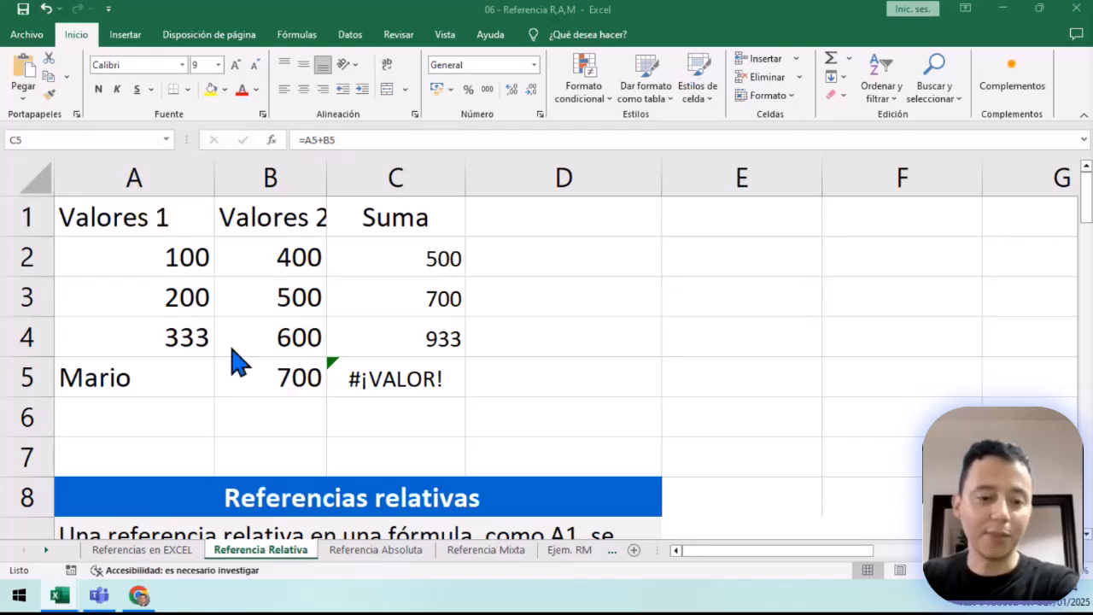
# Switch to Chrome and bring up the beginning of the Excel course page.
pyautogui.click(306, 15)
pyautogui.doubleClick(306, 15)
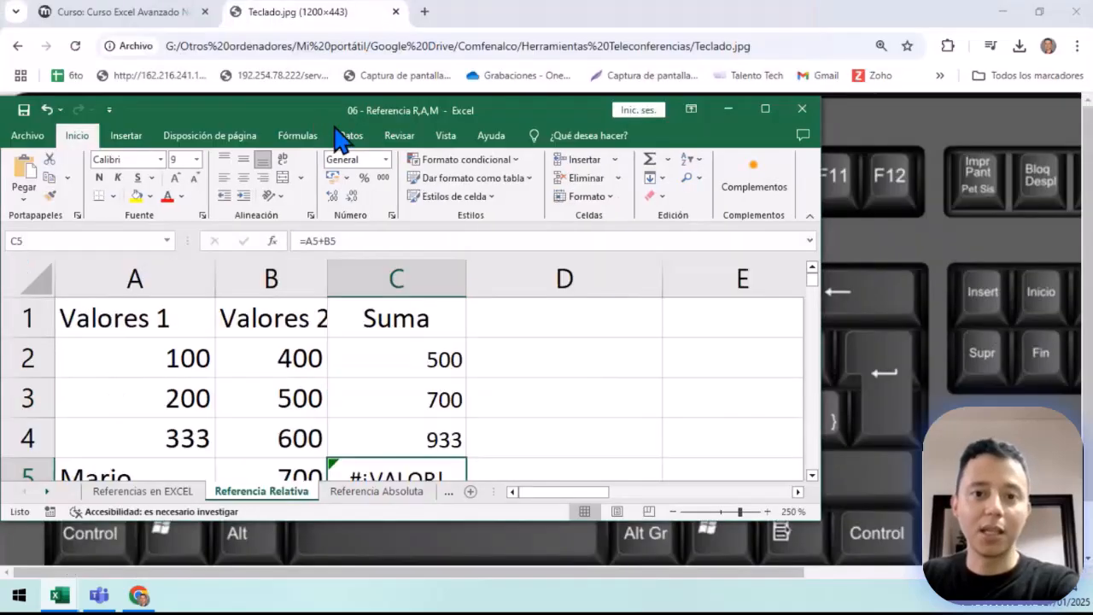
pyautogui.click(117, 12)
pyautogui.scroll(1, 440, 369)
pyautogui.scroll(15, 439, 369)
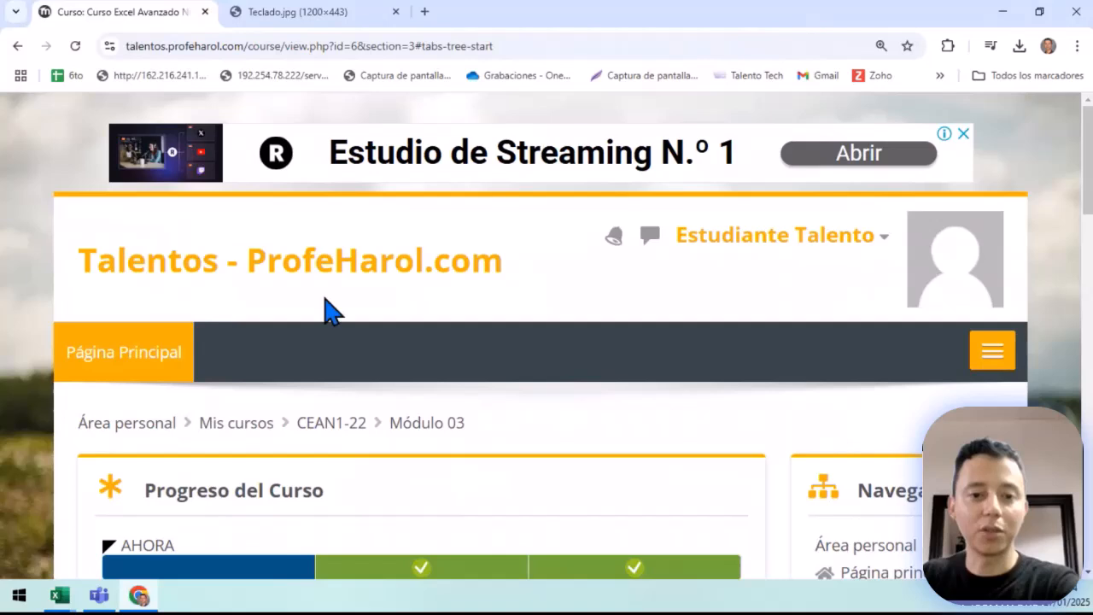
# Mark the module tabs and Módulo 03 in red, and locate 06 - Referencia R,A,M.xlsx among that module's files.
pyautogui.scroll(-1, 453, 291)
pyautogui.scroll(-5, 453, 291)
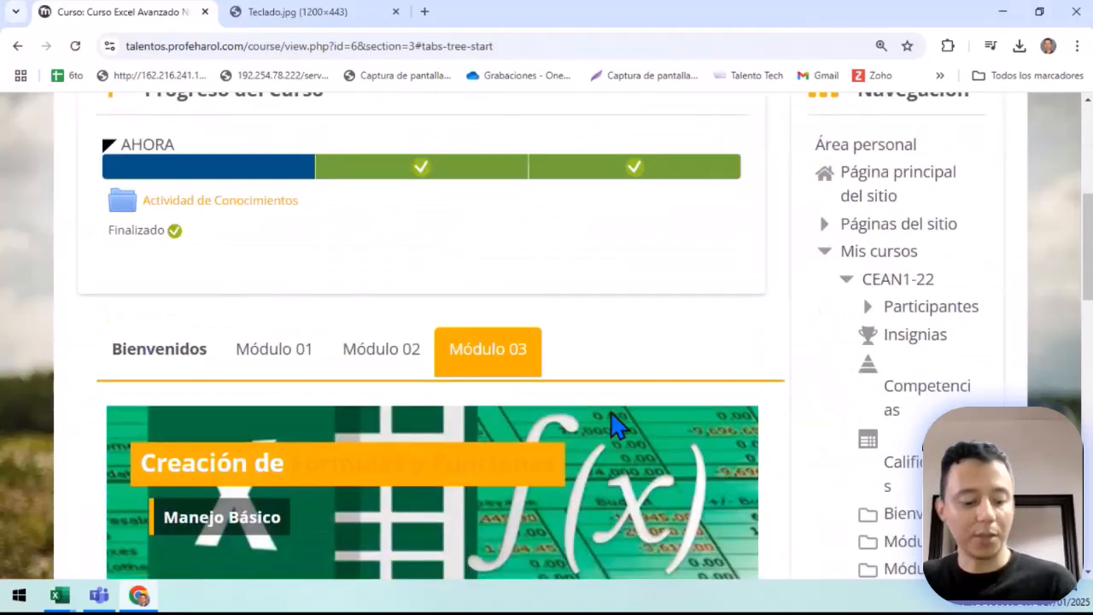
pyautogui.moveTo(89, 302)
pyautogui.mouseDown()
pyautogui.moveTo(429, 382)
pyautogui.moveTo(587, 380)
pyautogui.moveTo(598, 396)
pyautogui.mouseUp()
pyautogui.moveTo(415, 304); pyautogui.dragTo(574, 393)
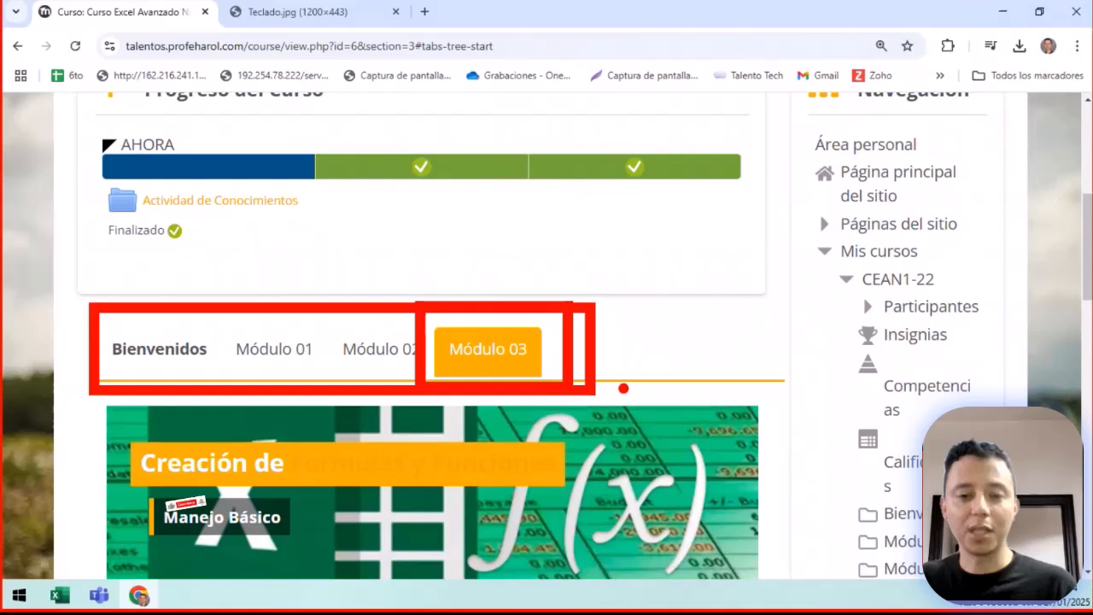
pyautogui.press('Escape')
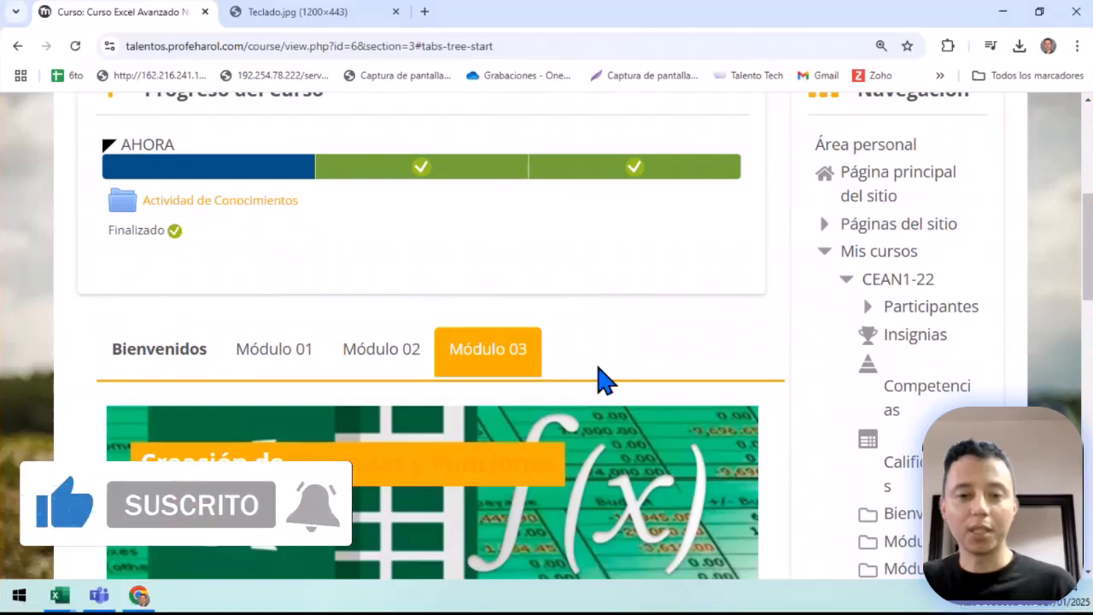
pyautogui.scroll(-5, 598, 376)
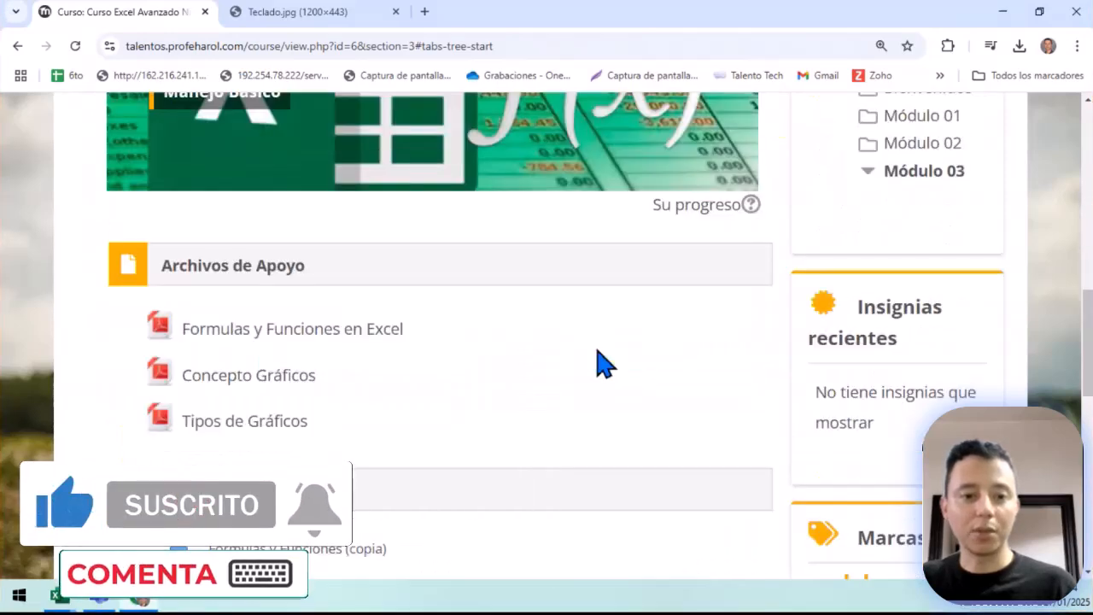
pyautogui.scroll(-5, 597, 366)
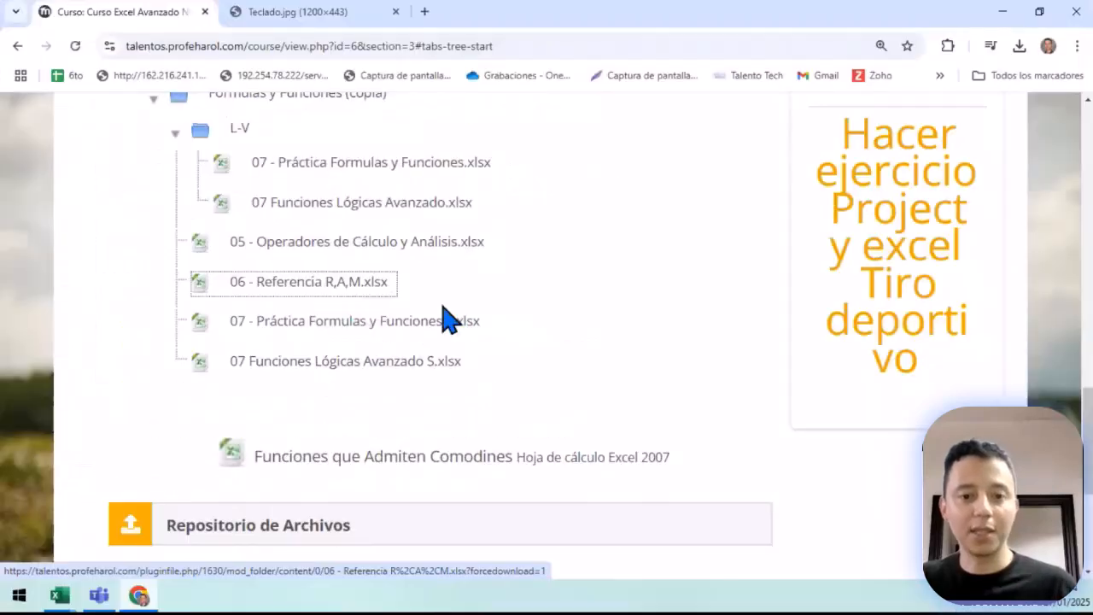
# Switch back to the Excel workbook, maximize its window and open the Referencias en EXCEL sheet.
pyautogui.hotkey('alt', 'Tab')
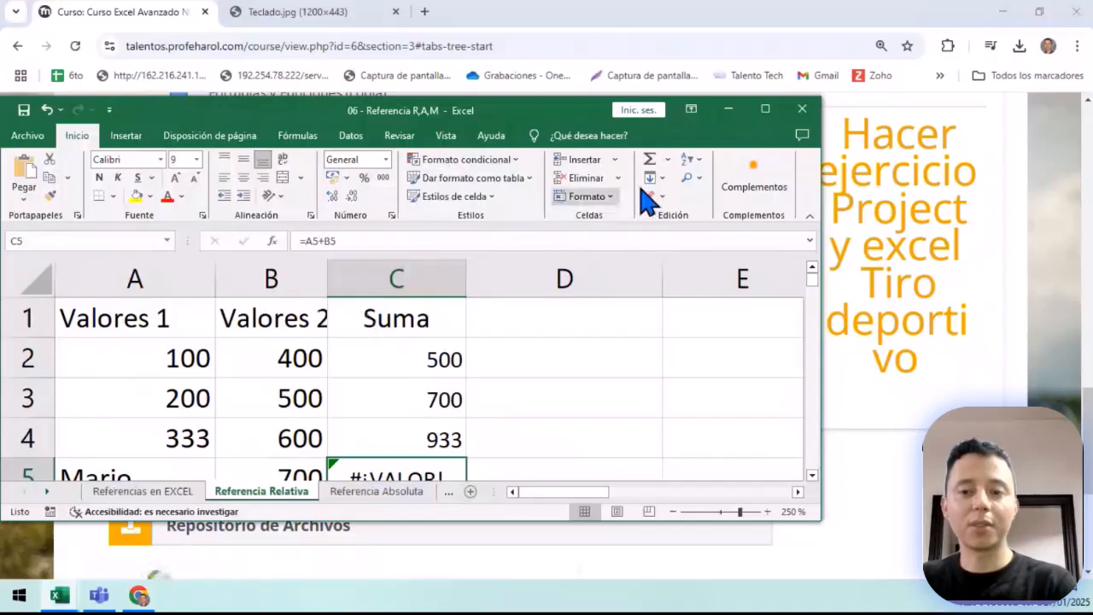
pyautogui.click(764, 109)
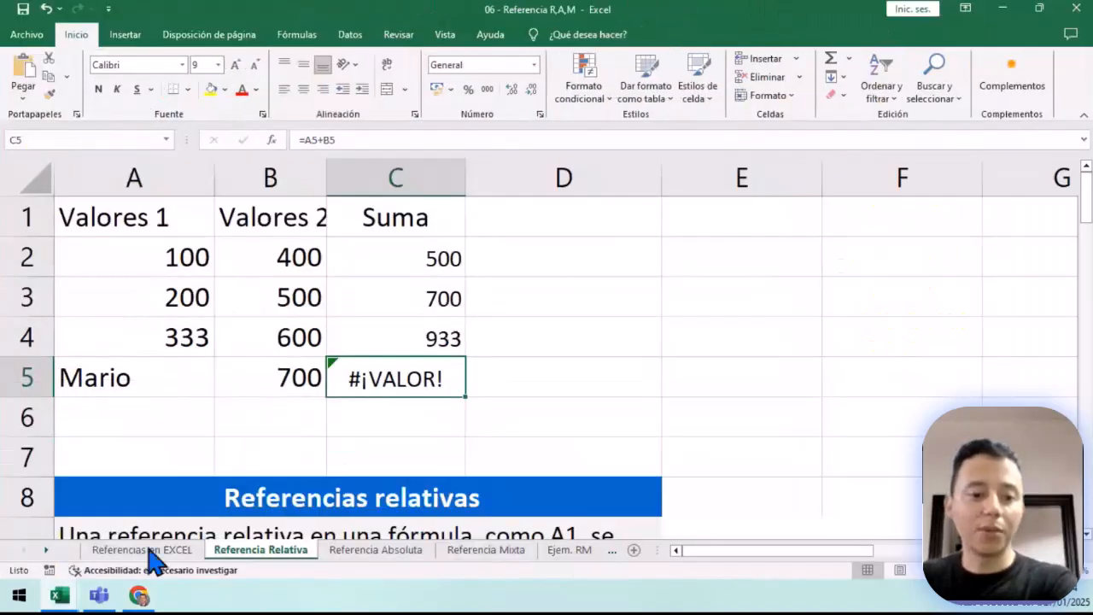
pyautogui.click(145, 550)
pyautogui.scroll(5, 258, 344)
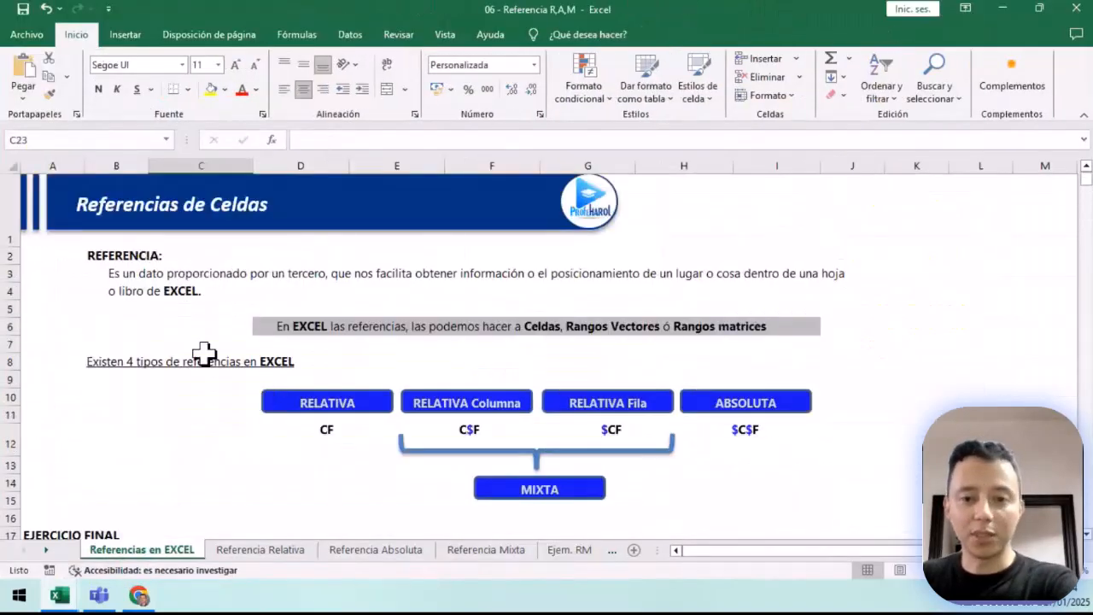
# Examine the definition of a reference, the four reference types and the final multiplication table exercise.
pyautogui.moveTo(112, 259); pyautogui.dragTo(112, 291)
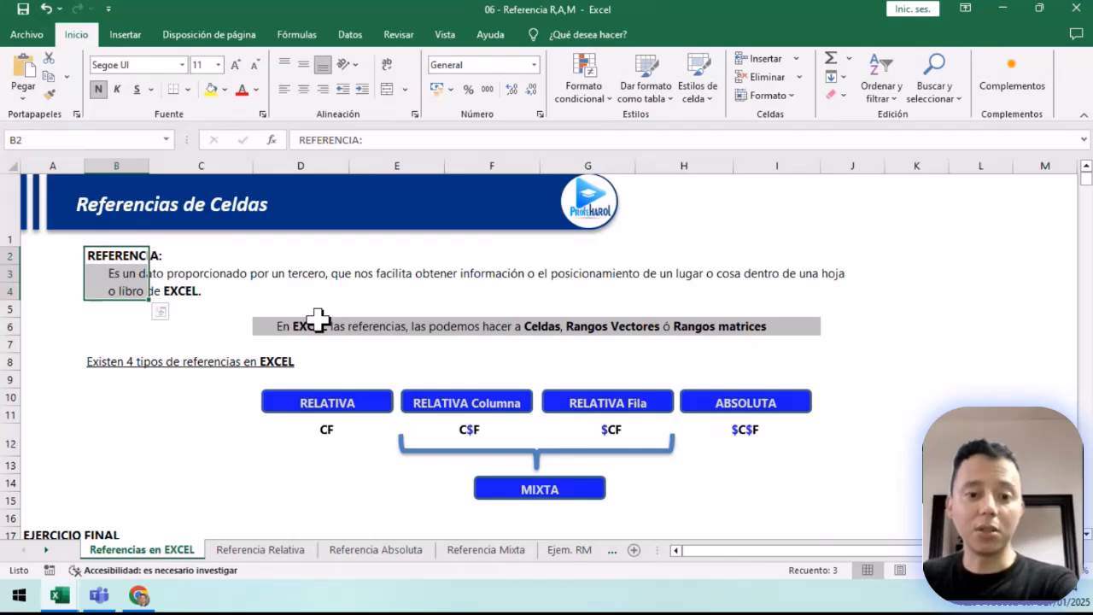
pyautogui.scroll(-1, 318, 317)
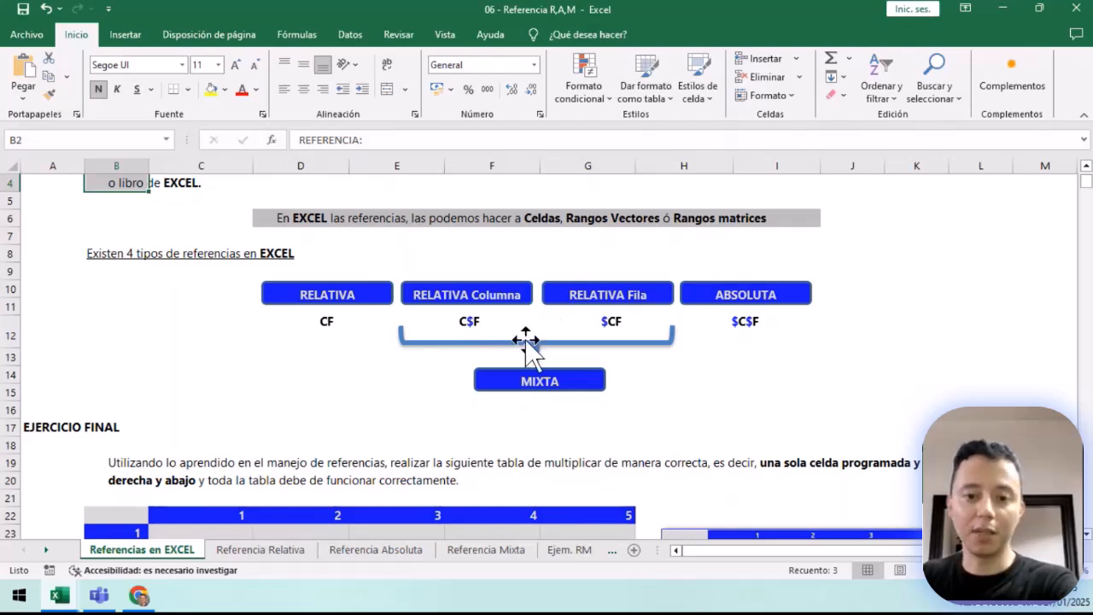
pyautogui.scroll(-2, 525, 340)
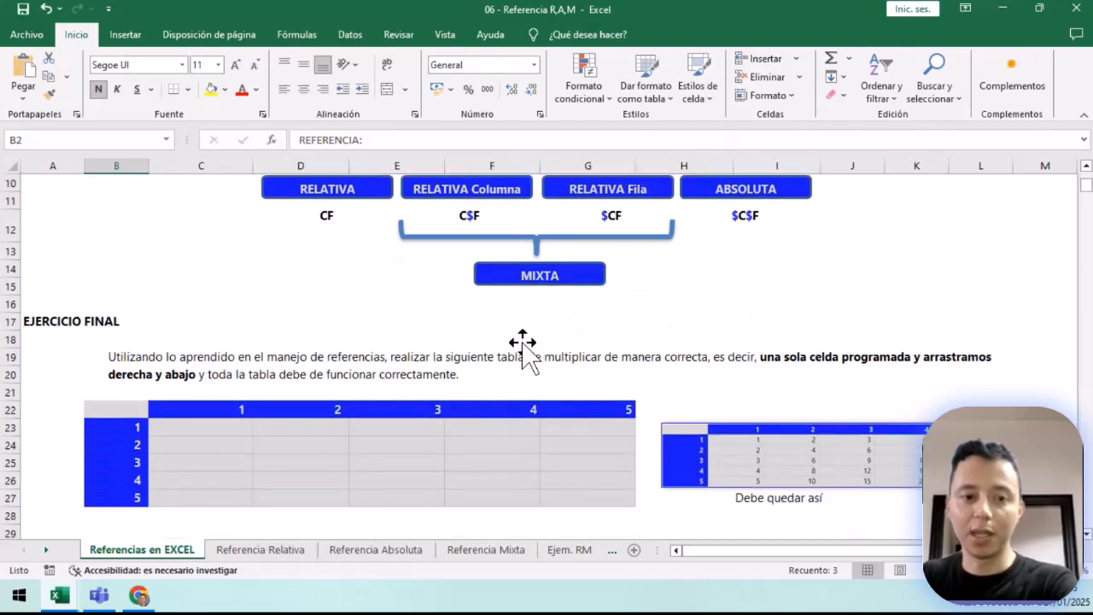
pyautogui.scroll(-1, 522, 341)
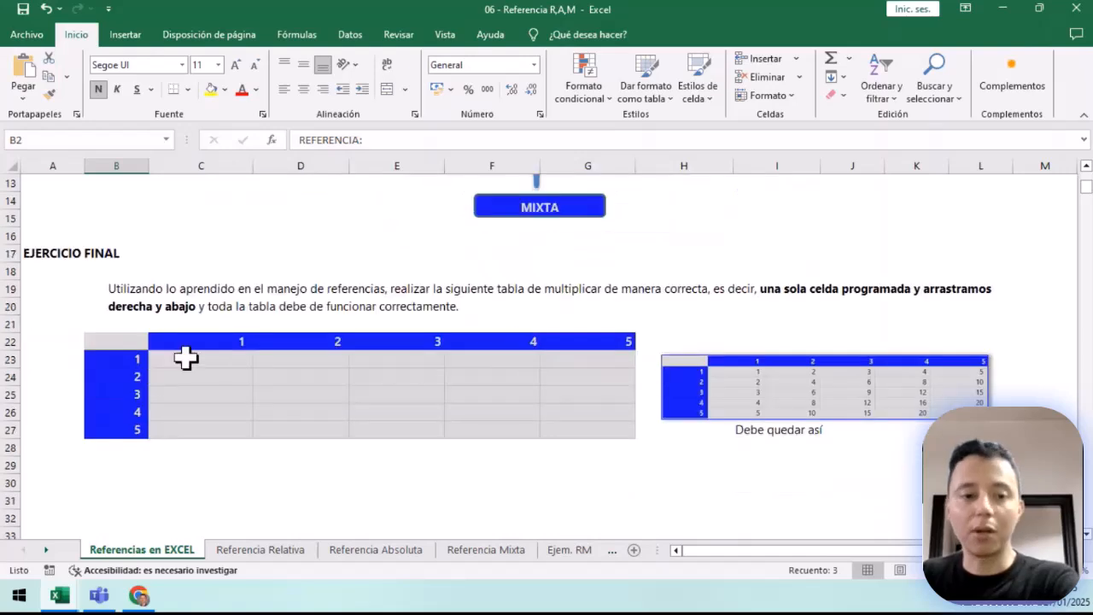
# Select cell C23, the first empty cell of the multiplication table, and temporarily outline it in red.
pyautogui.click(197, 359)
pyautogui.hotkey('ctrl', '2')
pyautogui.moveTo(146, 349); pyautogui.dragTo(254, 365)
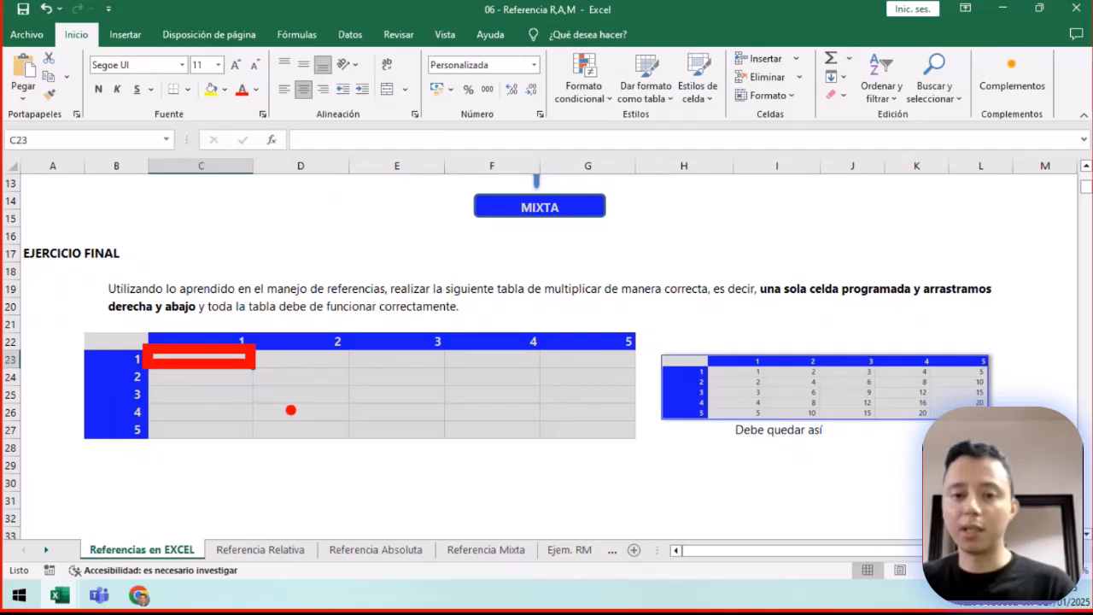
pyautogui.press('Escape')
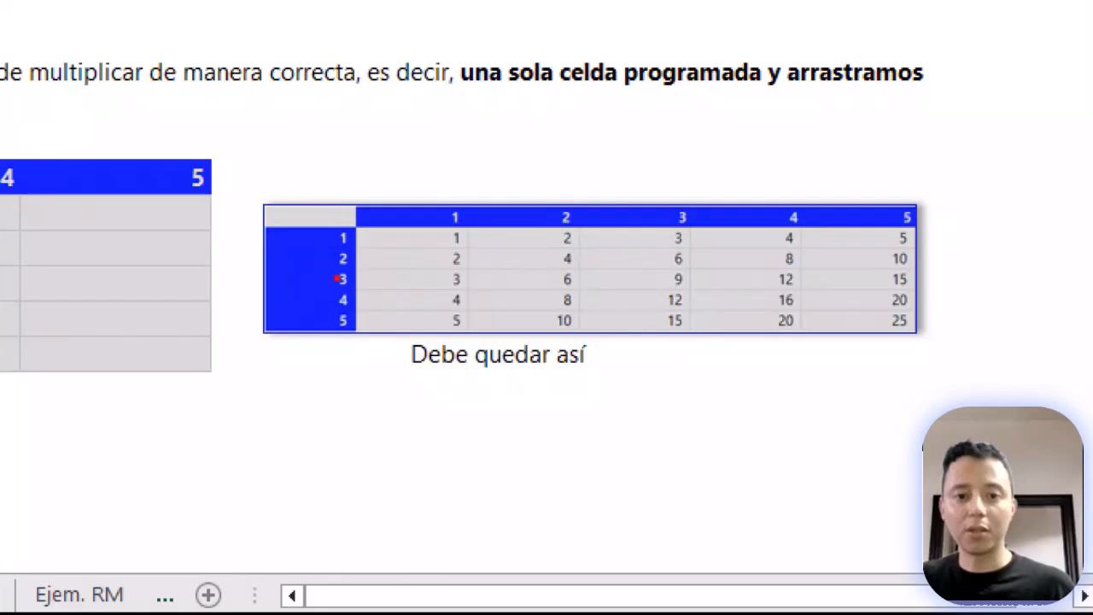
# On the sample multiplication table, temporarily box the result 9 and draw arrows to its column 3 and row 3 headers.
pyautogui.moveTo(579, 263)
pyautogui.mouseDown()
pyautogui.moveTo(641, 295)
pyautogui.moveTo(688, 295)
pyautogui.mouseUp()
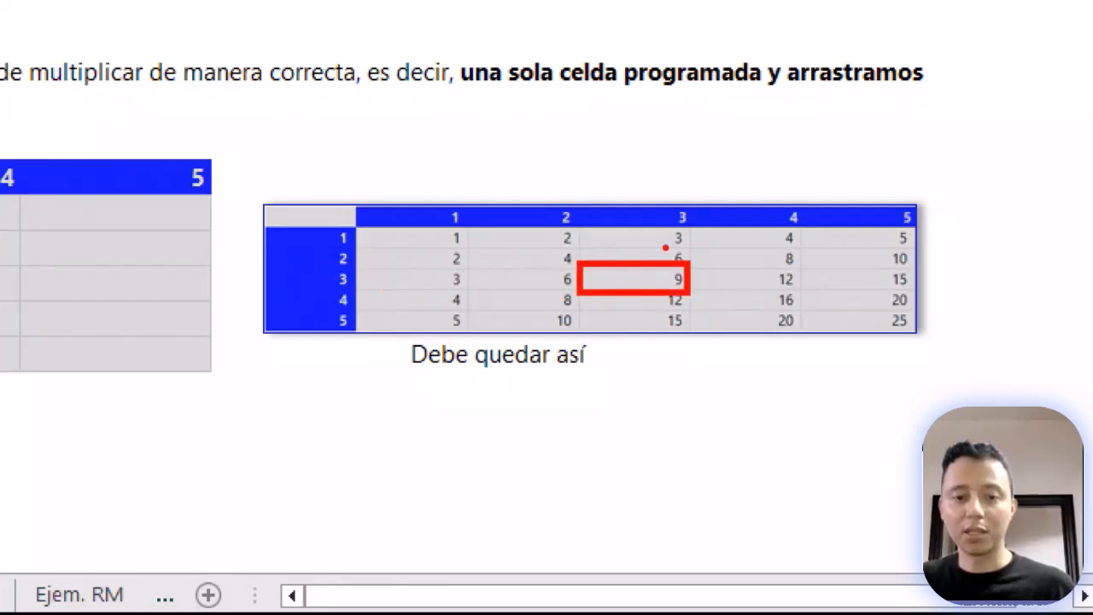
pyautogui.moveTo(688, 149); pyautogui.dragTo(679, 201)
pyautogui.moveTo(205, 275); pyautogui.dragTo(314, 275)
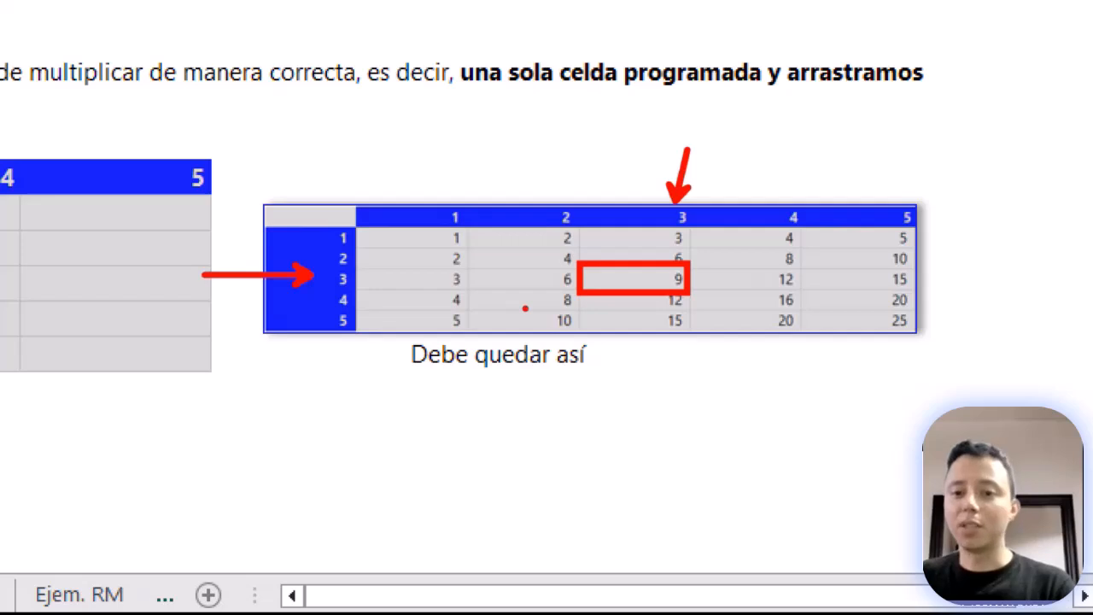
pyautogui.press('Escape')
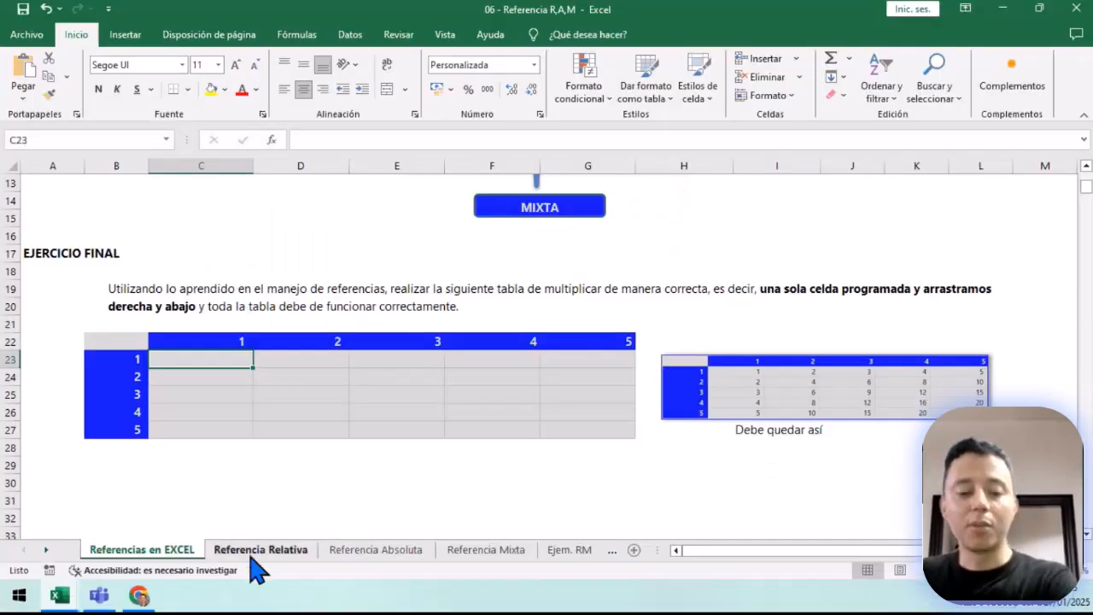
# Inspect the formula in cell C2 of the Referencia Relativa sheet without changing it.
pyautogui.click(252, 551)
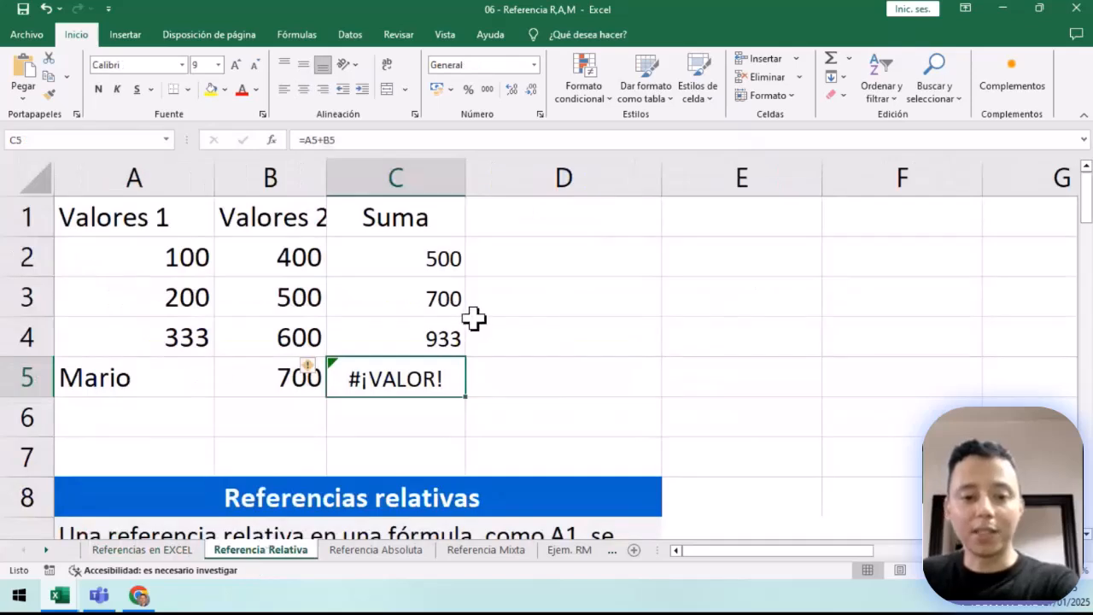
pyautogui.doubleClick(437, 261)
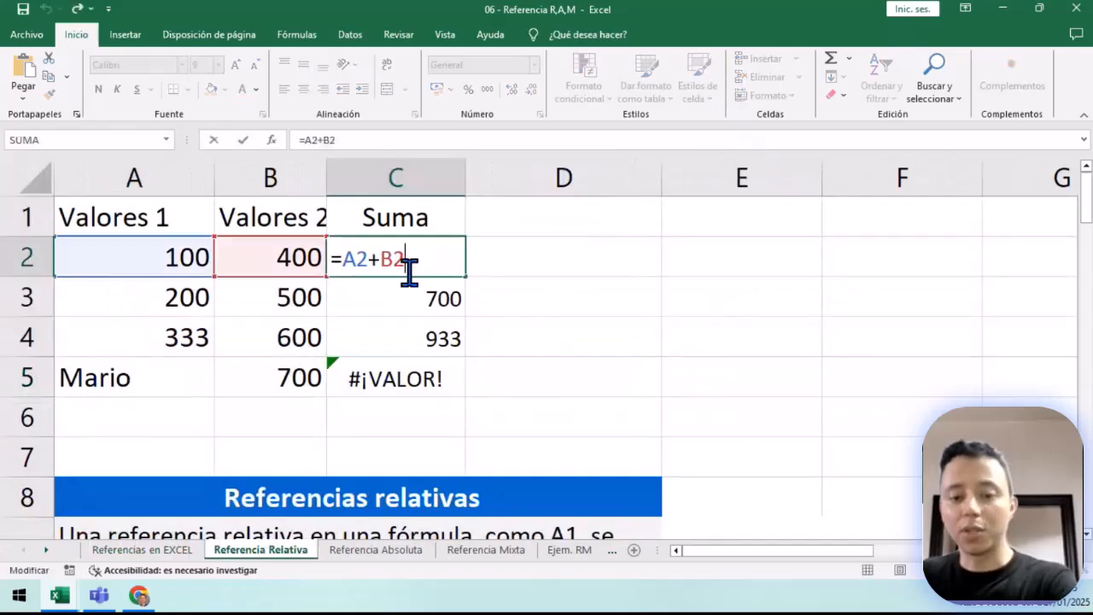
pyautogui.press('Escape')
# Clear the formulas from the Suma cells C2:C5.
pyautogui.moveTo(419, 256); pyautogui.dragTo(427, 368)
pyautogui.moveTo(419, 284); pyautogui.dragTo(426, 376)
pyautogui.moveTo(421, 253); pyautogui.dragTo(439, 378)
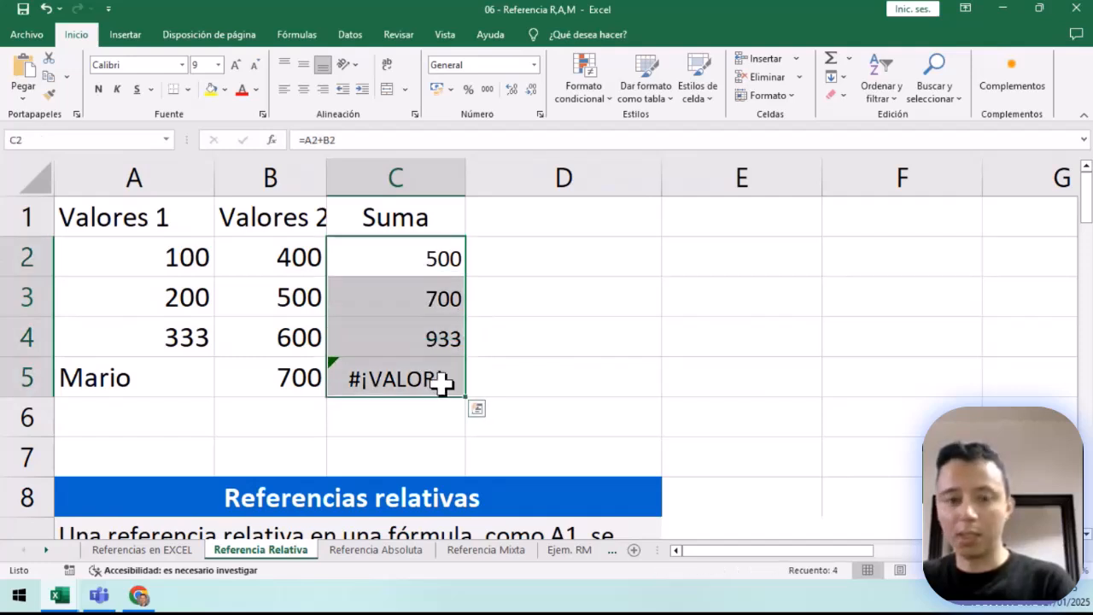
pyautogui.press('Delete')
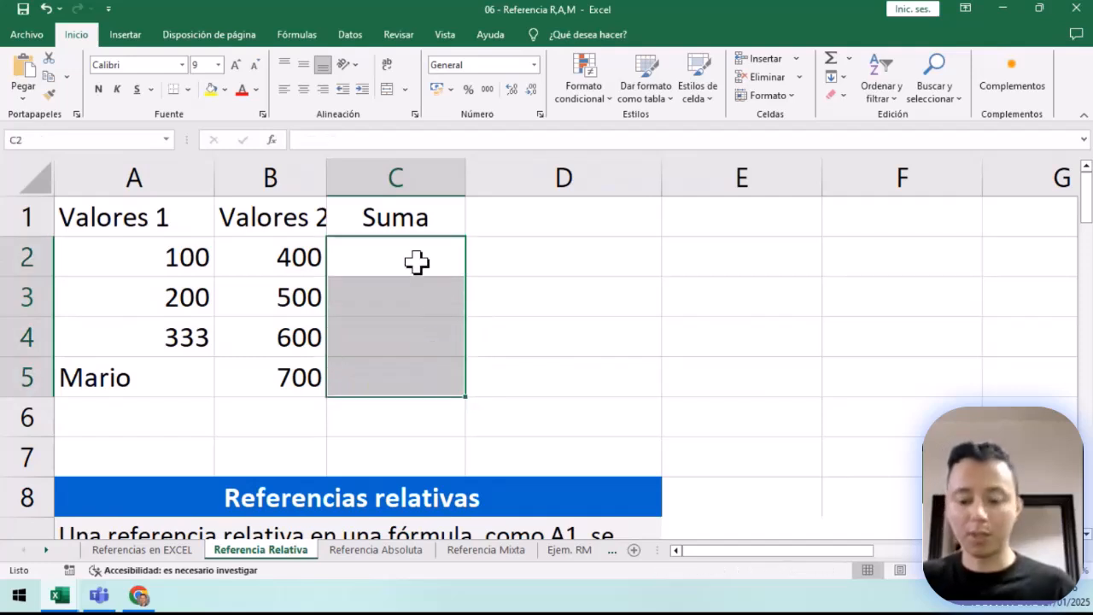
# Fill the selected range C2:C5 in one entry with the relative formula =A2+B2.
pyautogui.write('=')
pyautogui.press('Escape')
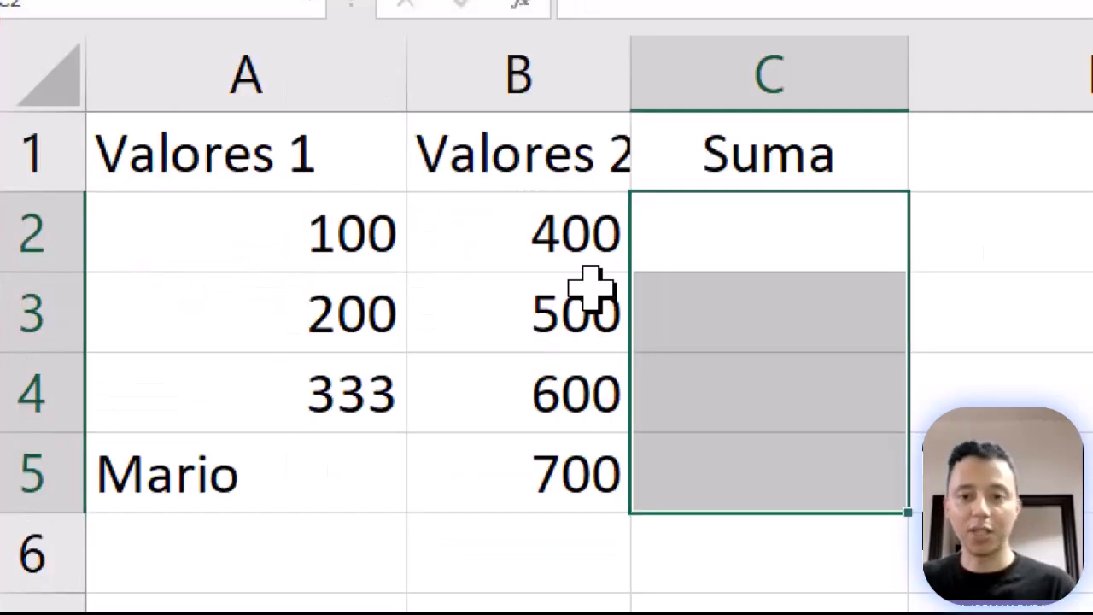
pyautogui.moveTo(361, 262); pyautogui.dragTo(378, 372)
pyautogui.moveTo(736, 464); pyautogui.dragTo(741, 474)
pyautogui.write('=')
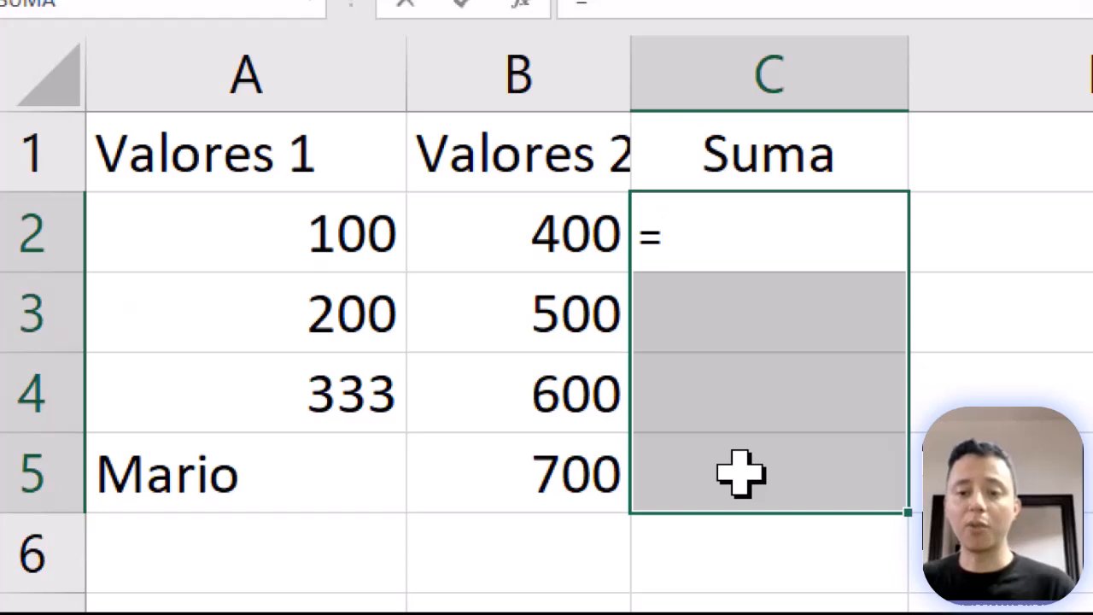
pyautogui.click(319, 237)
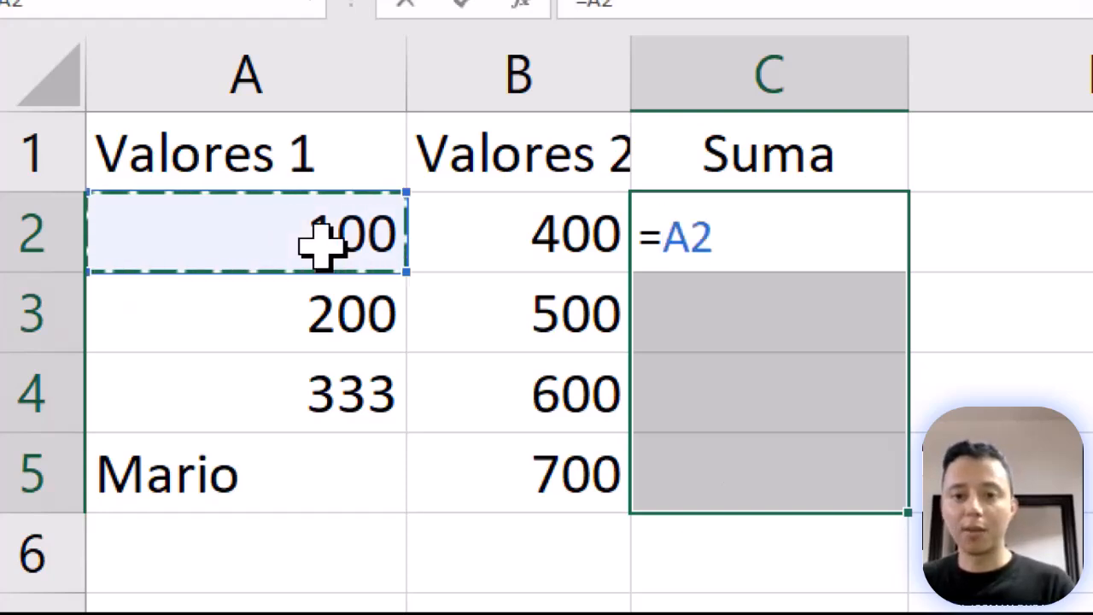
pyautogui.write('+')
pyautogui.click(470, 231)
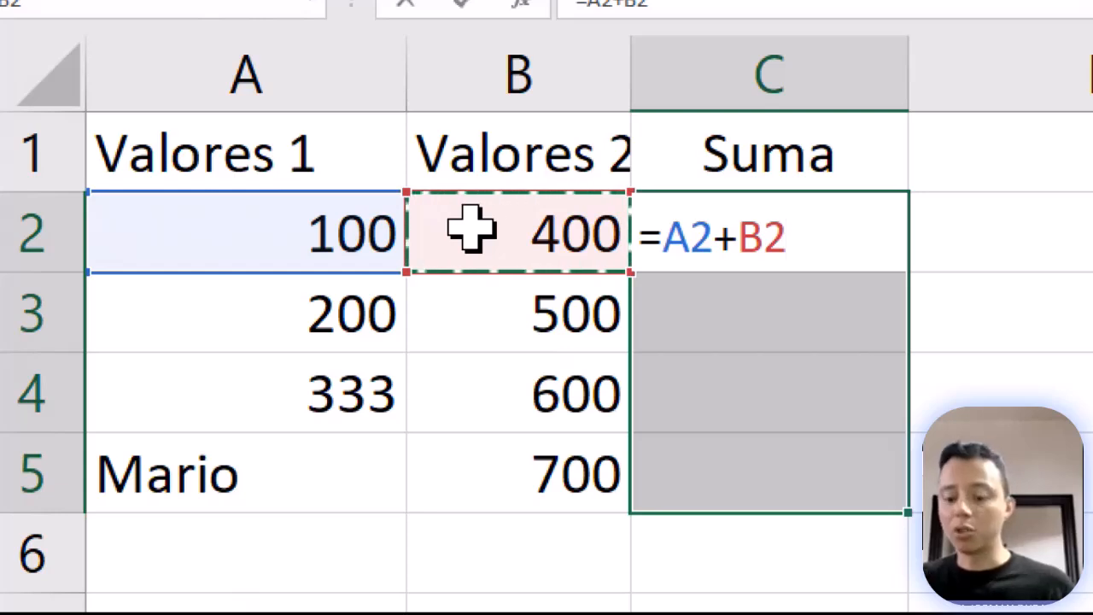
pyautogui.hotkey('ctrl', 'Return')
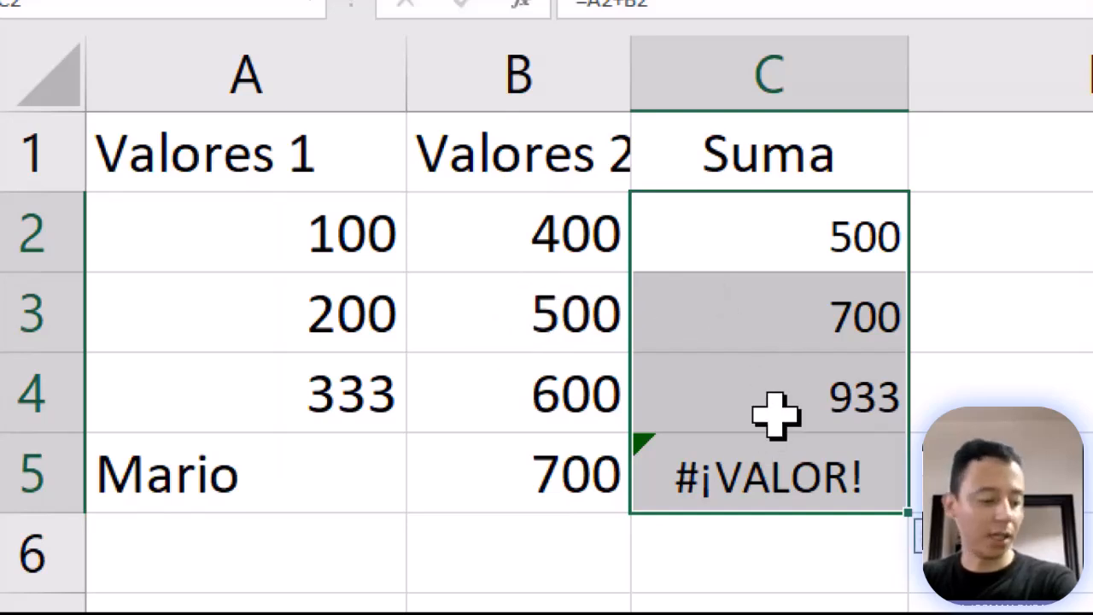
# Review the explanation of relative references and its example picture below the sums table.
pyautogui.click(559, 408)
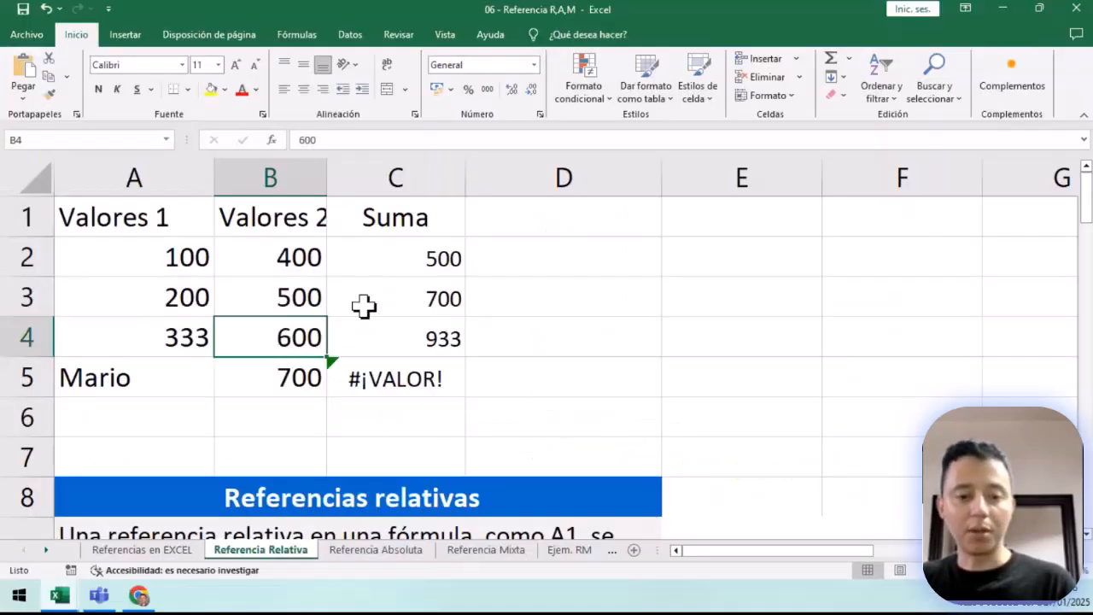
pyautogui.scroll(-2, 364, 306)
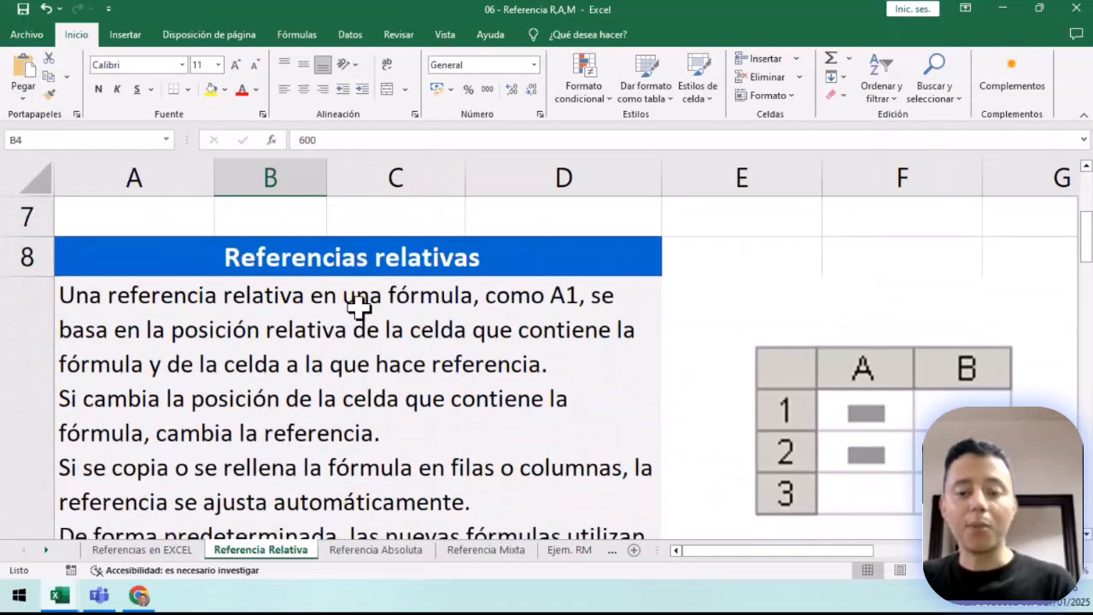
pyautogui.scroll(-3, 354, 312)
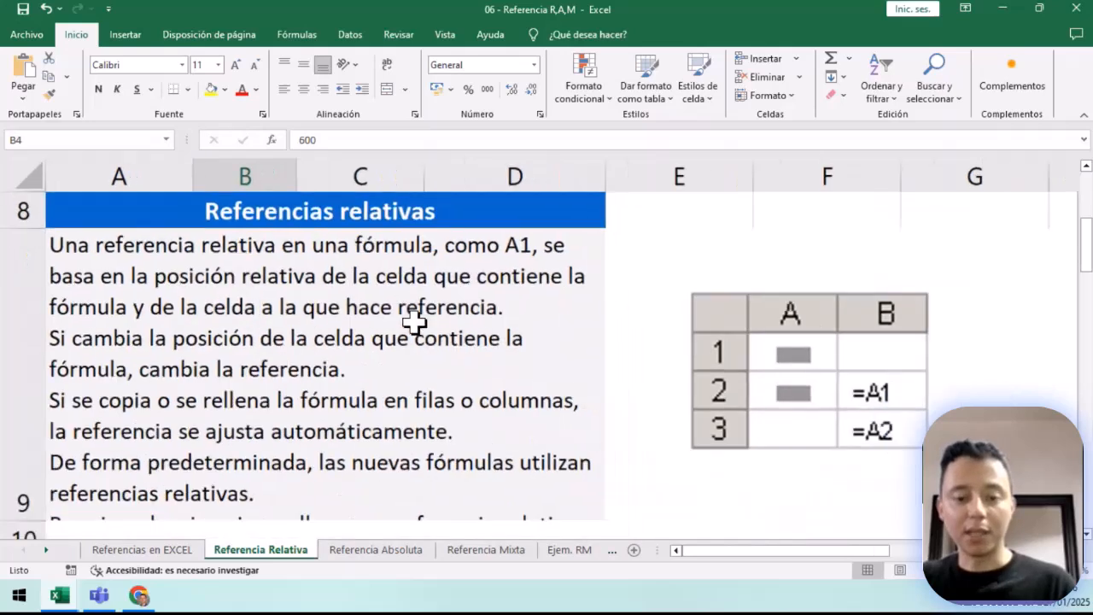
pyautogui.scroll(-2, 414, 325)
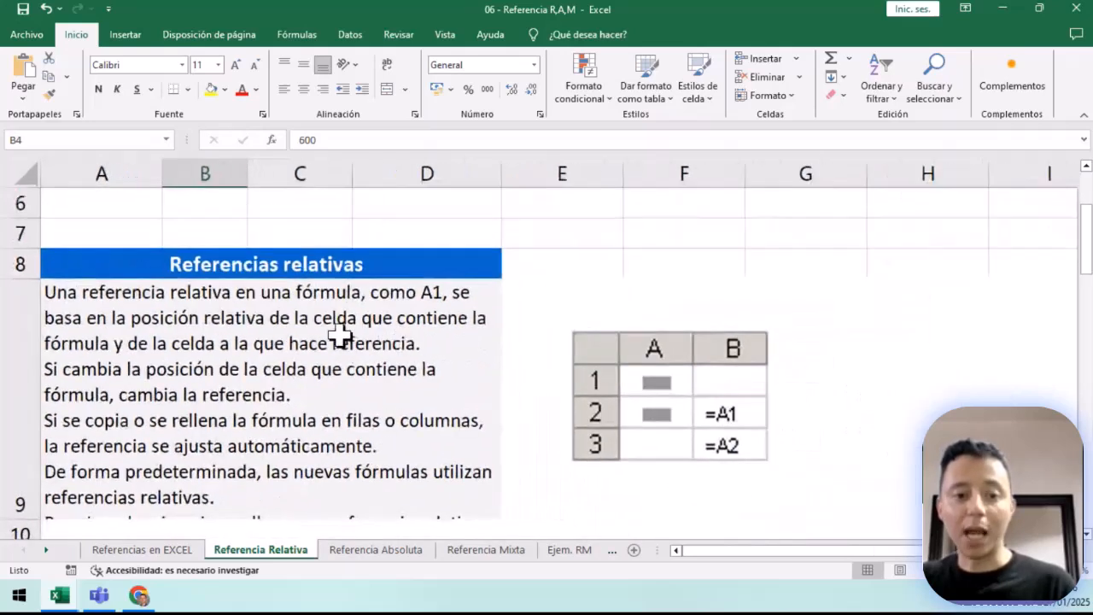
# Inspect the formula in cell C5 and the cells it refers to.
pyautogui.scroll(-2, 315, 333)
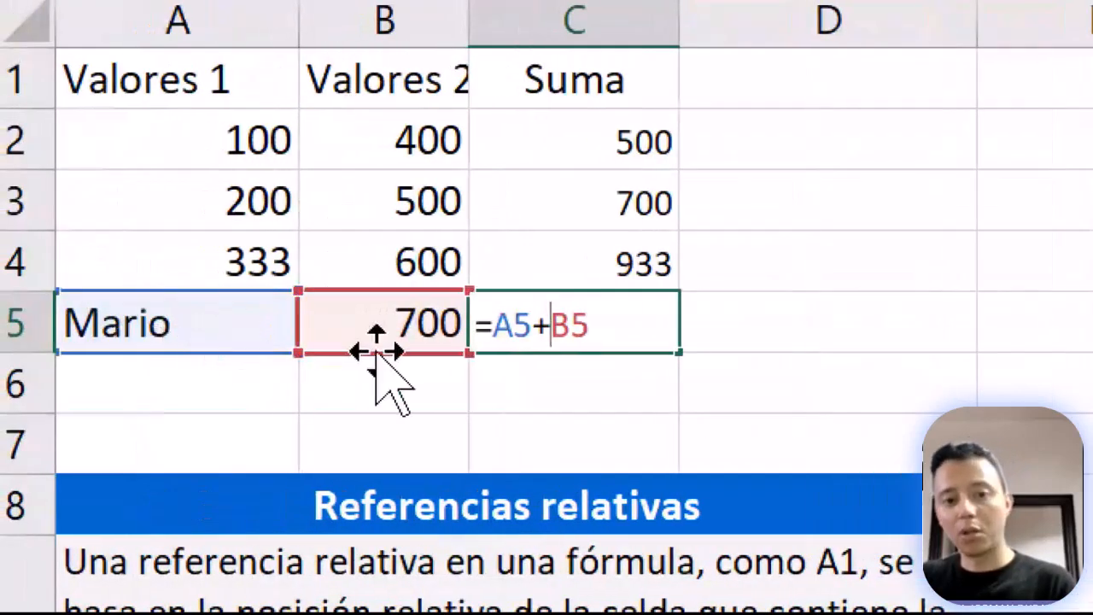
pyautogui.press('Return')
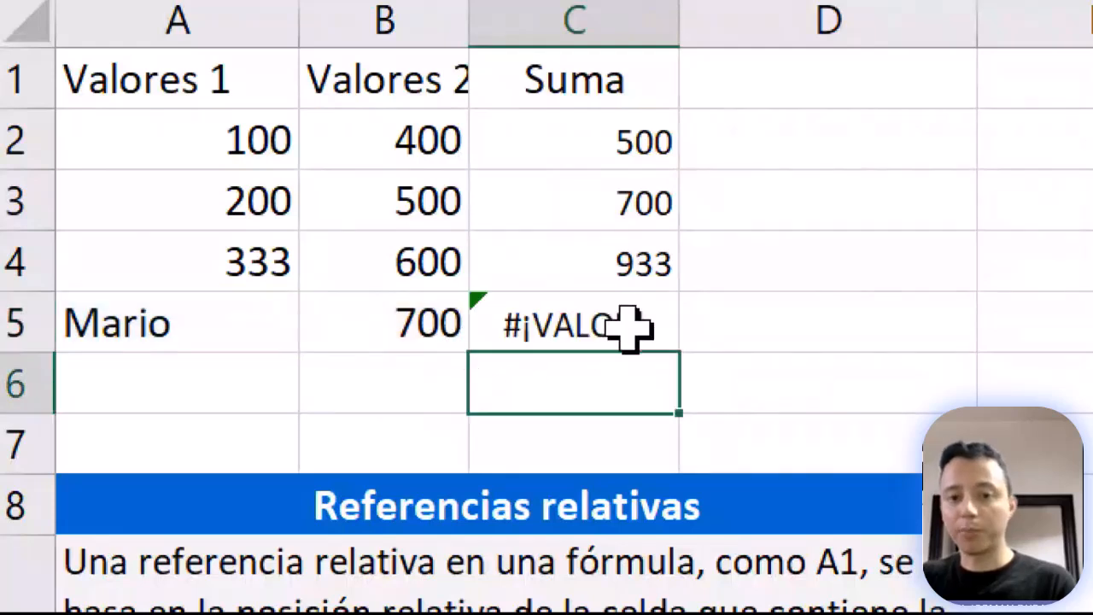
pyautogui.doubleClick(628, 327)
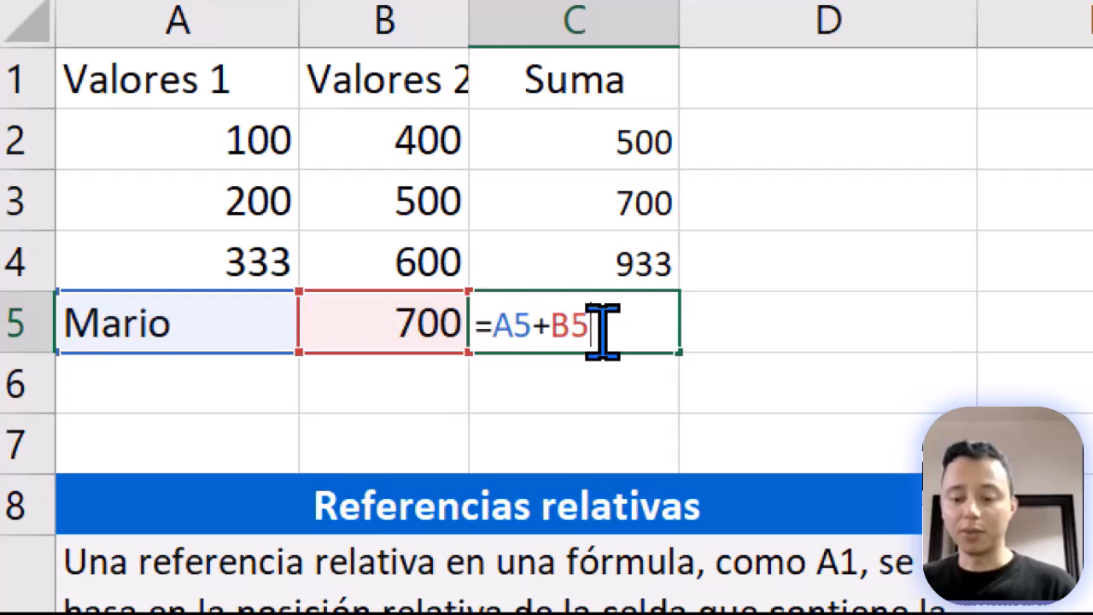
# Compare the relative formulas in Suma cells C2 and C5 and the cells each one refers to.
pyautogui.press('Return')
pyautogui.click(593, 151)
pyautogui.press('F2')
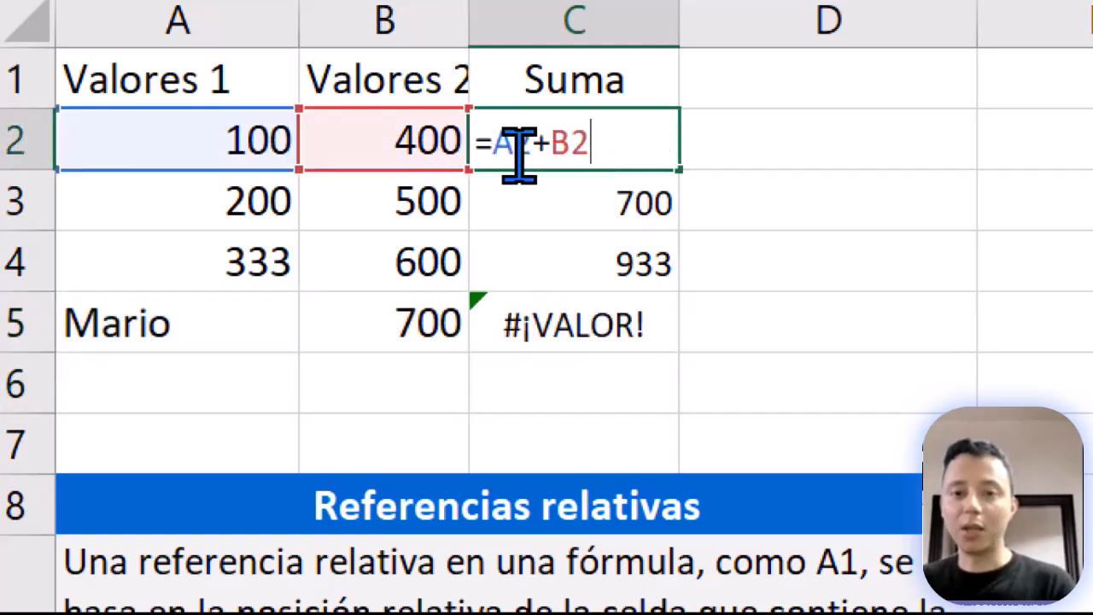
pyautogui.press('Return')
pyautogui.doubleClick(588, 315)
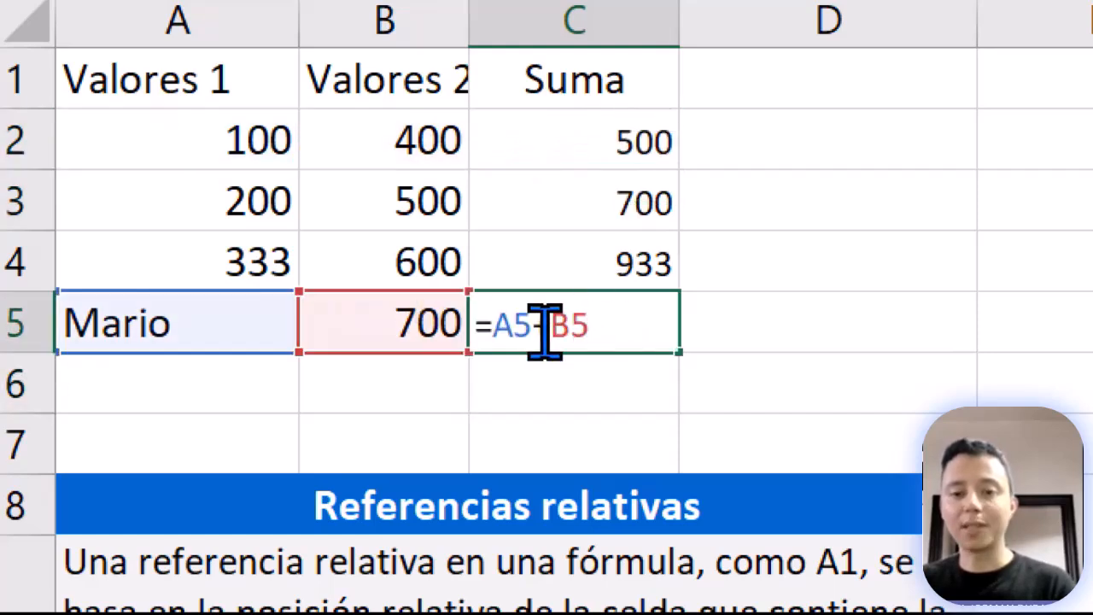
pyautogui.press('Return')
# Read the notes on free movement and notation of relative references, continuing to the EJEMPLO 1 country table.
pyautogui.scroll(-3, 658, 367)
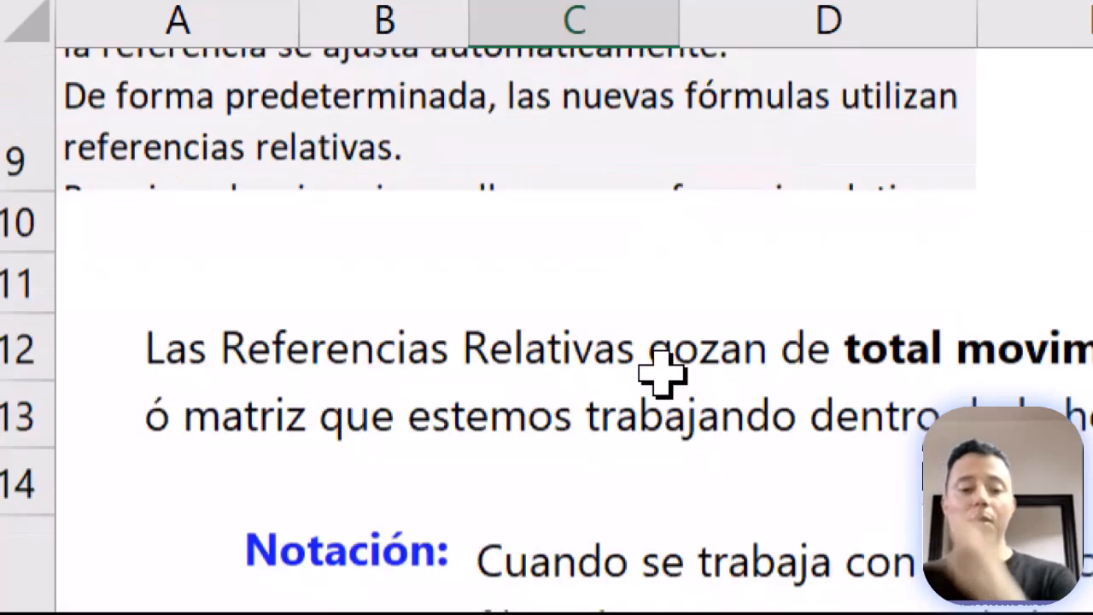
pyautogui.scroll(-3, 662, 373)
pyautogui.scroll(3, 662, 376)
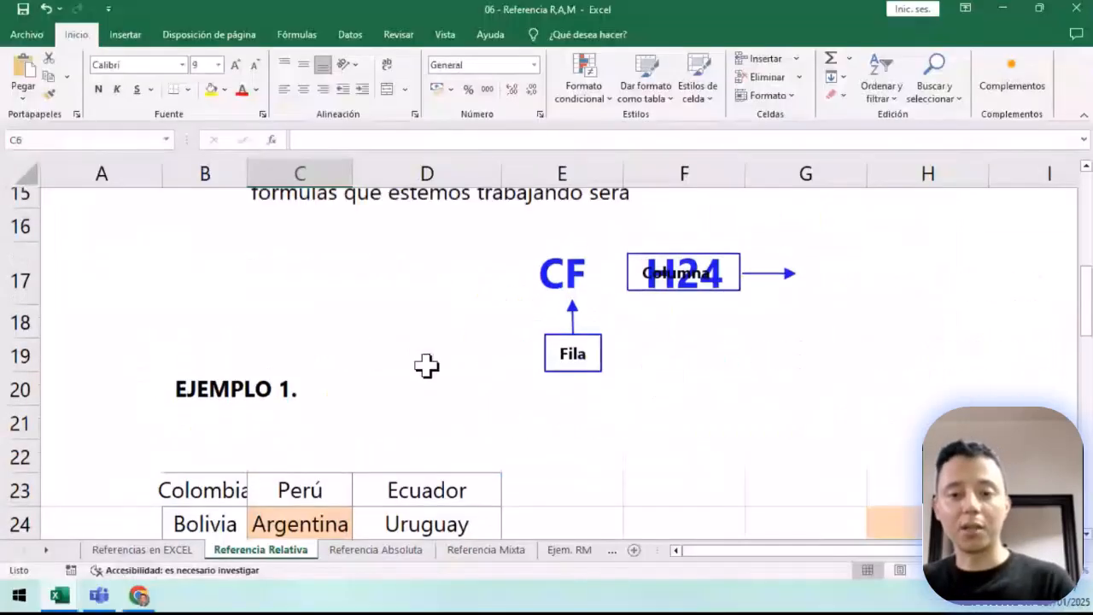
pyautogui.scroll(-1, 537, 344)
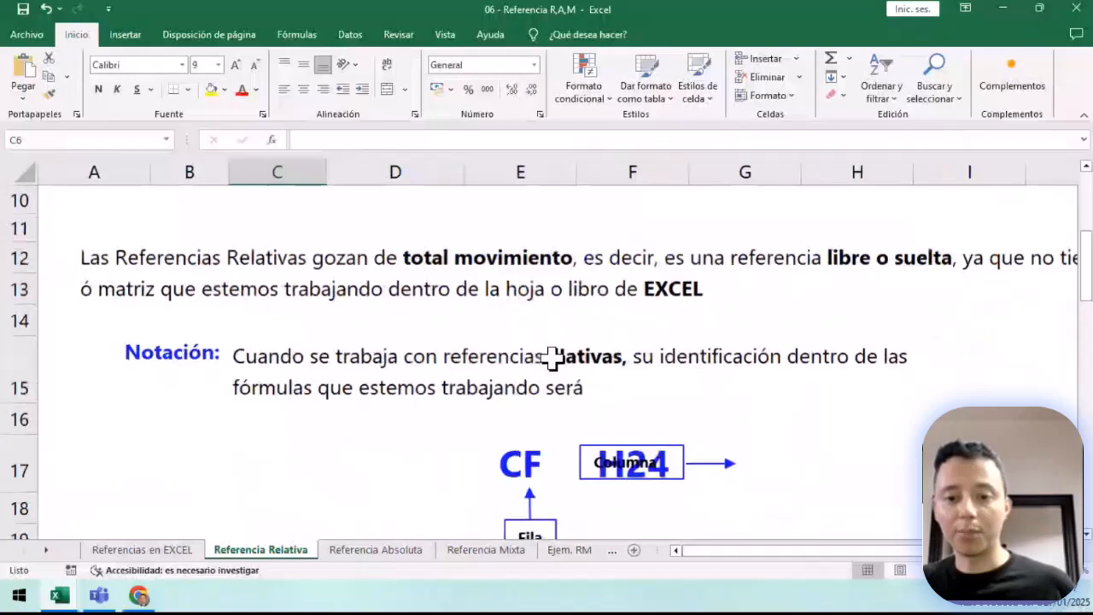
pyautogui.scroll(-3, 552, 359)
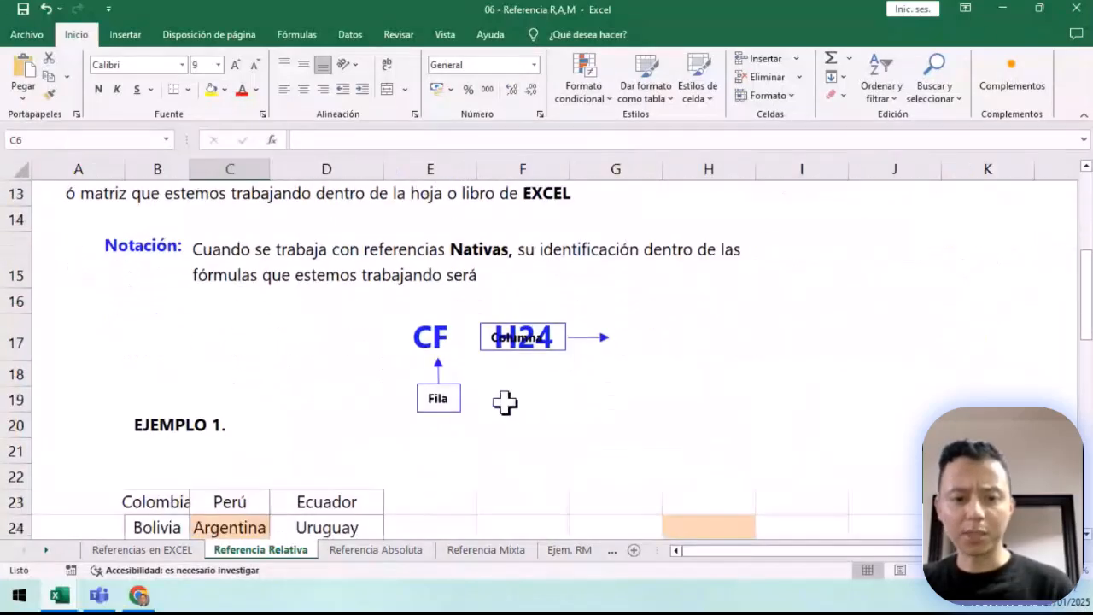
pyautogui.scroll(2, 502, 402)
pyautogui.scroll(-2, 598, 401)
pyautogui.scroll(3, 317, 426)
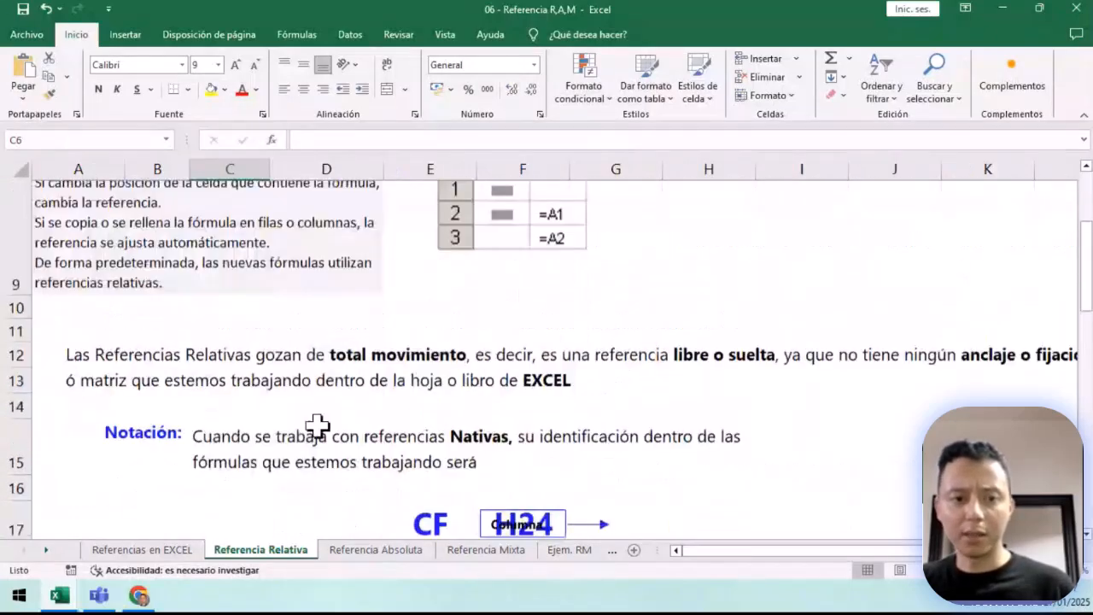
pyautogui.scroll(-1, 500, 431)
pyautogui.scroll(-2, 493, 434)
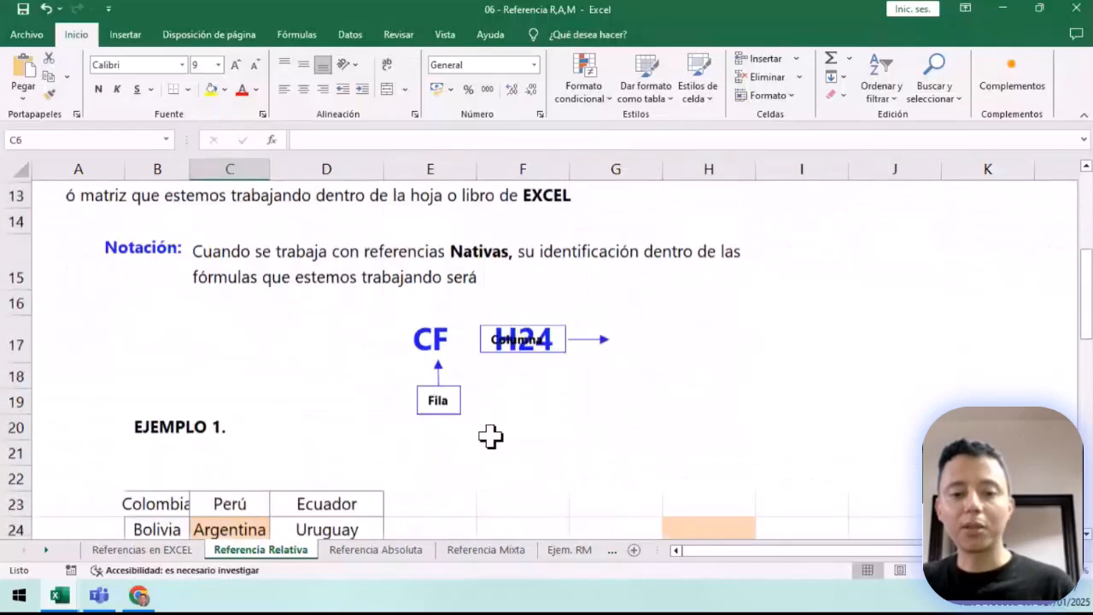
pyautogui.scroll(-1, 483, 441)
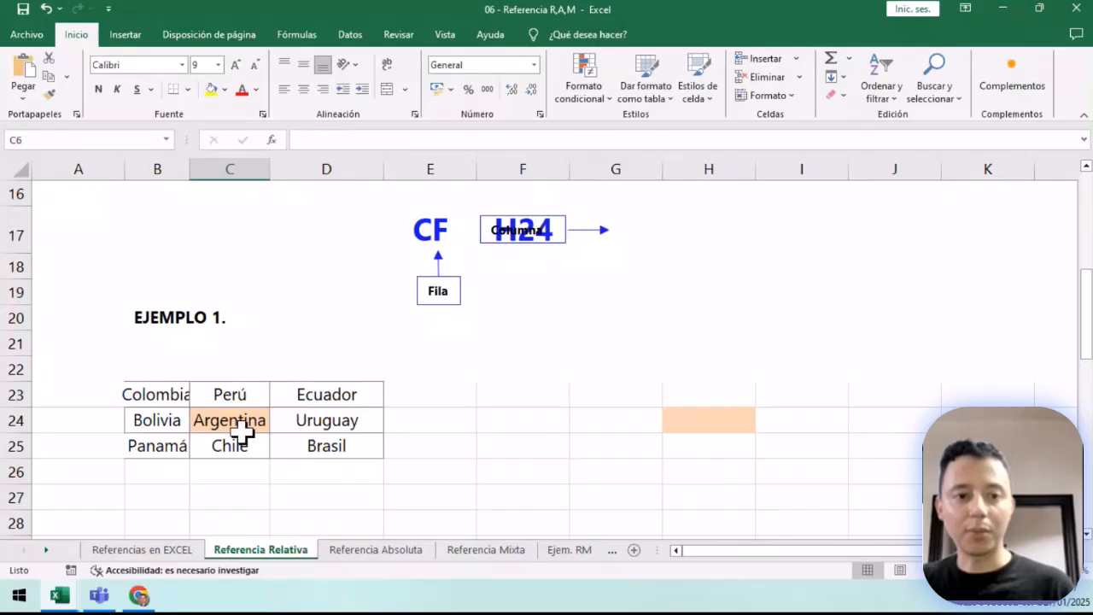
# Widen column B so that the country names in the EJEMPLO 1 table fit.
pyautogui.scroll(1, 242, 433)
pyautogui.moveTo(190, 169); pyautogui.dragTo(205, 175)
pyautogui.scroll(-2, 256, 376)
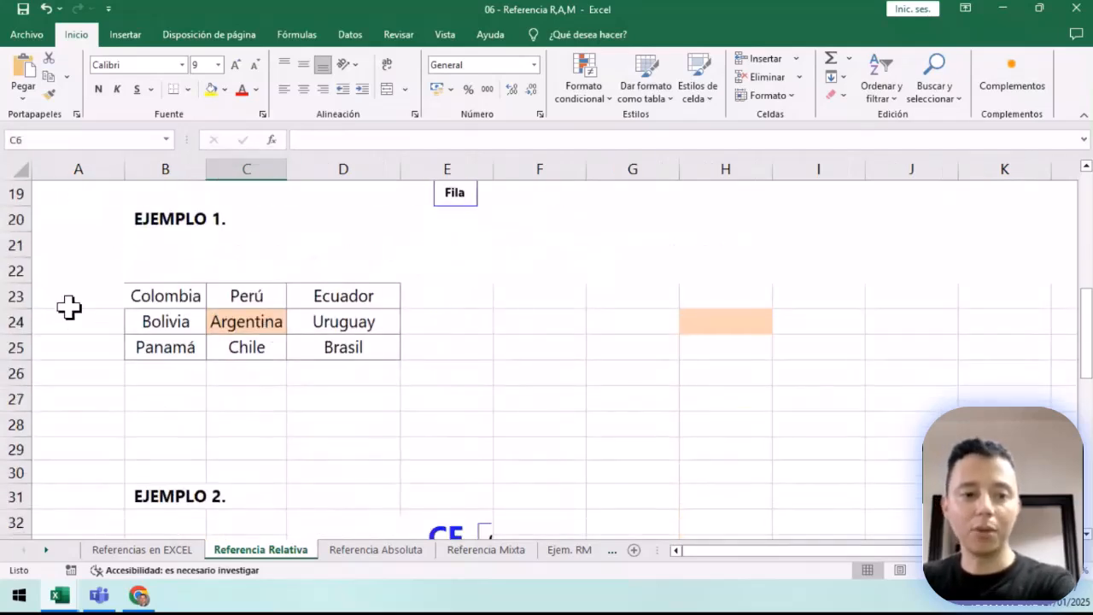
# Link the shaded cell H24 to the Argentina cell of the country table with the relative formula =C24.
pyautogui.moveTo(158, 295); pyautogui.dragTo(379, 344)
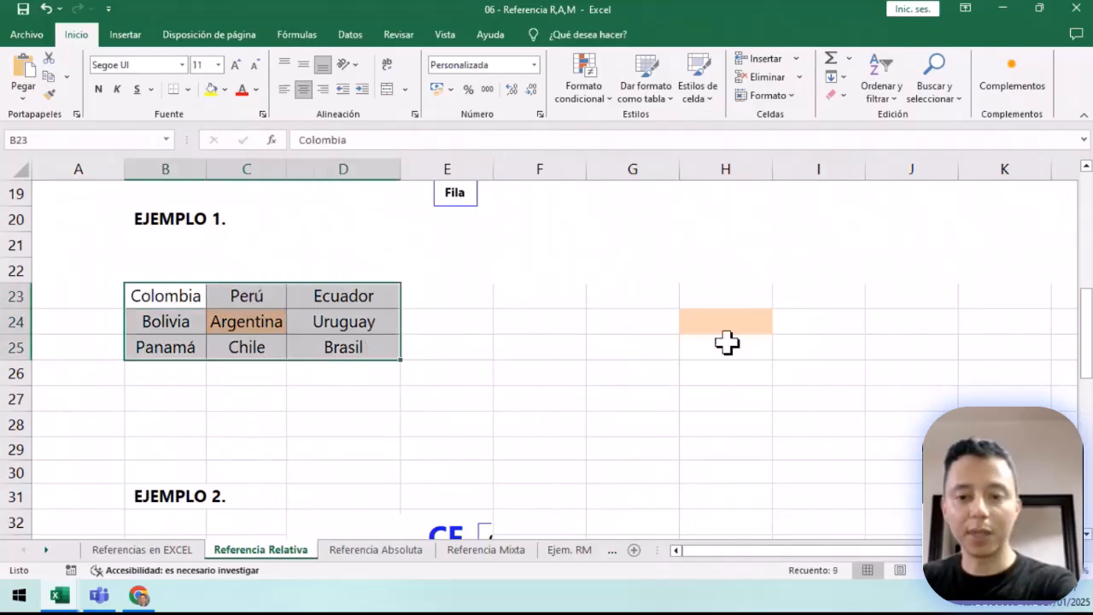
pyautogui.click(708, 312)
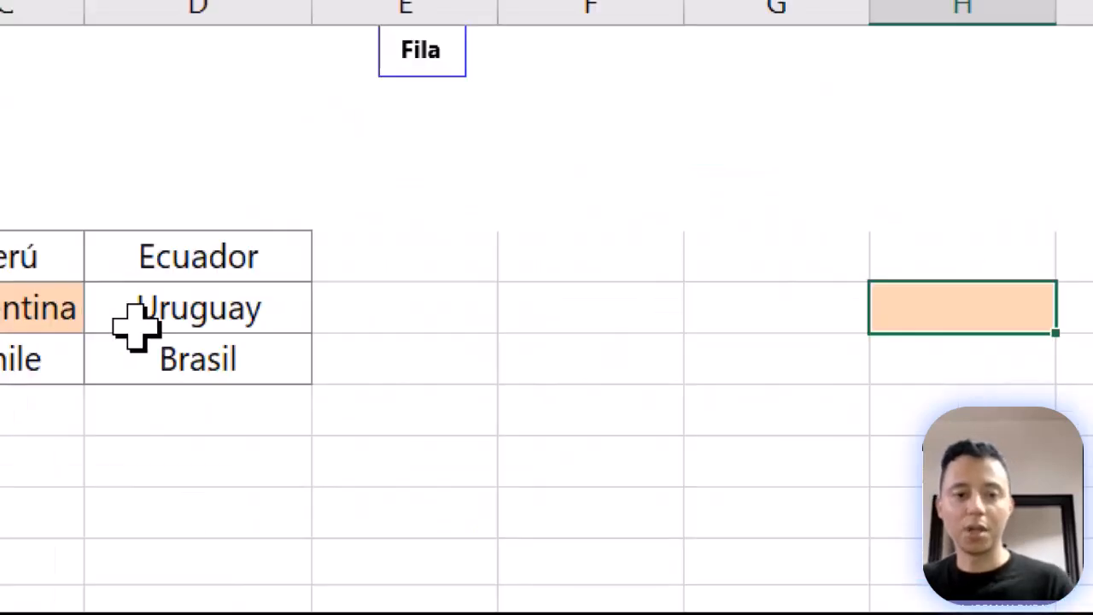
pyautogui.click(240, 321)
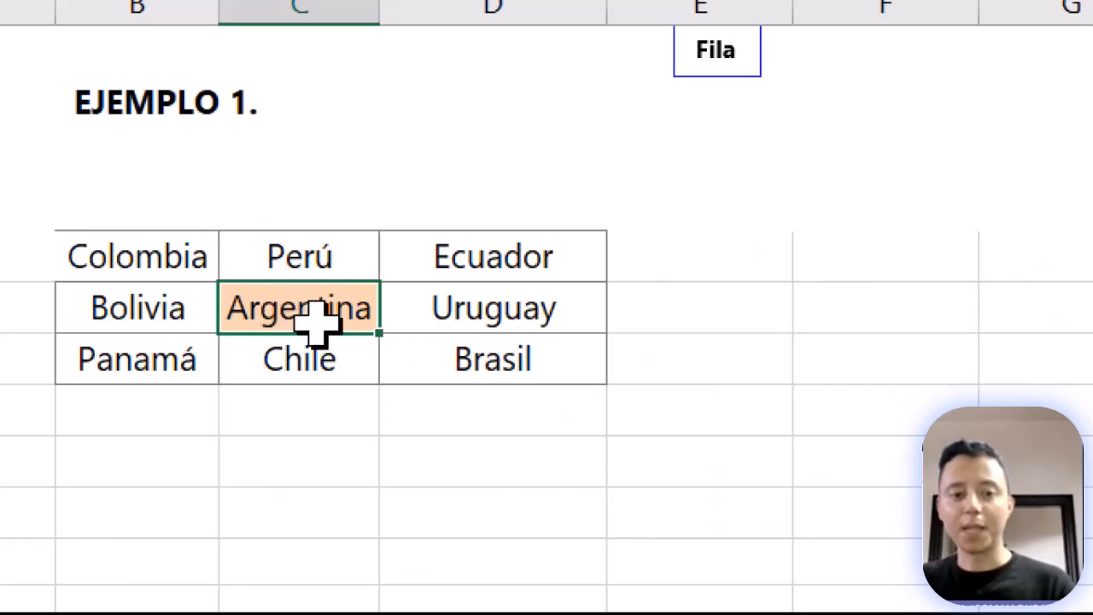
pyautogui.click(692, 299)
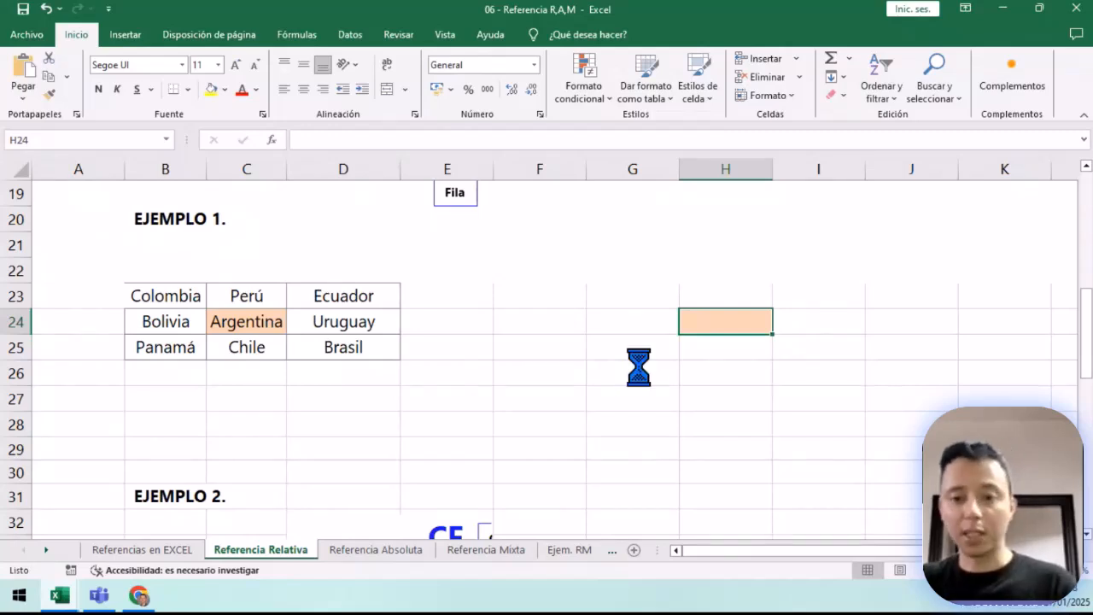
pyautogui.write('=')
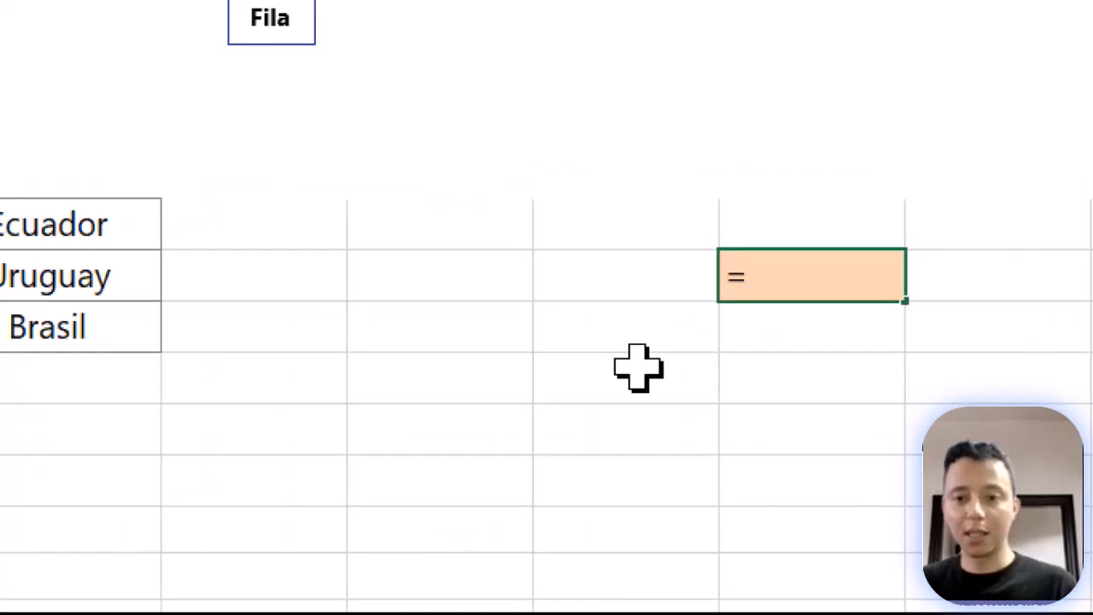
pyautogui.write('c24')
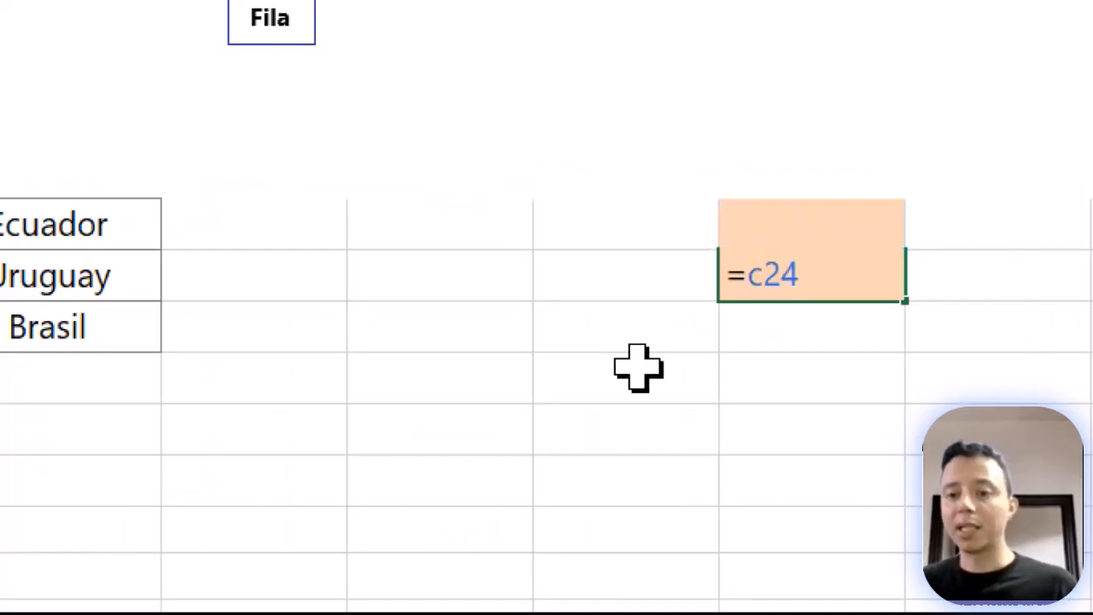
pyautogui.press('Return')
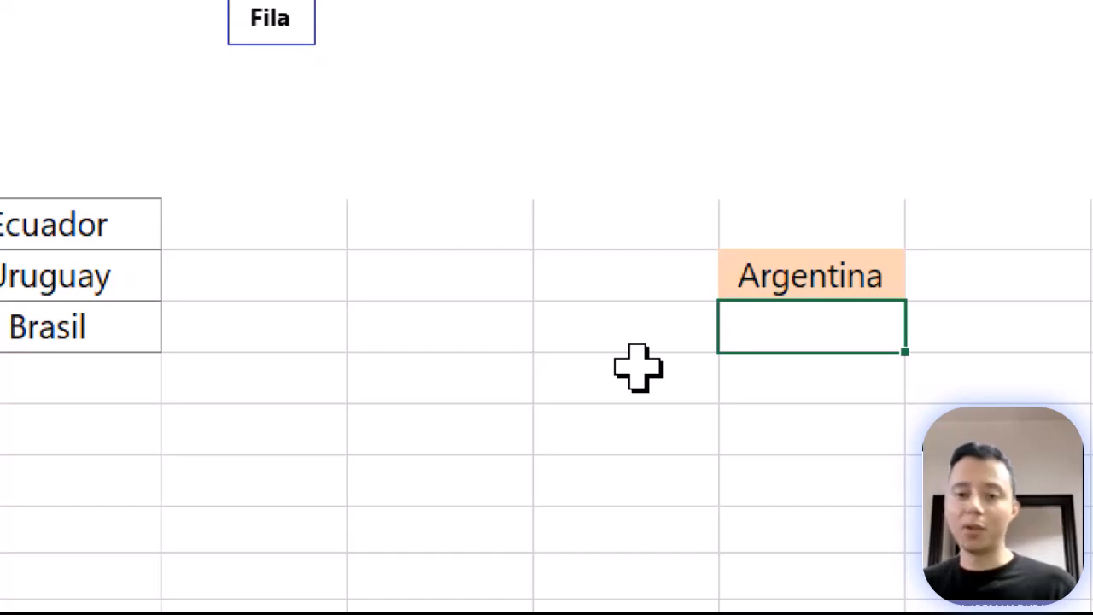
# Replace Argentina with españa in cell C24 to test the linked cell H24.
pyautogui.click(158, 290)
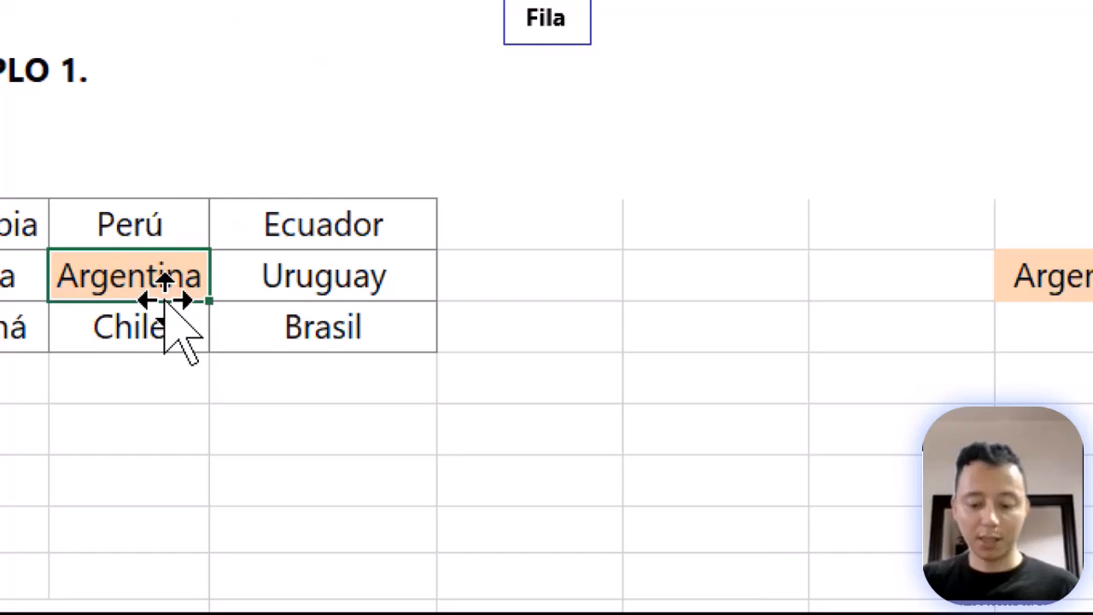
pyautogui.press('BackSpace')
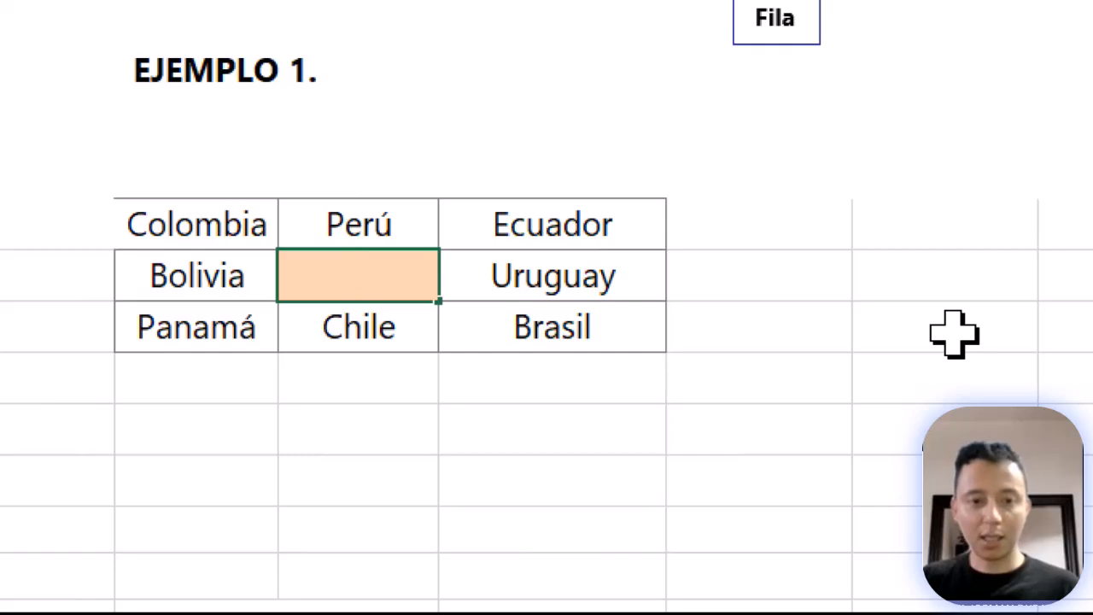
pyautogui.write('españa')
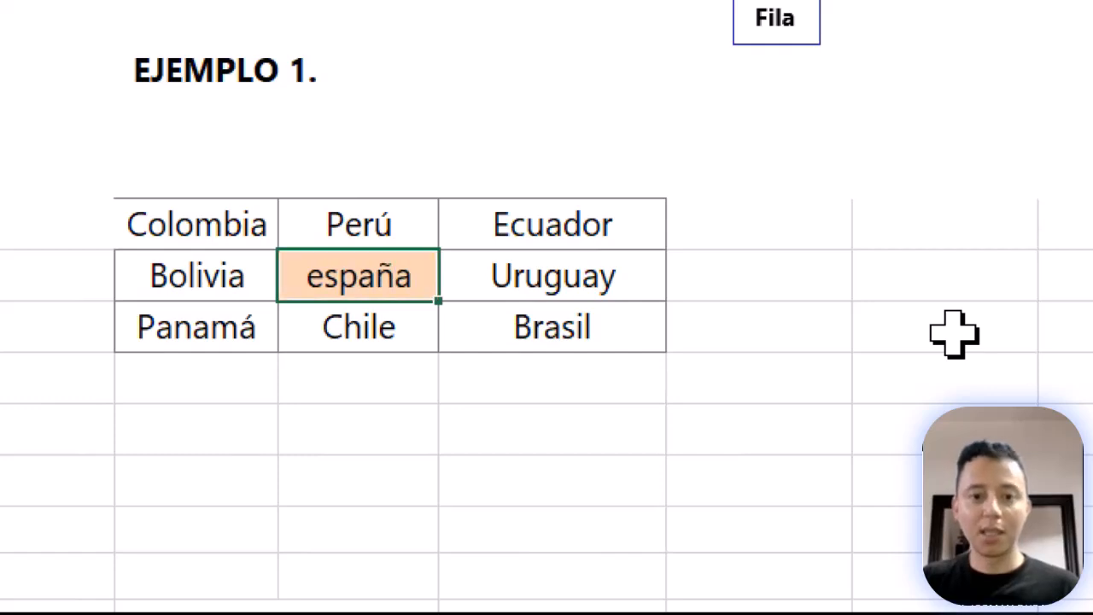
pyautogui.press('Return')
pyautogui.click(785, 274)
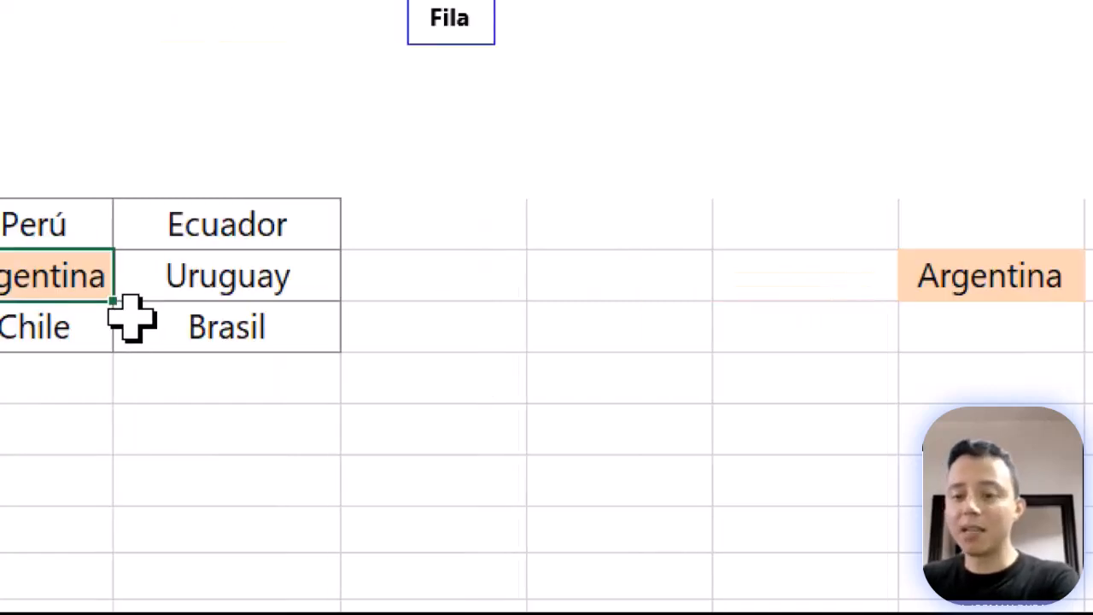
# Inspect the formula in H24 and mark beside it, with up and down arrows, how its row number changes.
pyautogui.click(1029, 273)
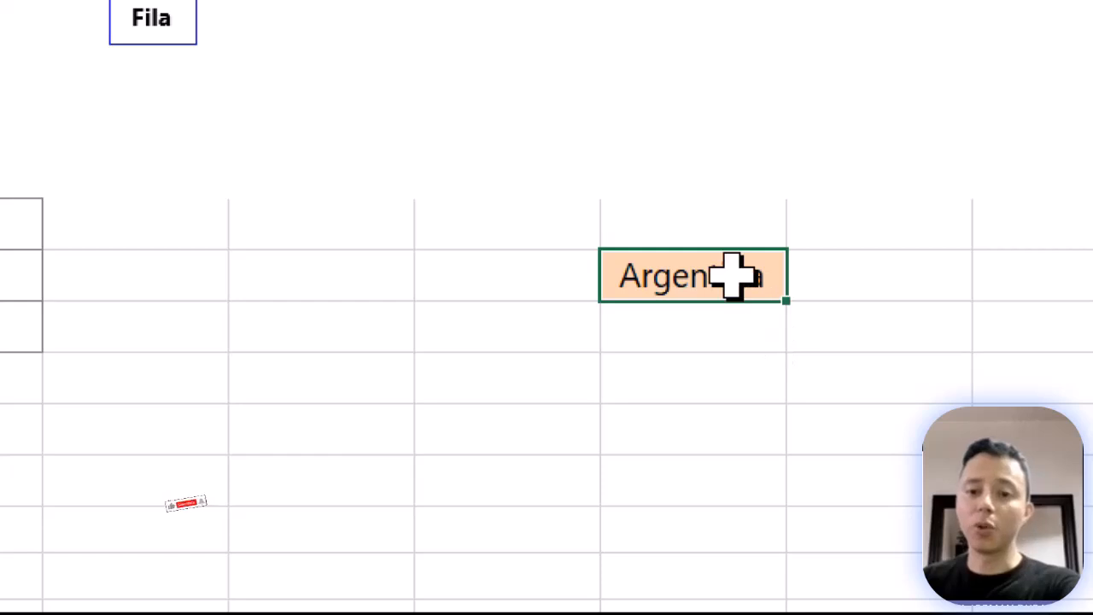
pyautogui.doubleClick(731, 276)
pyautogui.press('Return')
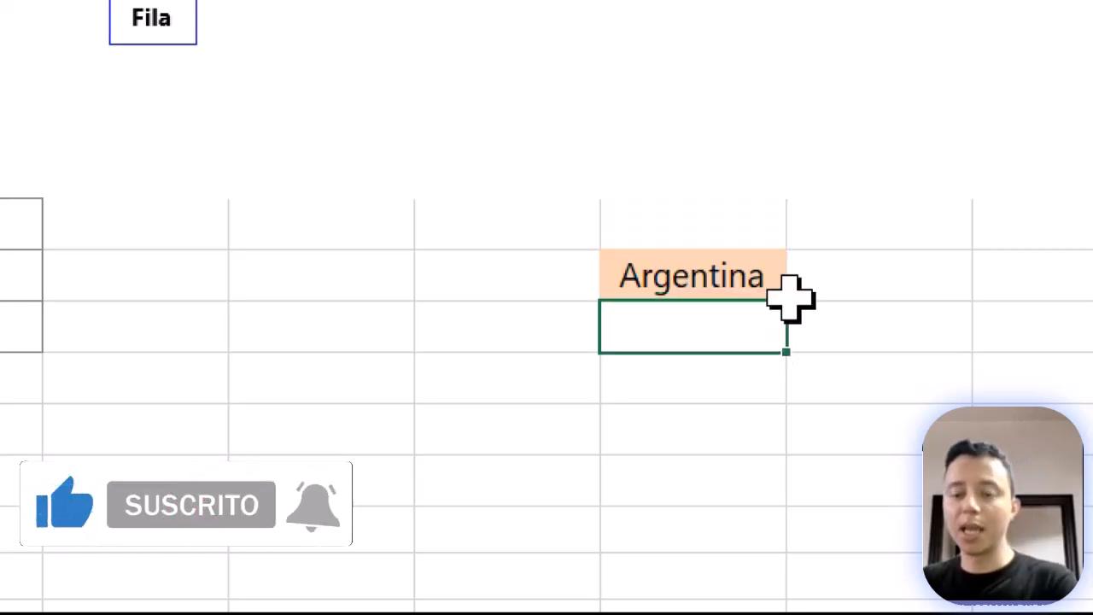
pyautogui.doubleClick(775, 290)
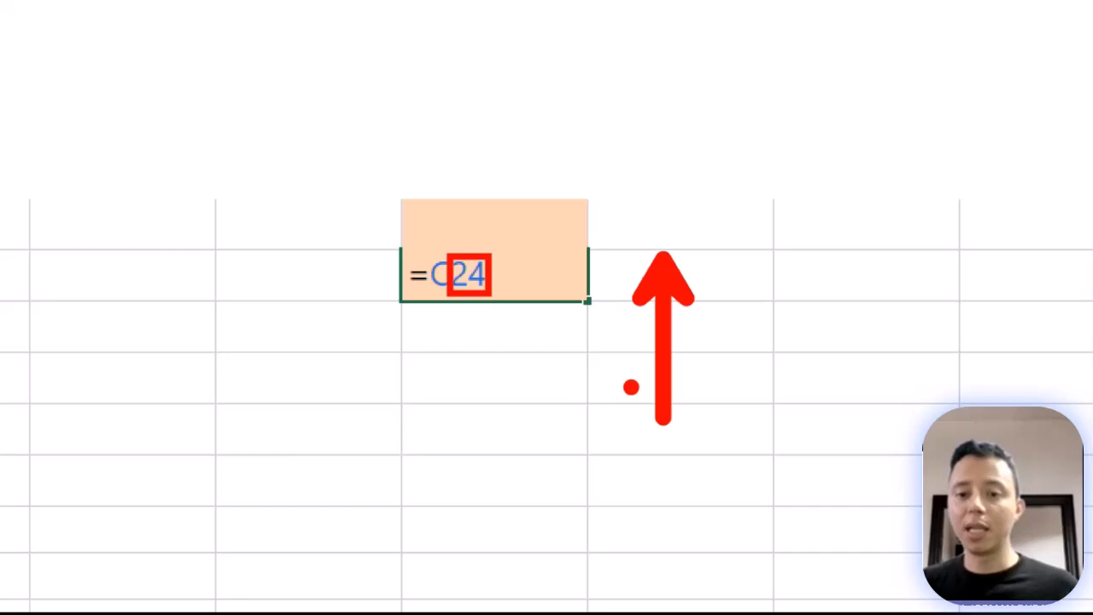
pyautogui.moveTo(705, 325); pyautogui.dragTo(745, 327)
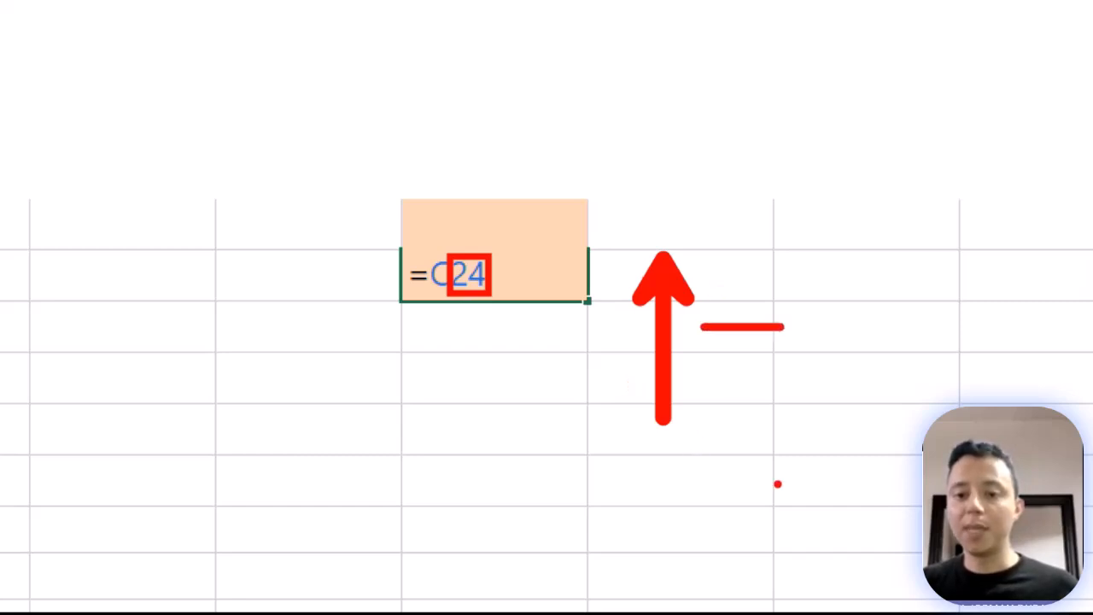
pyautogui.moveTo(863, 418); pyautogui.dragTo(864, 259)
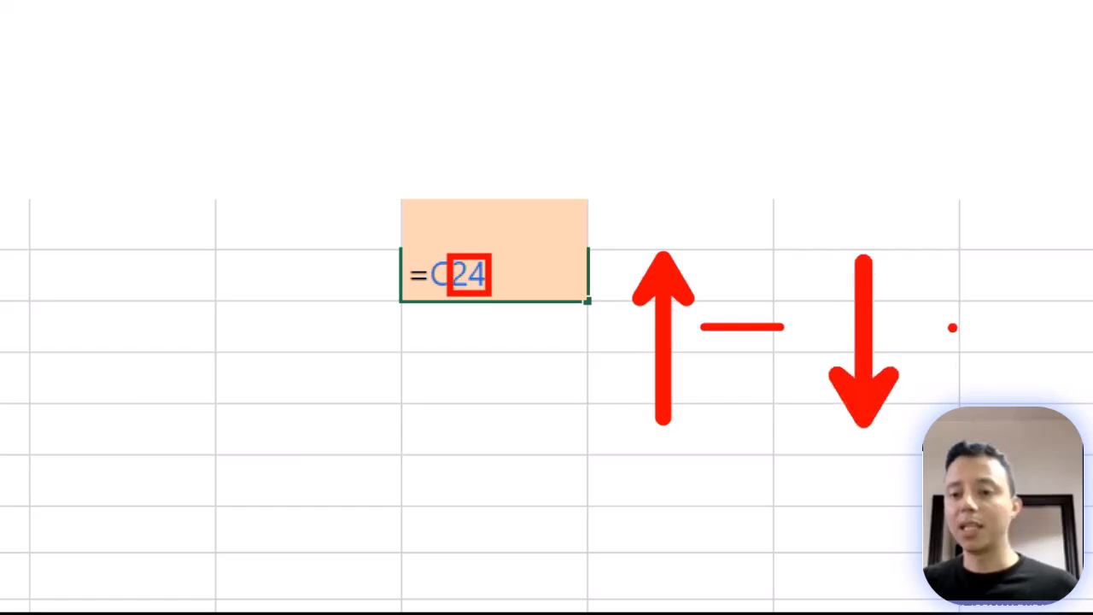
pyautogui.moveTo(949, 292)
pyautogui.mouseDown()
pyautogui.moveTo(950, 350)
pyautogui.moveTo(962, 323)
pyautogui.moveTo(977, 323)
pyautogui.mouseUp()
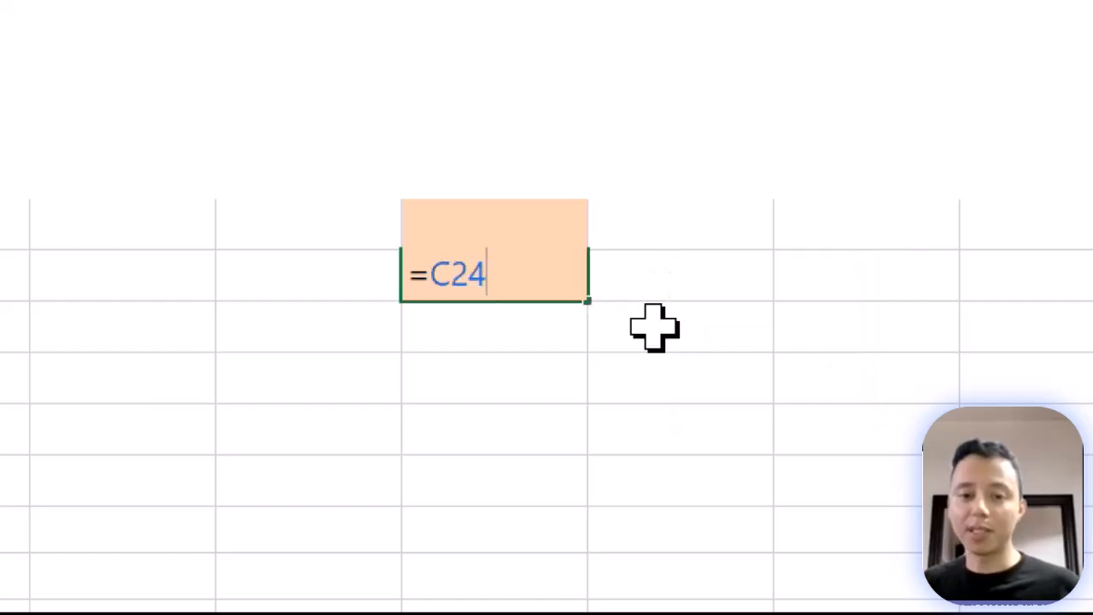
pyautogui.hotkey('ctrl', 'Return')
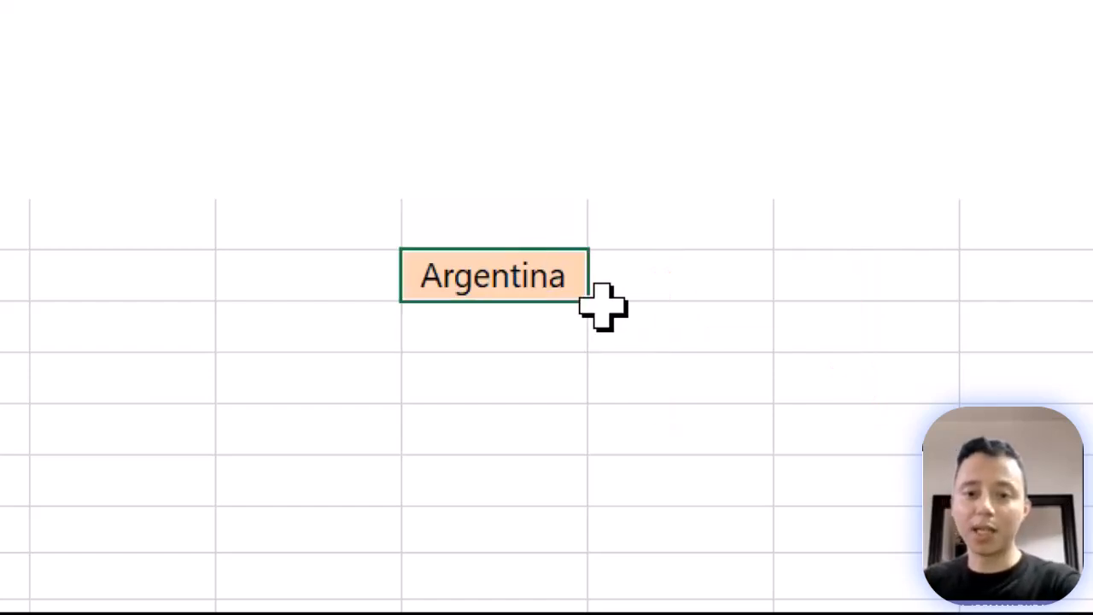
# Fill the H24 formula up into H23 and examine the row number of the copied reference.
pyautogui.moveTo(586, 305); pyautogui.dragTo(578, 222)
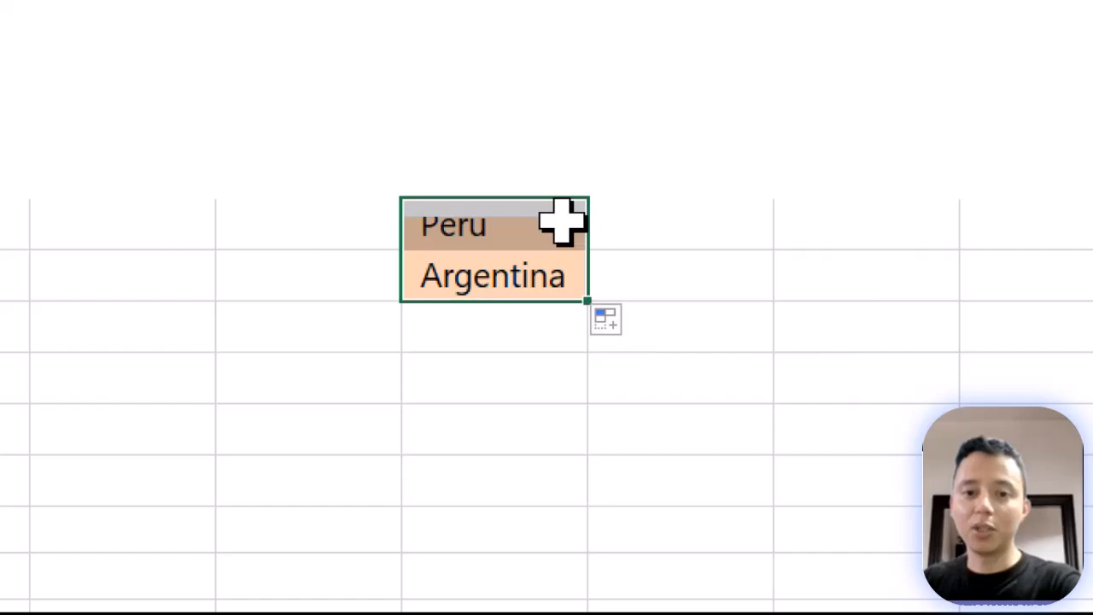
pyautogui.doubleClick(546, 217)
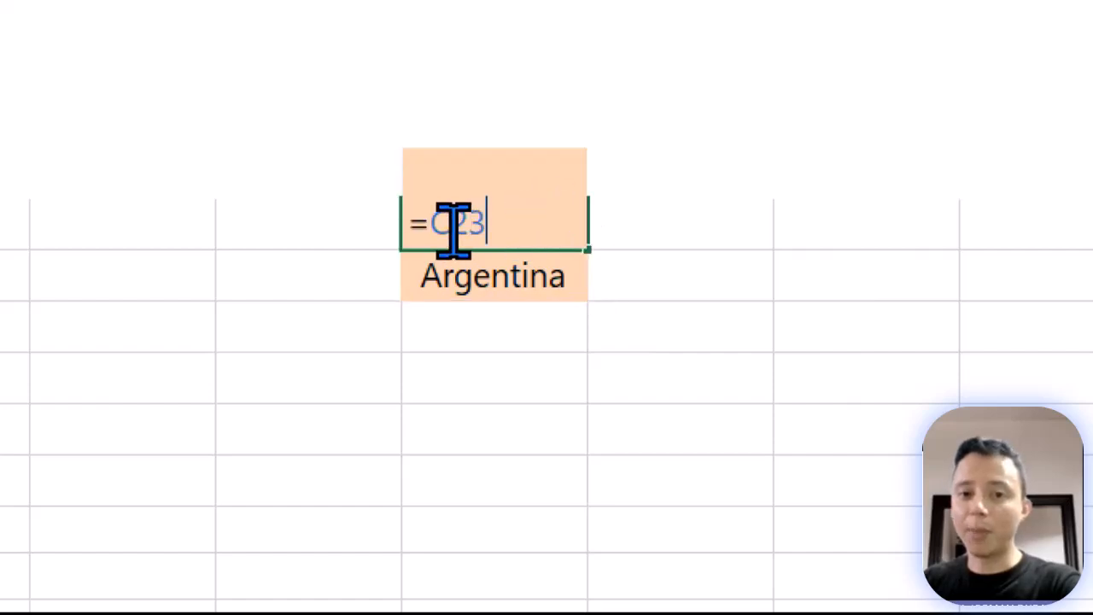
pyautogui.moveTo(450, 227); pyautogui.dragTo(490, 227)
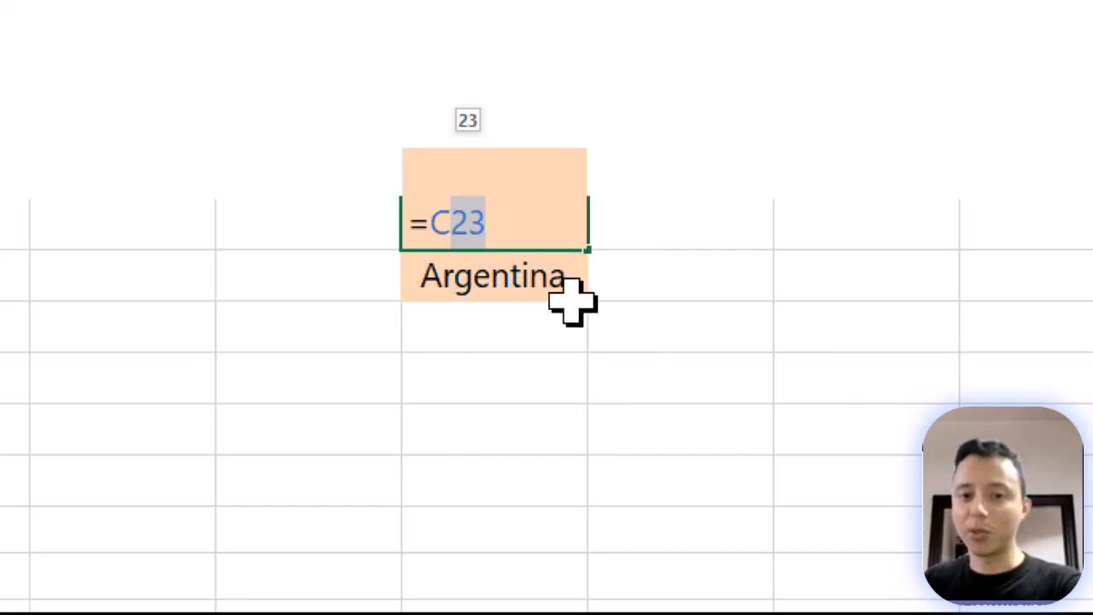
pyautogui.press('Return')
# Fill the H24 formula down into H25 and examine the row number of the copied reference.
pyautogui.moveTo(595, 303); pyautogui.dragTo(574, 331)
pyautogui.click(529, 333)
pyautogui.doubleClick(530, 334)
pyautogui.moveTo(453, 325); pyautogui.dragTo(485, 325)
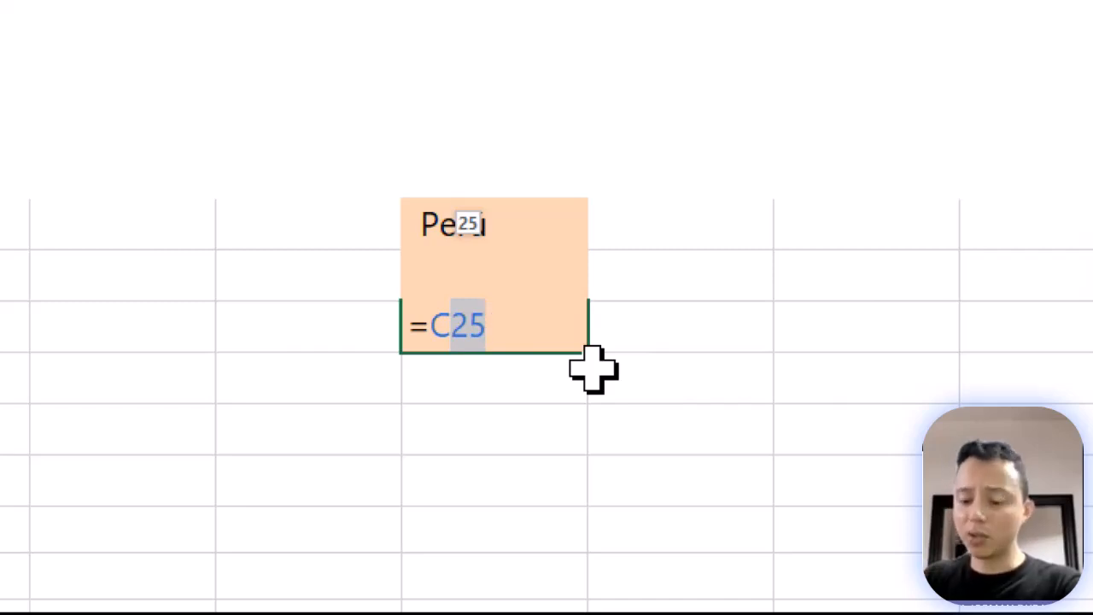
pyautogui.press('Return')
# Recheck the original formula in H24 and draw a horizontal arrow below the filled cells to illustrate sideways movement.
pyautogui.doubleClick(510, 291)
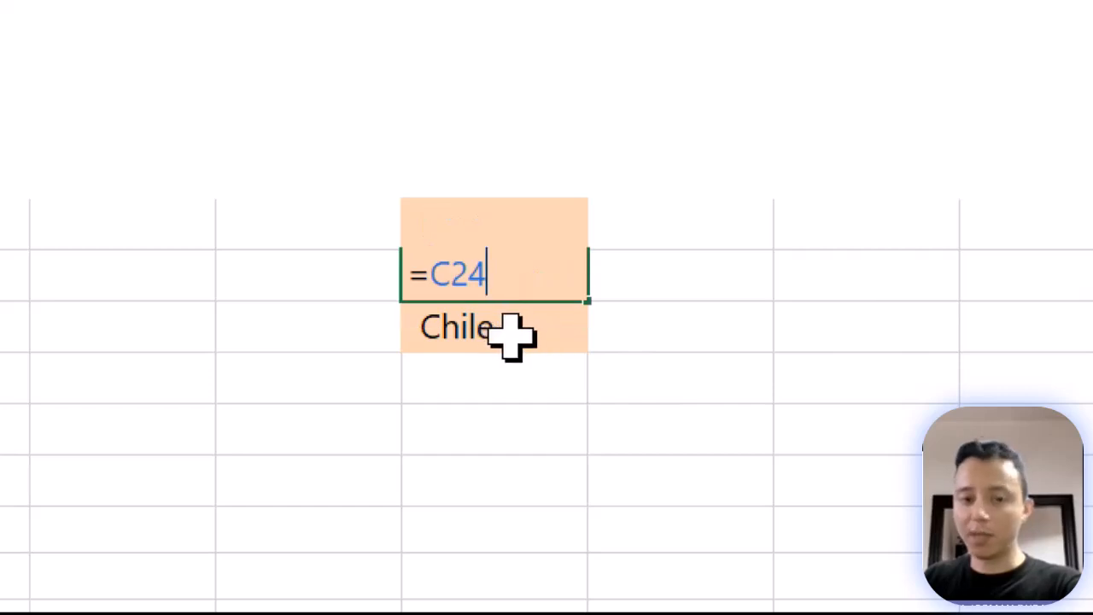
pyautogui.press('Return')
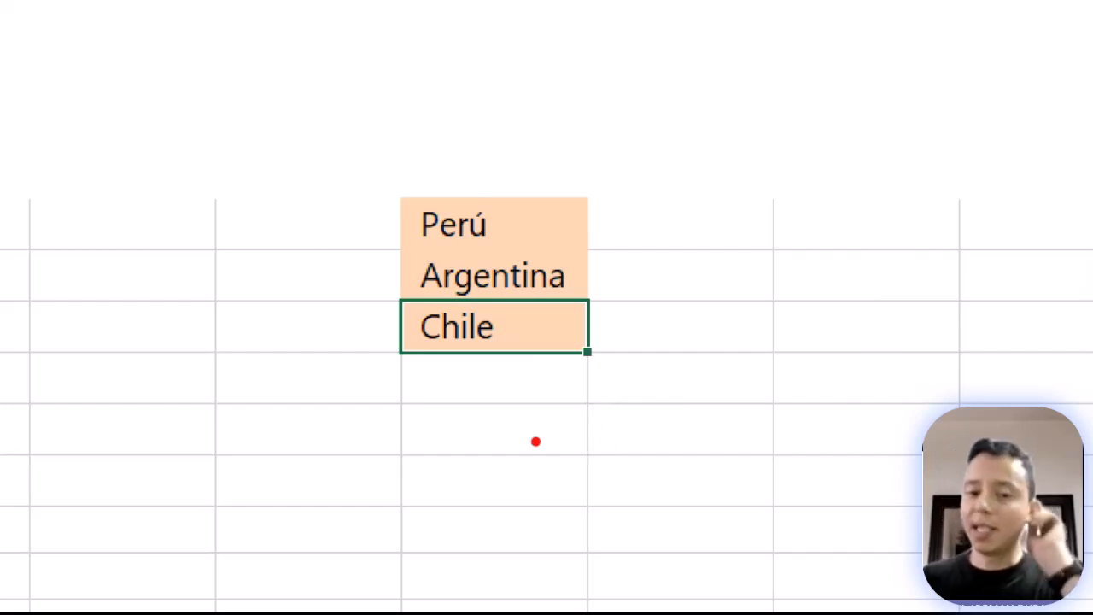
pyautogui.moveTo(662, 423); pyautogui.dragTo(441, 424)
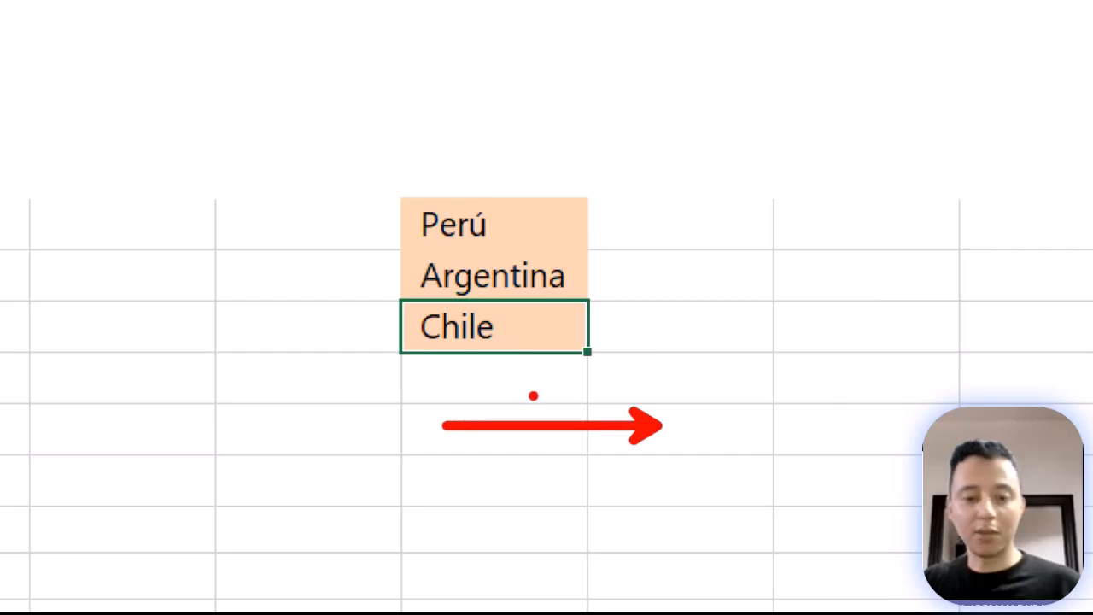
# Select H24 and draw rightward and leftward arrows below the filled cells, labelled "+ Columna" and "– Columna".
pyautogui.press('Escape')
pyautogui.click(520, 265)
pyautogui.hotkey('ctrl', '2')
pyautogui.moveTo(662, 425); pyautogui.dragTo(472, 425)
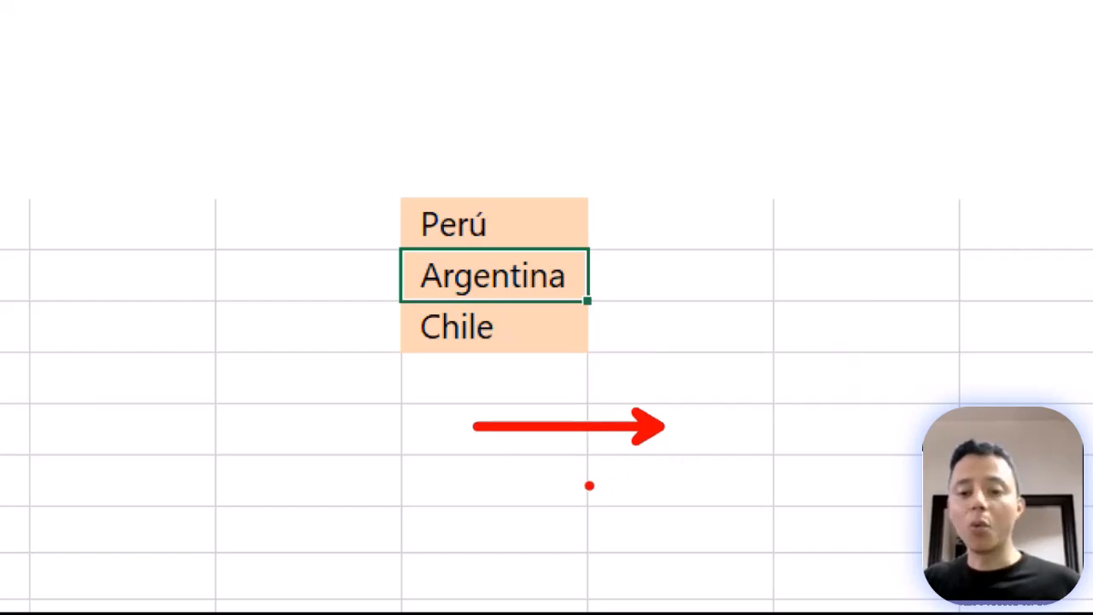
pyautogui.moveTo(561, 455)
pyautogui.mouseDown()
pyautogui.moveTo(557, 499)
pyautogui.moveTo(575, 480)
pyautogui.mouseUp()
pyautogui.write('t')
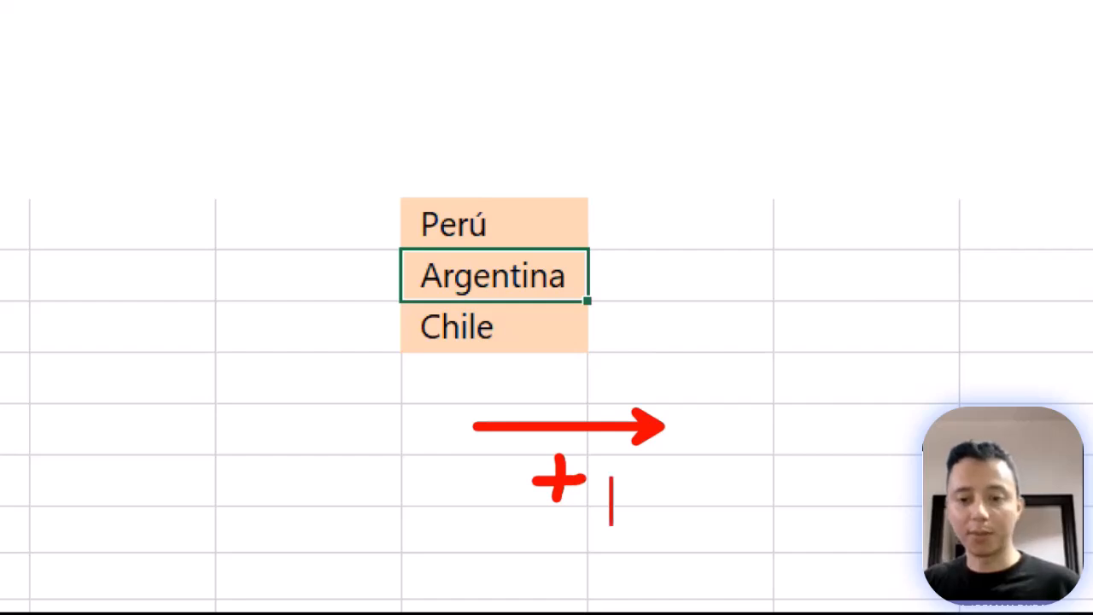
pyautogui.write('Columna')
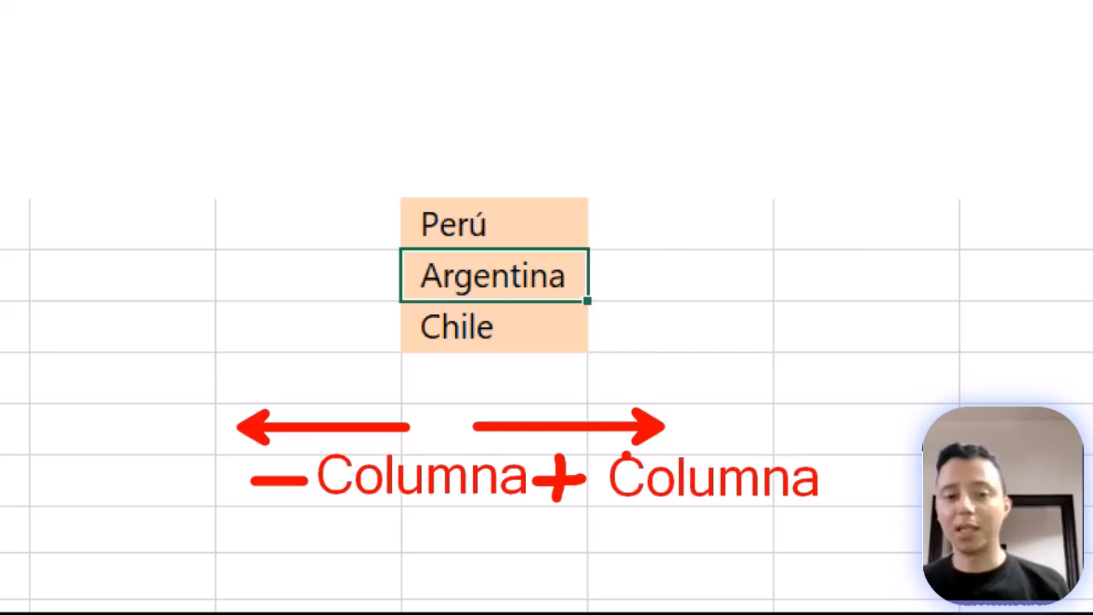
# Inspect the column letter in the H24 formula and annotate its sideways copies as D24 to the right and B24 to the left.
pyautogui.doubleClick(557, 285)
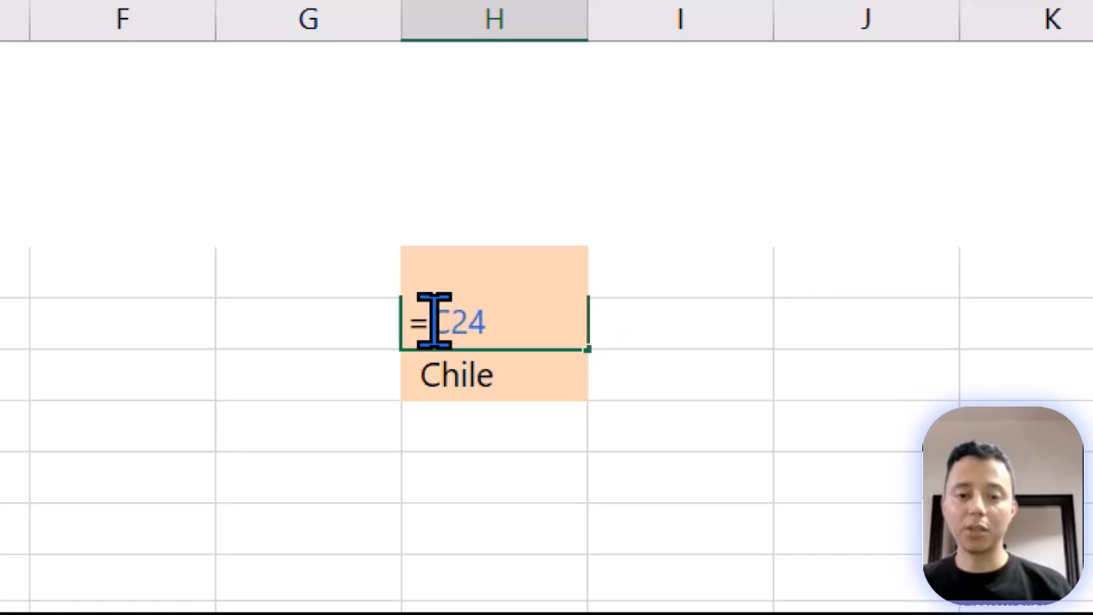
pyautogui.moveTo(432, 324); pyautogui.dragTo(451, 324)
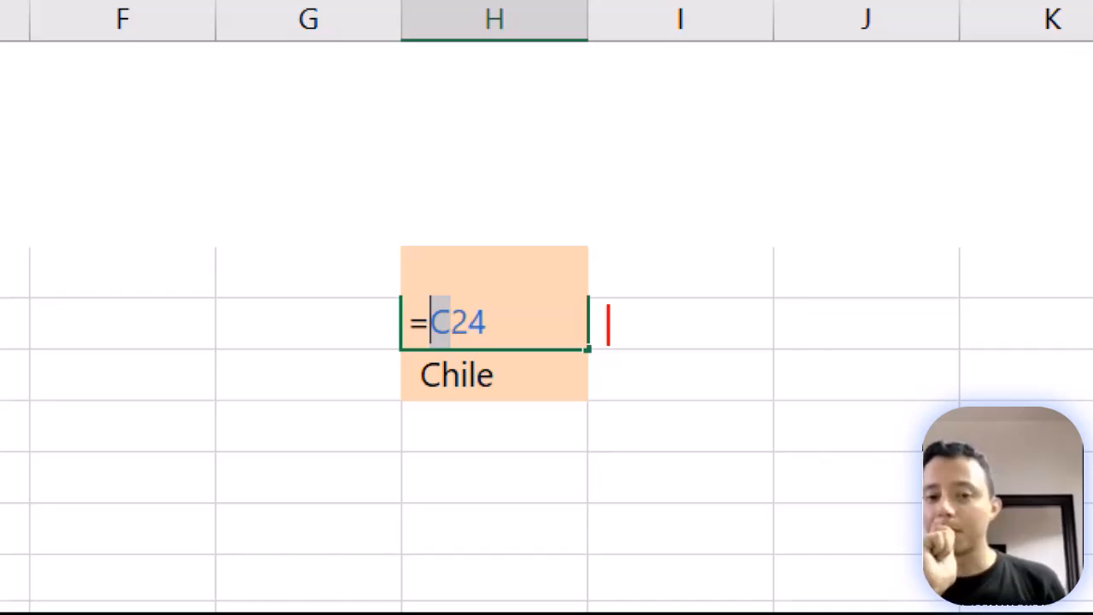
pyautogui.write('D24')
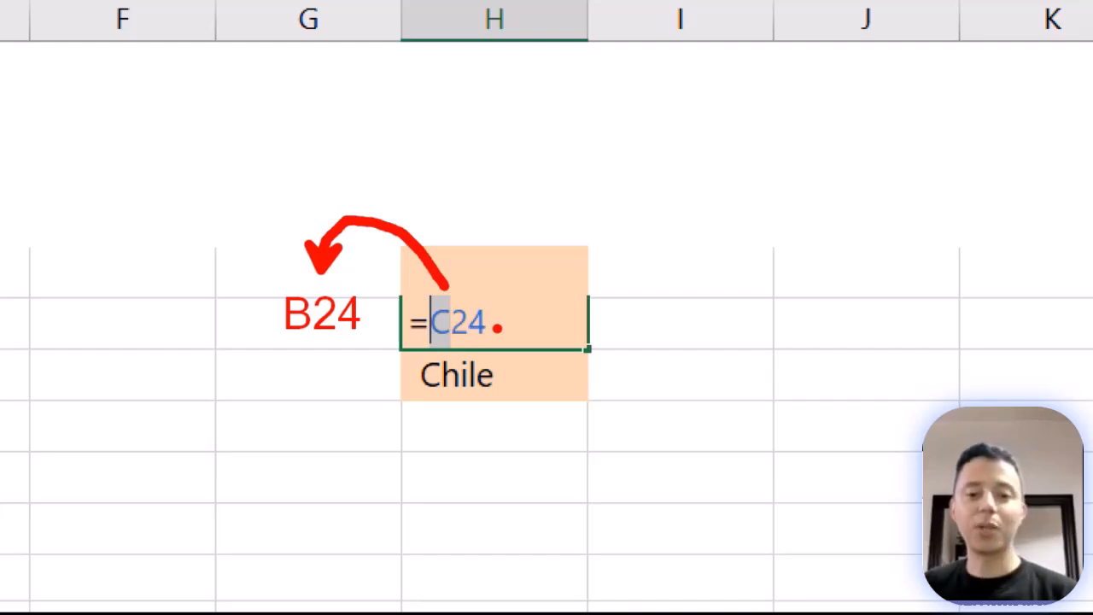
pyautogui.click(553, 431)
pyautogui.press('Escape')
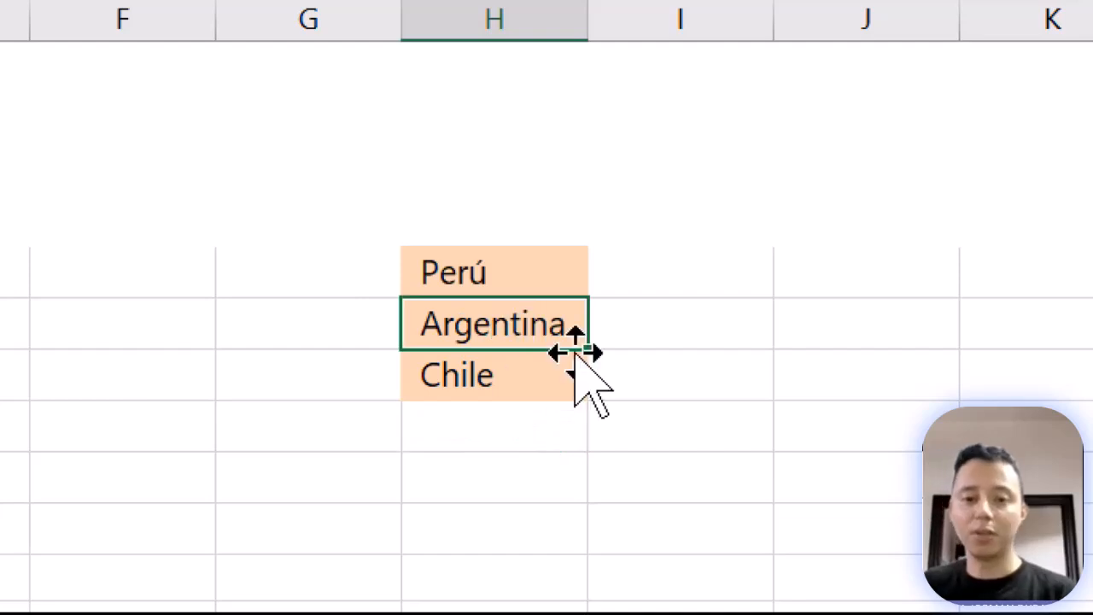
# Fill the H24 formula right into I24 and examine the column letter of the copied reference.
pyautogui.keyDown('shift'); pyautogui.click(721, 339); pyautogui.keyUp('shift')
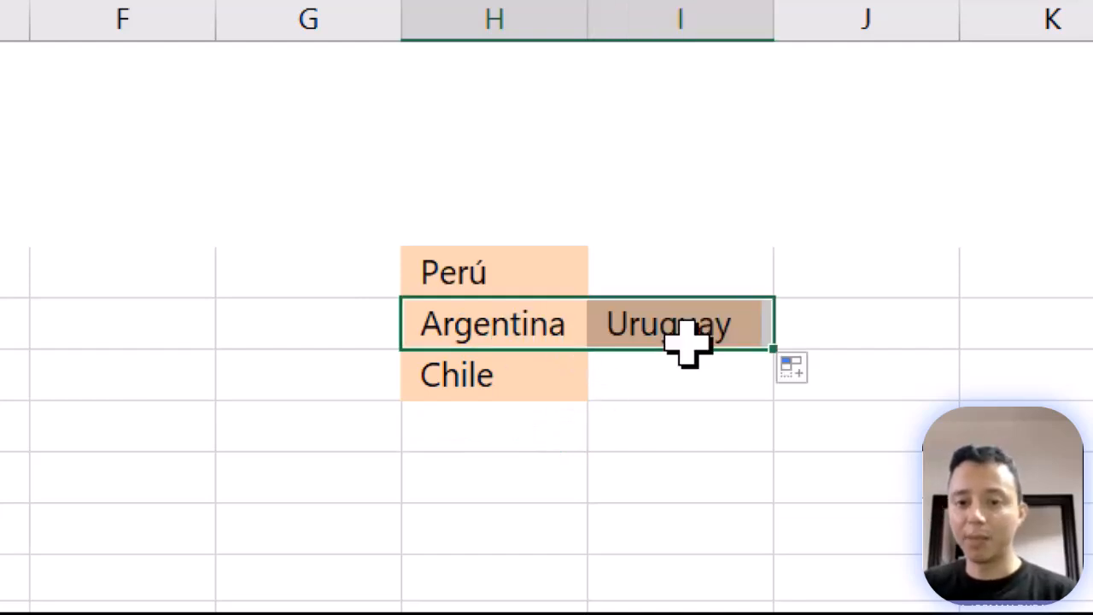
pyautogui.write('=D24')
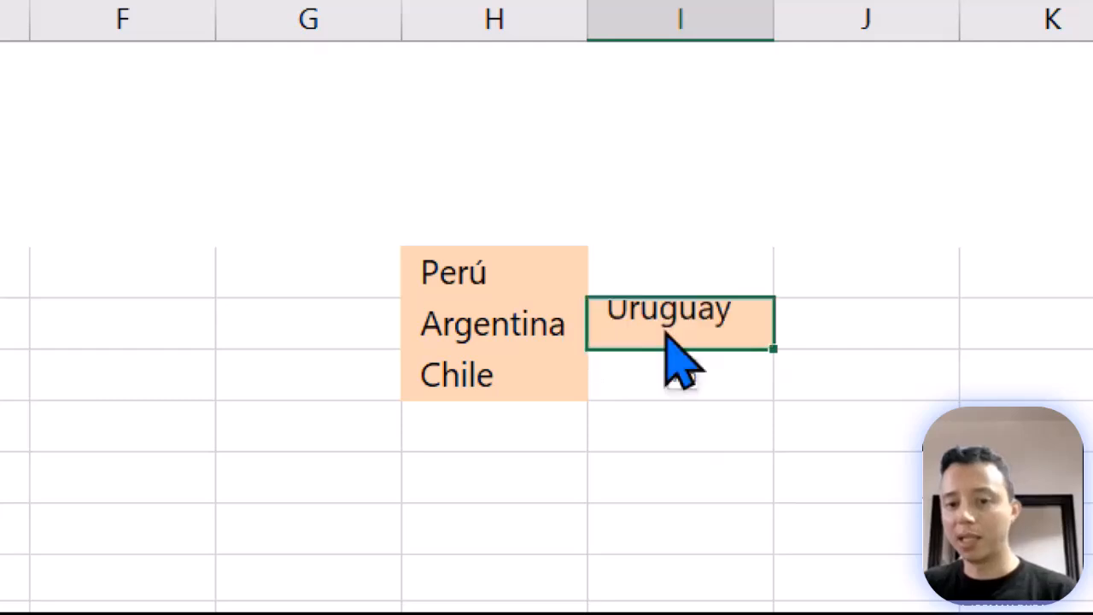
pyautogui.click(478, 338)
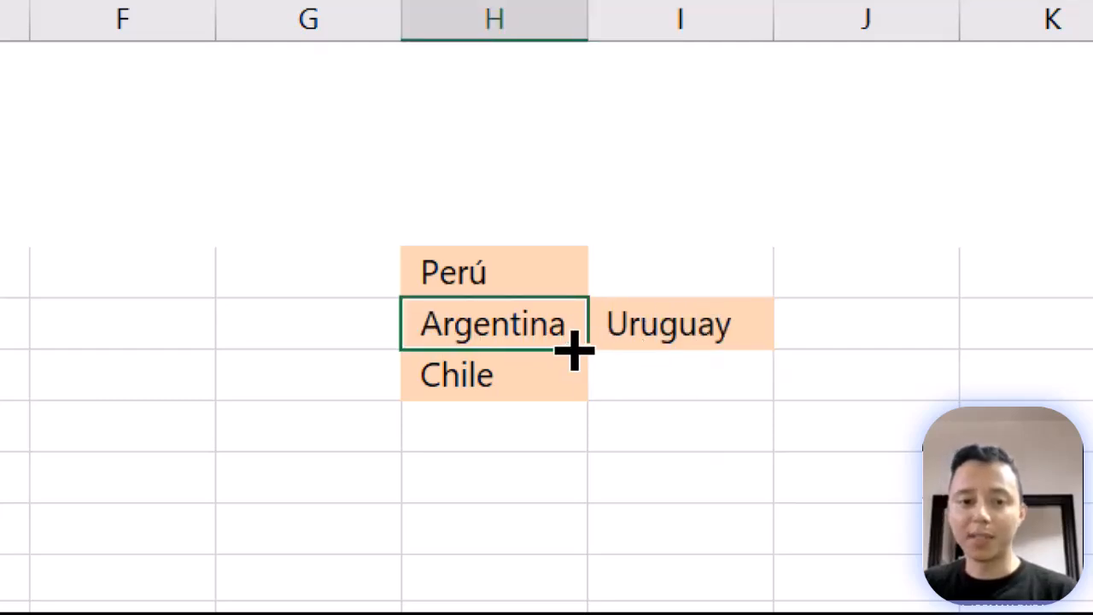
# Fill the H24 formula left into G24 and examine the column letter of the copied reference.
pyautogui.moveTo(574, 350); pyautogui.dragTo(342, 333)
pyautogui.doubleClick(337, 329)
pyautogui.moveTo(252, 318); pyautogui.dragTo(308, 336)
pyautogui.press('Return')
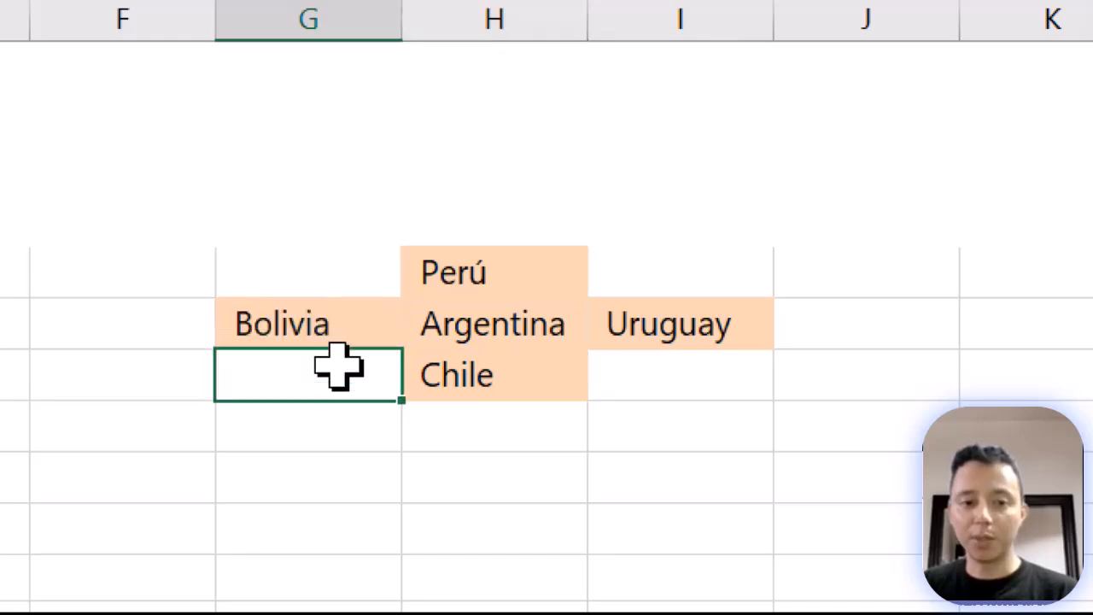
pyautogui.click(307, 337)
pyautogui.doubleClick(280, 330)
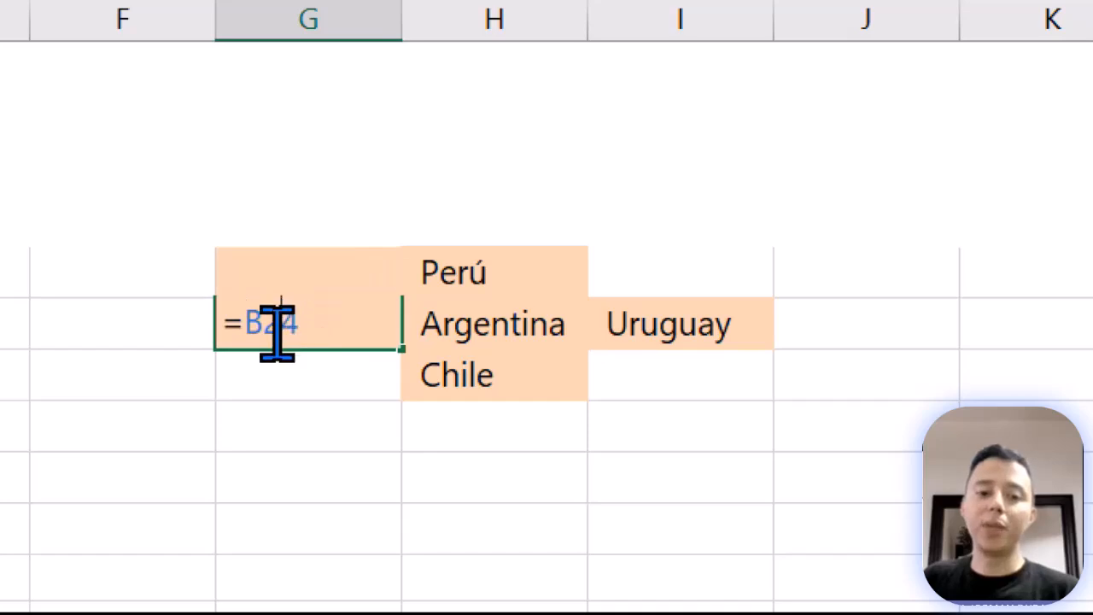
pyautogui.moveTo(249, 325); pyautogui.dragTo(304, 326)
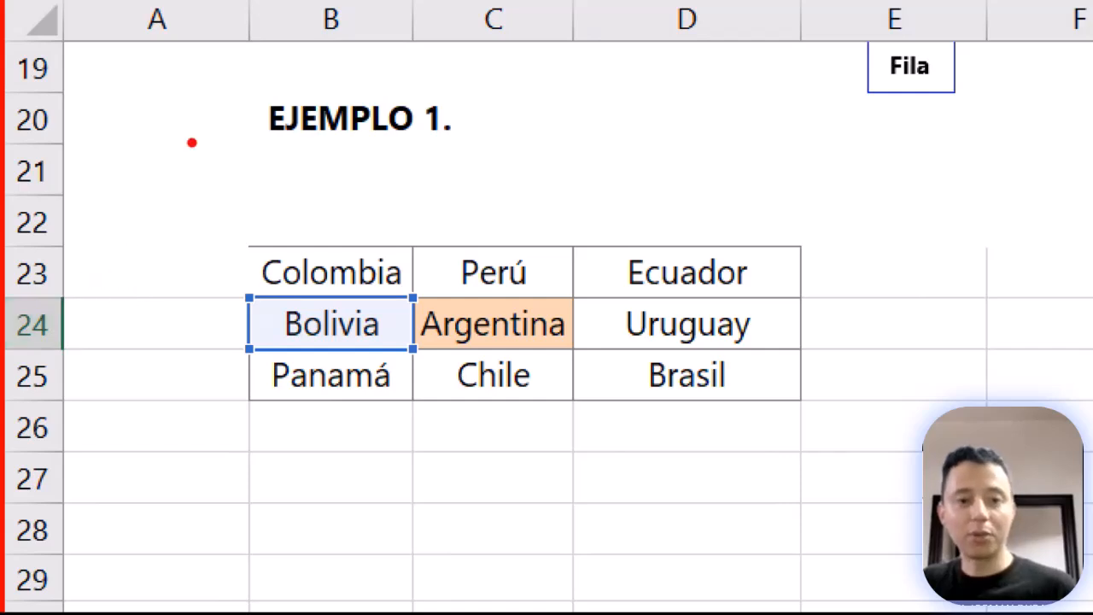
# Outline column B and row 24 with red rectangles to show where the G24 reference points, and clear the annotations.
pyautogui.moveTo(244, 3); pyautogui.dragTo(414, 533)
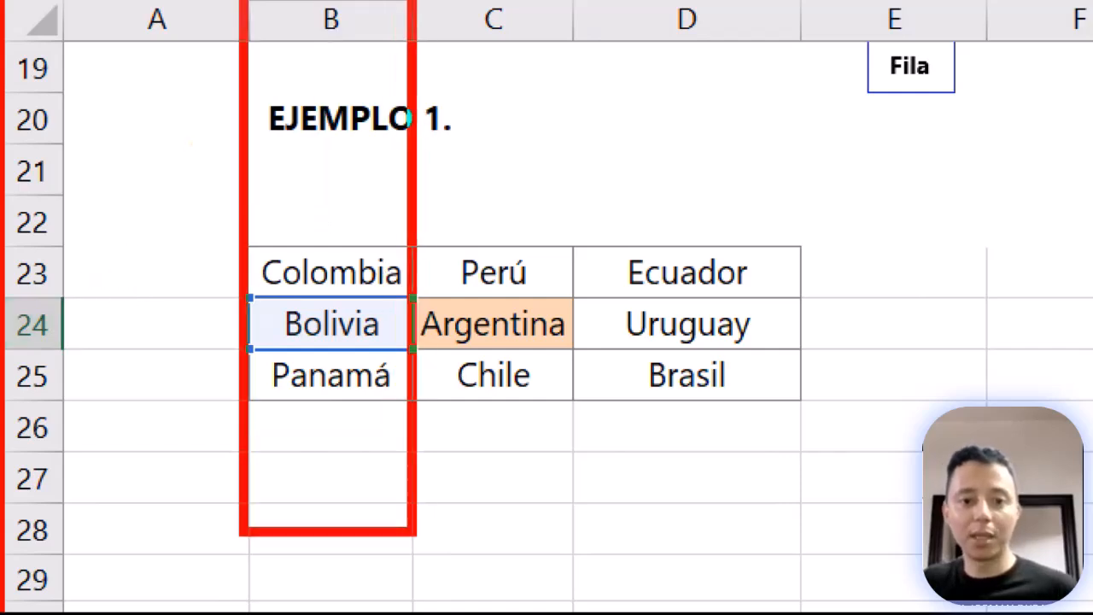
pyautogui.moveTo(7, 293)
pyautogui.mouseDown()
pyautogui.moveTo(64, 318)
pyautogui.moveTo(394, 334)
pyautogui.moveTo(409, 350)
pyautogui.mouseUp()
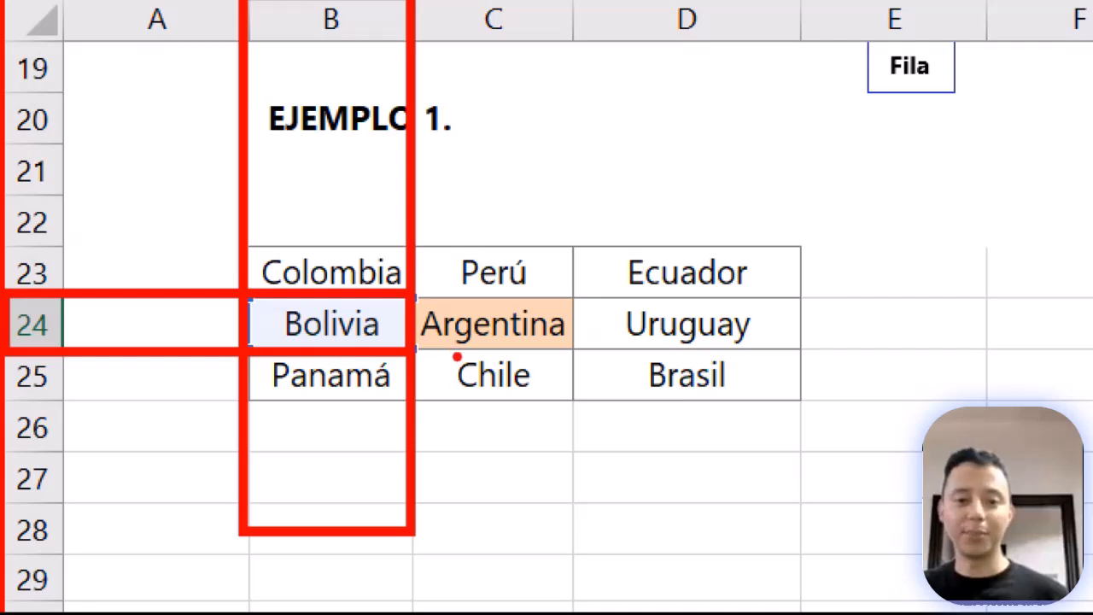
pyautogui.press('Escape')
pyautogui.hotkey('ctrl', '4')
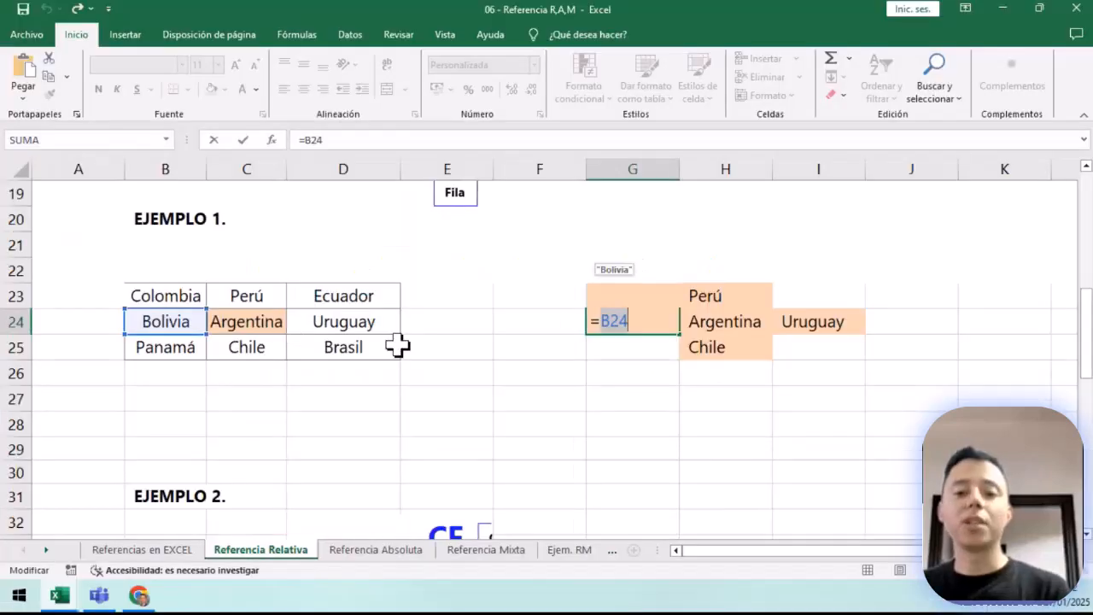
# Cancel the open edit in G24 and examine the house names, Largo values and Ancho values in the EJEMPLO 2 table.
pyautogui.scroll(-1, 397, 345)
pyautogui.scroll(-5, 397, 344)
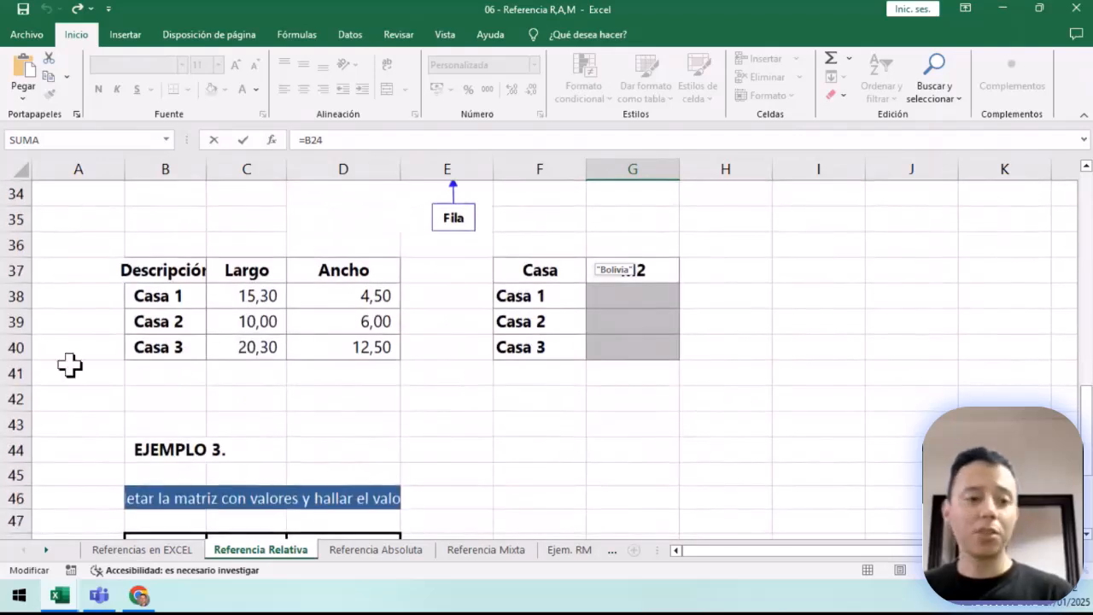
pyautogui.click(16, 270)
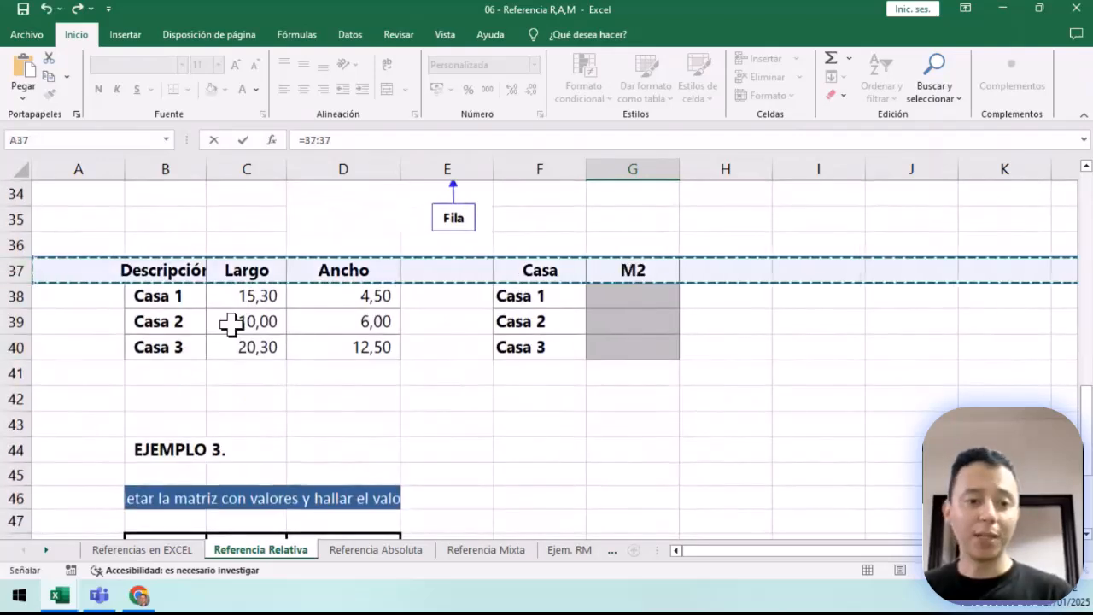
pyautogui.scroll(2, 232, 324)
pyautogui.press('Escape')
pyautogui.scroll(2, 232, 324)
pyautogui.scroll(-4, 264, 395)
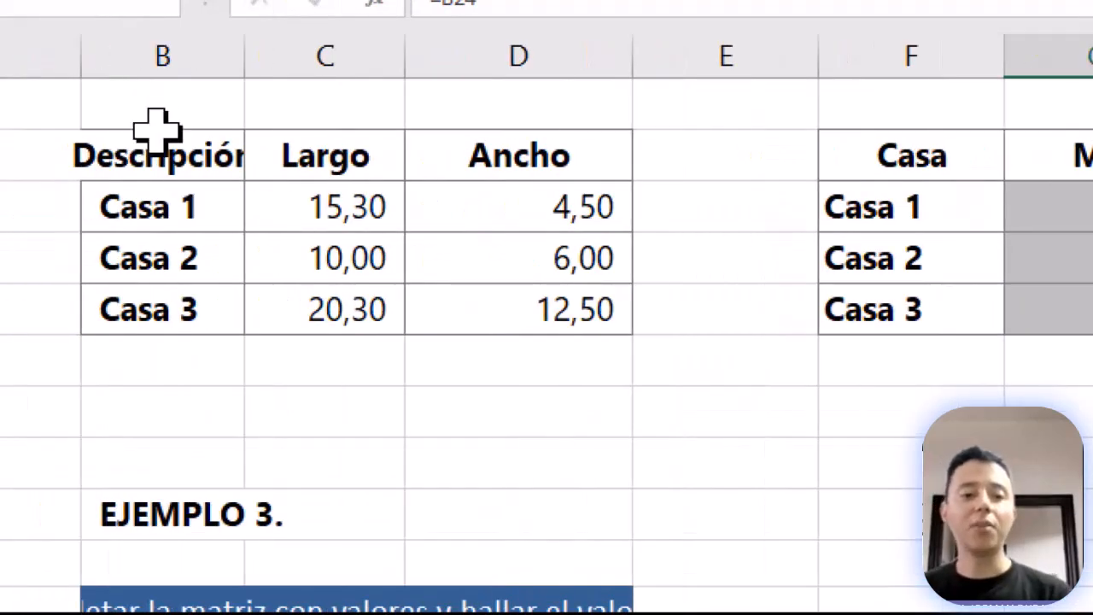
pyautogui.click(58, 203)
pyautogui.moveTo(194, 201); pyautogui.dragTo(190, 308)
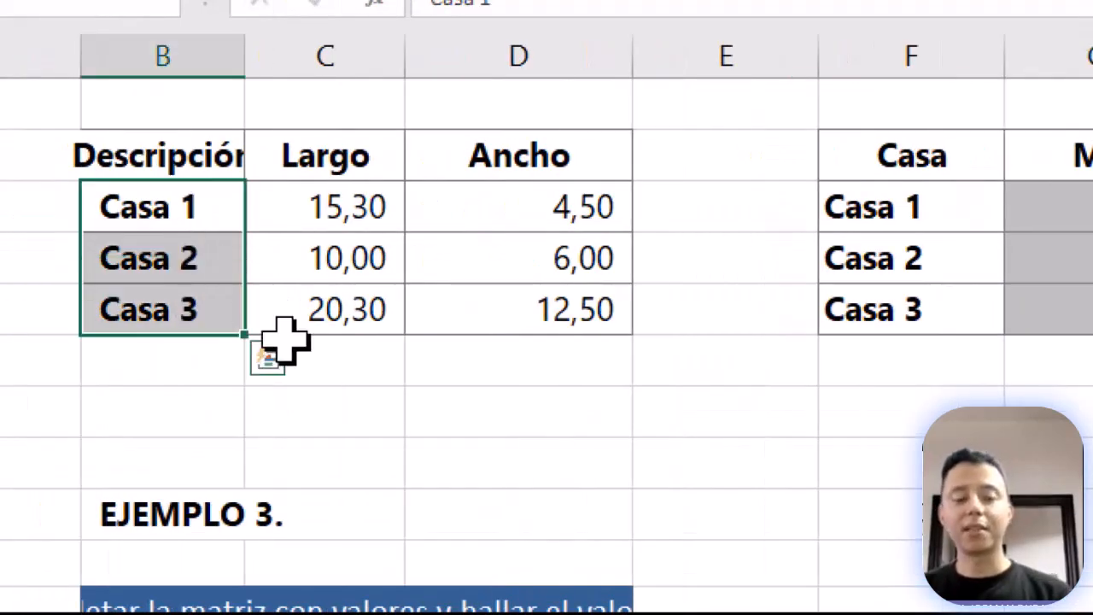
pyautogui.moveTo(341, 212); pyautogui.dragTo(359, 293)
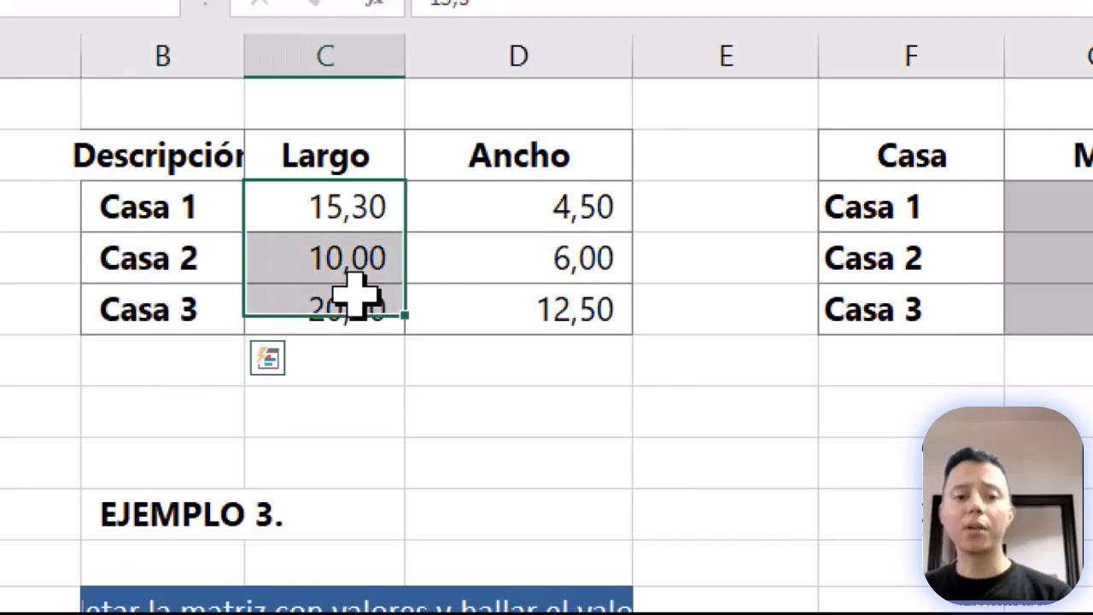
pyautogui.moveTo(543, 209); pyautogui.dragTo(568, 299)
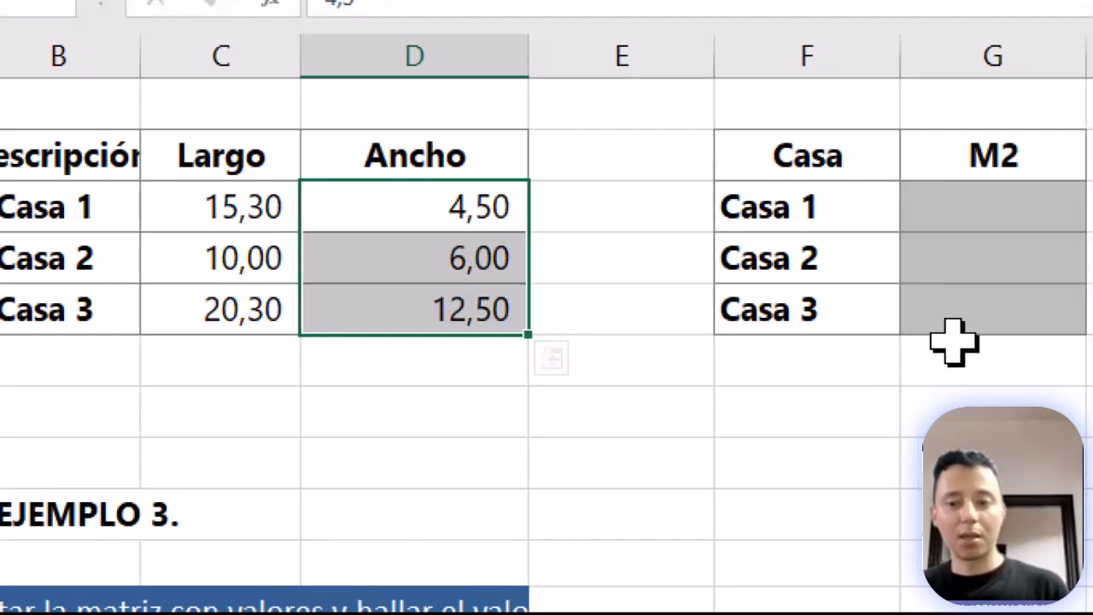
# Calculate the area of Casa 1 in G38 with the formula =C38*D38.
pyautogui.click(926, 201)
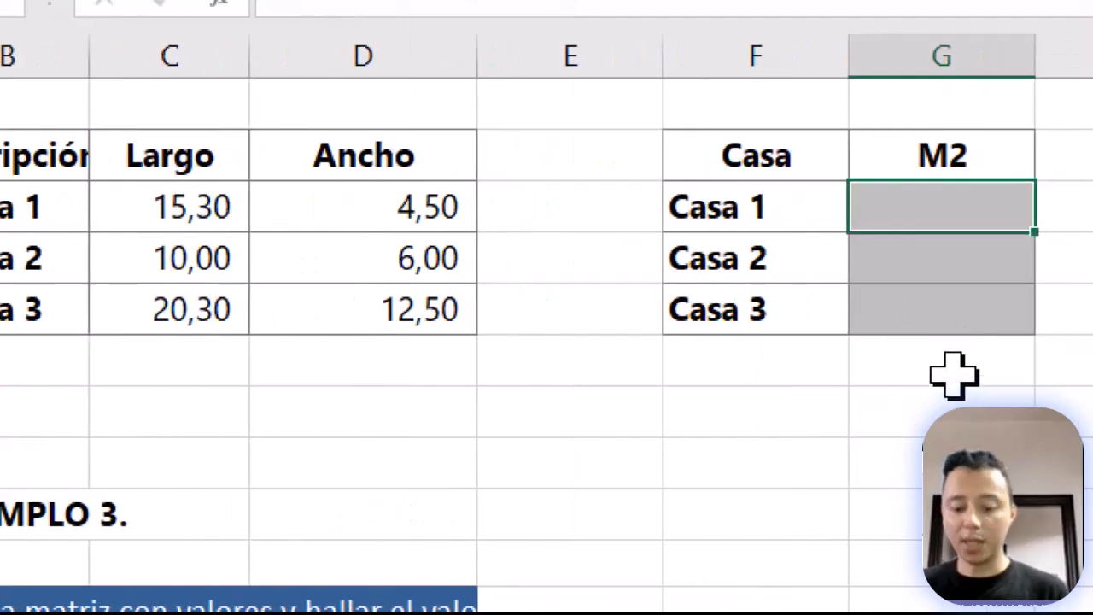
pyautogui.write('=')
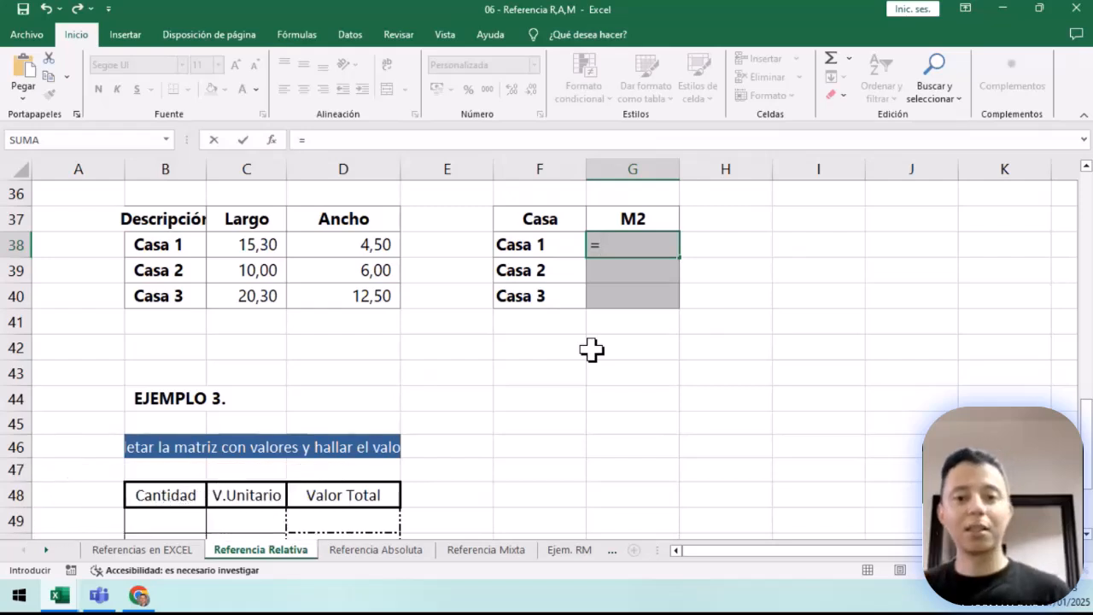
pyautogui.write('c3')
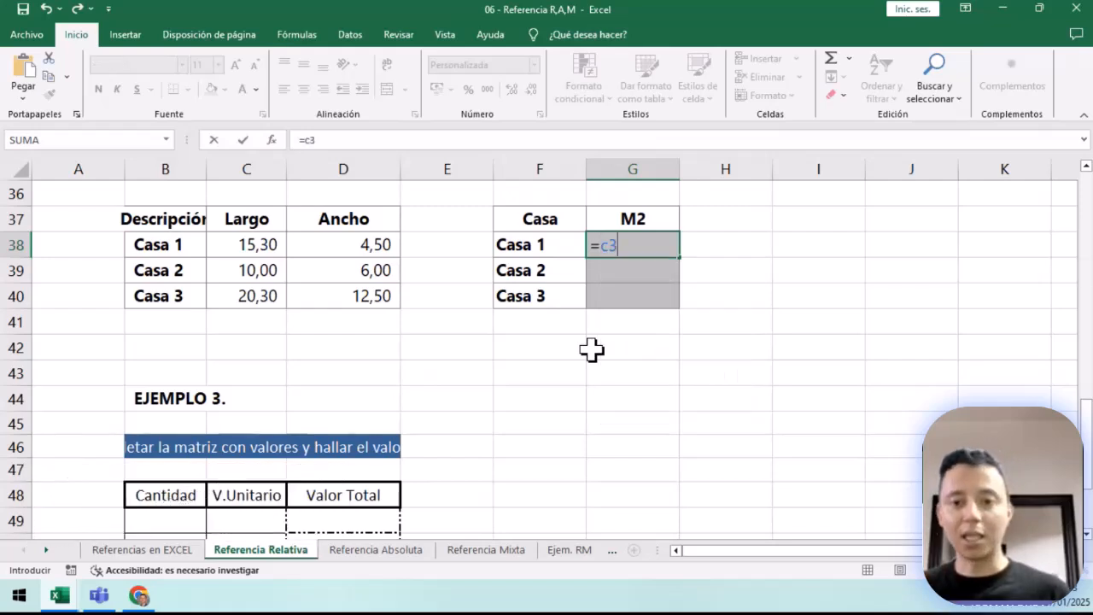
pyautogui.write('8')
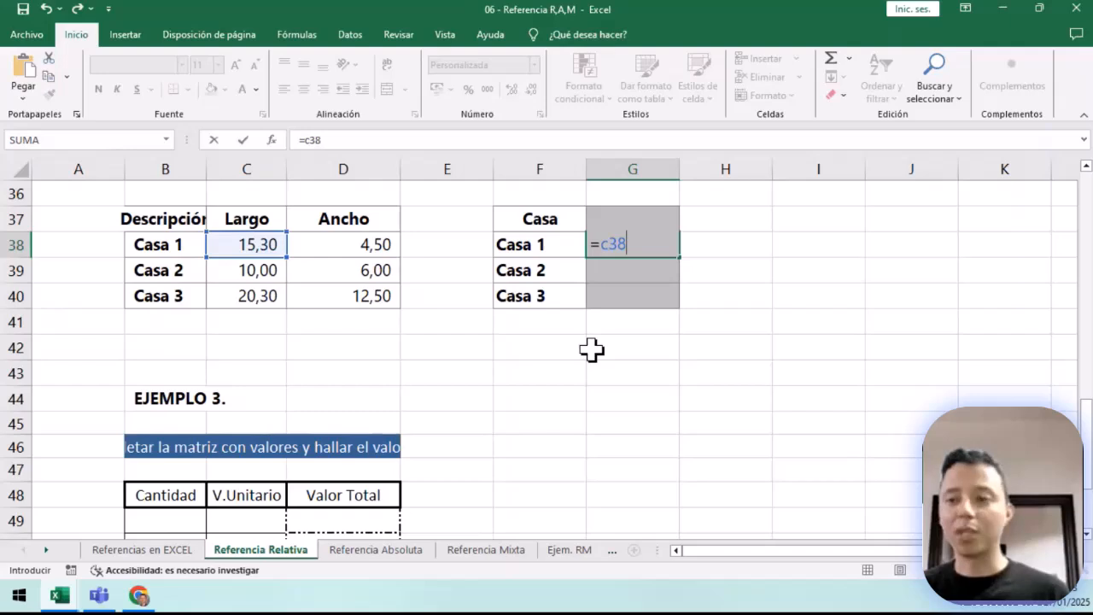
pyautogui.write('*')
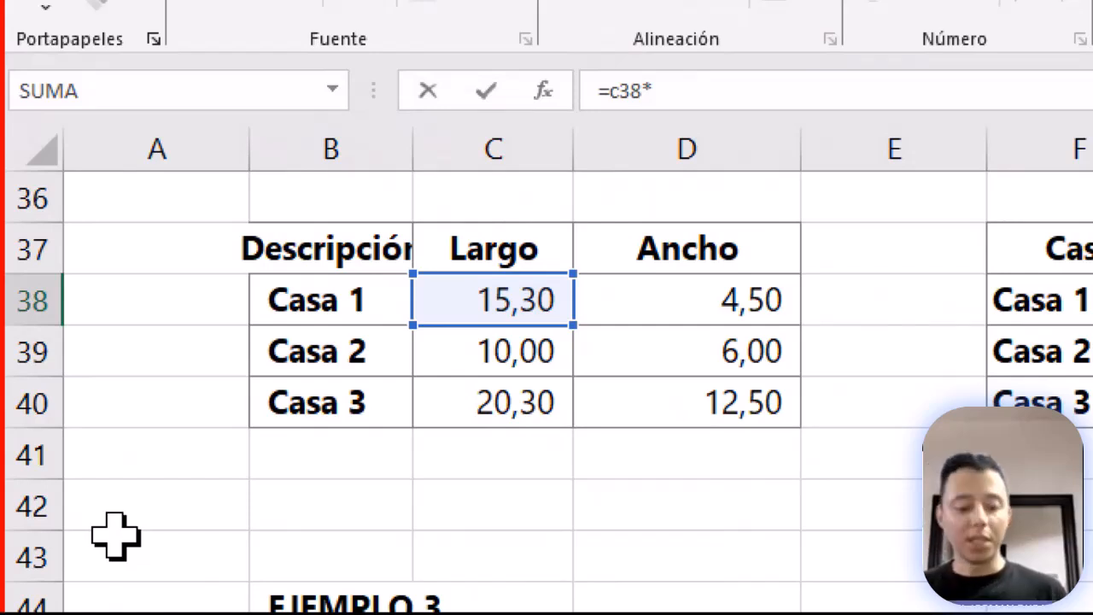
pyautogui.write('d38')
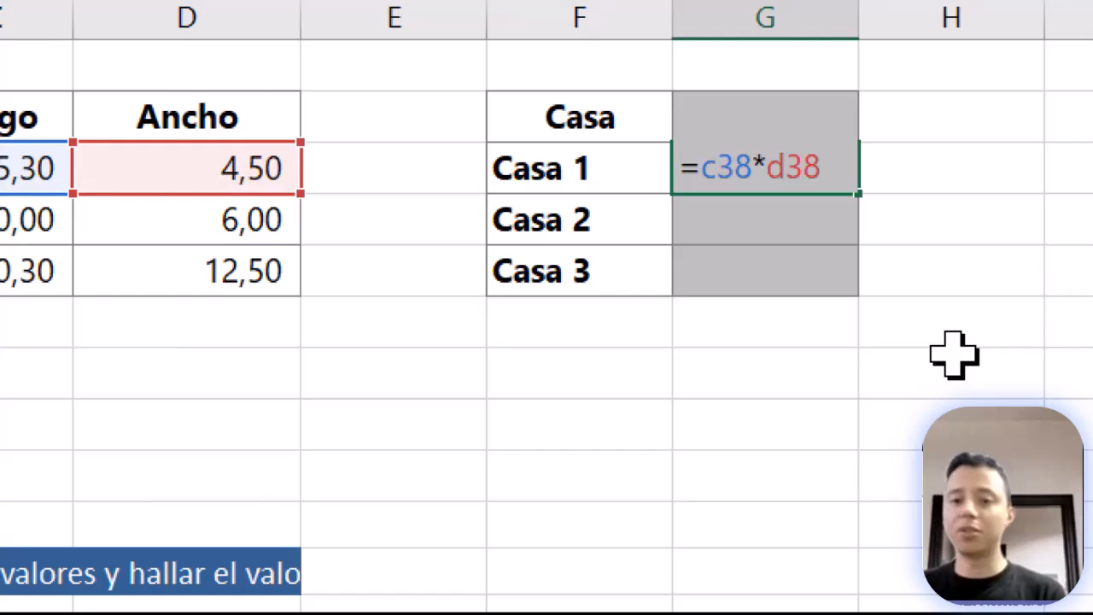
pyautogui.press('Return')
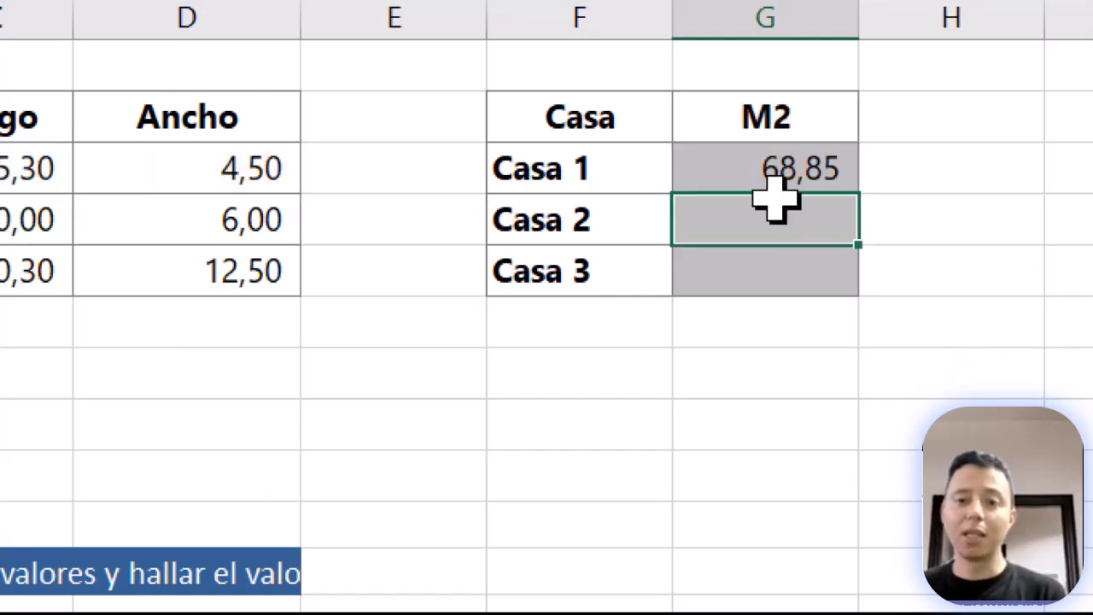
pyautogui.click(773, 175)
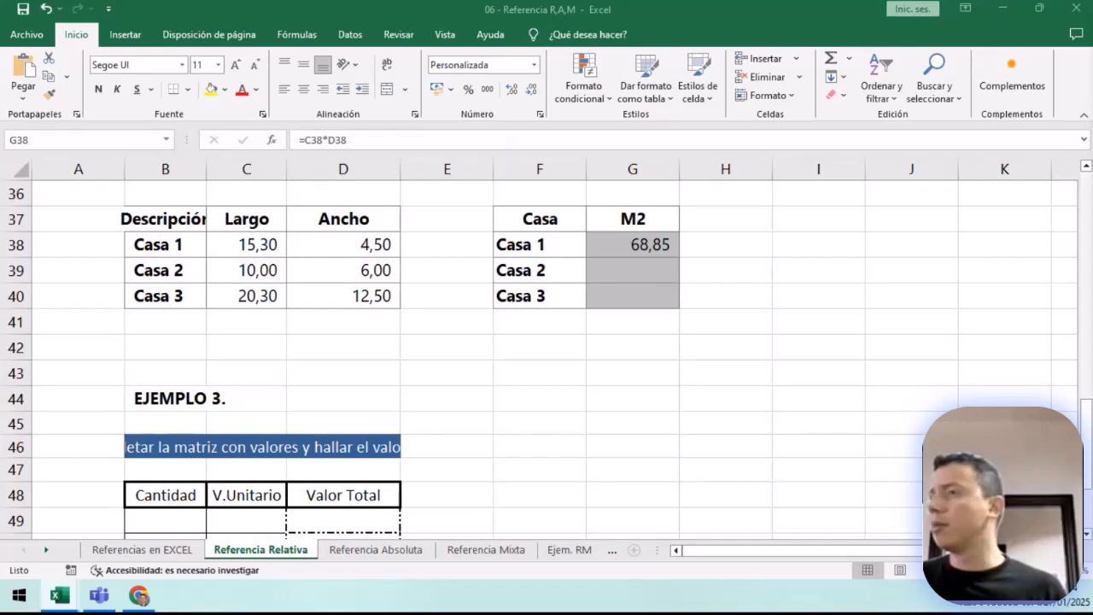
pyautogui.hotkey('alt', 'Tab')
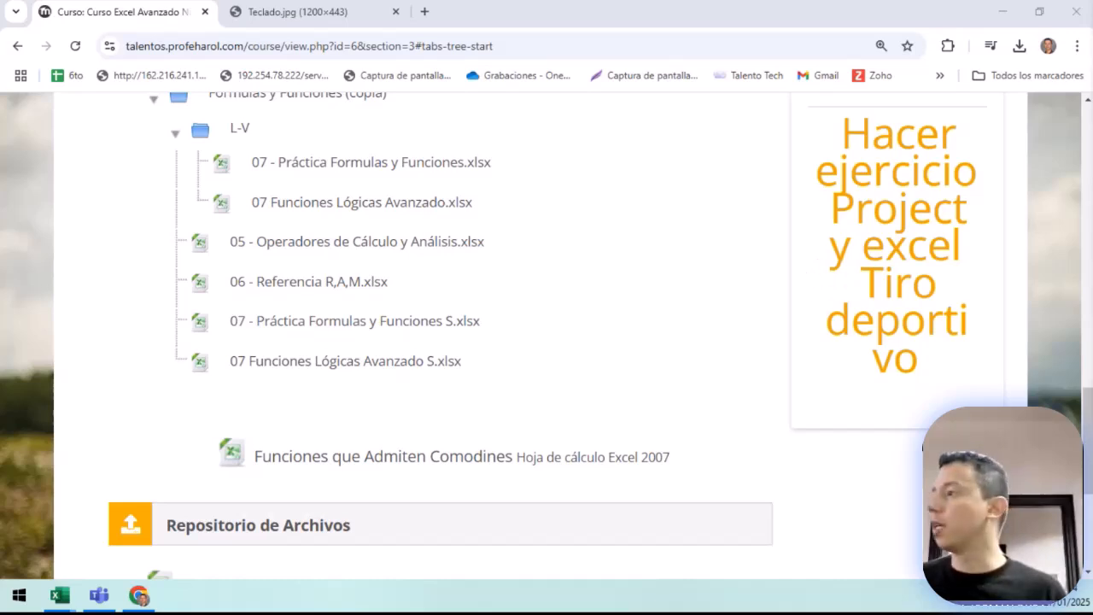
pyautogui.hotkey('alt', 'Tab')
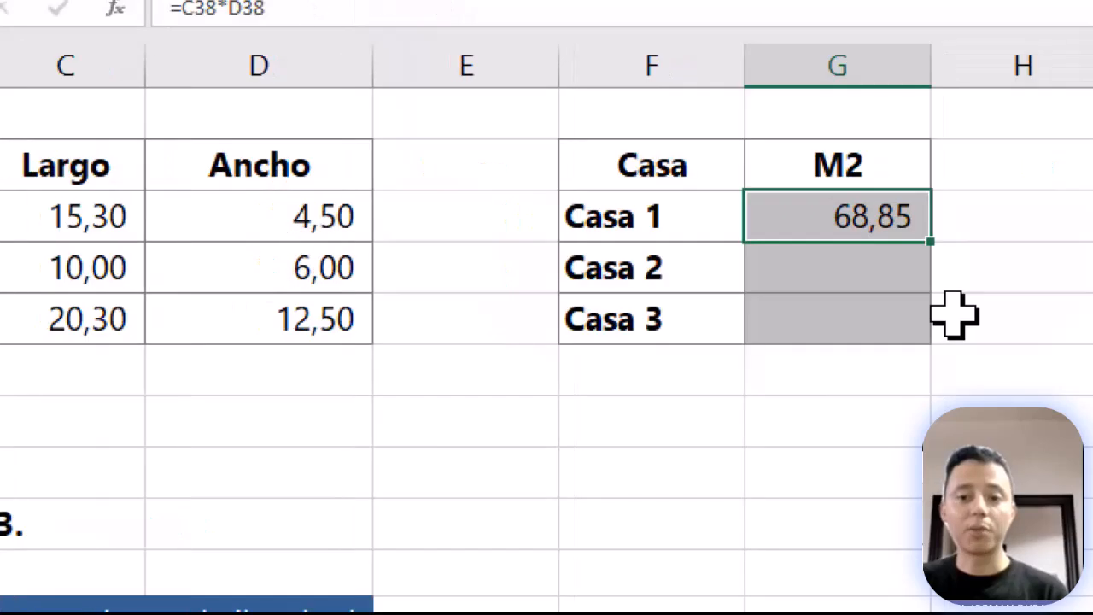
# Fill the G38 area formula =C38*D38 into G38:G40 to calculate the areas of Casa 2 and Casa 3.
pyautogui.click(643, 275)
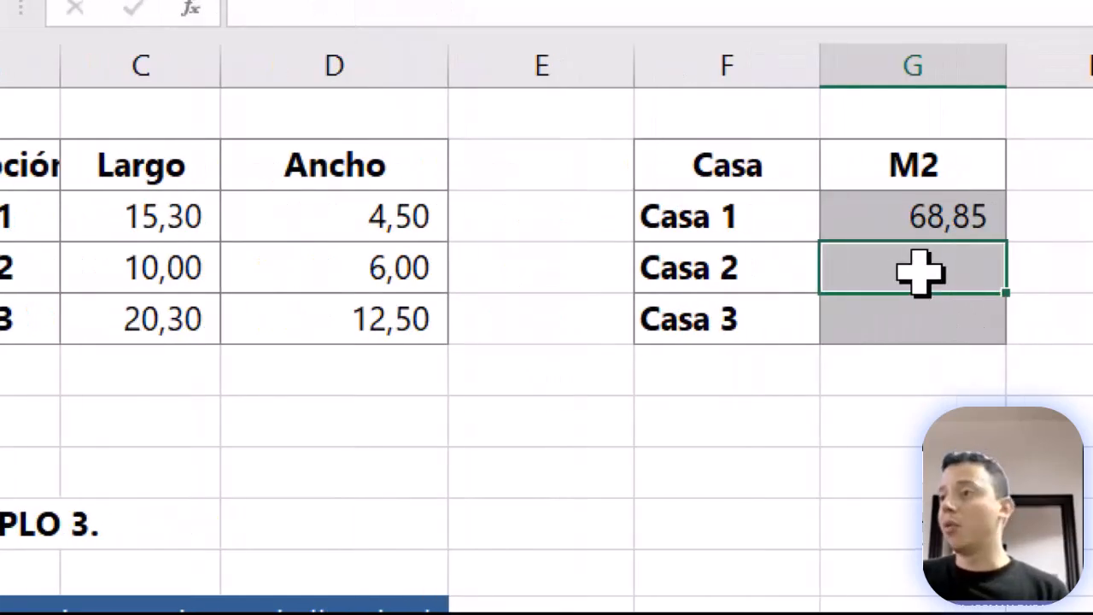
pyautogui.click(935, 221)
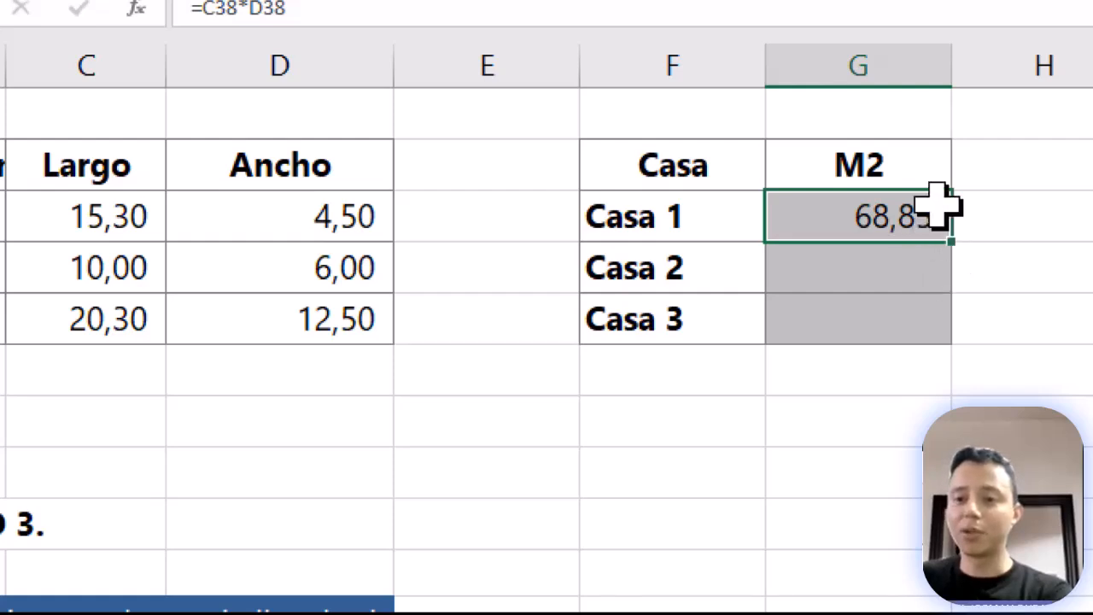
pyautogui.moveTo(927, 242); pyautogui.dragTo(918, 320)
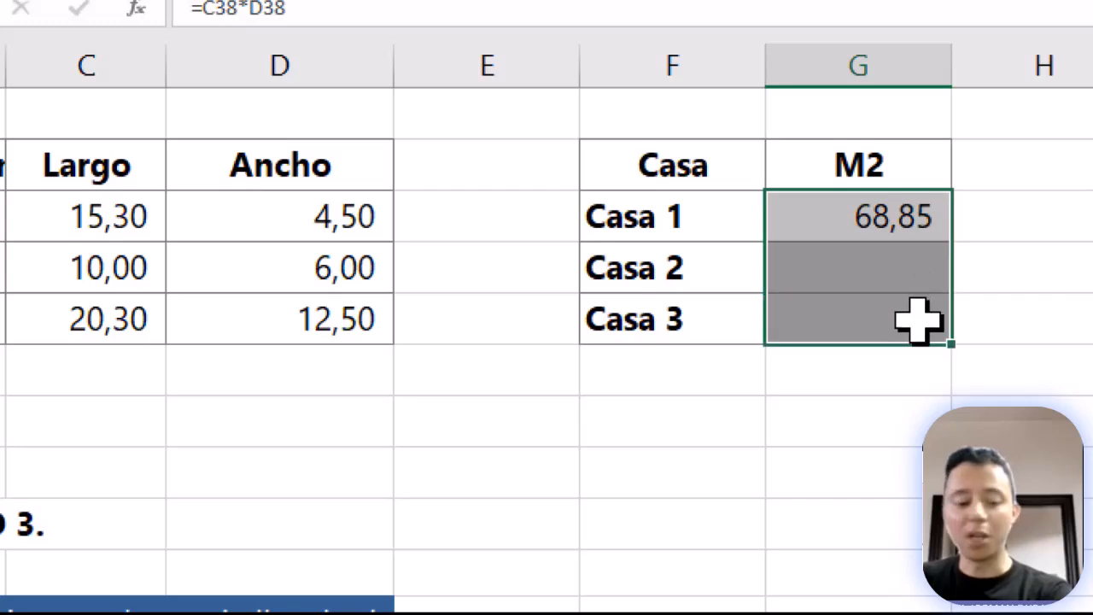
pyautogui.press('F2')
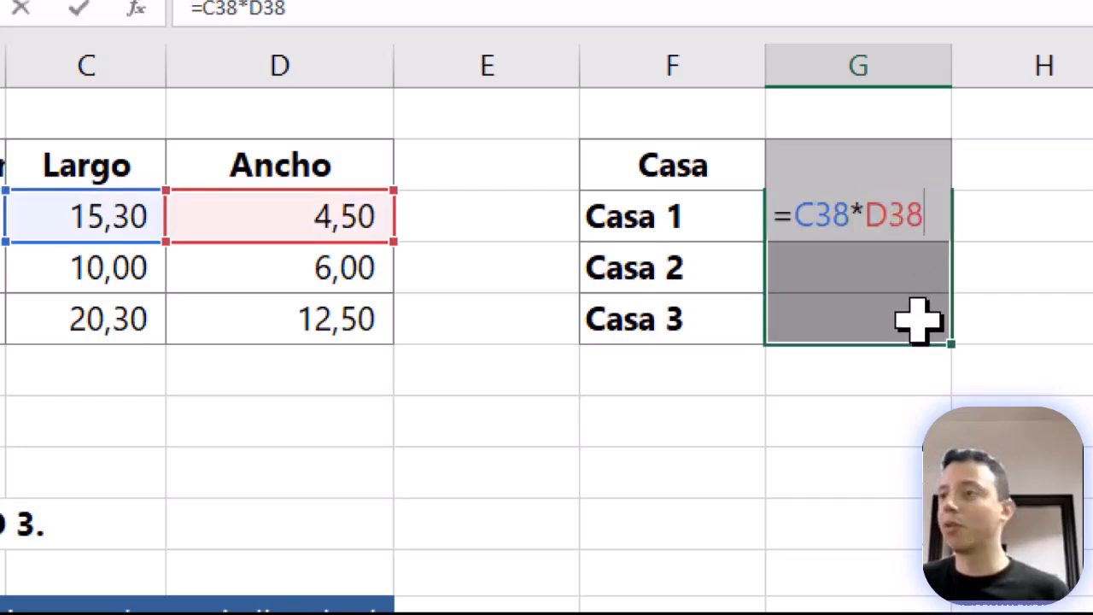
pyautogui.hotkey('ctrl', 'Return')
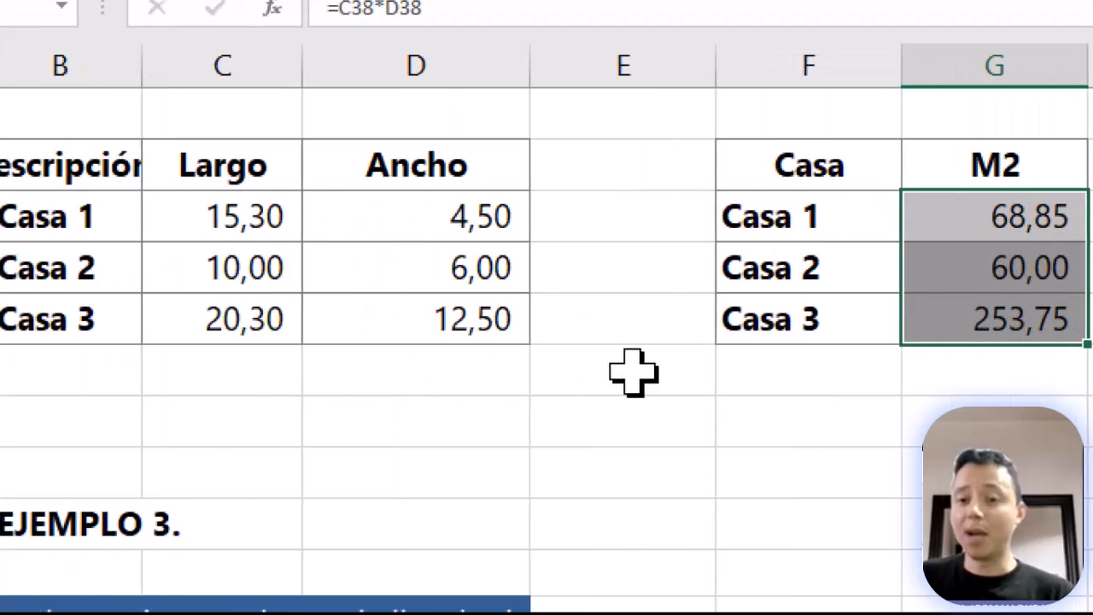
# Examine which Largo and Ancho cells the area formulas in G40 and G38 refer to.
pyautogui.doubleClick(952, 320)
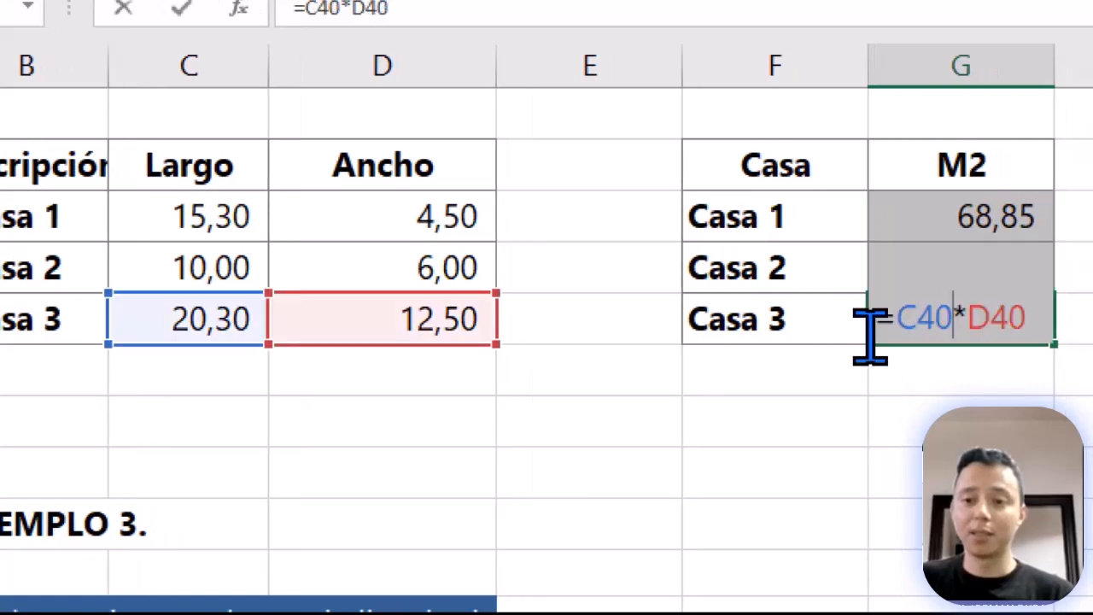
pyautogui.hotkey('ctrl', 'Return')
pyautogui.doubleClick(905, 216)
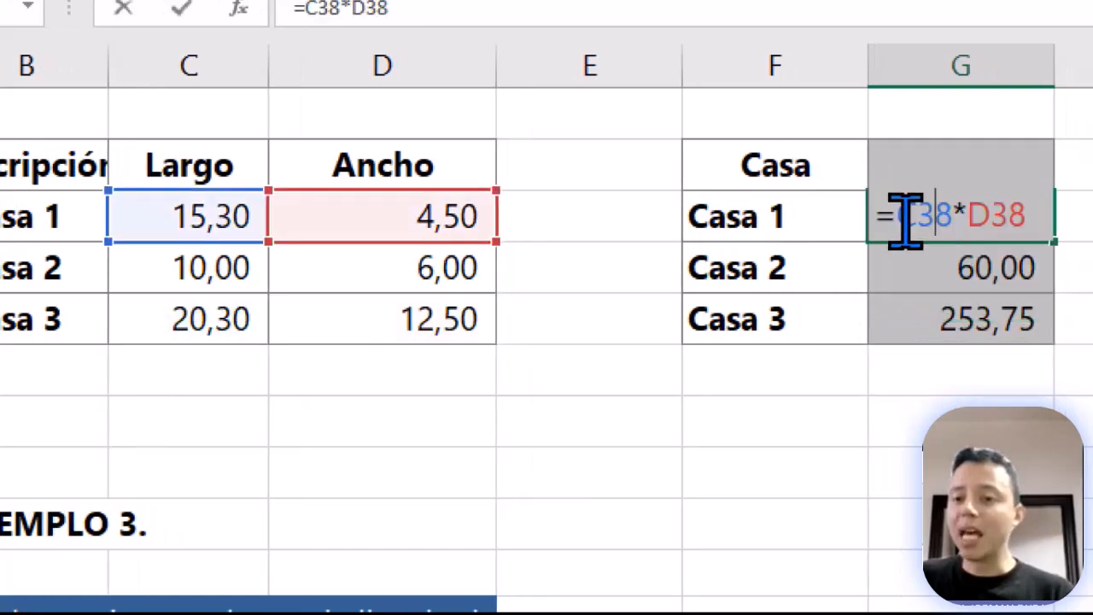
pyautogui.click(941, 267)
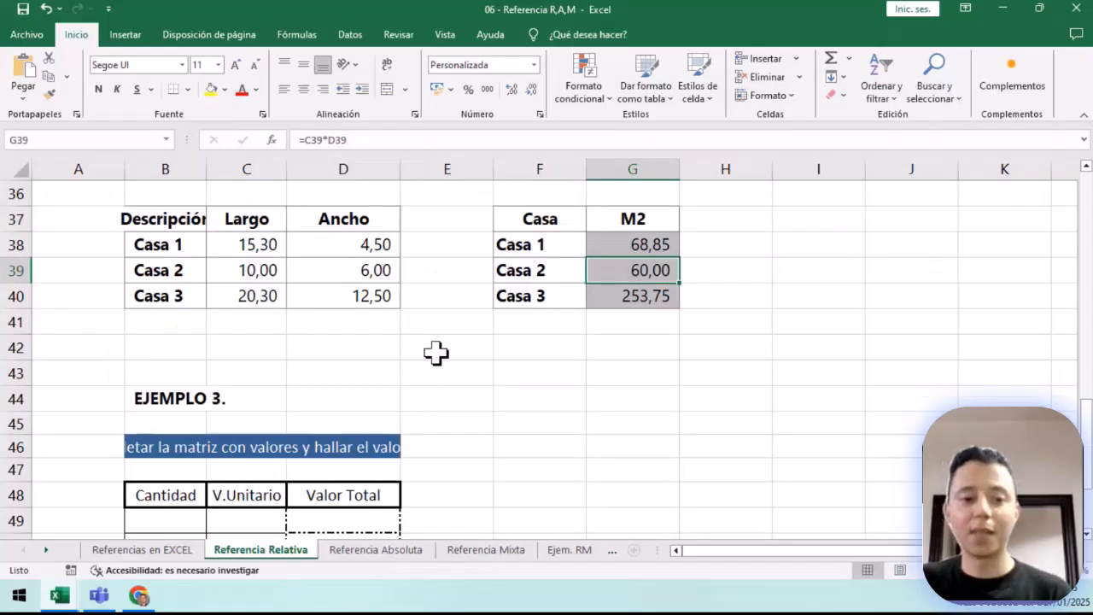
pyautogui.scroll(-2, 435, 353)
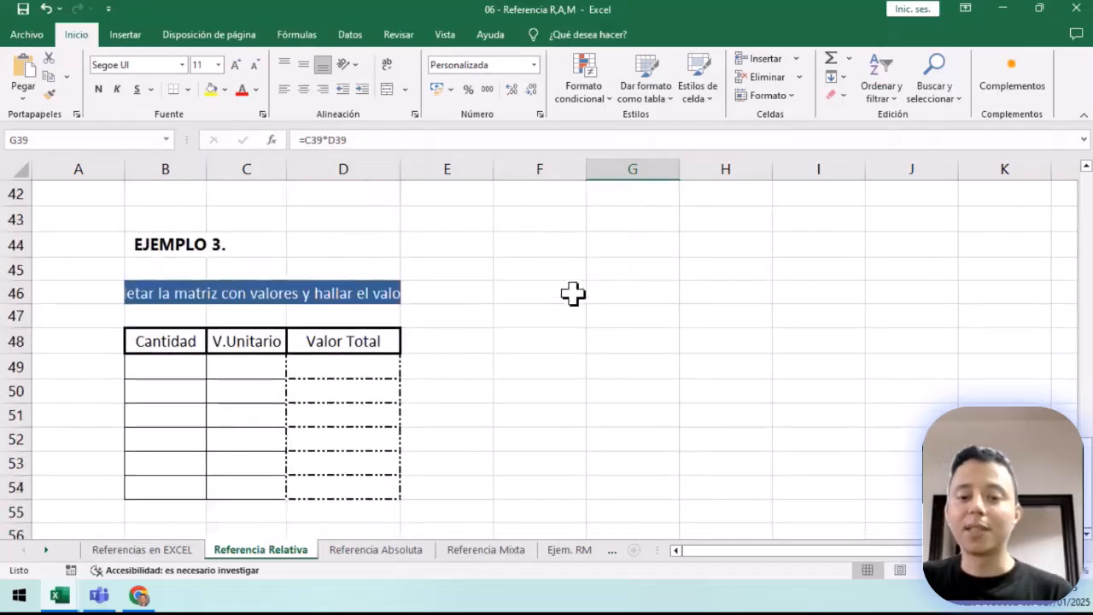
pyautogui.scroll(1, 572, 292)
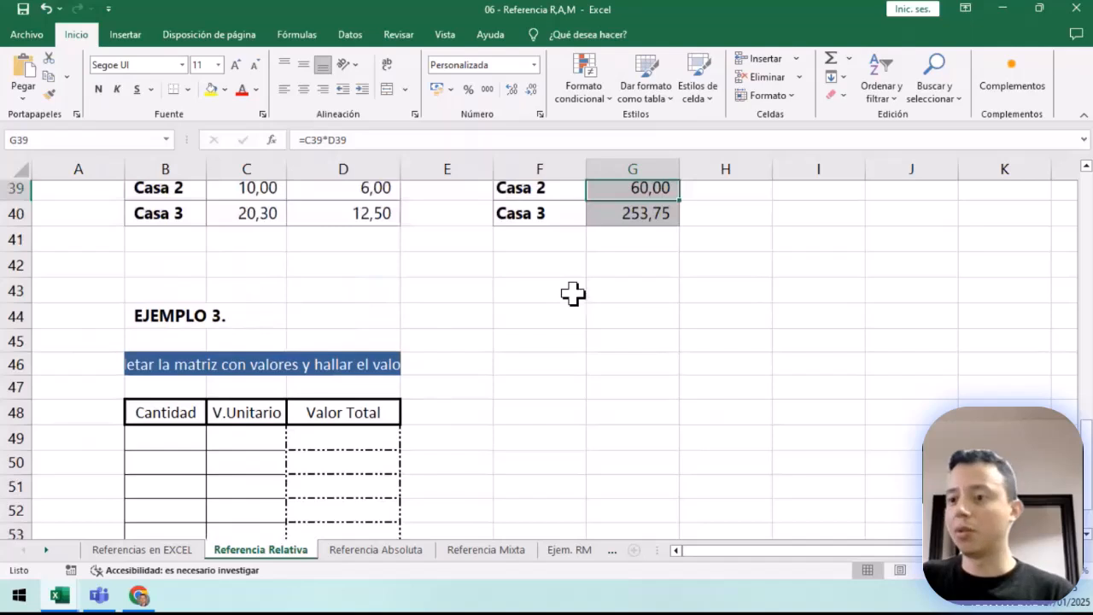
pyautogui.scroll(1, 572, 293)
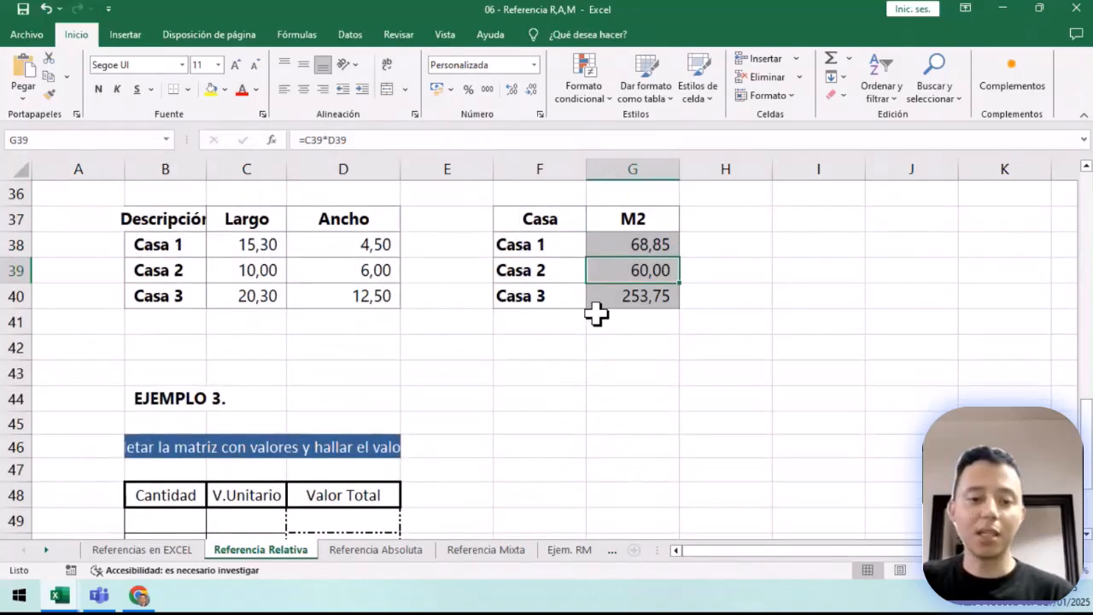
pyautogui.scroll(-5, 596, 314)
pyautogui.scroll(6, 589, 341)
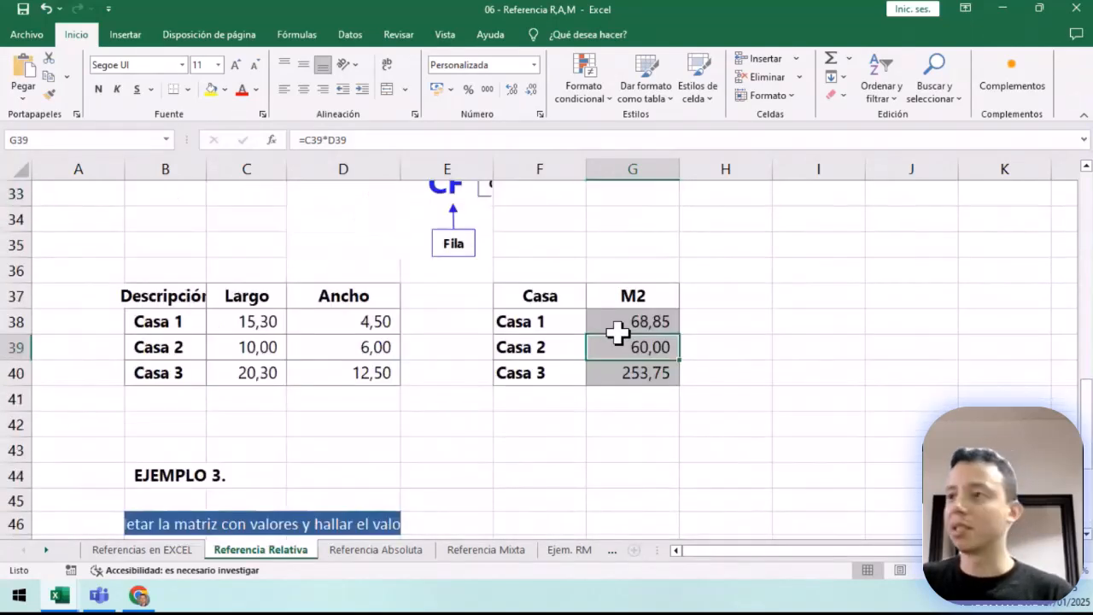
pyautogui.scroll(1, 617, 335)
pyautogui.scroll(-2, 619, 333)
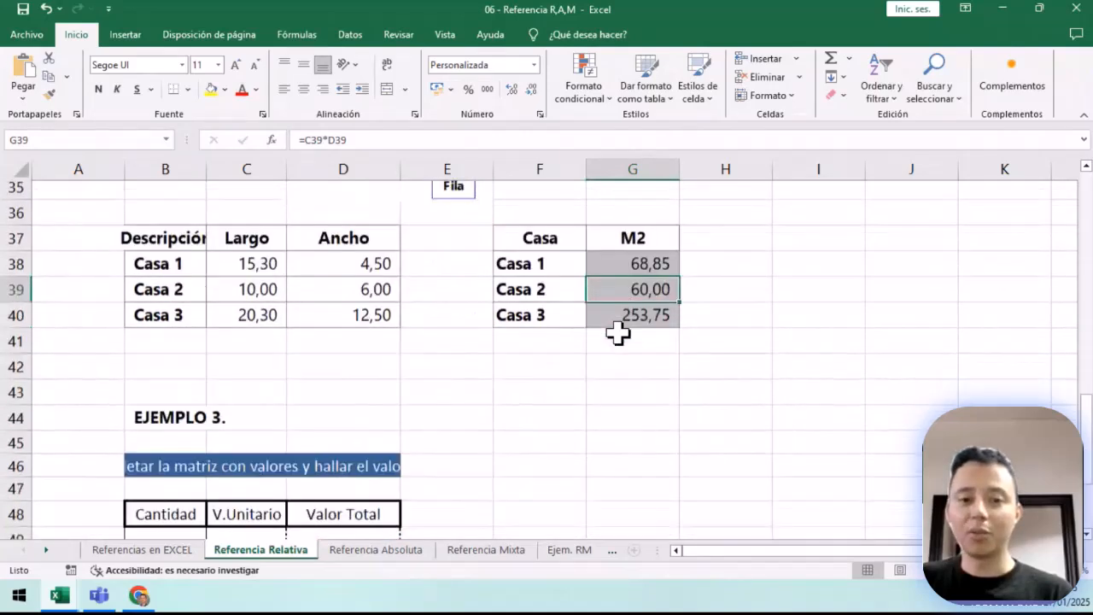
pyautogui.scroll(-1, 617, 334)
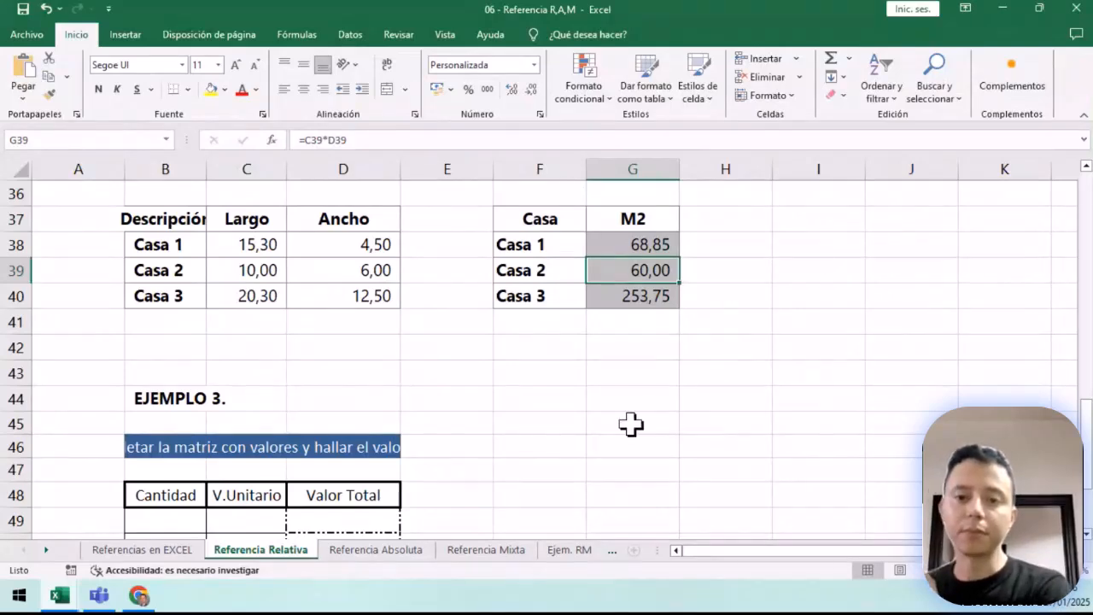
# Clear the areas of Casa 2 and Casa 3 from G39:G40 in the M2 column.
pyautogui.scroll(1, 630, 424)
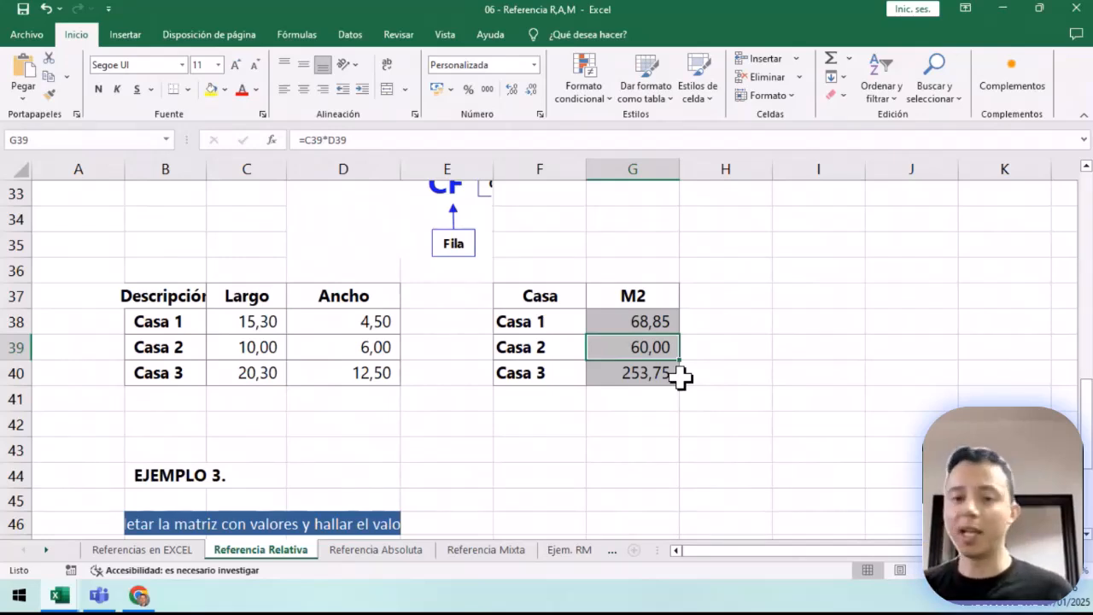
pyautogui.keyDown('ctrl'); pyautogui.scroll(2, 580, 417); pyautogui.keyUp('ctrl')
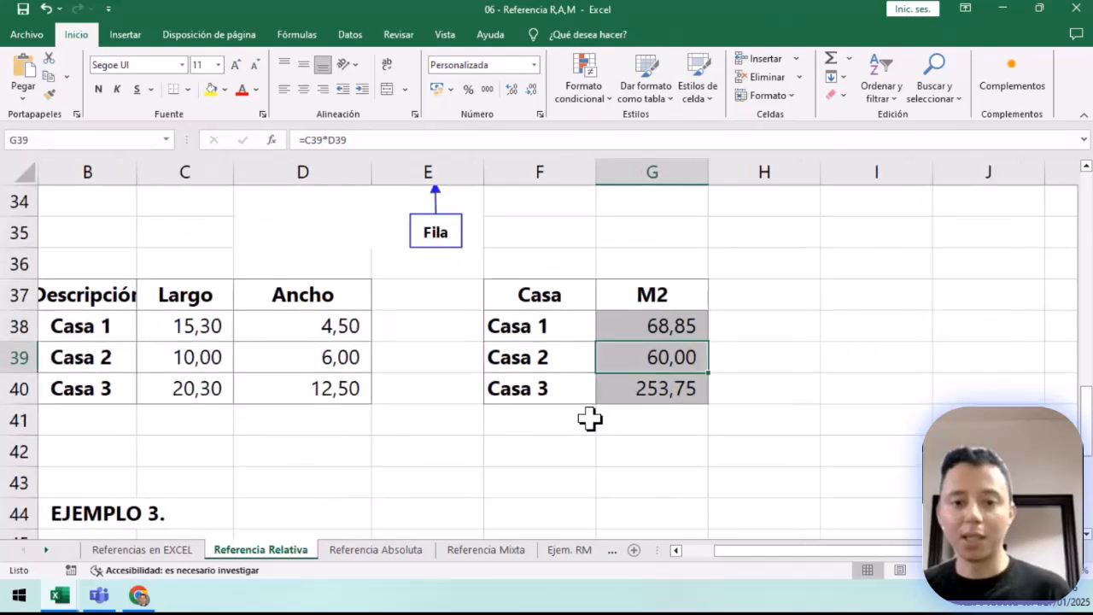
pyautogui.keyDown('ctrl'); pyautogui.scroll(1, 593, 418); pyautogui.keyUp('ctrl')
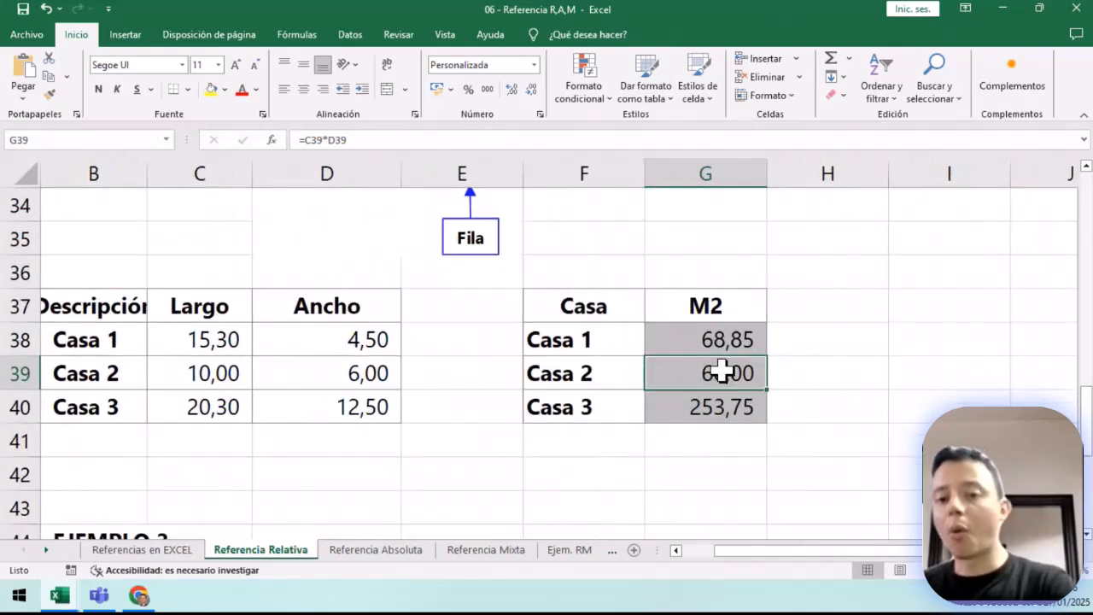
pyautogui.moveTo(721, 371); pyautogui.dragTo(723, 403)
pyautogui.press('Delete')
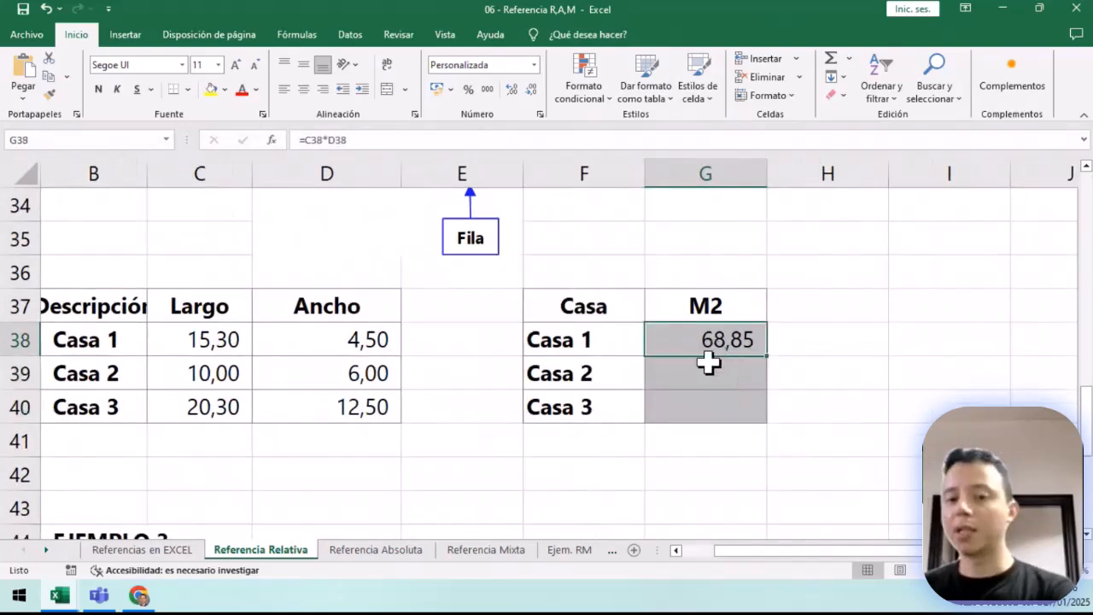
# Examine the formula in G38 and select the M2 range G38:G40 for Casa 1 to Casa 3.
pyautogui.moveTo(708, 344); pyautogui.dragTo(723, 406)
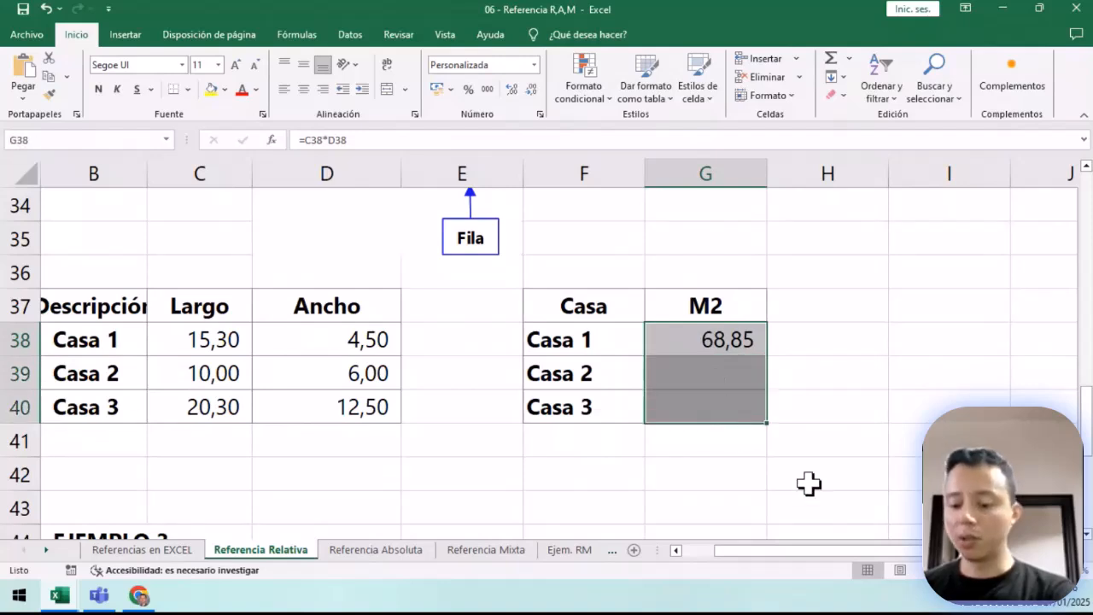
pyautogui.write('=')
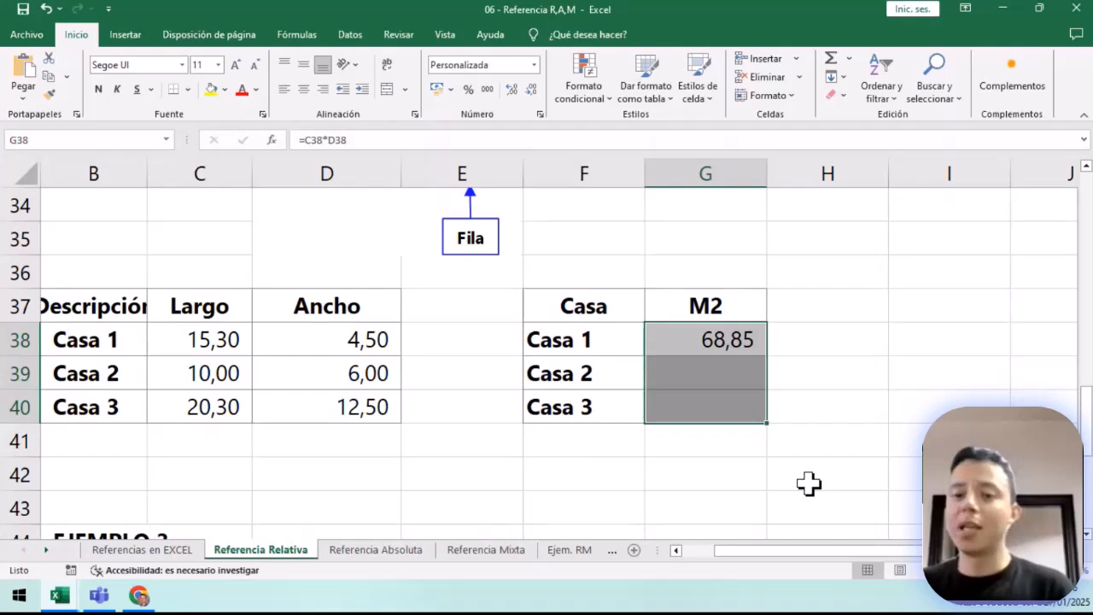
pyautogui.click(811, 480)
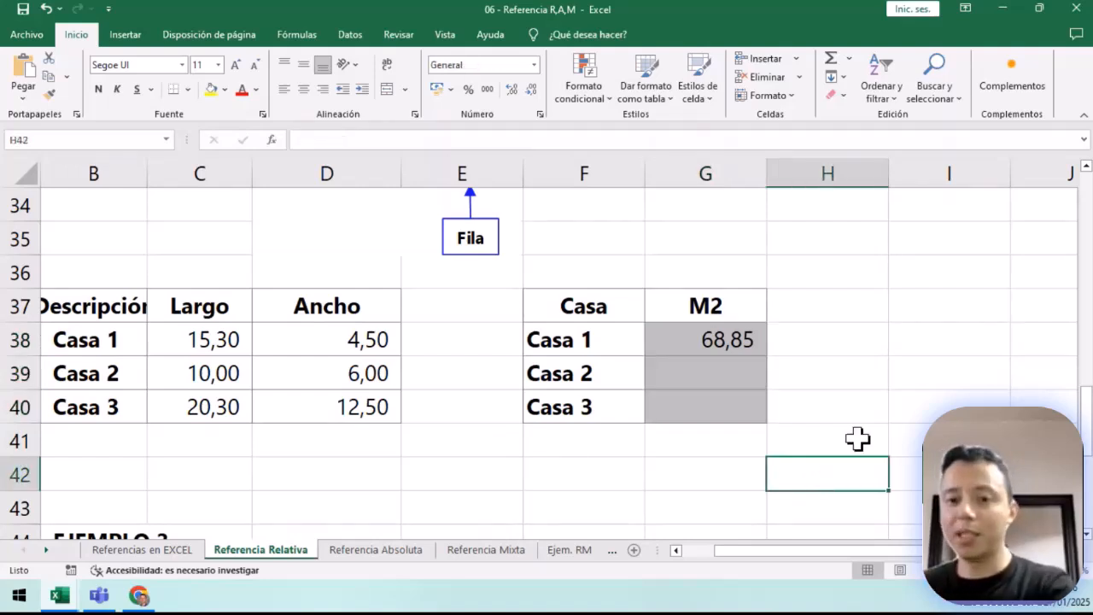
pyautogui.doubleClick(745, 346)
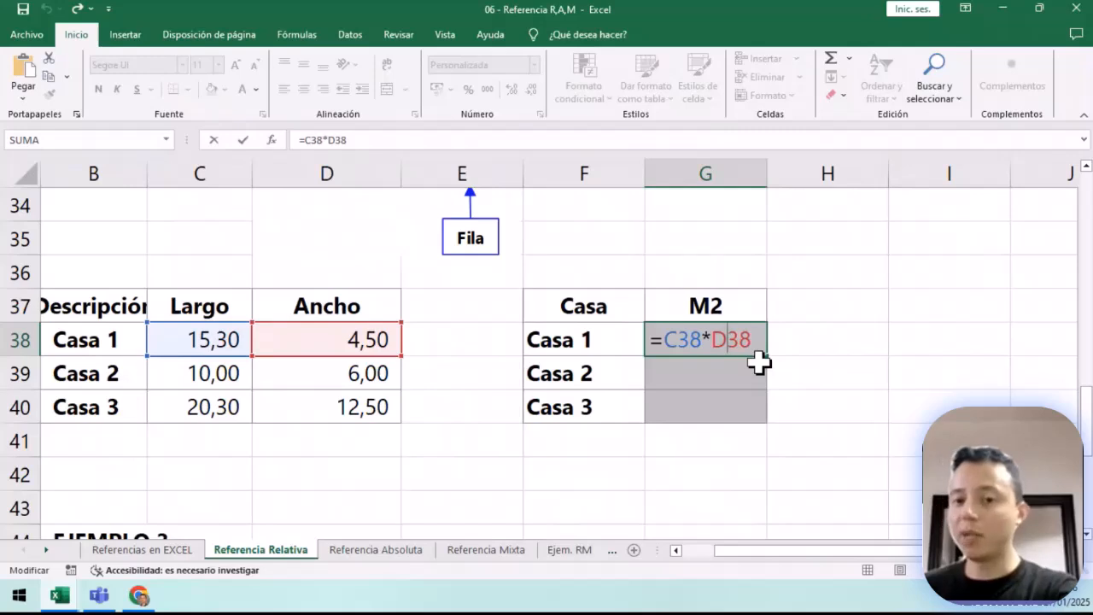
pyautogui.click(736, 371)
pyautogui.moveTo(725, 390); pyautogui.dragTo(725, 403)
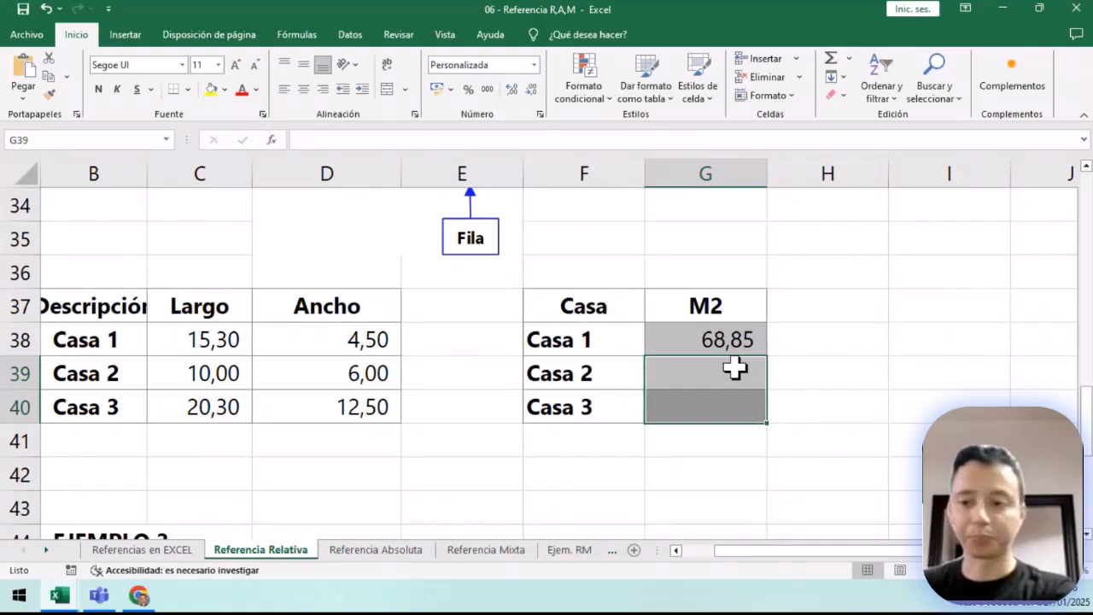
pyautogui.click(799, 366)
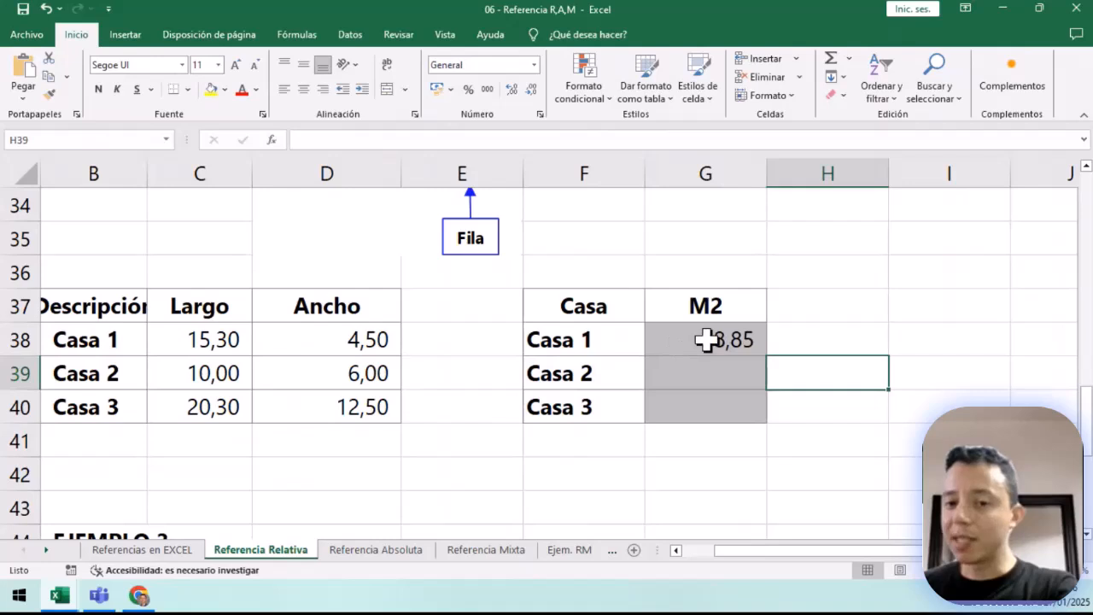
pyautogui.moveTo(705, 340); pyautogui.dragTo(727, 430)
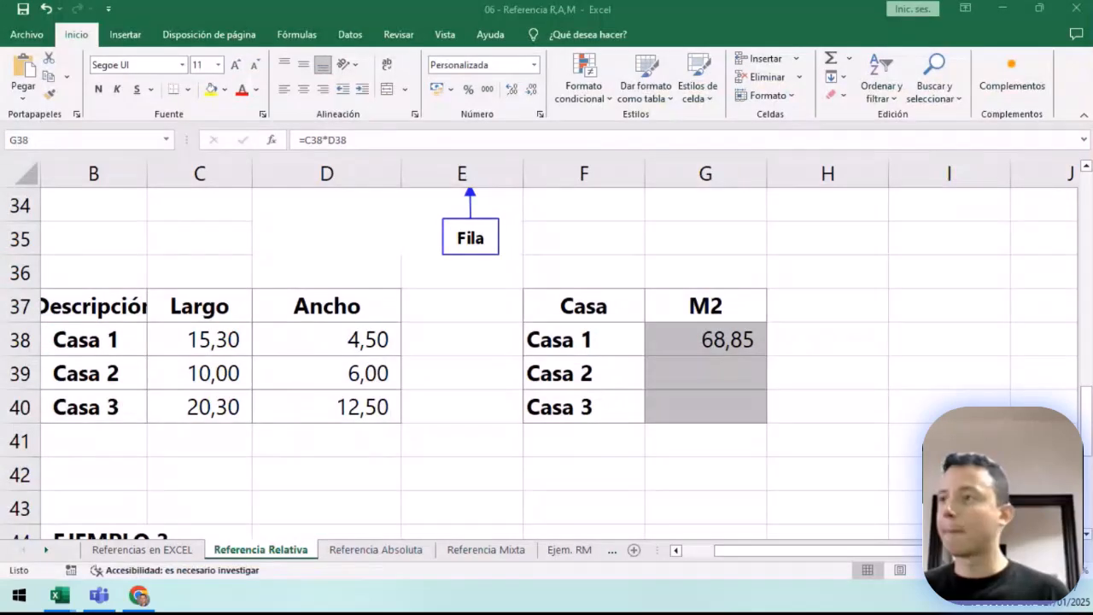
# Switch to Chrome and bring up the keyboard picture Teclado.jpg.
pyautogui.press('super+d')
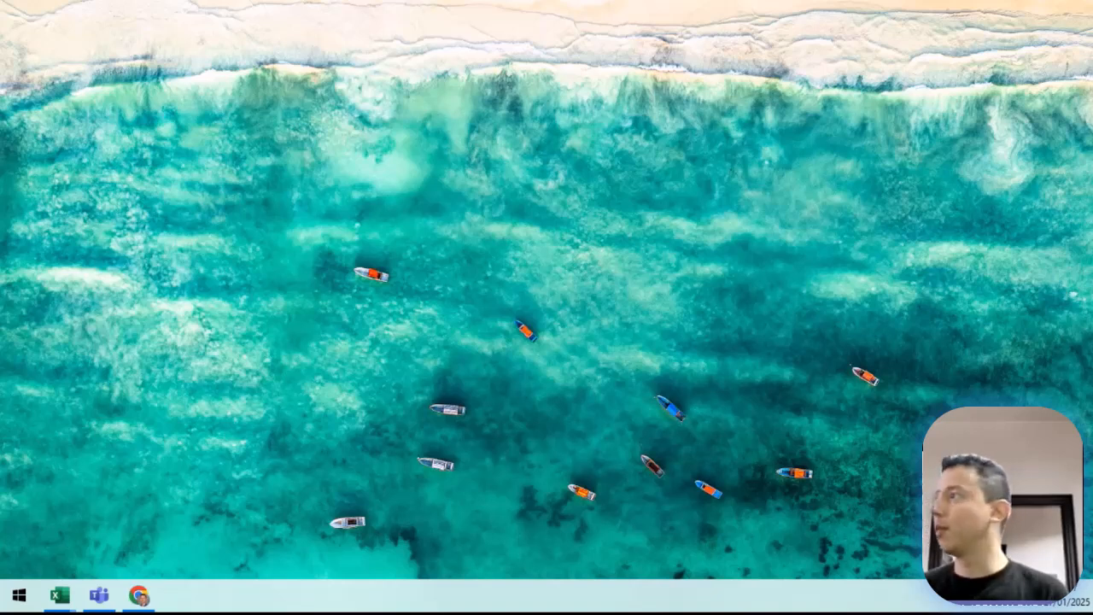
pyautogui.press('super+d')
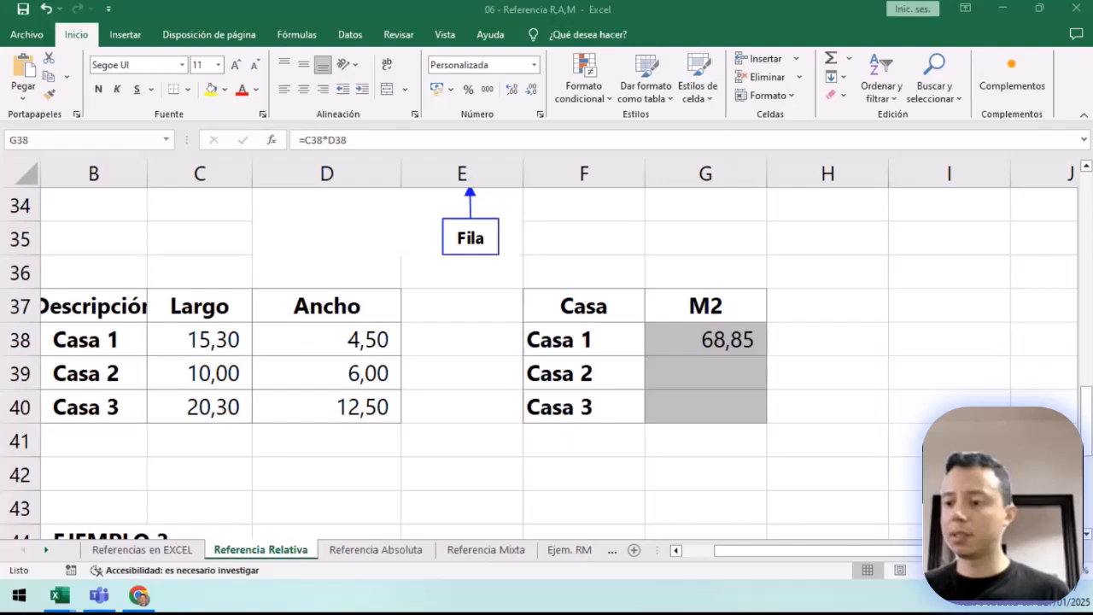
pyautogui.hotkey('alt', 'Tab')
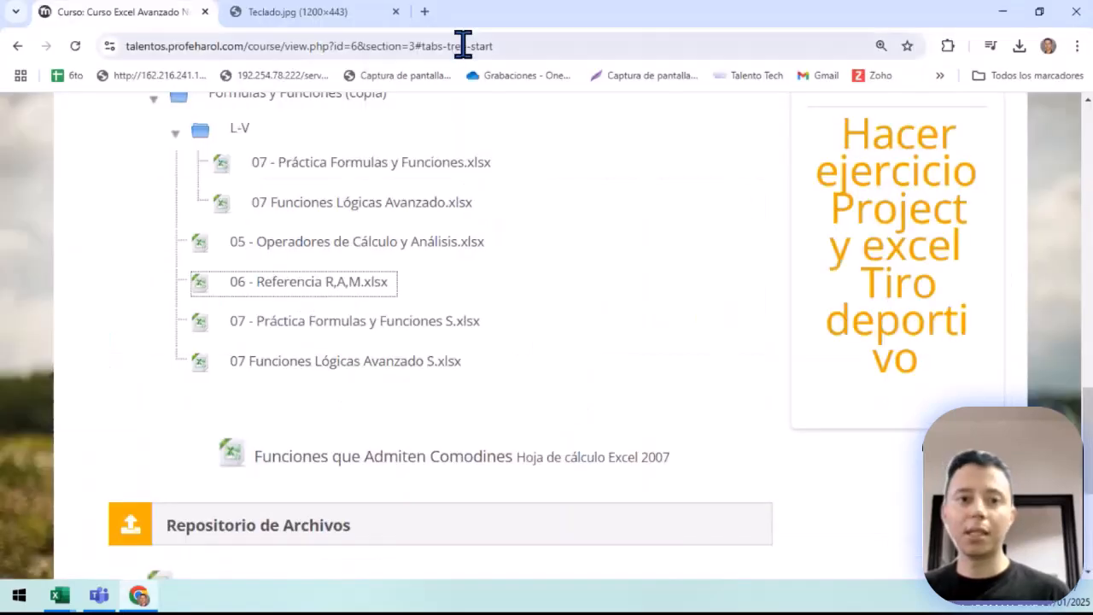
pyautogui.click(290, 15)
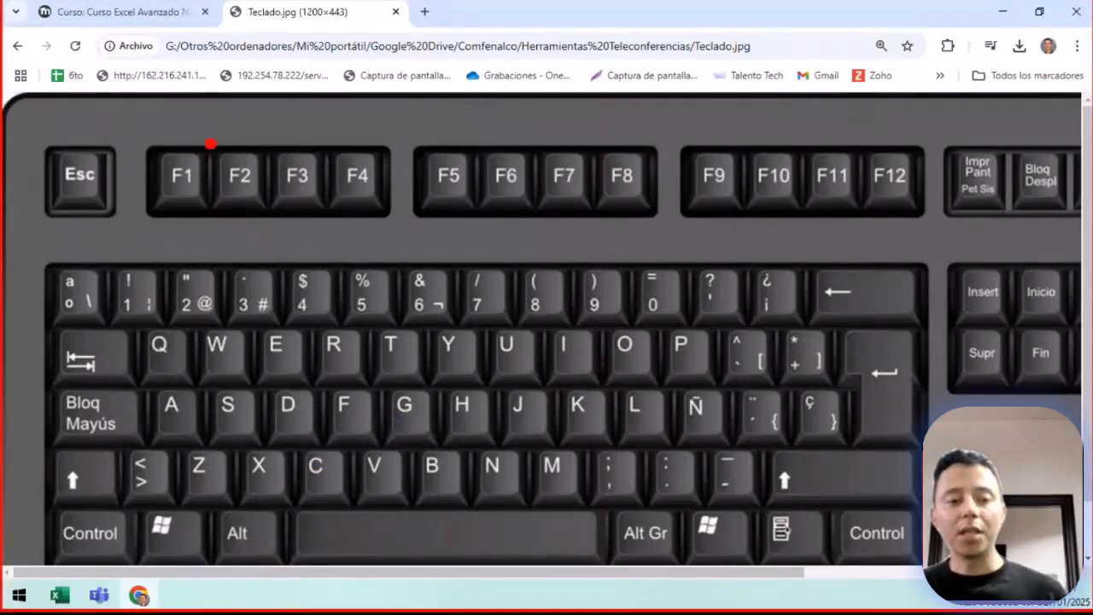
# Outline the pictured F2 key and an area labelled fn beside Alt with red rectangles, and clear the annotations.
pyautogui.moveTo(202, 135)
pyautogui.mouseDown()
pyautogui.moveTo(260, 198)
pyautogui.moveTo(272, 229)
pyautogui.mouseUp()
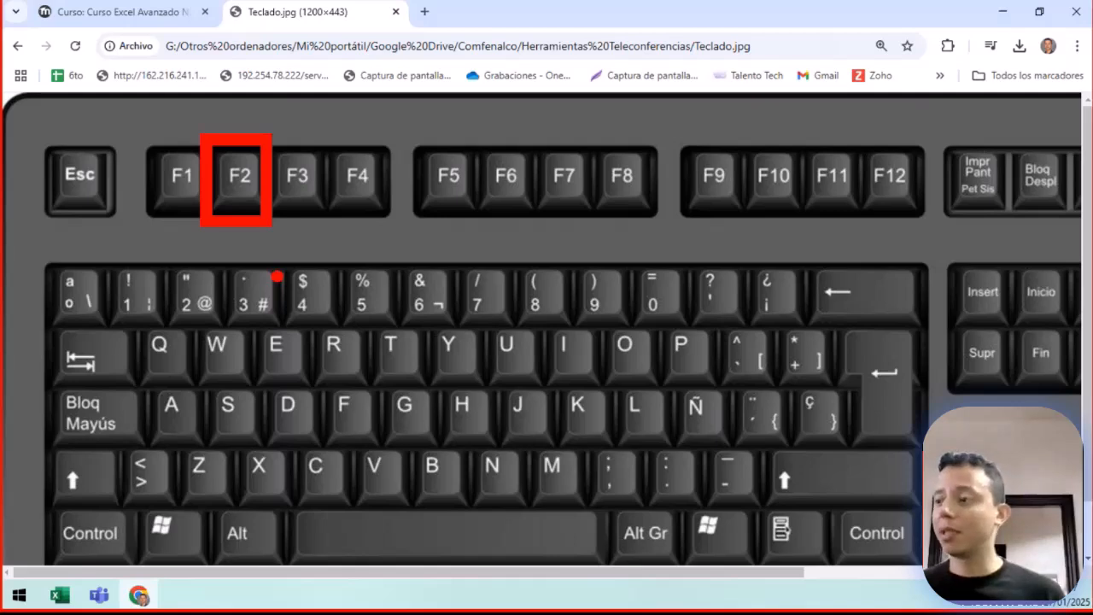
pyautogui.moveTo(292, 505)
pyautogui.mouseDown()
pyautogui.moveTo(309, 536)
pyautogui.moveTo(373, 563)
pyautogui.mouseUp()
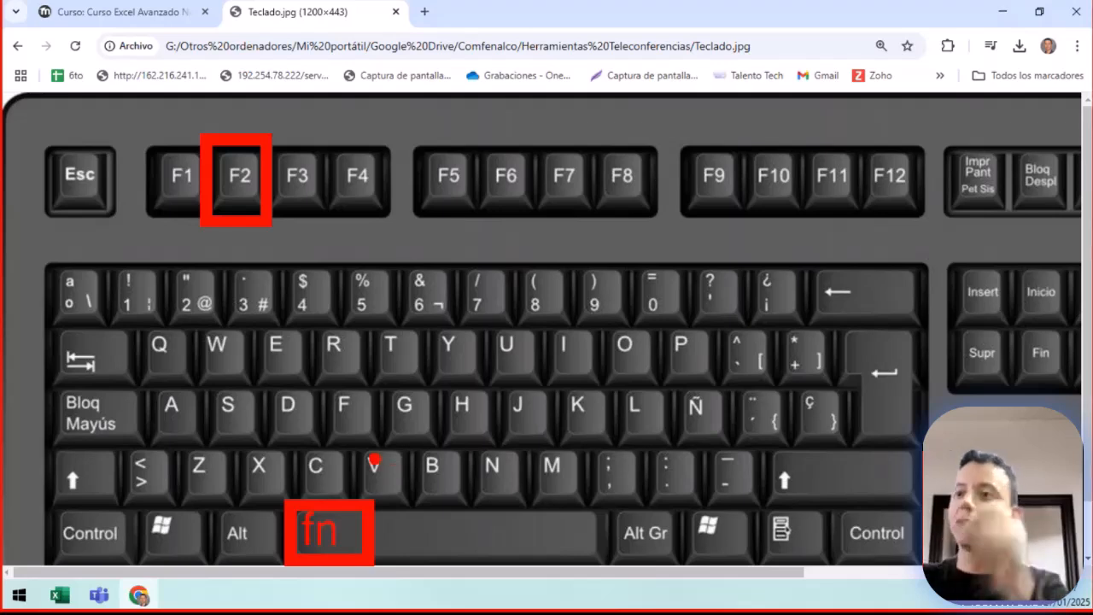
pyautogui.press('Escape')
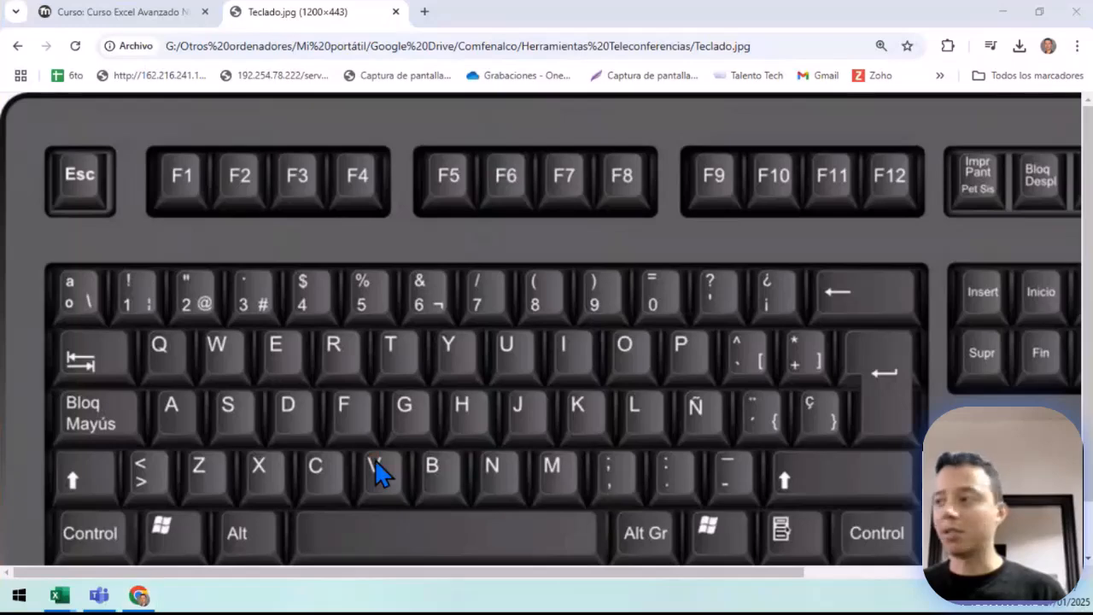
# Return to the Excel workbook and, with the M2 range G38:G40 selected, open the Casa 1 formula in G38 for editing.
pyautogui.hotkey('alt', 'Tab')
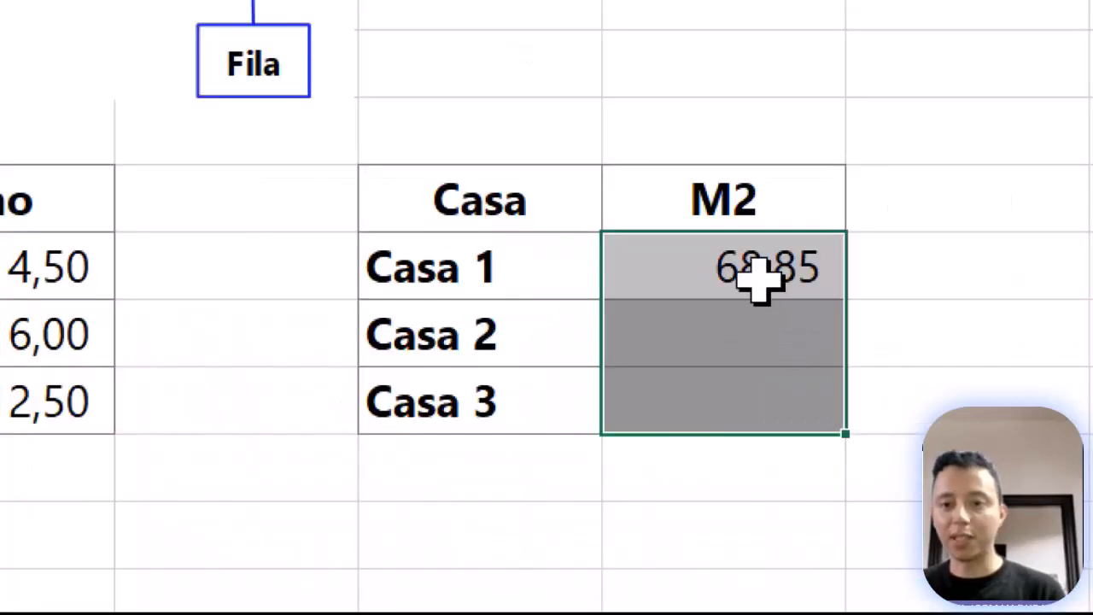
pyautogui.moveTo(724, 344); pyautogui.dragTo(753, 392)
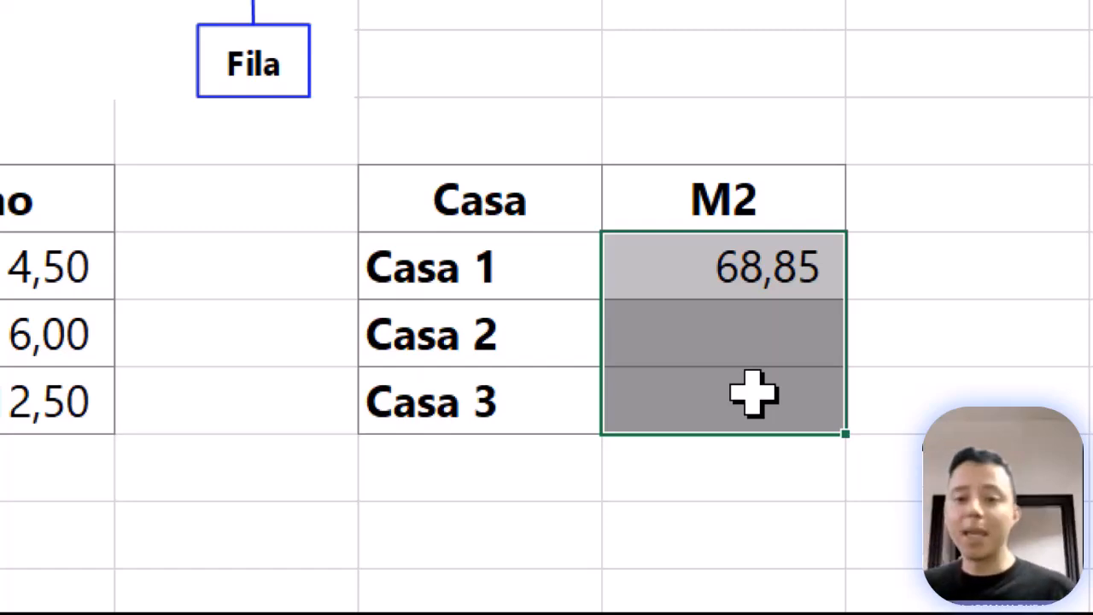
pyautogui.press('F2')
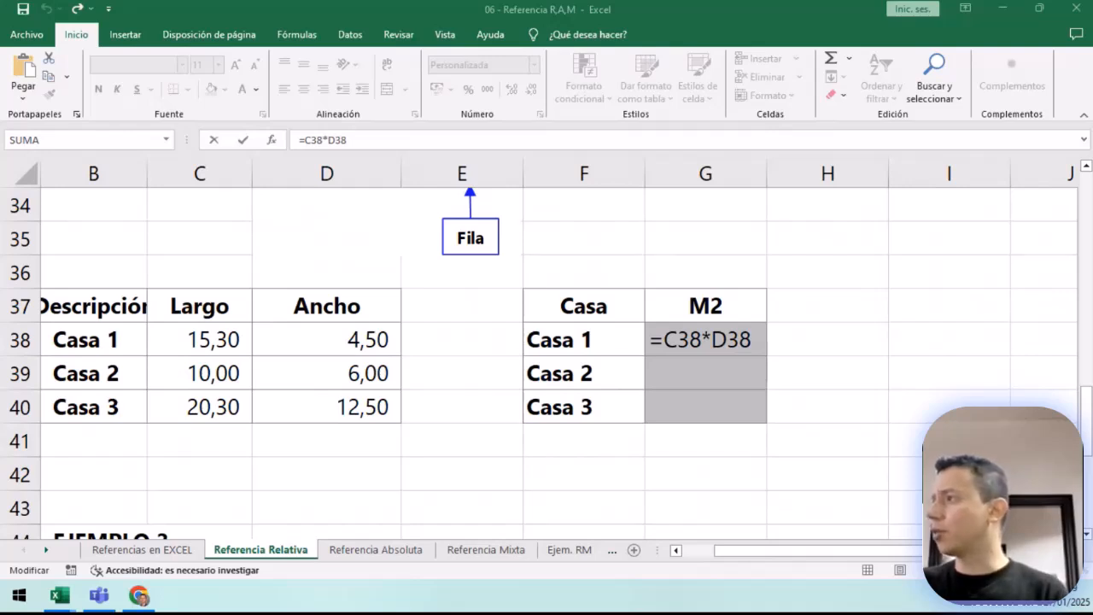
# Open File Explorer at the Curso Excel folder and examine the commands available for the Touchpad file.
pyautogui.press('super+e')
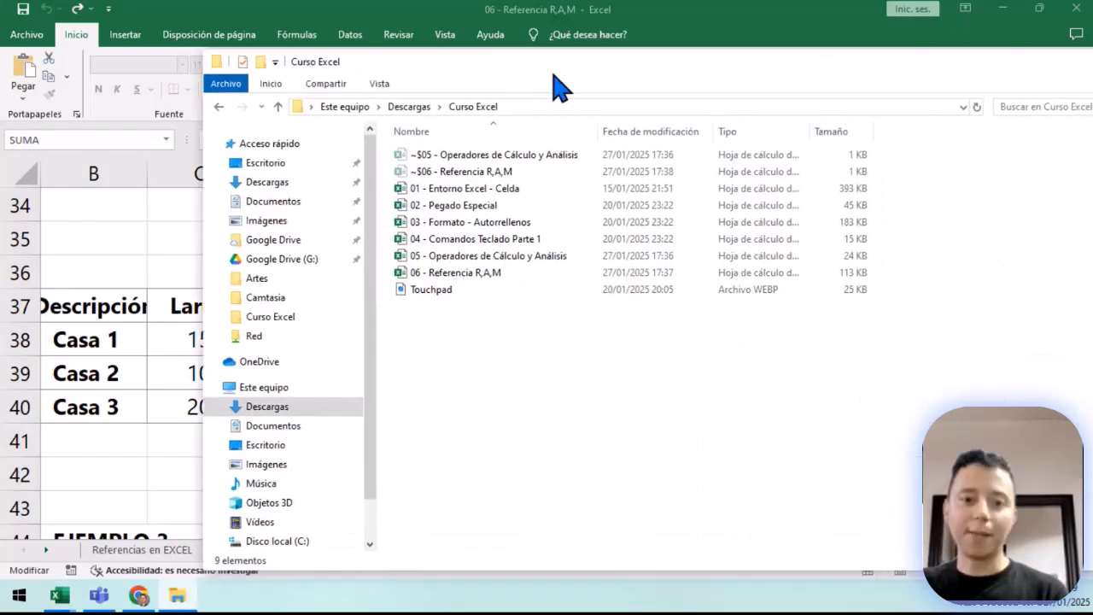
pyautogui.moveTo(554, 82); pyautogui.dragTo(330, 7)
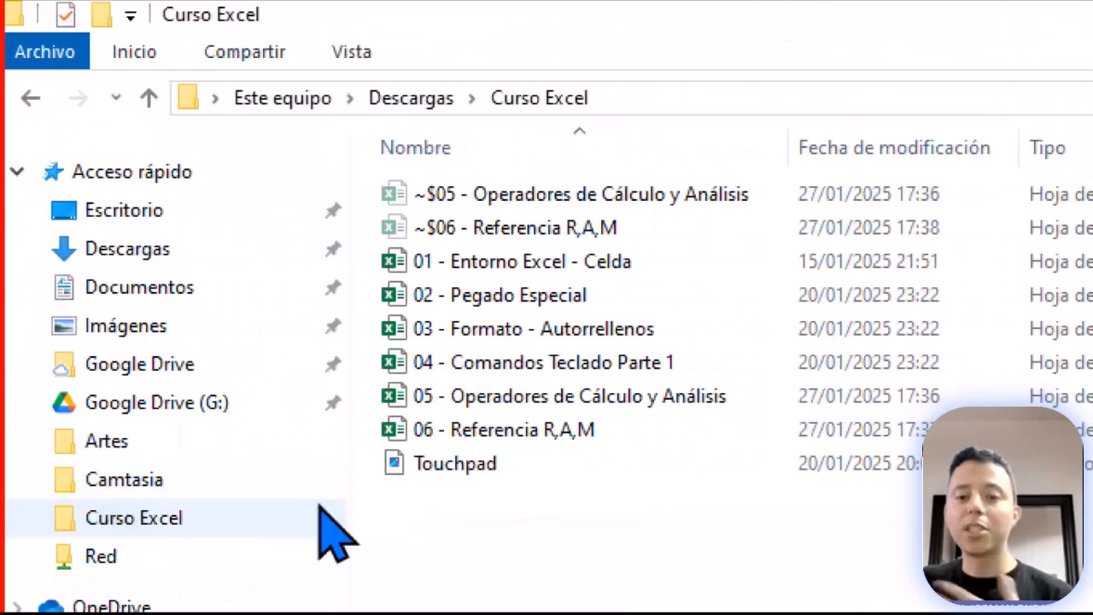
pyautogui.click(445, 468)
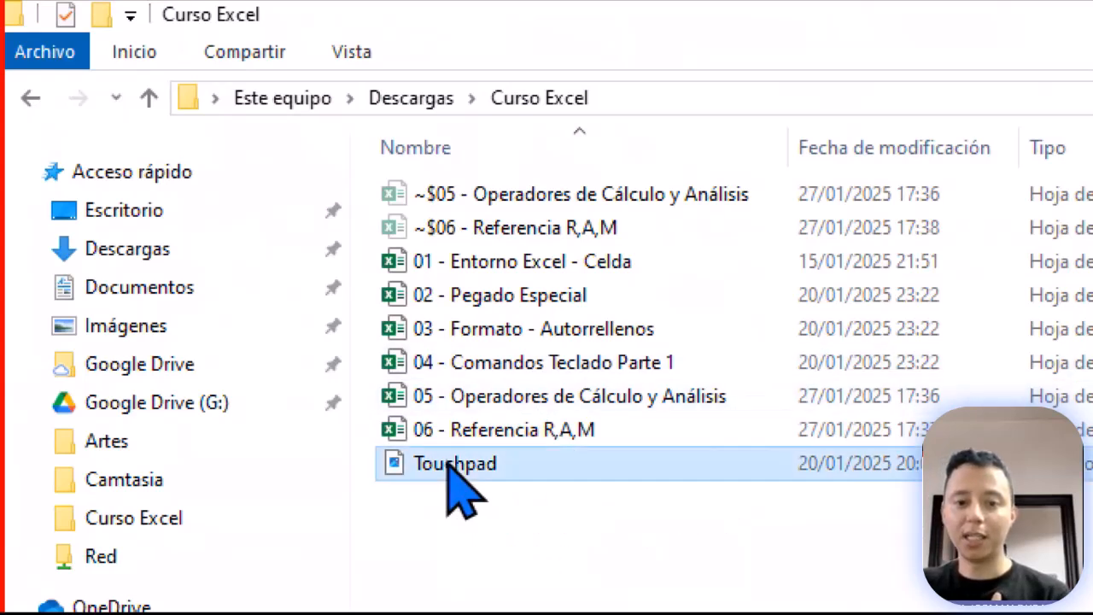
pyautogui.rightClick(447, 468)
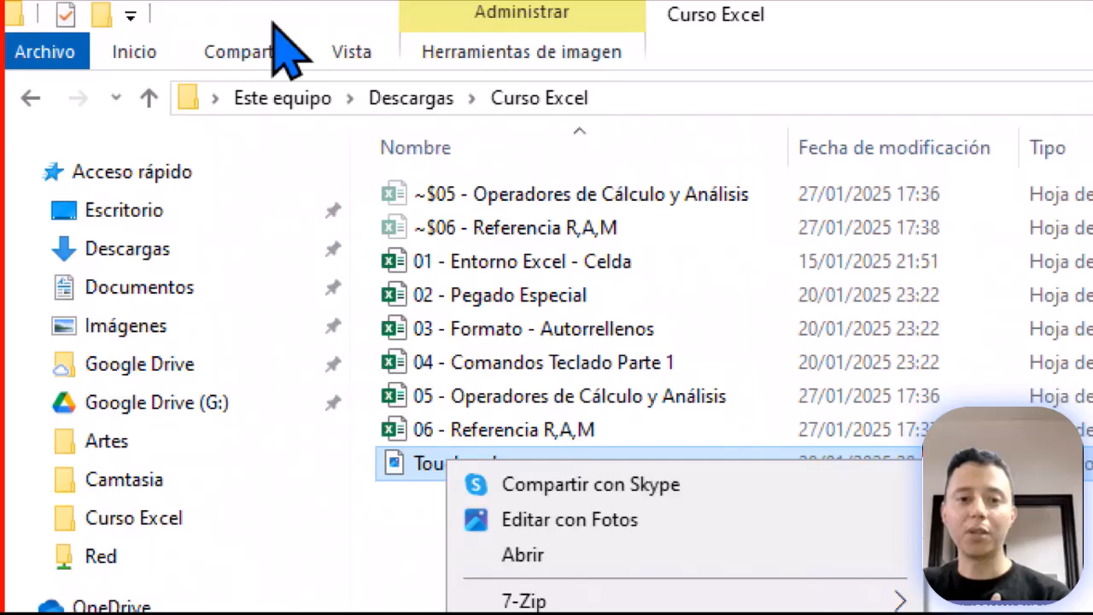
pyautogui.click(342, 68)
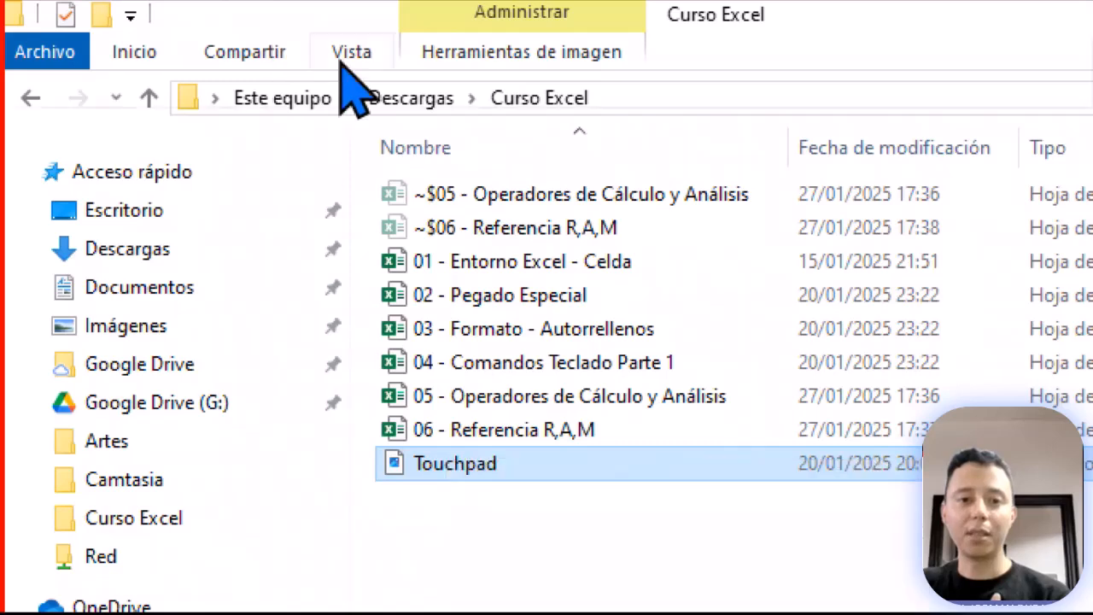
pyautogui.click(345, 60)
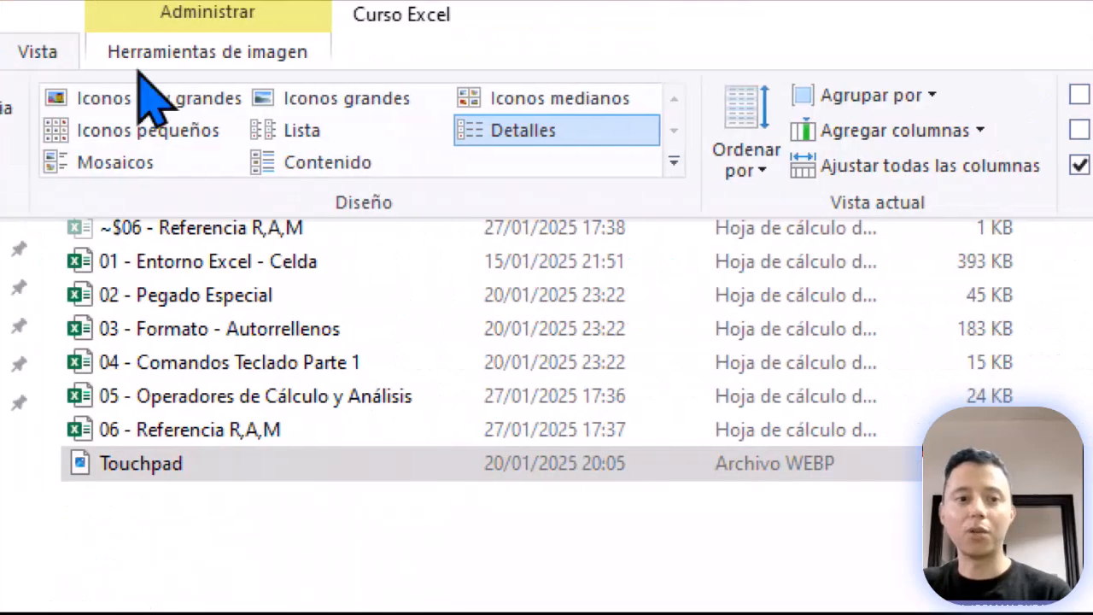
pyautogui.press('Escape')
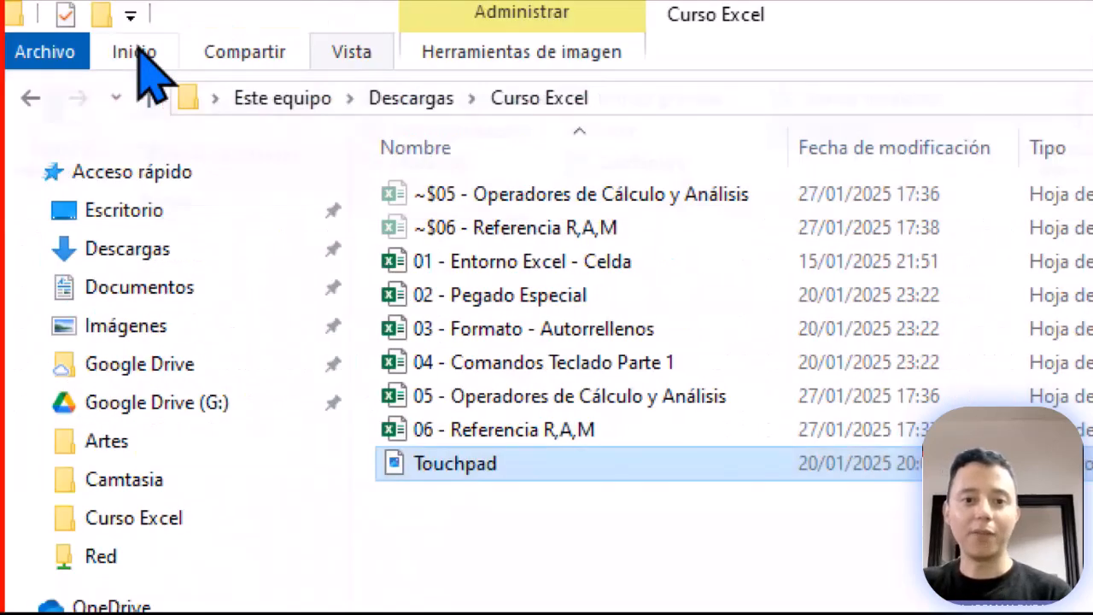
pyautogui.click(136, 53)
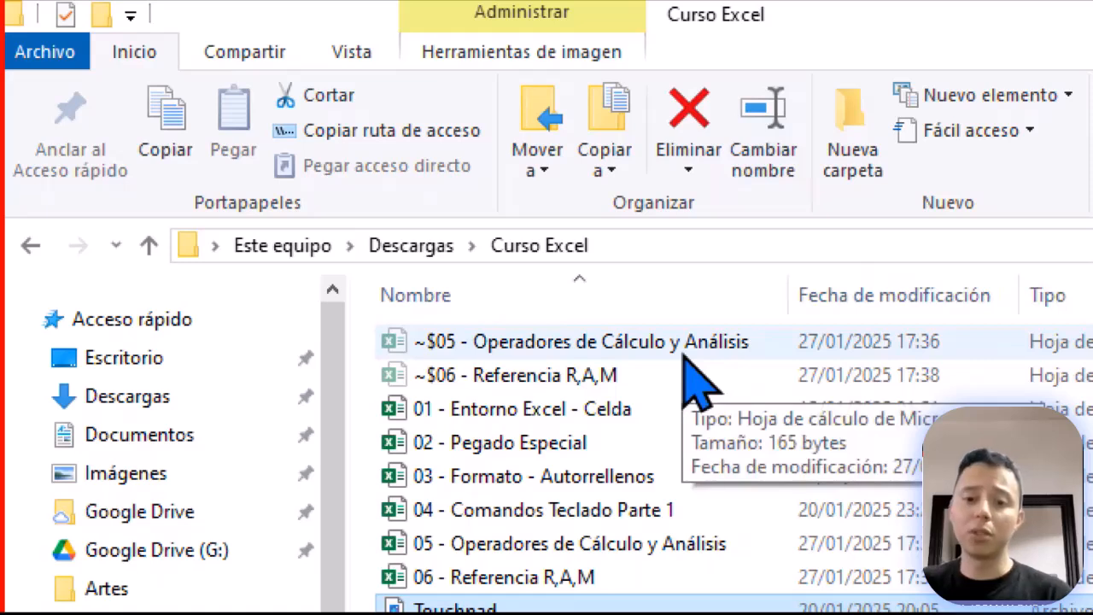
# Start renaming the Touchpad file in the Curso Excel folder, and cancel without changing its name.
pyautogui.click(616, 475)
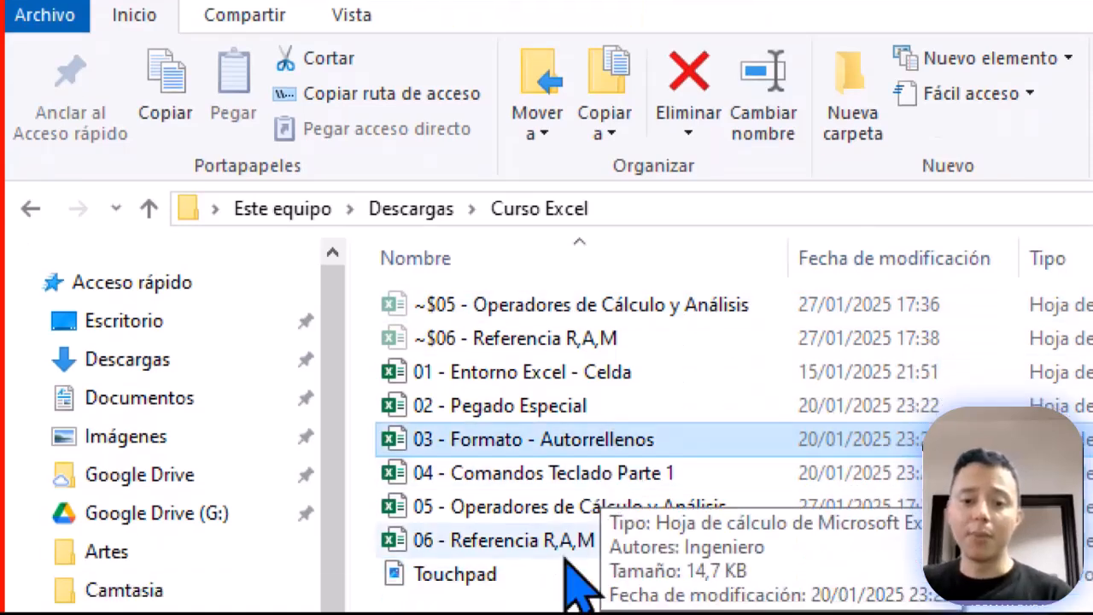
pyautogui.click(500, 573)
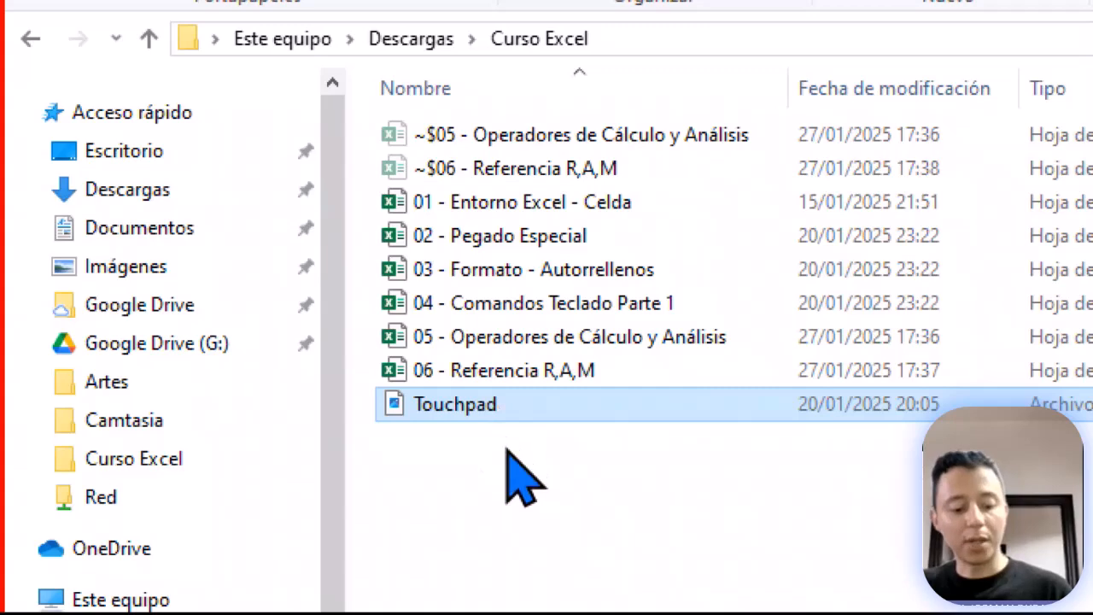
pyautogui.press('F2')
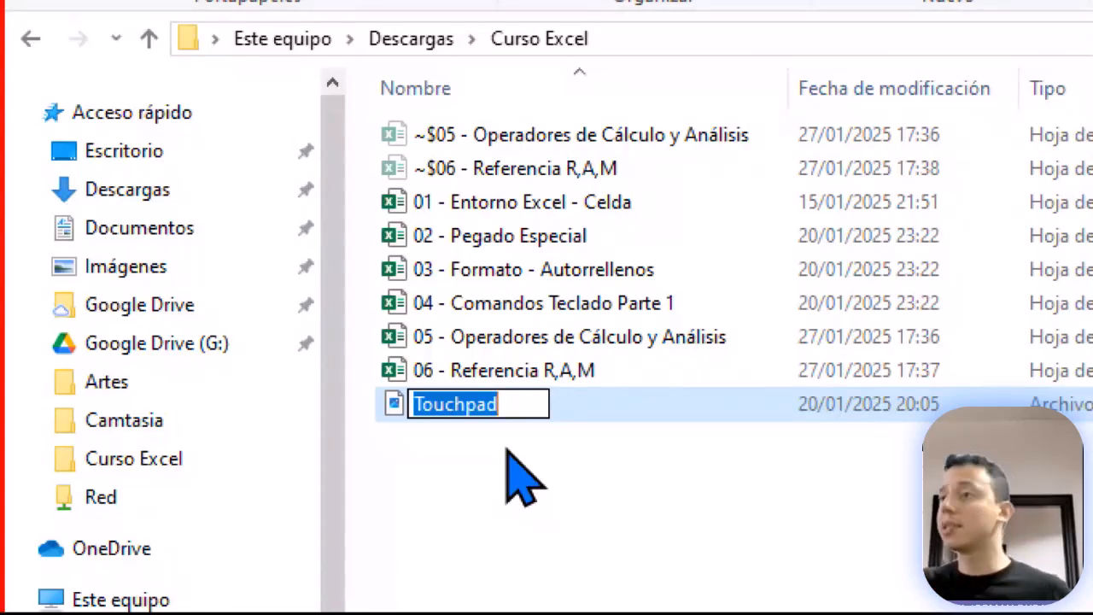
pyautogui.press('Escape')
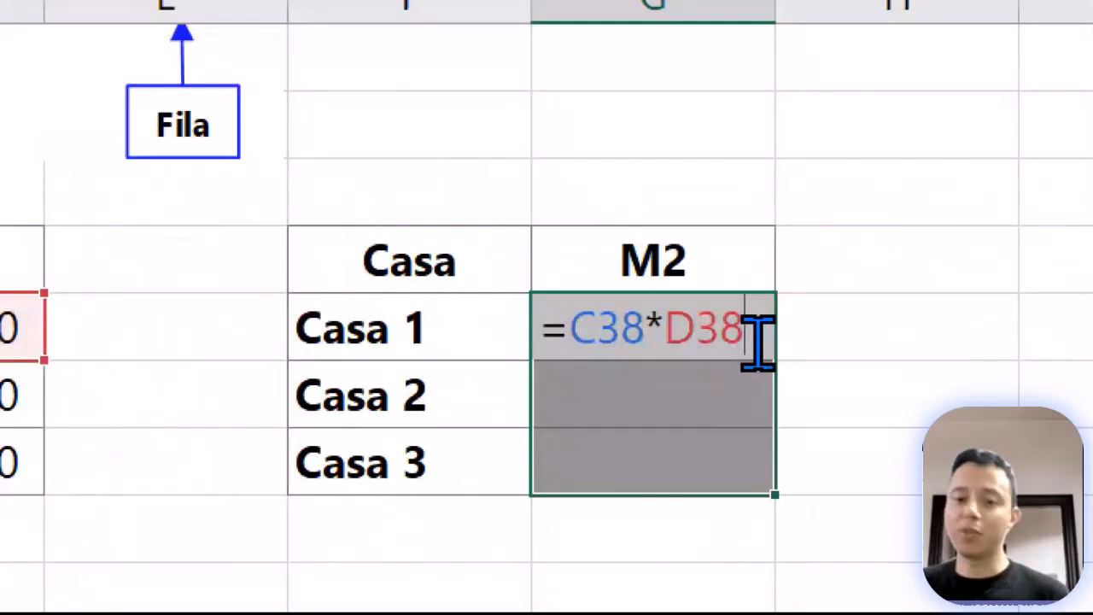
# Return to the workbook and enter the formula =C38*D38 across the whole selected M2 range G38:G40.
pyautogui.hotkey('ctrl', 'Return')
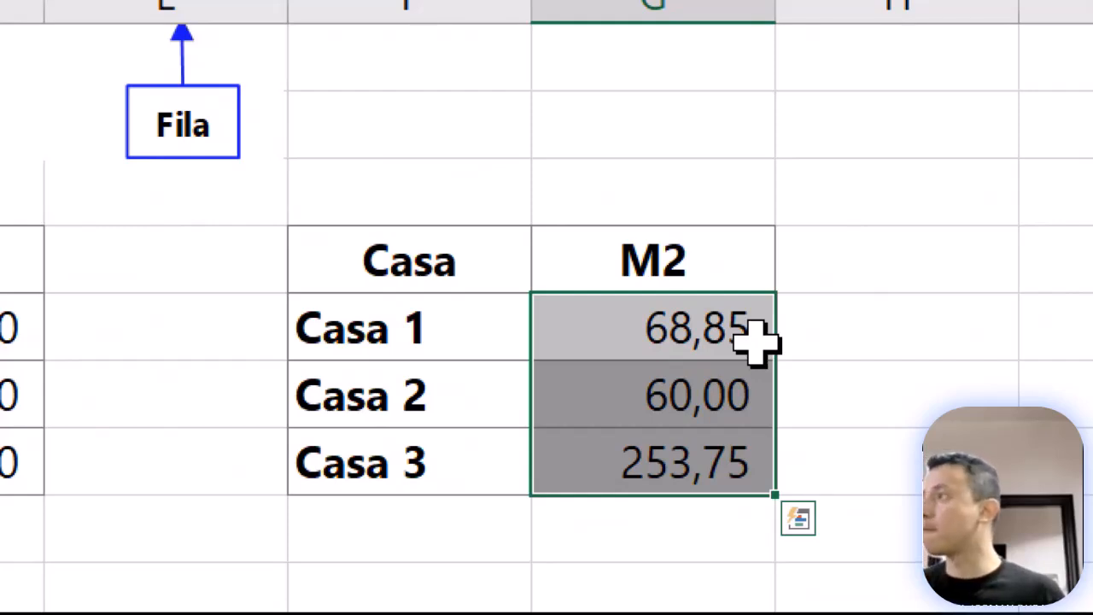
# View the Quick Analysis options for the M2 range G38:G40 and close them without applying any.
pyautogui.hotkey('ctrl', 'q')
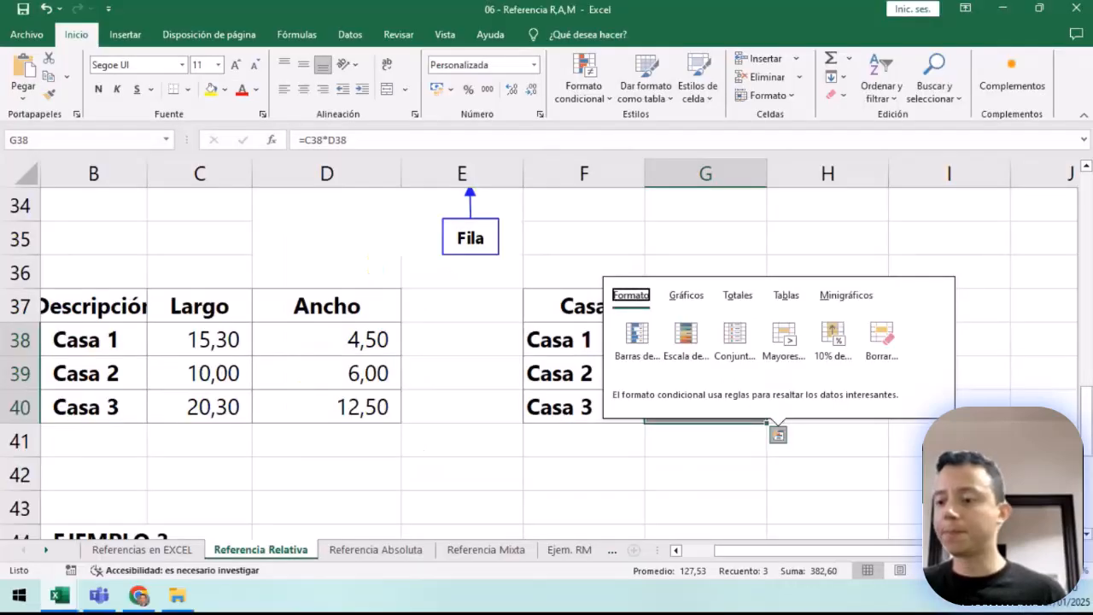
pyautogui.press('Escape')
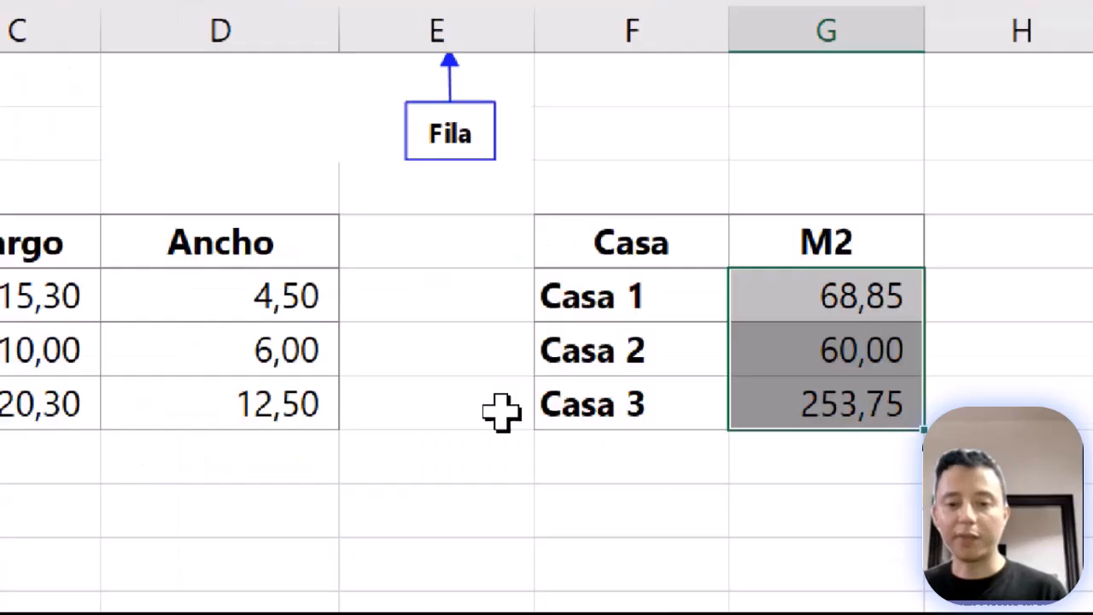
pyautogui.hotkey('ctrl', 'q')
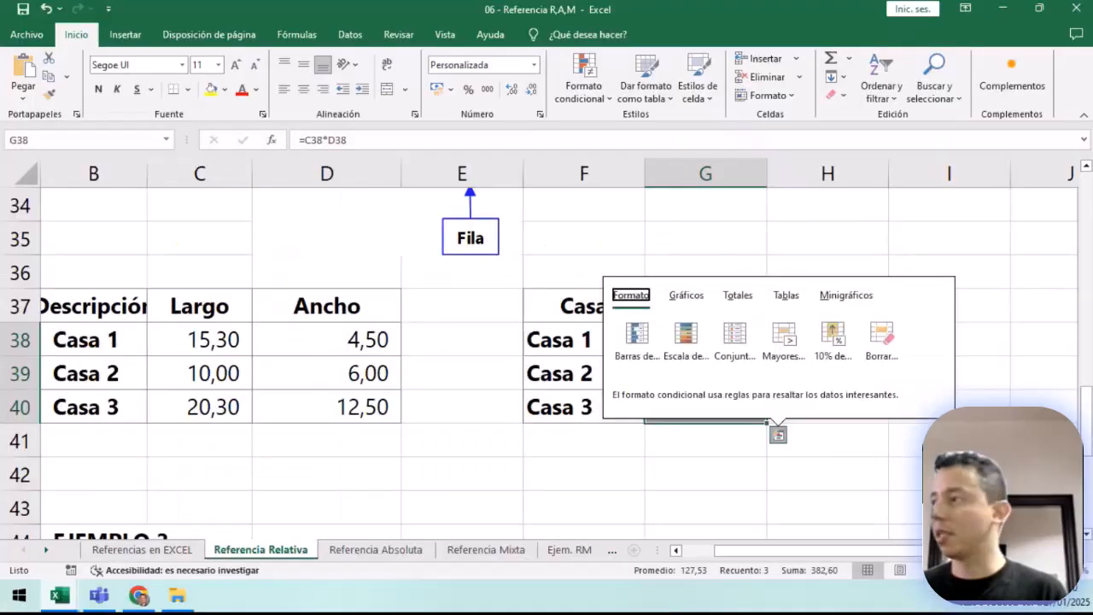
pyautogui.press('Escape')
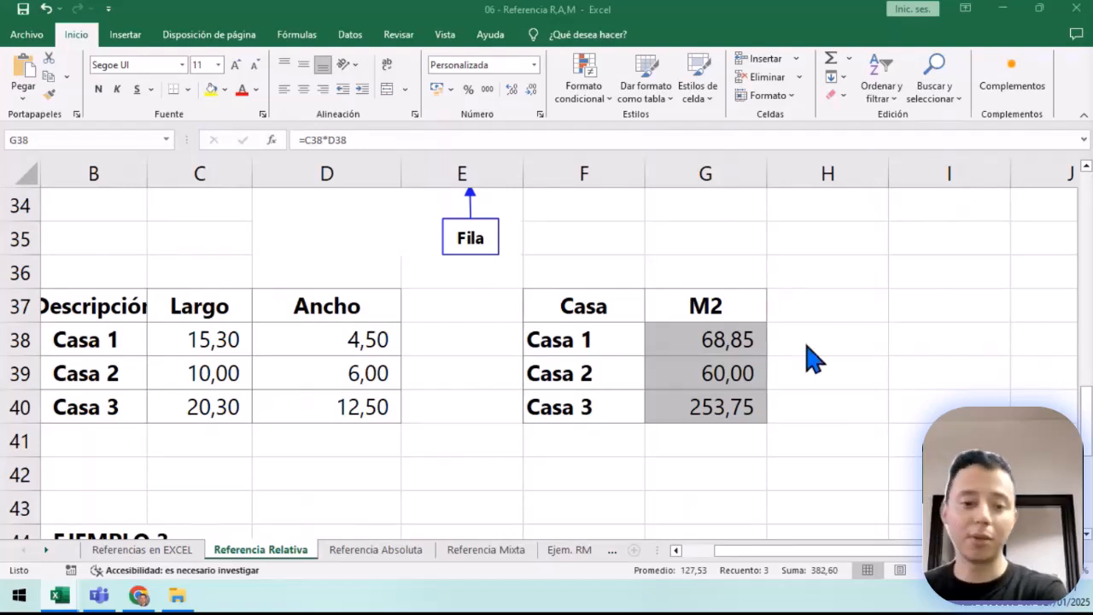
# Open the Referencia Absoluta sheet and examine its absolute reference notes and the Valor and IVA ranges D4:D7 and E4:E7.
pyautogui.click(350, 562)
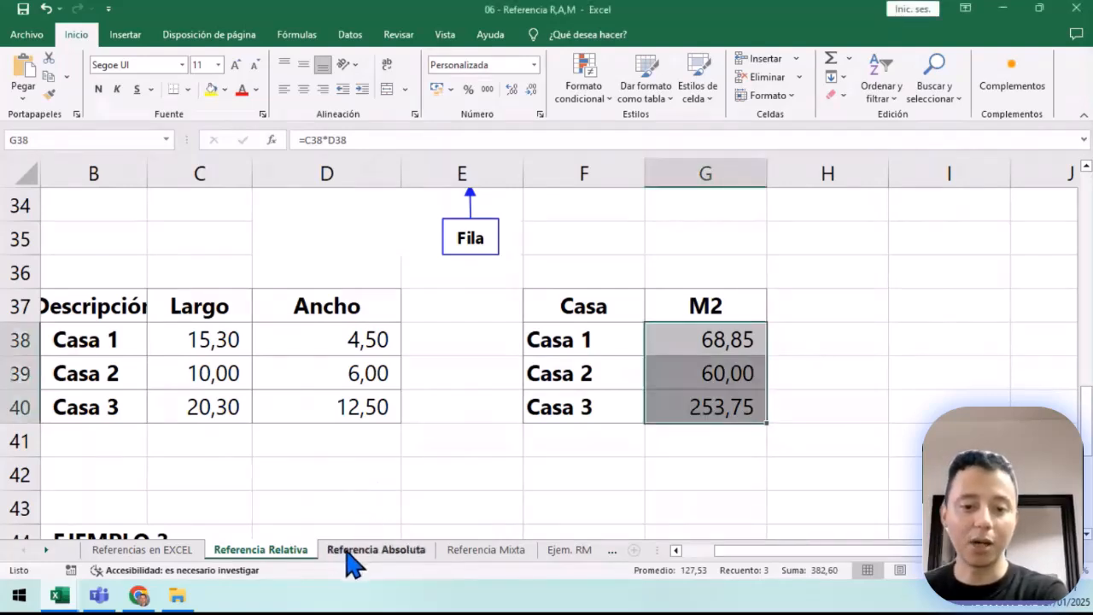
pyautogui.click(358, 568)
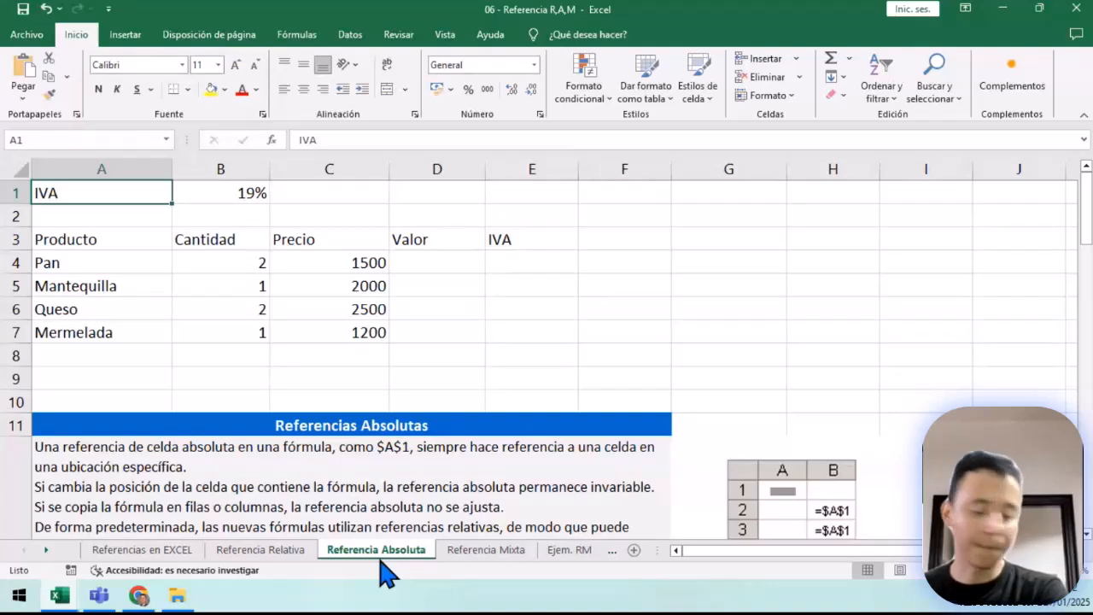
pyautogui.scroll(-2, 419, 378)
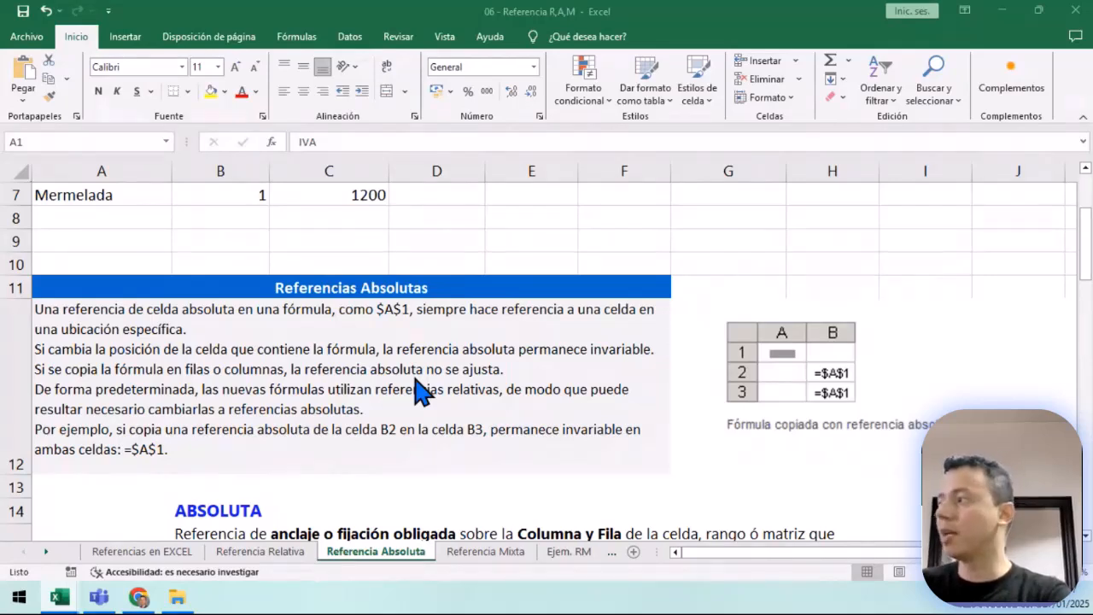
pyautogui.scroll(2, 421, 392)
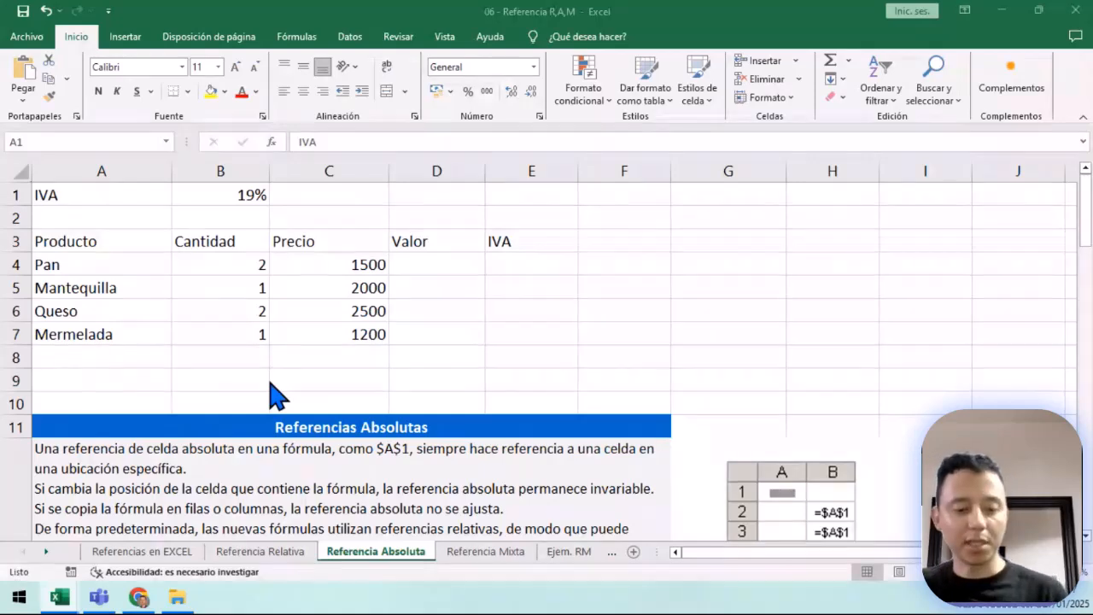
pyautogui.scroll(3, 278, 395)
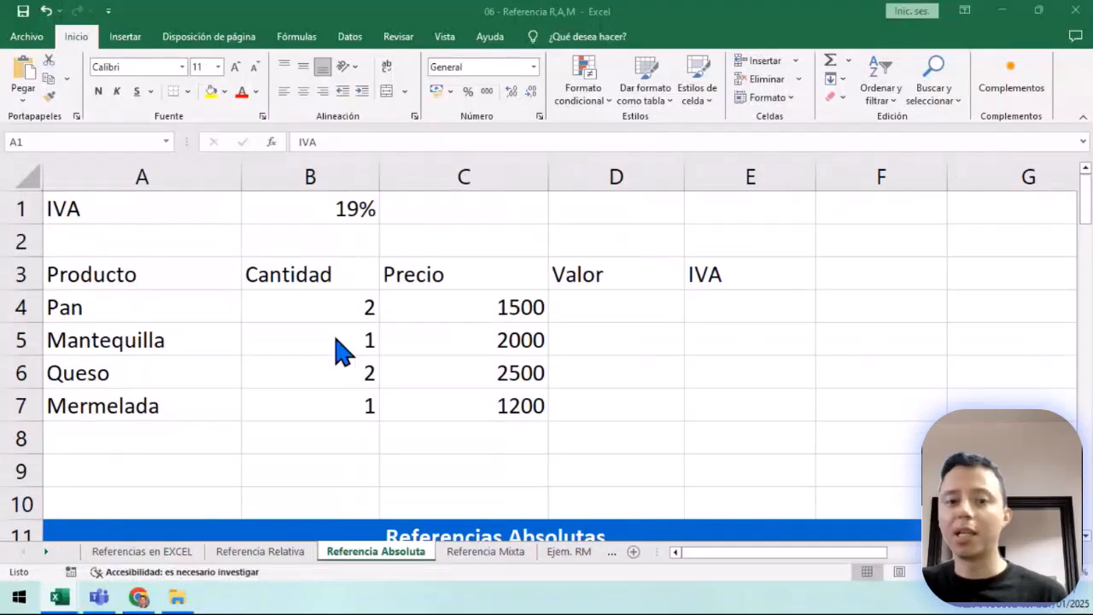
pyautogui.scroll(1, 342, 350)
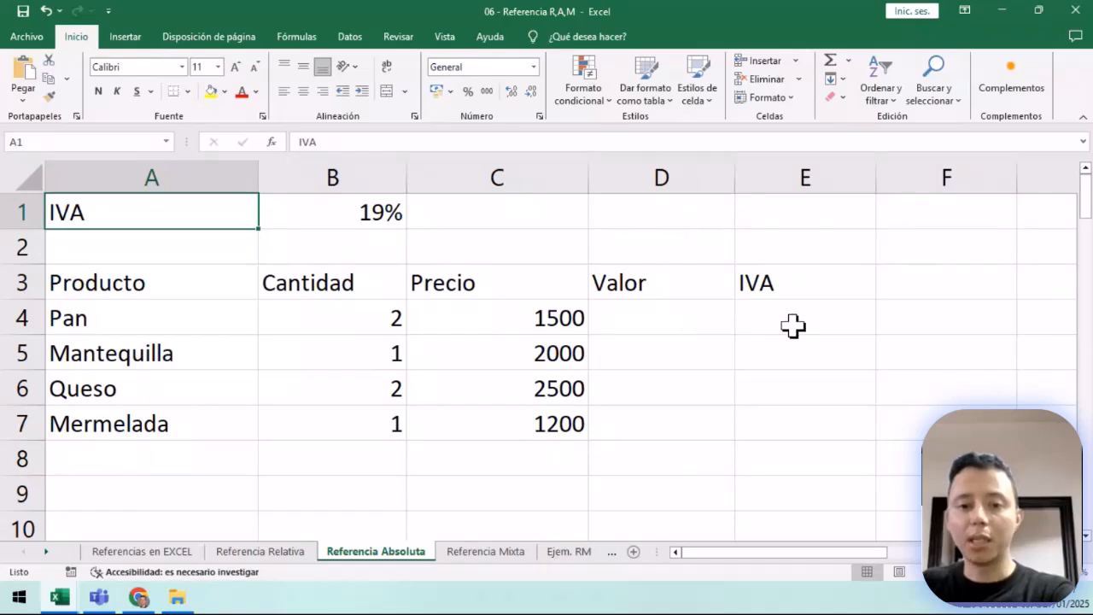
pyautogui.moveTo(671, 312); pyautogui.dragTo(663, 419)
pyautogui.moveTo(815, 323); pyautogui.dragTo(800, 412)
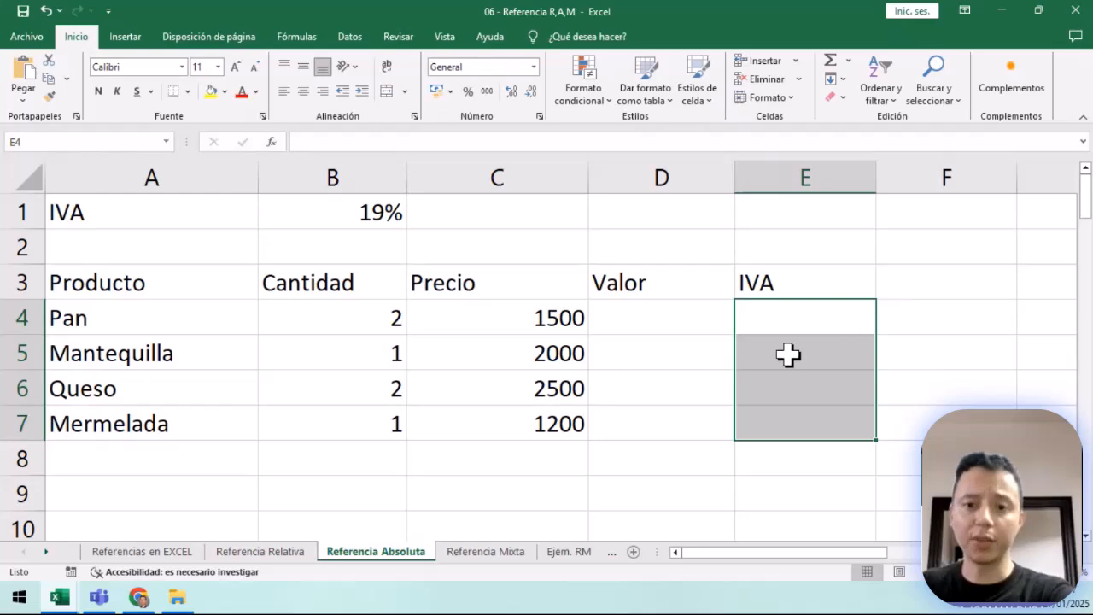
# Calculate the Valor for Pan in D4 with =B4*C4 and fill the formula down to Mermelada in D7.
pyautogui.click(662, 319)
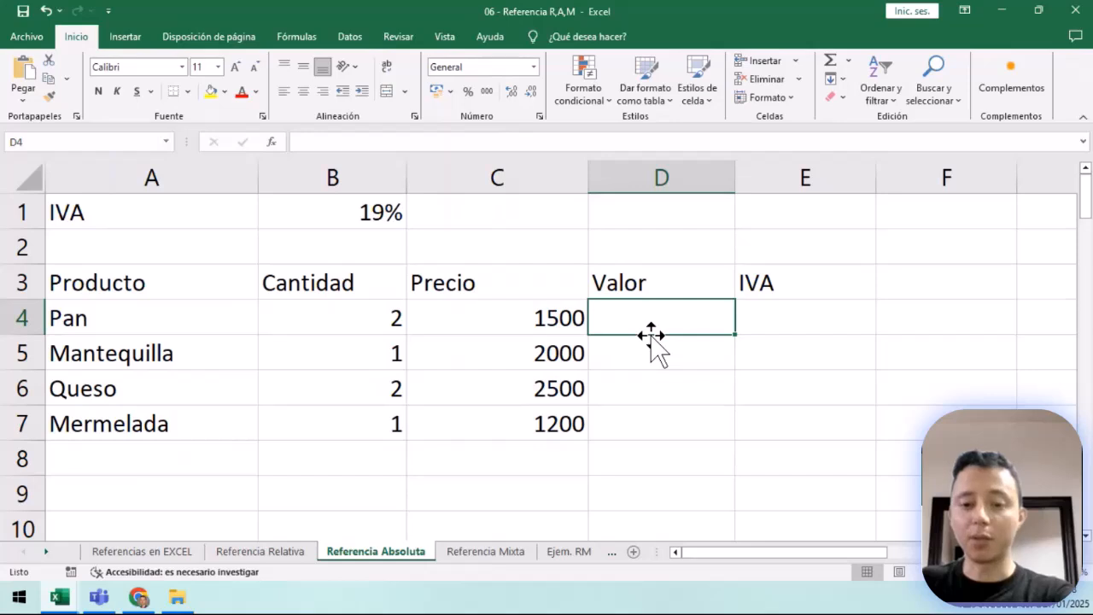
pyautogui.write('=')
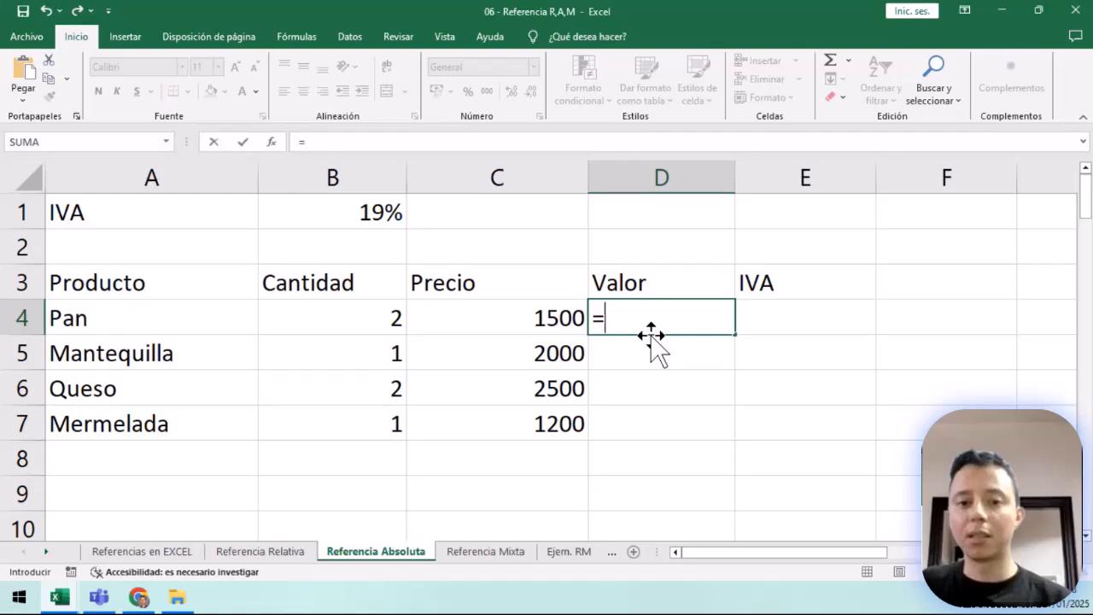
pyautogui.click(344, 320)
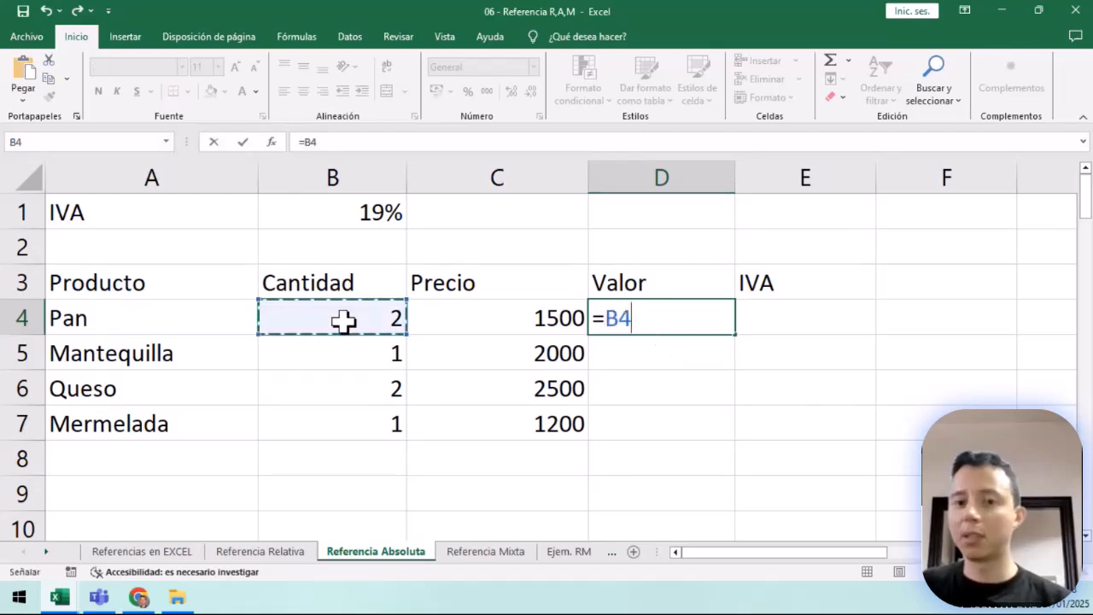
pyautogui.write('*')
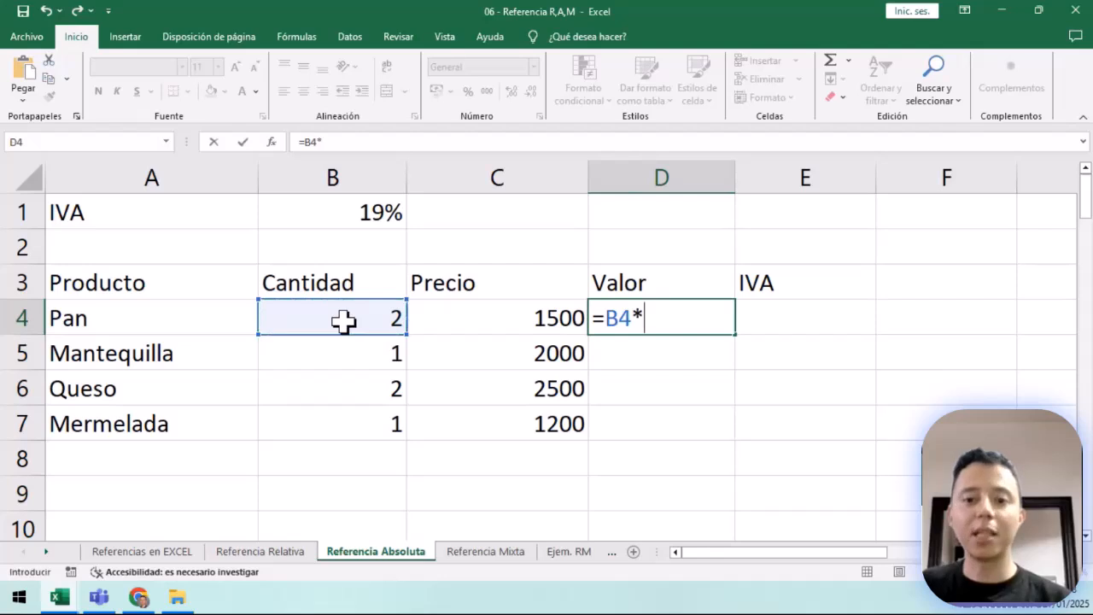
pyautogui.click(527, 313)
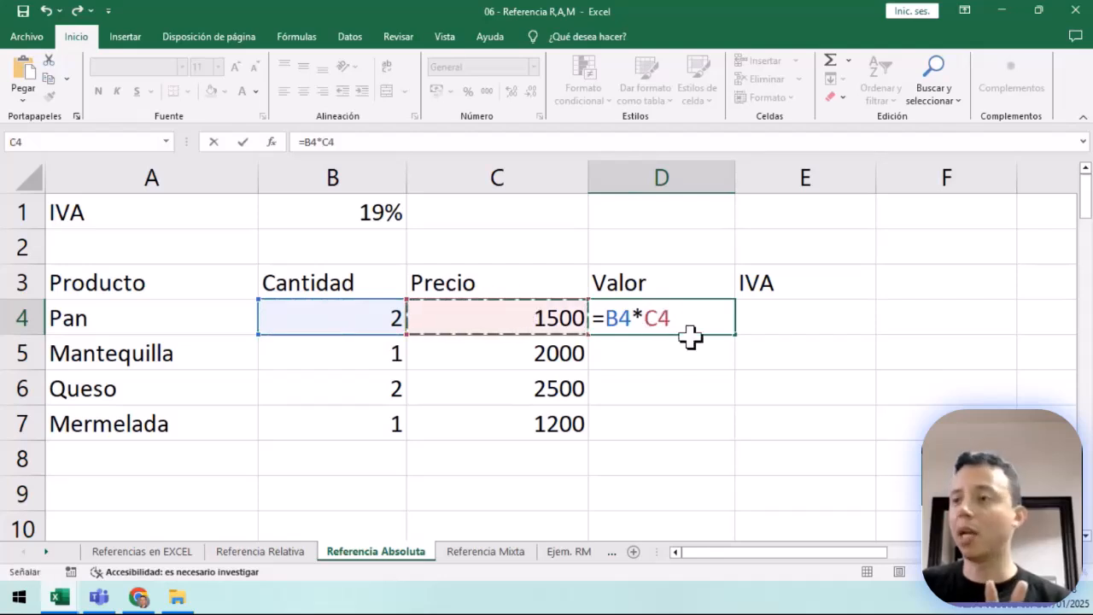
pyautogui.press('Return')
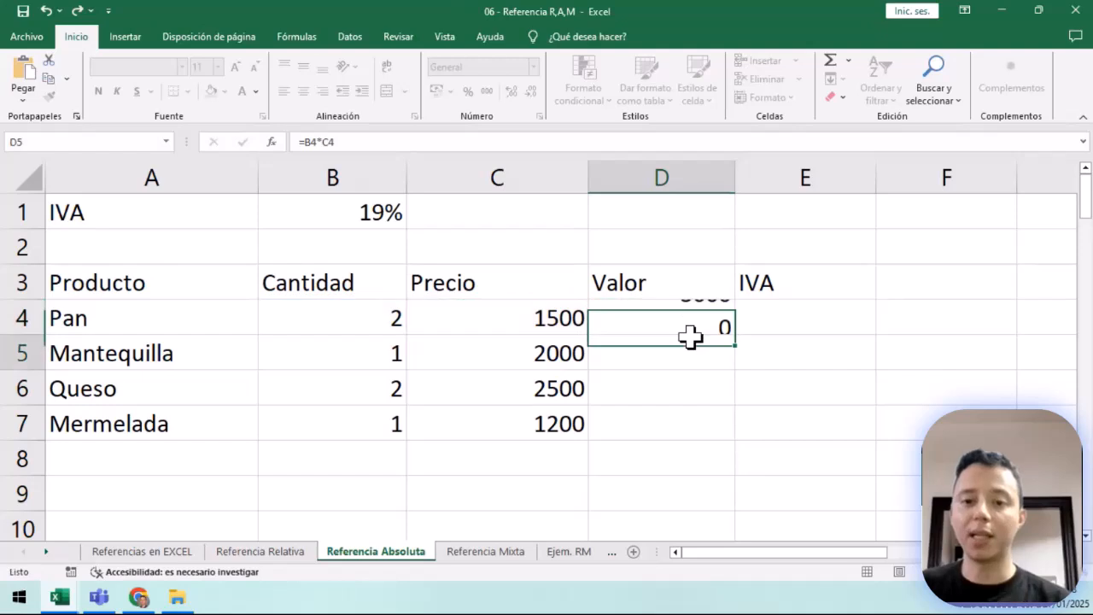
pyautogui.click(699, 319)
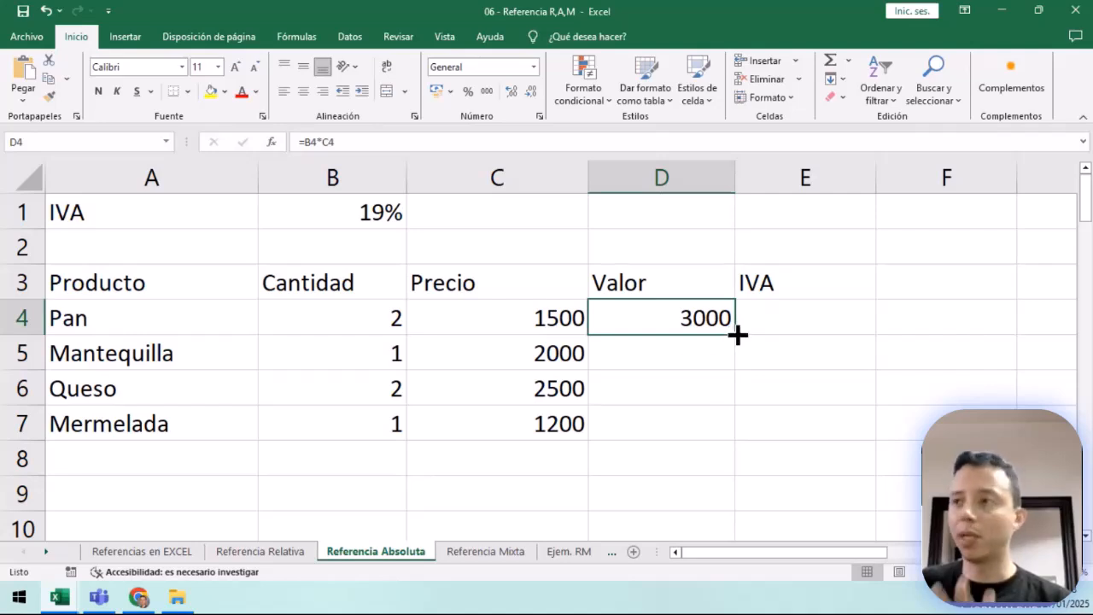
pyautogui.moveTo(734, 332); pyautogui.dragTo(741, 424)
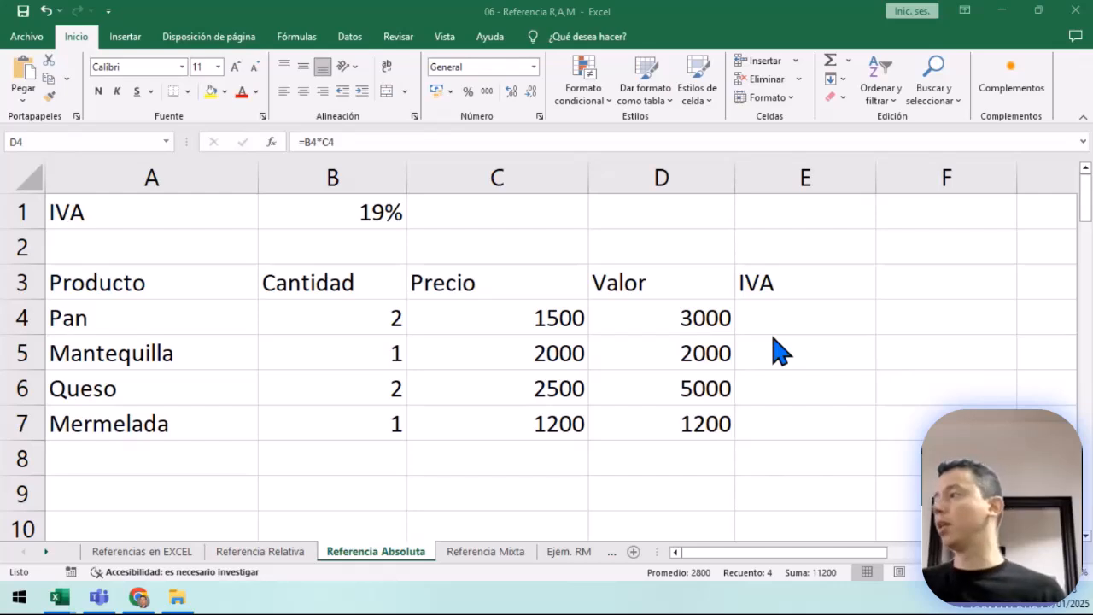
# Switch to the Teclado.jpg keyboard image in Chrome, mark the Control, Shift and 4 keys, and clear the markings.
pyautogui.hotkey('alt', 'Tab')
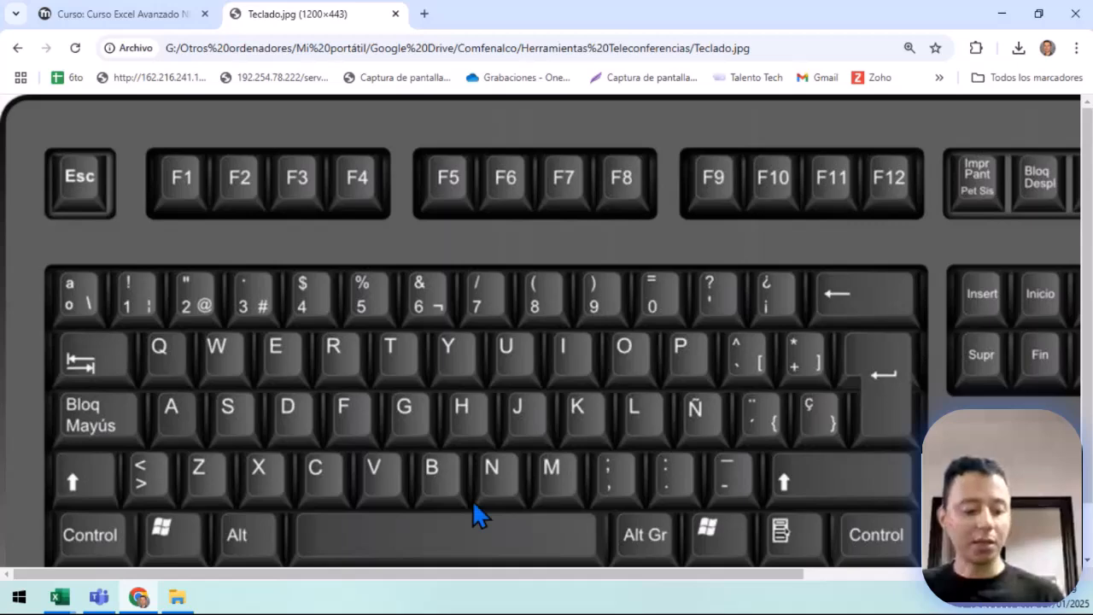
pyautogui.hotkey('ctrl', '2')
pyautogui.moveTo(50, 504); pyautogui.dragTo(137, 565)
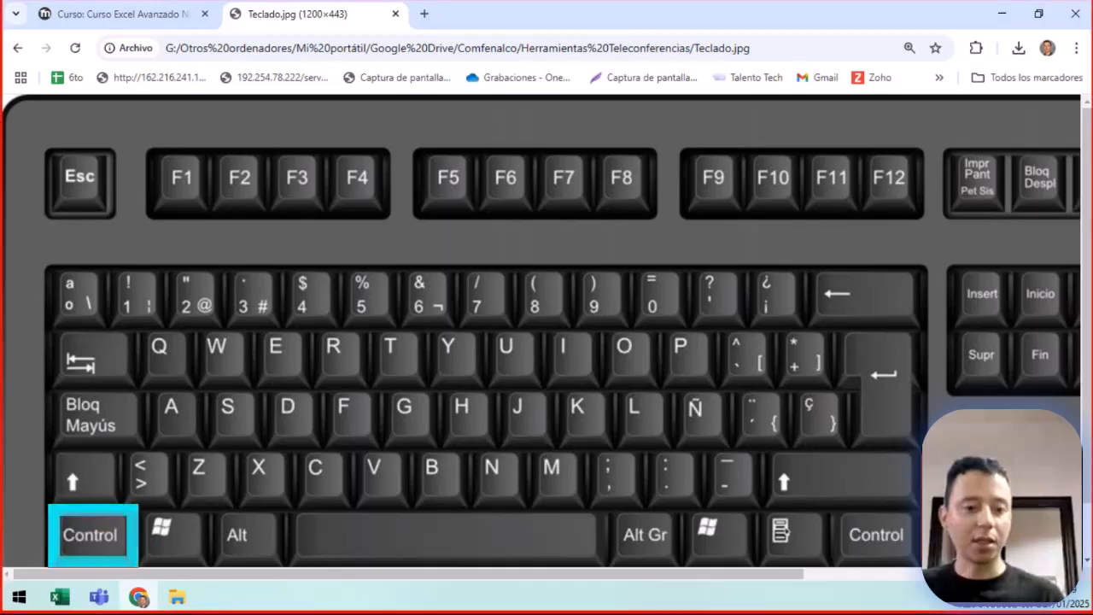
pyautogui.moveTo(47, 447); pyautogui.dragTo(120, 502)
pyautogui.moveTo(281, 265); pyautogui.dragTo(345, 334)
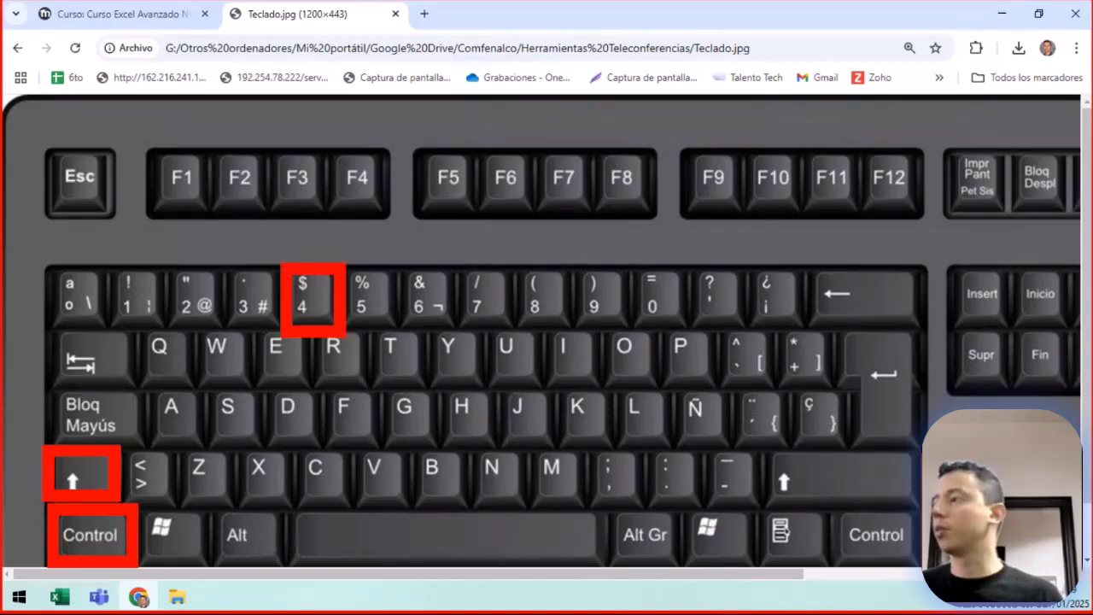
pyautogui.press('Escape')
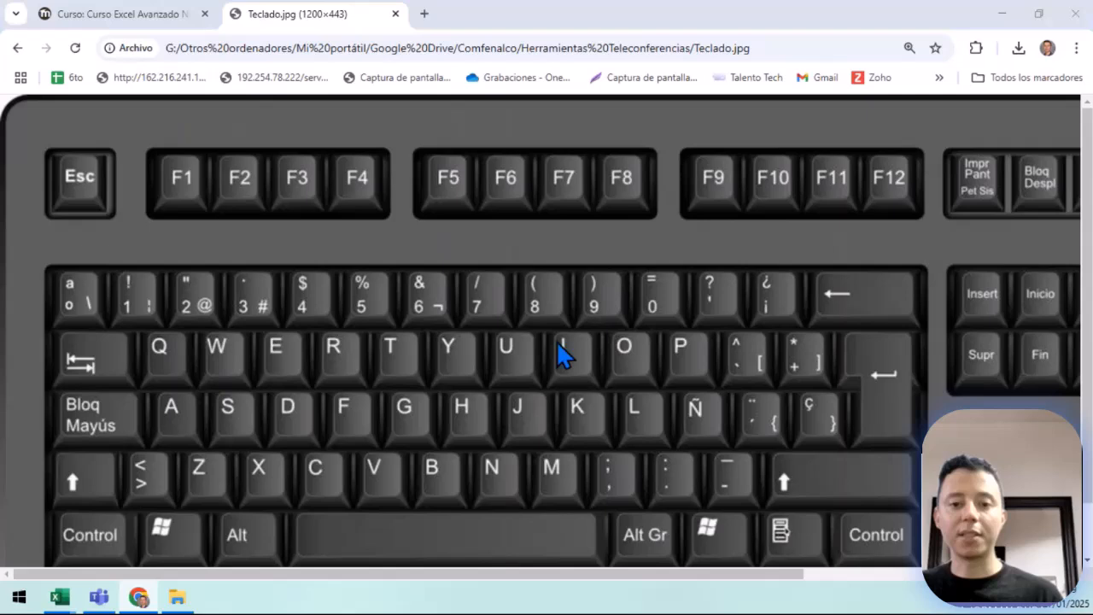
# Return to the workbook and apply the $ Español (Colombia) accounting format to the Valor range D4:D7.
pyautogui.hotkey('alt', 'Tab')
pyautogui.click(778, 329)
pyautogui.moveTo(707, 318); pyautogui.dragTo(683, 416)
pyautogui.hotkey('ctrl', 'shift', '4')
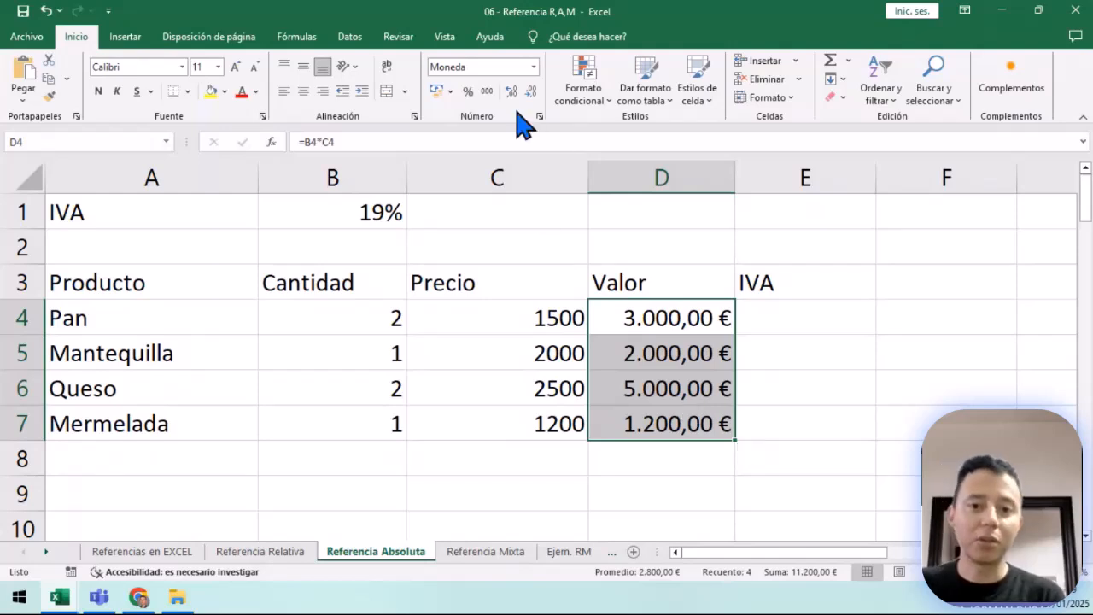
pyautogui.click(450, 91)
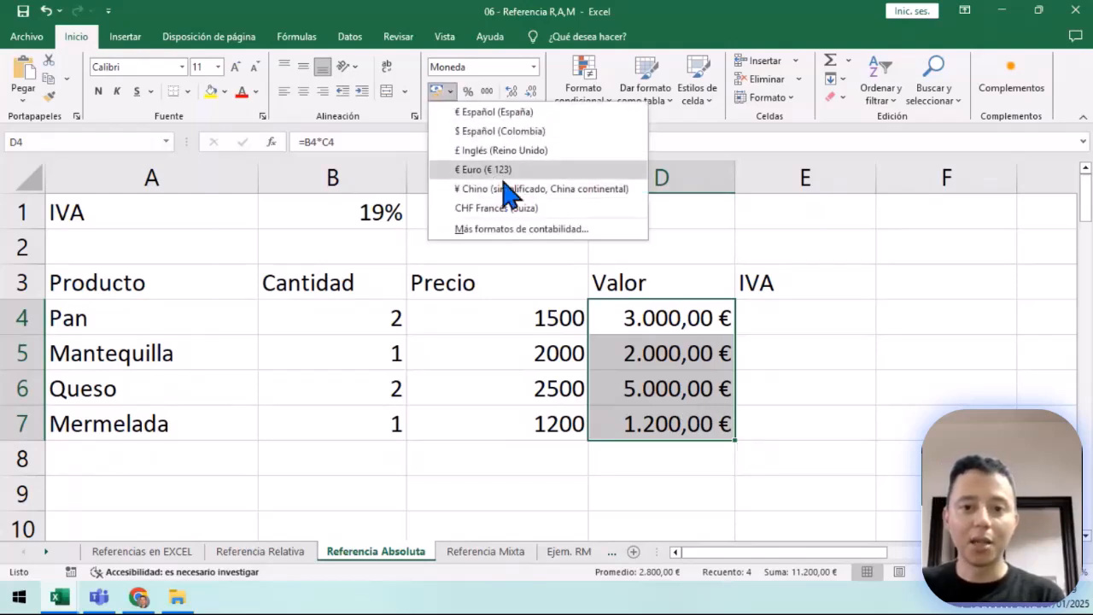
pyautogui.click(516, 135)
pyautogui.click(671, 379)
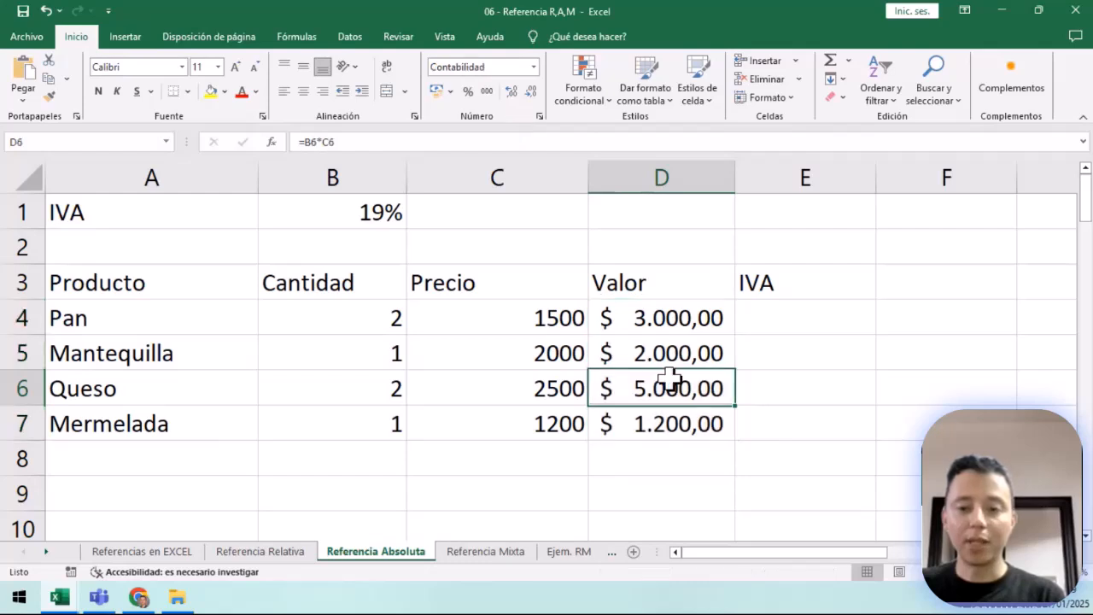
pyautogui.moveTo(659, 312); pyautogui.dragTo(705, 408)
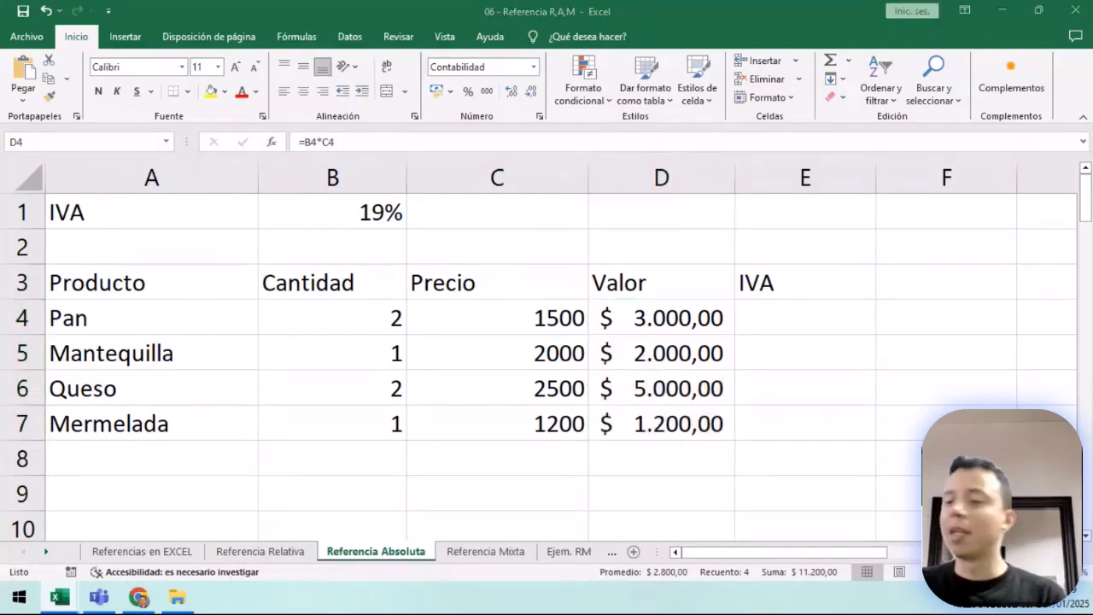
# Mark the F4 key on the Chrome keyboard image and repeat the $ accounting format on the workbook's Precio range C4:C7.
pyautogui.click(578, 341)
pyautogui.moveTo(522, 317); pyautogui.dragTo(521, 423)
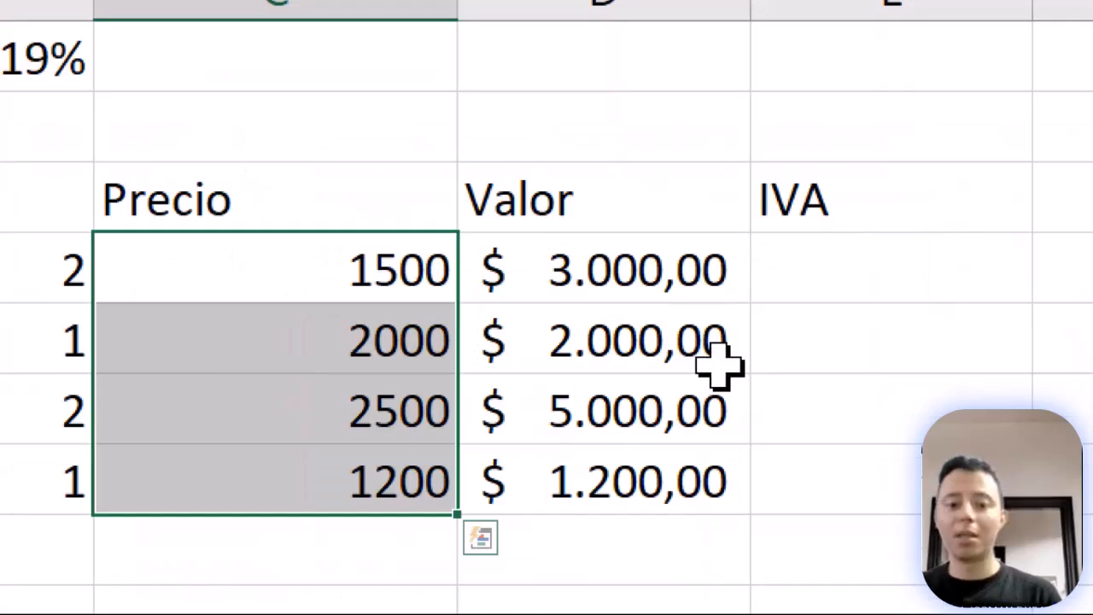
pyautogui.hotkey('ctrl', 'q')
pyautogui.press('Escape')
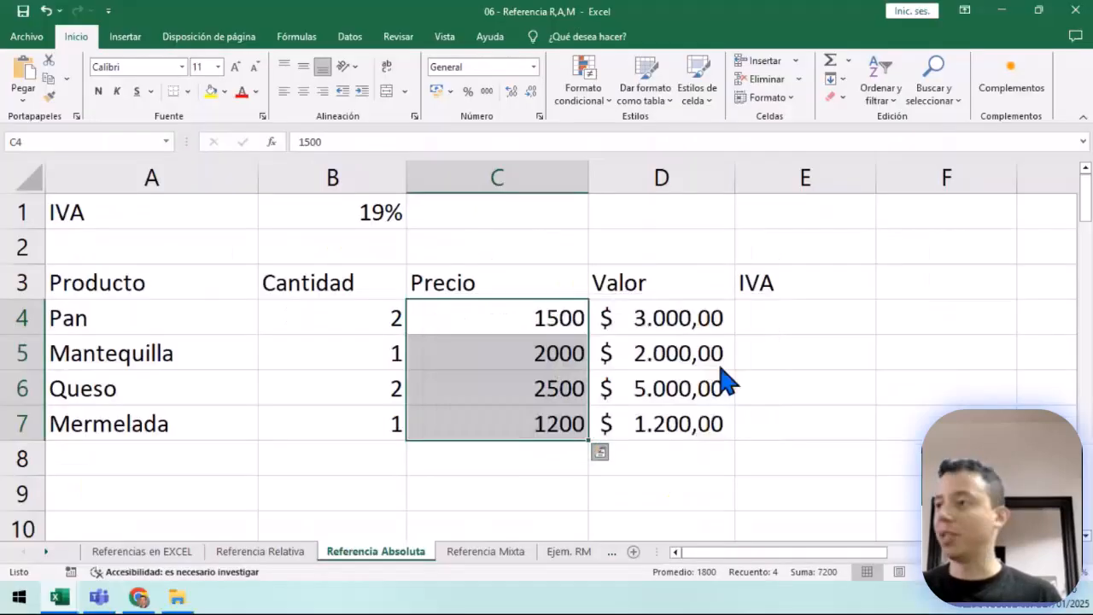
pyautogui.hotkey('alt', 'Tab')
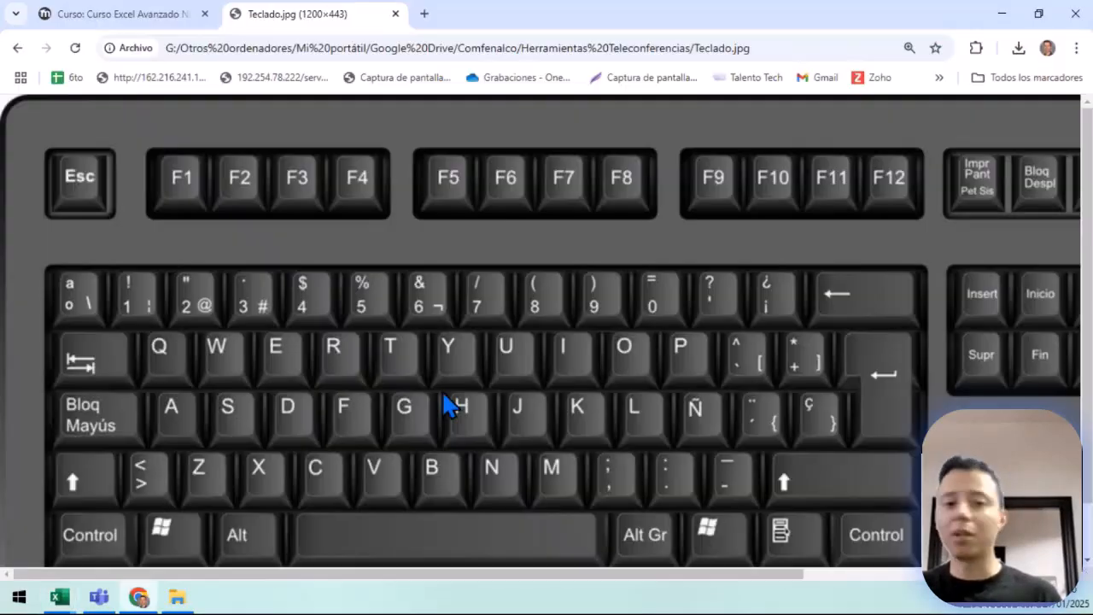
pyautogui.hotkey('ctrl', 'l')
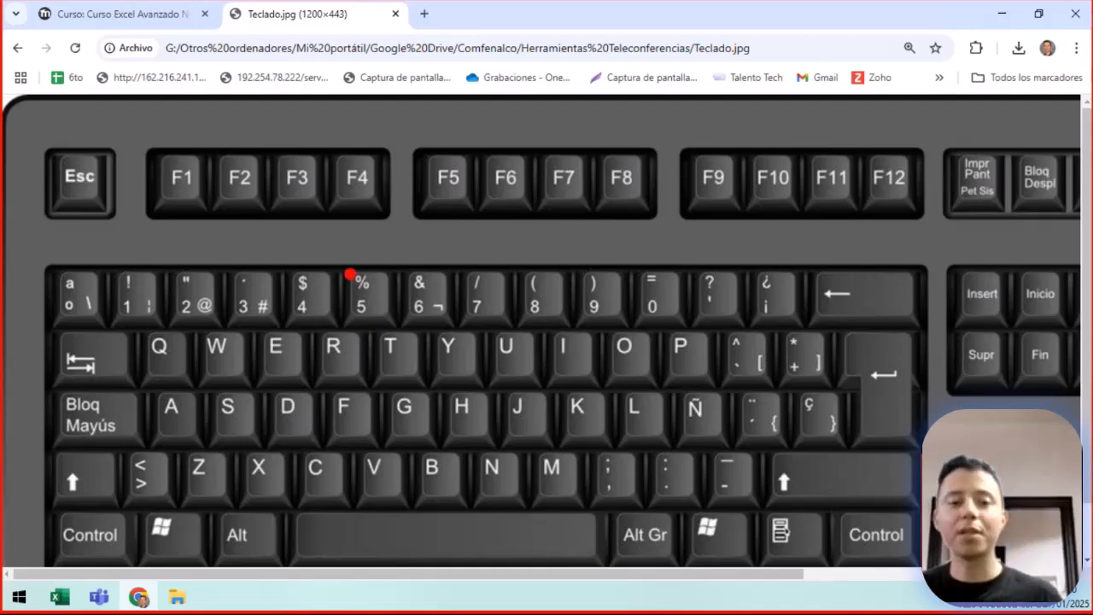
pyautogui.moveTo(318, 138); pyautogui.dragTo(392, 217)
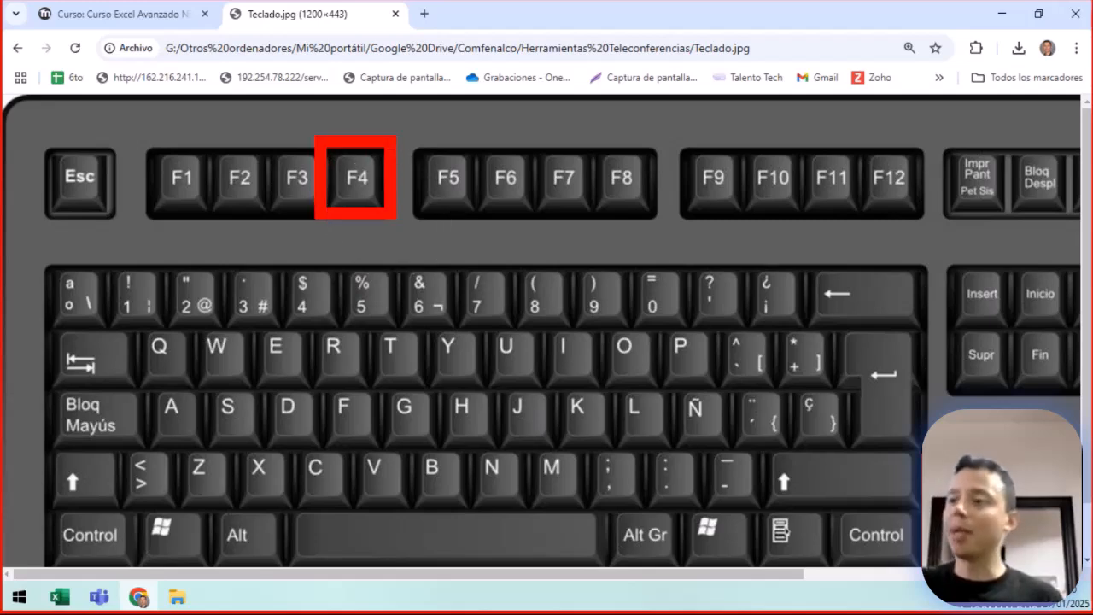
pyautogui.press('Escape')
pyautogui.hotkey('alt', 'Tab')
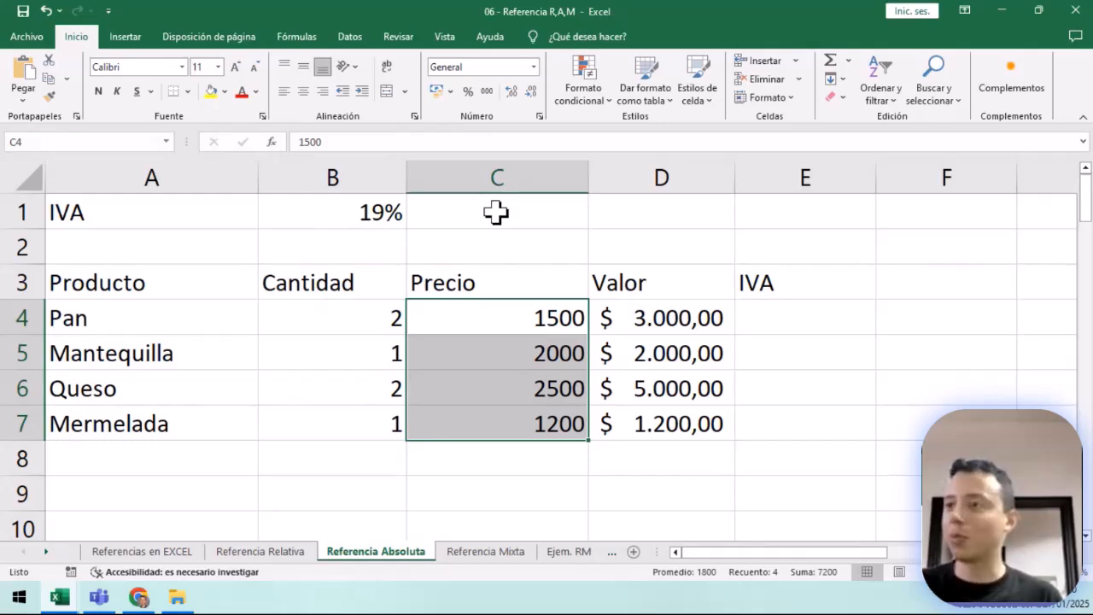
pyautogui.hotkey('ctrl', 'shift', '4')
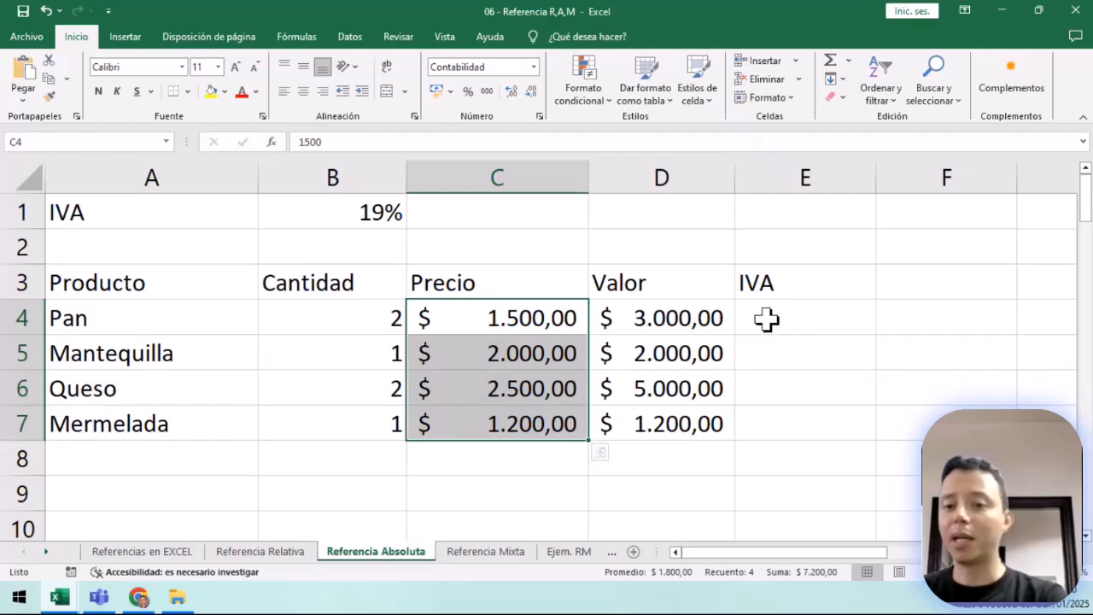
pyautogui.click(793, 314)
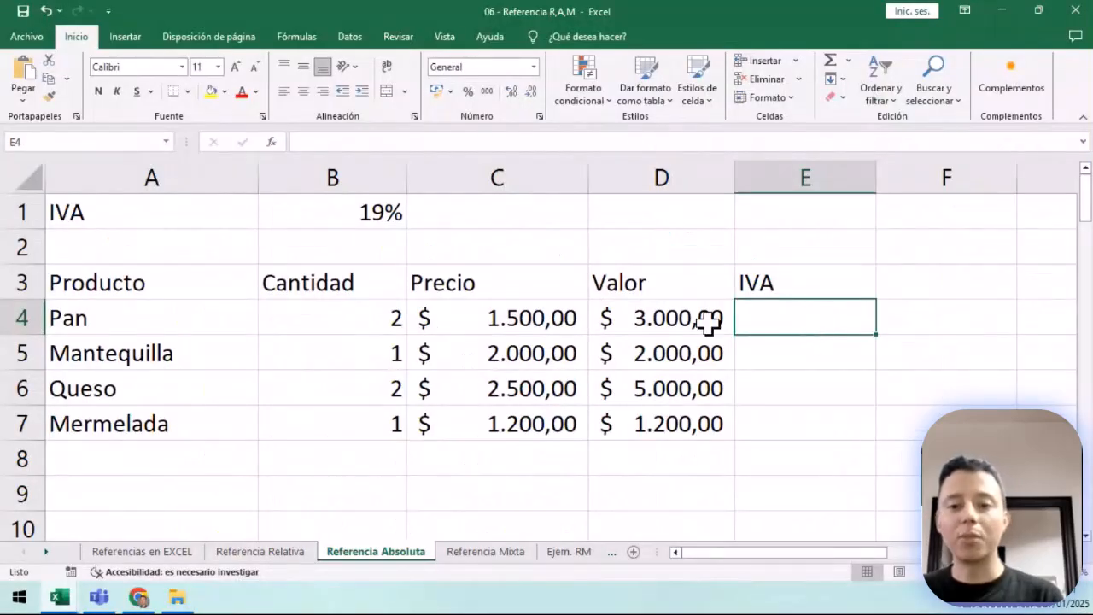
pyautogui.click(657, 324)
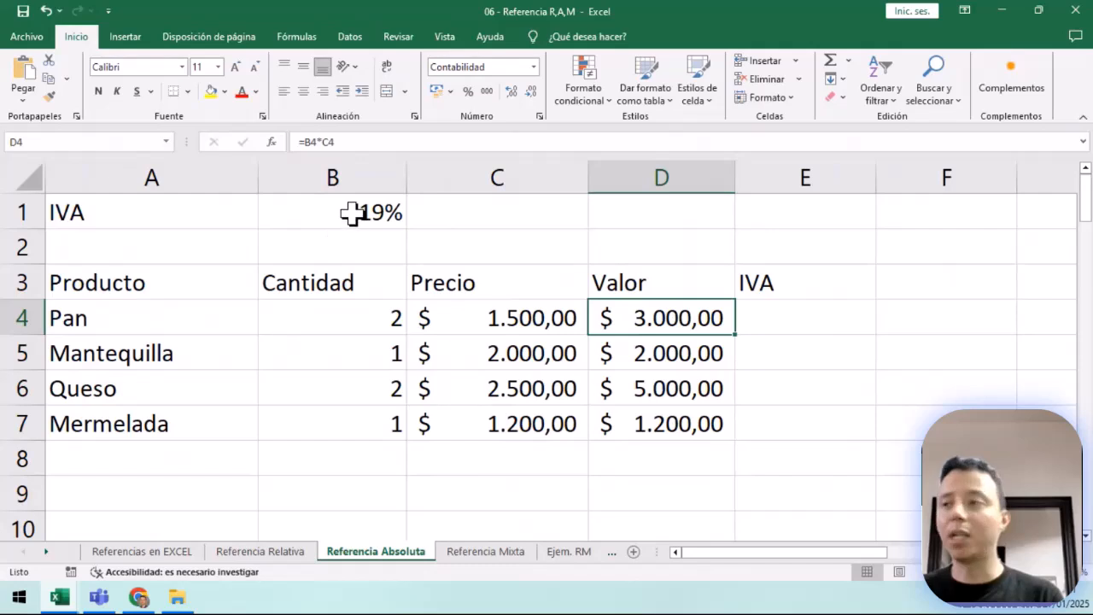
pyautogui.click(800, 327)
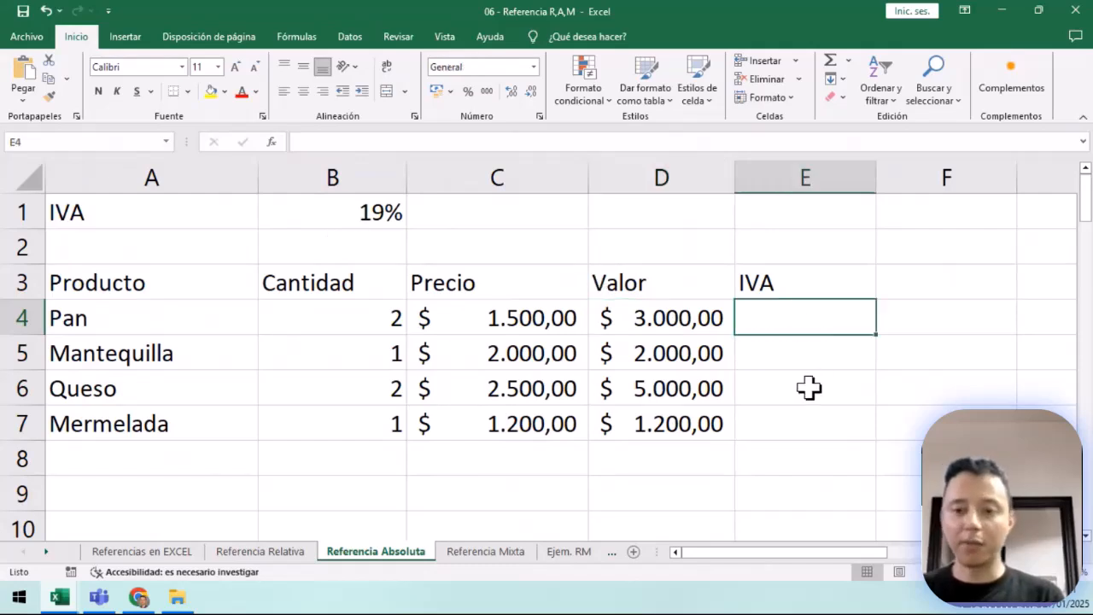
# Narrow the Producto, Cantidad and Precio columns A, B and C so they fit their contents more closely.
pyautogui.scroll(2, 808, 388)
pyautogui.moveTo(464, 178); pyautogui.dragTo(412, 178)
pyautogui.moveTo(617, 188); pyautogui.dragTo(591, 179)
pyautogui.moveTo(296, 178); pyautogui.dragTo(228, 180)
pyautogui.click(682, 174)
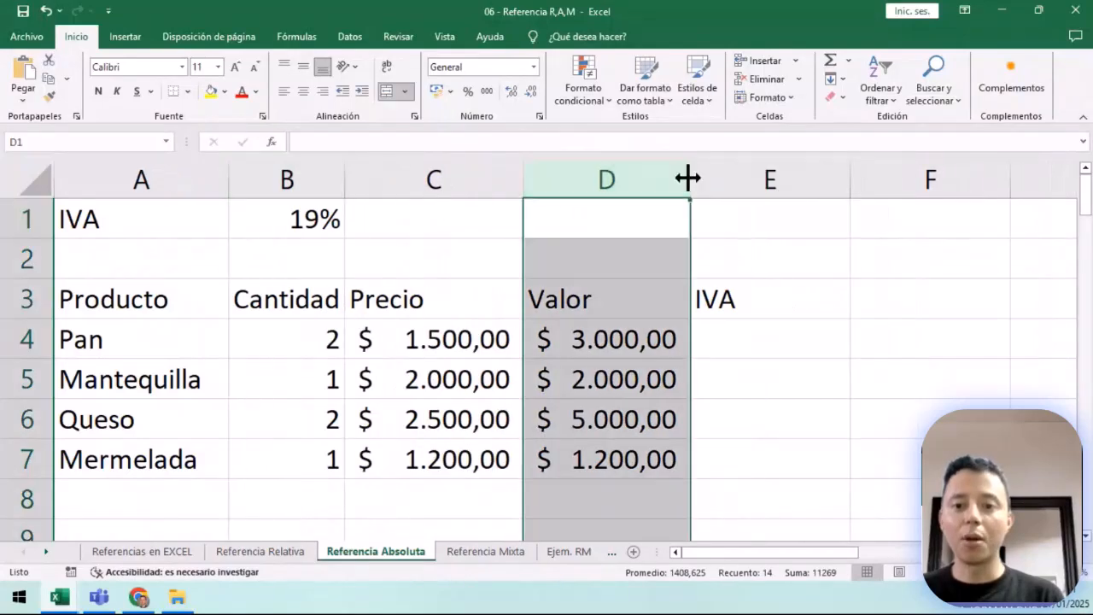
# Calculate the IVA for Pan in E4 with the formula =D4*B1.
pyautogui.click(789, 345)
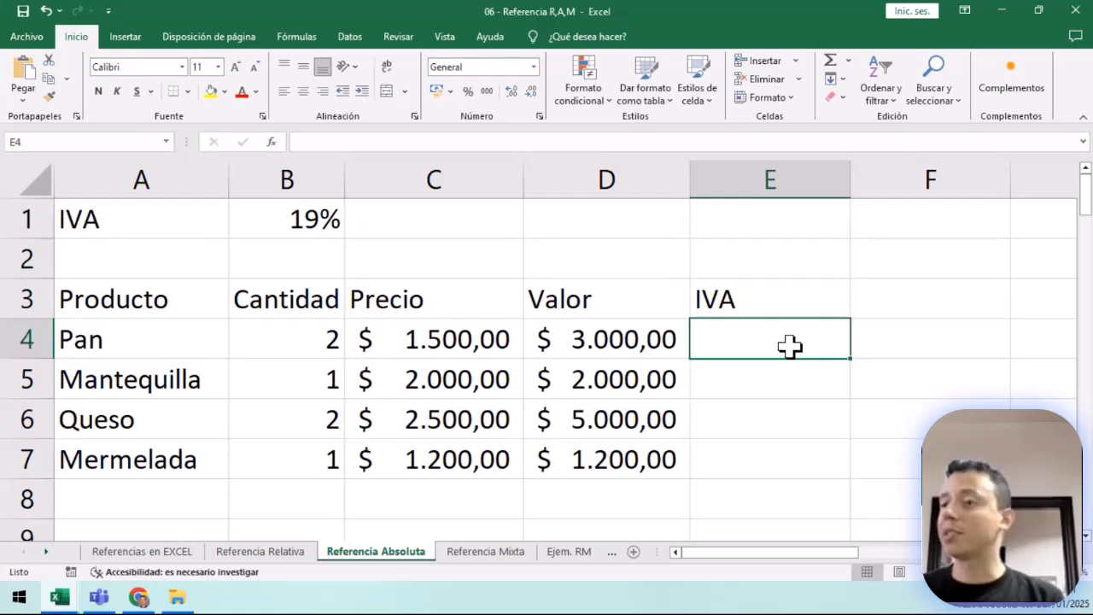
pyautogui.doubleClick(790, 345)
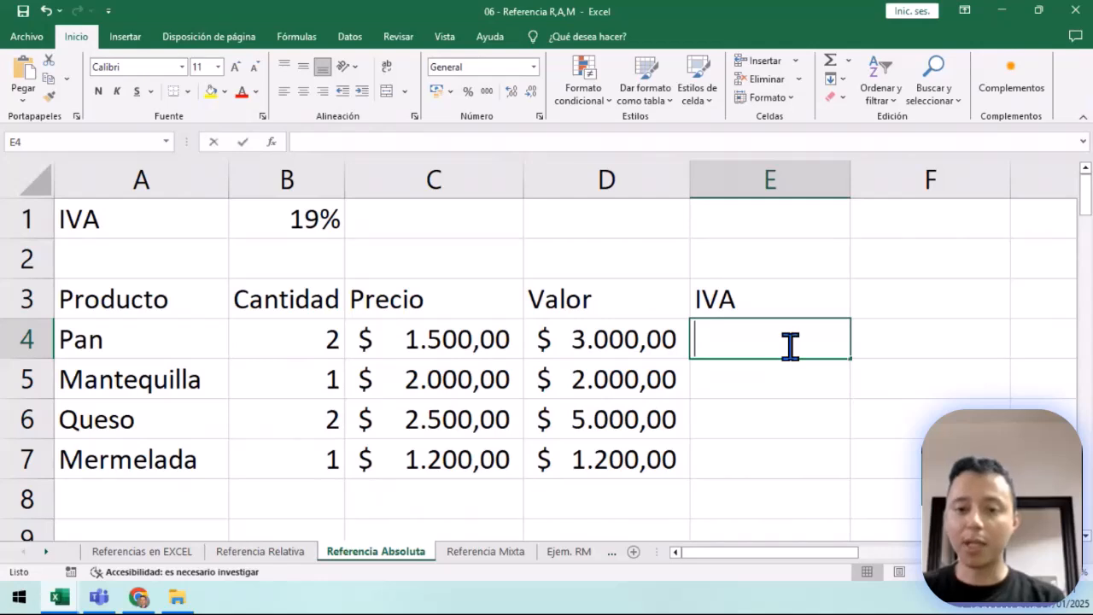
pyautogui.write('=')
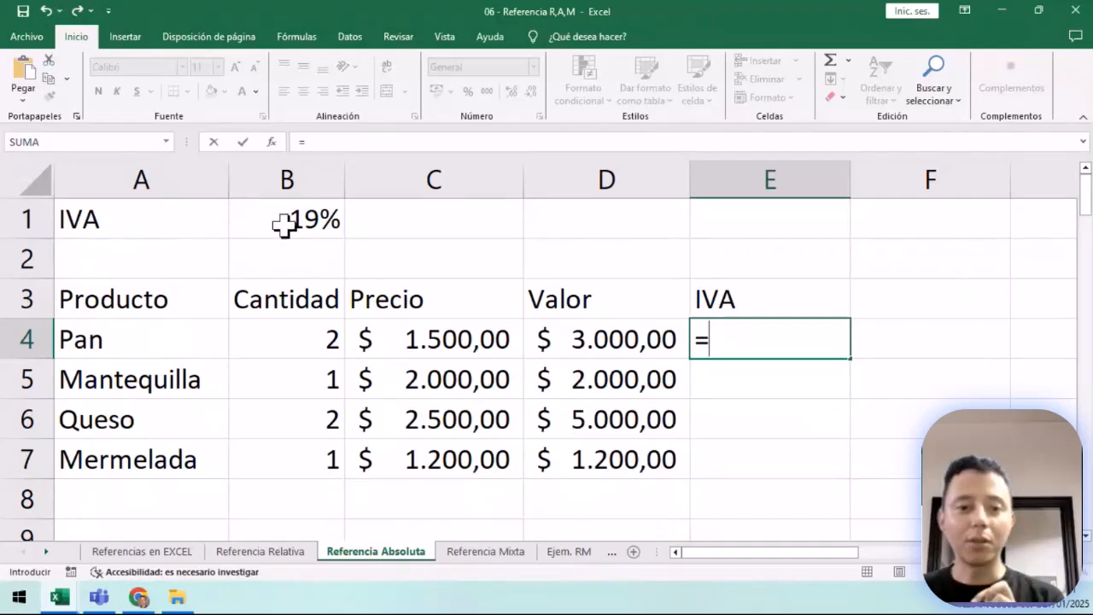
pyautogui.click(628, 347)
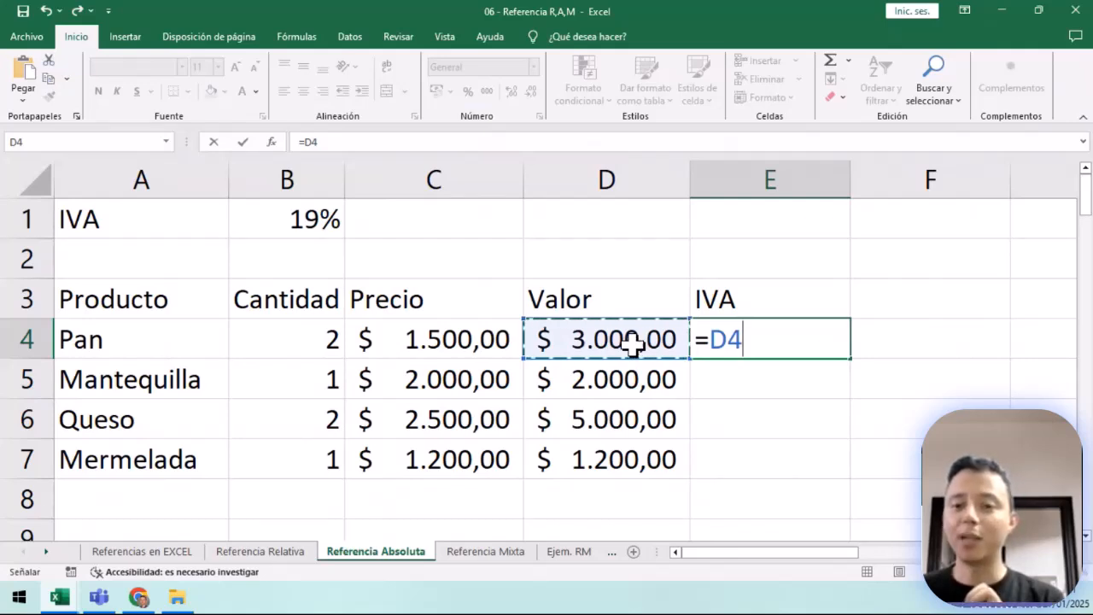
pyautogui.write('*')
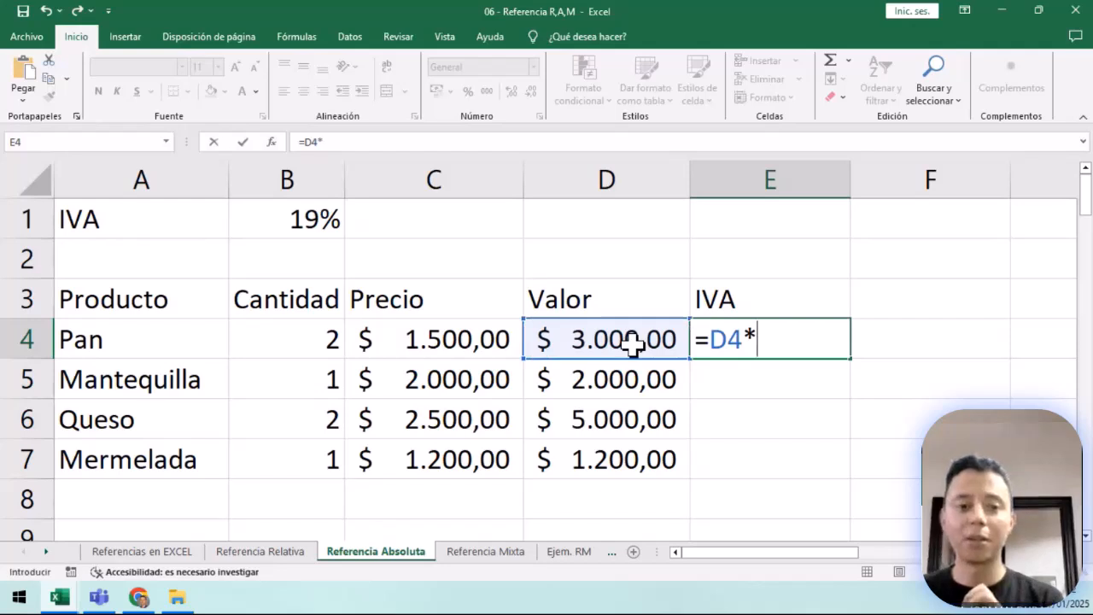
pyautogui.click(302, 224)
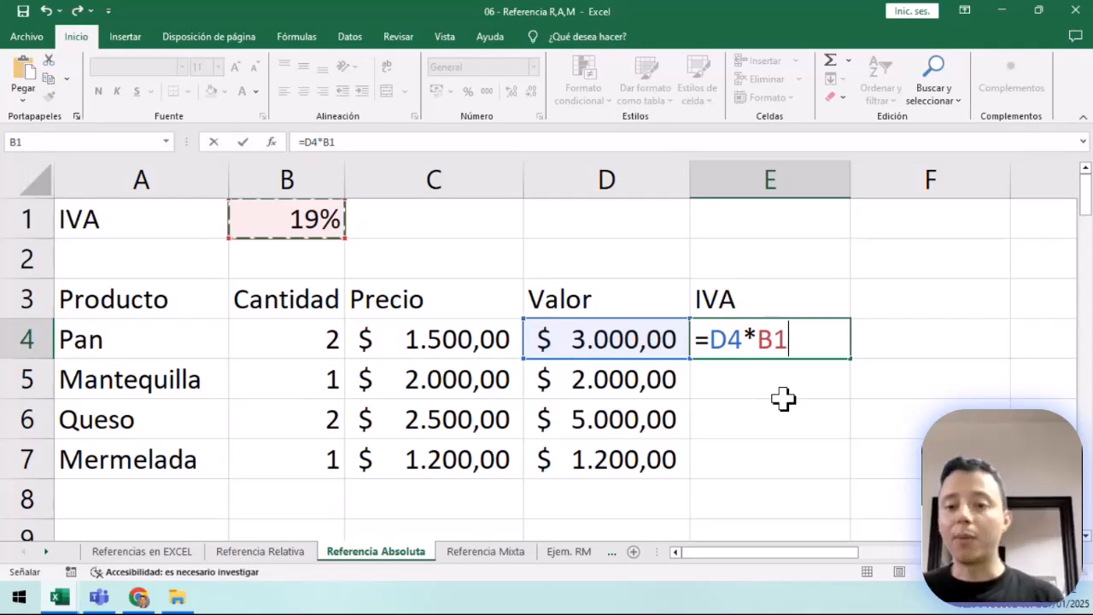
pyautogui.press('Return')
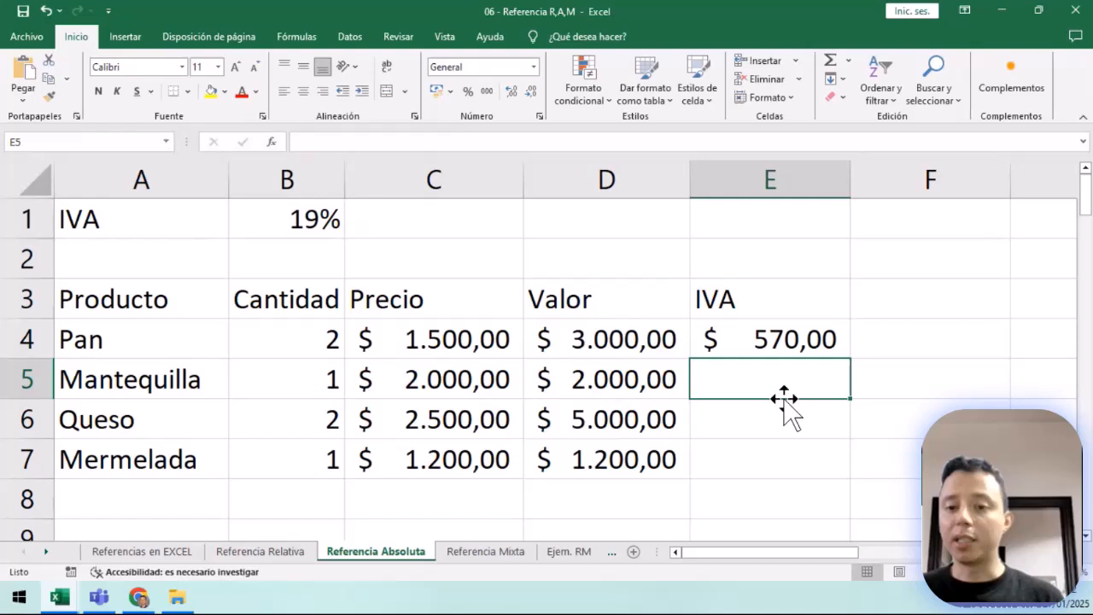
# Try copying the IVA formula down to Mantequilla in E5 to examine its cell references, and clear the copy.
pyautogui.click(764, 344)
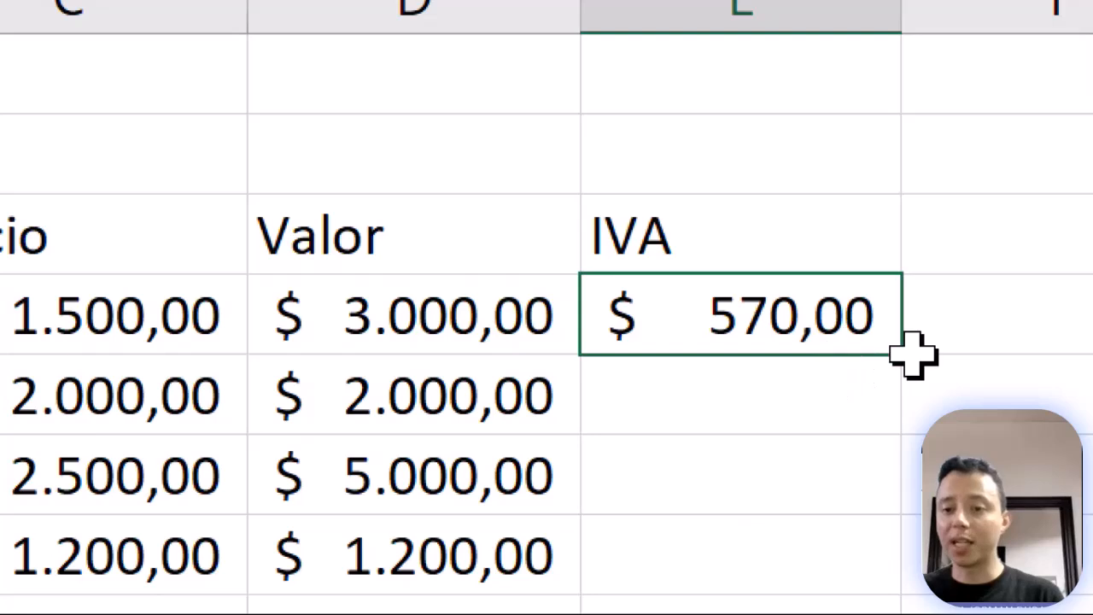
pyautogui.moveTo(905, 359); pyautogui.dragTo(896, 410)
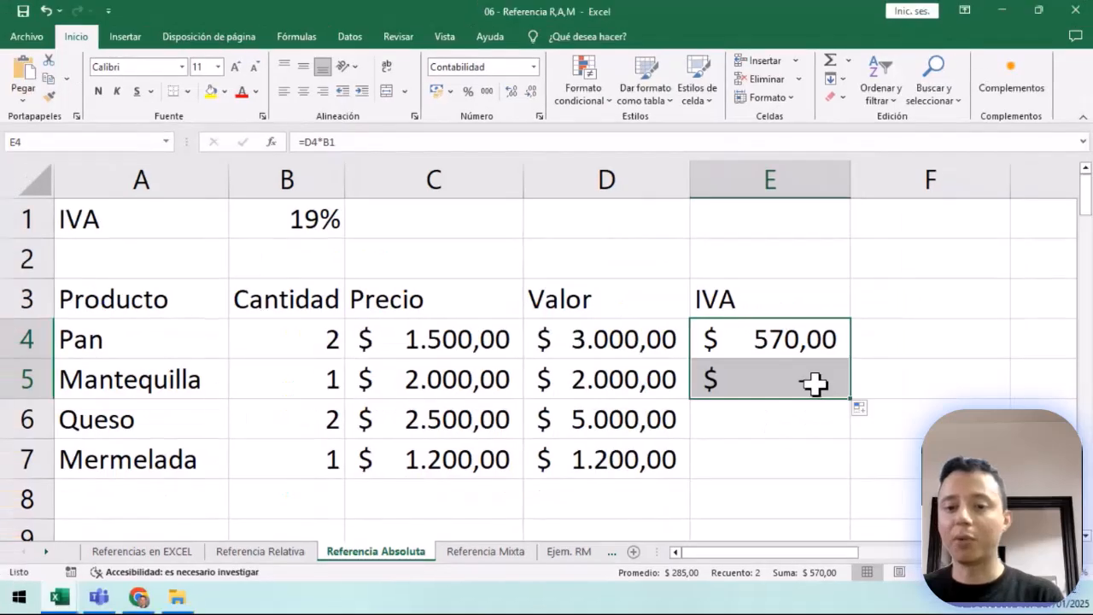
pyautogui.doubleClick(815, 385)
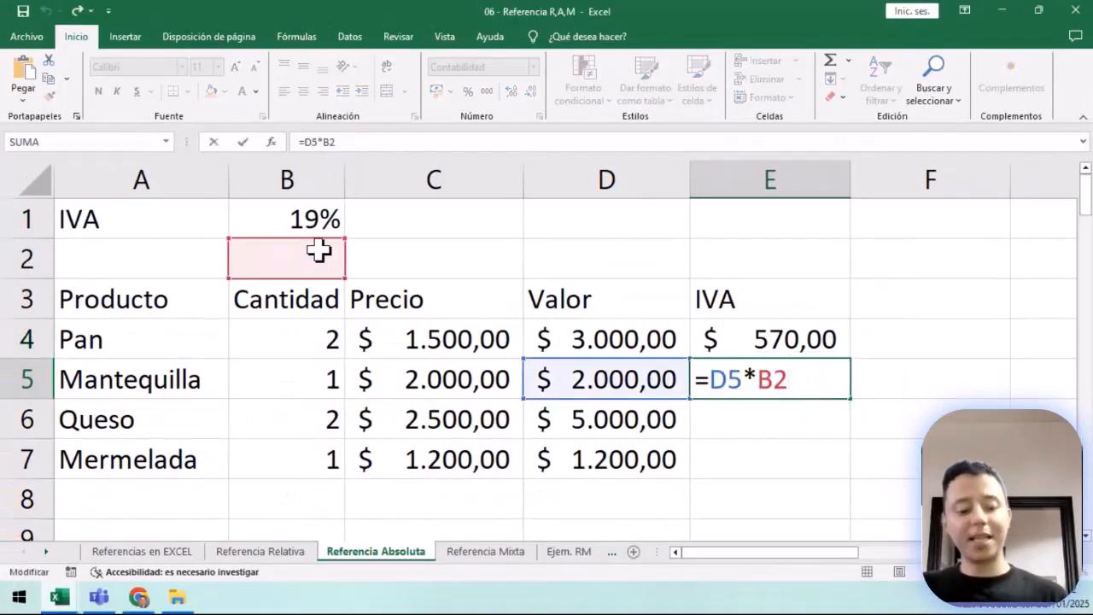
pyautogui.moveTo(343, 210)
pyautogui.mouseDown()
pyautogui.moveTo(398, 225)
pyautogui.moveTo(358, 263)
pyautogui.moveTo(400, 252)
pyautogui.moveTo(367, 256)
pyautogui.mouseUp()
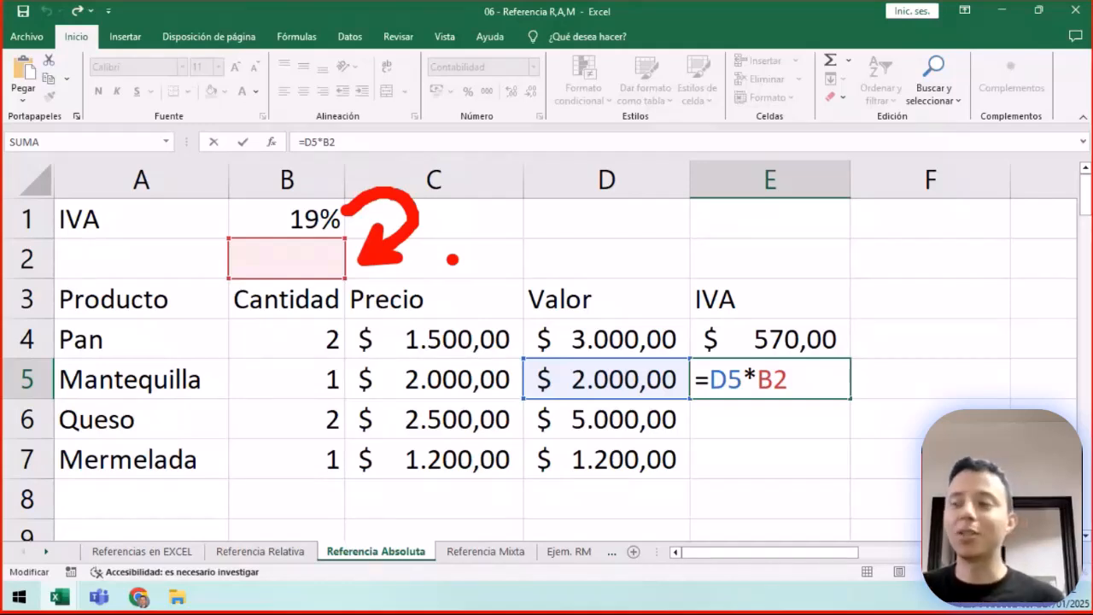
pyautogui.press('Escape')
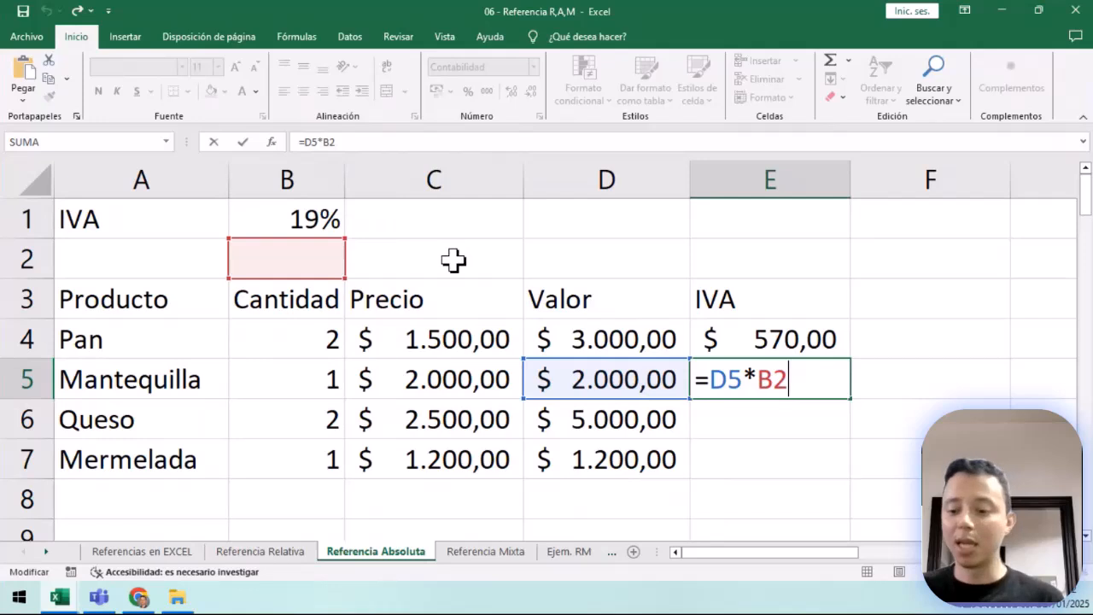
pyautogui.hotkey('ctrl', 'Return')
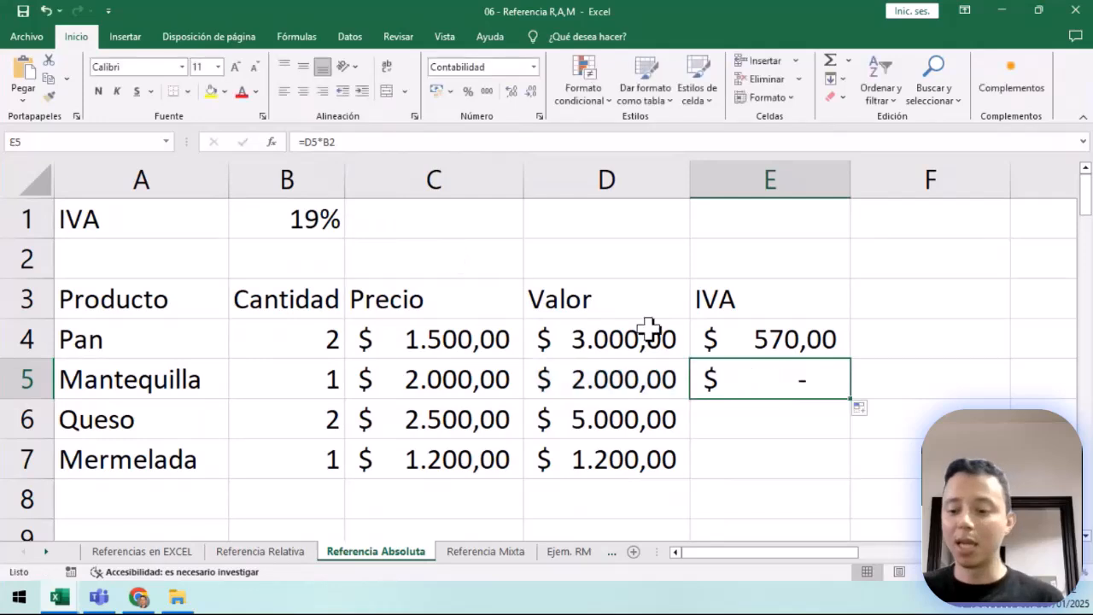
pyautogui.press('Delete')
# Fix the IVA rate in Pan's formula in E4 as =D4*$B$1 and copy it down through Mermelada in E7.
pyautogui.click(764, 341)
pyautogui.doubleClick(764, 342)
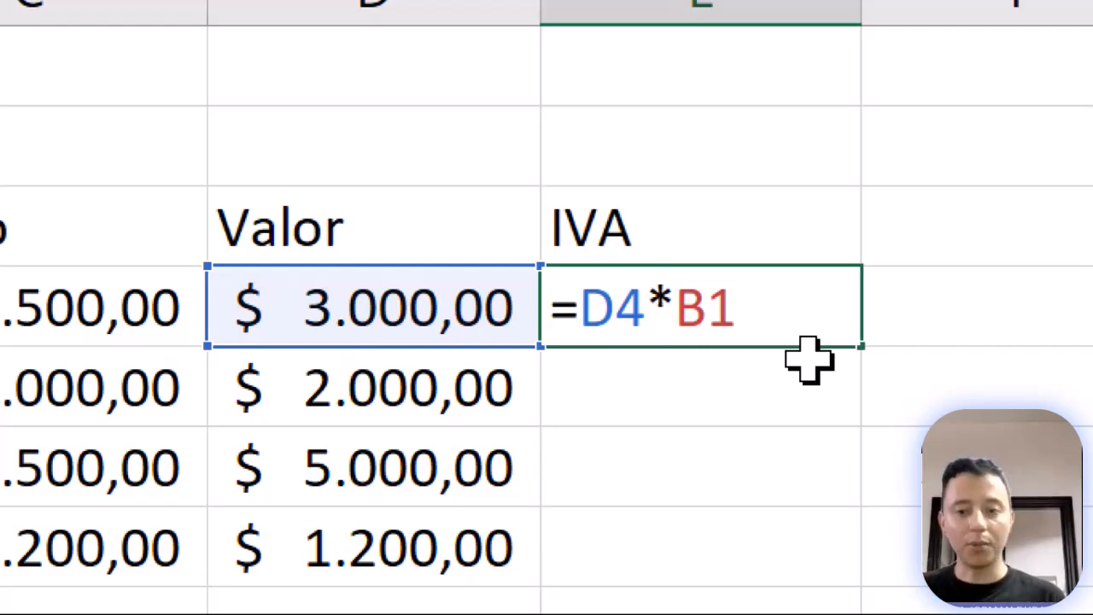
pyautogui.write('$')
pyautogui.press('Right')
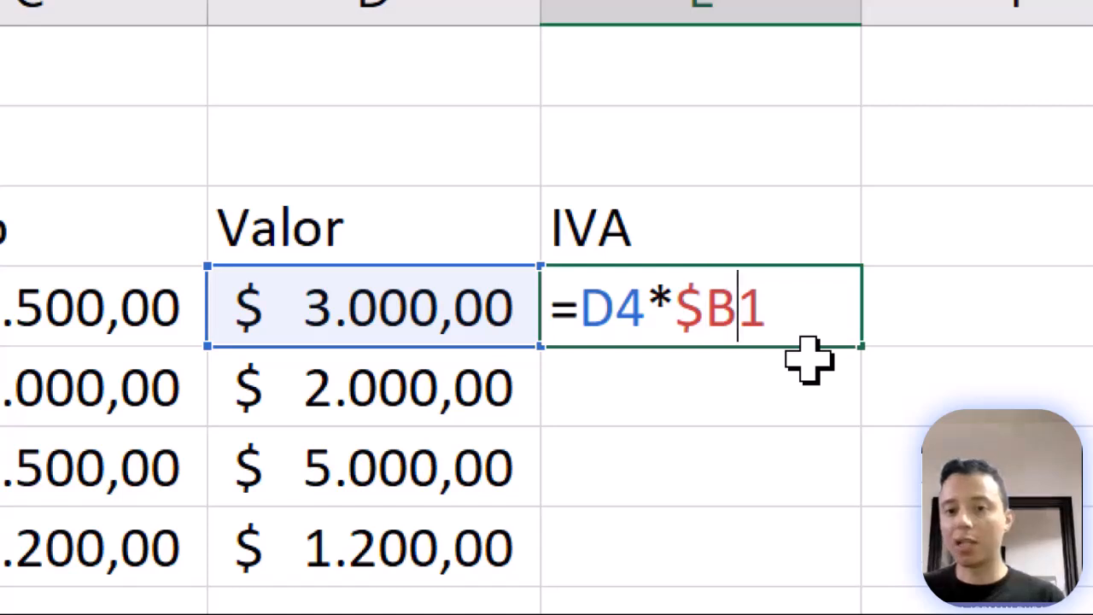
pyautogui.write('$')
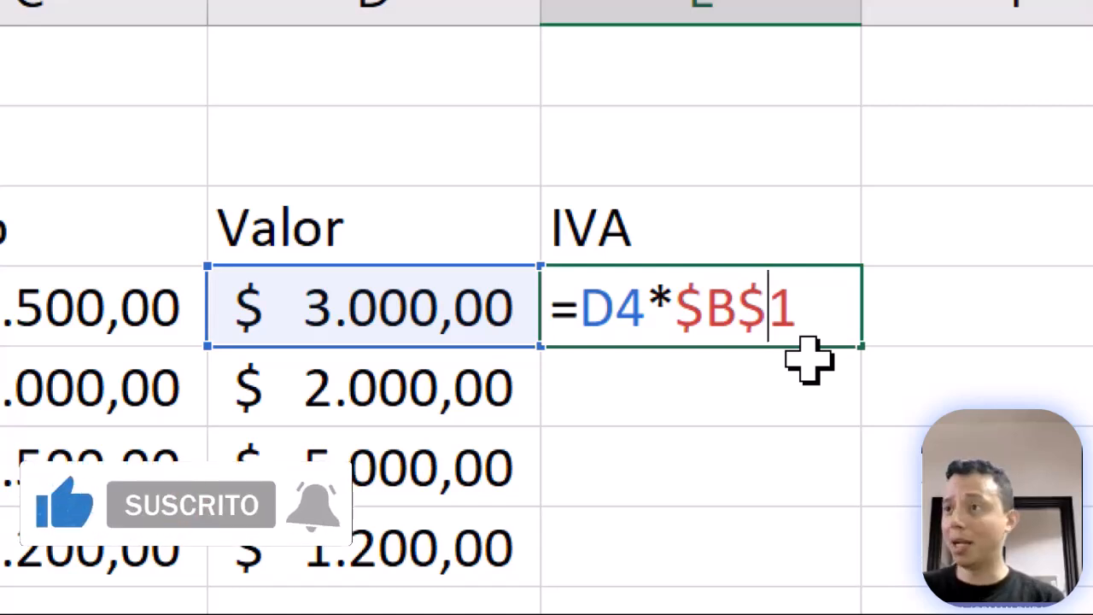
pyautogui.press('Return')
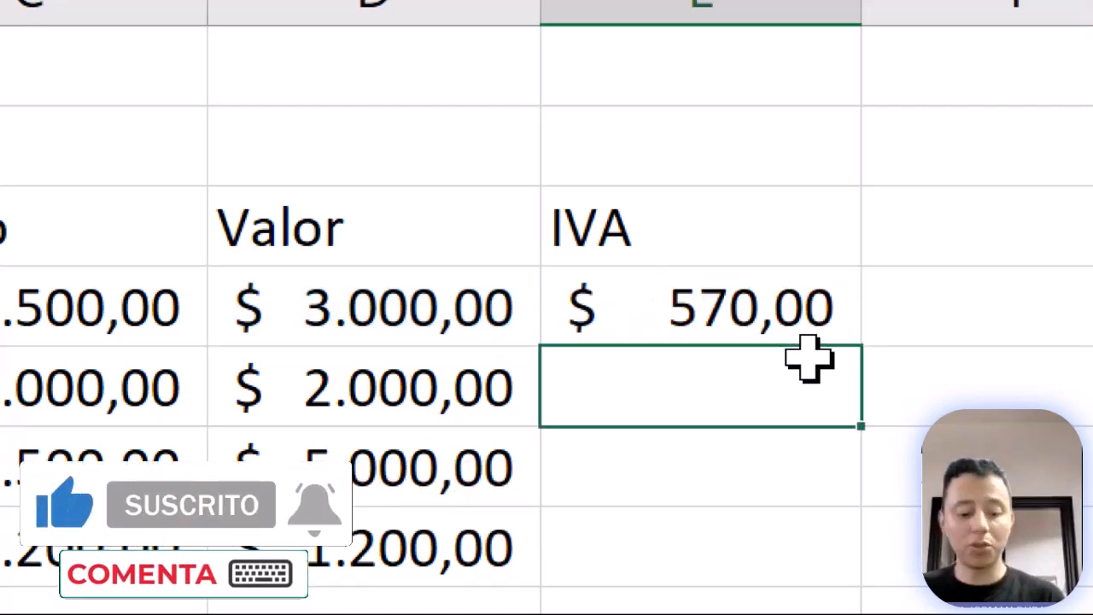
pyautogui.click(828, 337)
pyautogui.moveTo(863, 348); pyautogui.dragTo(820, 546)
# Examine the absolute reference $B$1 inside Pan's IVA formula in E4 and leave the formula as it is.
pyautogui.click(785, 281)
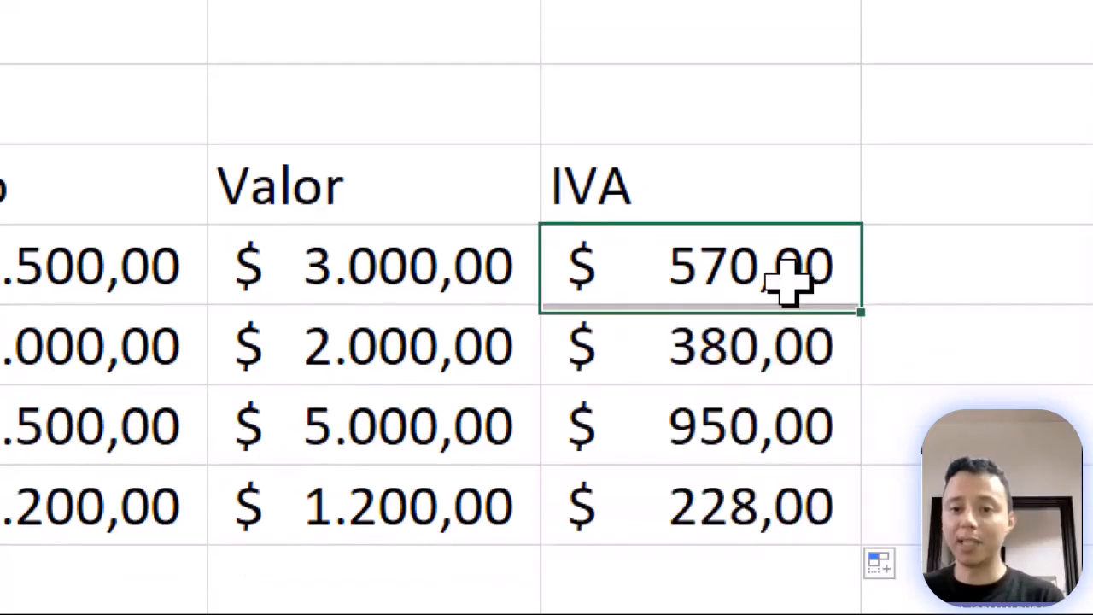
pyautogui.doubleClick(666, 261)
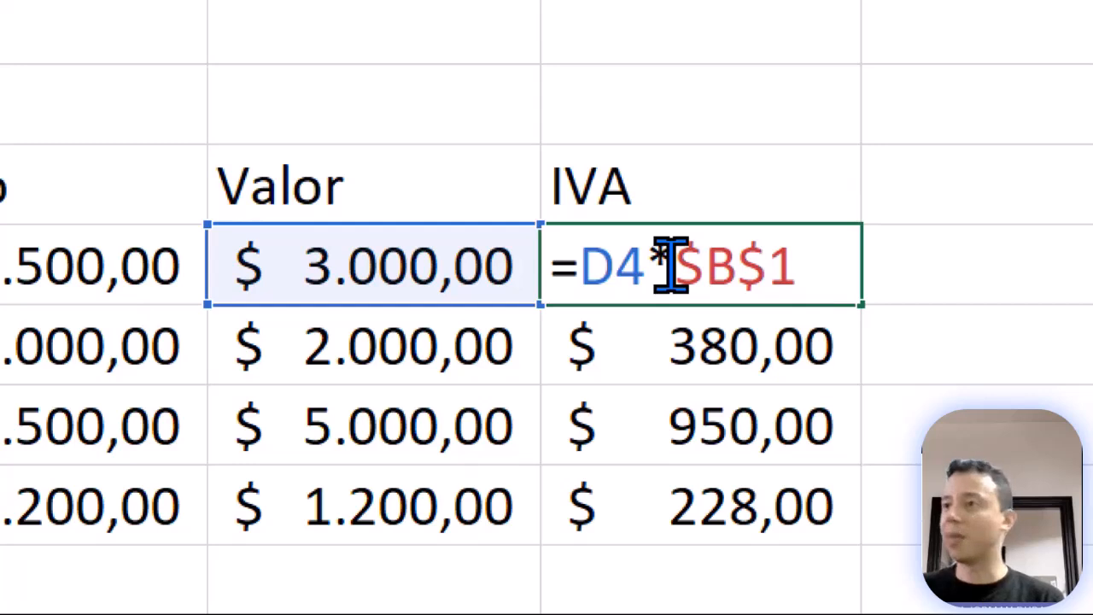
pyautogui.moveTo(672, 265); pyautogui.dragTo(803, 287)
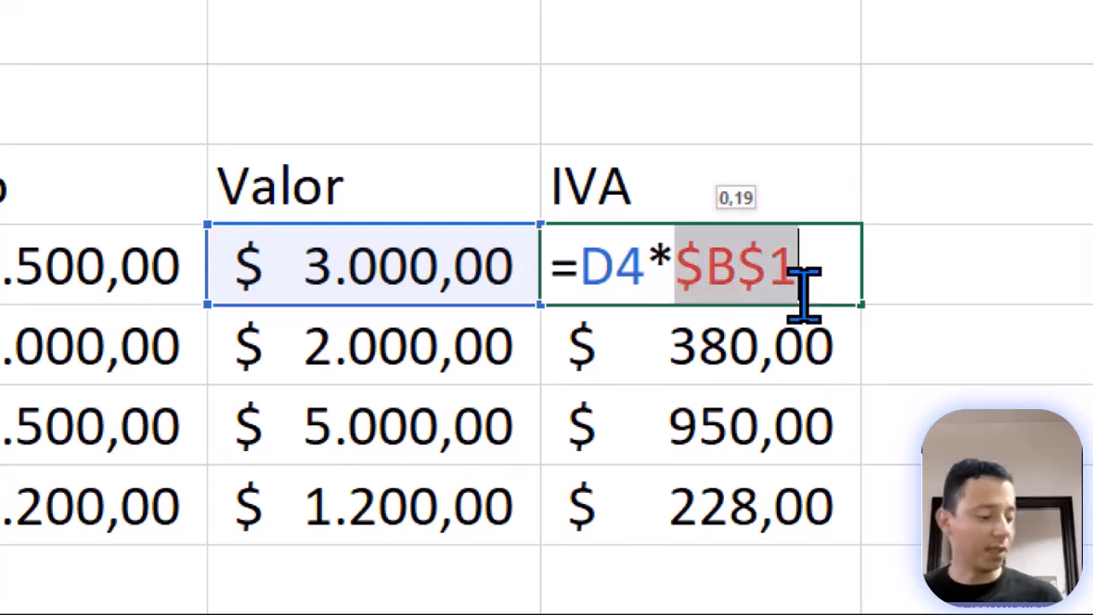
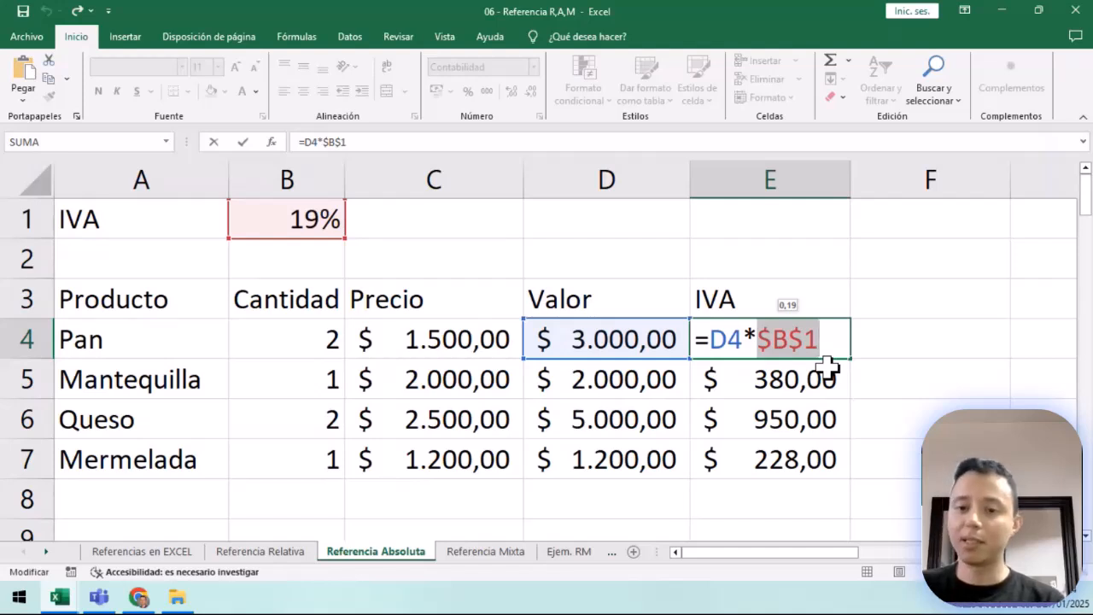
pyautogui.press('Return')
pyautogui.scroll(-1, 834, 373)
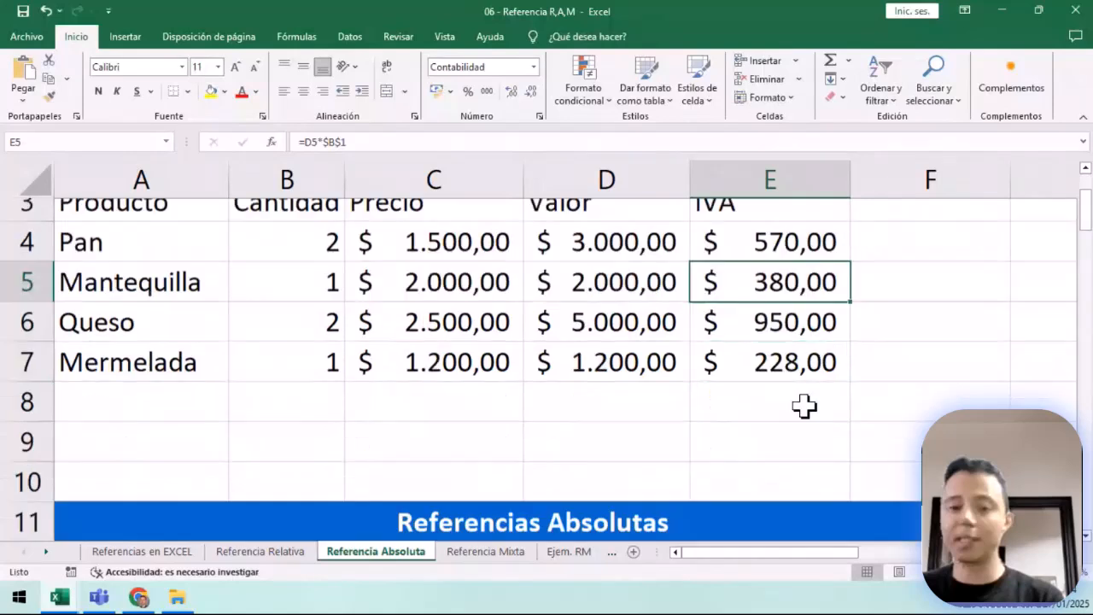
pyautogui.scroll(1, 531, 482)
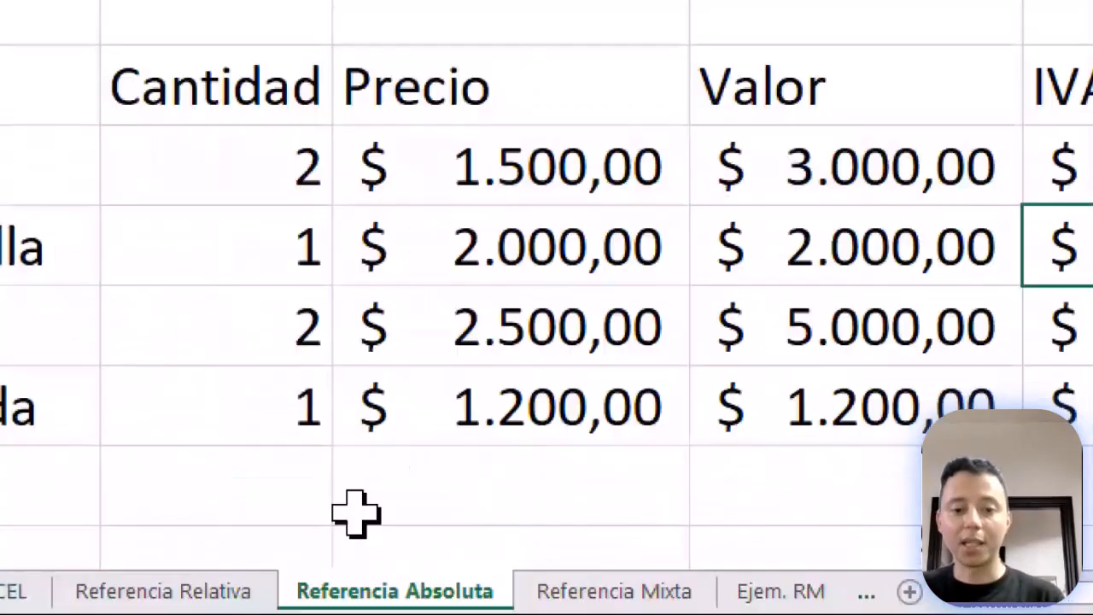
# Build the practice sum =C7+D6+D5+C5+C4+D4 in C8, below the Precio values.
pyautogui.click(369, 496)
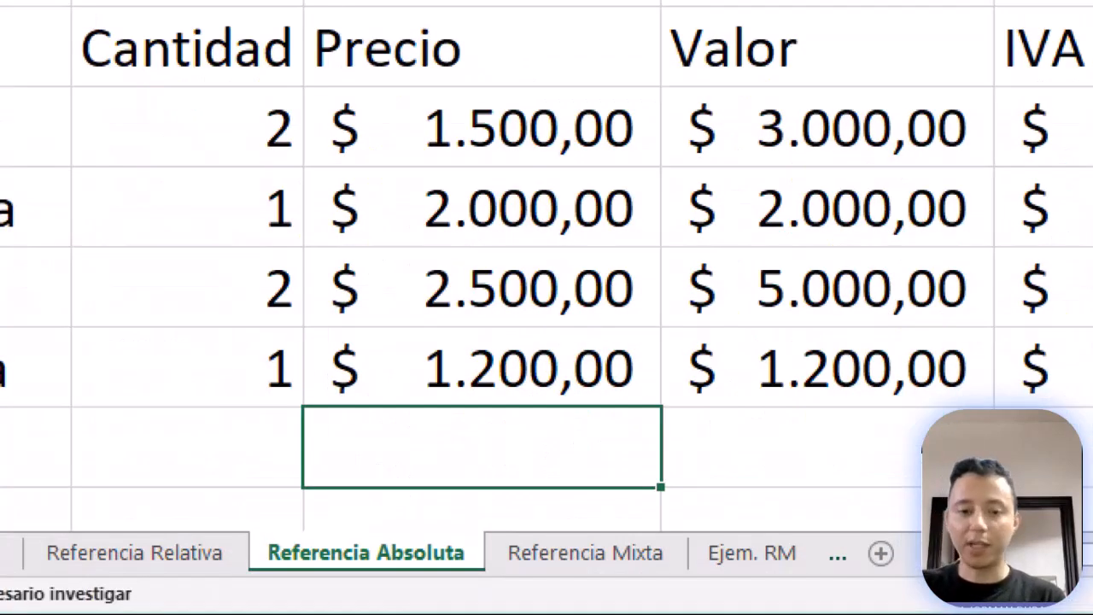
pyautogui.write('=')
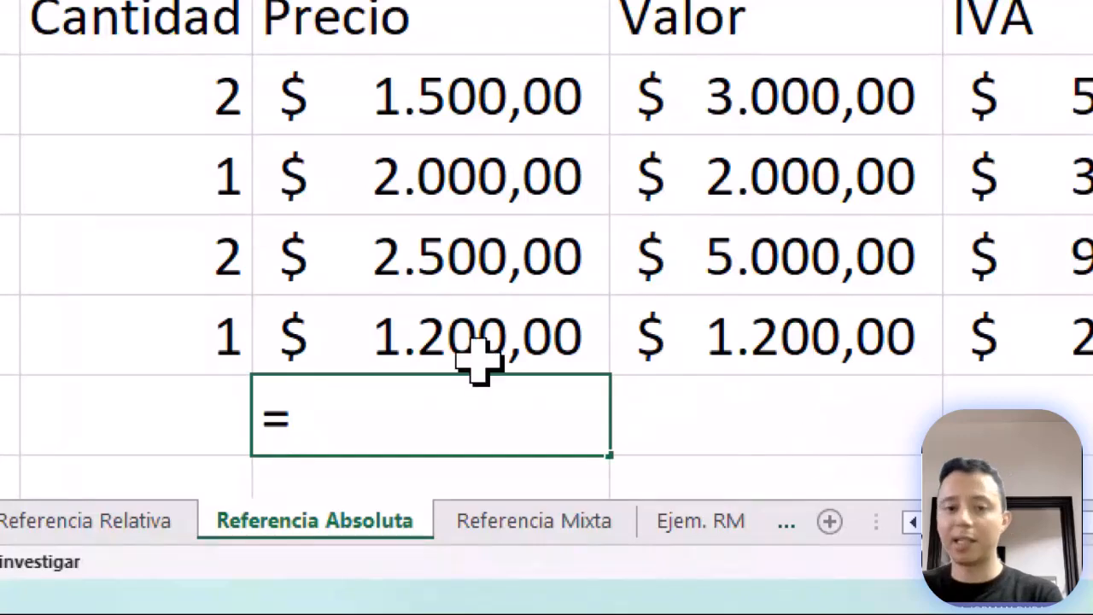
pyautogui.click(472, 354)
pyautogui.write('+')
pyautogui.click(641, 239)
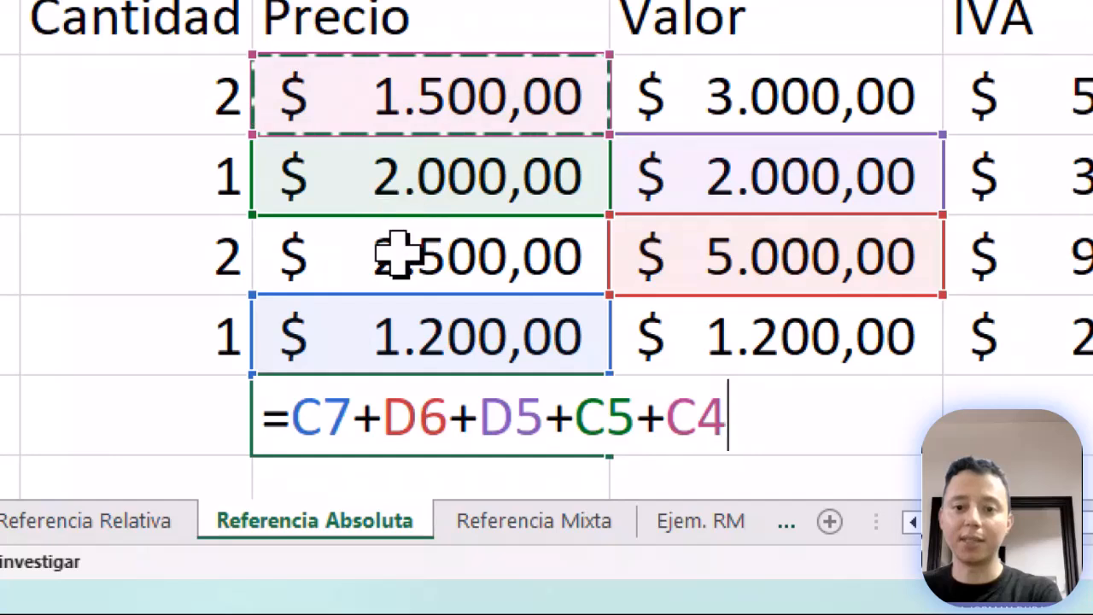
pyautogui.write('+')
pyautogui.click(402, 251)
pyautogui.click(687, 77)
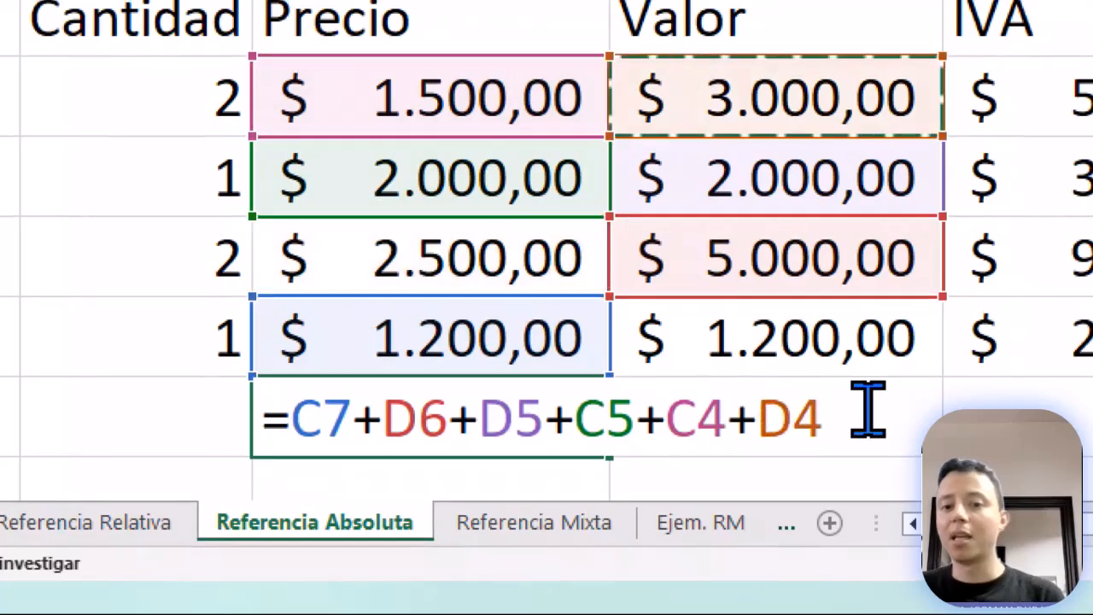
# Try making C7, D6 and D5 absolute in the C8 formula by adding their dollar signs individually.
pyautogui.moveTo(879, 419); pyautogui.dragTo(295, 419)
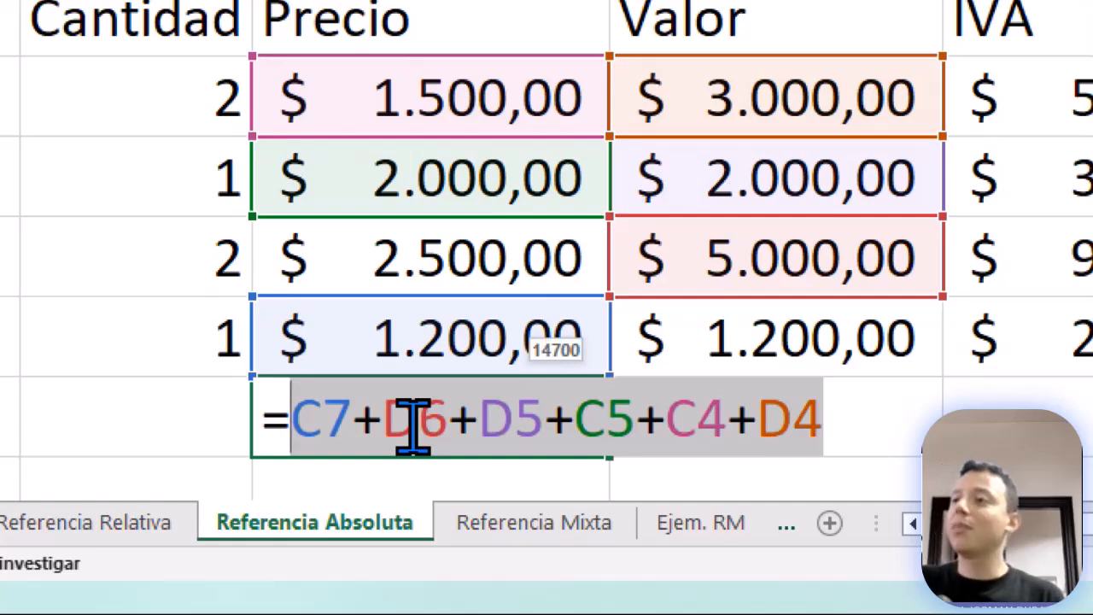
pyautogui.click(341, 425)
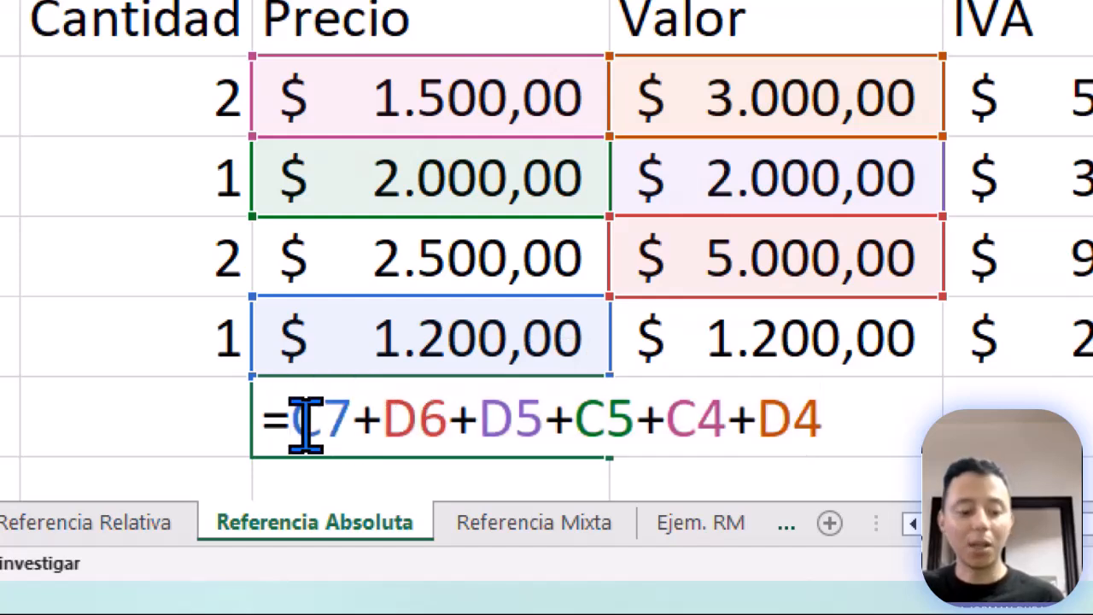
pyautogui.write('$')
pyautogui.click(349, 419)
pyautogui.write('$')
pyautogui.click(443, 419)
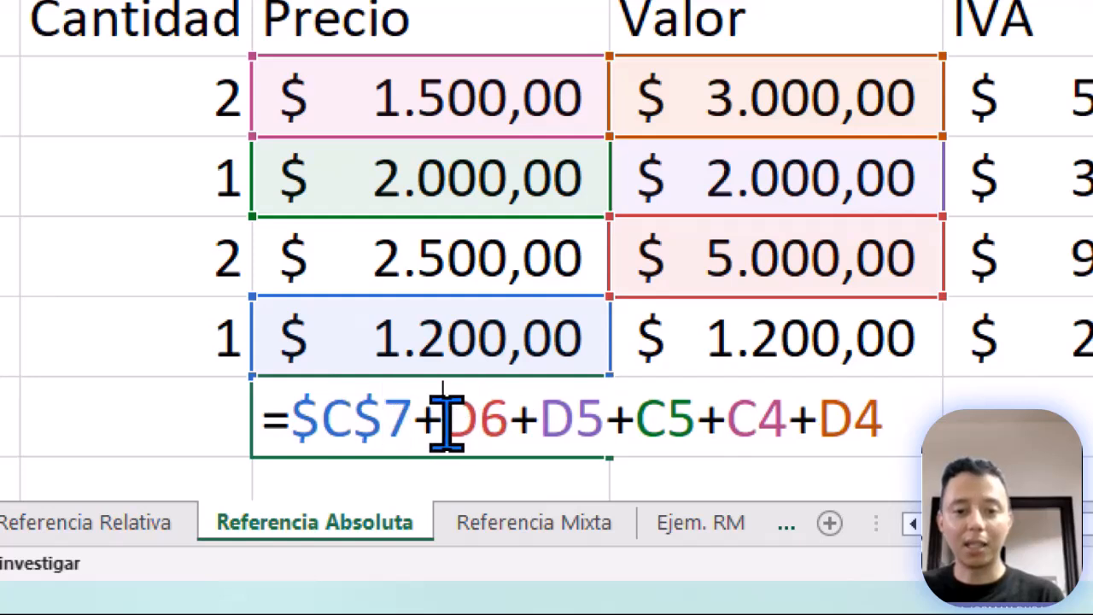
pyautogui.write('$')
pyautogui.click(512, 419)
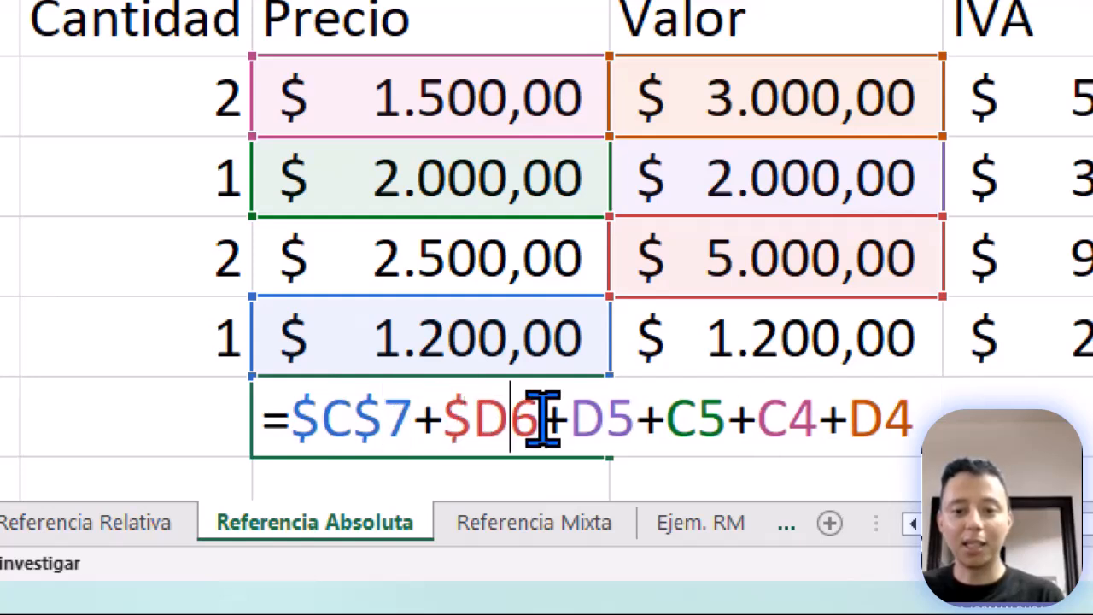
pyautogui.write('$')
pyautogui.click(601, 419)
pyautogui.write('$')
pyautogui.click(669, 423)
pyautogui.write('$')
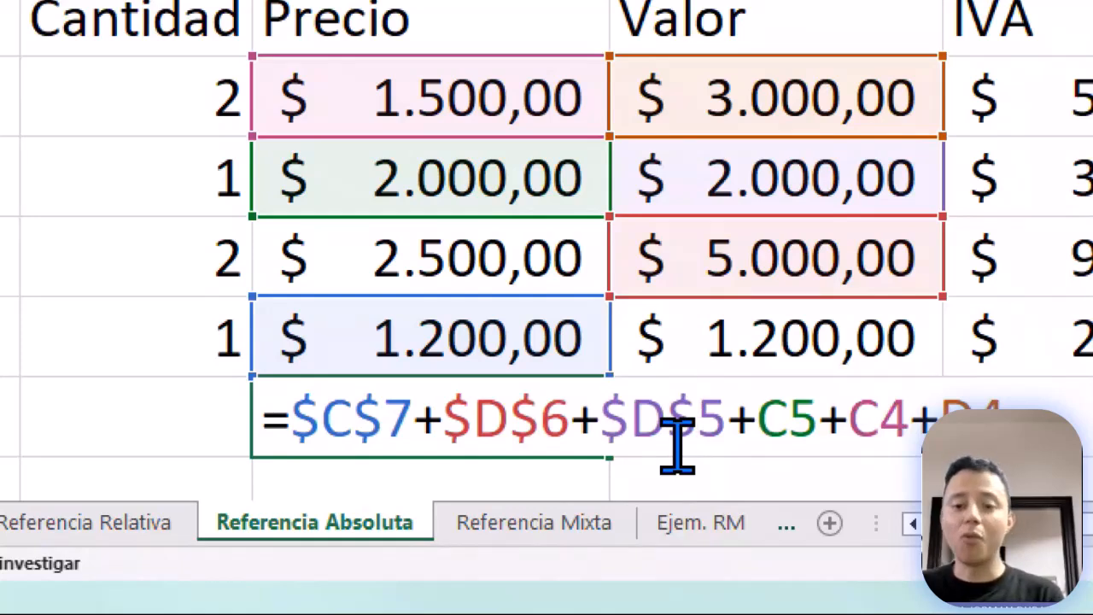
# Remove the dollar signs from the D5, D6 and C7 references in the C8 formula.
pyautogui.press('BackSpace')
pyautogui.click(636, 422)
pyautogui.press('BackSpace')
pyautogui.click(541, 426)
pyautogui.press('BackSpace')
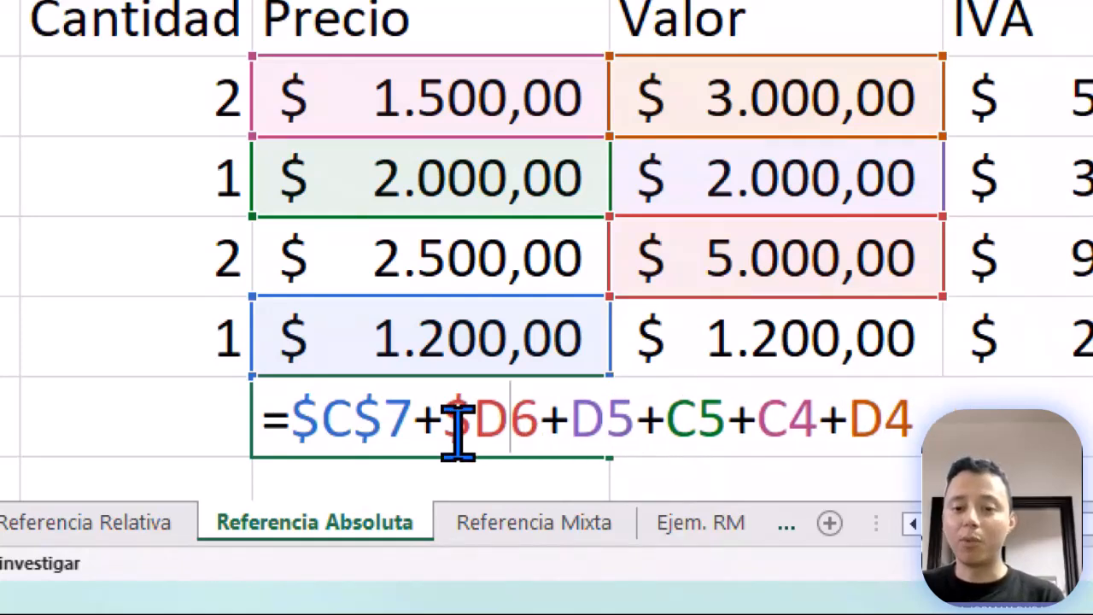
pyautogui.click(464, 423)
pyautogui.press('BackSpace')
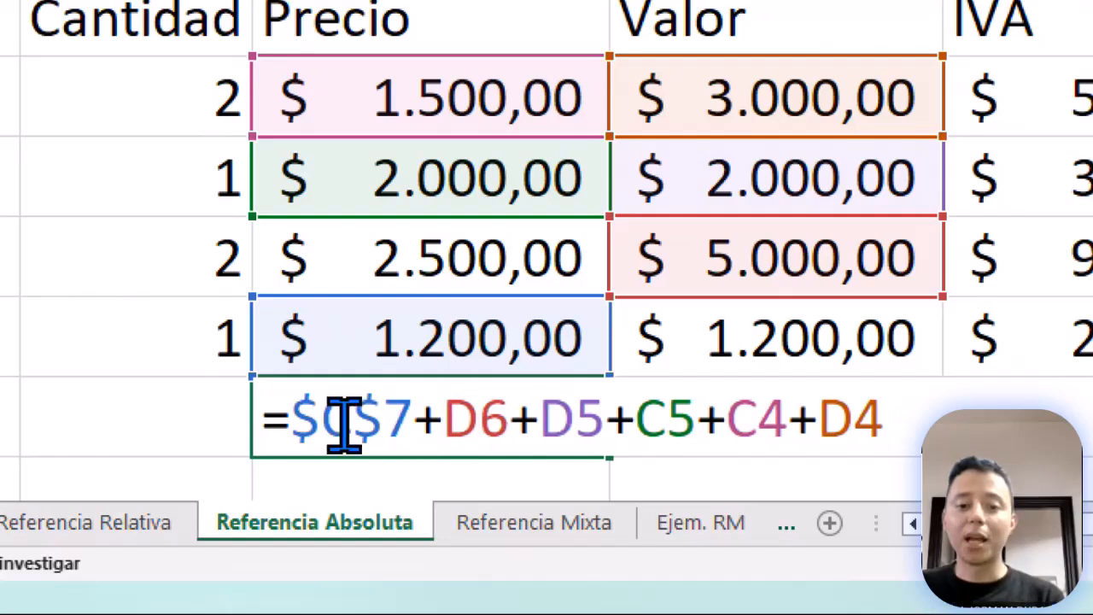
pyautogui.click(344, 423)
pyautogui.press('Delete')
pyautogui.click(330, 423)
pyautogui.press('BackSpace')
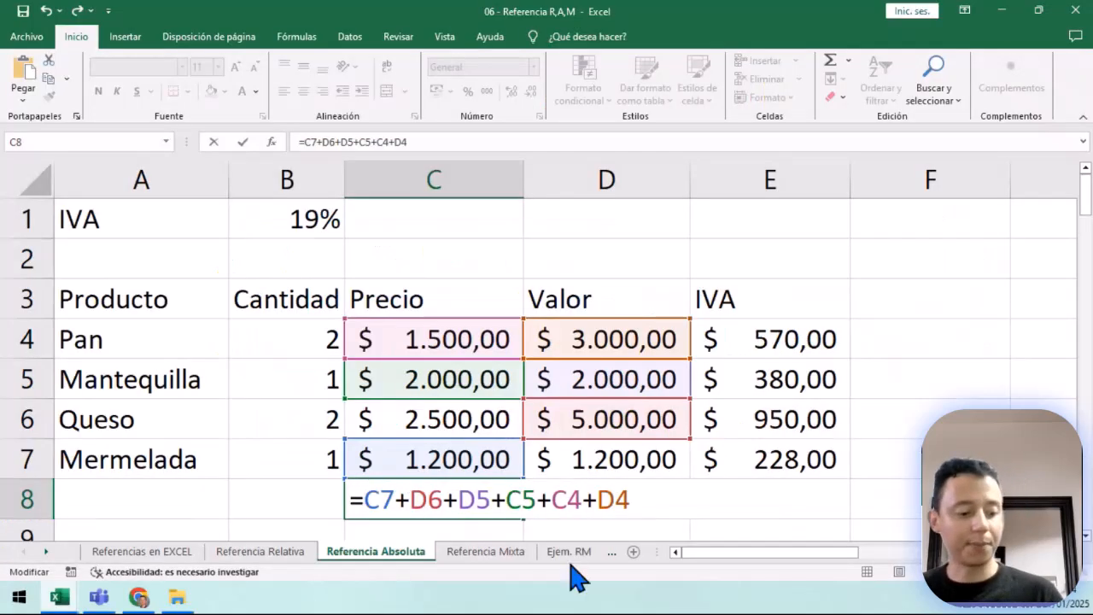
# Point out the F4 key on the keyboard image in Chrome and return to the Excel workbook.
pyautogui.press('super')
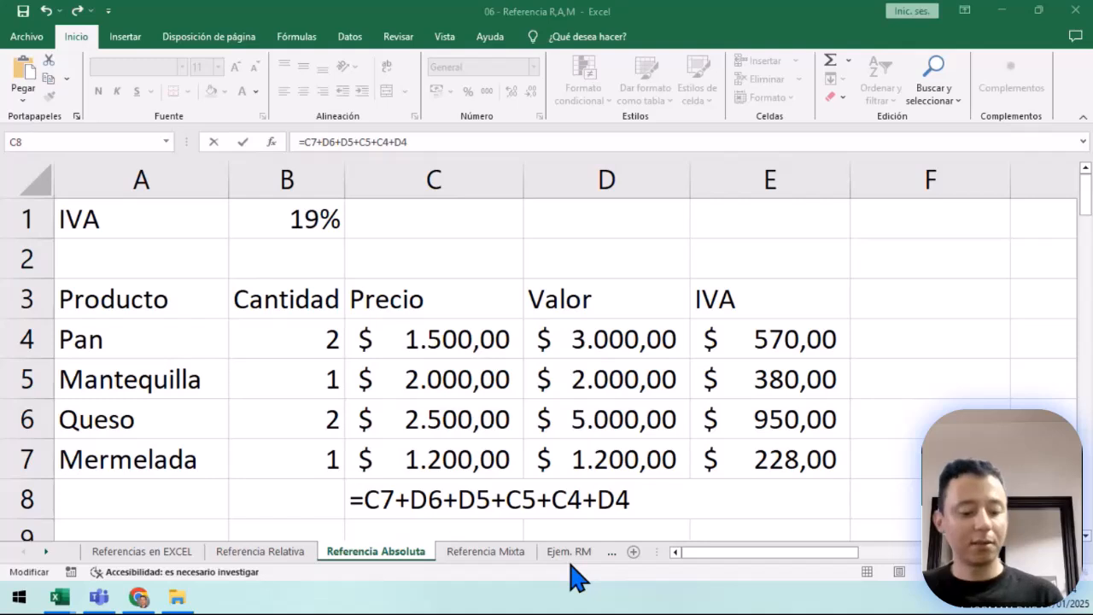
pyautogui.hotkey('alt', 'Tab')
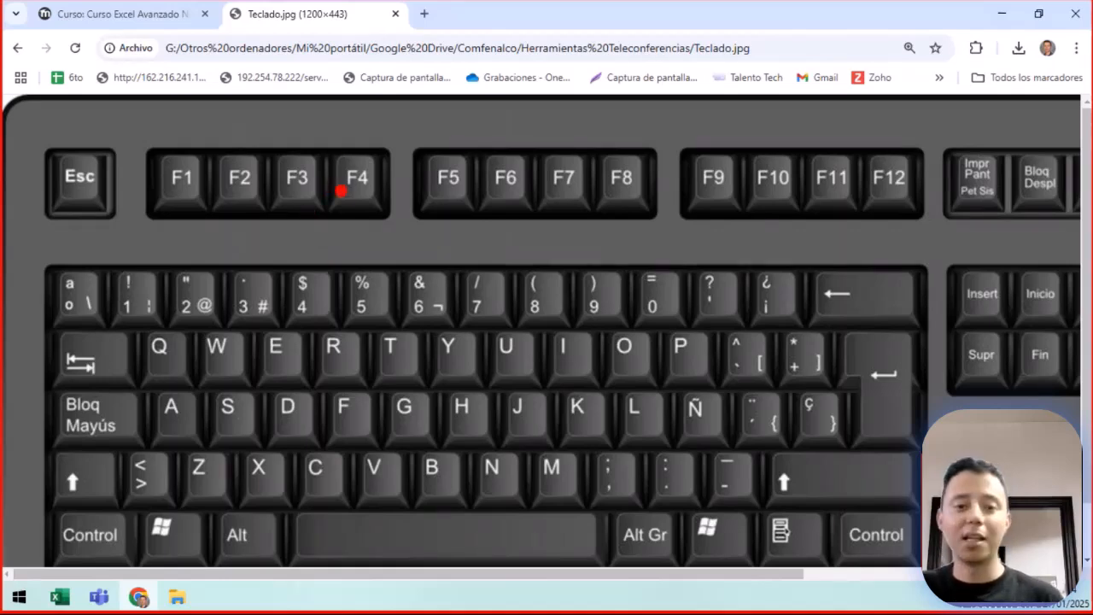
pyautogui.moveTo(317, 144); pyautogui.dragTo(480, 333)
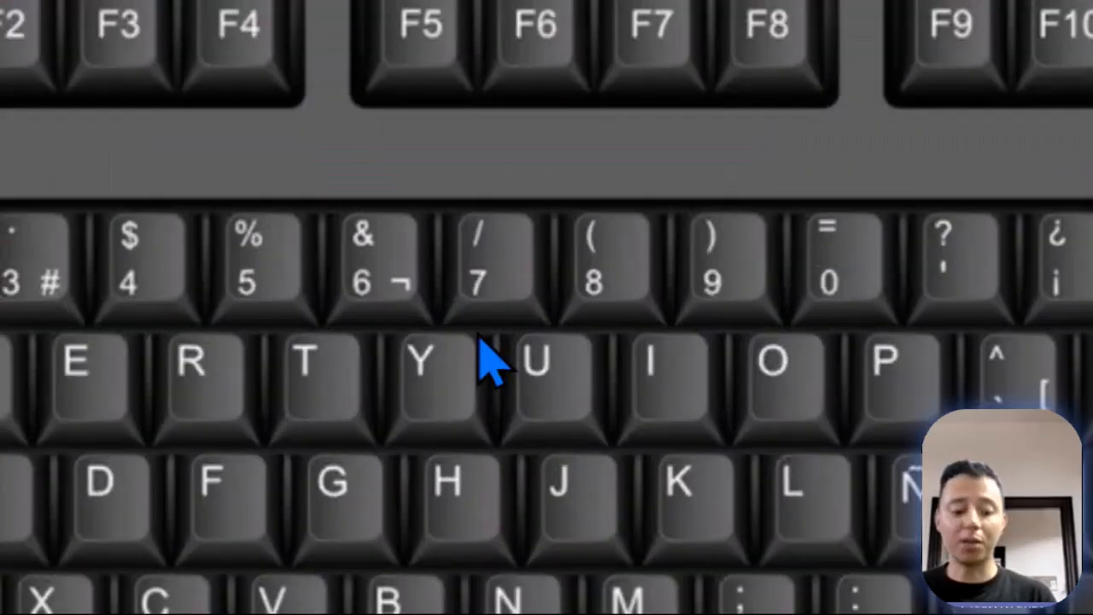
pyautogui.hotkey('alt', 'Tab')
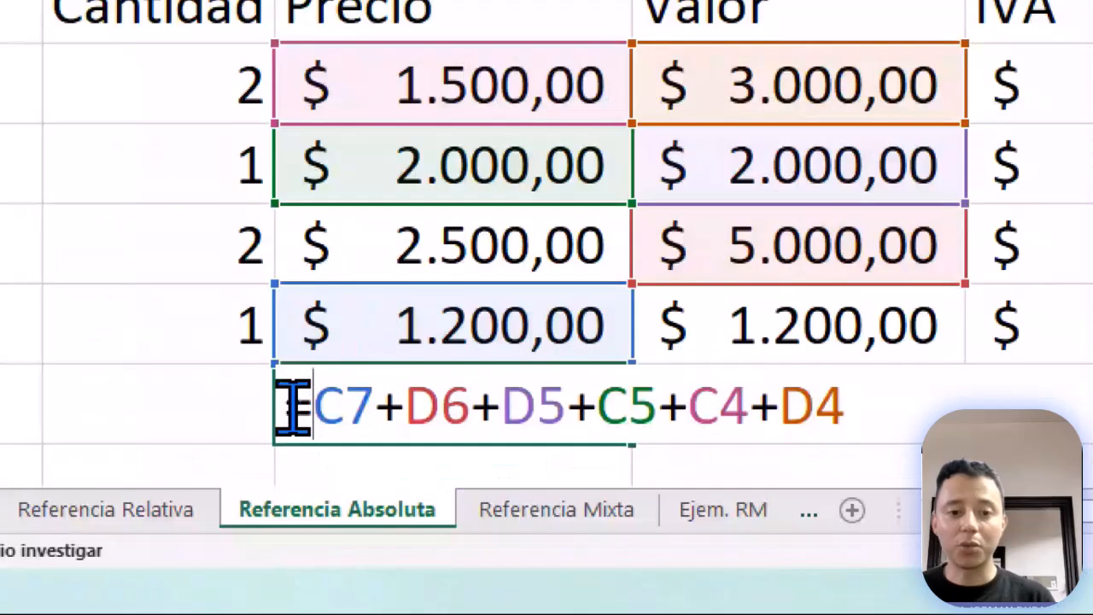
# Convert all six references of the C8 formula to absolute ones at once, from $C$7 through $D$4.
pyautogui.click(871, 402)
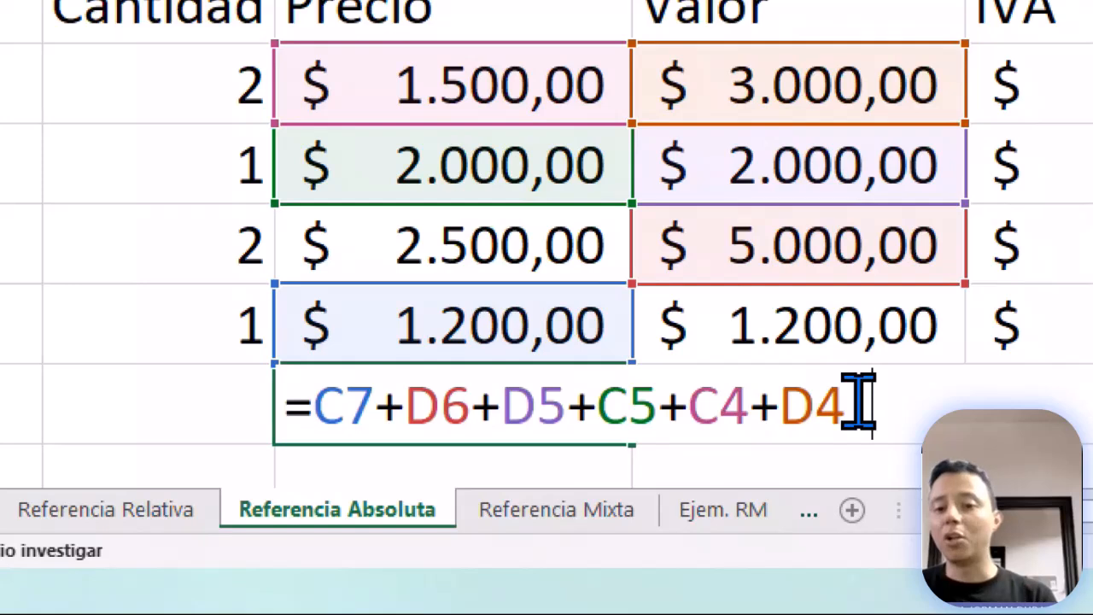
pyautogui.moveTo(857, 404); pyautogui.dragTo(317, 407)
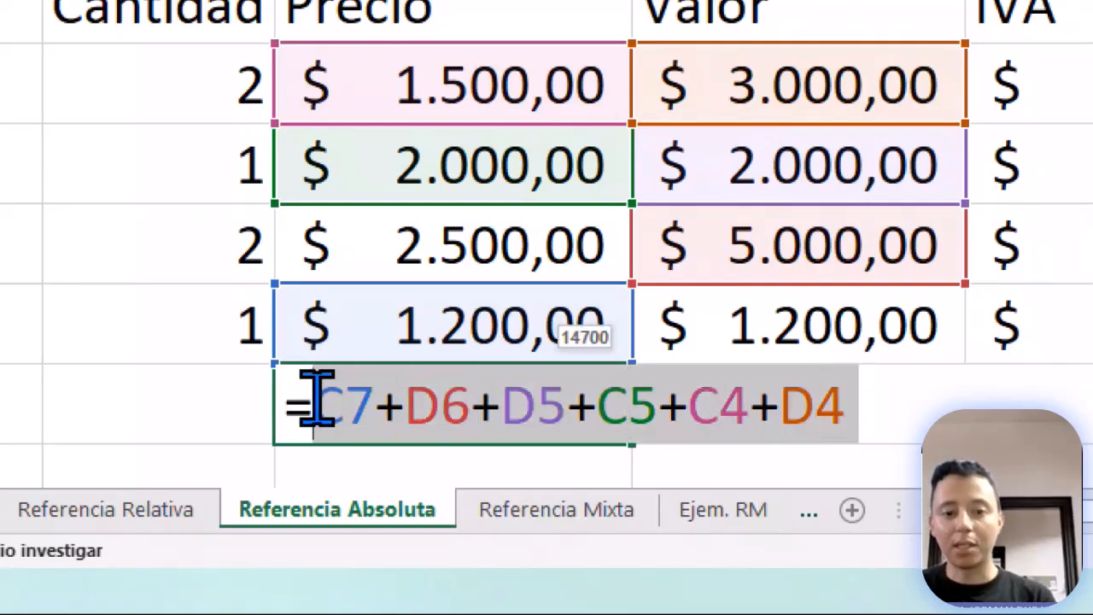
pyautogui.press('F4')
pyautogui.hscroll(3, 853, 393)
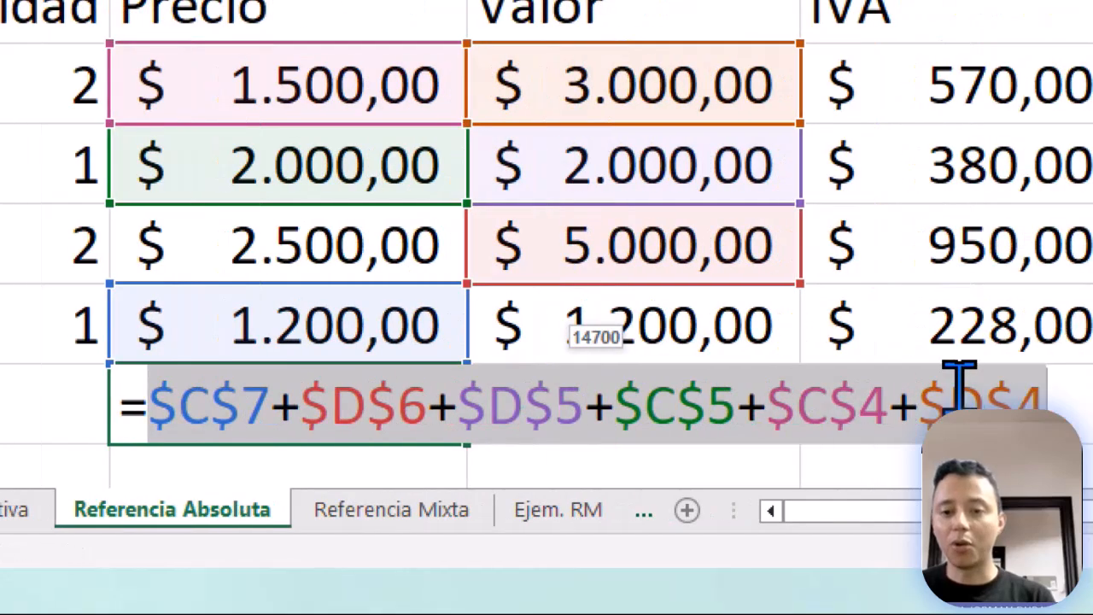
pyautogui.hscroll(2, 958, 384)
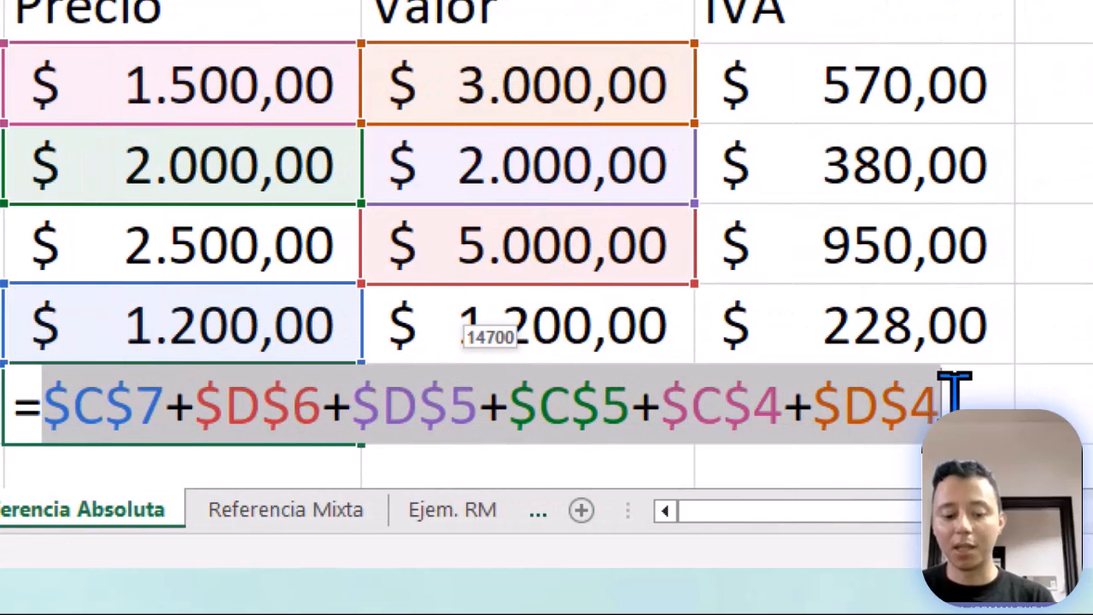
# Cycle all the C8 formula's references through fixed row, fixed column and back to fully relative.
pyautogui.press('F4')
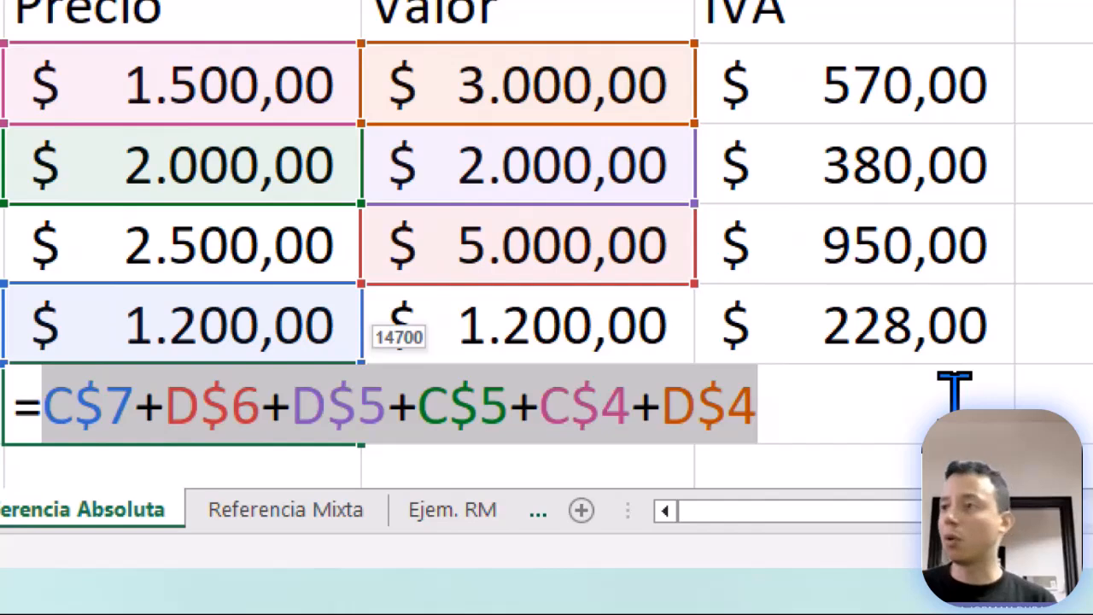
pyautogui.press('F4')
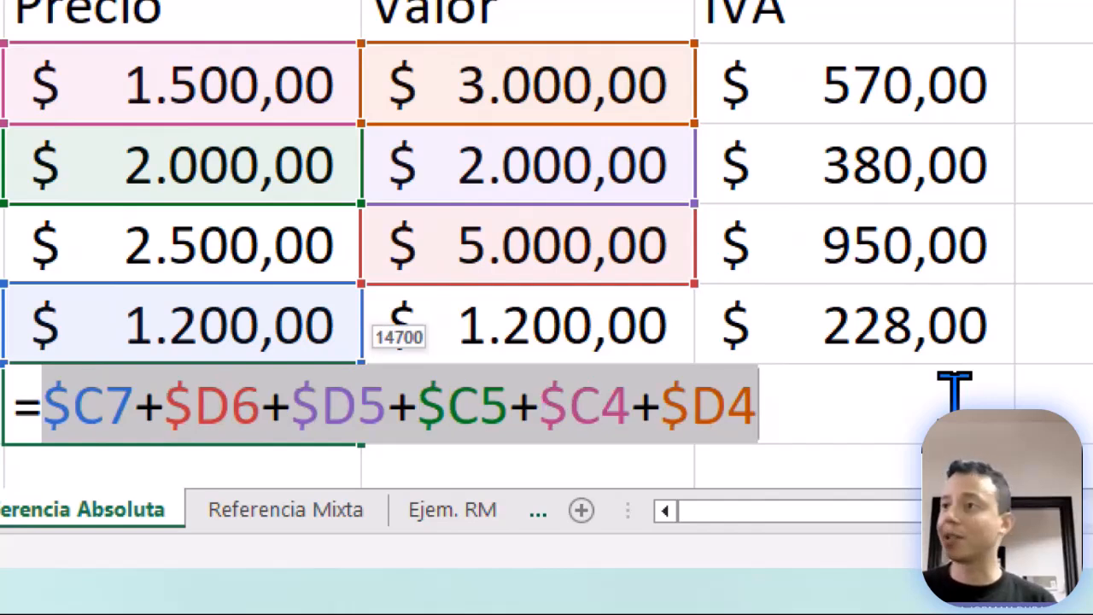
pyautogui.press('F4')
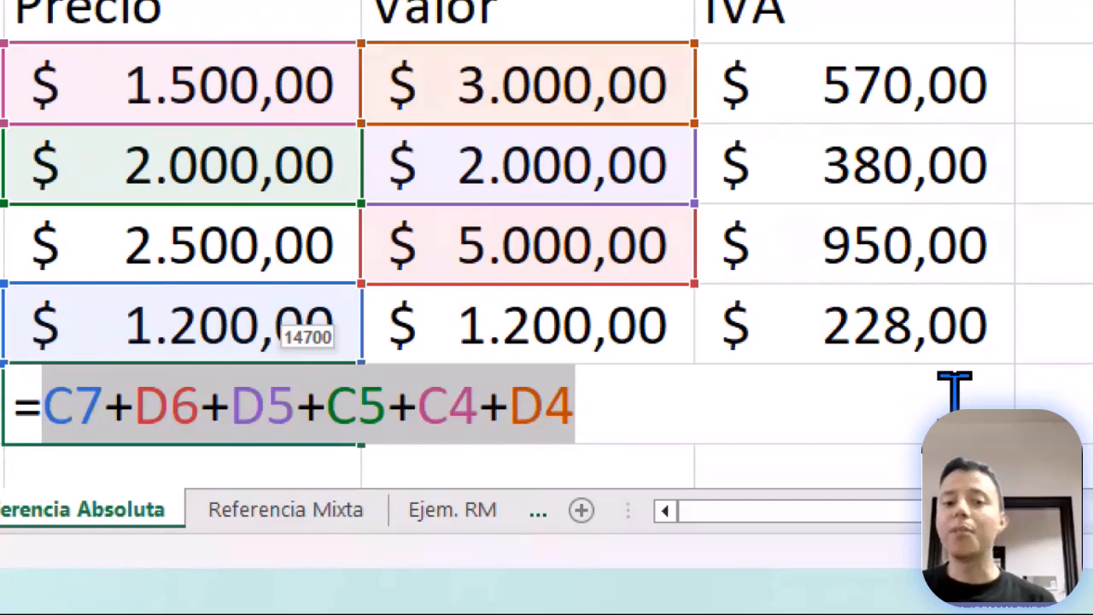
# Make only the last two references of the C8 formula absolute, as $C$4+$D$4.
pyautogui.click(584, 413)
pyautogui.moveTo(583, 412); pyautogui.dragTo(419, 418)
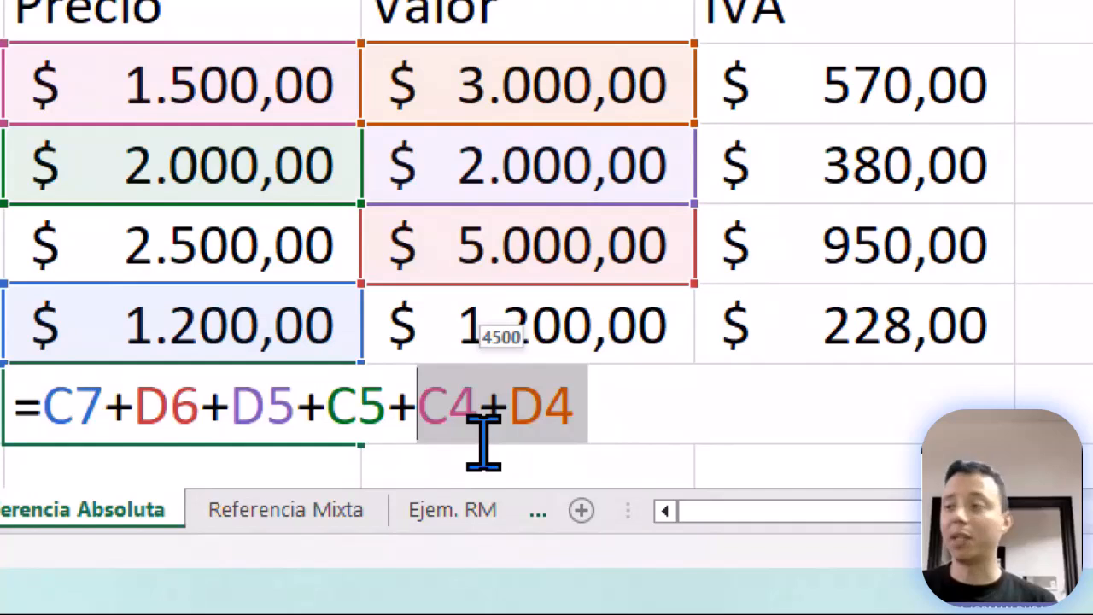
pyautogui.press('F4')
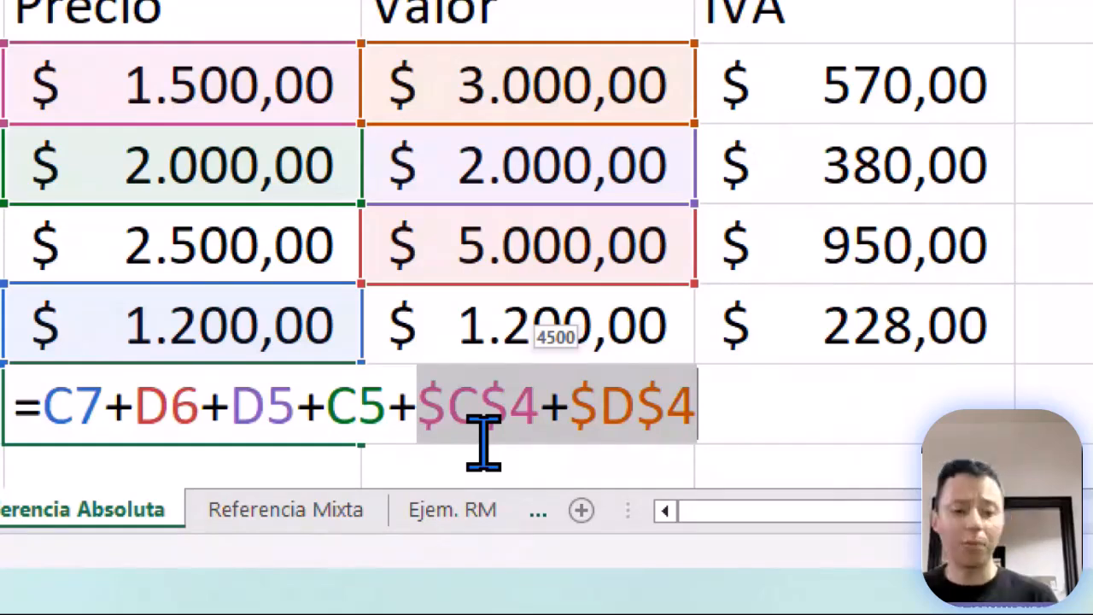
# Discard the practice formula in C8 and review the absolute reference notation down to the country table example.
pyautogui.press('Escape')
pyautogui.scroll(-2, 547, 373)
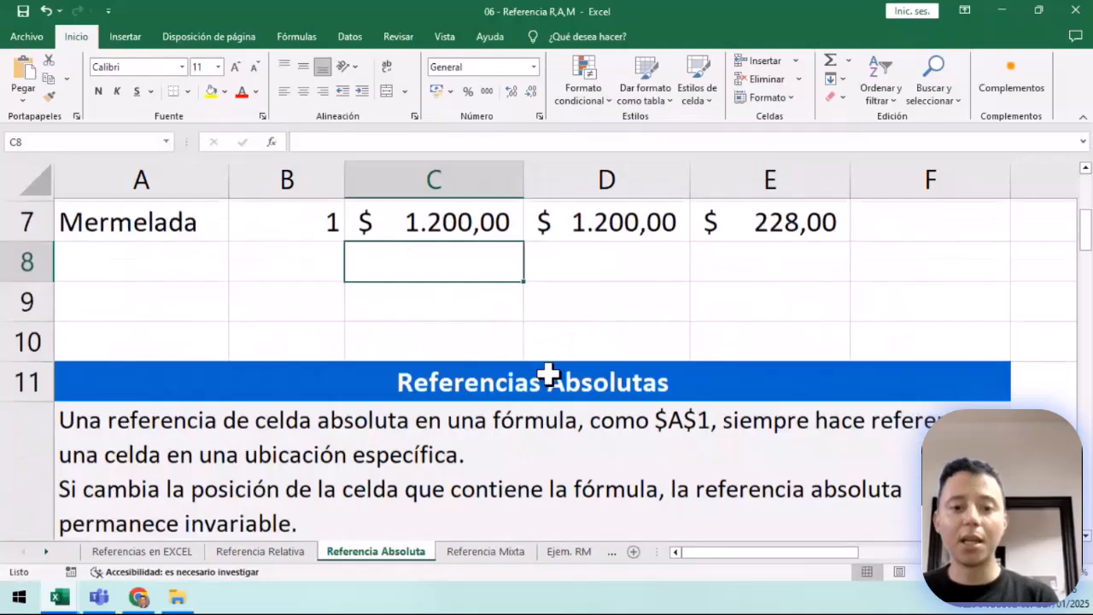
pyautogui.scroll(-3, 548, 375)
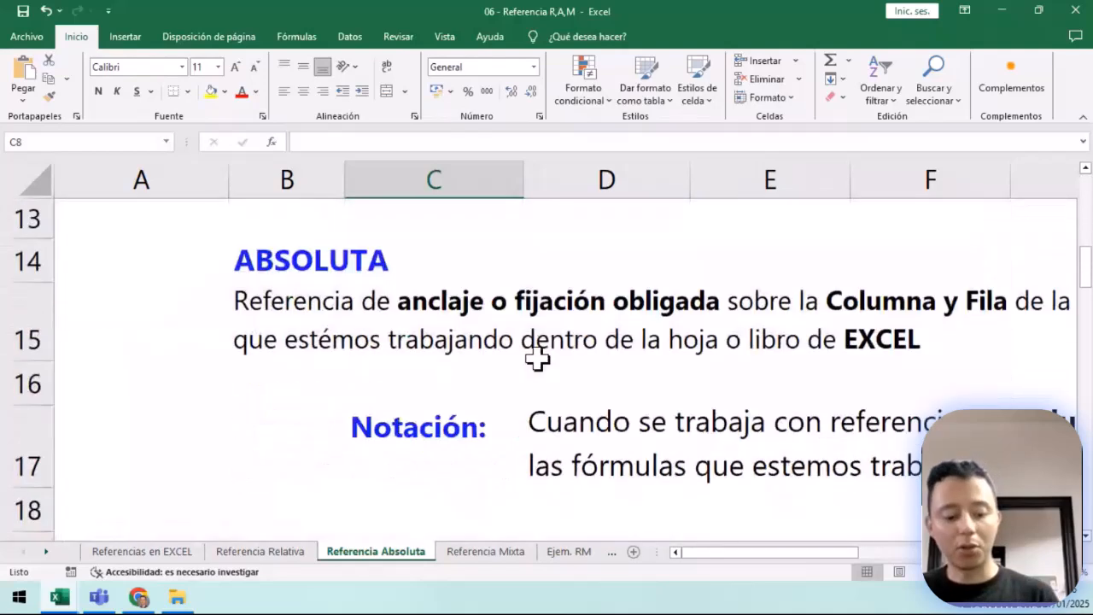
pyautogui.keyDown('ctrl'); pyautogui.scroll(-1, 543, 352); pyautogui.keyUp('ctrl')
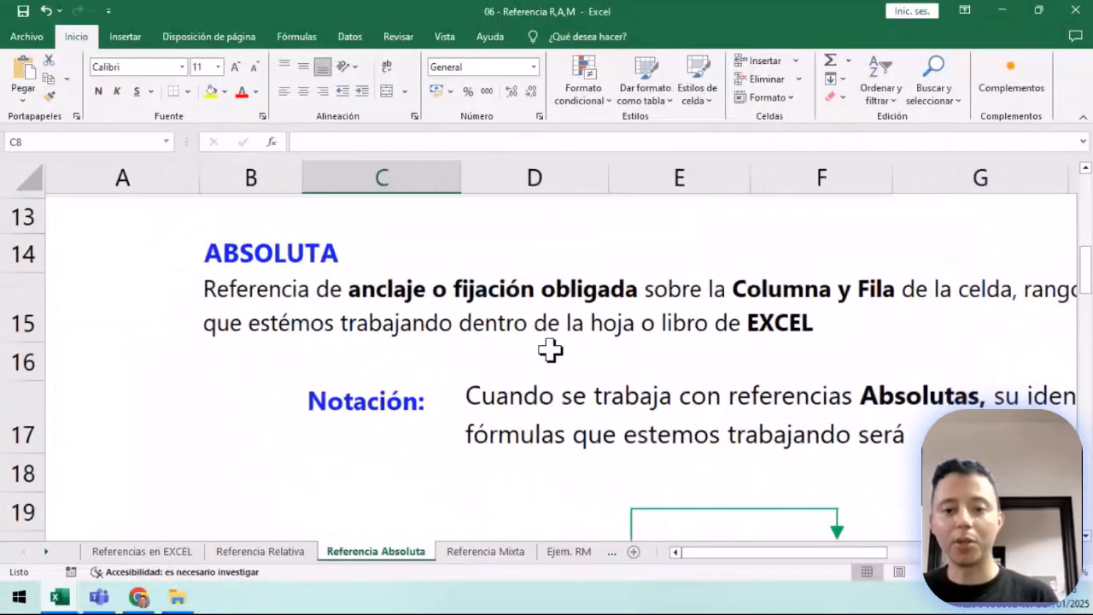
pyautogui.scroll(-4, 549, 350)
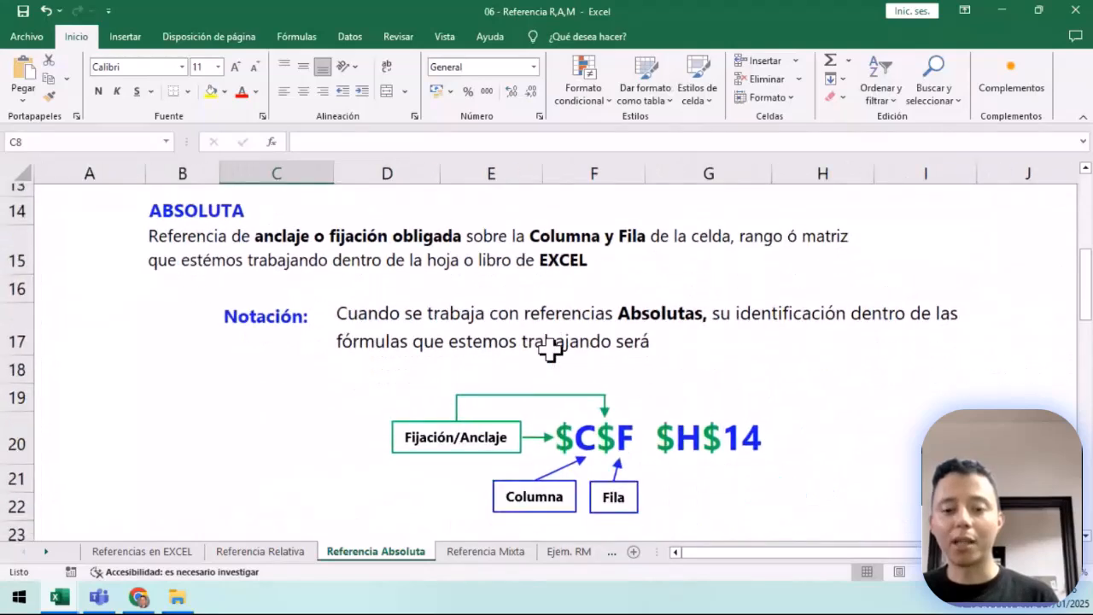
pyautogui.scroll(-5, 549, 349)
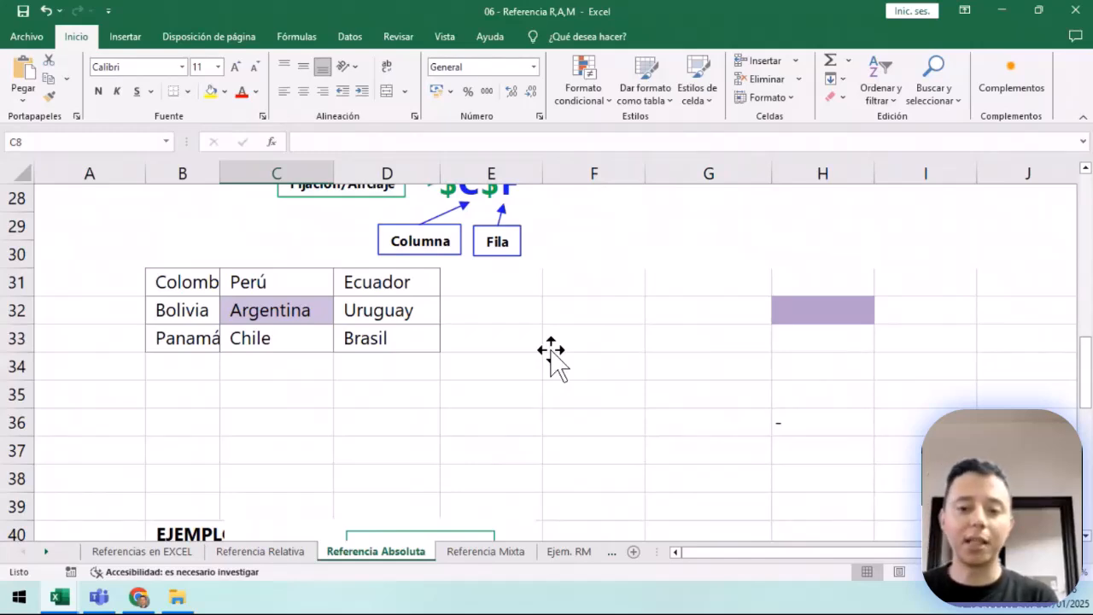
pyautogui.scroll(1, 550, 350)
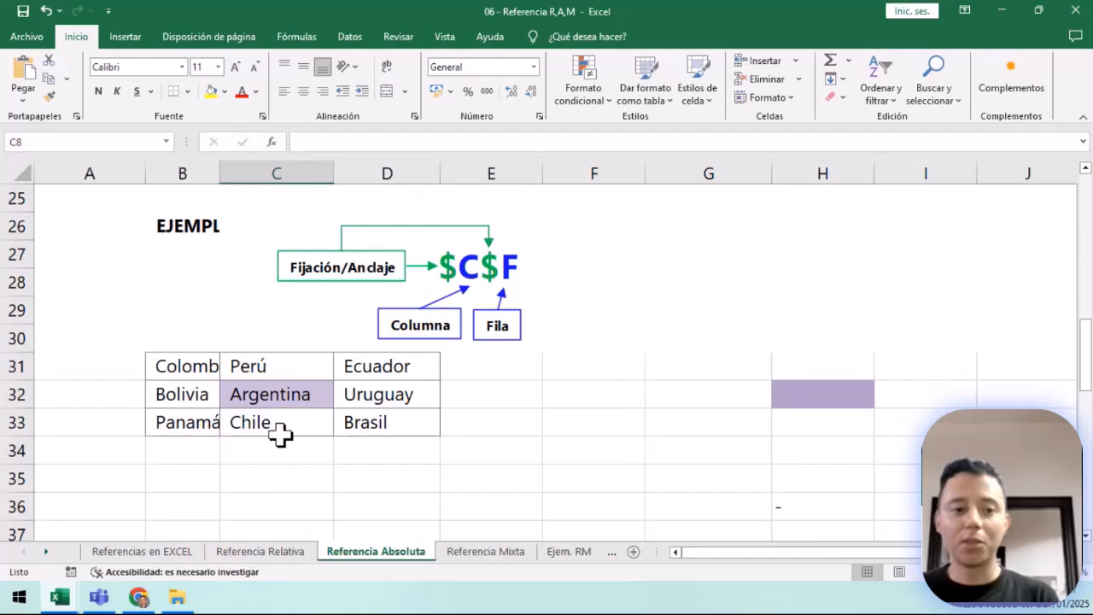
# Enter =$C$32 in the shaded cell H32 as an absolute reference to the Argentina cell.
pyautogui.click(4, 394)
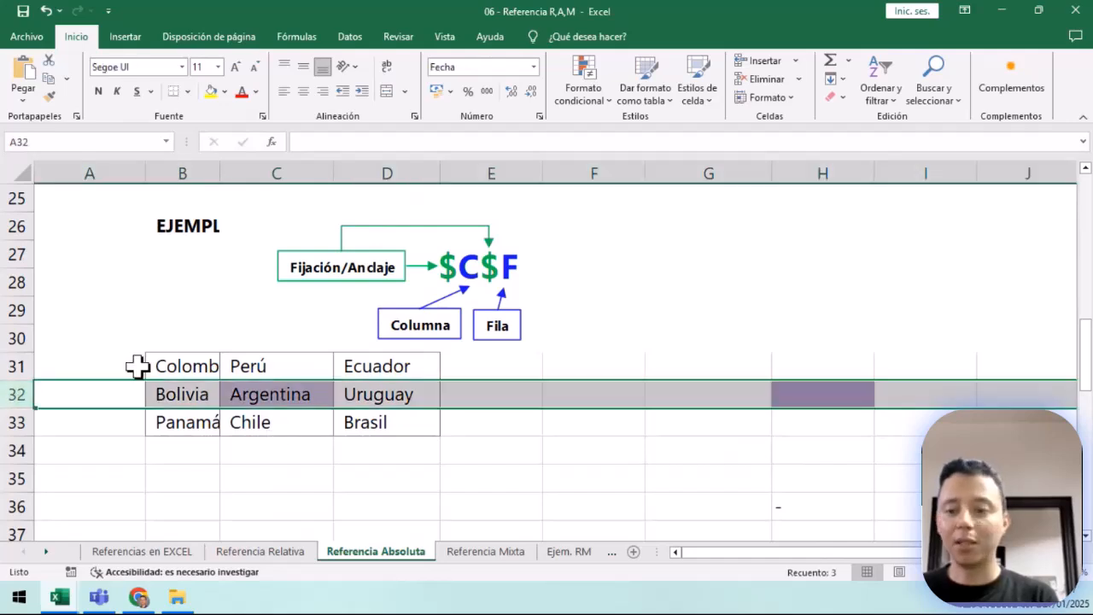
pyautogui.click(836, 394)
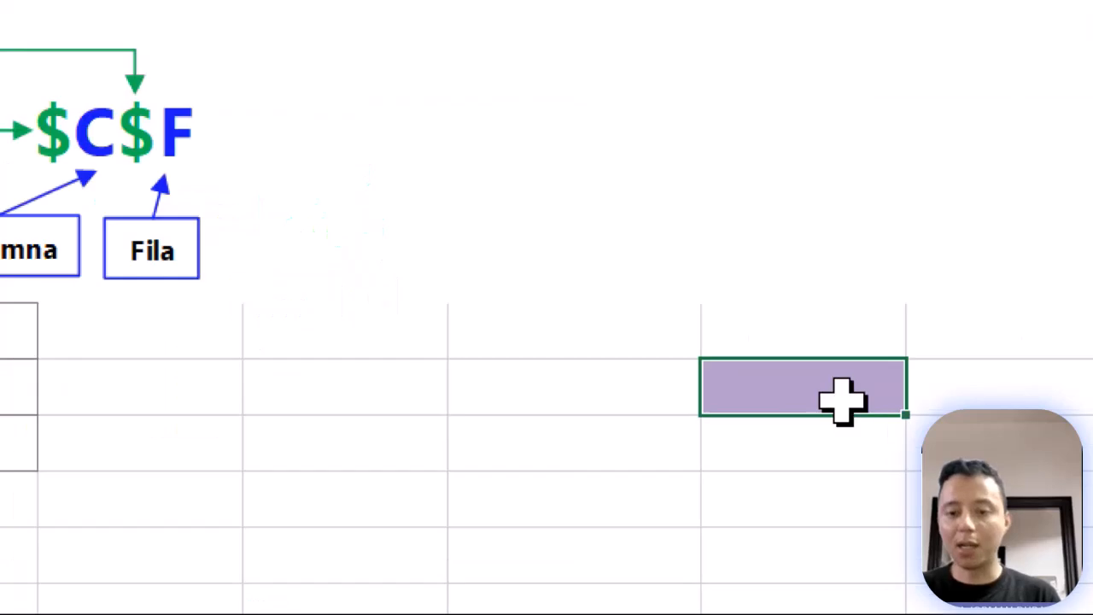
pyautogui.write('=')
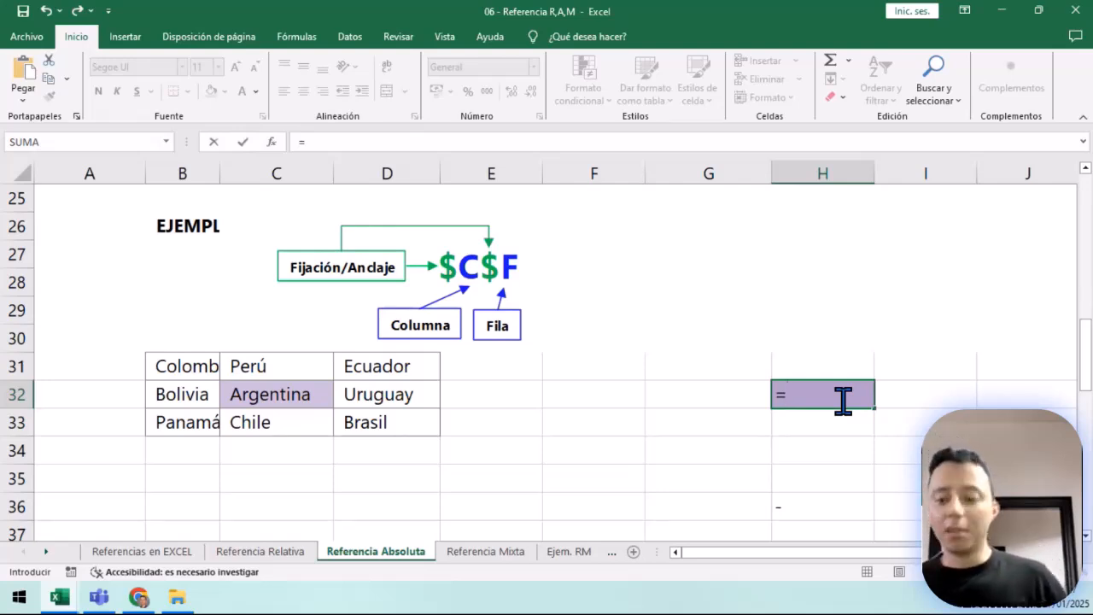
pyautogui.click(842, 400)
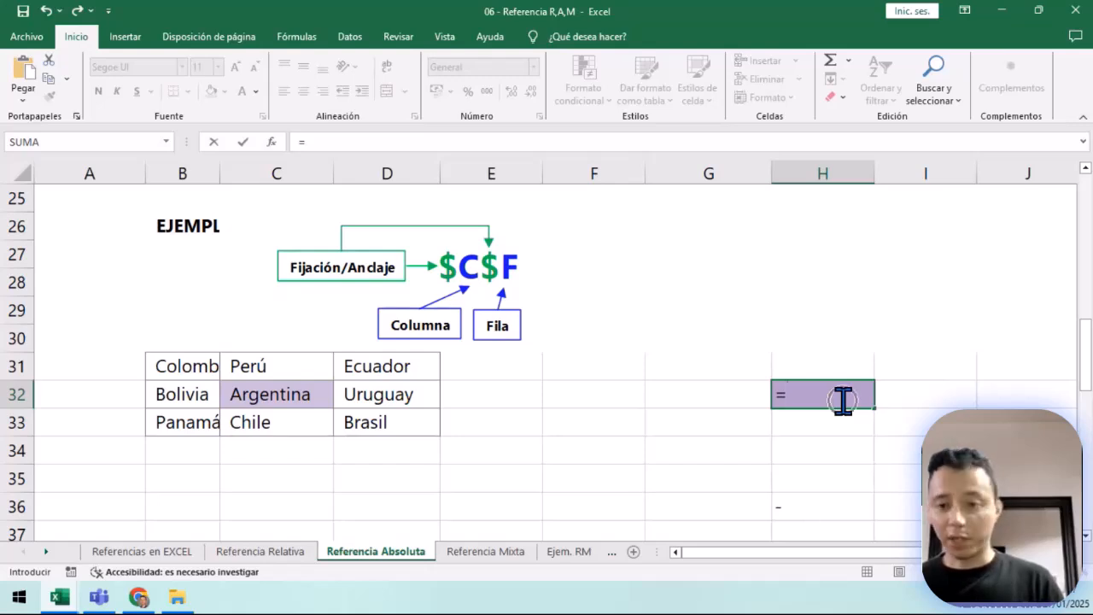
pyautogui.click(312, 394)
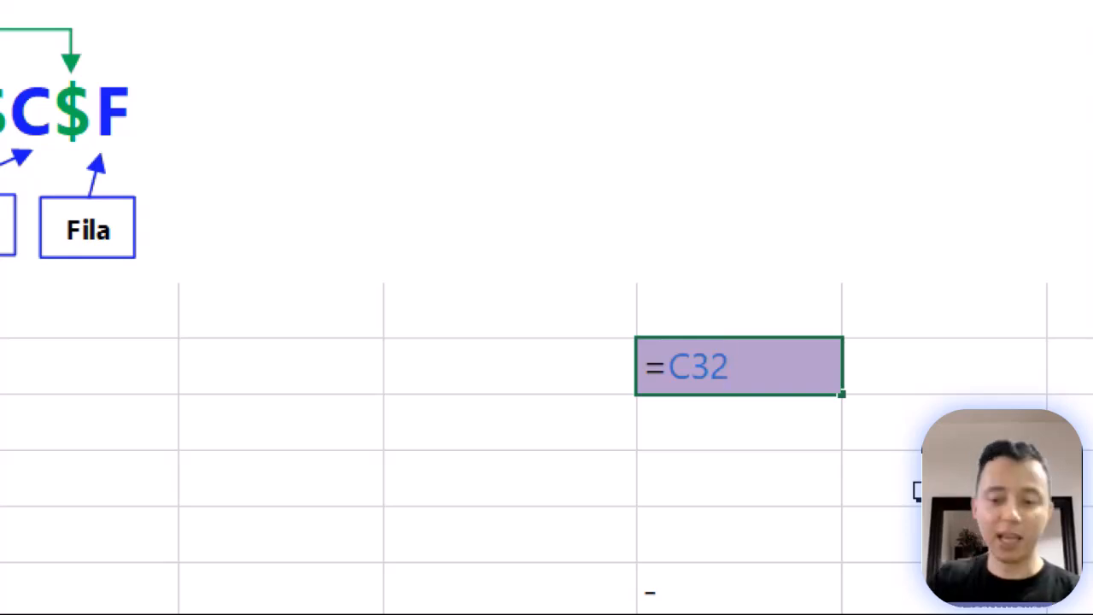
pyautogui.press('F4')
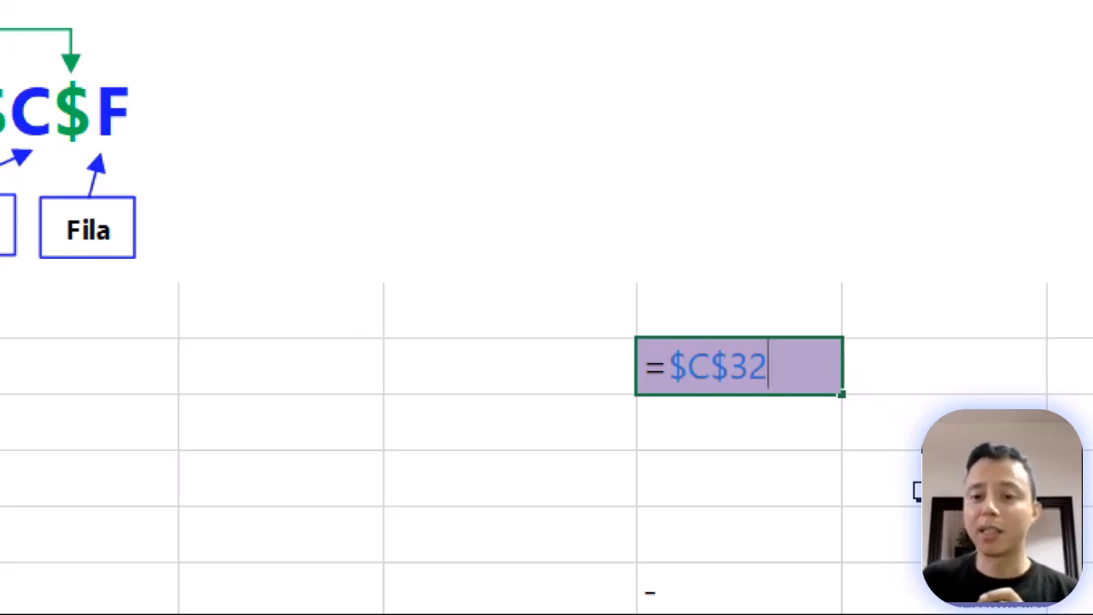
pyautogui.press('Return')
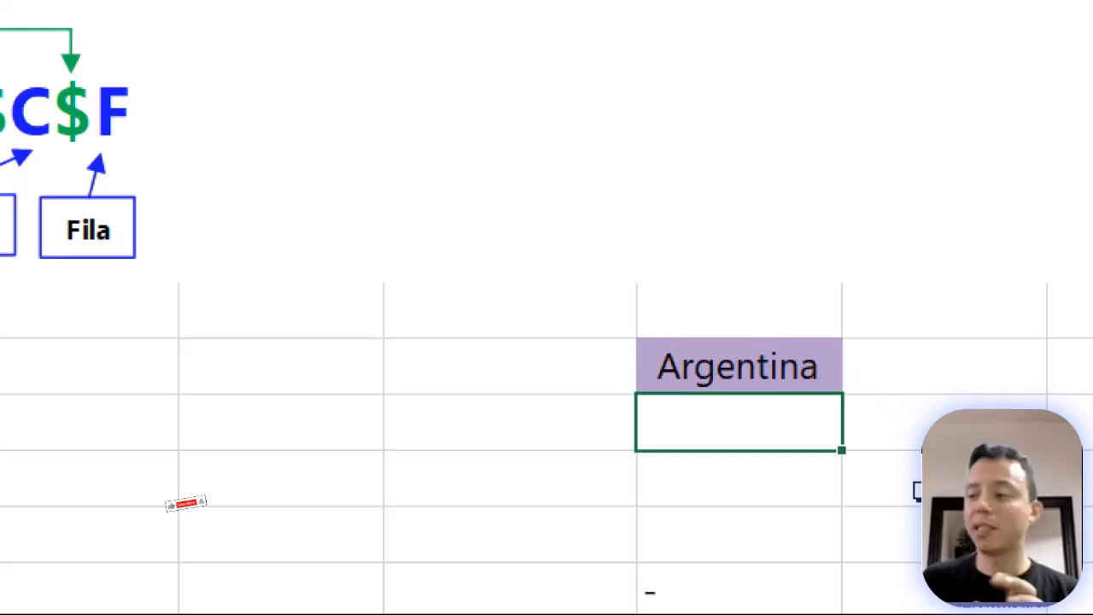
# Check the formula in H32, fill it up into H31 and compare it with the country table.
pyautogui.click(812, 378)
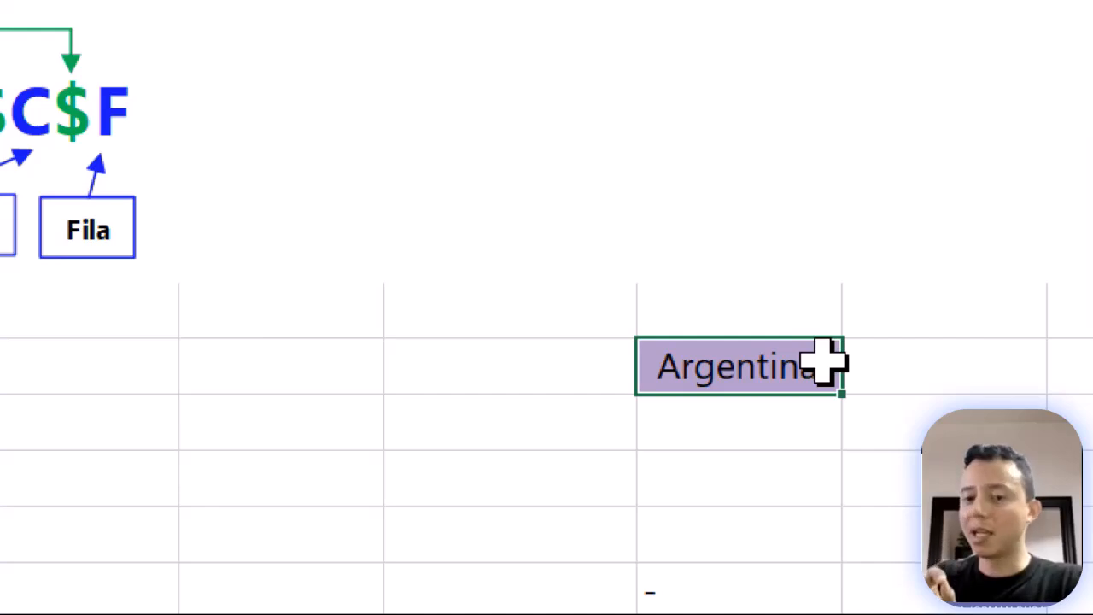
pyautogui.doubleClick(822, 366)
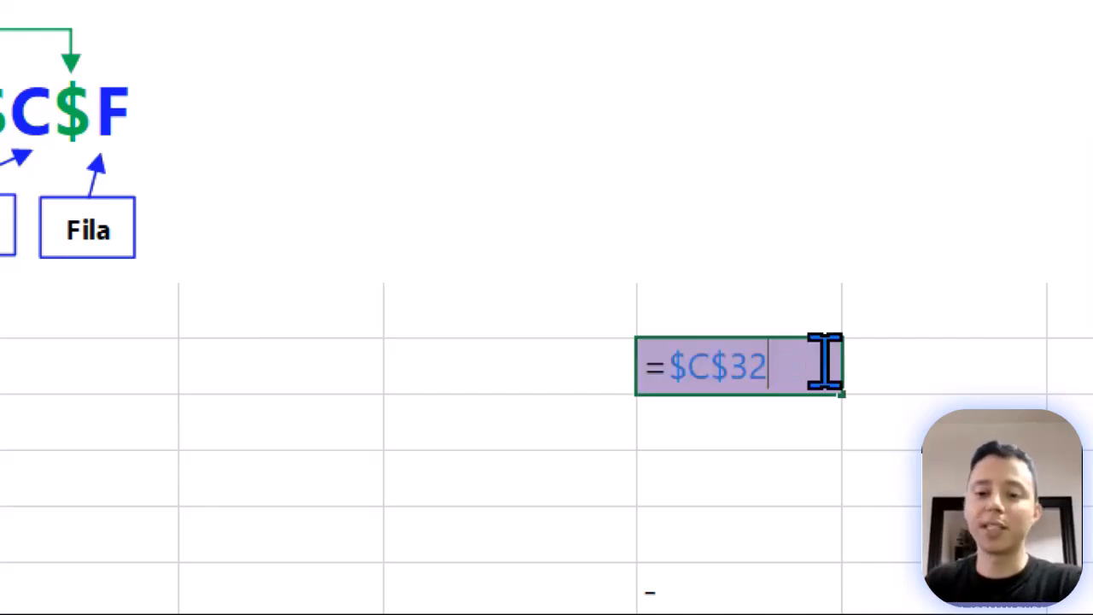
pyautogui.press('Return')
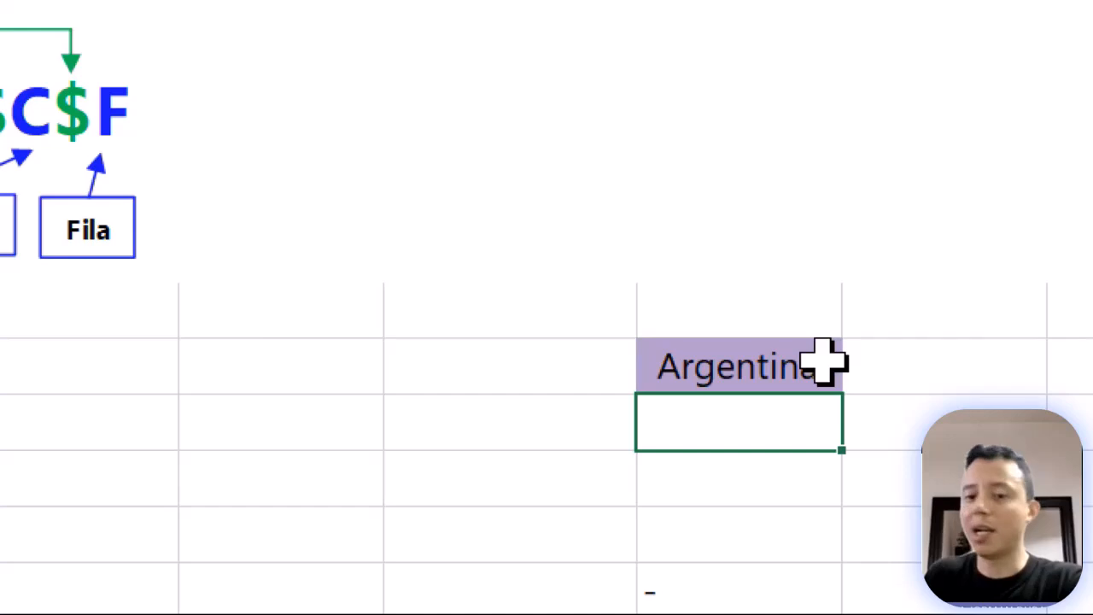
pyautogui.click(824, 365)
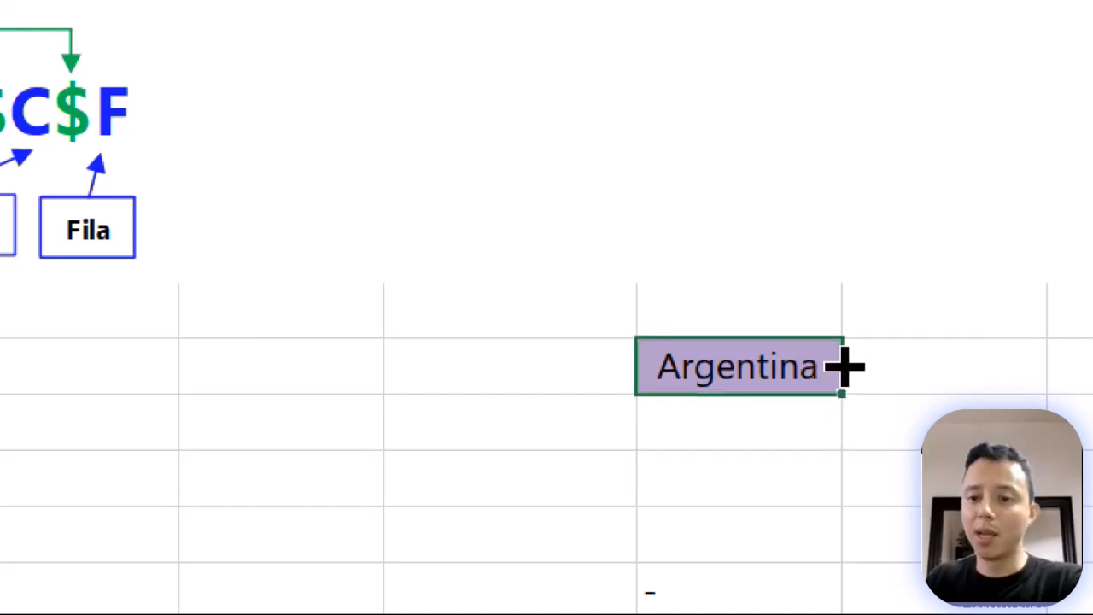
pyautogui.moveTo(850, 309); pyautogui.dragTo(841, 310)
pyautogui.hscroll(-5, 134, 378)
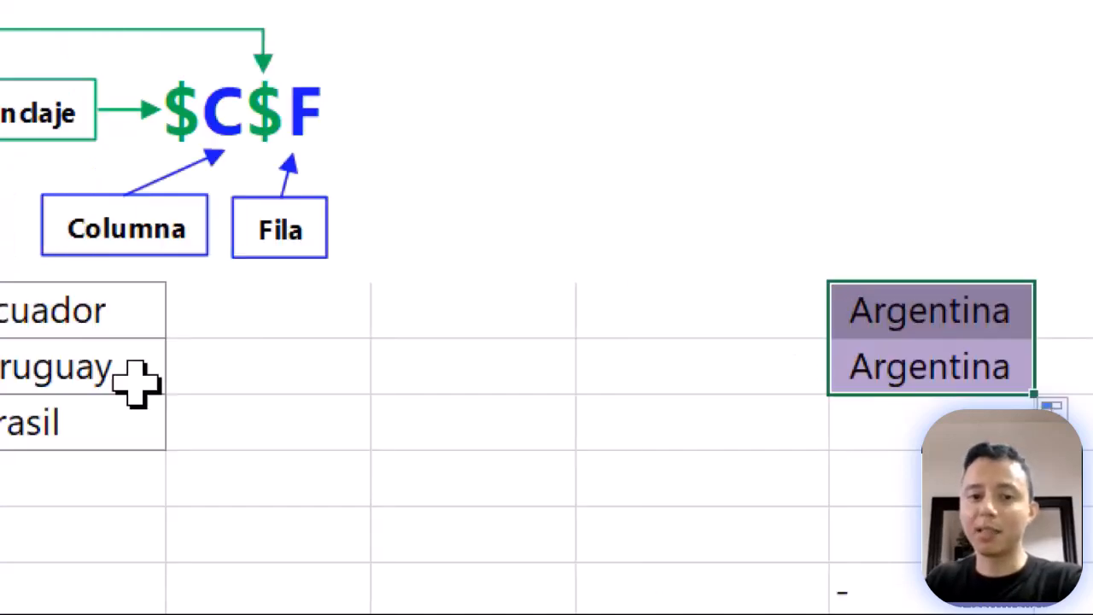
pyautogui.hscroll(5, 224, 334)
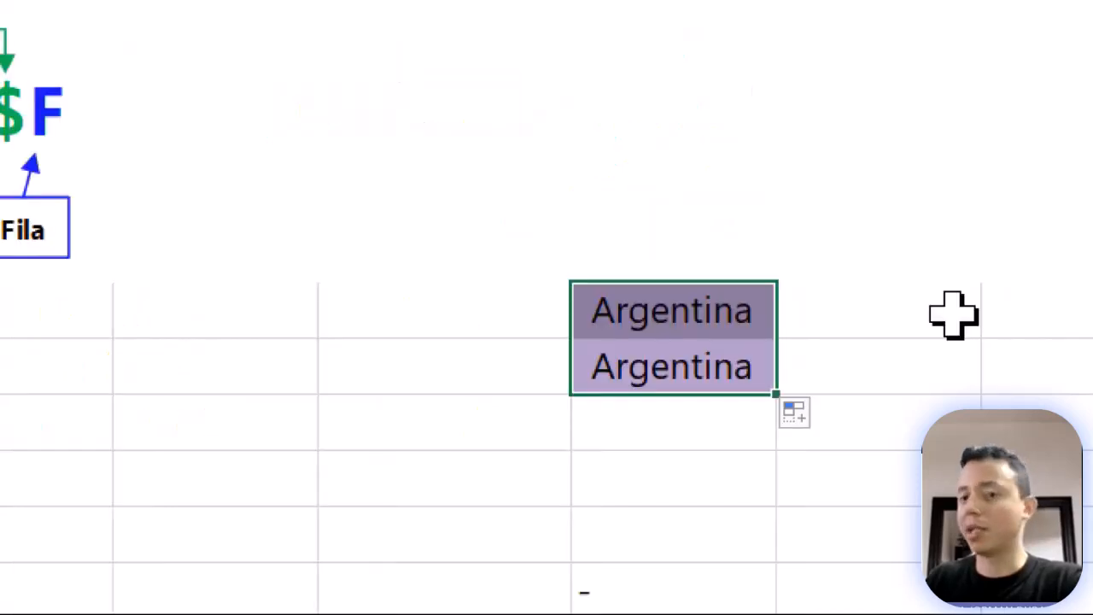
# Fill the absolute formula from H32 into the neighbouring cells H33, I32 and G32, and compare the copies with the source table.
pyautogui.click(639, 379)
pyautogui.moveTo(775, 397); pyautogui.dragTo(768, 427)
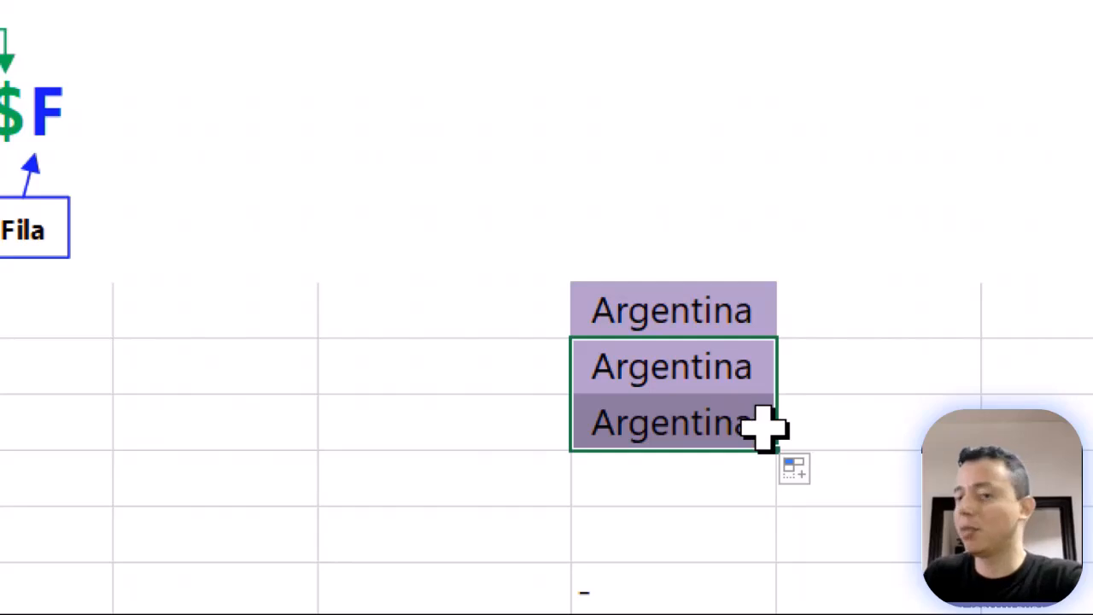
pyautogui.click(705, 370)
pyautogui.moveTo(777, 402); pyautogui.dragTo(939, 391)
pyautogui.click(765, 375)
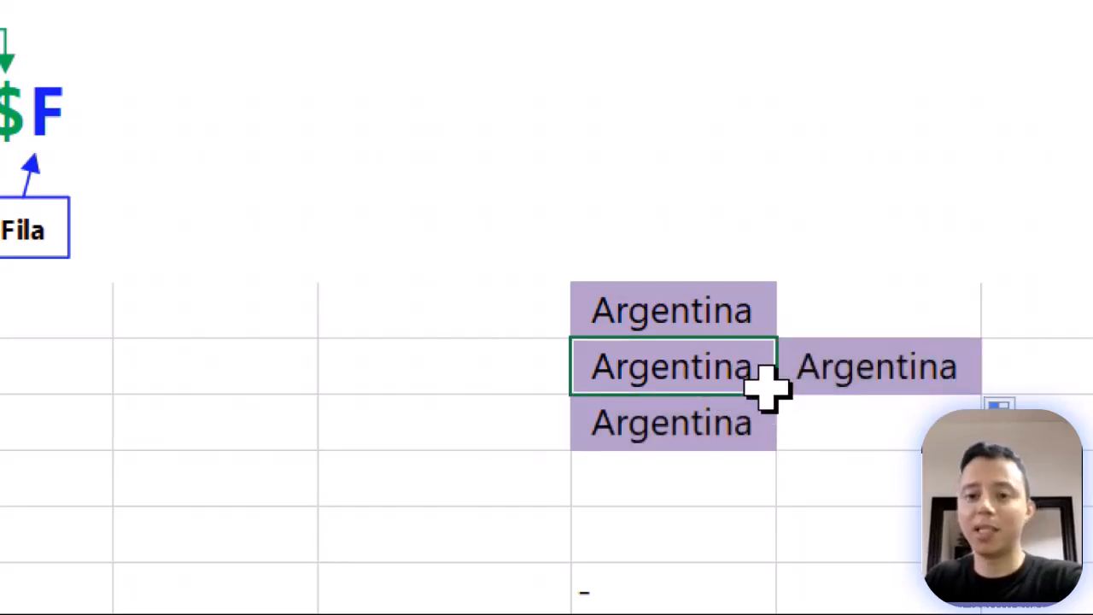
pyautogui.moveTo(778, 397); pyautogui.dragTo(444, 395)
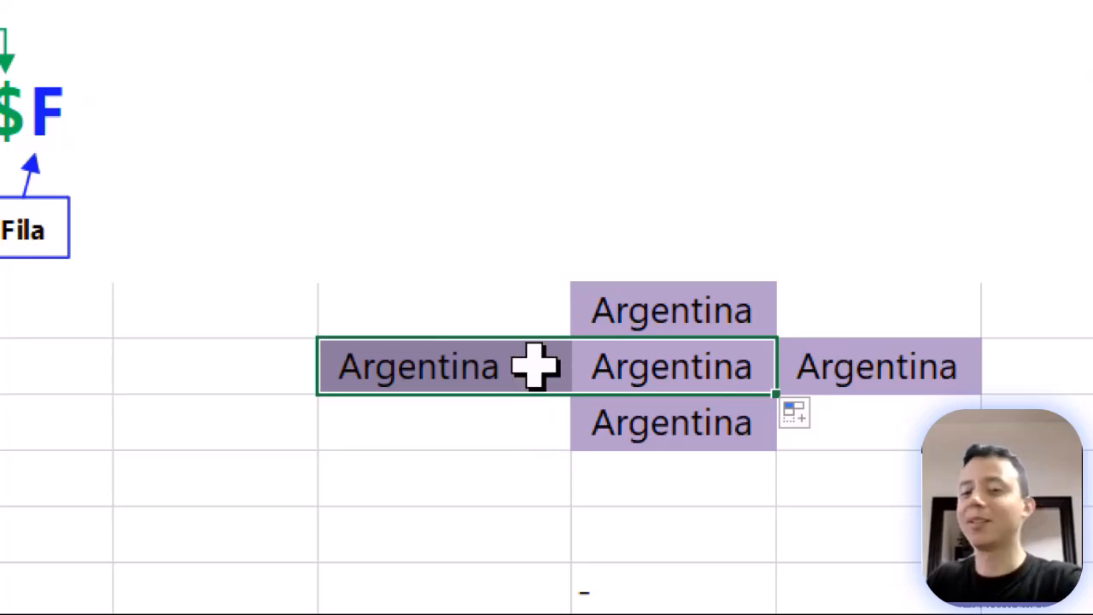
pyautogui.click(657, 435)
pyautogui.hscroll(-5, 136, 350)
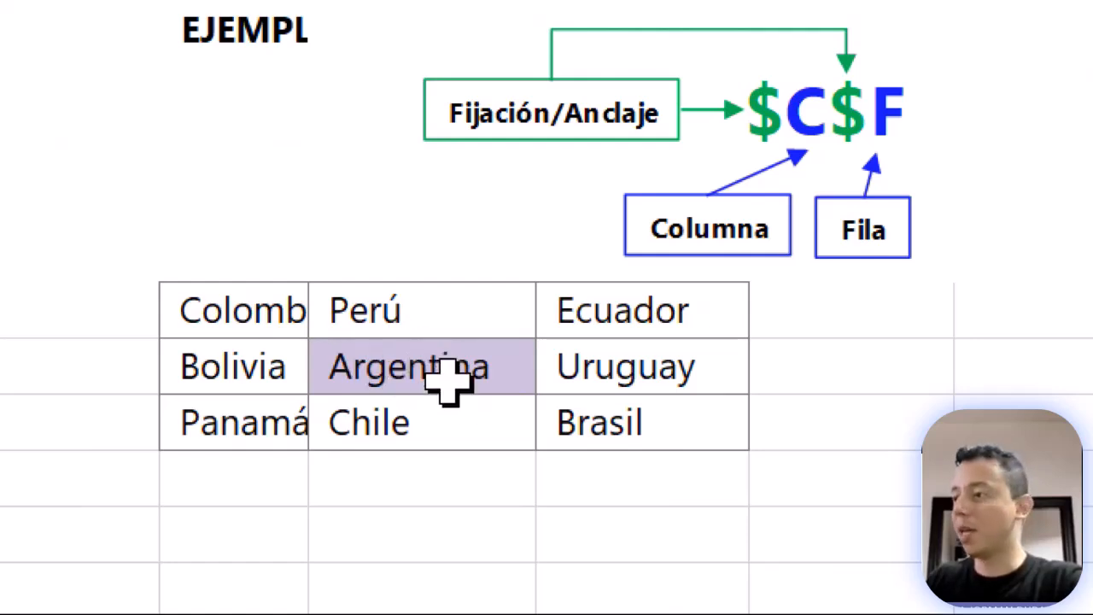
pyautogui.hscroll(5, 737, 371)
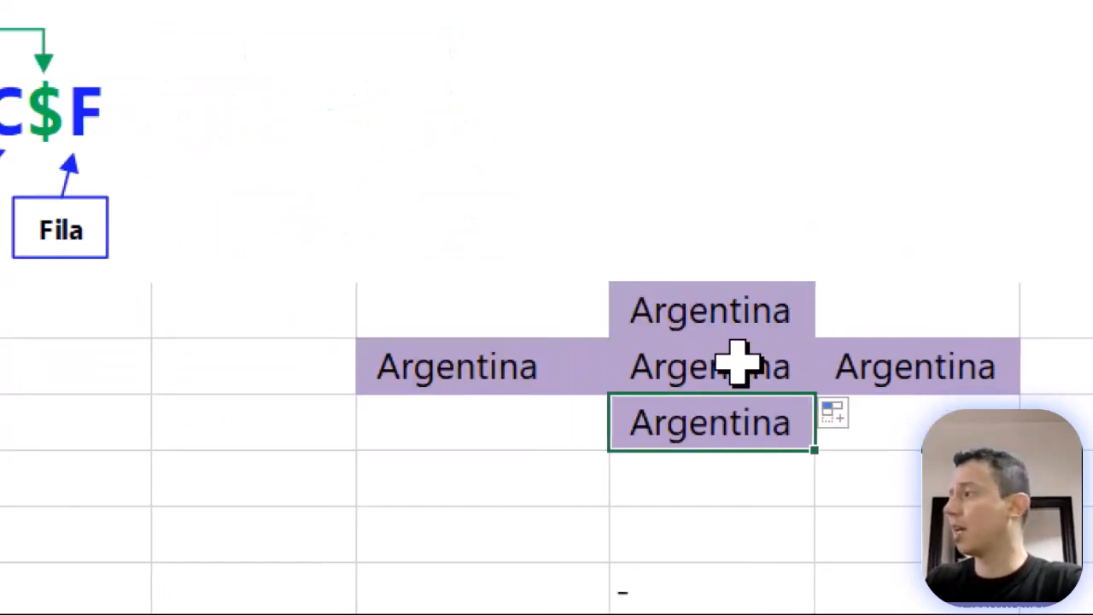
pyautogui.click(736, 363)
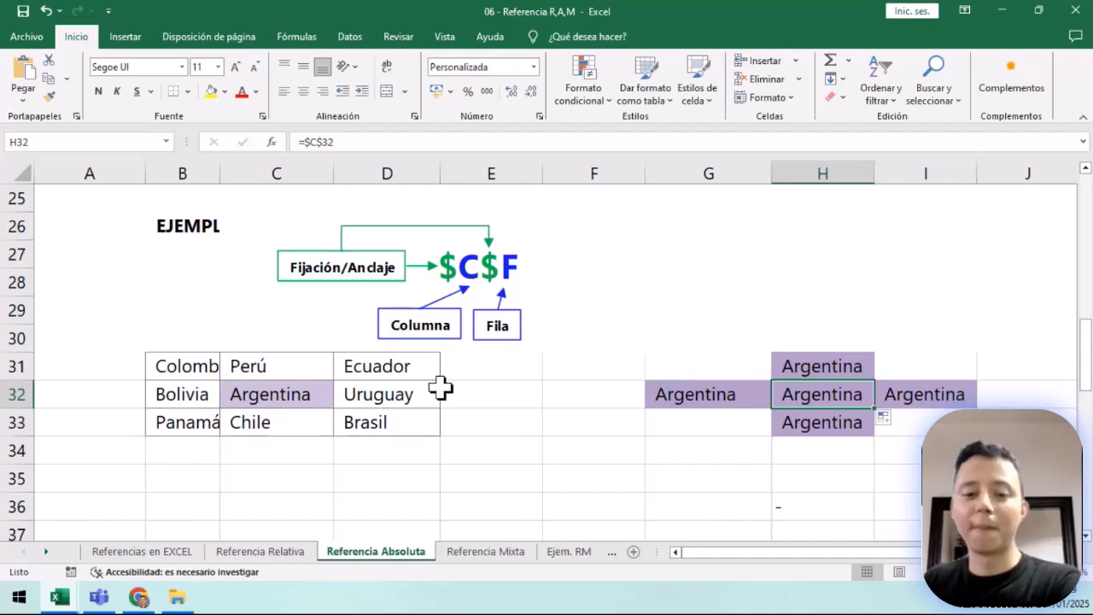
# Examine the Ancho 1, Ancho 2 and Largo General values in the house measurements table of the next example.
pyautogui.scroll(-6, 440, 389)
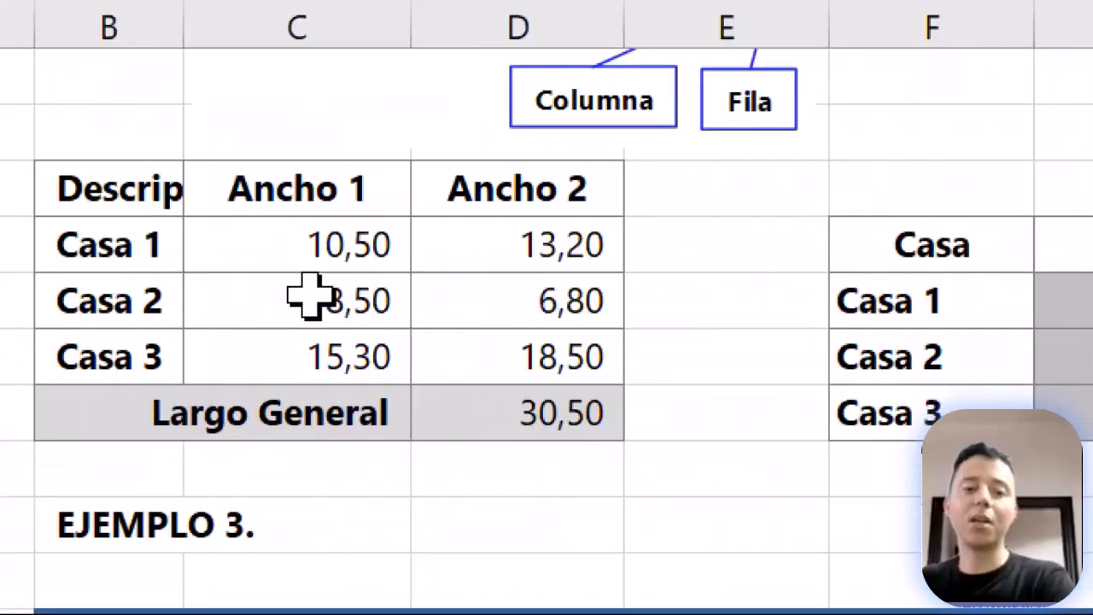
pyautogui.click(523, 412)
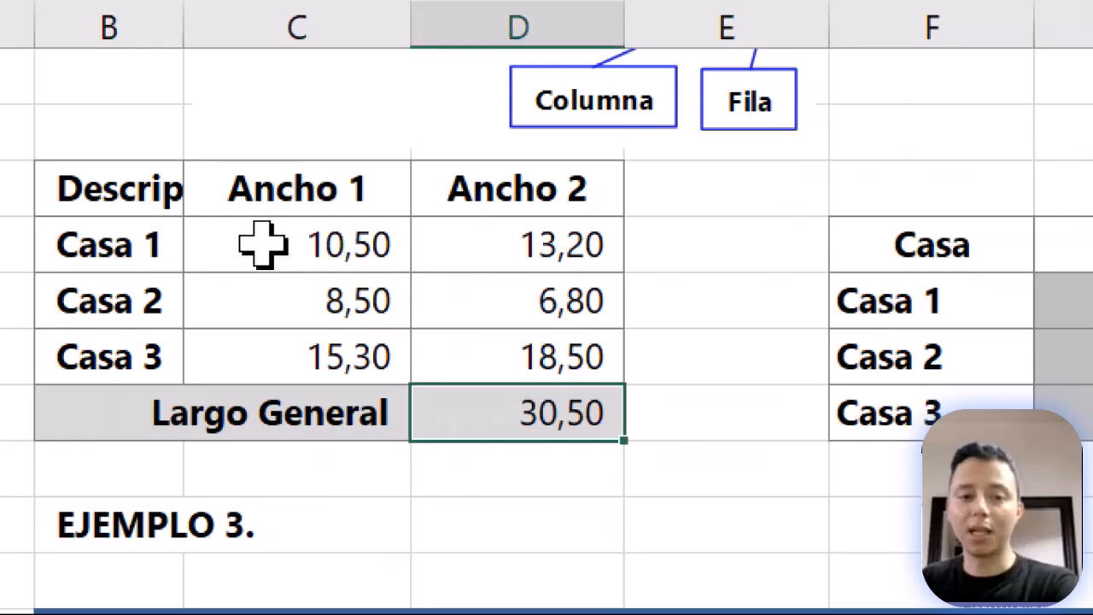
pyautogui.moveTo(293, 212); pyautogui.dragTo(329, 341)
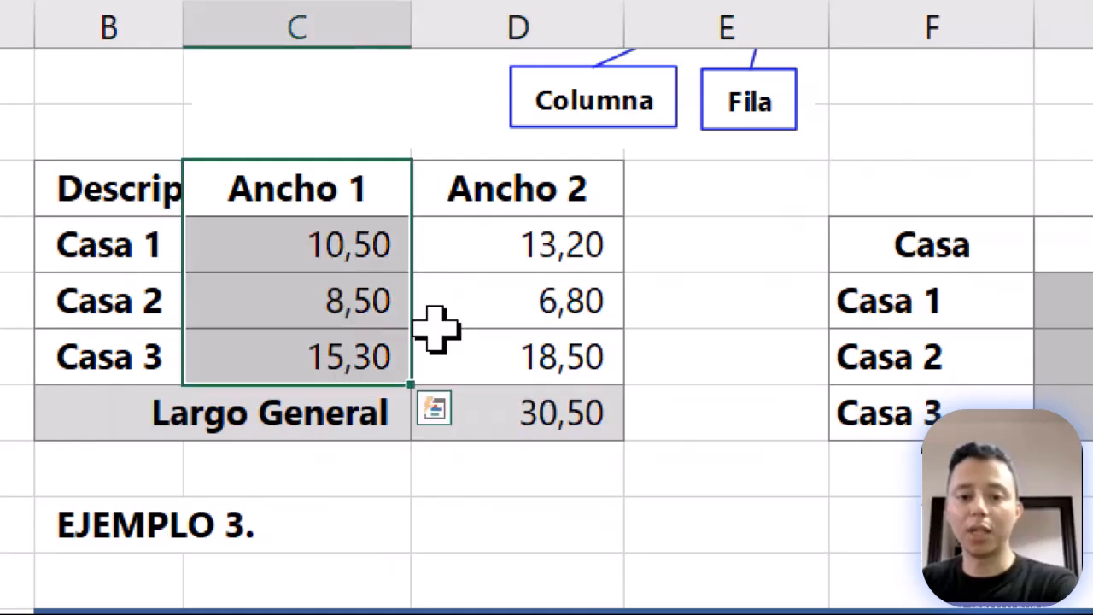
pyautogui.moveTo(500, 208); pyautogui.dragTo(512, 316)
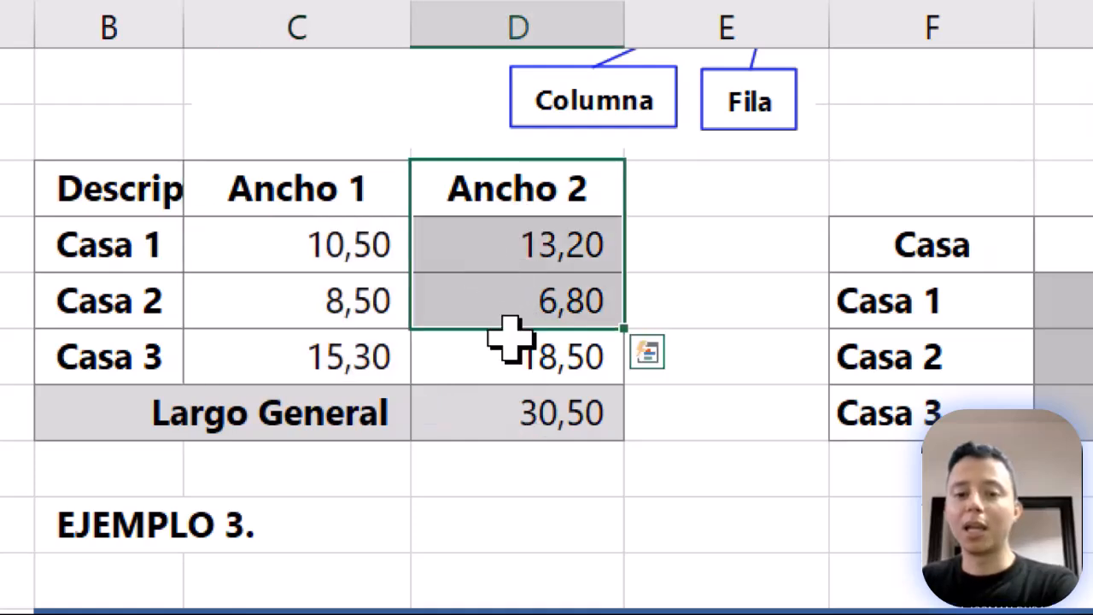
pyautogui.click(481, 251)
pyautogui.click(585, 417)
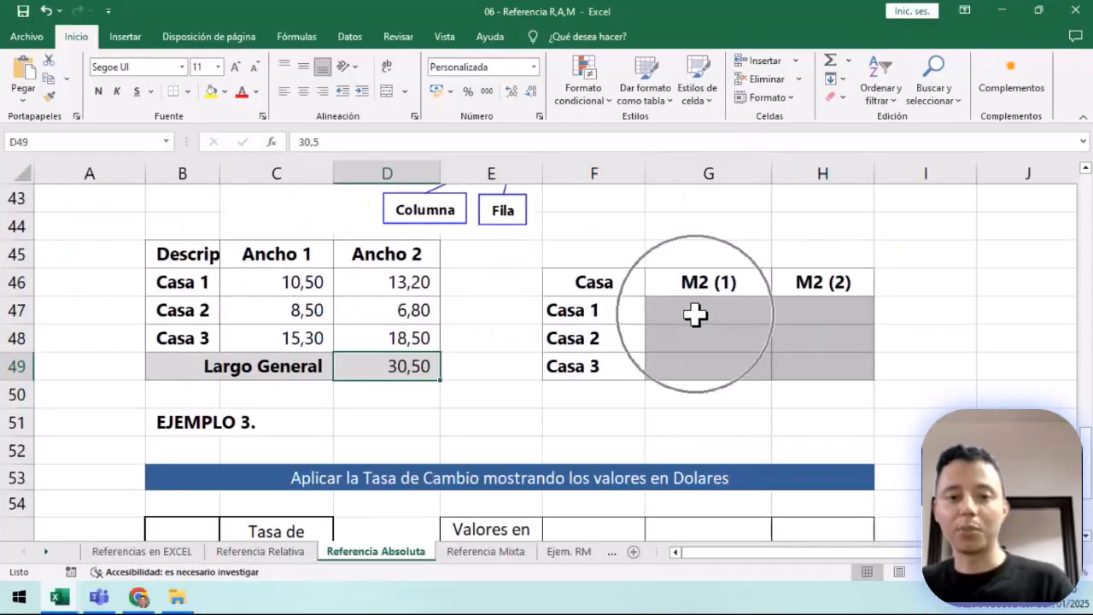
# Enter =C46*$D$49 in the Casa 1 cell under M2 (1), keeping the Largo General reference absolute.
pyautogui.click(607, 286)
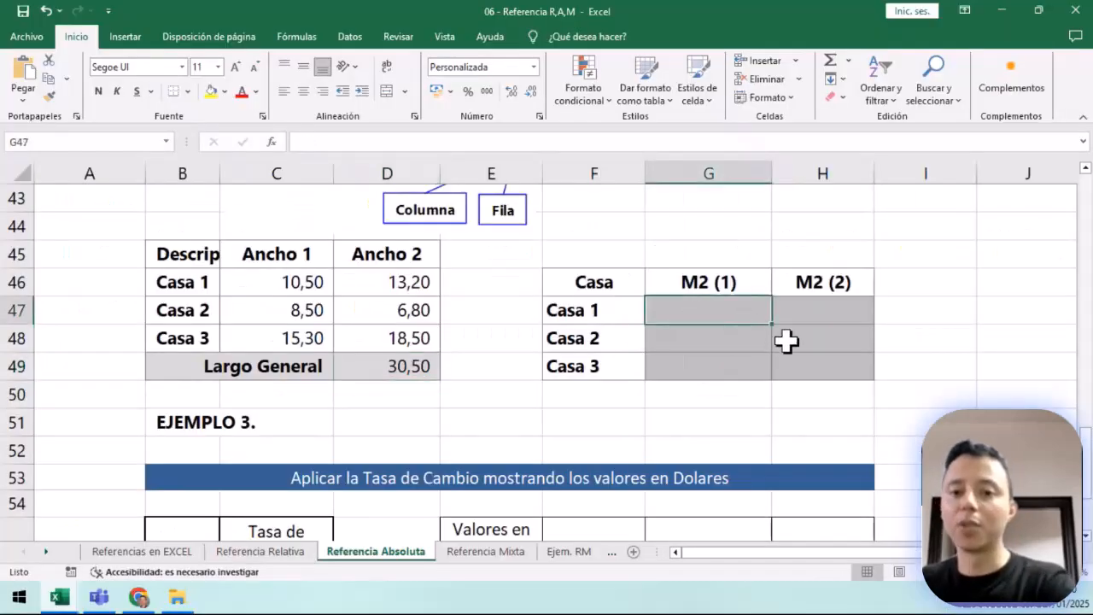
pyautogui.write('=')
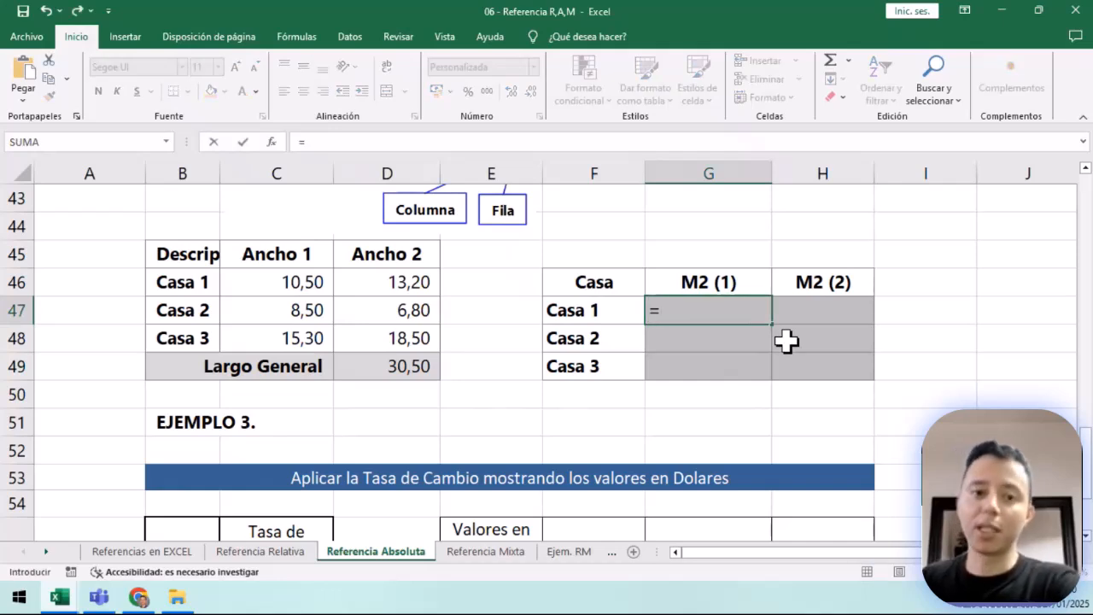
pyautogui.click(307, 280)
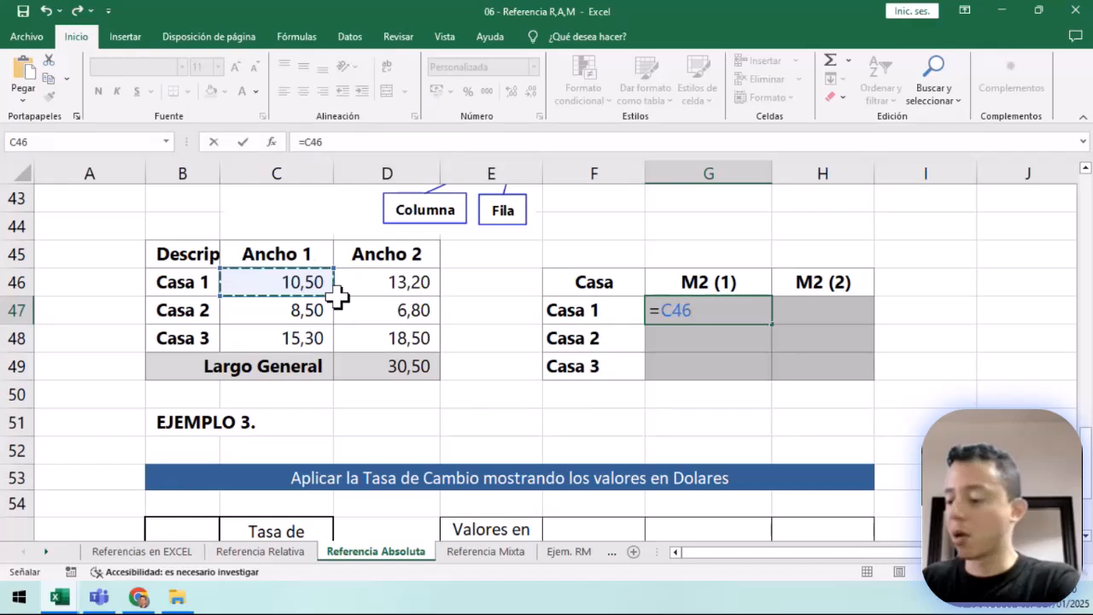
pyautogui.write('*')
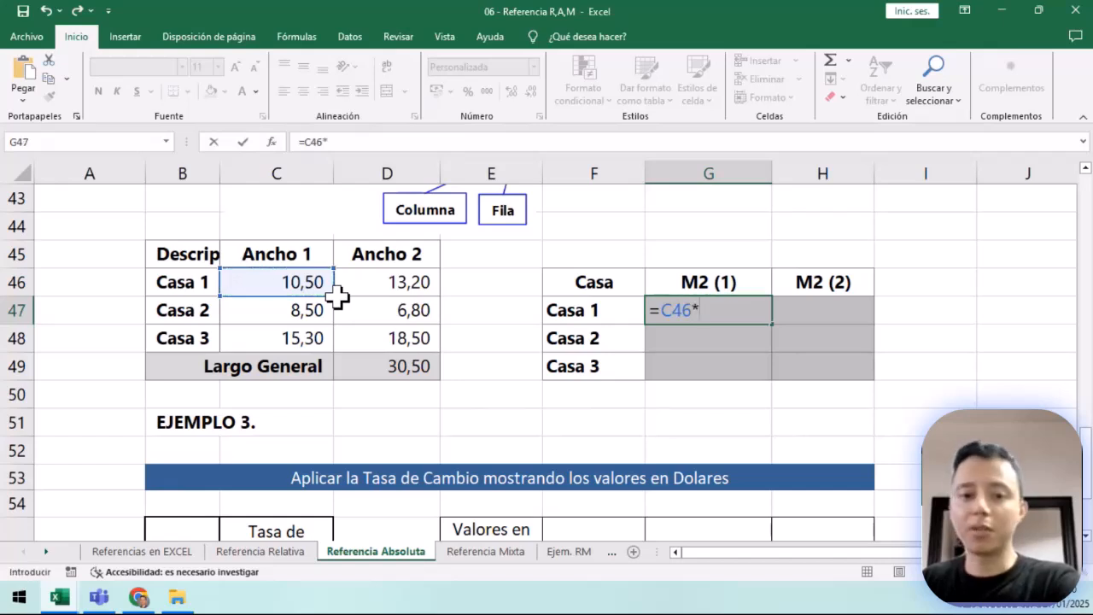
pyautogui.click(416, 365)
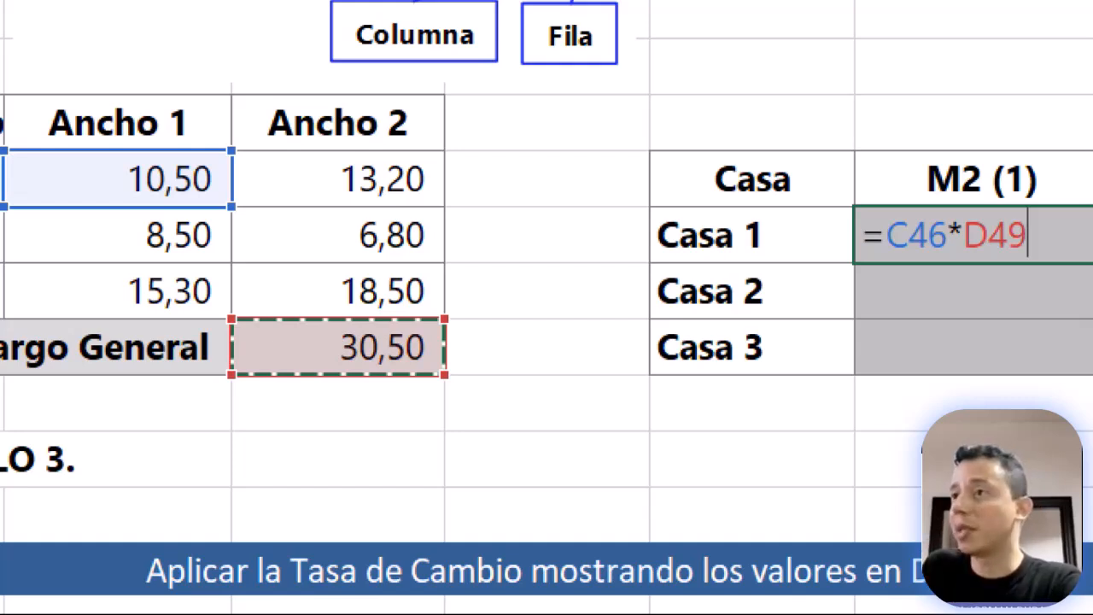
pyautogui.press('F4')
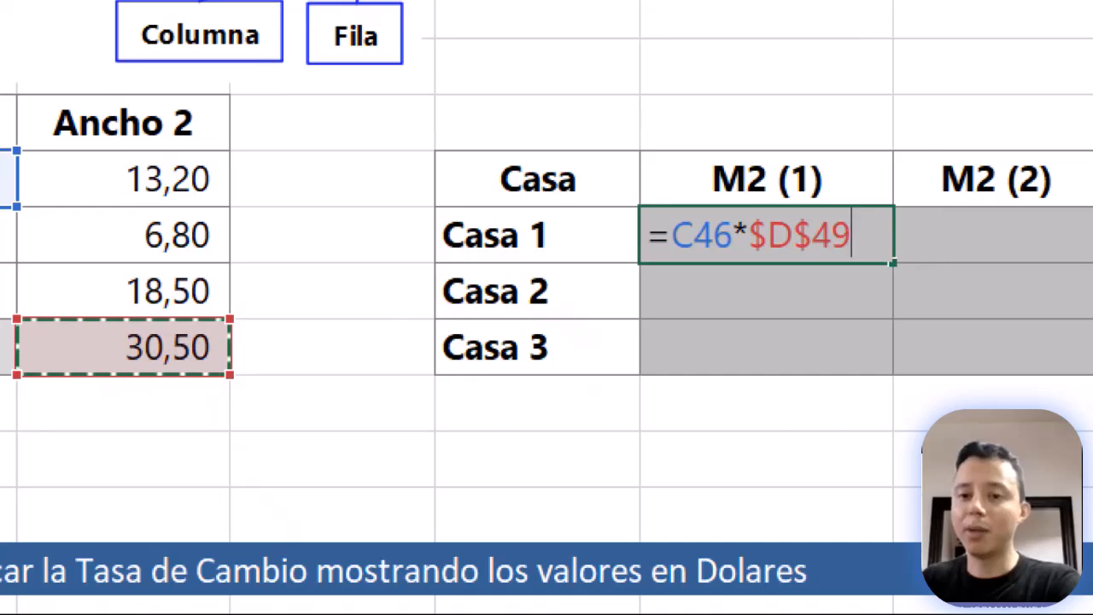
pyautogui.press('Return')
# Fill the Casa 1 area formula down to Casa 3 and across into the M2 (2) column.
pyautogui.click(811, 245)
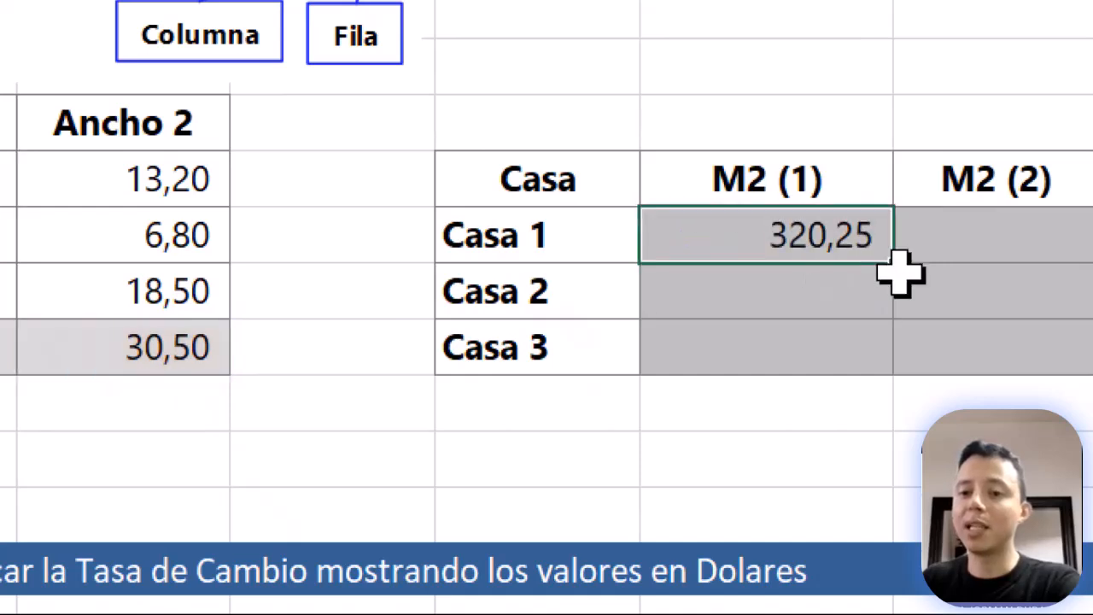
pyautogui.moveTo(892, 266); pyautogui.dragTo(878, 362)
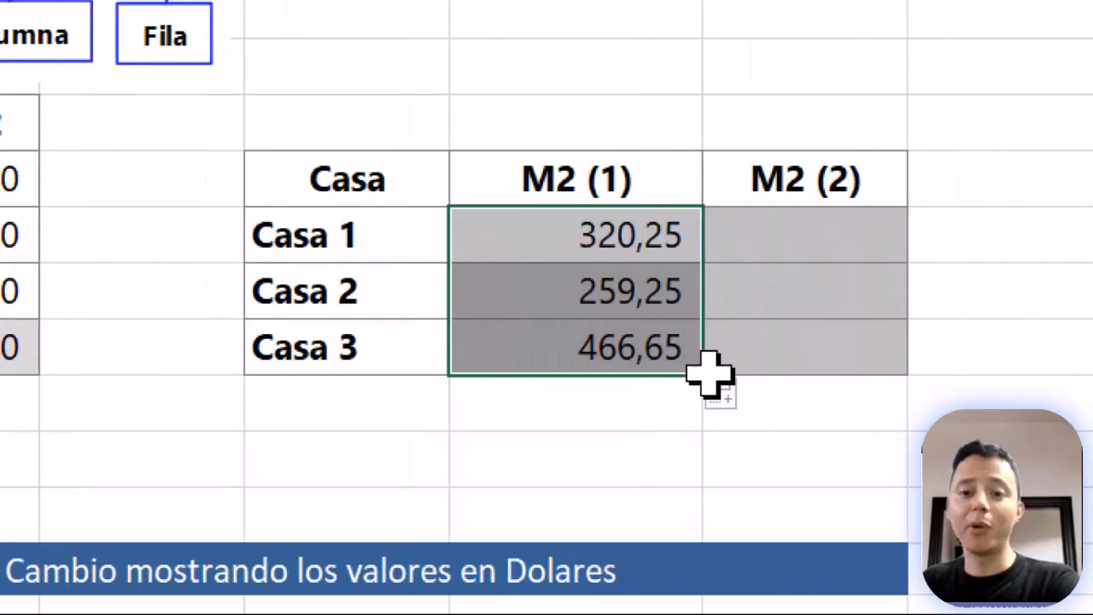
pyautogui.moveTo(704, 376); pyautogui.dragTo(839, 383)
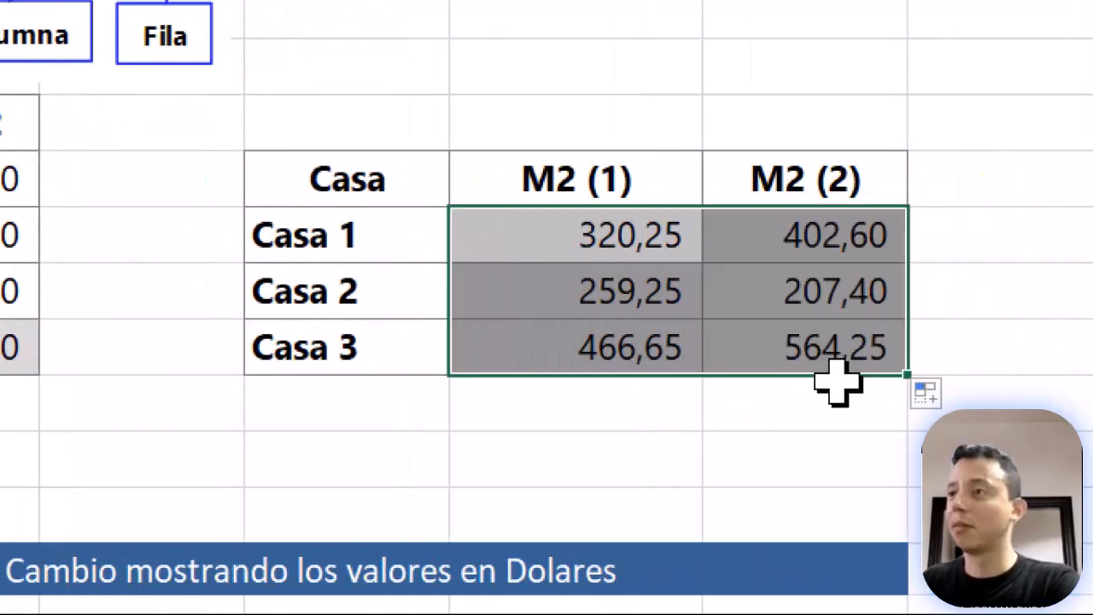
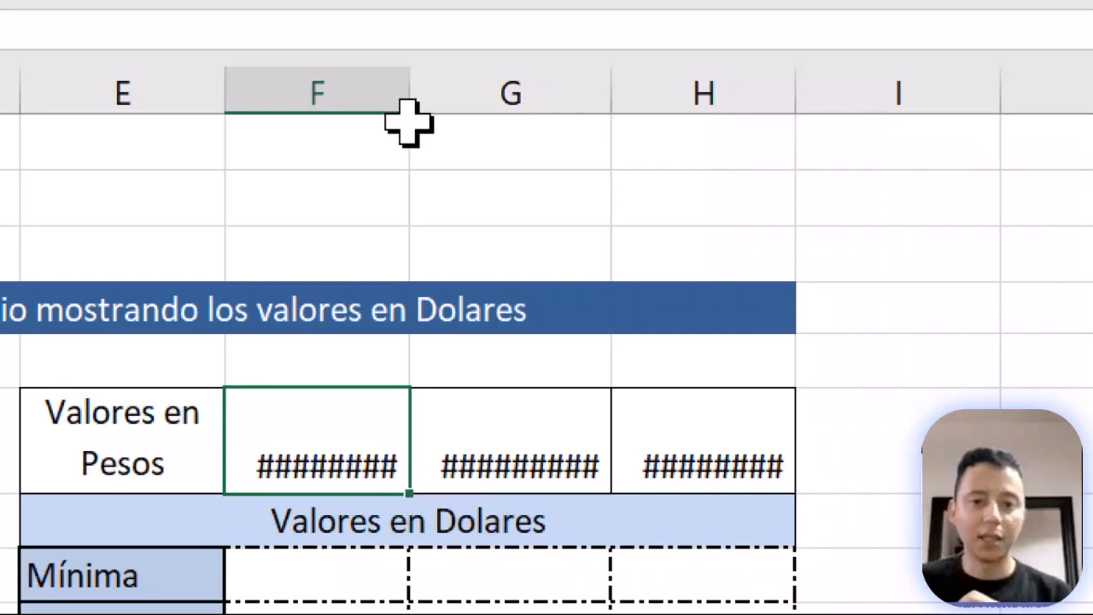
# Widen columns F, G and H so the Valores en Pesos amounts fit in Ejemplo 3.
pyautogui.moveTo(409, 100); pyautogui.dragTo(458, 111)
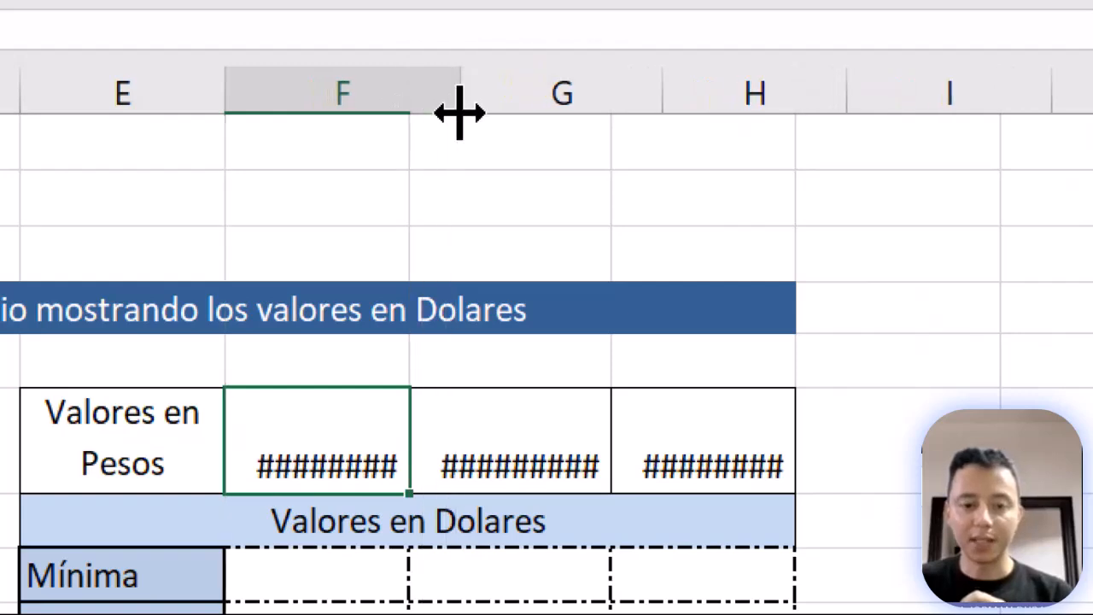
pyautogui.moveTo(660, 100); pyautogui.dragTo(712, 103)
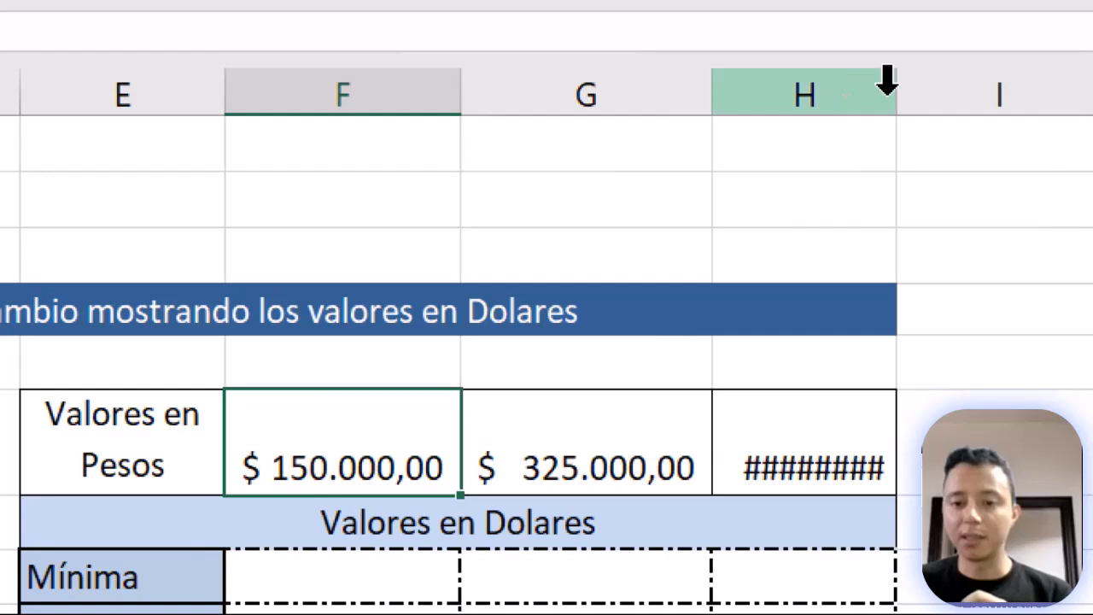
pyautogui.moveTo(892, 95); pyautogui.dragTo(948, 96)
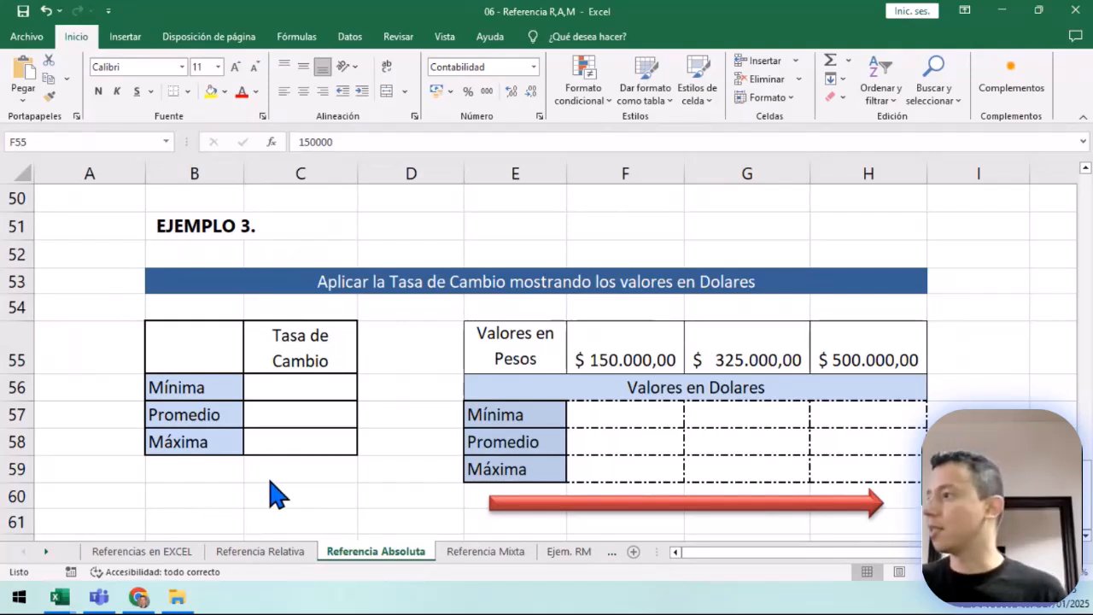
# Switch to the browser, search Google for "dolar hoy" in a new tab and read the Colombian peso exchange rate.
pyautogui.hotkey('alt', 'Tab')
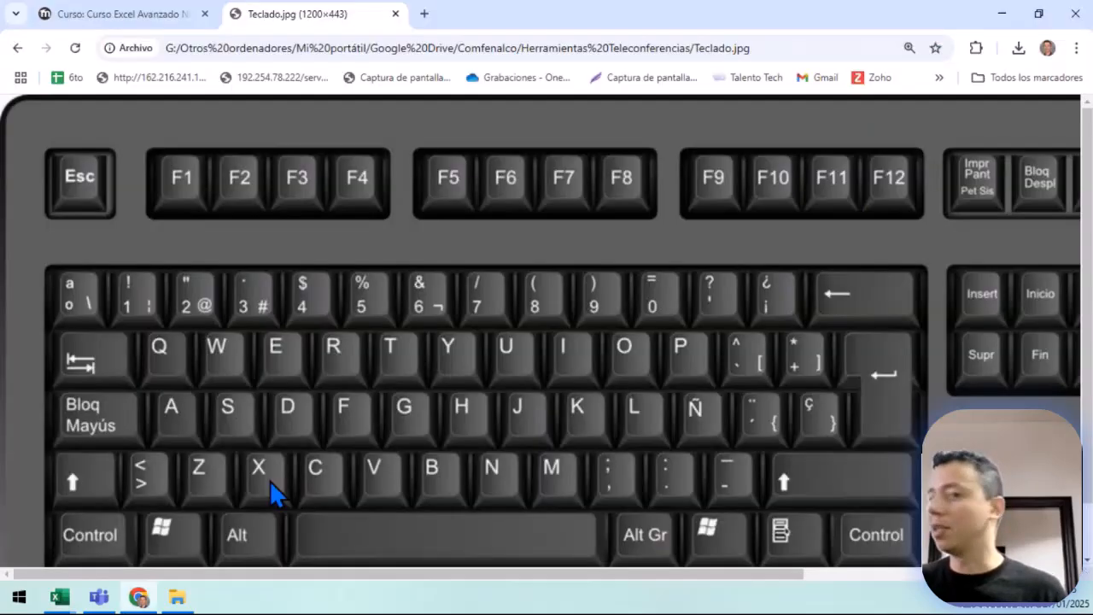
pyautogui.click(421, 14)
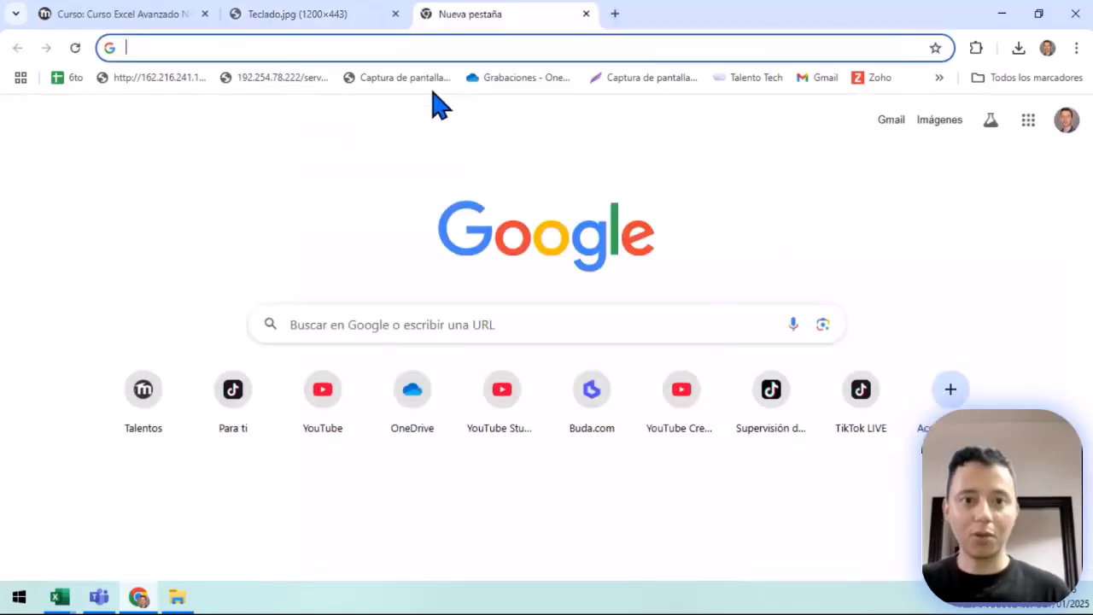
pyautogui.click(271, 141)
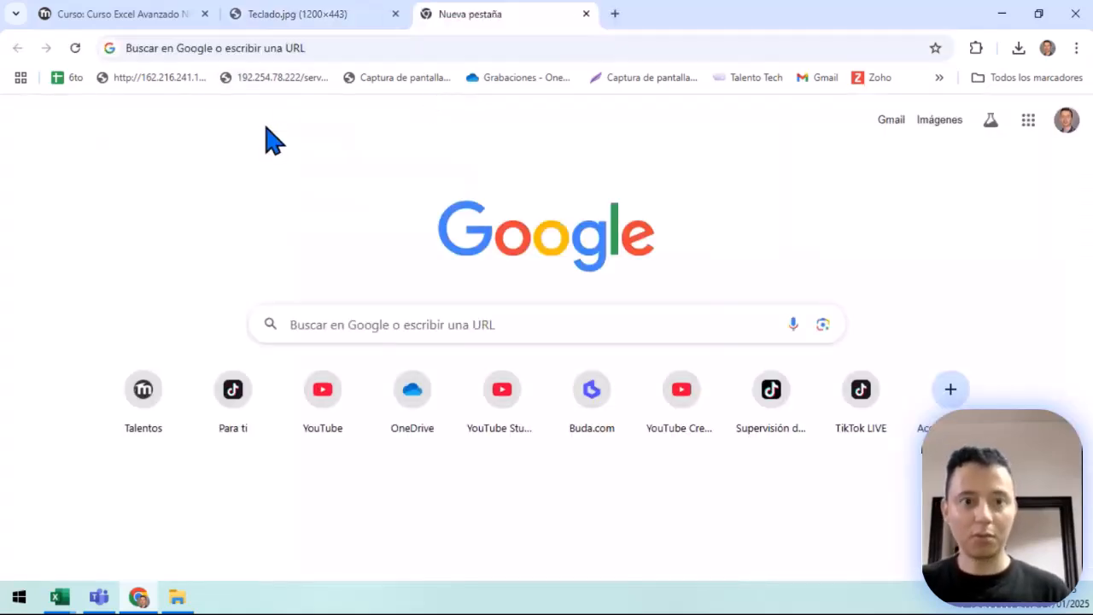
pyautogui.click(256, 48)
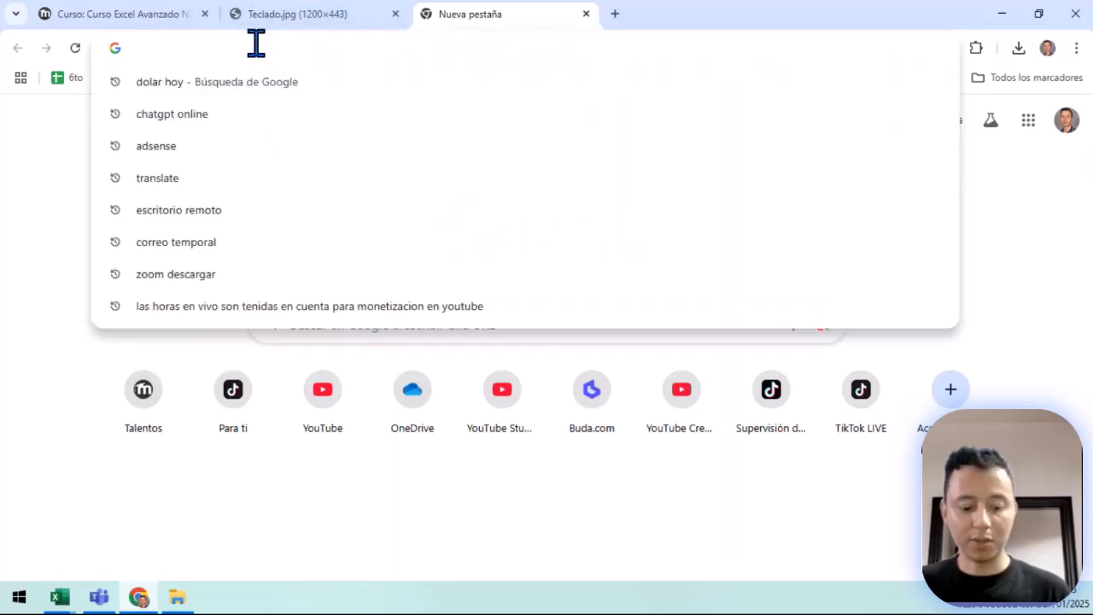
pyautogui.write('dola')
pyautogui.press('Return')
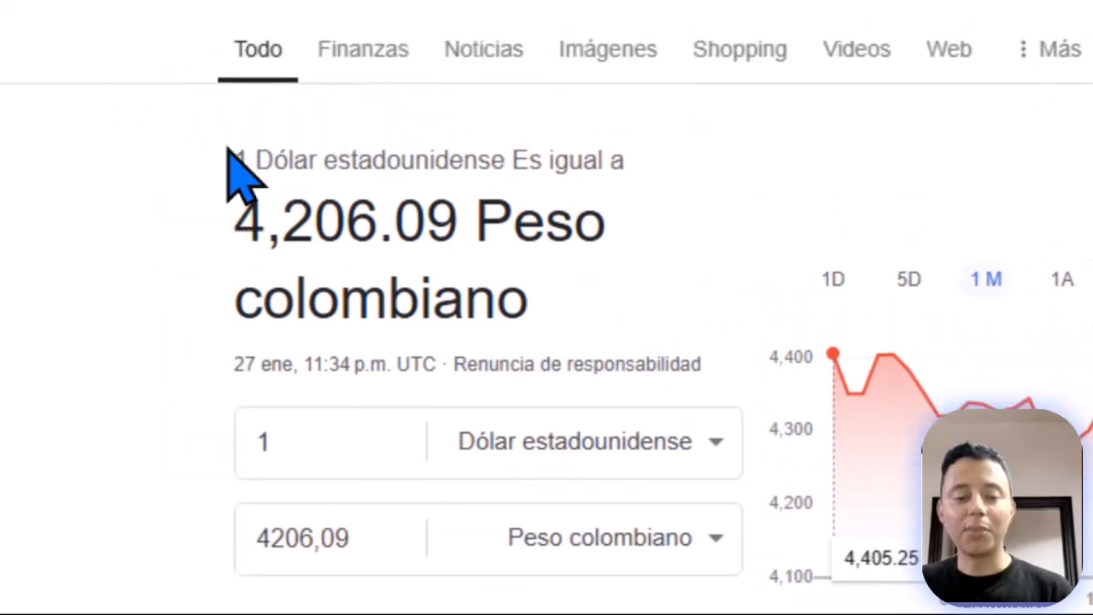
pyautogui.moveTo(237, 228); pyautogui.dragTo(453, 218)
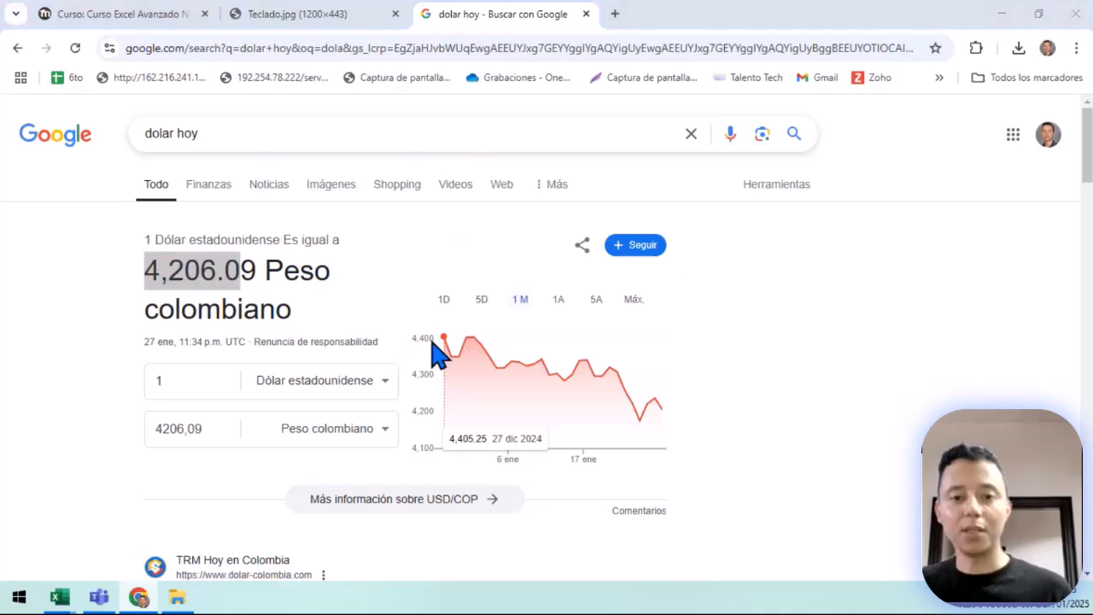
# Switch back to Excel and fill the Tasa de Cambio table with Mínima 4000, Promedio 4200 and Máxima 4400.
pyautogui.hotkey('alt', 'Tab')
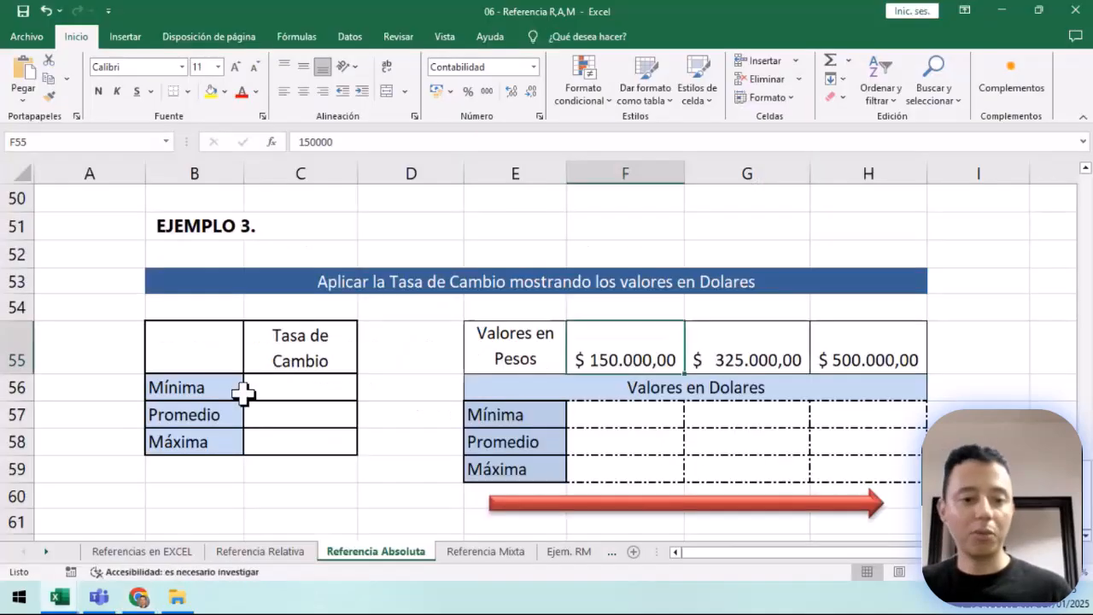
pyautogui.click(298, 412)
pyautogui.write('4200')
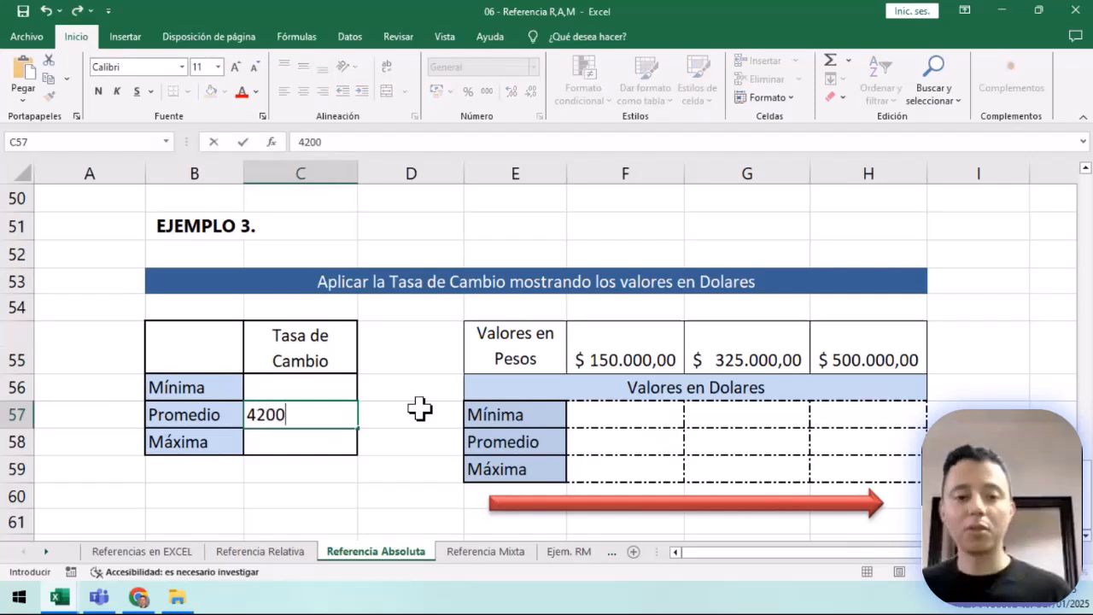
pyautogui.press('Return')
pyautogui.click(336, 394)
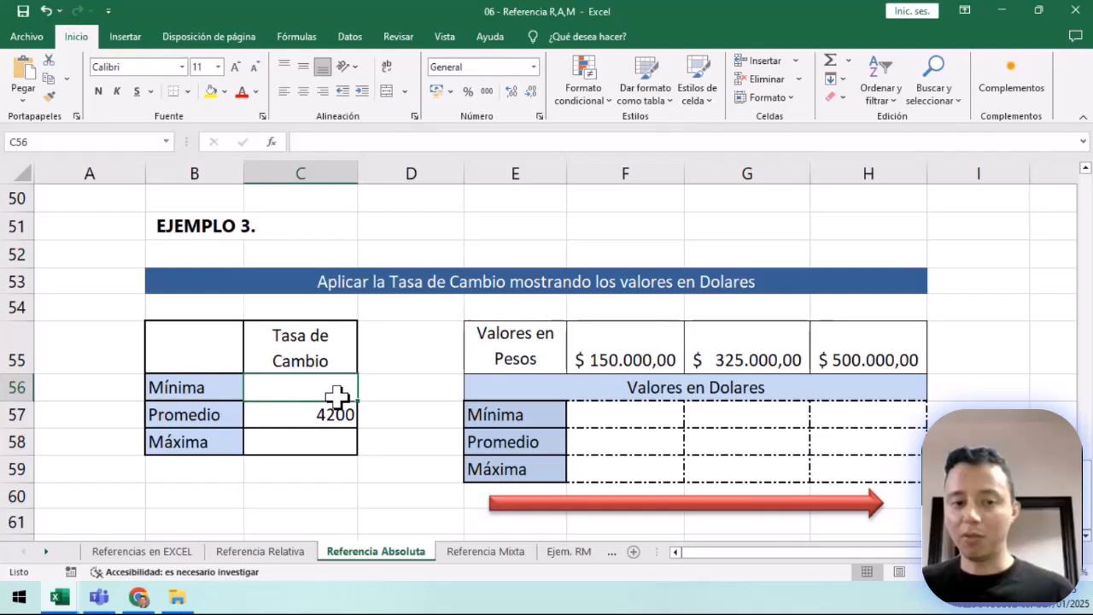
pyautogui.write('4')
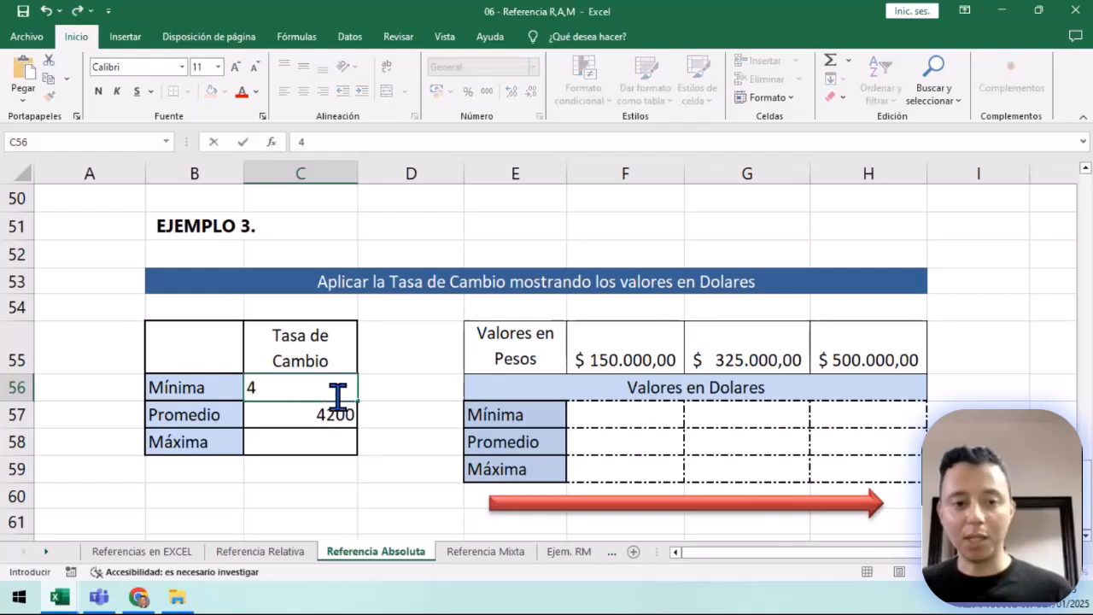
pyautogui.write('000')
pyautogui.press('Return')
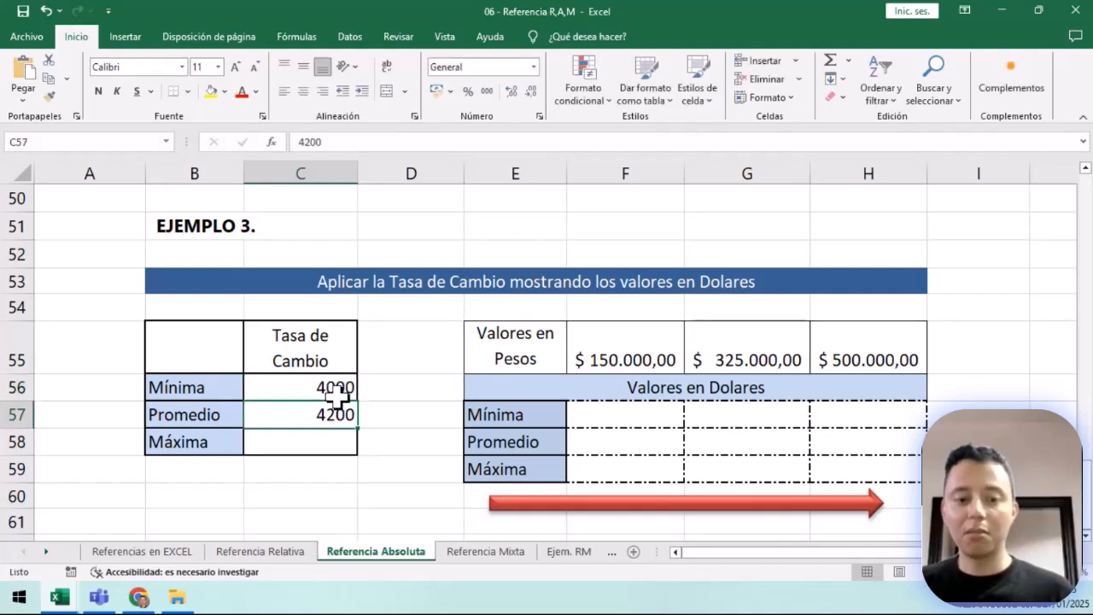
pyautogui.click(340, 447)
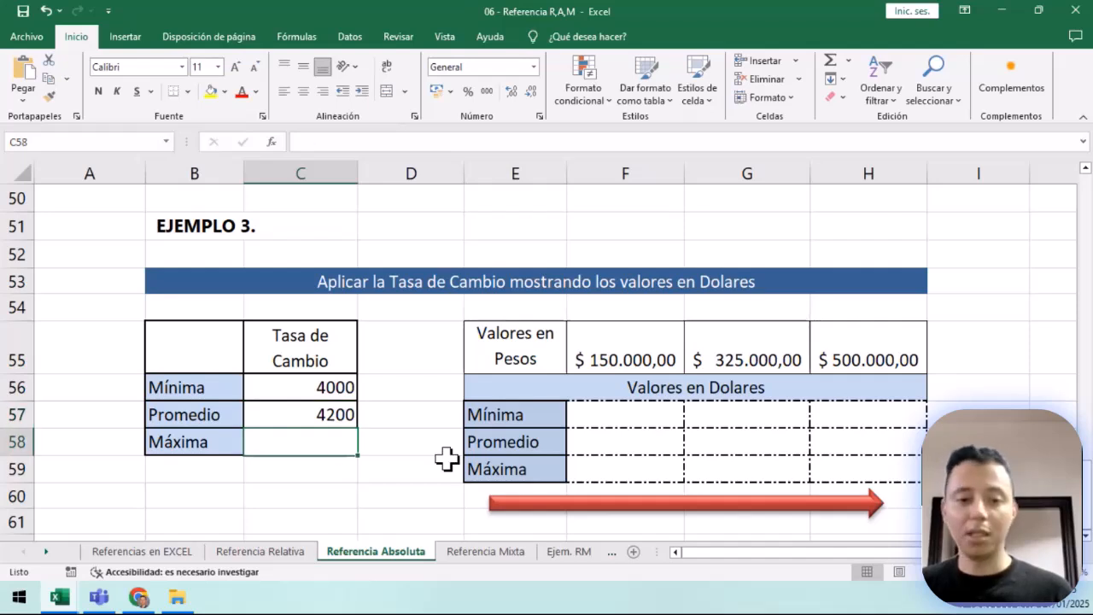
pyautogui.write('4400')
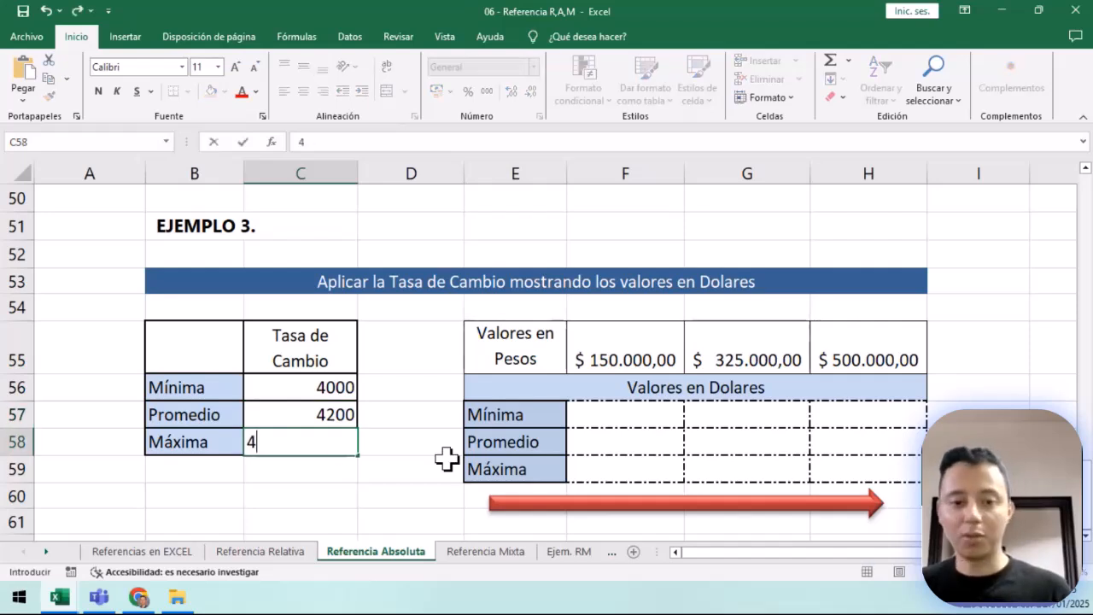
pyautogui.press('Return')
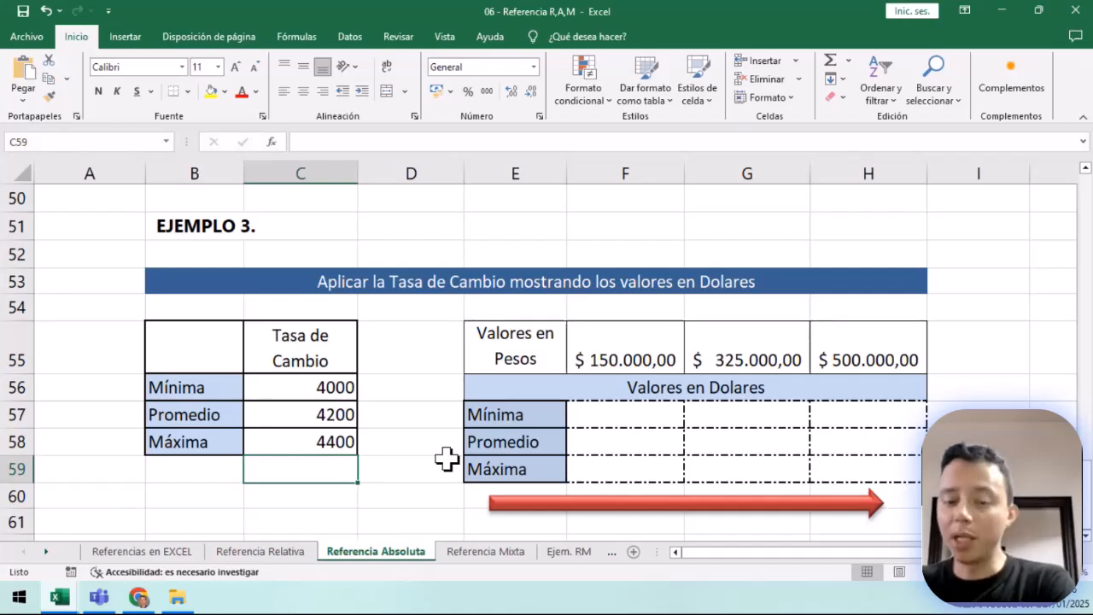
# Review the peso amounts and empty dollar cells, and enter =F55/C56 in the Mínima cell F57.
pyautogui.click(617, 343)
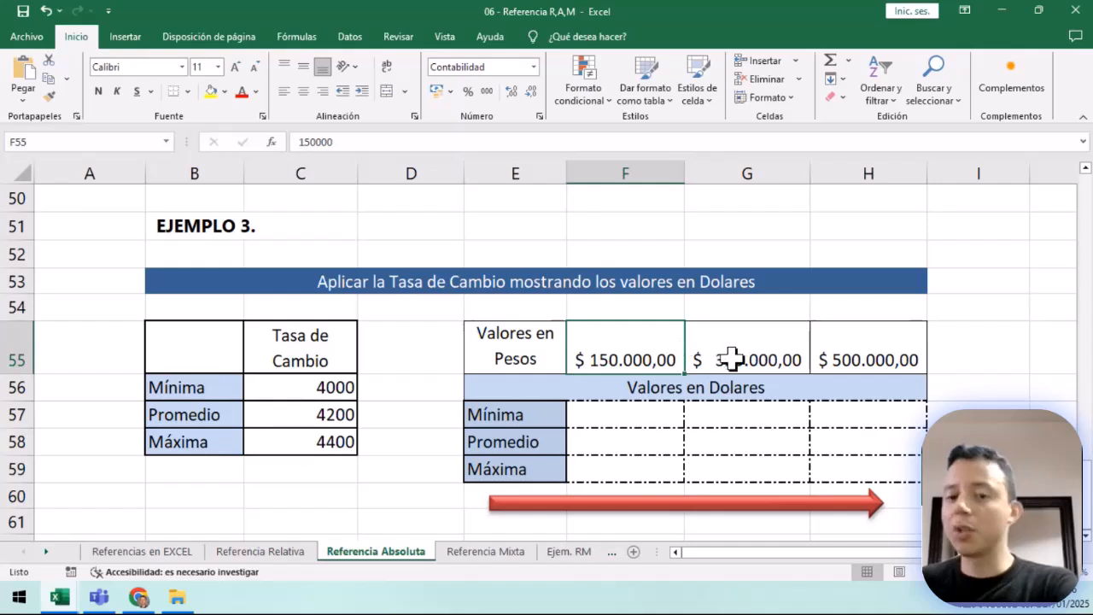
pyautogui.click(638, 414)
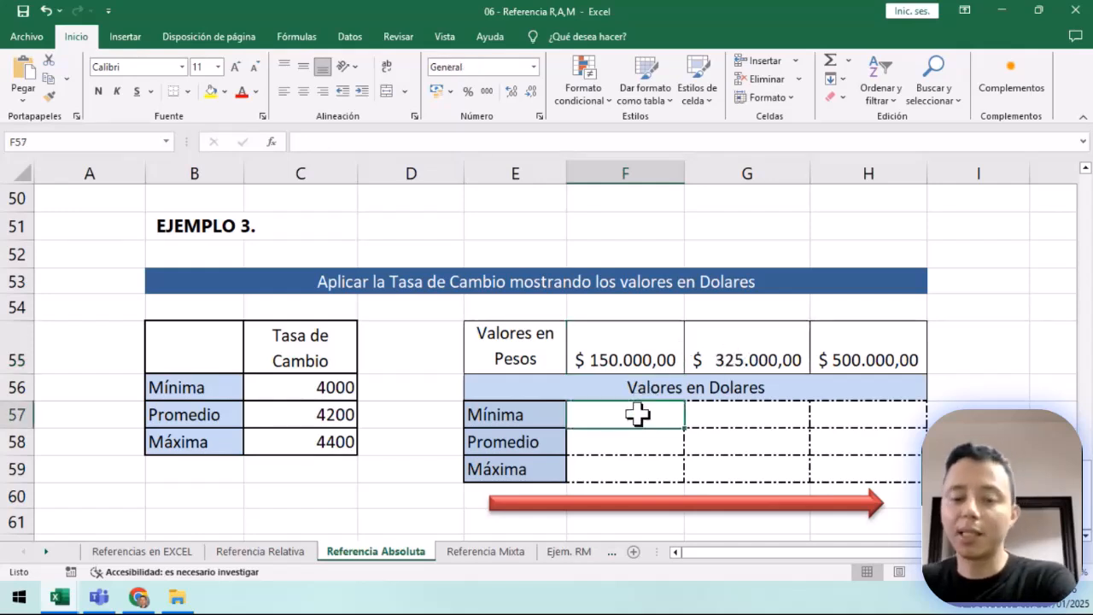
pyautogui.click(627, 444)
pyautogui.click(622, 474)
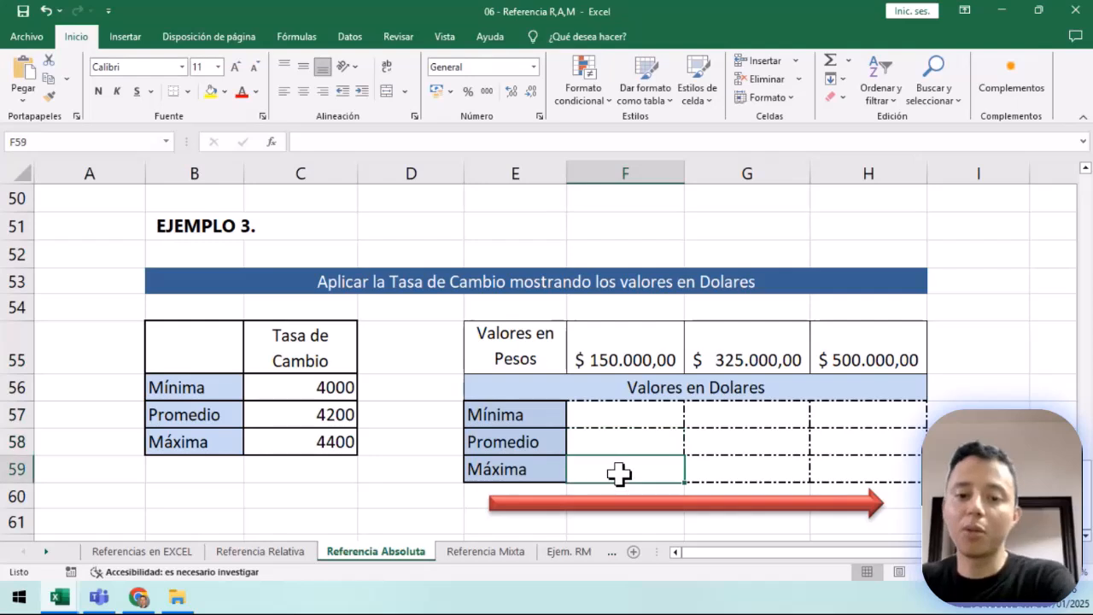
pyautogui.click(732, 357)
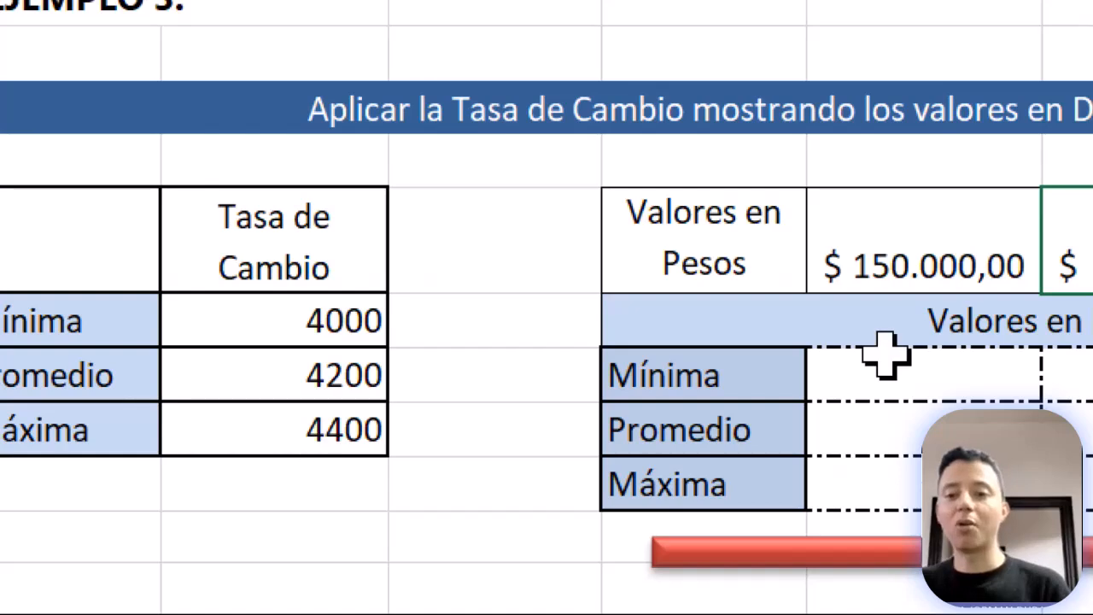
pyautogui.click(949, 377)
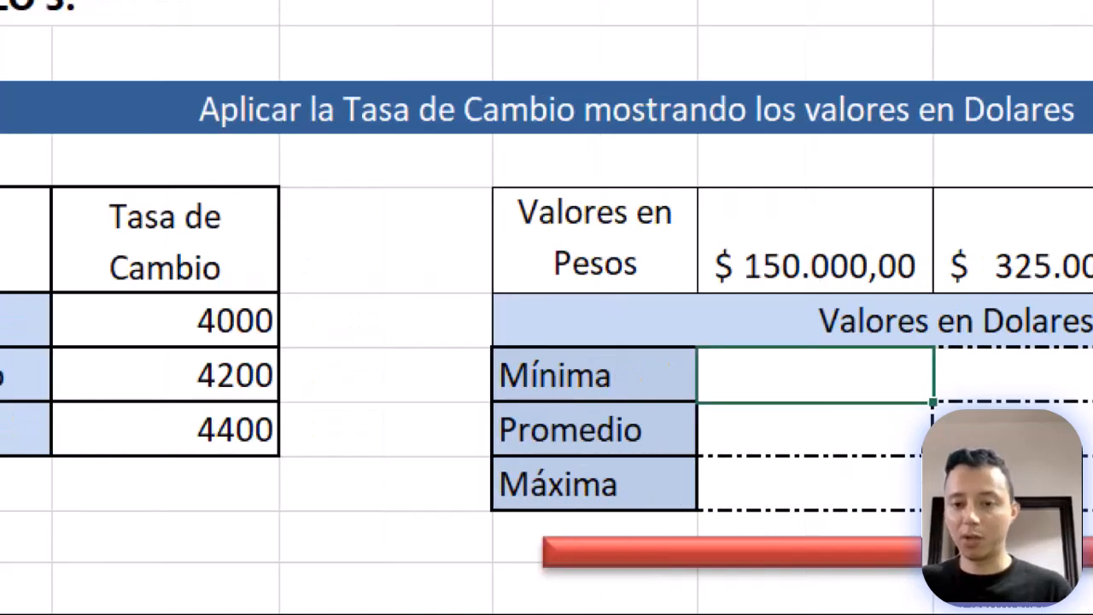
pyautogui.write('=')
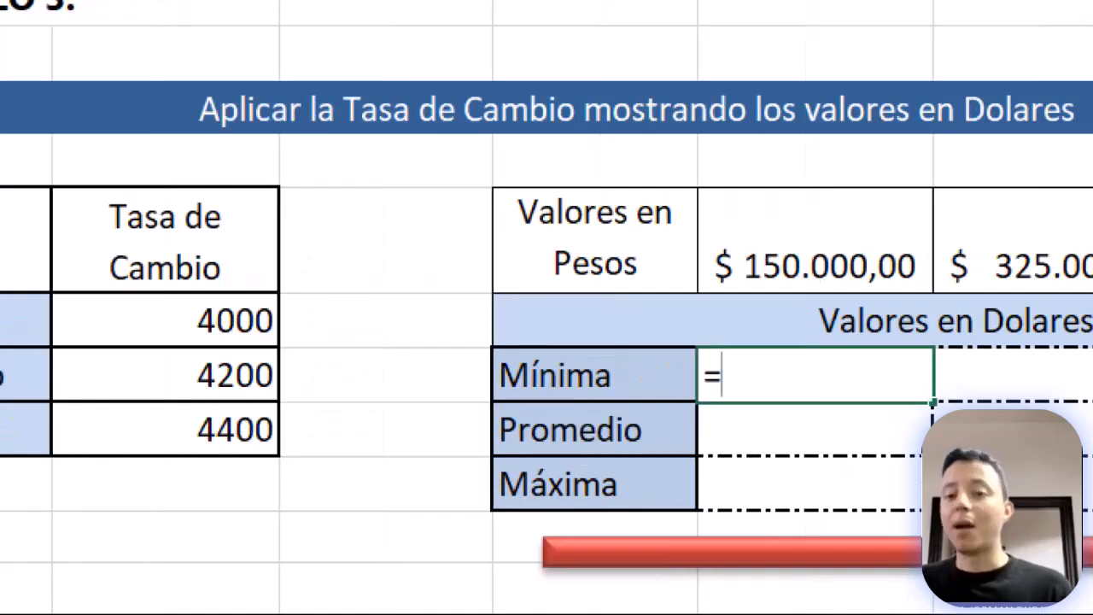
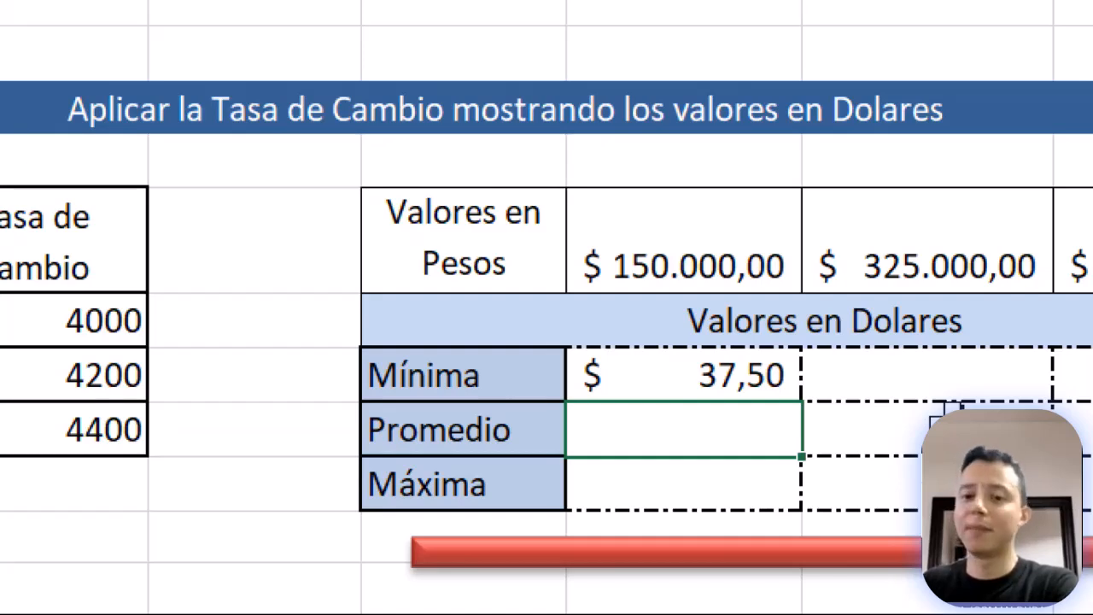
# Check the formula in F57, fill it down into the Promedio cell F58 and examine which cells the copy references.
pyautogui.click(770, 378)
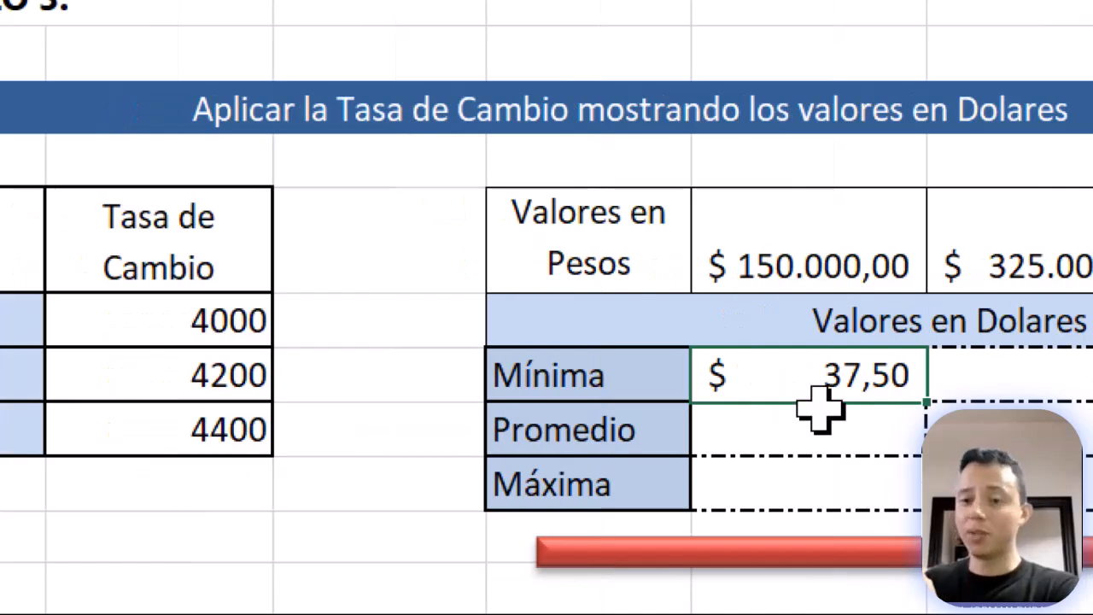
pyautogui.doubleClick(857, 379)
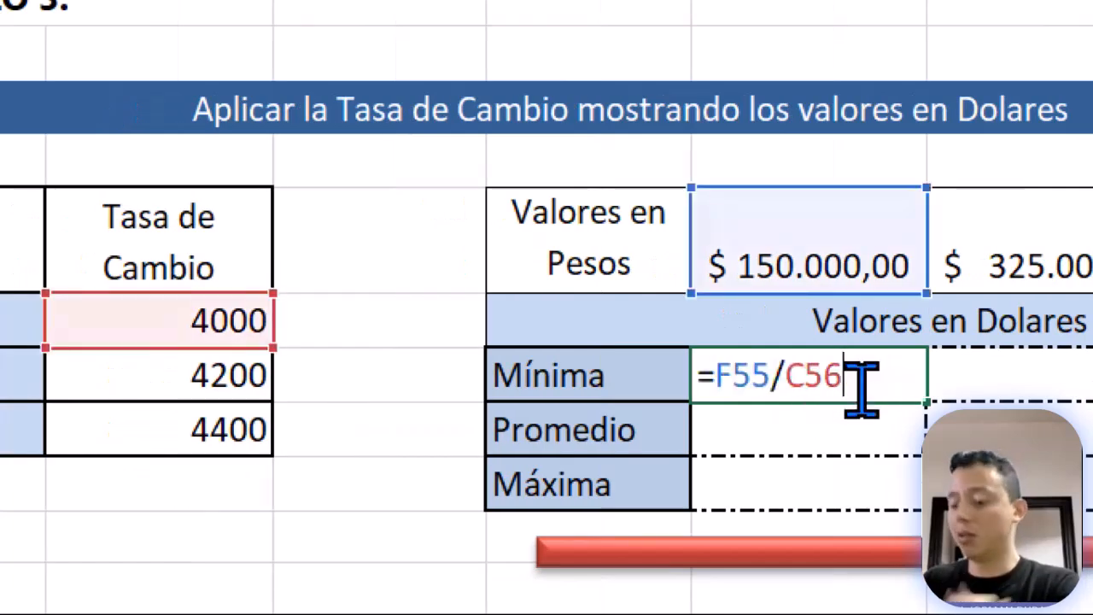
pyautogui.press('Escape')
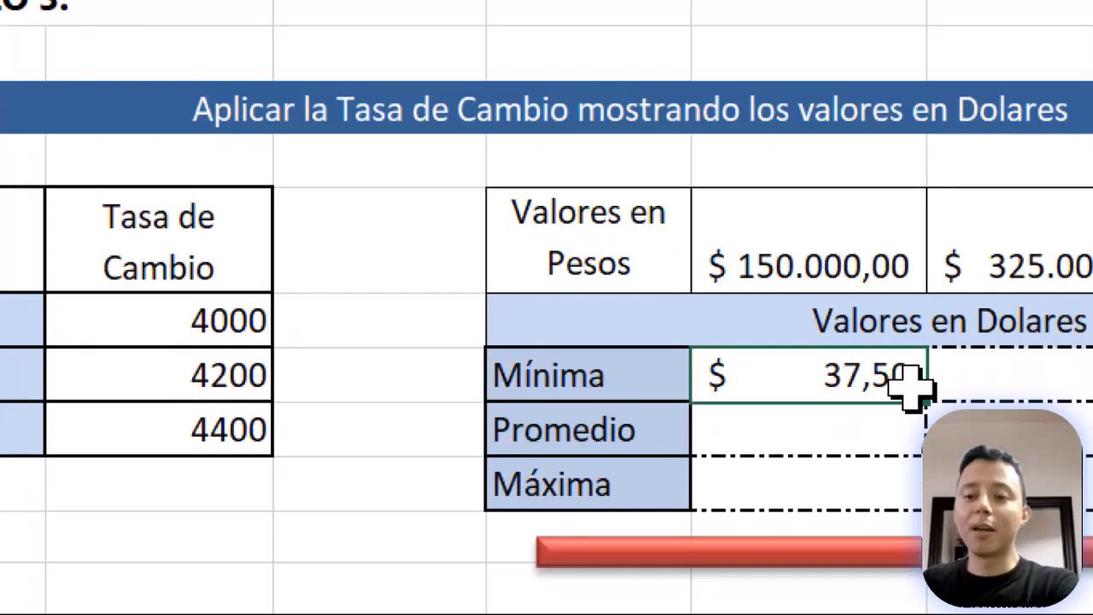
pyautogui.moveTo(928, 394); pyautogui.dragTo(874, 446)
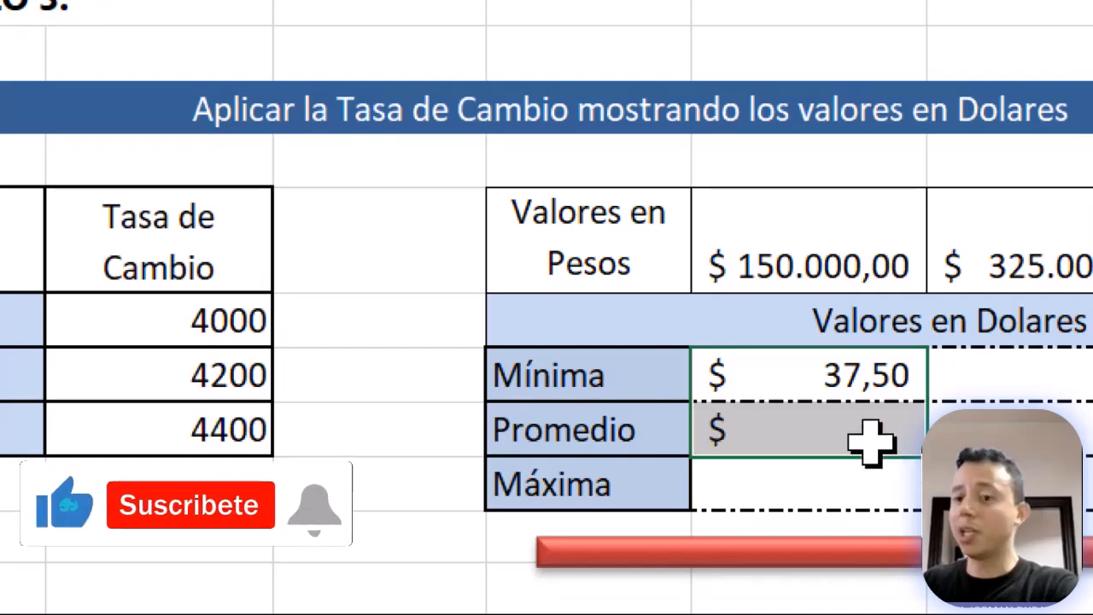
pyautogui.doubleClick(871, 442)
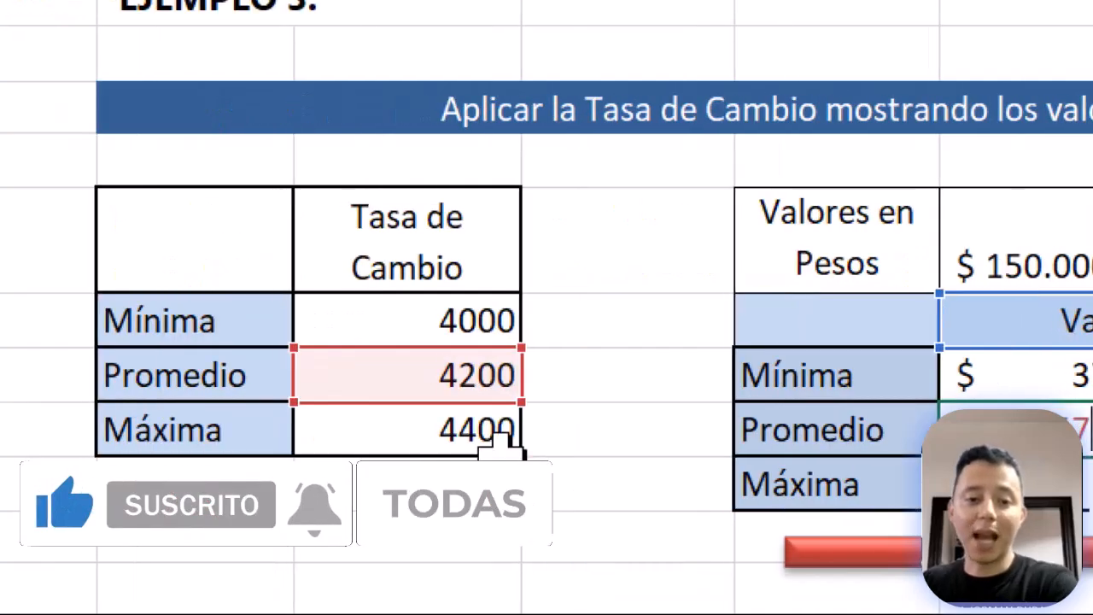
pyautogui.click(137, 344)
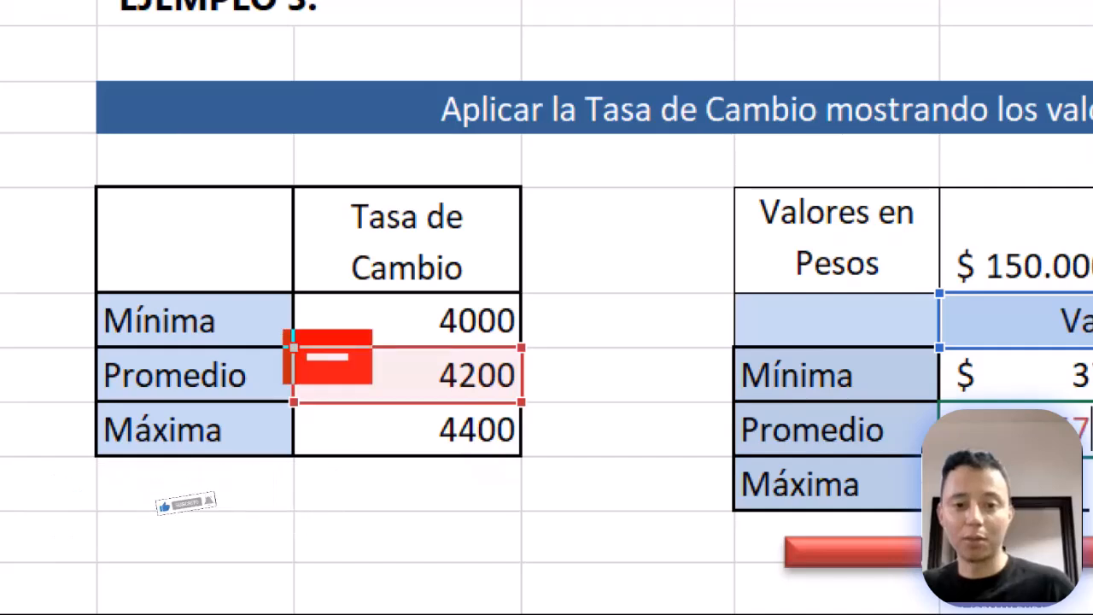
# Mark the Promedio rate 4200 and the $ 150.000,00 peso value with temporary boxes and arrows, then clear the annotations.
pyautogui.click(700, 418)
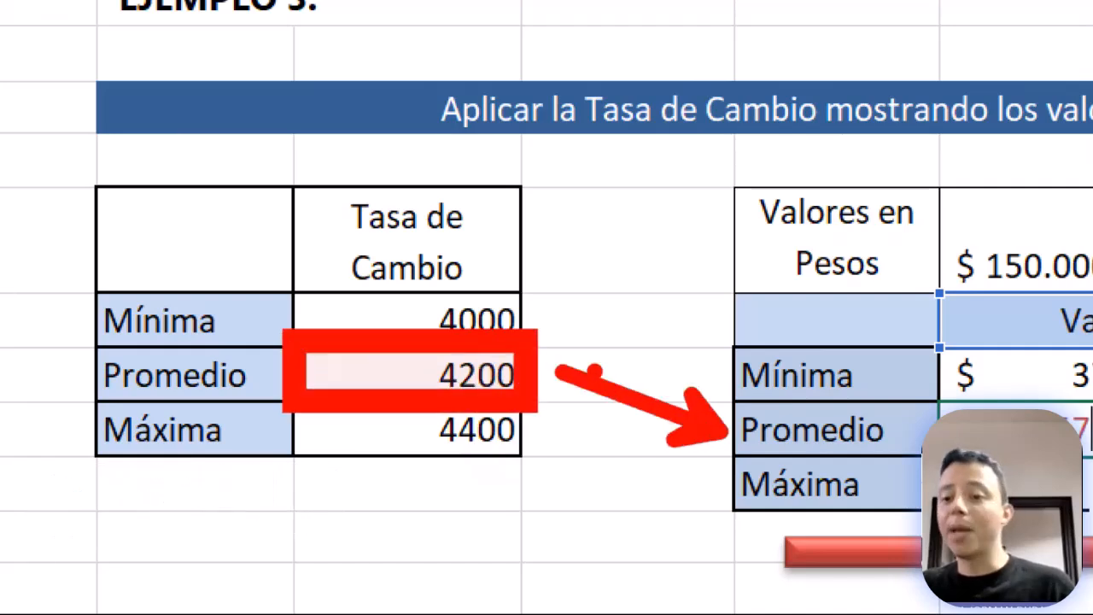
pyautogui.hotkey('ctrl', '2')
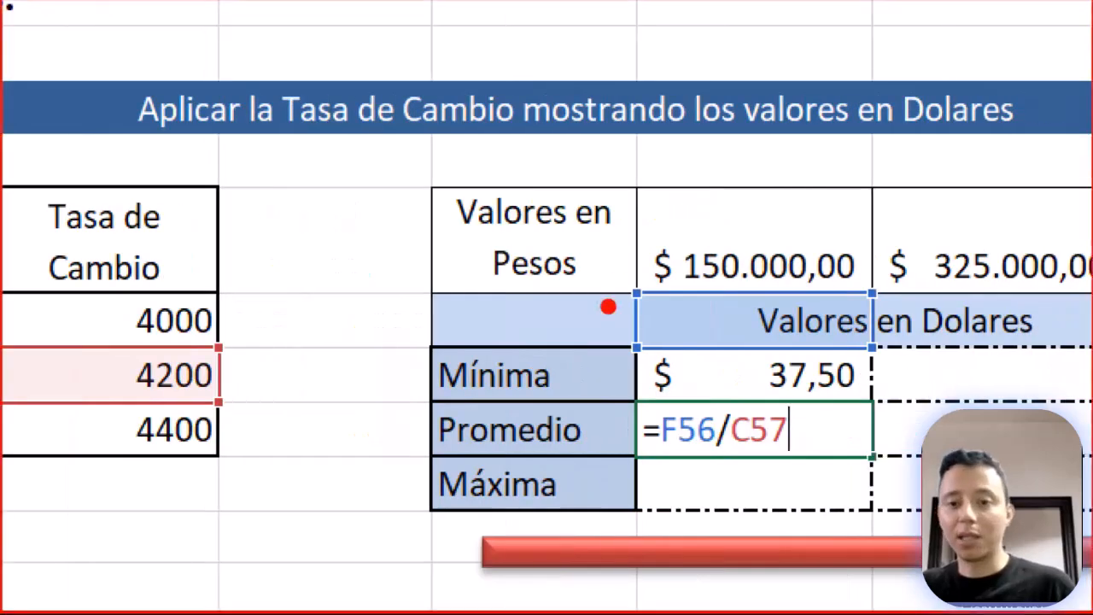
pyautogui.moveTo(633, 240); pyautogui.dragTo(876, 282)
pyautogui.moveTo(625, 253)
pyautogui.mouseDown()
pyautogui.moveTo(583, 299)
pyautogui.moveTo(618, 314)
pyautogui.moveTo(565, 304)
pyautogui.moveTo(621, 313)
pyautogui.moveTo(598, 299)
pyautogui.mouseUp()
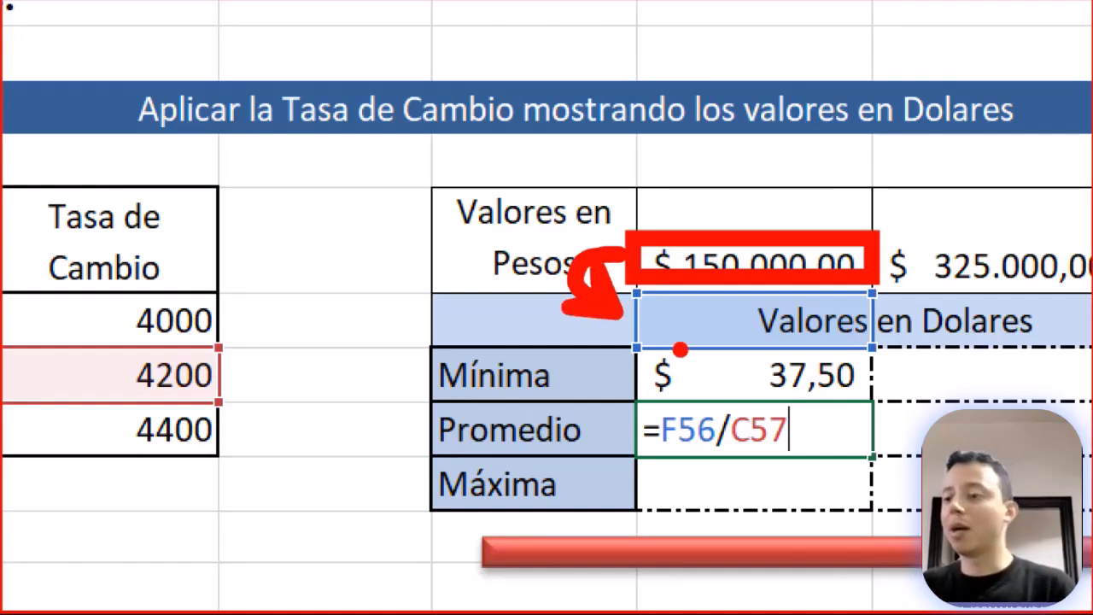
pyautogui.press('Escape')
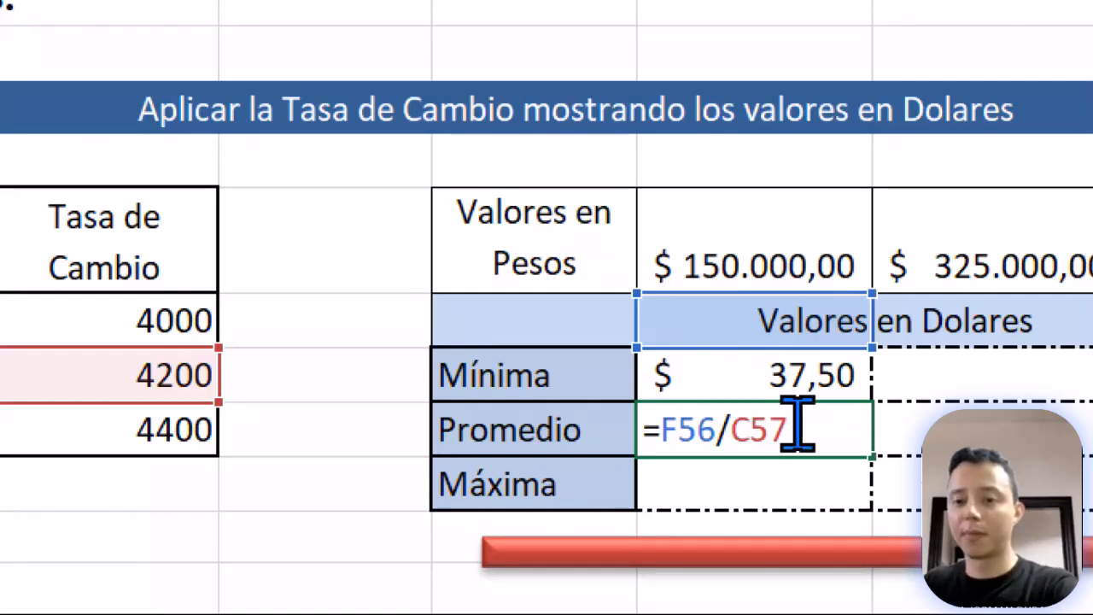
# Remove the formula from the Promedio cell in the $ 150.000,00 column.
pyautogui.press('BackSpace')
pyautogui.press('BackSpace')
pyautogui.press('BackSpace')
pyautogui.press('BackSpace')
pyautogui.press('BackSpace')
pyautogui.press('BackSpace')
pyautogui.press('BackSpace')
pyautogui.press('BackSpace')
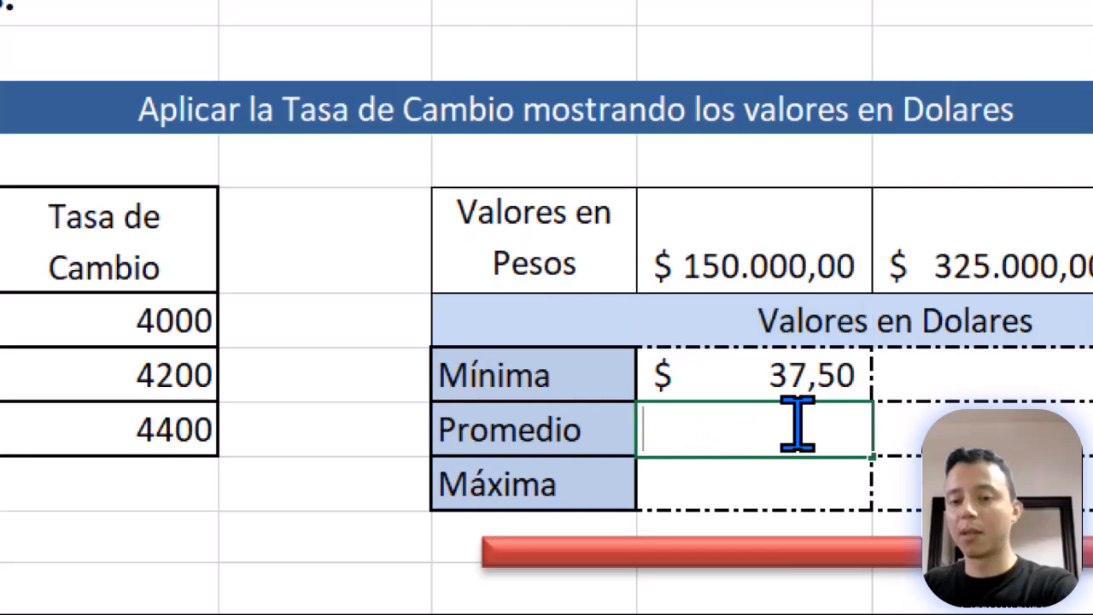
pyautogui.press('Return')
# Make the exchange-rate reference absolute in the Mínima formula of the $ 150.000,00 column, giving =F55/$C$56.
pyautogui.click(780, 391)
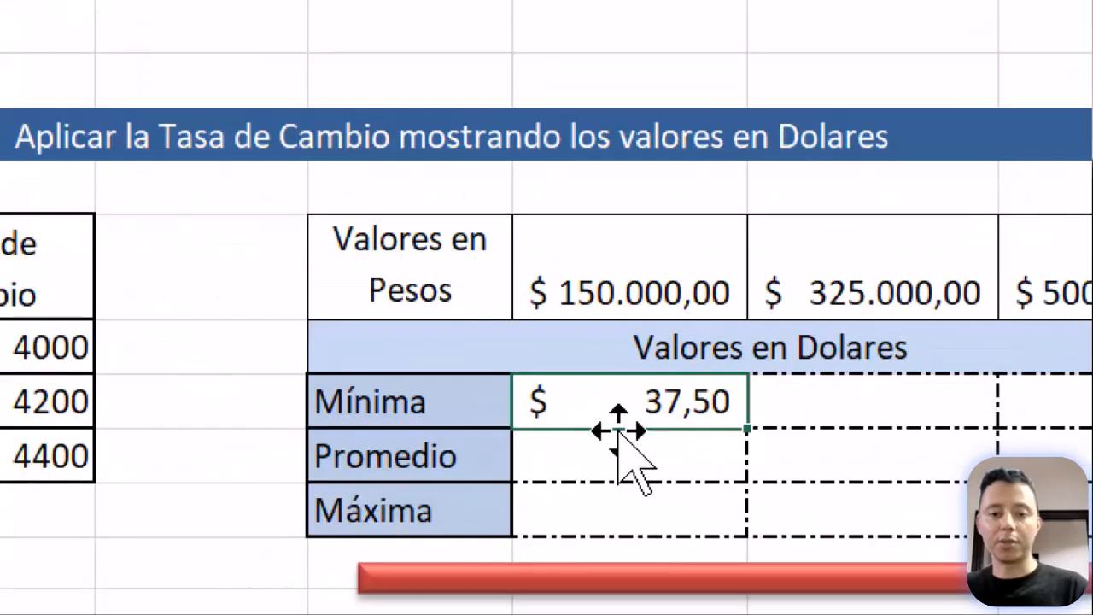
pyautogui.doubleClick(642, 407)
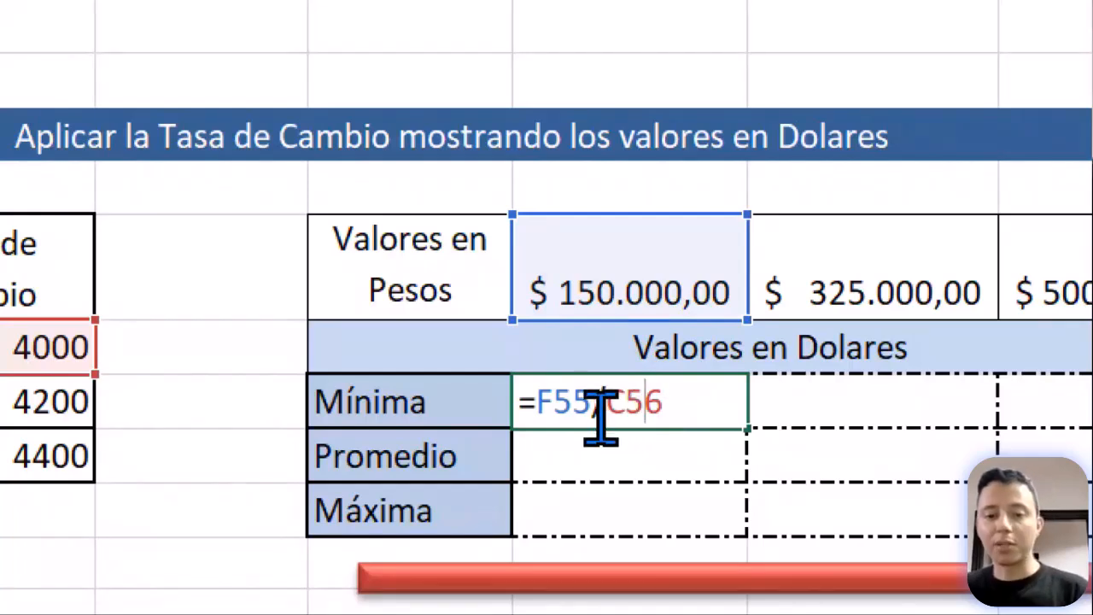
pyautogui.press('Return')
pyautogui.doubleClick(623, 407)
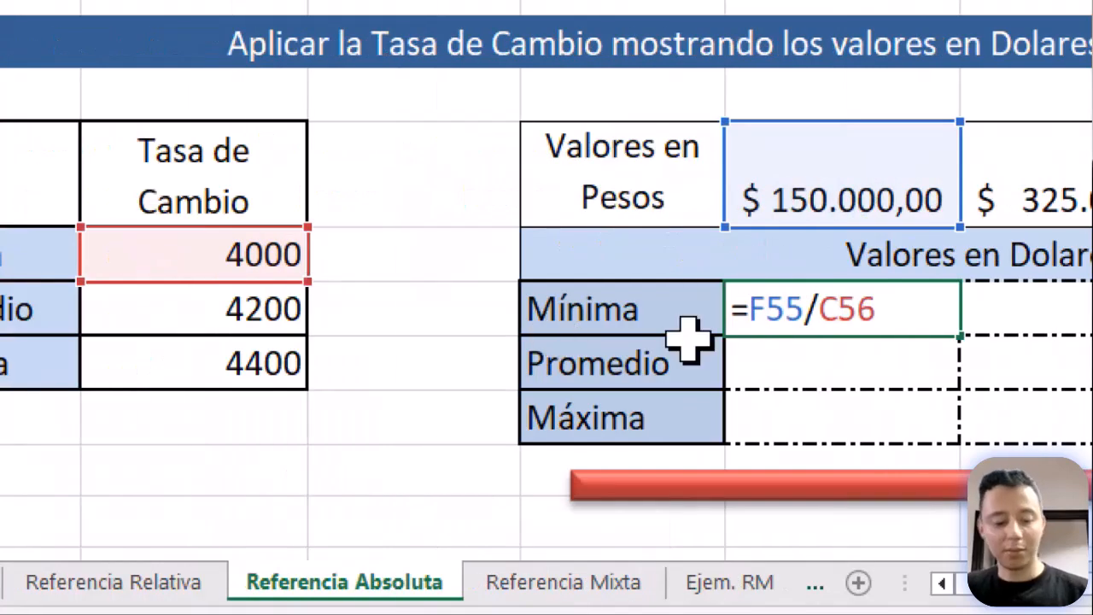
pyautogui.press('F4')
pyautogui.press('Return')
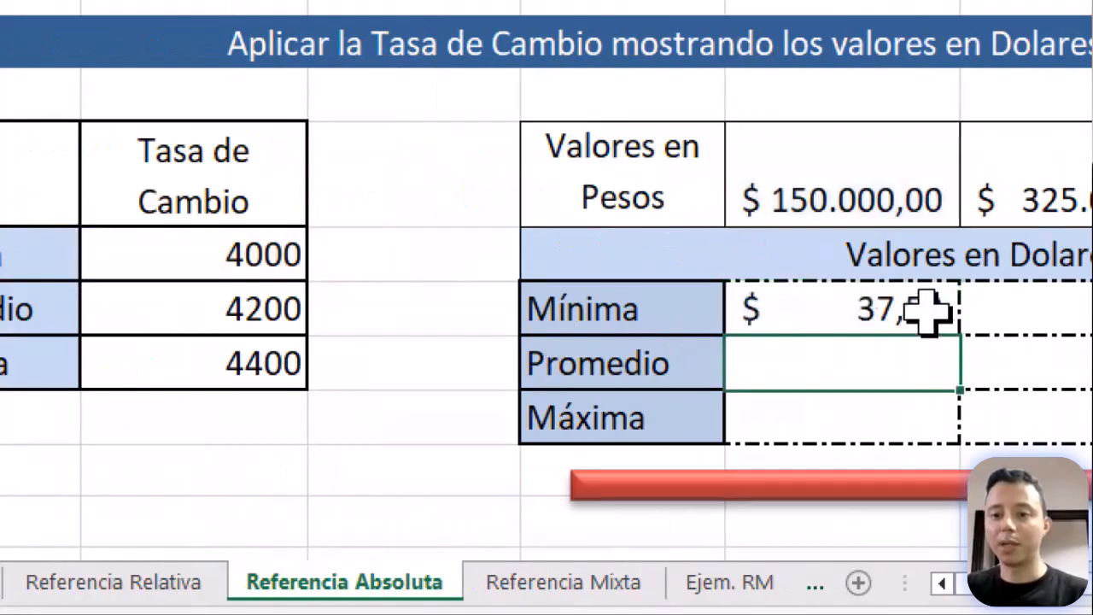
# Fill the Mínima formula down through the Máxima row and compare the Promedio copy with the original formula.
pyautogui.moveTo(936, 354); pyautogui.dragTo(935, 428)
pyautogui.hotkey('ctrl', 'z')
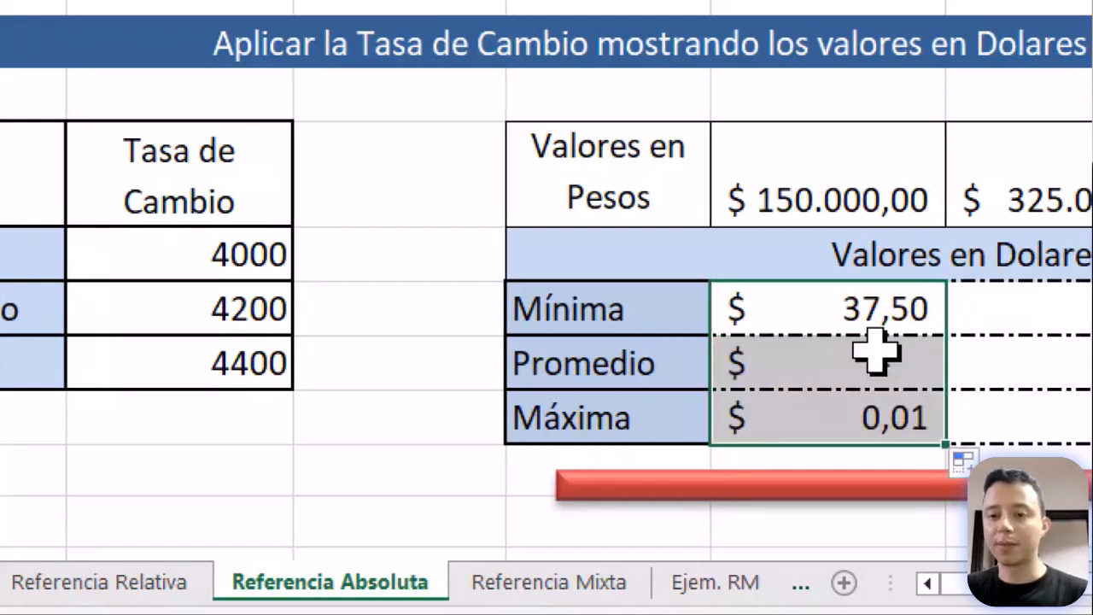
pyautogui.click(871, 330)
pyautogui.doubleClick(871, 320)
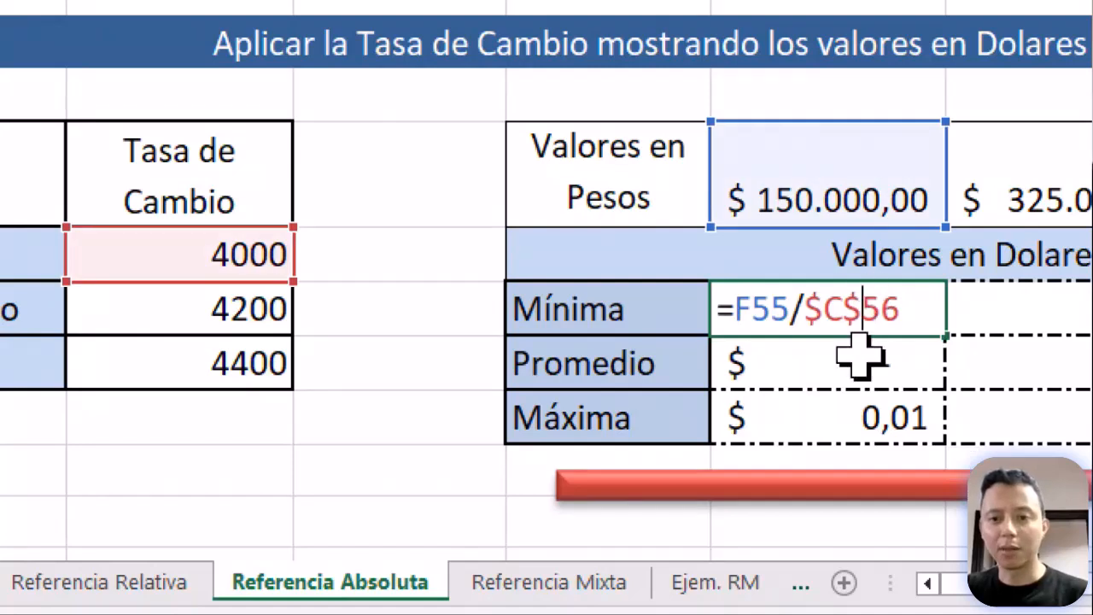
pyautogui.press('Return')
pyautogui.doubleClick(858, 363)
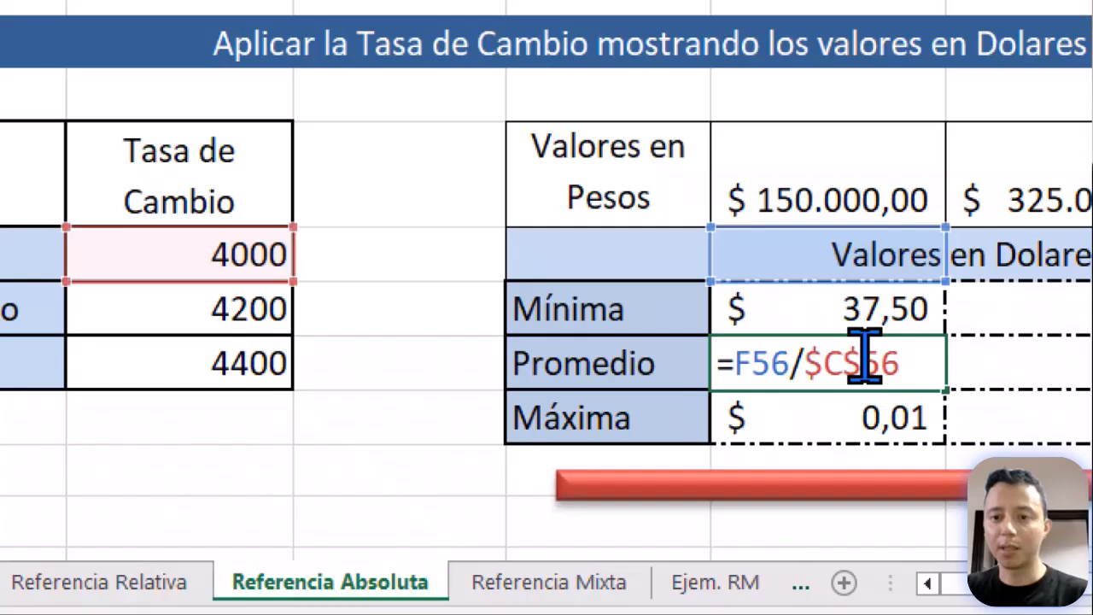
pyautogui.doubleClick(924, 314)
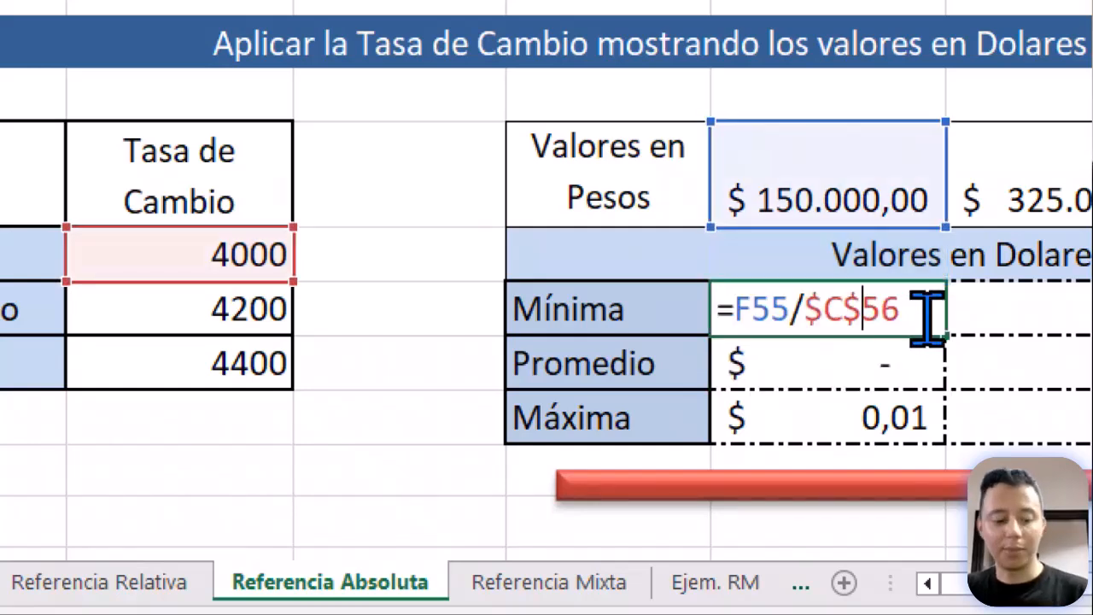
pyautogui.press('Return')
# Restore the relative reference C56 in the Mínima formula and clear the Promedio and Máxima cells below it.
pyautogui.doubleClick(910, 305)
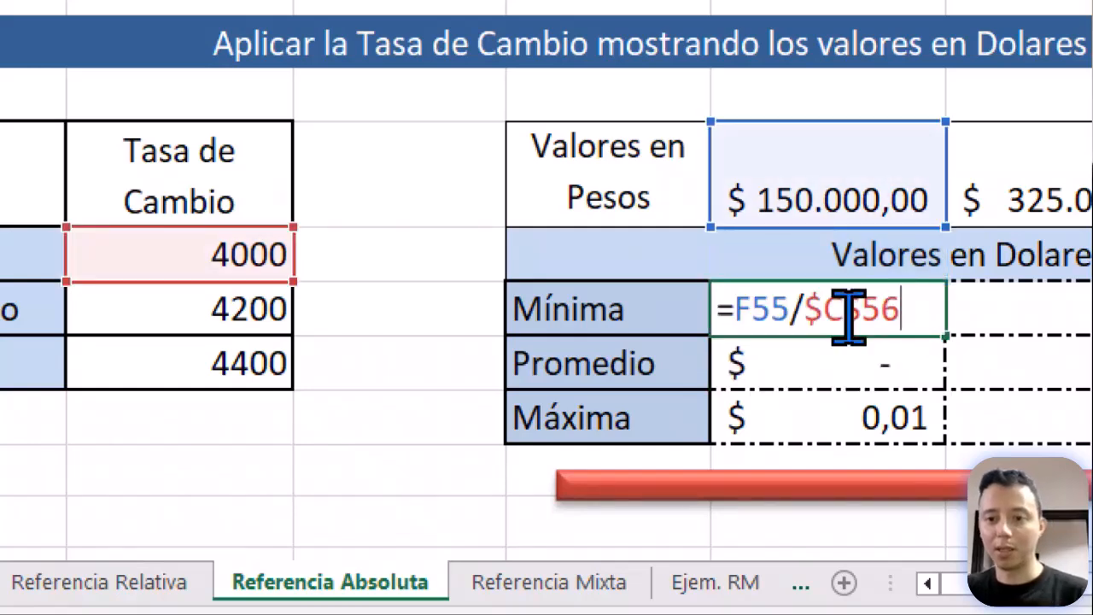
pyautogui.moveTo(805, 309); pyautogui.dragTo(922, 309)
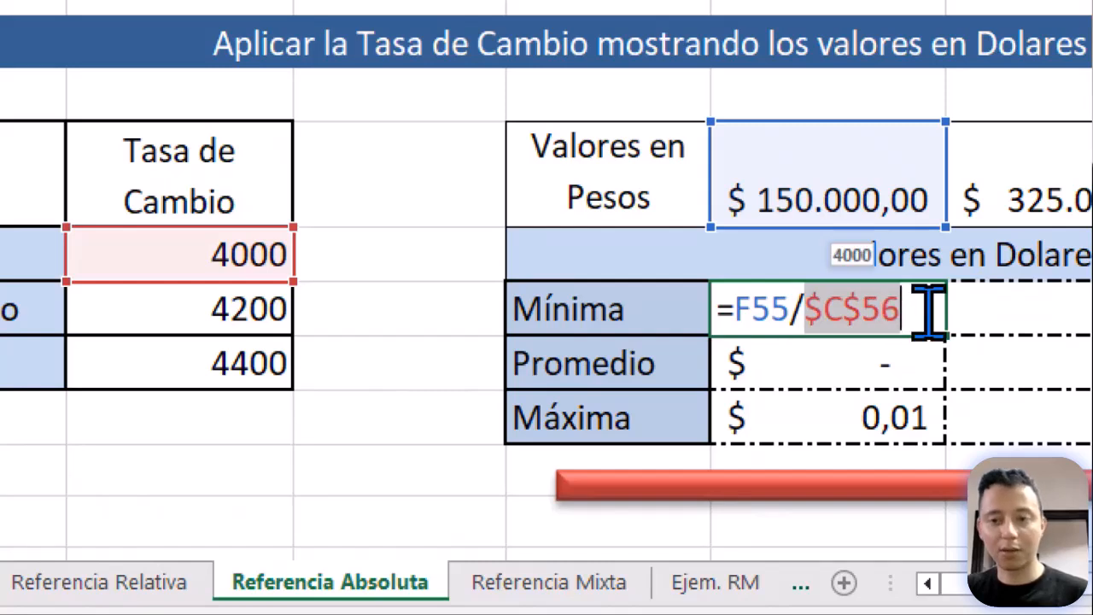
pyautogui.press('F4')
pyautogui.press('F4')
pyautogui.press('F4')
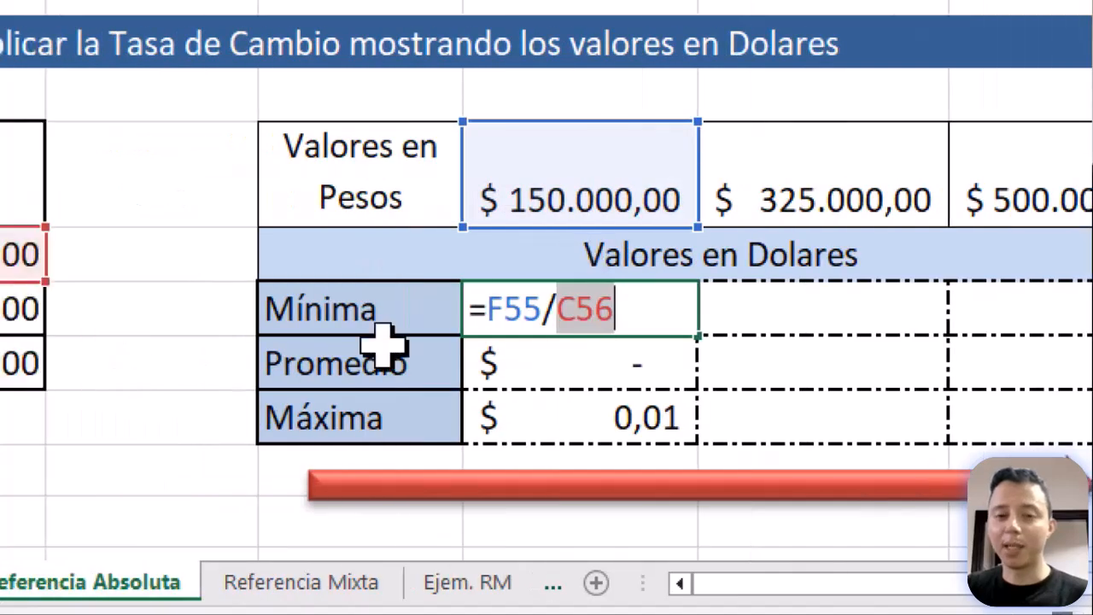
pyautogui.press('Return')
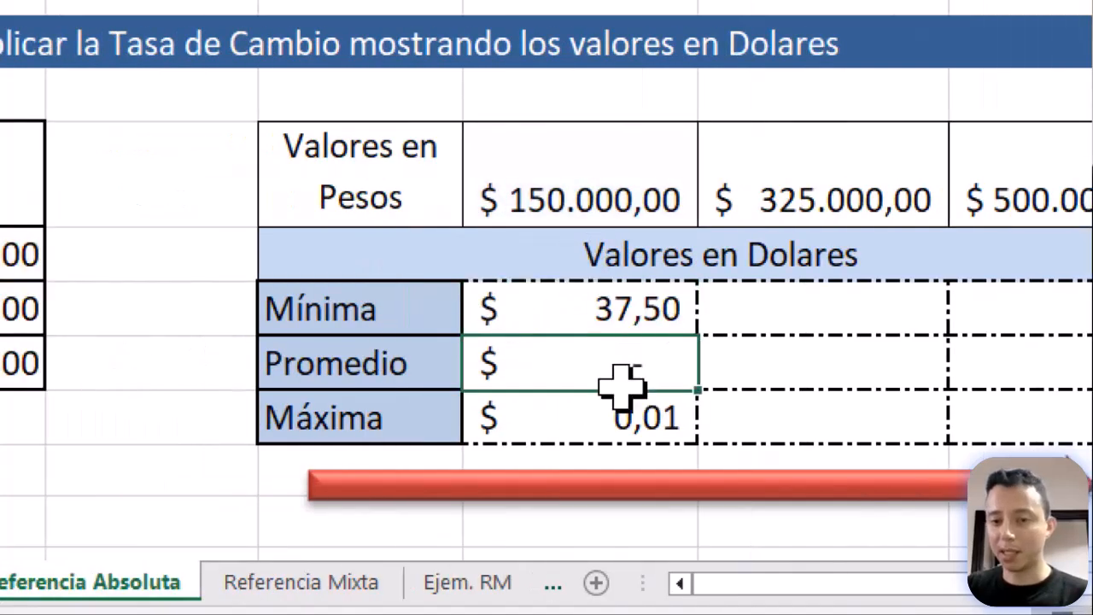
pyautogui.moveTo(623, 384); pyautogui.dragTo(629, 397)
pyautogui.press('Delete')
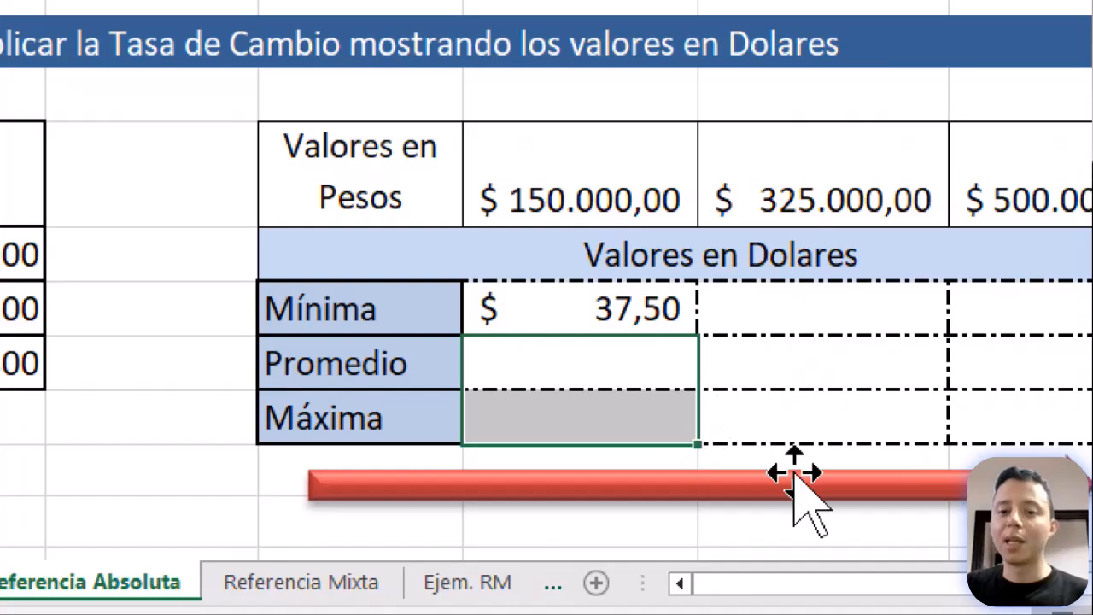
# Fix the exchange-rate reference in the Mínima formula of the $ 150.000,00 column as absolute, giving =F55/$C$56.
pyautogui.click(598, 307)
pyautogui.doubleClick(601, 318)
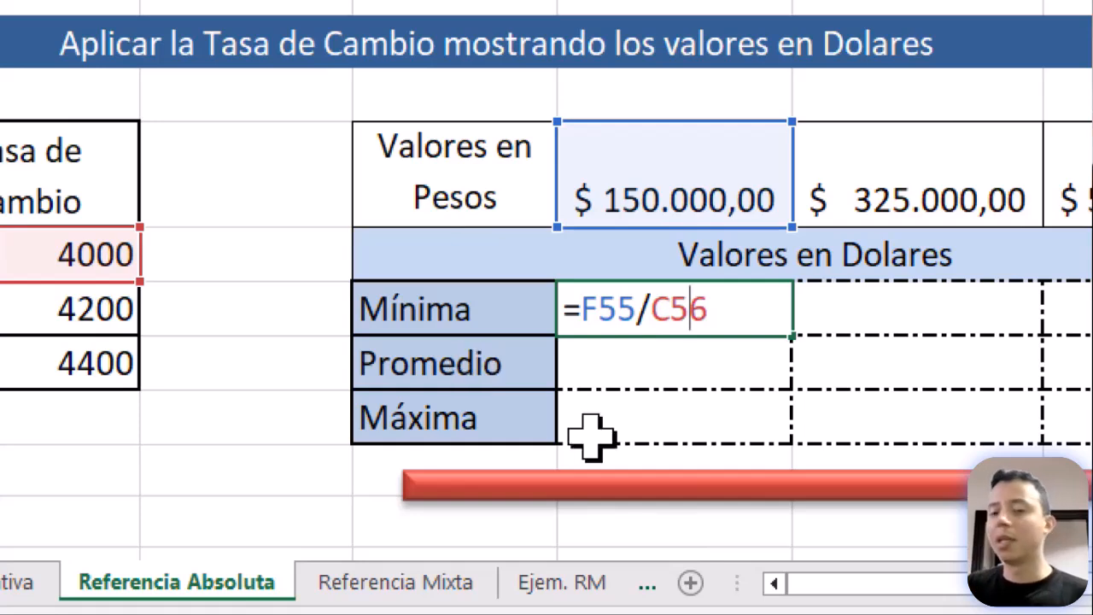
pyautogui.press('Return')
pyautogui.click(1086, 486)
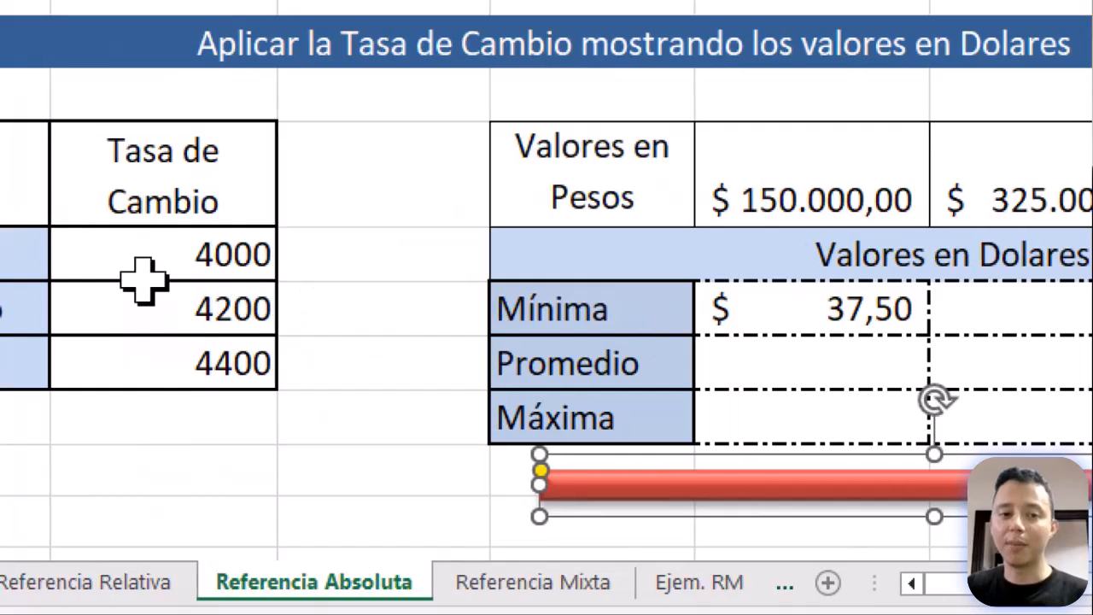
pyautogui.click(184, 265)
pyautogui.click(828, 327)
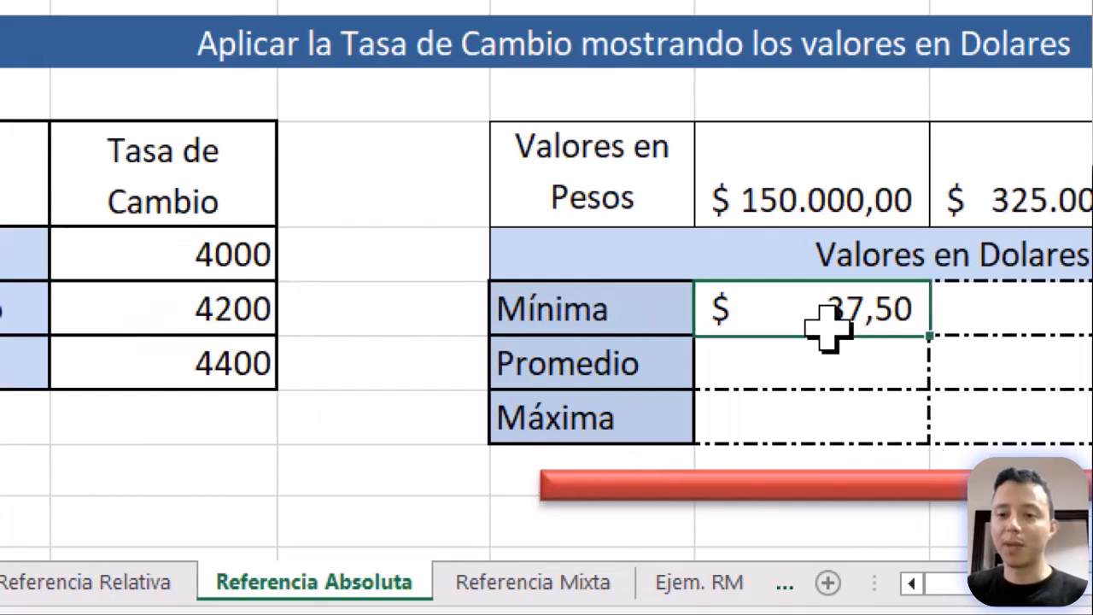
pyautogui.doubleClick(828, 327)
pyautogui.moveTo(787, 314); pyautogui.dragTo(853, 320)
pyautogui.press('F4')
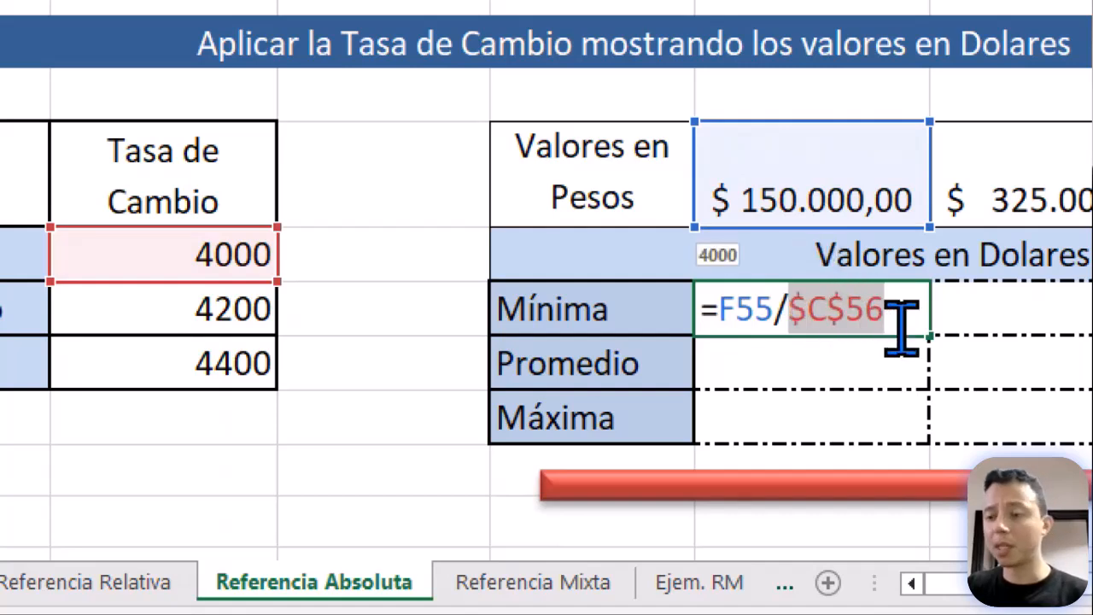
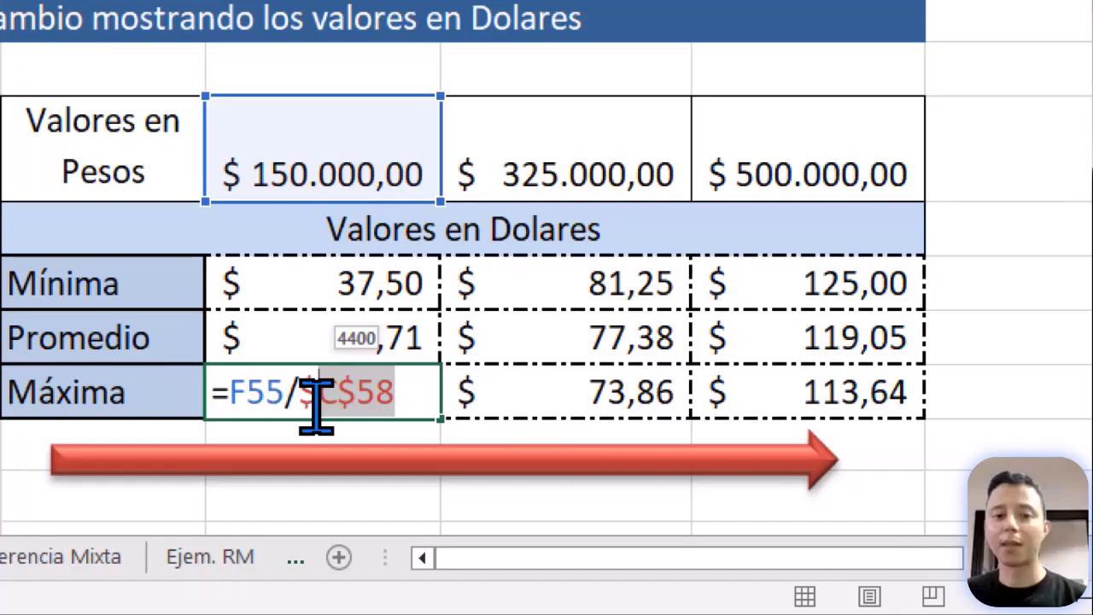
pyautogui.press('Return')
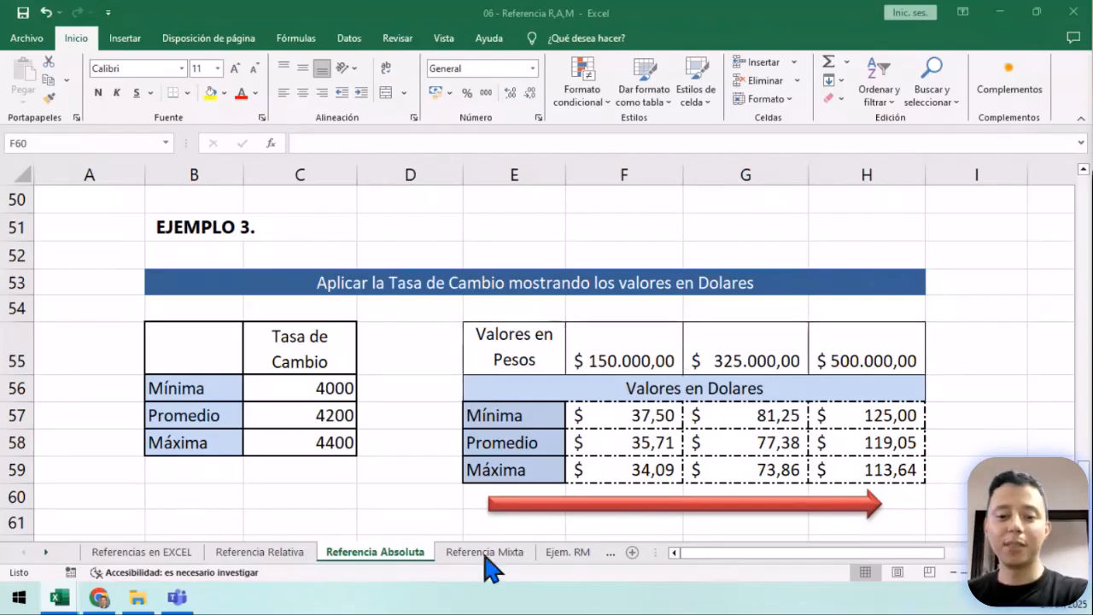
# Open the Referencia Mixta sheet and look through its mixed-reference explanation, notation and examples.
pyautogui.scroll(-2, 435, 539)
pyautogui.scroll(2, 598, 467)
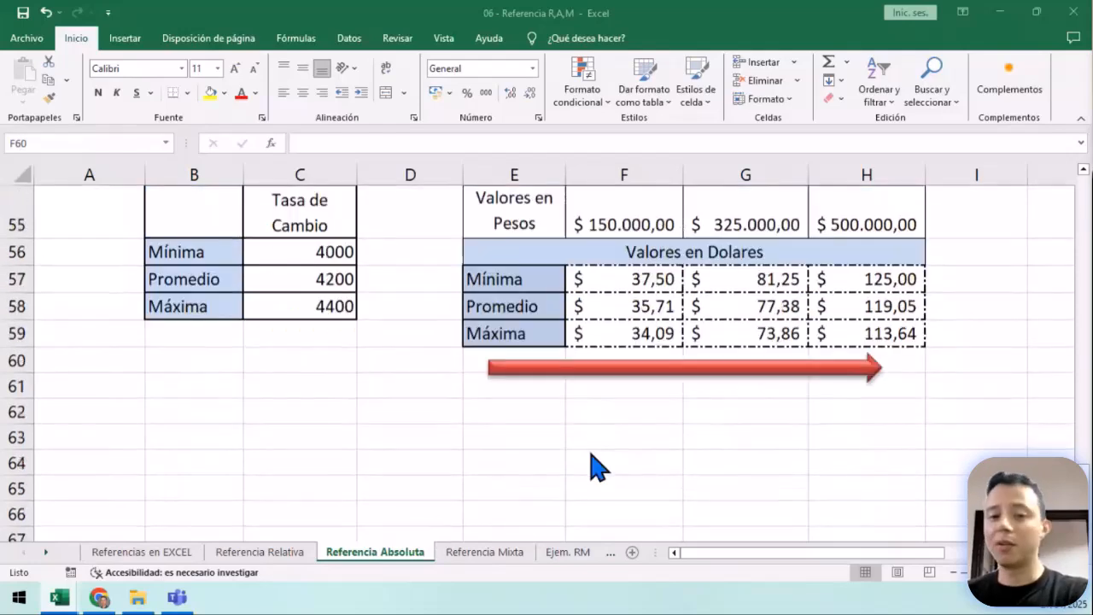
pyautogui.click(485, 552)
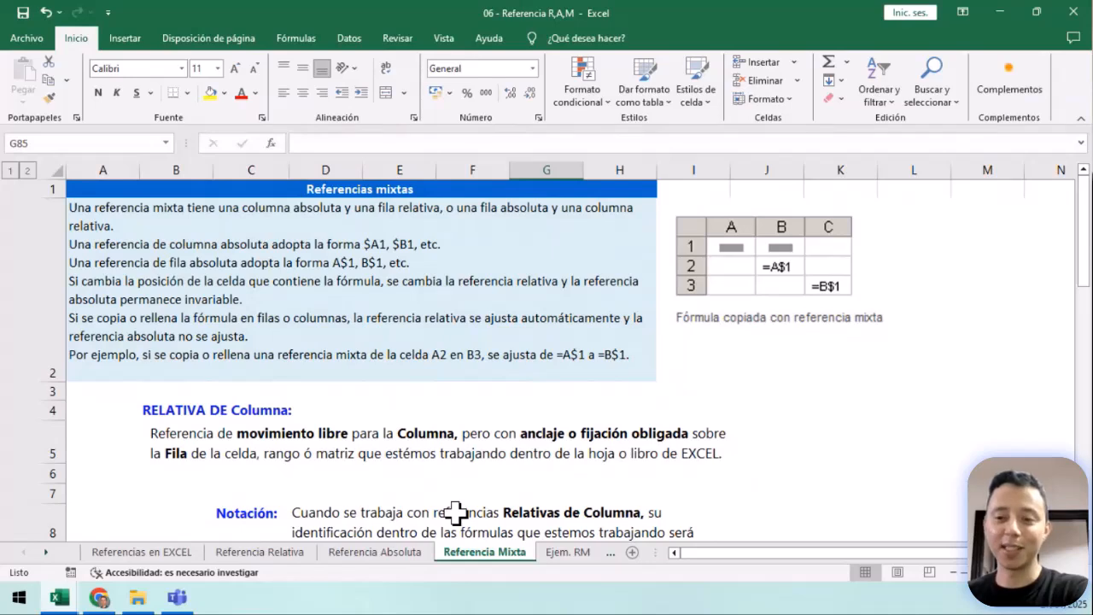
pyautogui.scroll(-7, 517, 419)
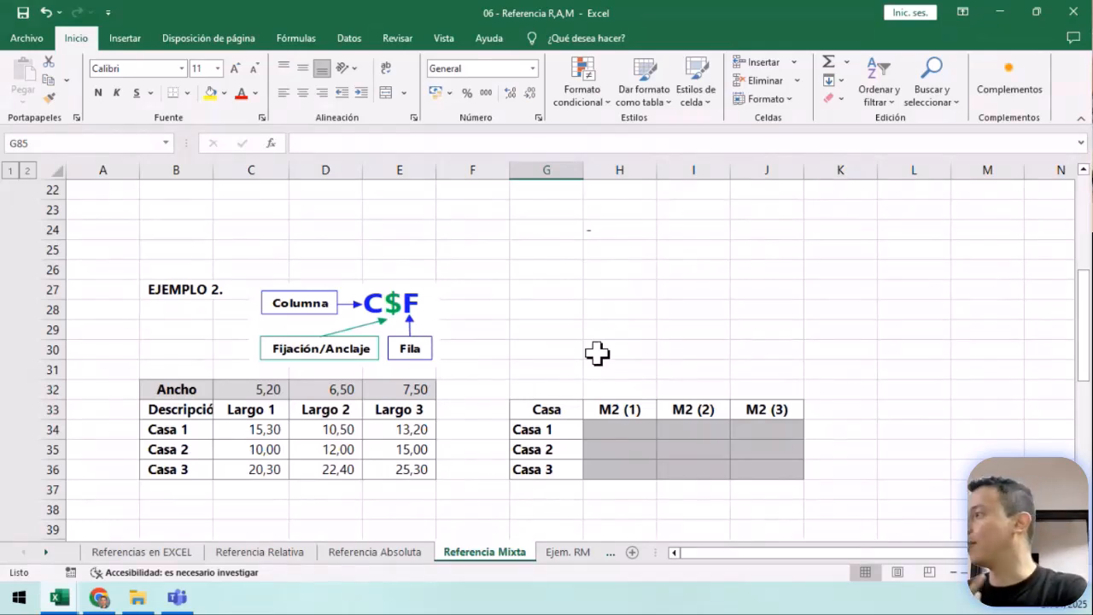
pyautogui.scroll(7, 519, 371)
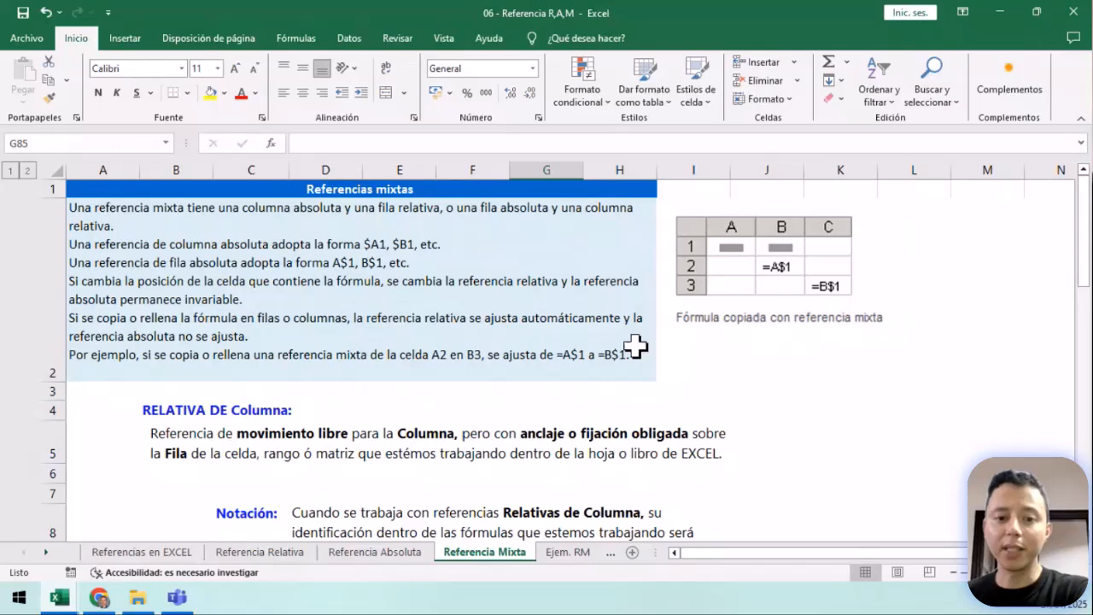
pyautogui.scroll(-2, 635, 345)
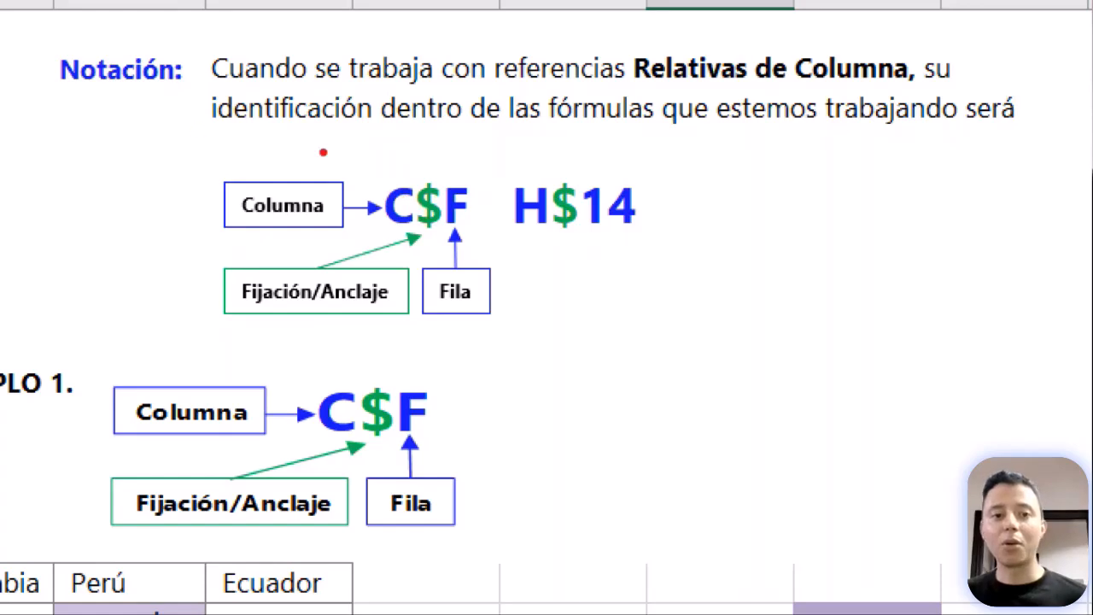
# Point out the C and F in the C$F notation with arrows, sketch a dollar sign before the C, and clear the annotations.
pyautogui.moveTo(376, 169)
pyautogui.mouseDown()
pyautogui.moveTo(400, 163)
pyautogui.moveTo(394, 109)
pyautogui.mouseUp()
pyautogui.moveTo(459, 181); pyautogui.dragTo(459, 116)
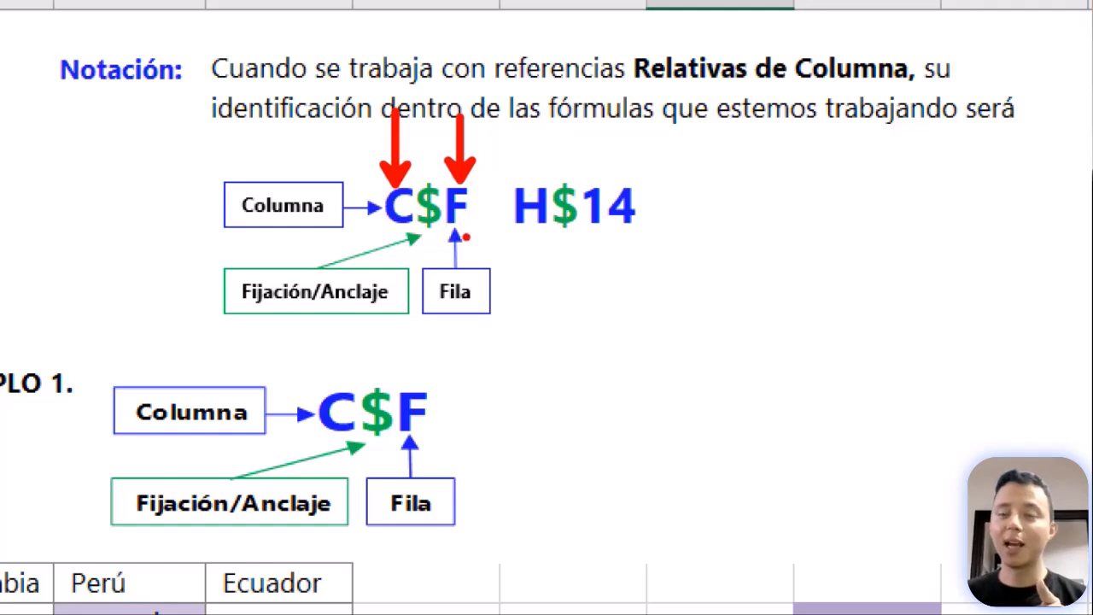
pyautogui.moveTo(370, 189); pyautogui.dragTo(347, 228)
pyautogui.moveTo(352, 174); pyautogui.dragTo(373, 243)
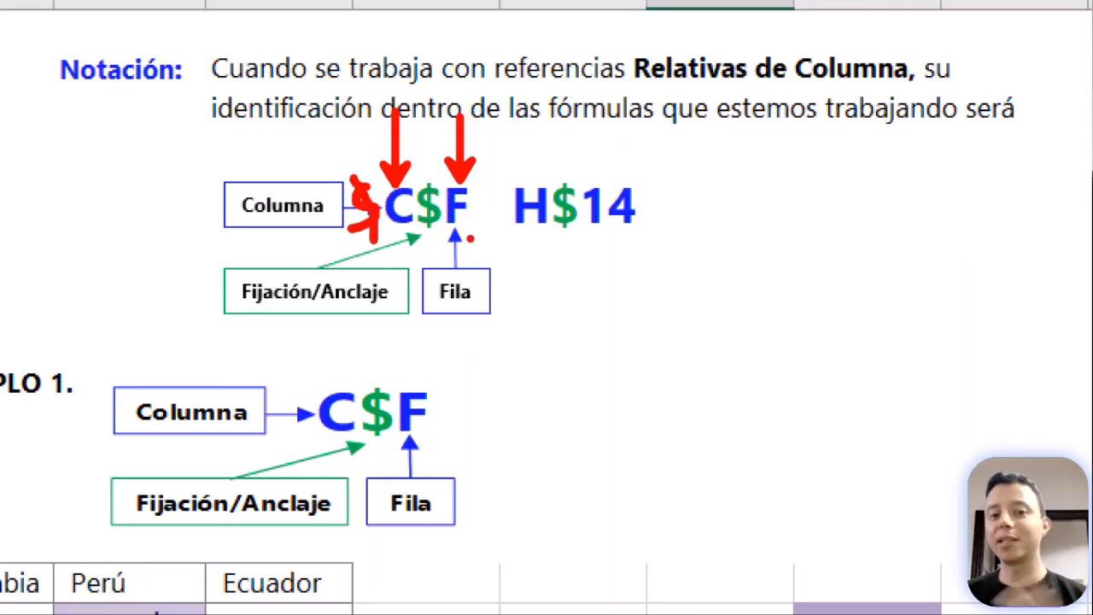
pyautogui.press('Escape')
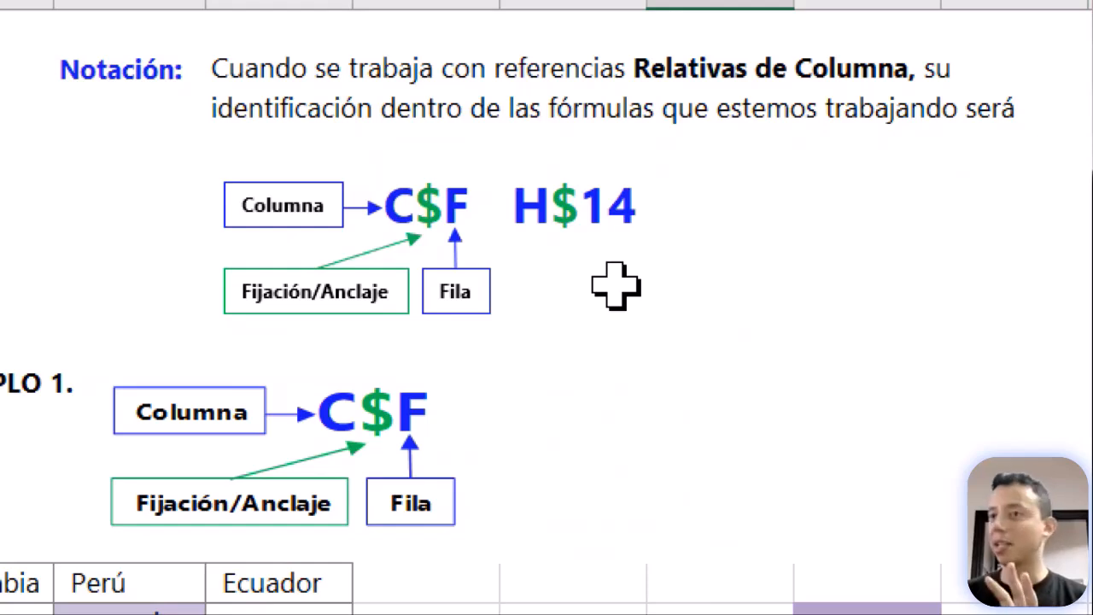
pyautogui.scroll(2, 662, 246)
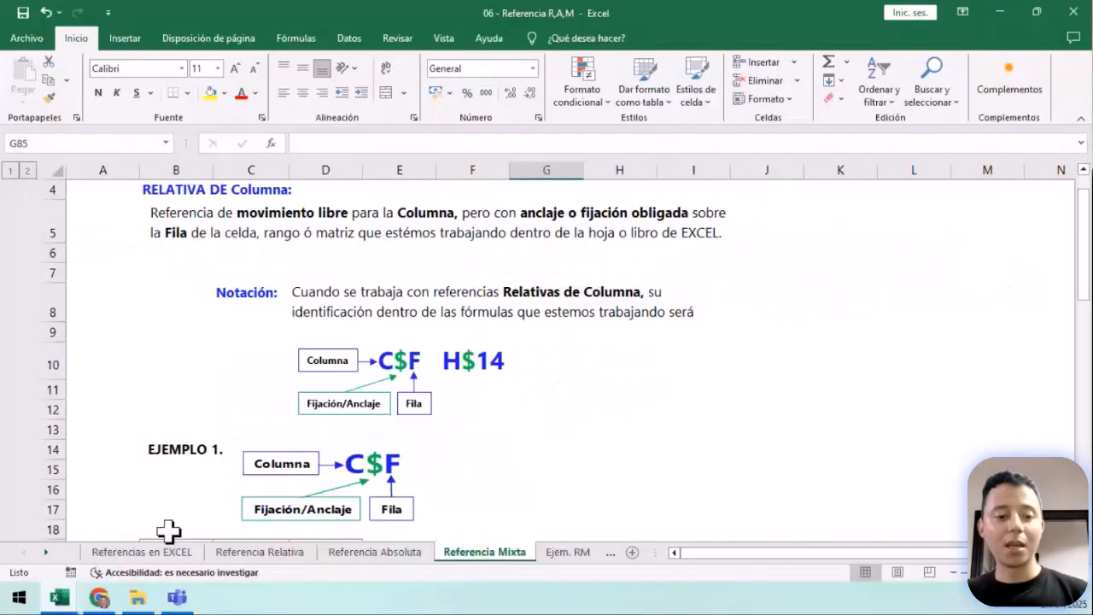
# Return to the Referencias en EXCEL sheet and point an arrow at the dollar sign of C$F under RELATIVA Columna.
pyautogui.click(211, 553)
pyautogui.click(142, 553)
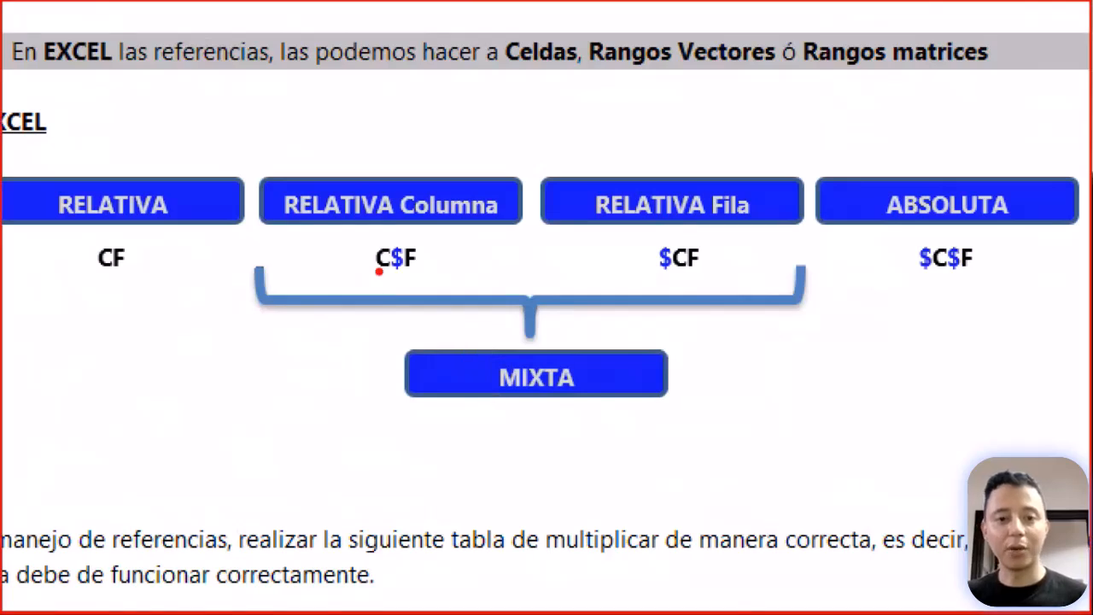
pyautogui.moveTo(399, 274); pyautogui.dragTo(406, 339)
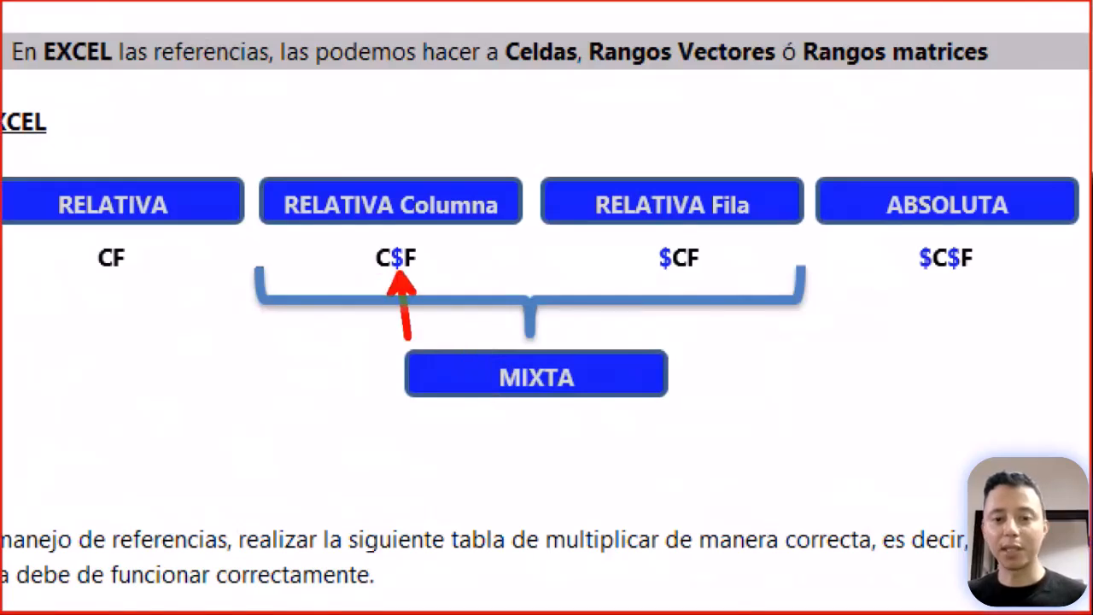
# Point an arrow at the dollar sign of $CF under RELATIVA Fila and return to the Referencia Mixta sheet.
pyautogui.moveTo(666, 274)
pyautogui.mouseDown()
pyautogui.moveTo(682, 318)
pyautogui.moveTo(662, 359)
pyautogui.moveTo(667, 344)
pyautogui.mouseUp()
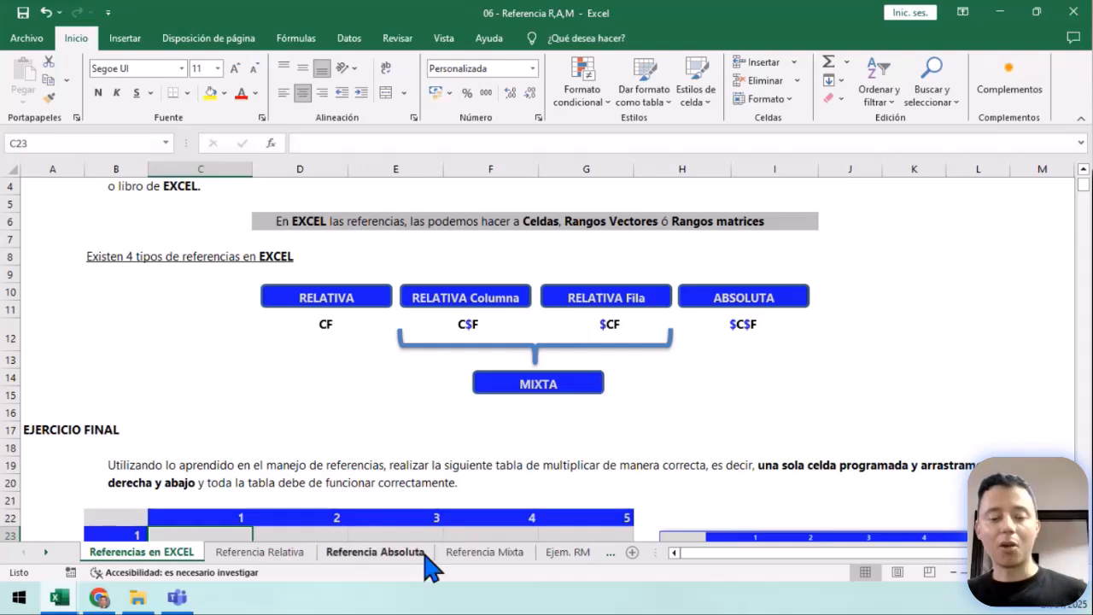
pyautogui.click(484, 553)
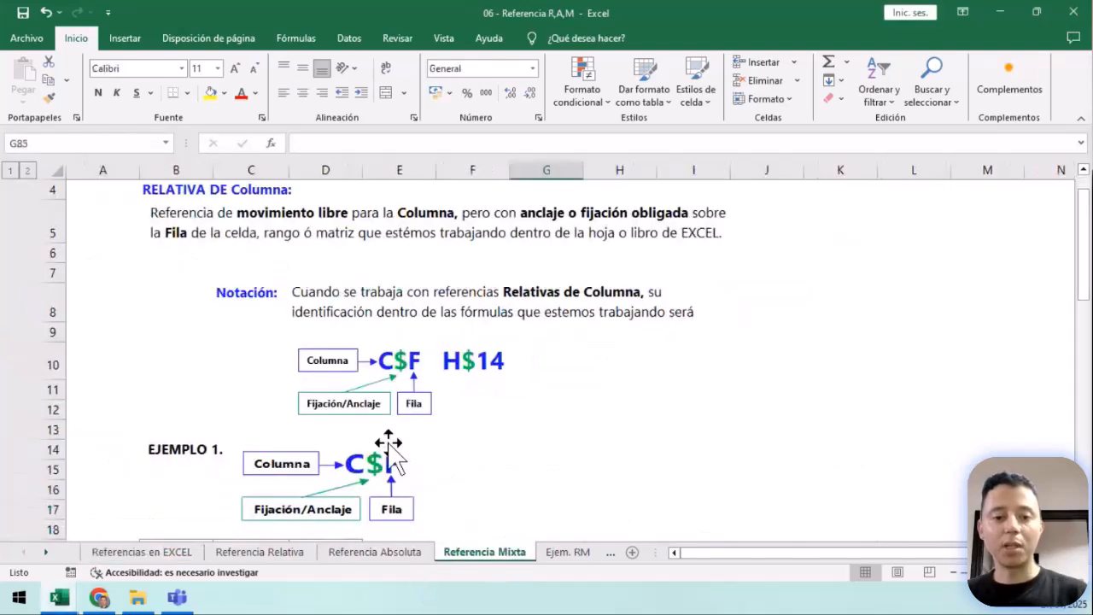
# Examine the C$F notation and the country table of EJEMPLO 1 in rows 19 to 21, beside the empty shaded cell.
pyautogui.scroll(-4, 453, 361)
pyautogui.click(53, 254)
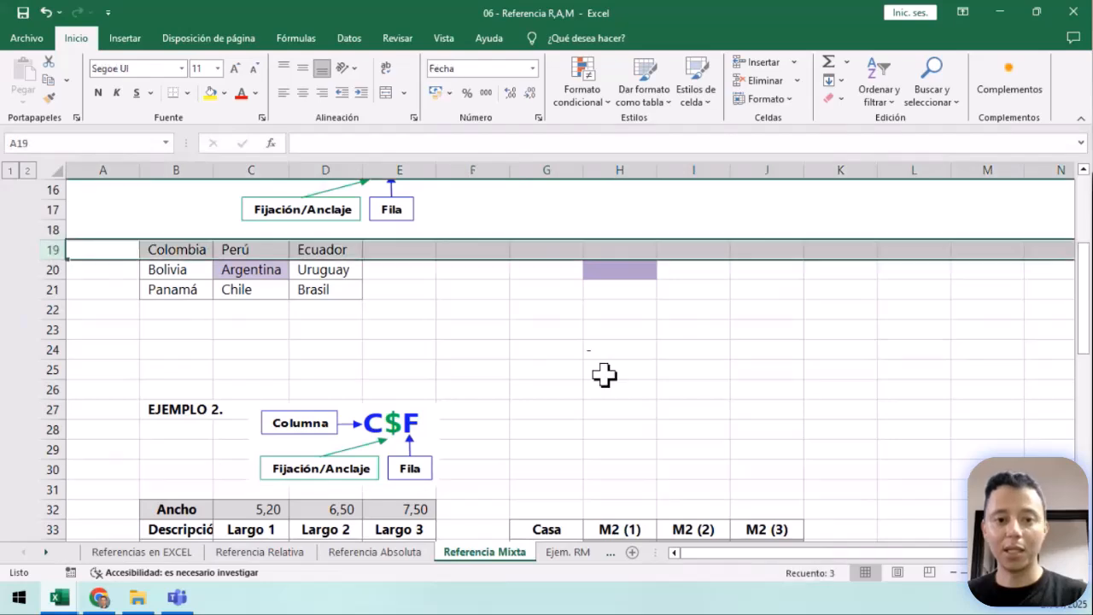
pyautogui.scroll(-2, 644, 392)
pyautogui.scroll(2, 637, 409)
pyautogui.scroll(1, 621, 417)
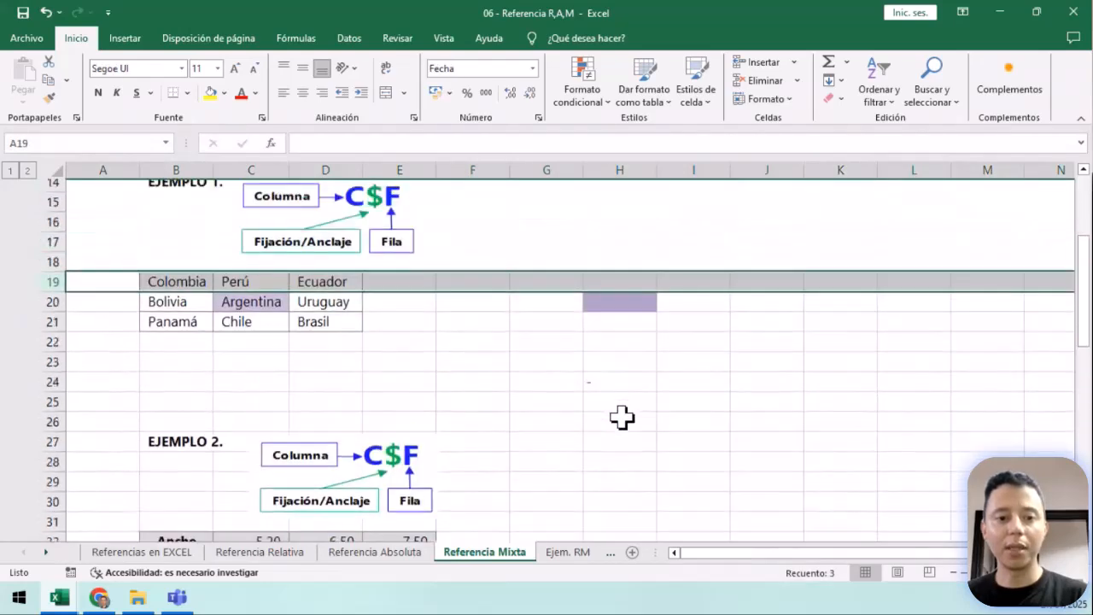
pyautogui.scroll(1, 644, 408)
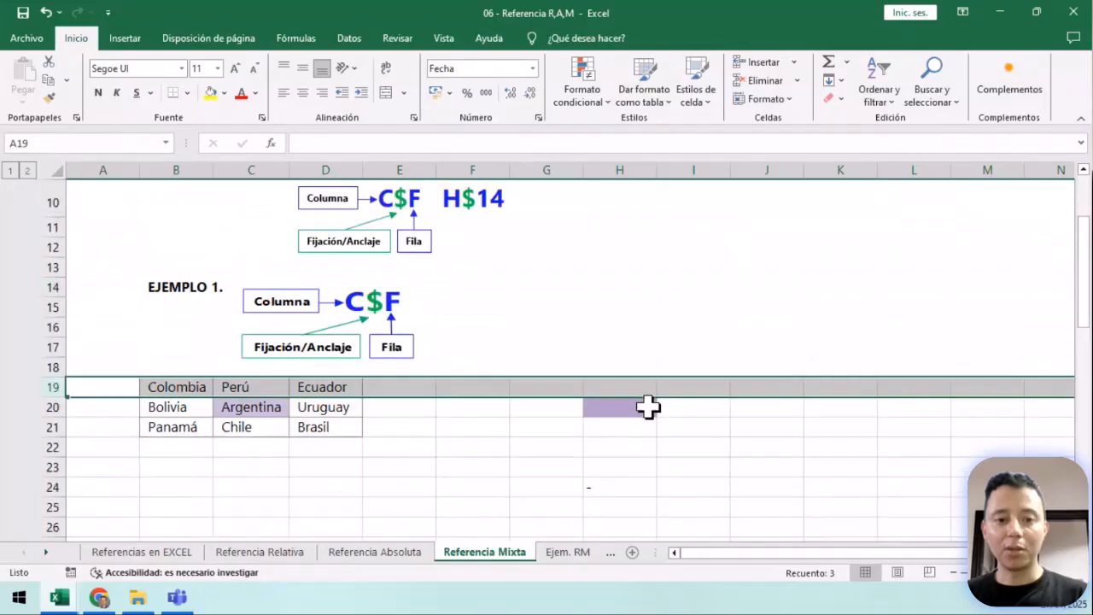
pyautogui.scroll(2, 625, 432)
pyautogui.scroll(-3, 623, 443)
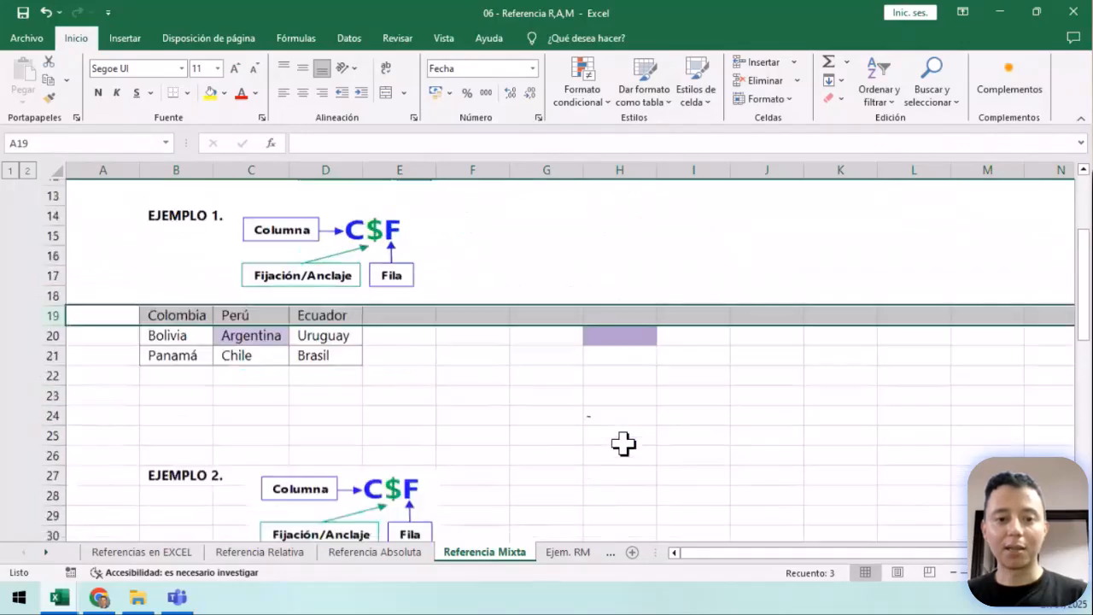
pyautogui.scroll(2, 629, 451)
pyautogui.scroll(-1, 636, 458)
# Enter =$C20 in shaded cell H20, marking the spots for the dollar signs and cycling the Argentina reference through $C$20 and C$20.
pyautogui.click(634, 410)
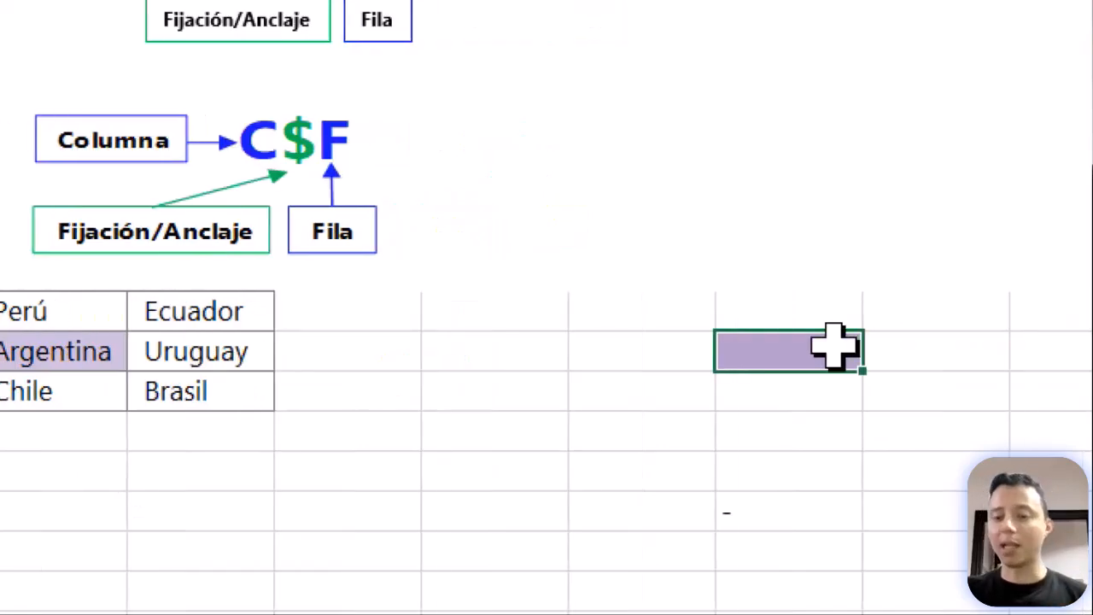
pyautogui.write('=')
pyautogui.click(53, 366)
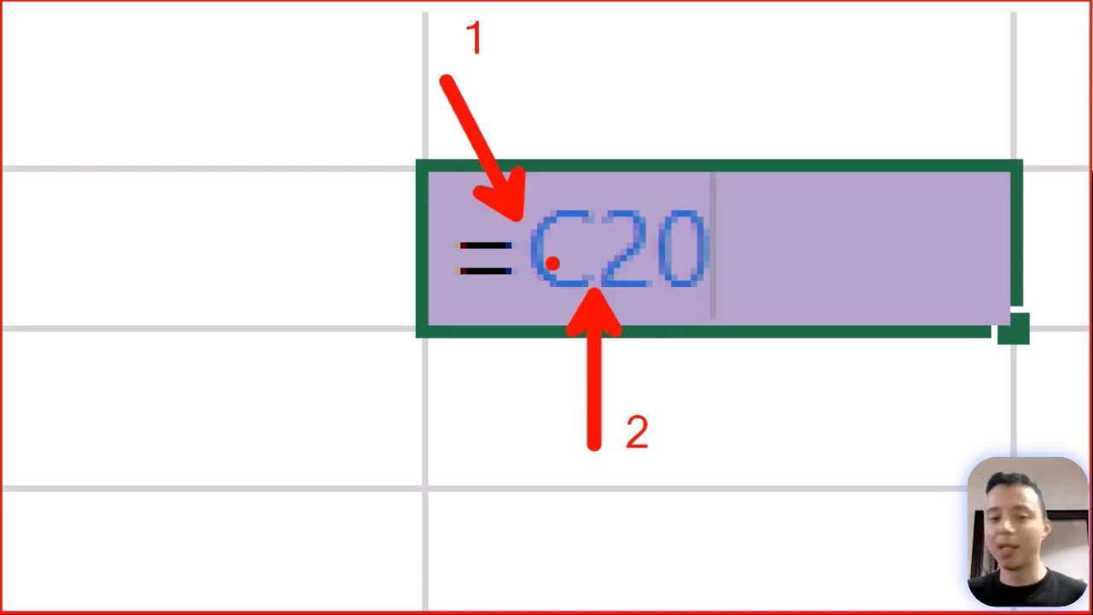
pyautogui.click(555, 268)
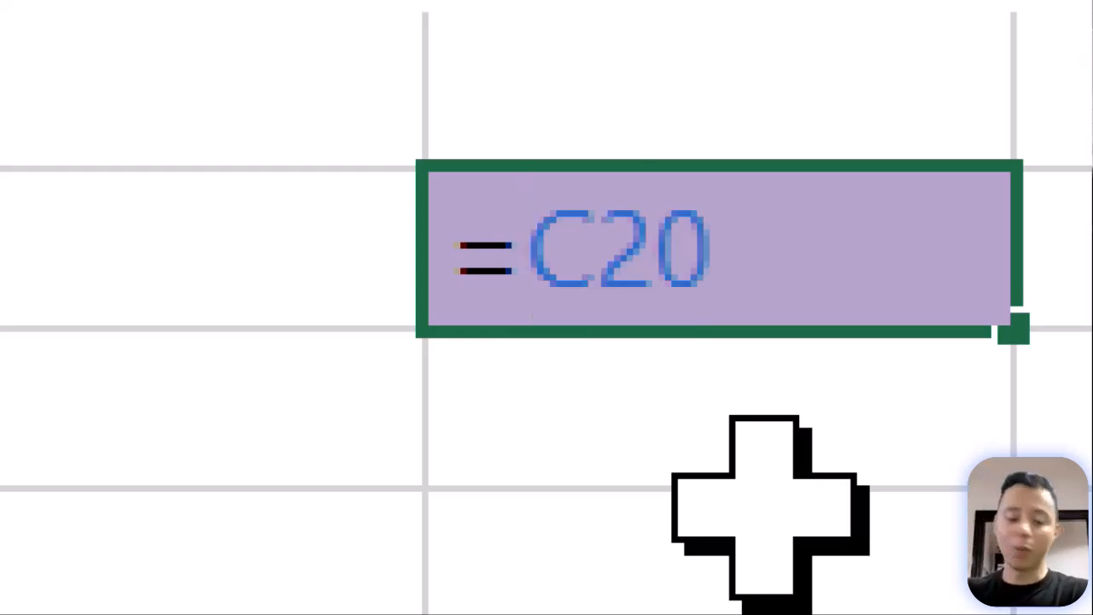
pyautogui.press('F4')
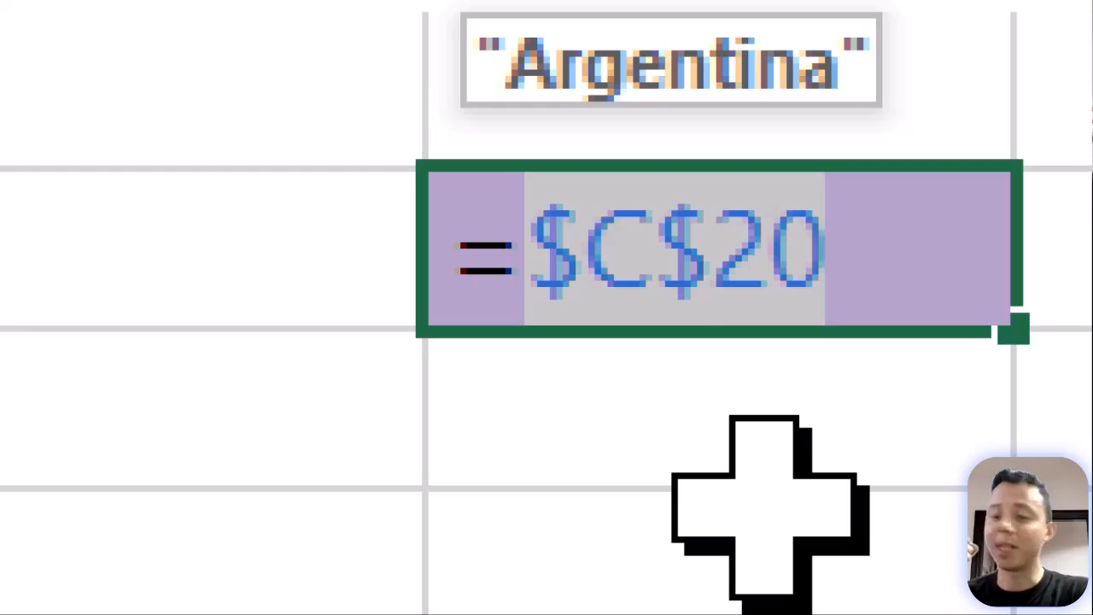
pyautogui.press('F4')
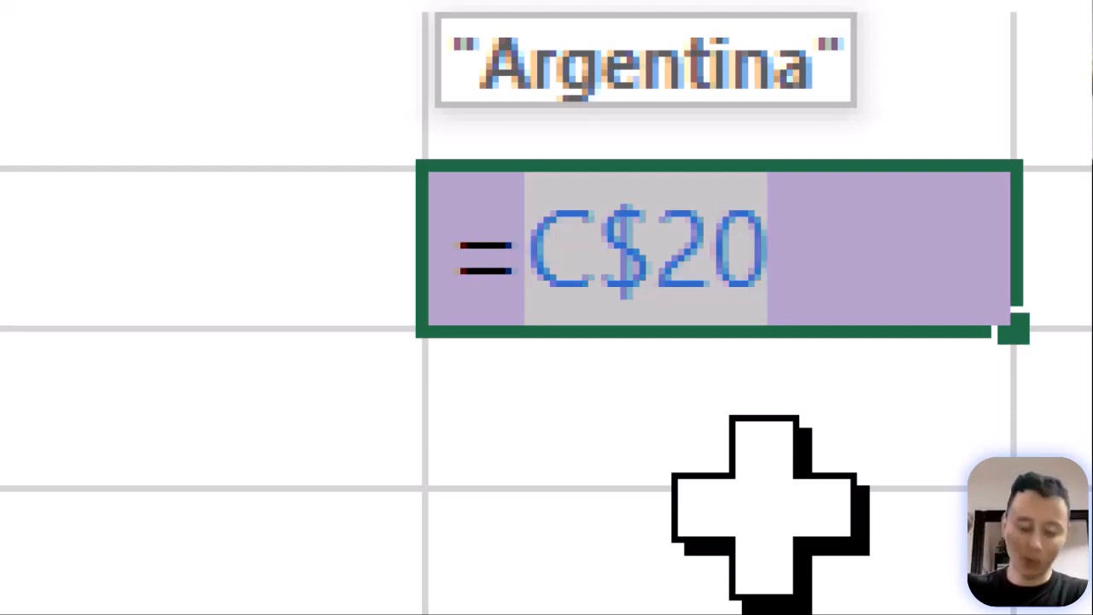
pyautogui.press('F4')
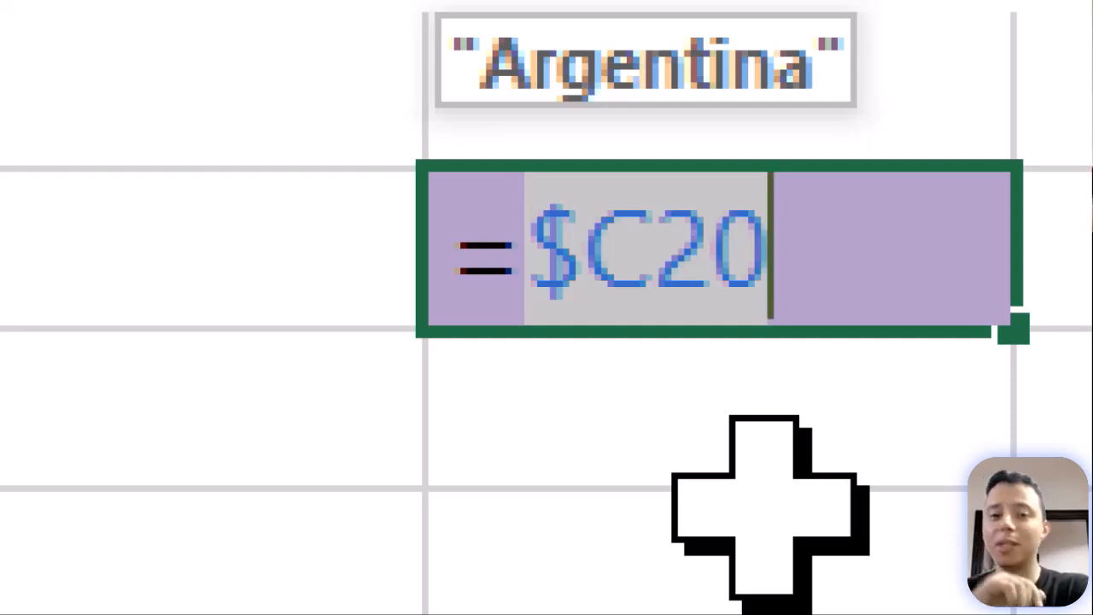
pyautogui.press('Return')
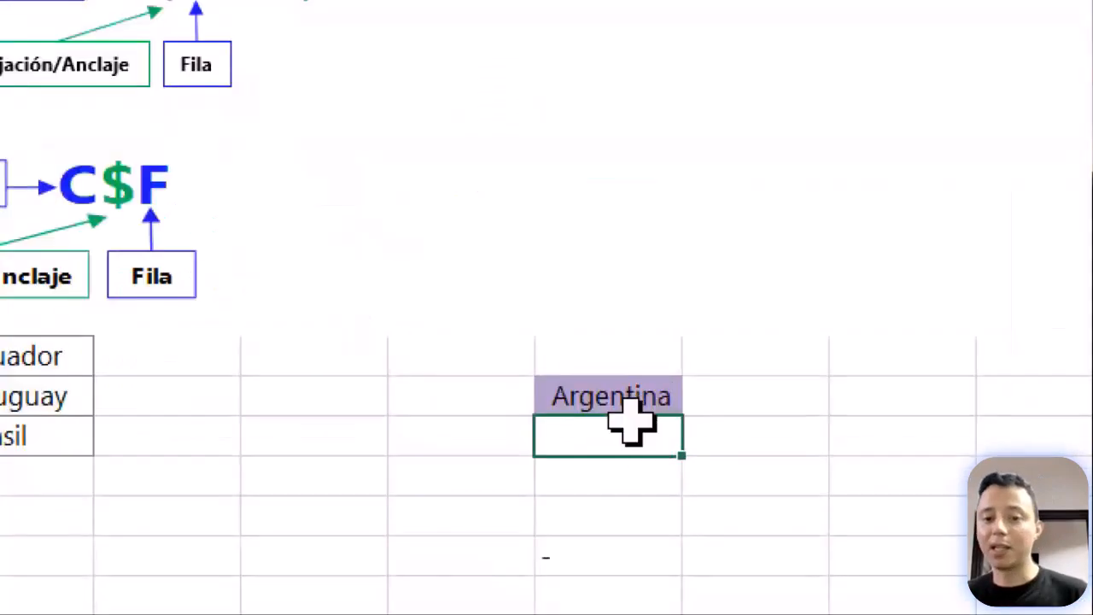
# Fill the H20 formula into the adjacent cells above, below, right and left to test the $C20 reference.
pyautogui.click(627, 407)
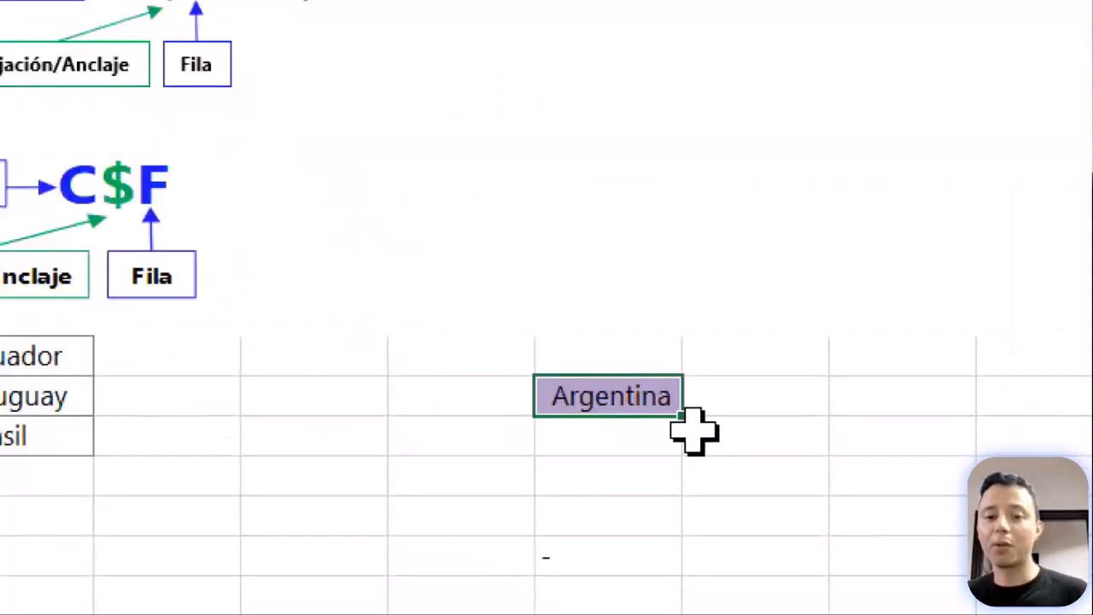
pyautogui.moveTo(688, 429); pyautogui.dragTo(678, 351)
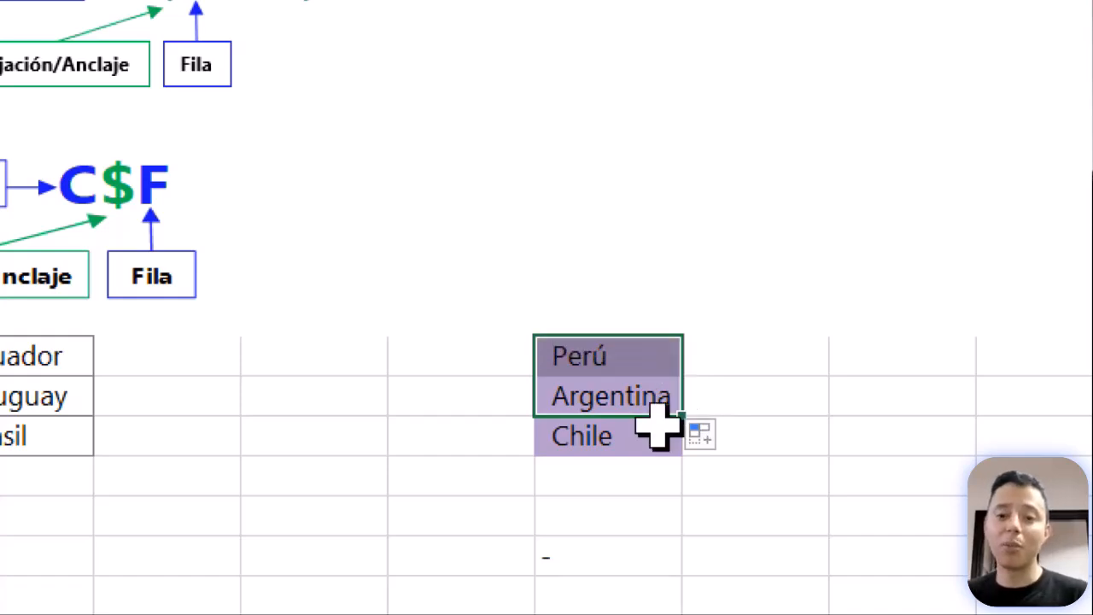
pyautogui.click(671, 413)
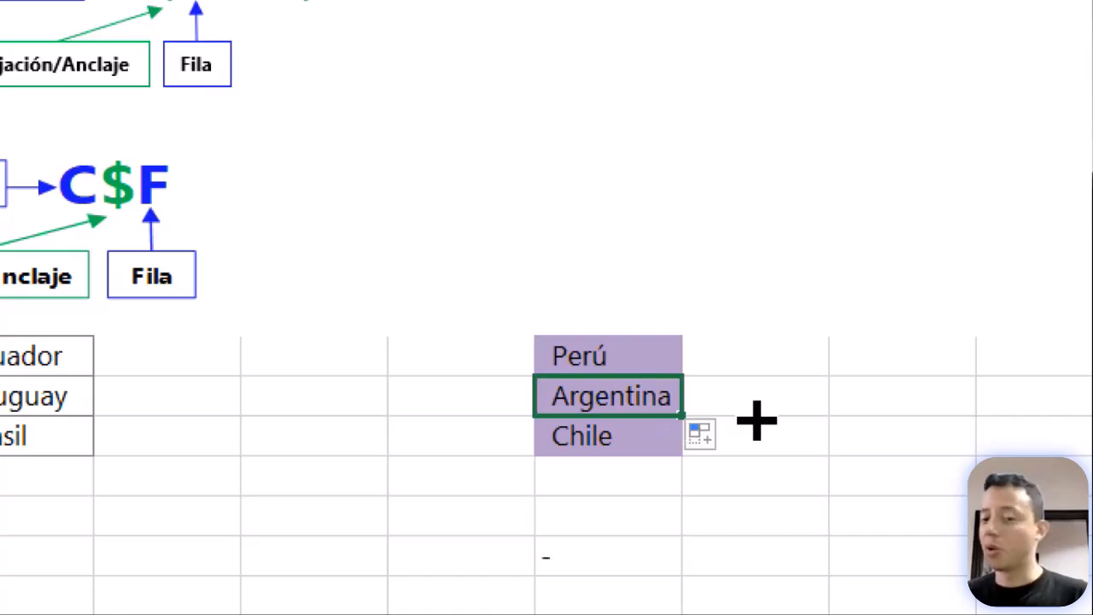
pyautogui.moveTo(682, 415); pyautogui.dragTo(780, 427)
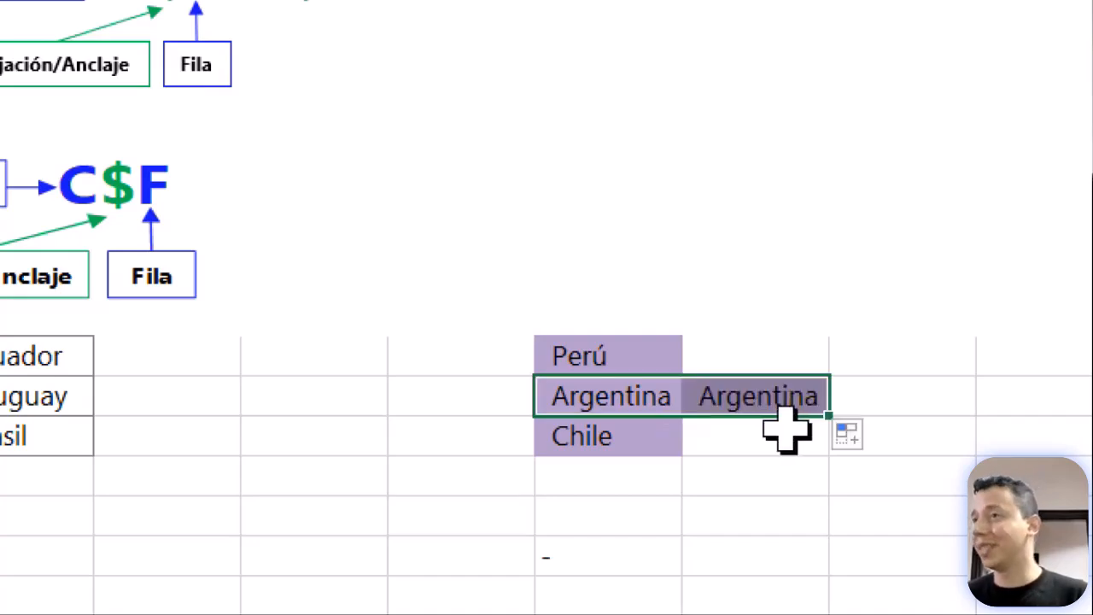
pyautogui.click(598, 393)
pyautogui.moveTo(683, 416); pyautogui.dragTo(430, 391)
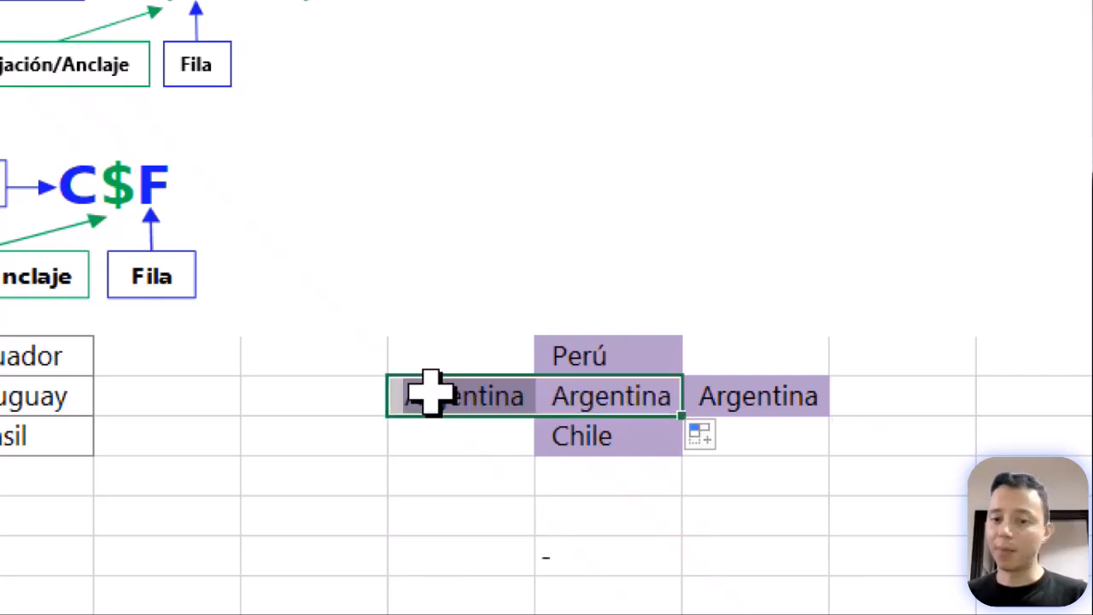
pyautogui.click(541, 470)
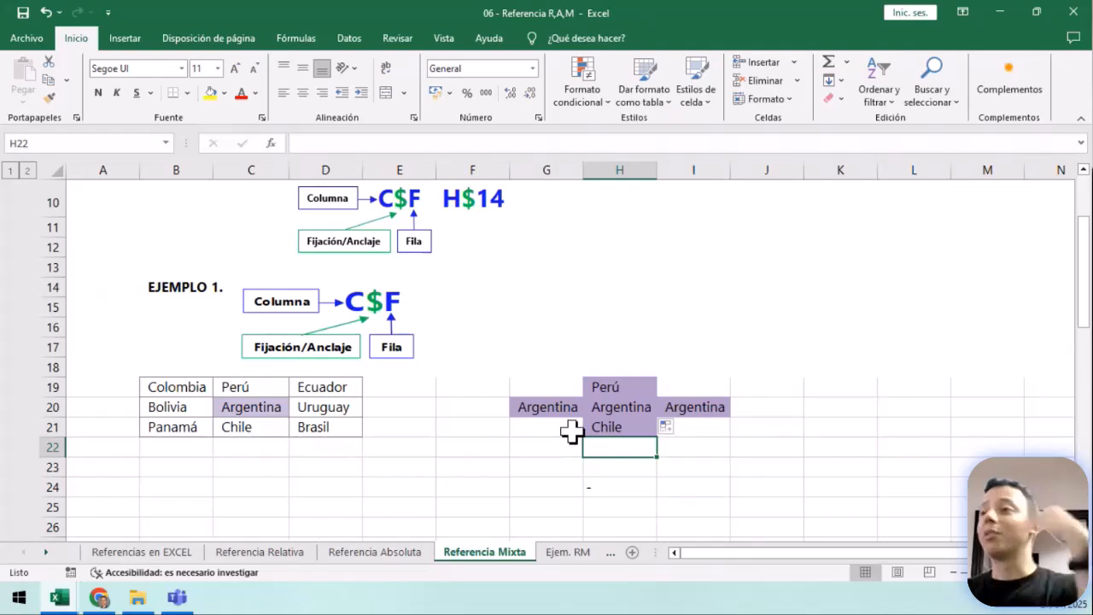
# Look through the C$F EJEMPLO 2, the RELATIVA de Fila explanation and its $CF examples down to the house area table.
pyautogui.scroll(-1, 538, 421)
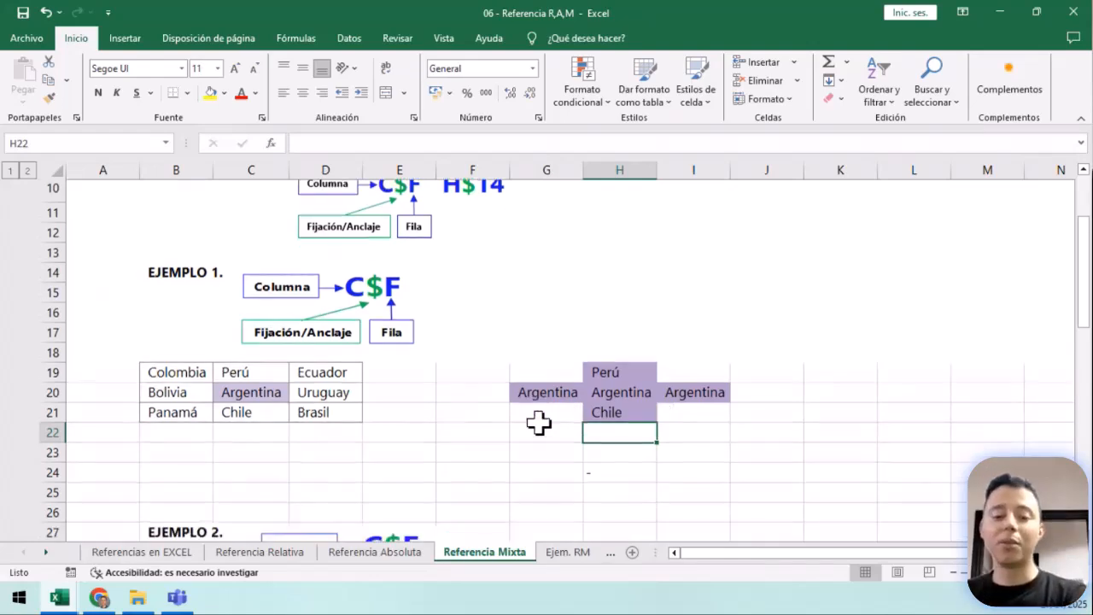
pyautogui.scroll(-5, 538, 422)
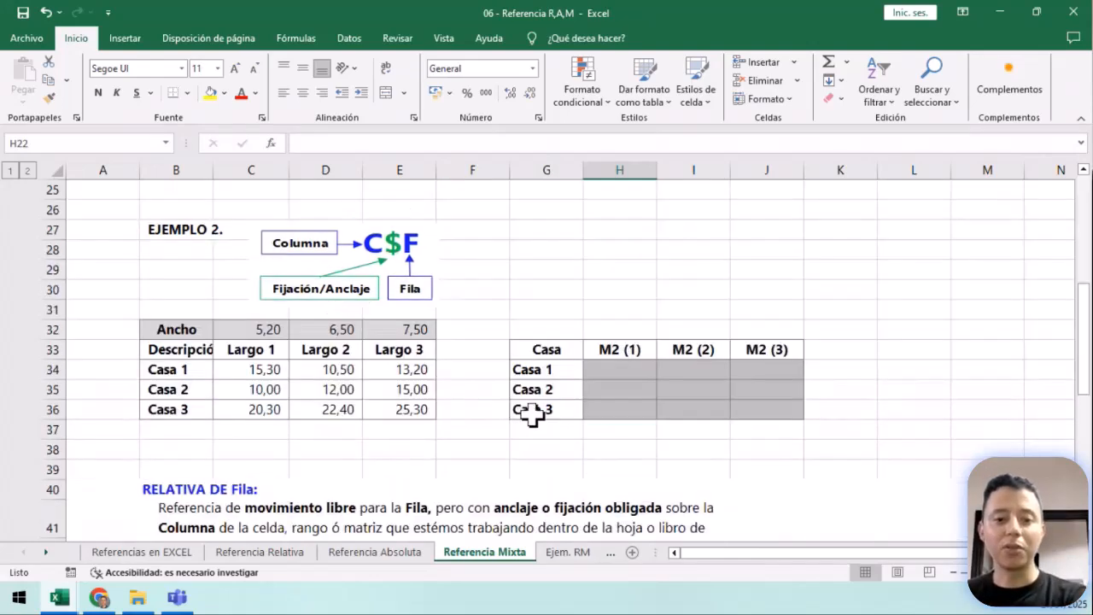
pyautogui.scroll(-2, 530, 415)
pyautogui.scroll(-9, 572, 369)
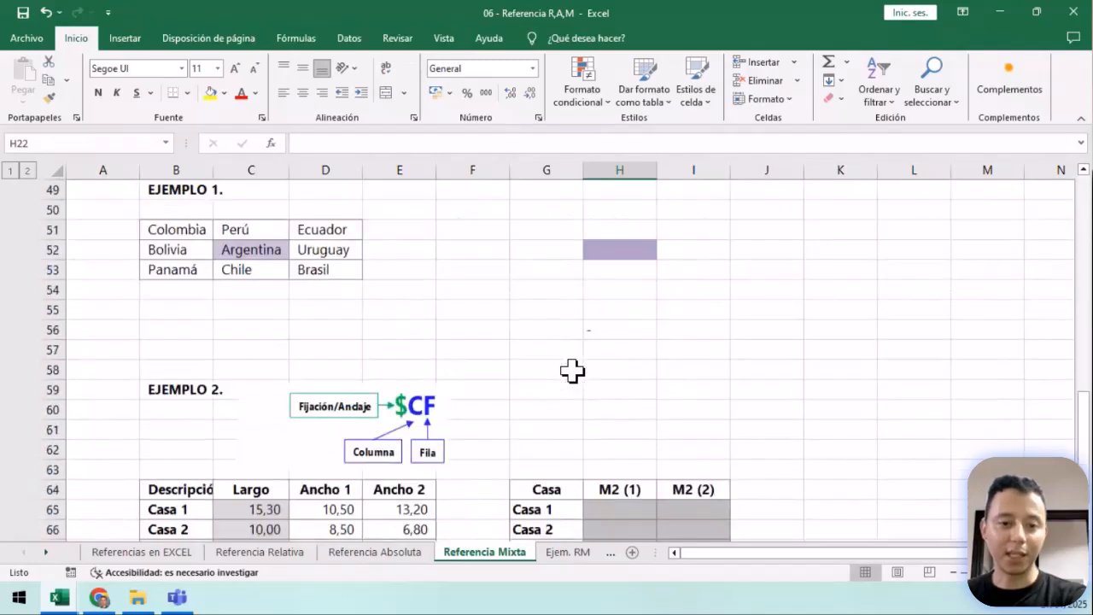
pyautogui.scroll(2, 438, 442)
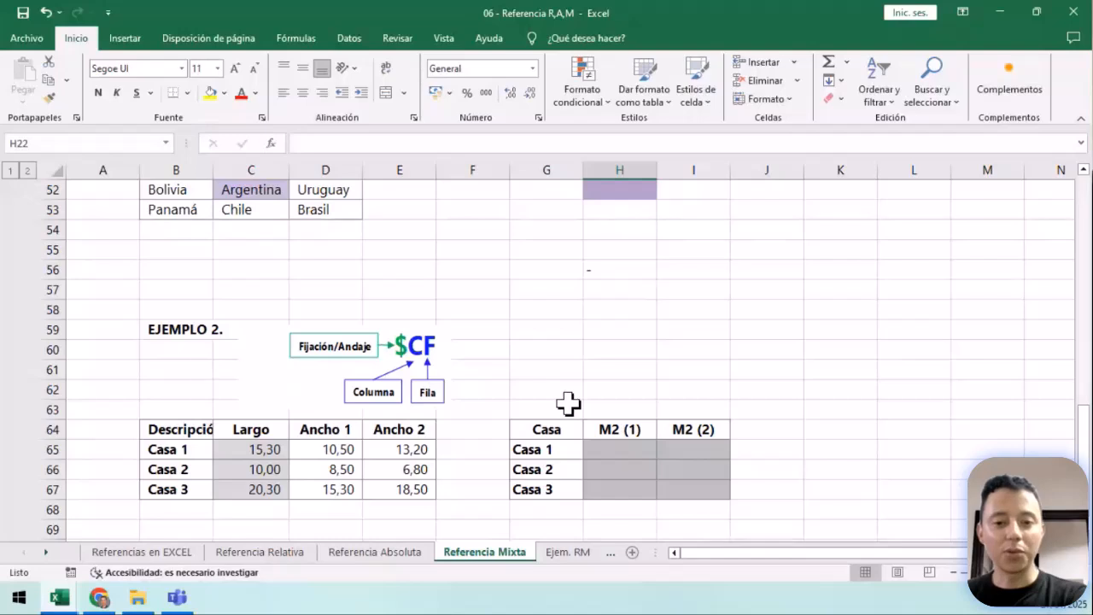
pyautogui.scroll(-1, 567, 402)
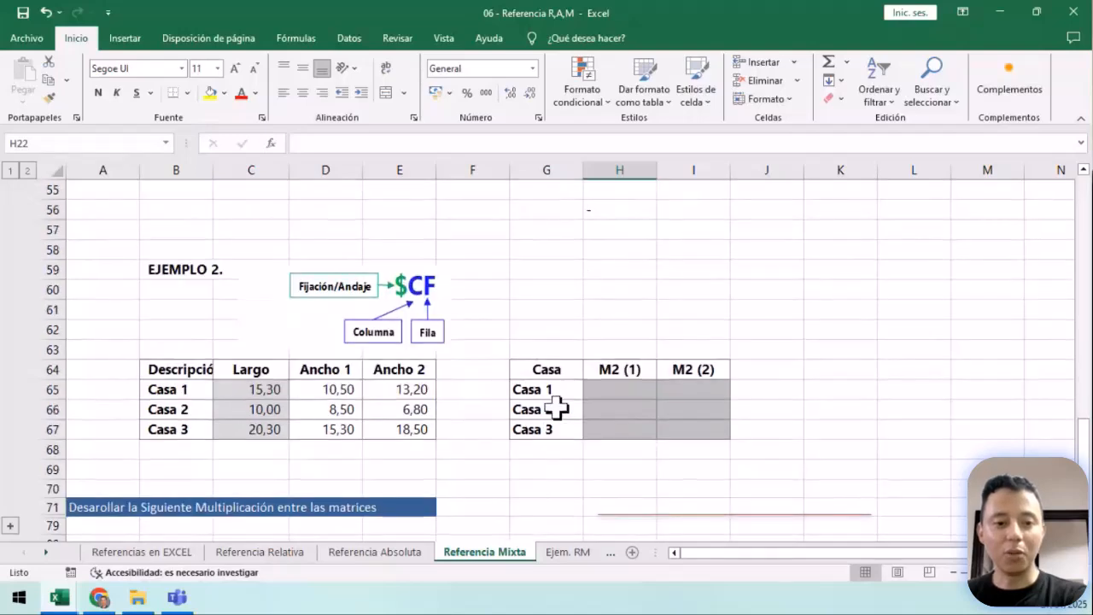
pyautogui.scroll(-1, 512, 412)
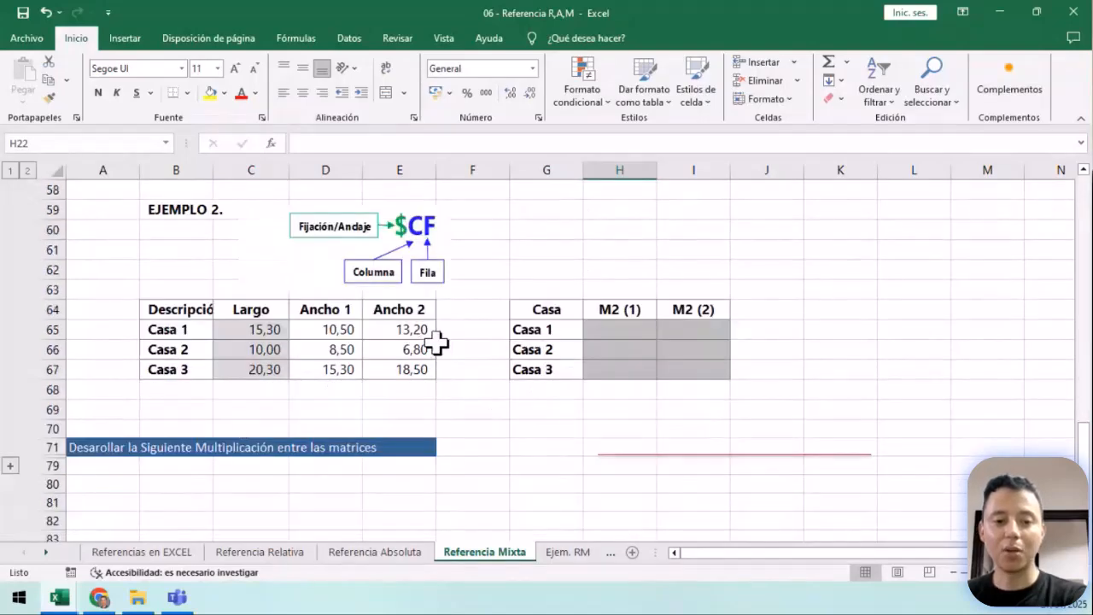
pyautogui.scroll(-1, 436, 344)
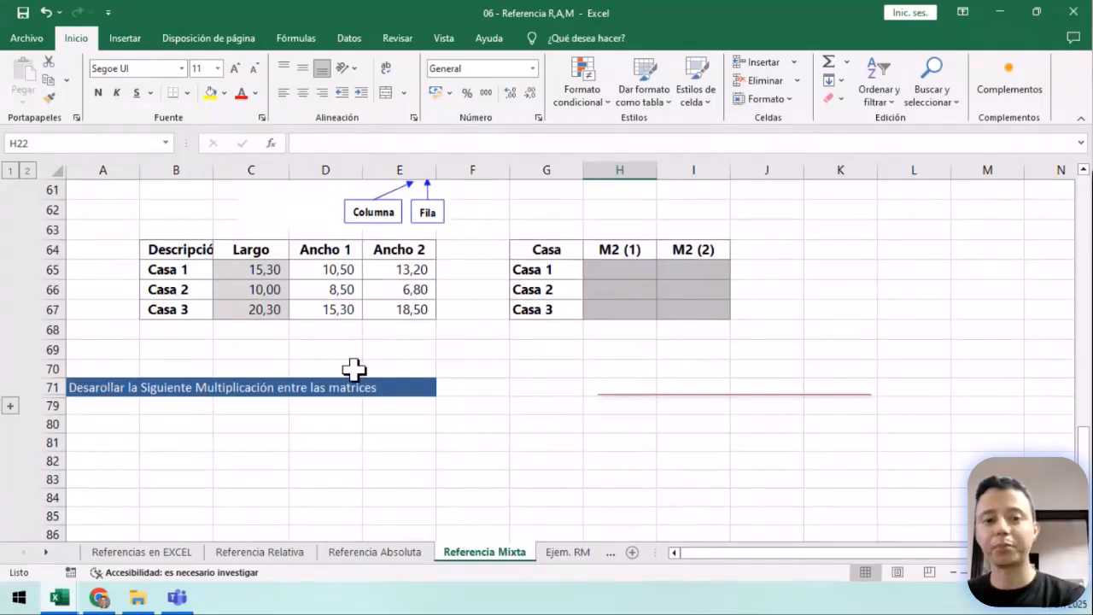
pyautogui.scroll(1, 342, 374)
pyautogui.scroll(1, 388, 369)
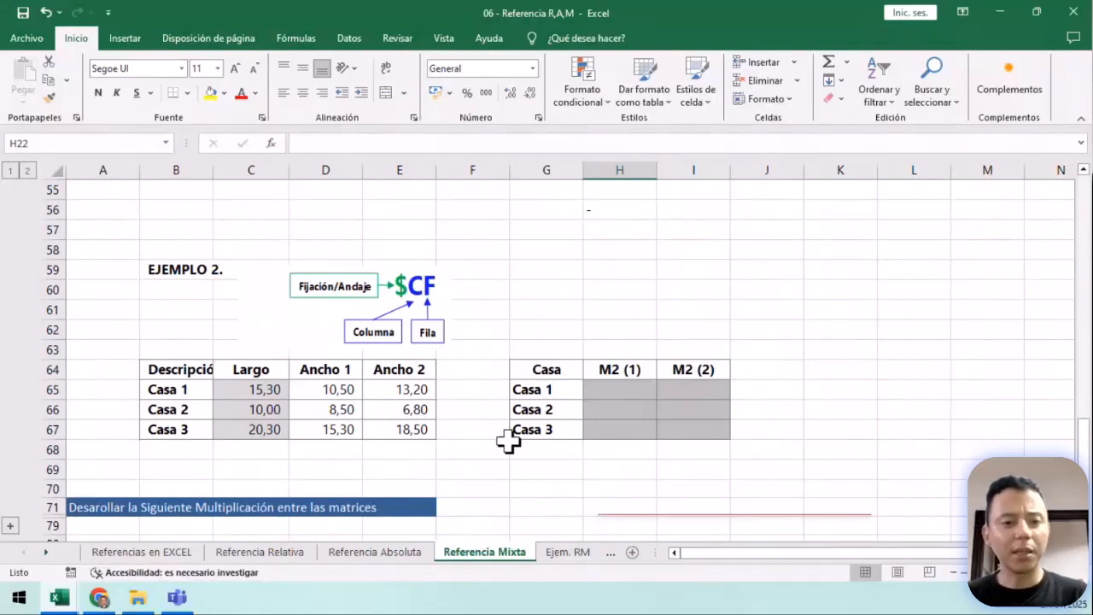
pyautogui.scroll(8, 506, 439)
pyautogui.scroll(2, 508, 440)
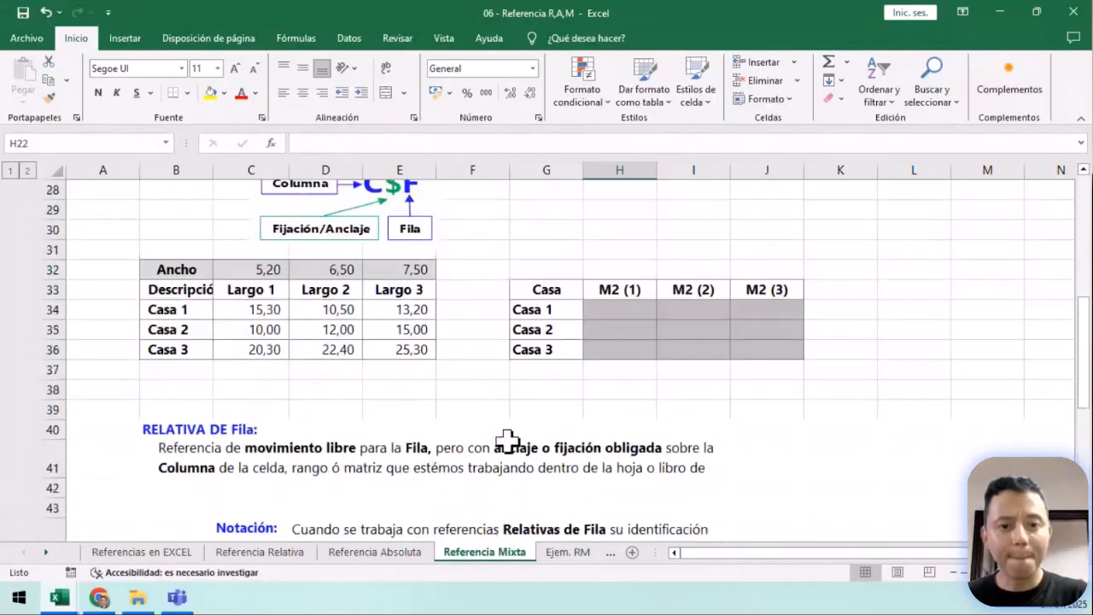
pyautogui.scroll(-10, 505, 441)
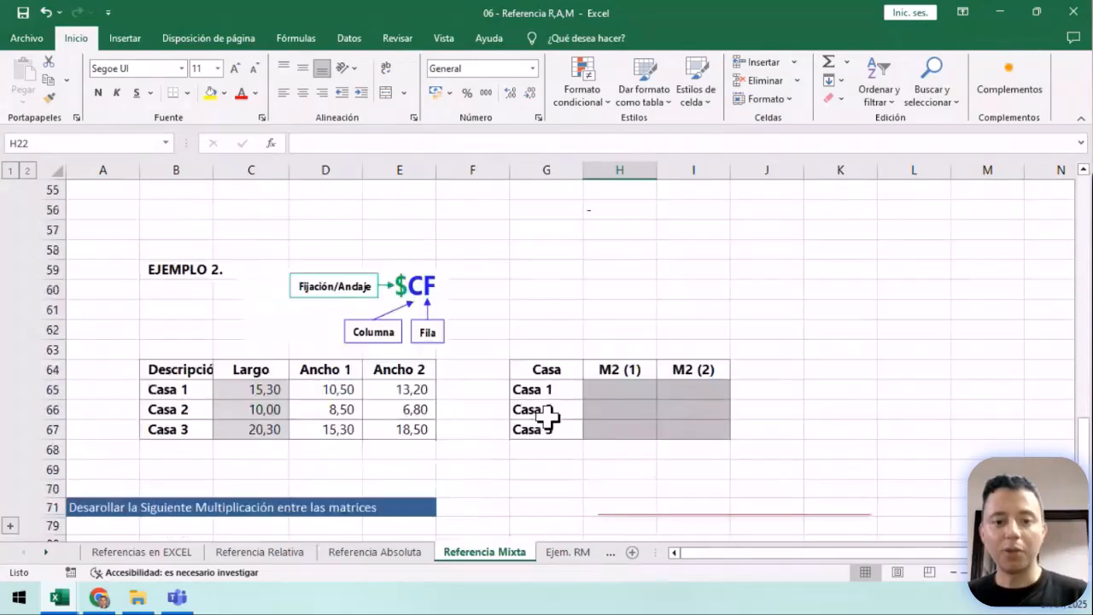
# Point out the Largo values and the Ancho 1 and Ancho 2 values in the $CF EJEMPLO 2 table by selecting them.
pyautogui.click(51, 369)
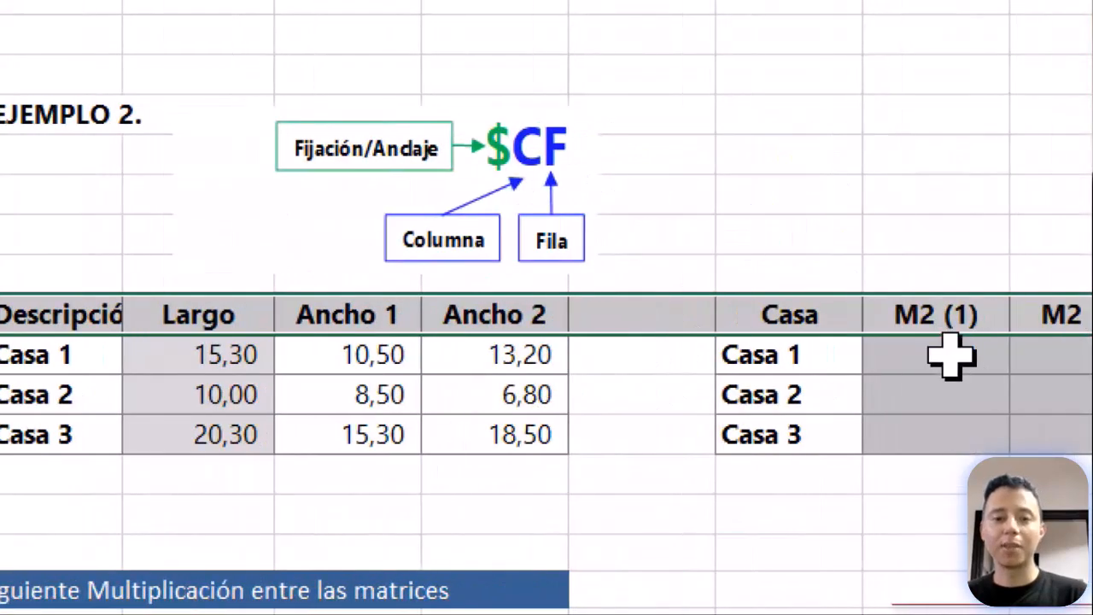
pyautogui.click(950, 356)
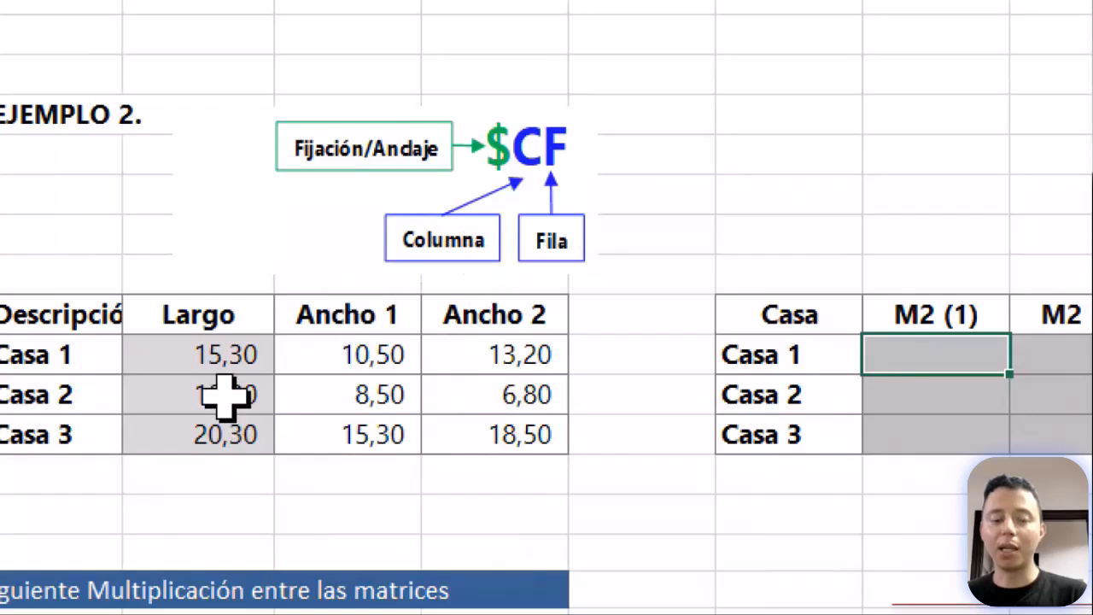
pyautogui.moveTo(225, 355); pyautogui.dragTo(232, 441)
pyautogui.moveTo(346, 350); pyautogui.dragTo(452, 431)
pyautogui.moveTo(244, 351); pyautogui.dragTo(245, 439)
pyautogui.moveTo(353, 366)
pyautogui.mouseDown()
pyautogui.moveTo(415, 383)
pyautogui.moveTo(484, 366)
pyautogui.mouseUp()
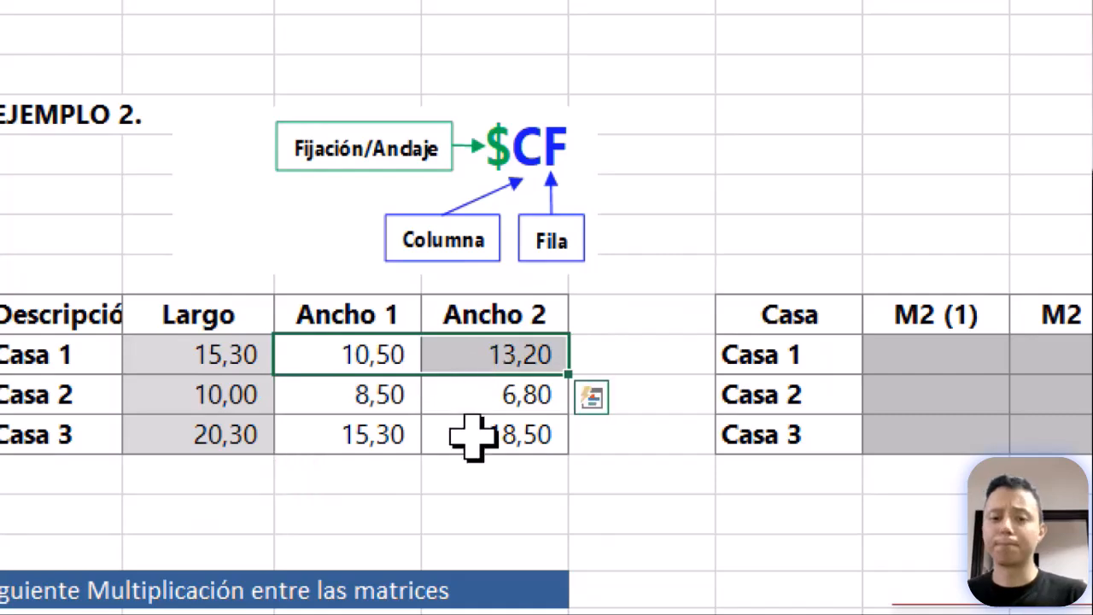
# Enter =D65*$C65 in the Casa 1 cell under M2 (1) to multiply Ancho 1 by the column-fixed Largo.
pyautogui.click(956, 355)
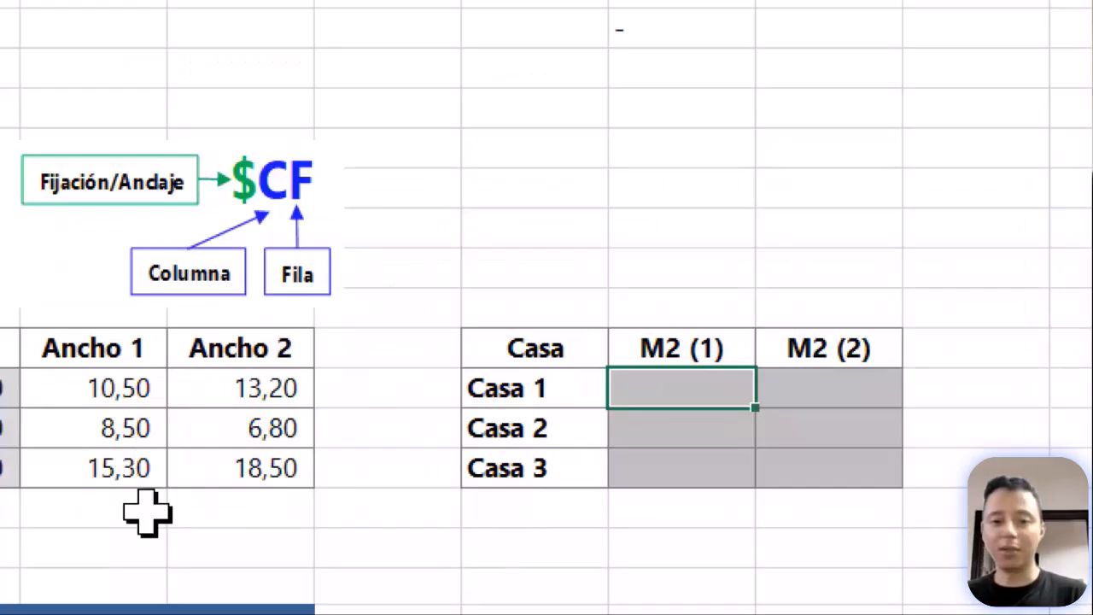
pyautogui.write('=')
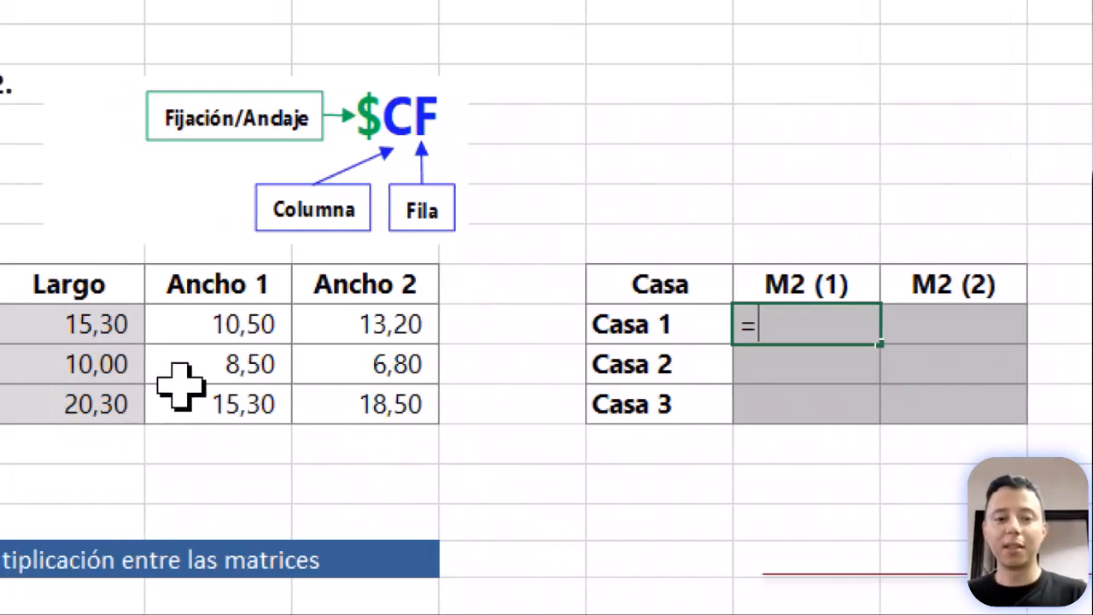
pyautogui.click(222, 323)
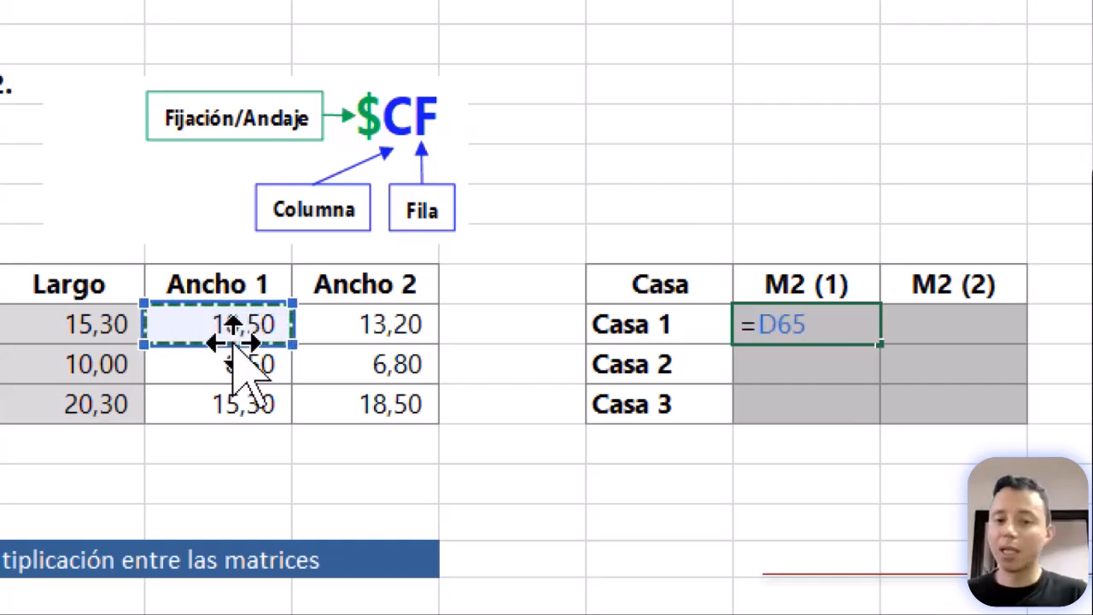
pyautogui.write('*')
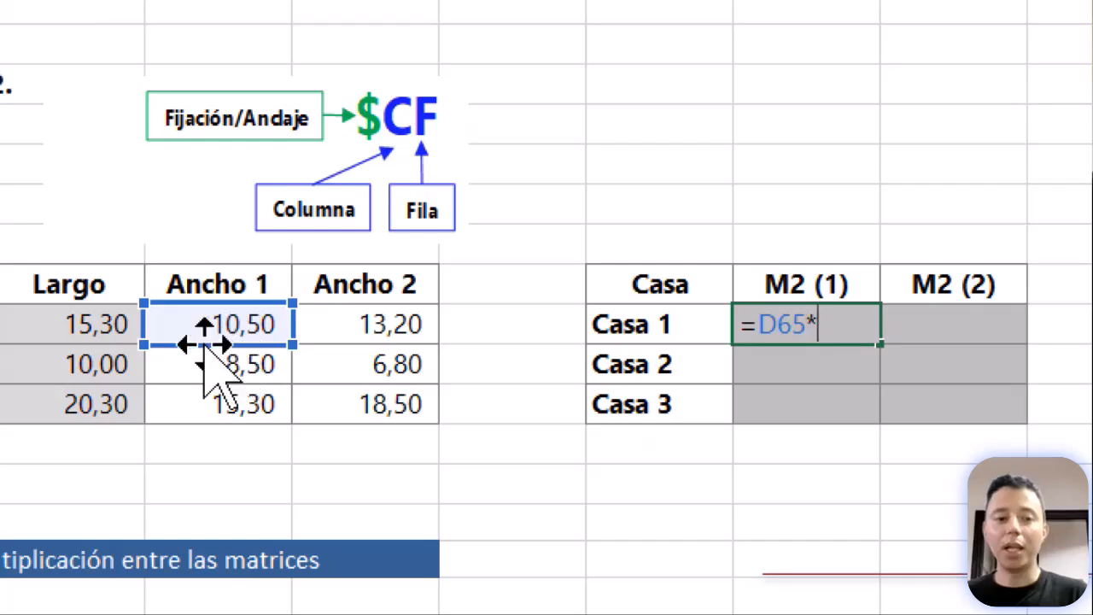
pyautogui.click(74, 320)
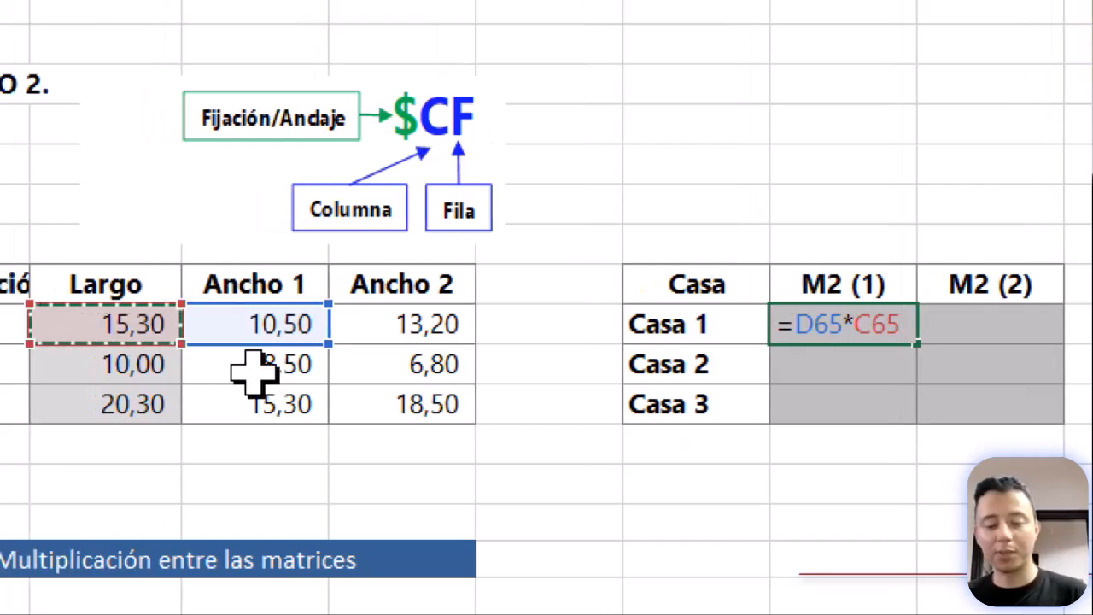
pyautogui.press('F4')
pyautogui.press('F4')
pyautogui.press('F4')
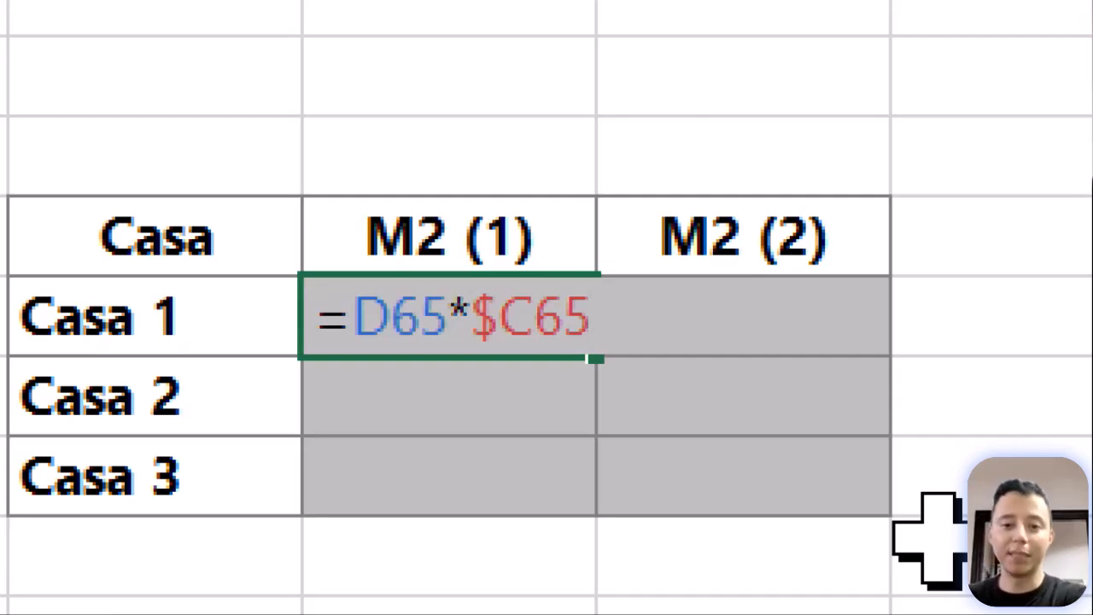
pyautogui.press('Return')
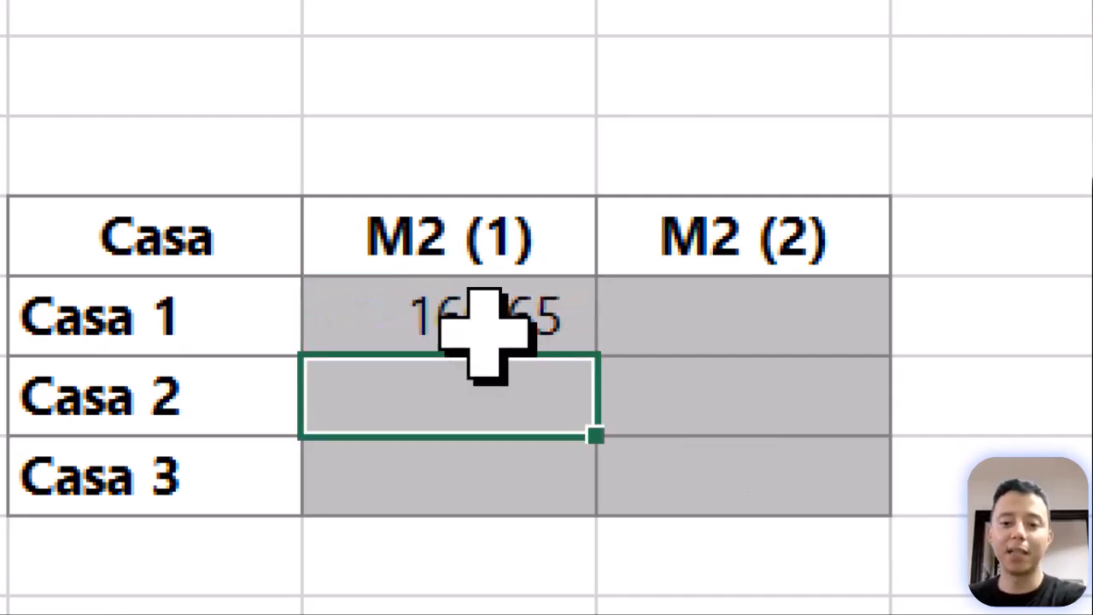
# Fill the Casa 1 area formula down to Casa 3 and across to the M2 (2) column.
pyautogui.click(495, 329)
pyautogui.moveTo(599, 360); pyautogui.dragTo(573, 505)
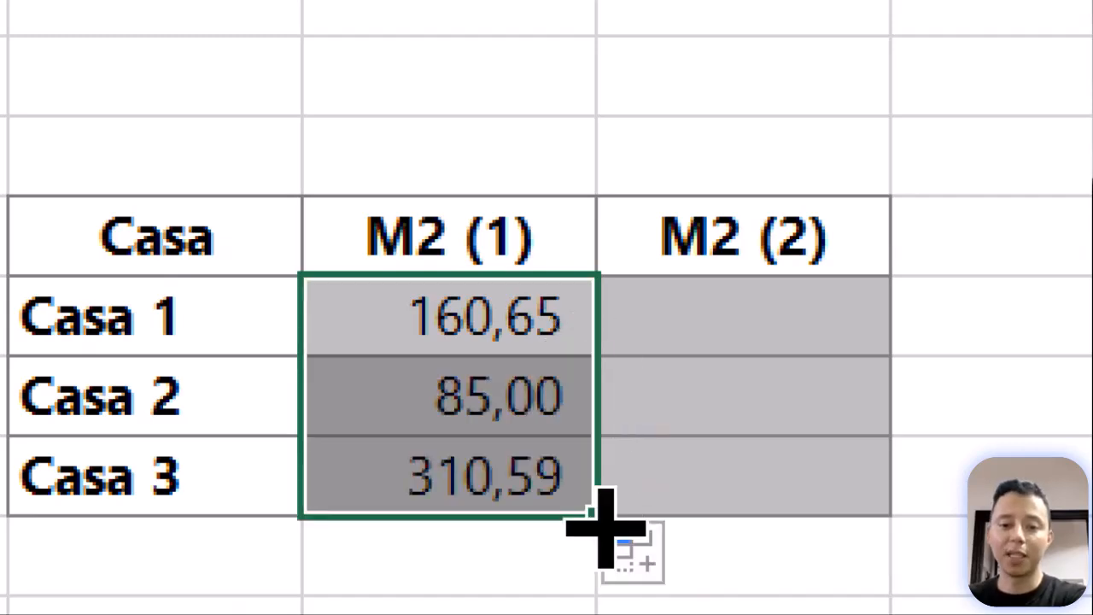
pyautogui.keyDown('shift'); pyautogui.click(828, 508); pyautogui.keyUp('shift')
pyautogui.moveTo(828, 508); pyautogui.dragTo(830, 509)
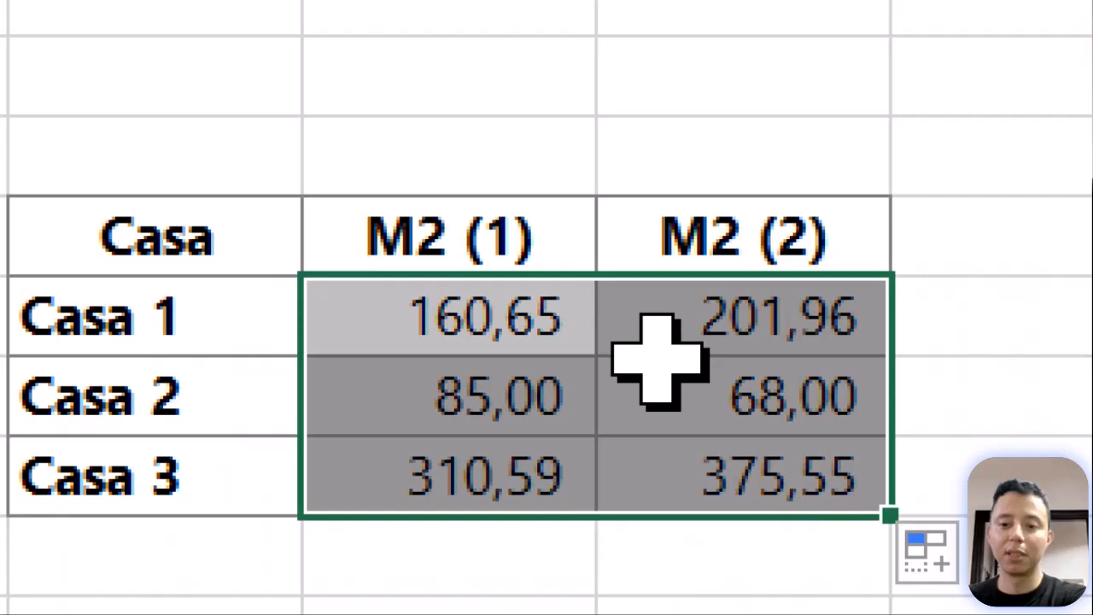
# Inspect the copied formula in Casa 1's M2 (2) cell and point out the M2 (1) results and the fixed Largo column.
pyautogui.doubleClick(882, 317)
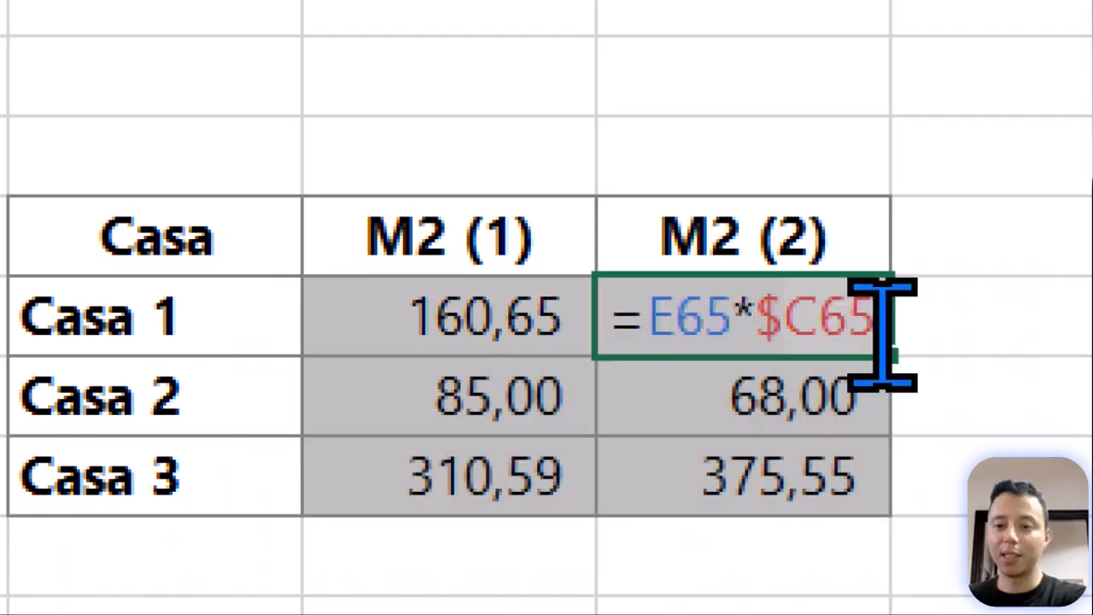
pyautogui.press('Return')
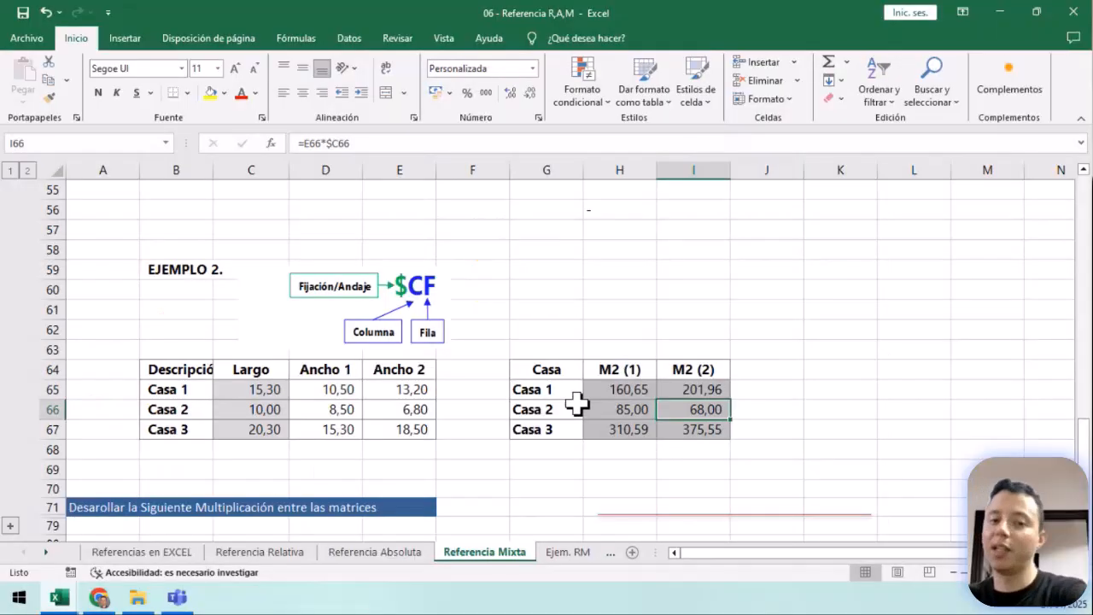
pyautogui.moveTo(598, 391); pyautogui.dragTo(632, 427)
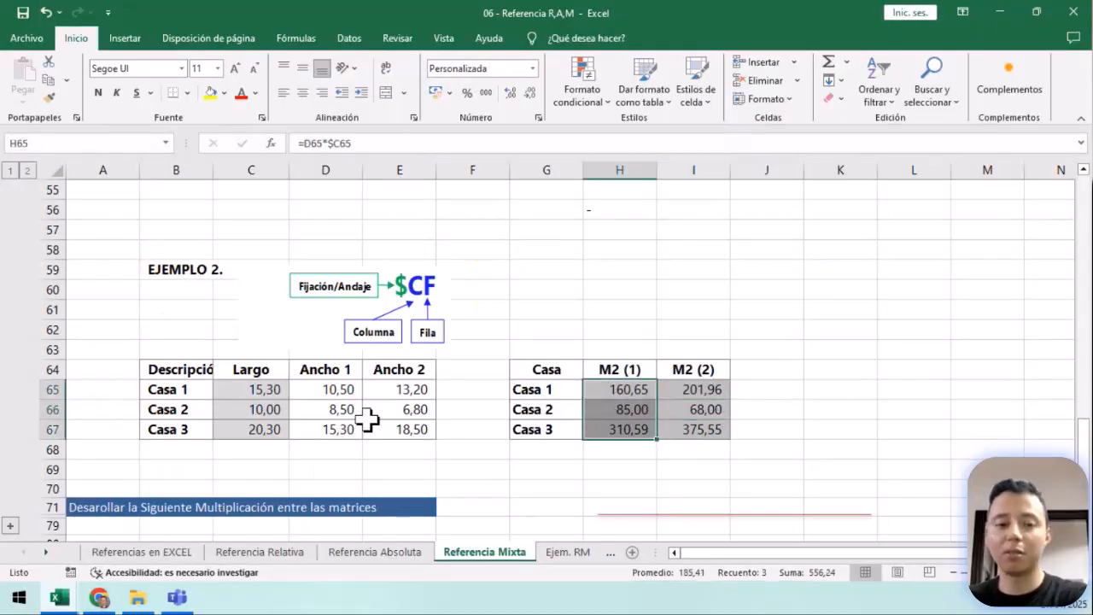
pyautogui.moveTo(236, 385); pyautogui.dragTo(256, 430)
pyautogui.click(228, 170)
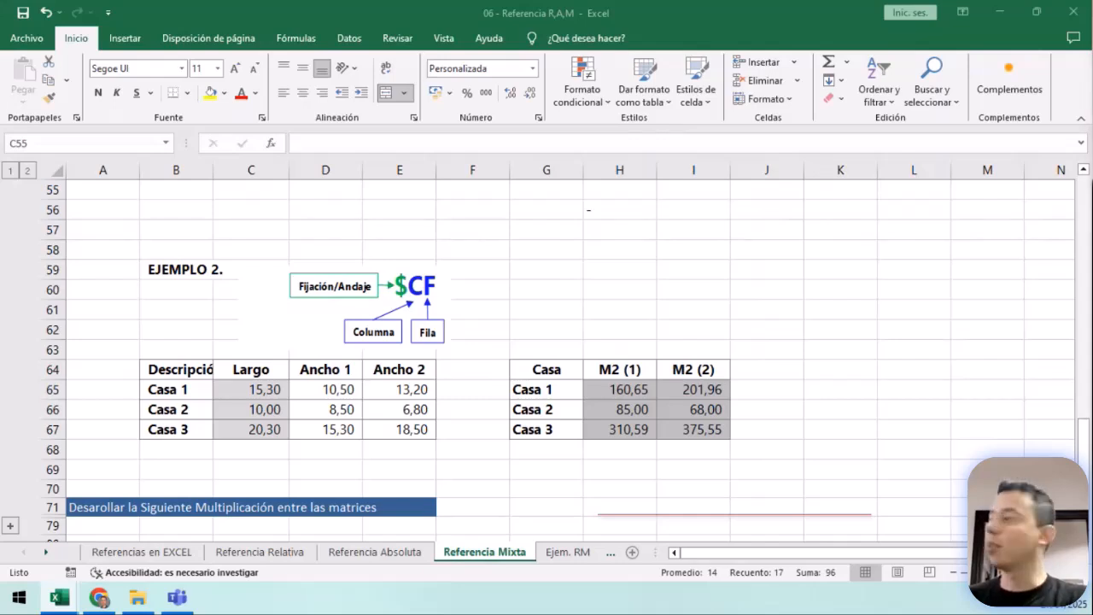
# Expand the collapsed rows under the heading Desarollar la Siguiente Multiplicación entre las matrices.
pyautogui.scroll(-1, 553, 410)
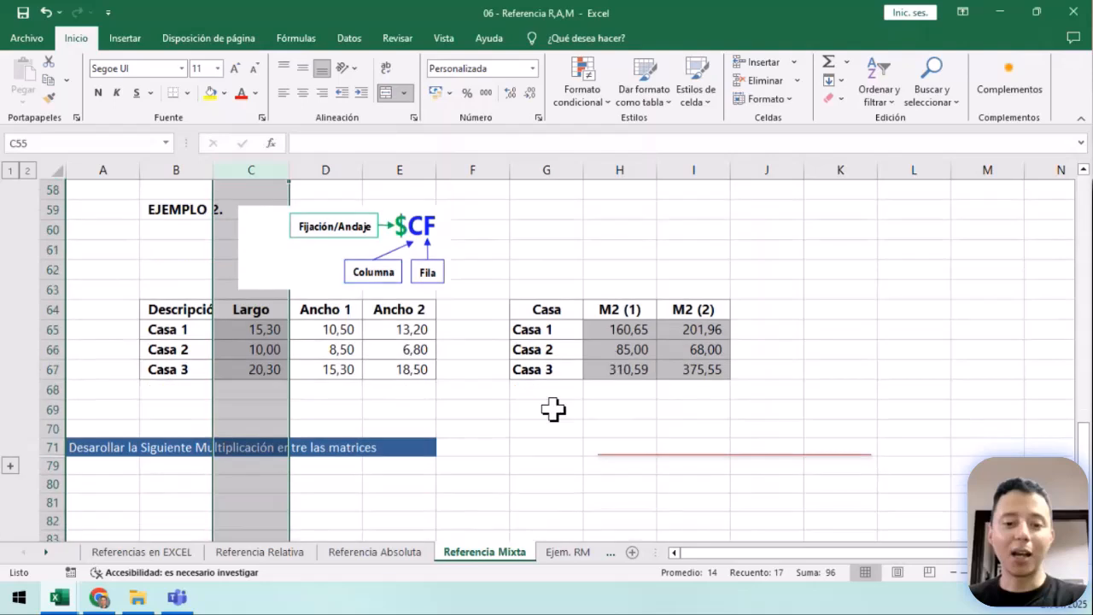
pyautogui.scroll(3, 438, 415)
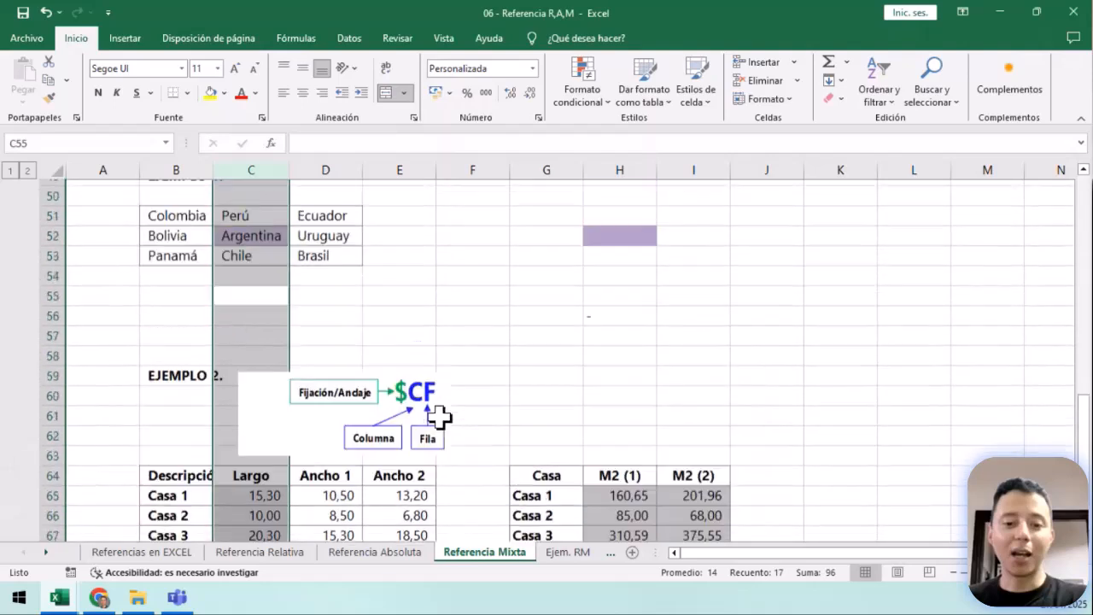
pyautogui.scroll(2, 438, 416)
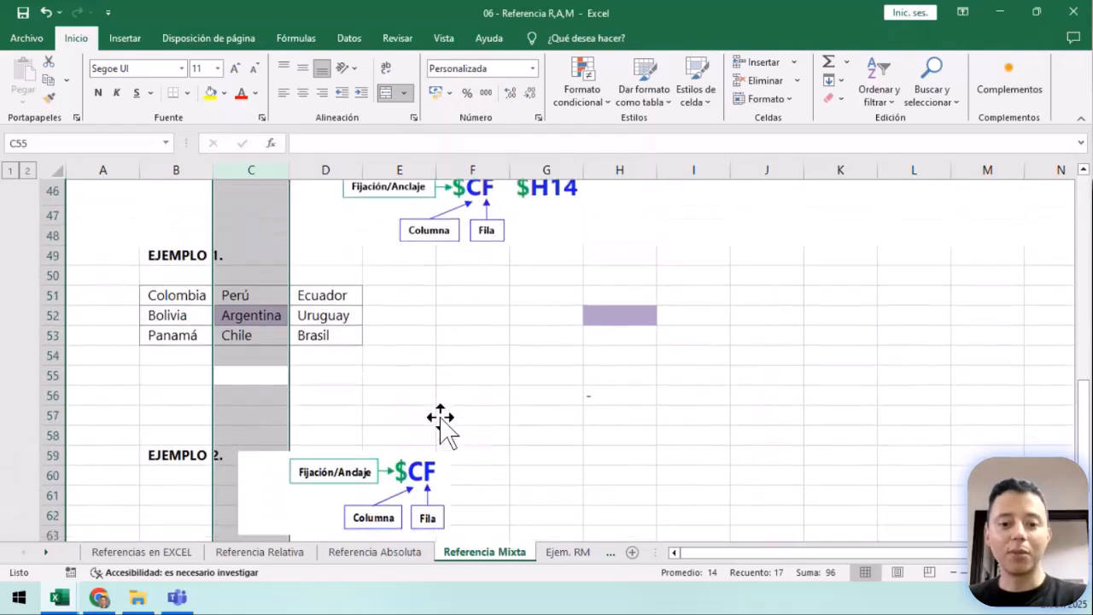
pyautogui.scroll(-4, 439, 418)
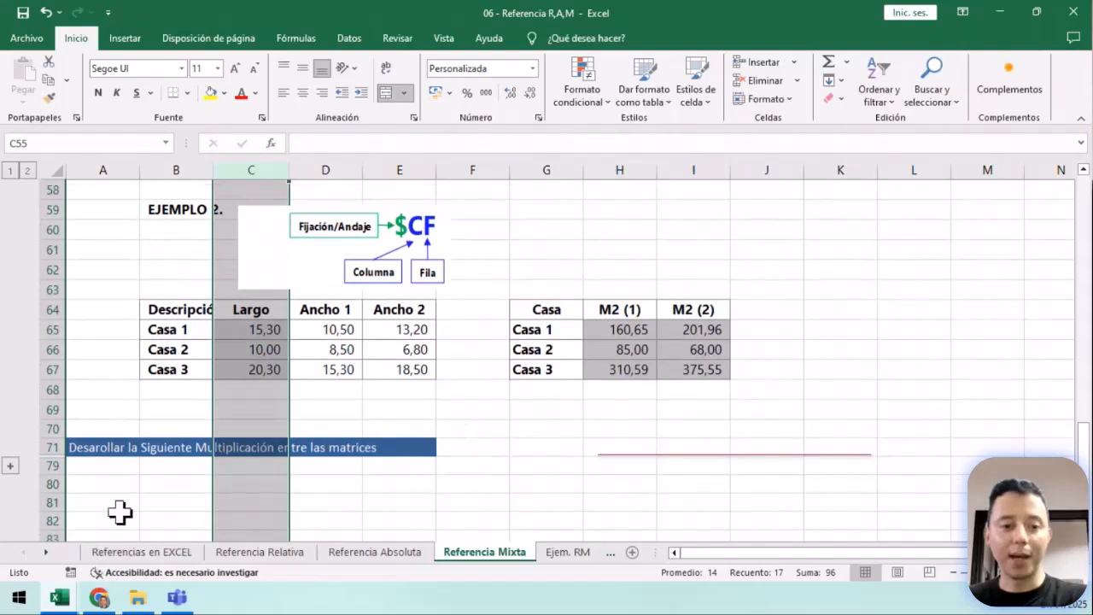
pyautogui.click(11, 466)
pyautogui.scroll(-1, 22, 478)
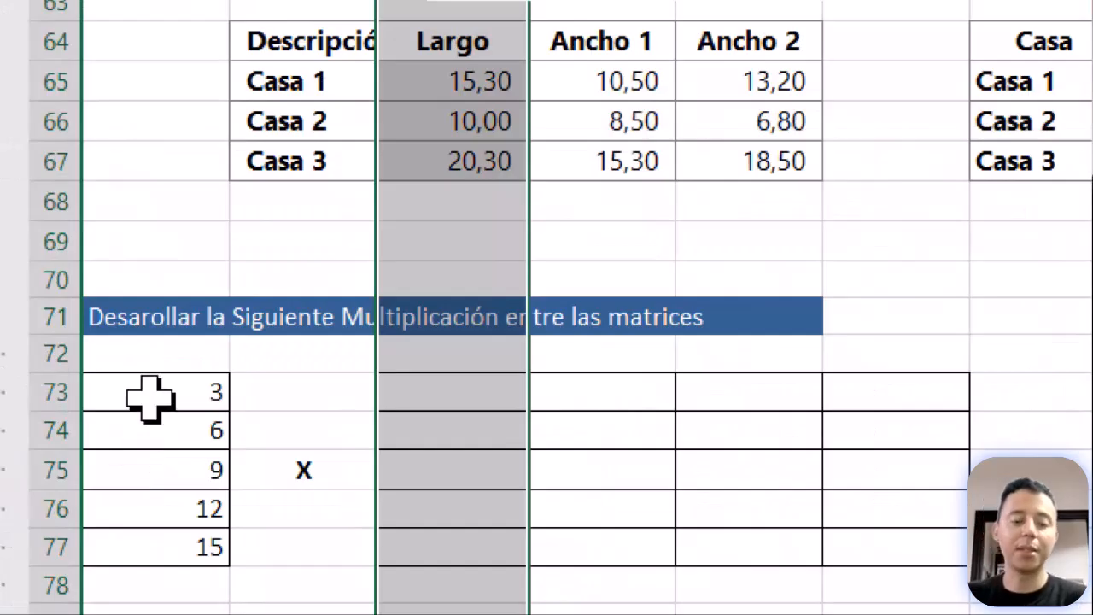
# Point out the exercise heading, the single-column matrix, the empty C73:F77 matrix and the dashed result matrix by selecting them.
pyautogui.click(48, 315)
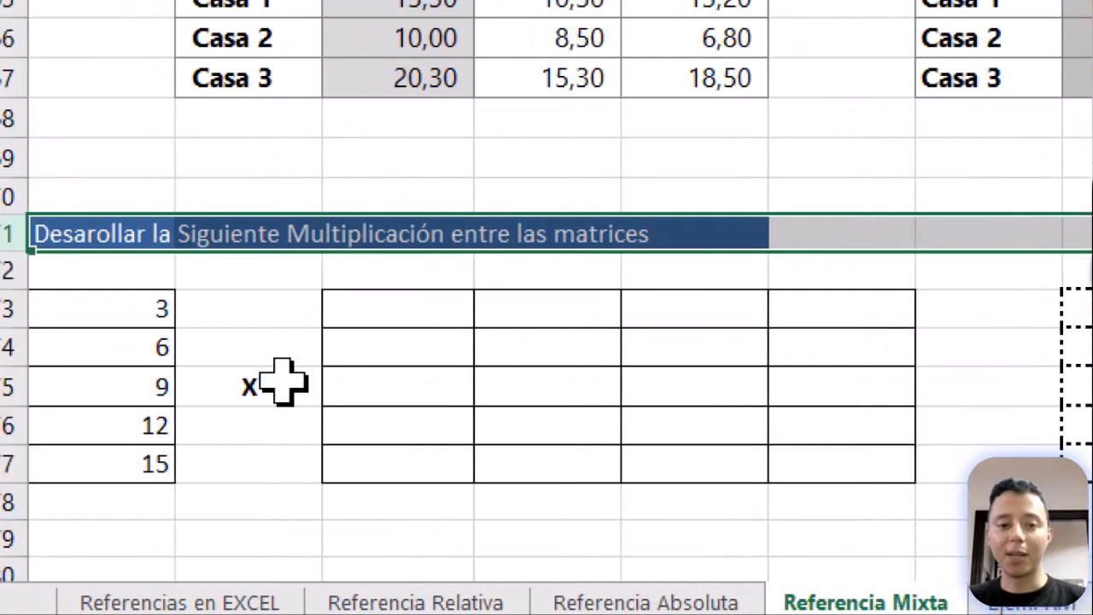
pyautogui.moveTo(153, 310); pyautogui.dragTo(162, 465)
pyautogui.moveTo(394, 309); pyautogui.dragTo(807, 459)
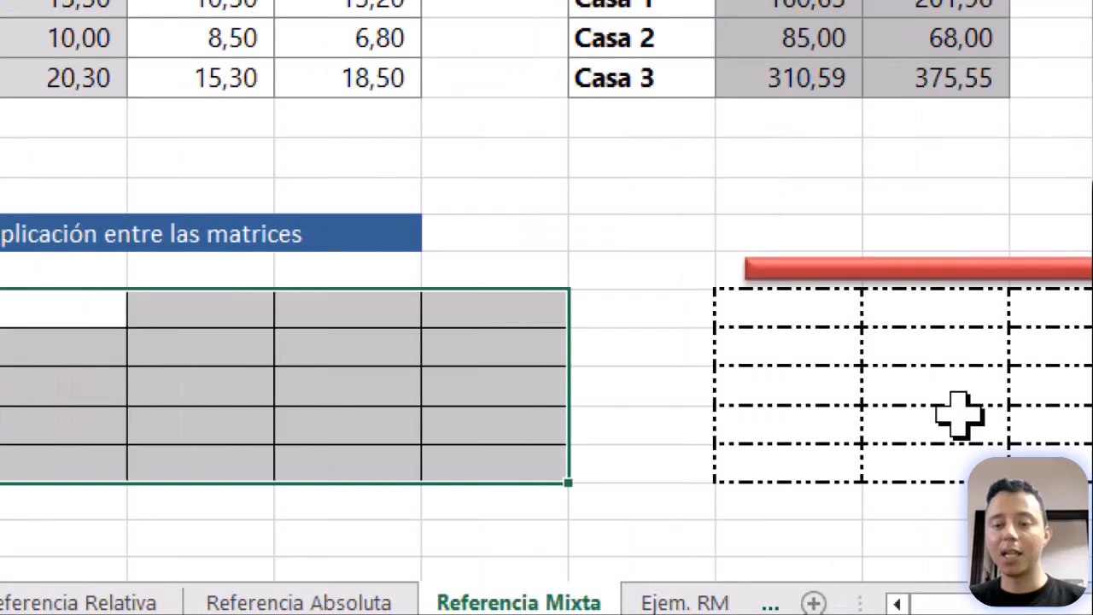
pyautogui.moveTo(536, 313); pyautogui.dragTo(905, 466)
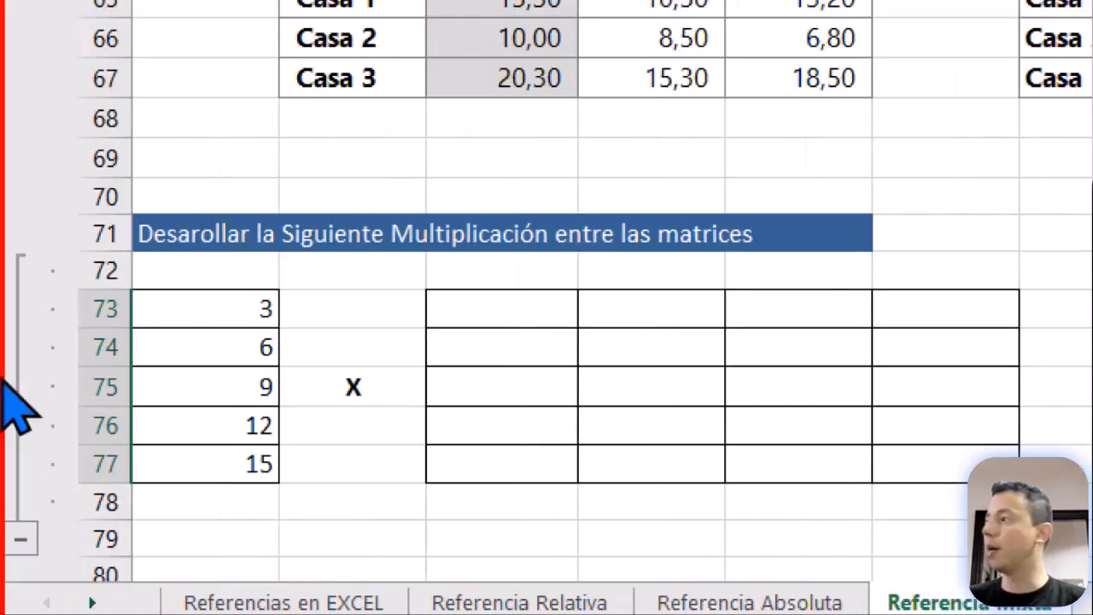
pyautogui.moveTo(196, 309); pyautogui.dragTo(261, 462)
pyautogui.moveTo(501, 308); pyautogui.dragTo(915, 461)
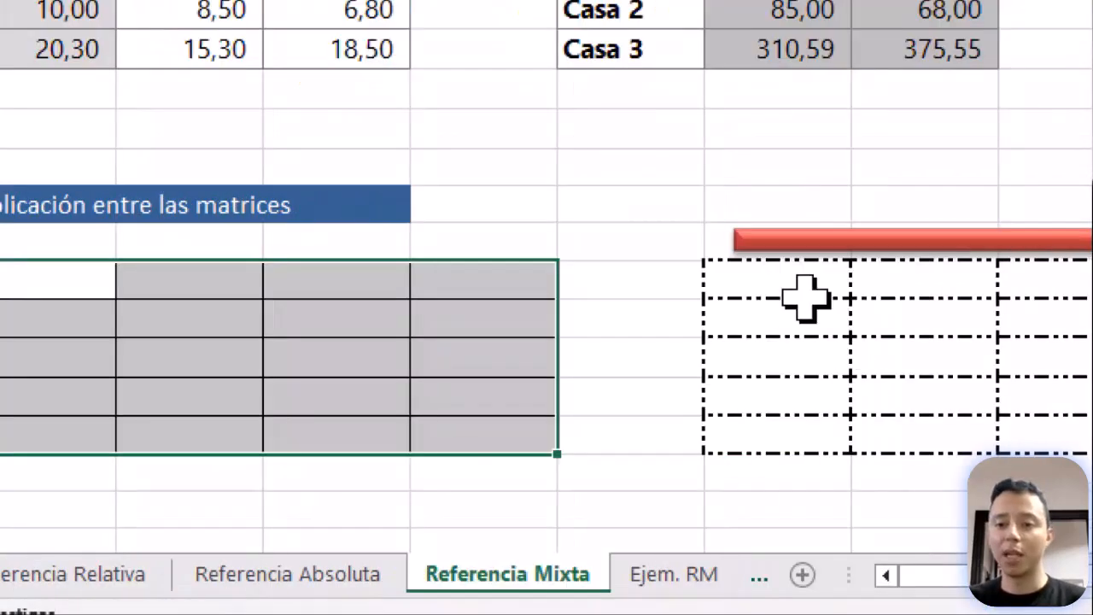
pyautogui.moveTo(721, 282); pyautogui.dragTo(1091, 442)
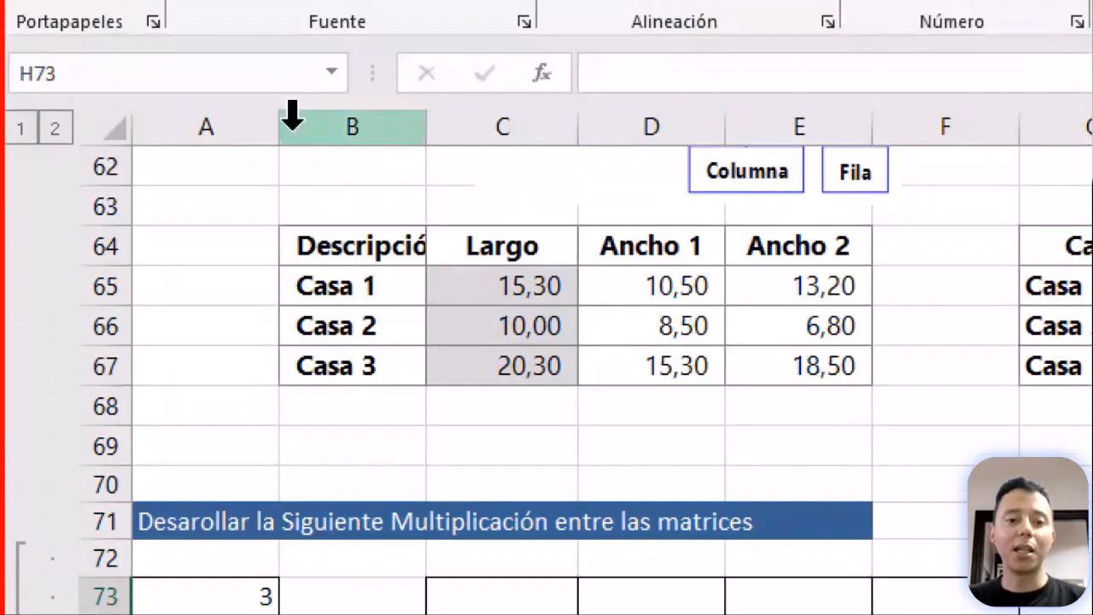
# Narrow column A to fit the matrix numbers, and collapse and re-expand the grouped rows 72 to 78.
pyautogui.moveTo(281, 126); pyautogui.dragTo(194, 126)
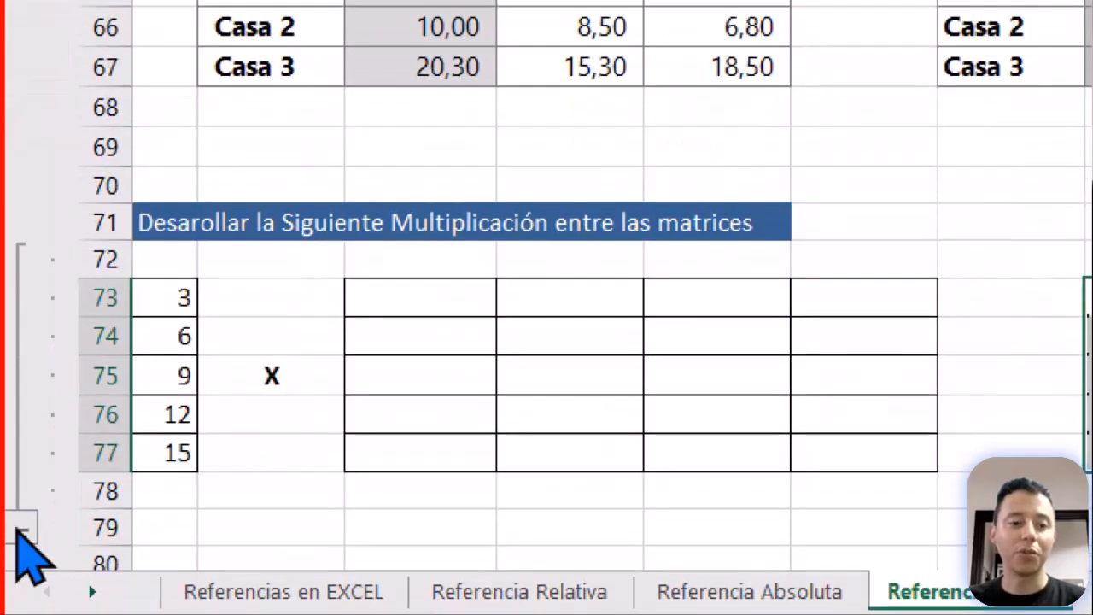
pyautogui.click(21, 529)
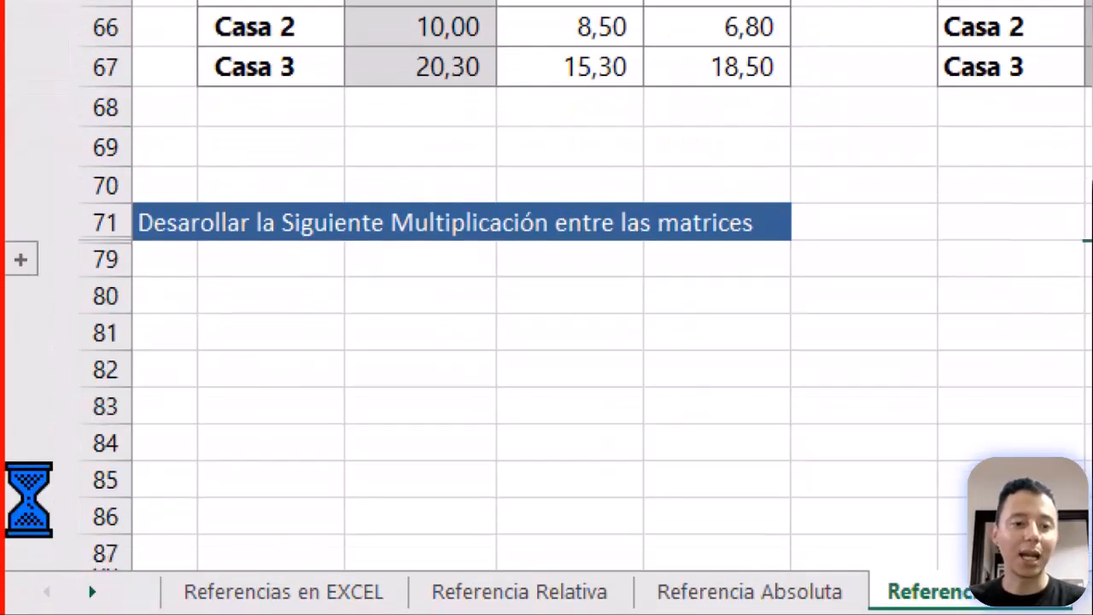
pyautogui.click(27, 270)
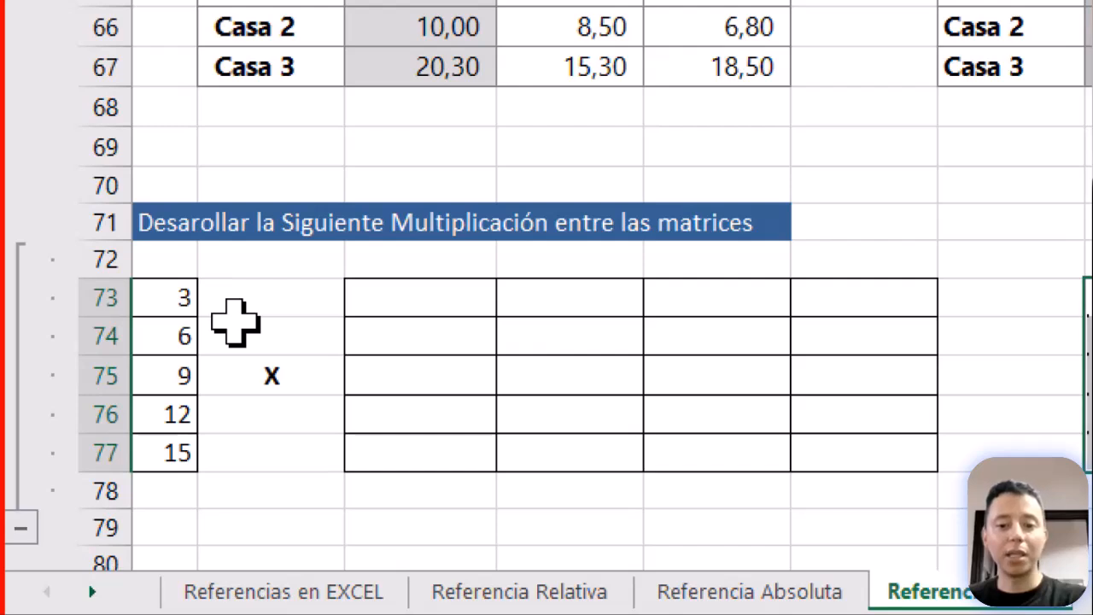
# Highlight the empty matrix C73:F77 and look over the multiplication exercise and its dashed result matrix.
pyautogui.moveTo(418, 297); pyautogui.dragTo(868, 442)
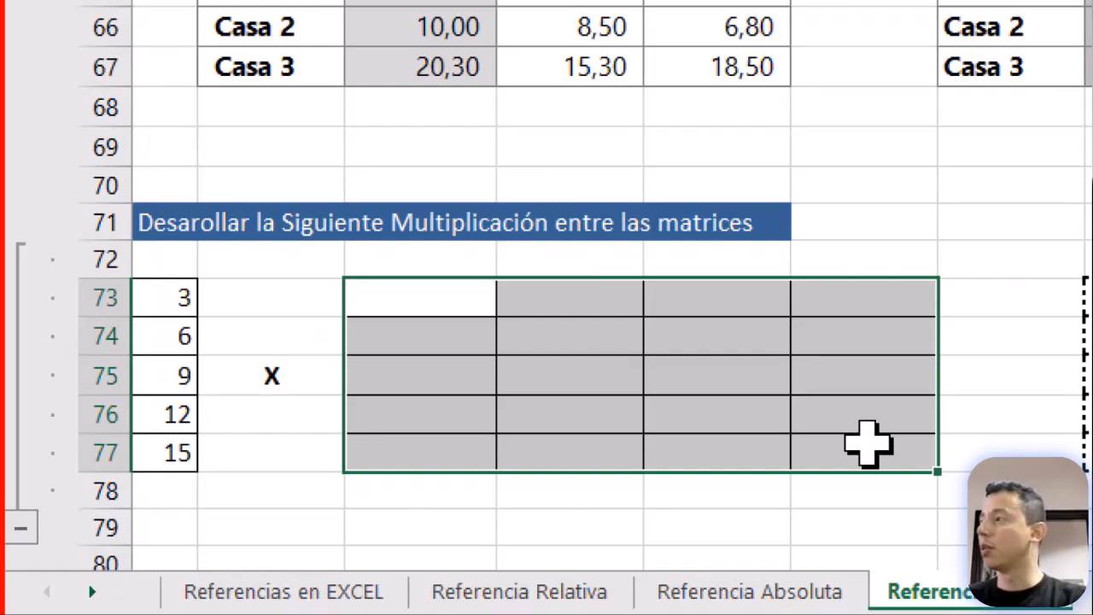
pyautogui.moveTo(391, 290); pyautogui.dragTo(805, 446)
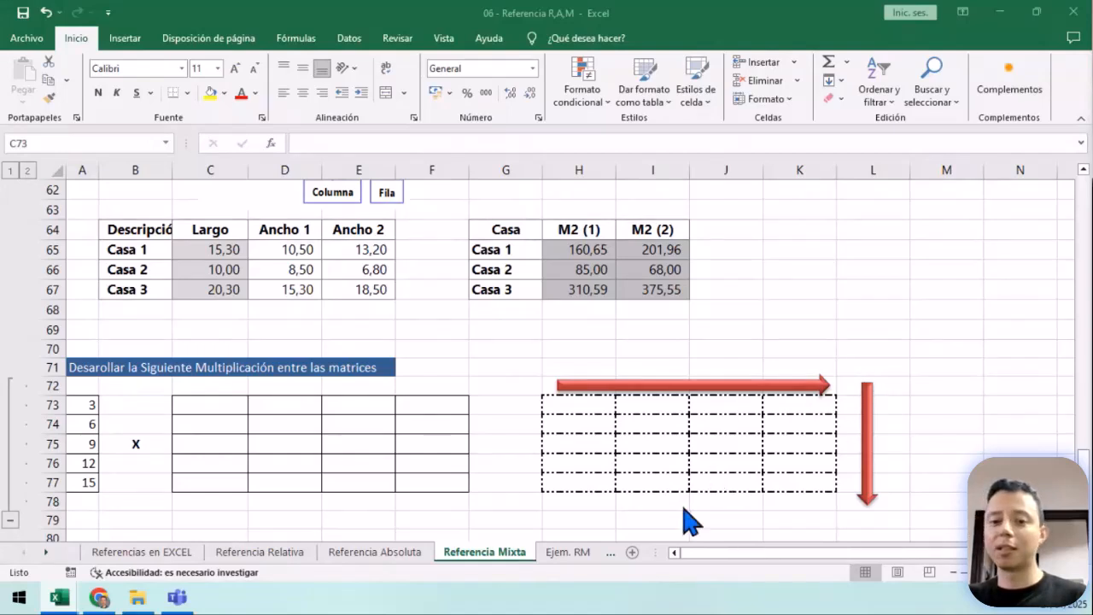
pyautogui.hotkey('shift', 'Right')
pyautogui.hotkey('shift', 'Right')
pyautogui.hotkey('shift', 'Right')
pyautogui.hotkey('shift', 'Down')
pyautogui.hotkey('shift', 'Down')
pyautogui.hotkey('shift', 'Down')
pyautogui.hotkey('shift', 'Down')
pyautogui.scroll(2, 632, 491)
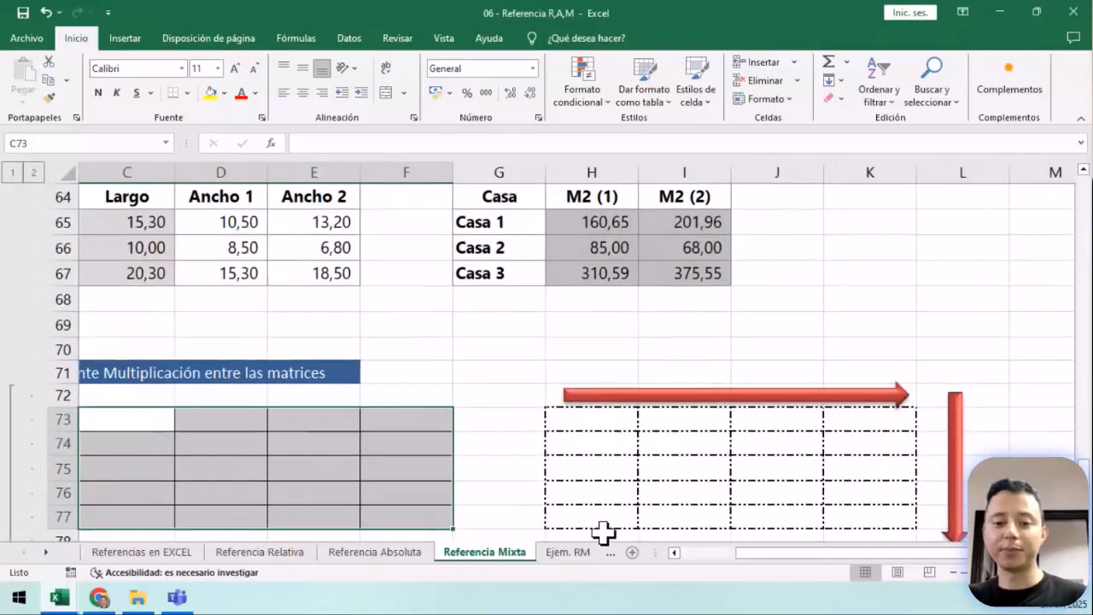
pyautogui.scroll(-2, 841, 565)
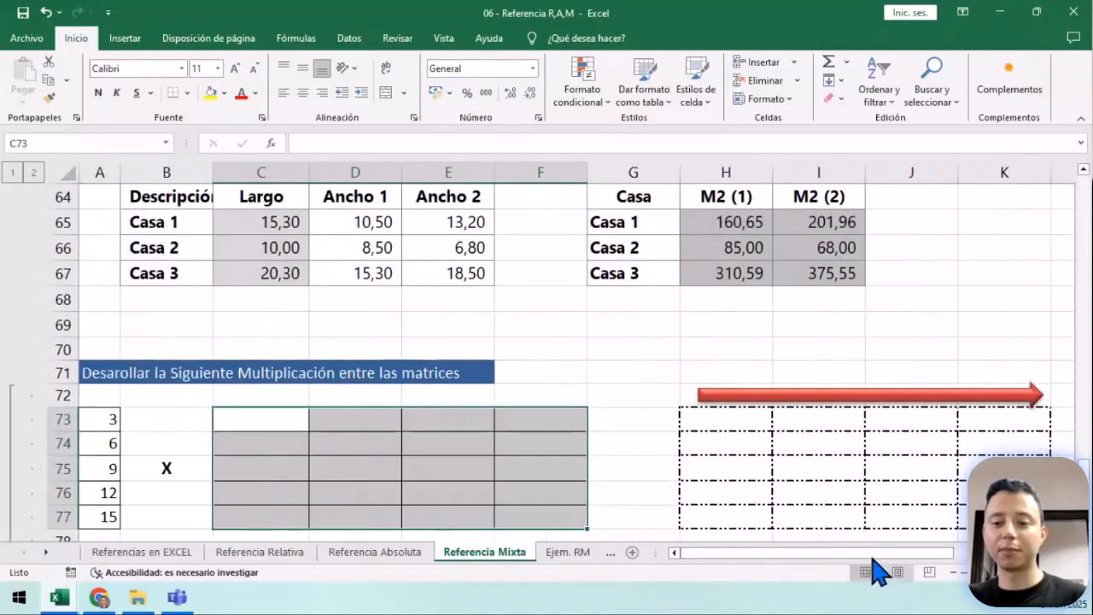
pyautogui.scroll(-1, 538, 503)
pyautogui.scroll(-1, 537, 504)
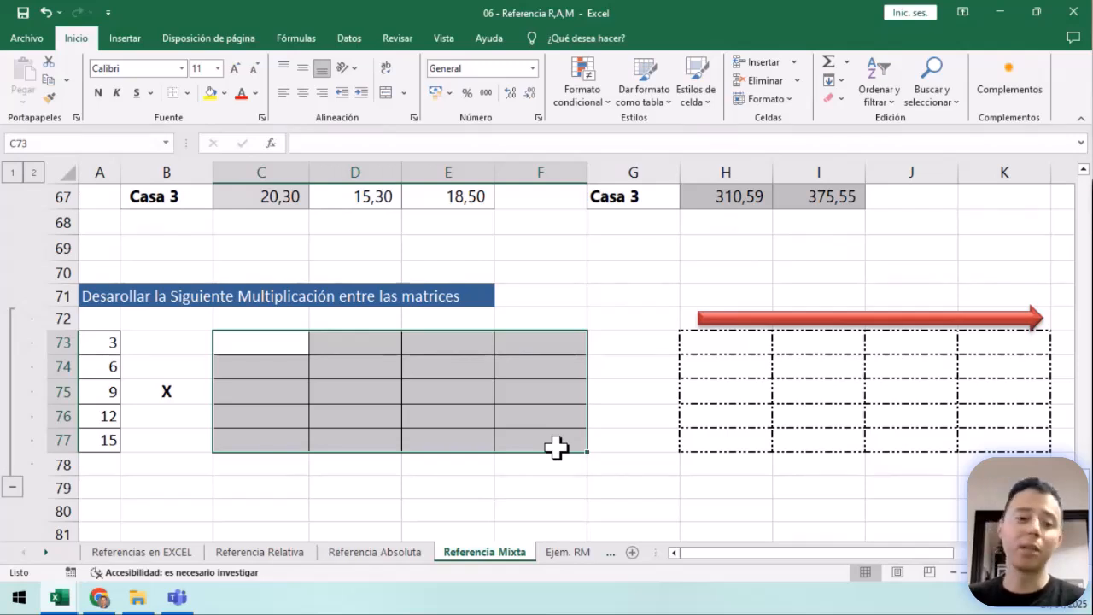
# Narrow column B and widen column C to make room for a long formula in C73.
pyautogui.click(250, 334)
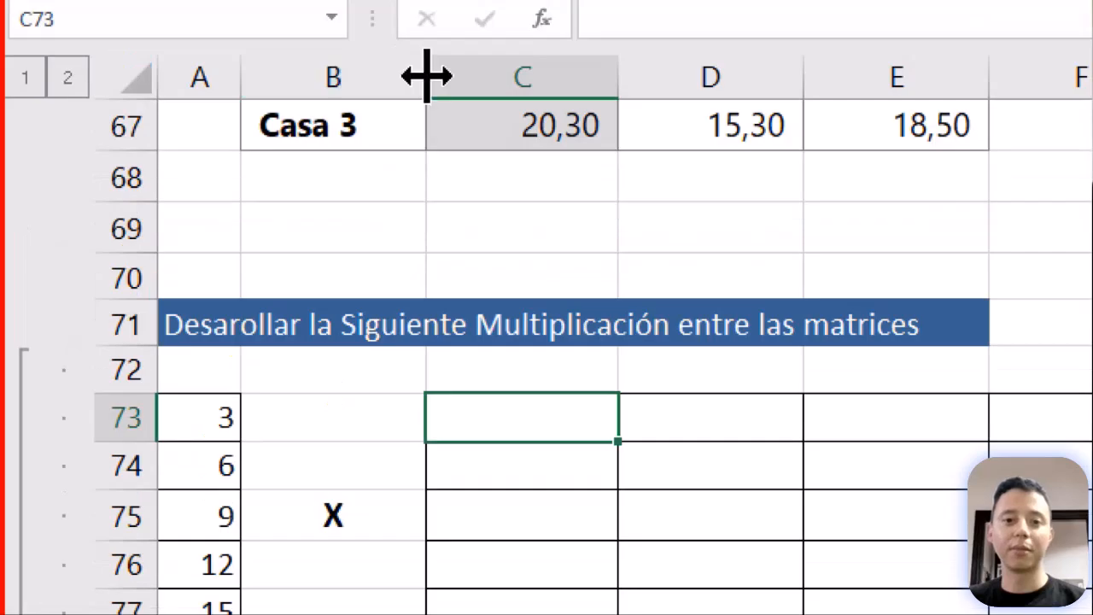
pyautogui.moveTo(424, 78); pyautogui.dragTo(360, 92)
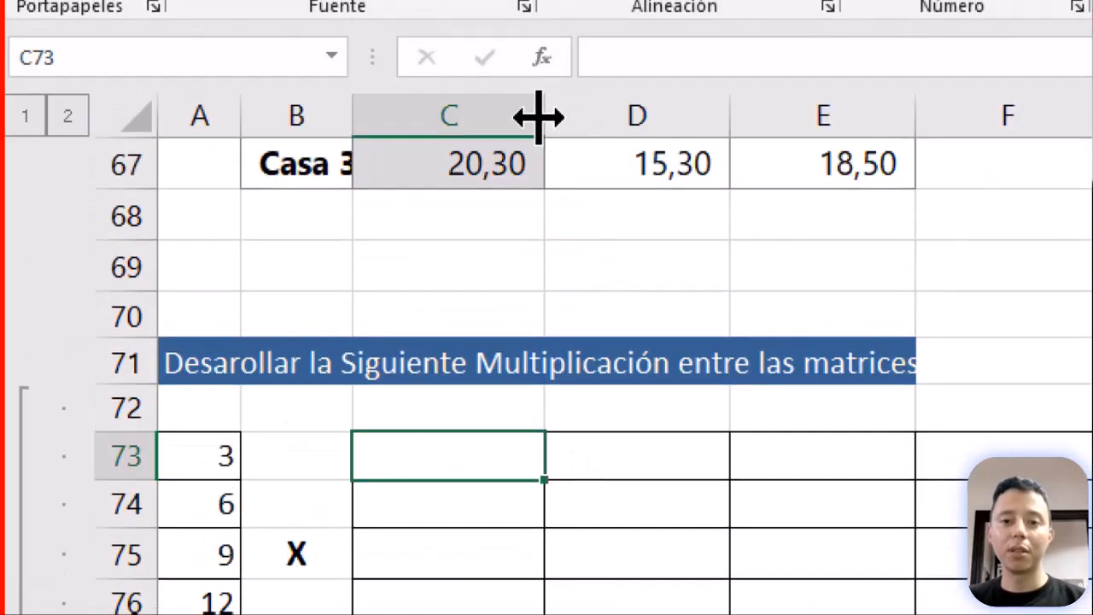
pyautogui.moveTo(541, 114); pyautogui.dragTo(870, 128)
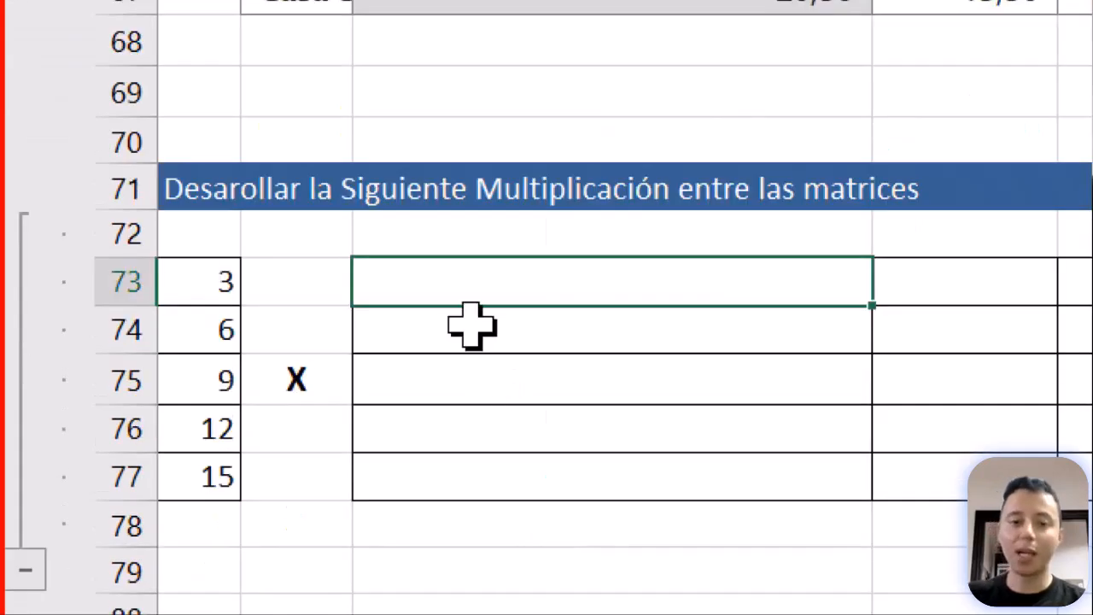
# Enter the formula =ALEATORIO.ENTRE(1;10) in cell C73 to generate a random number between 1 and 10.
pyautogui.write('=')
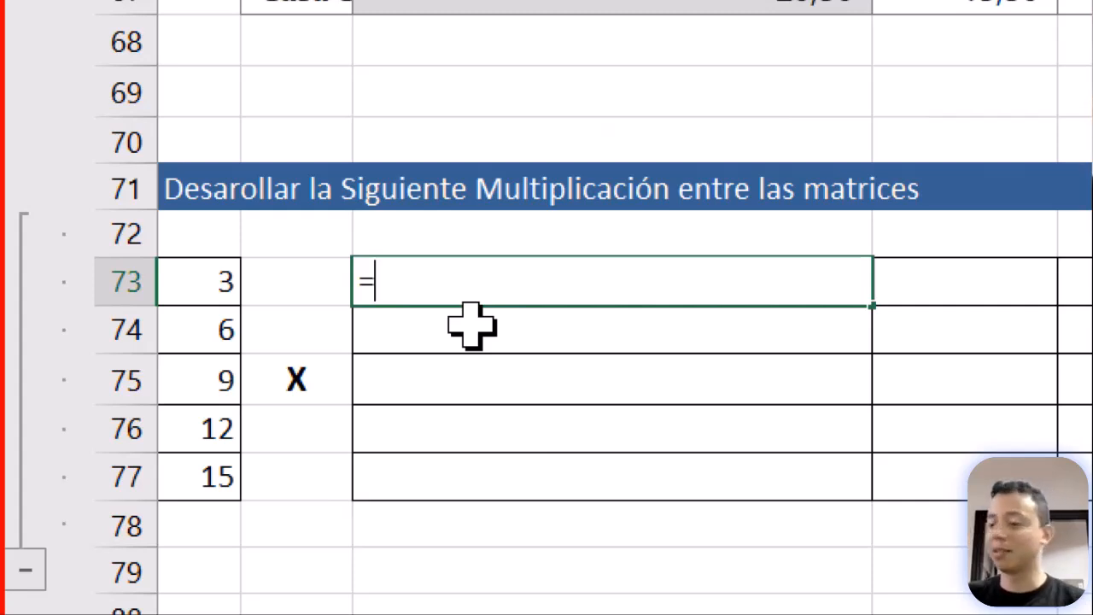
pyautogui.write('a')
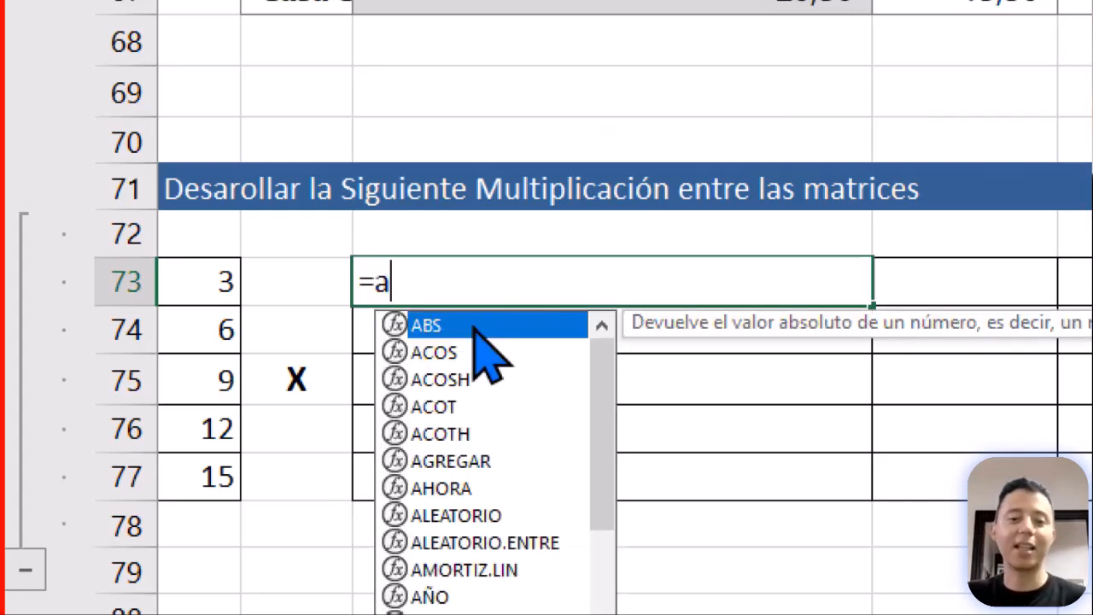
pyautogui.write('le')
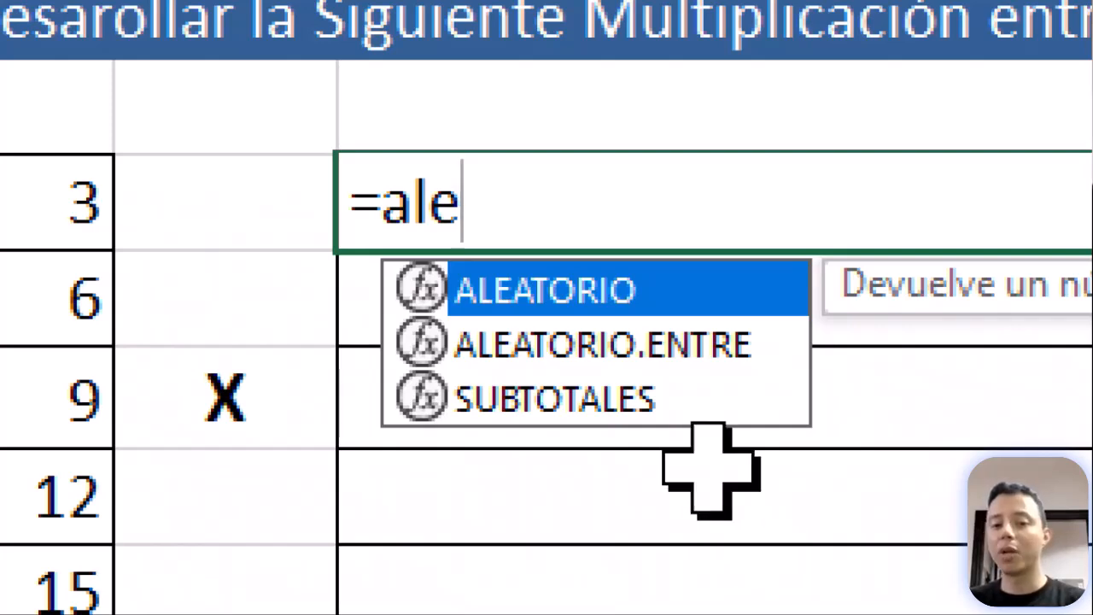
pyautogui.click(583, 357)
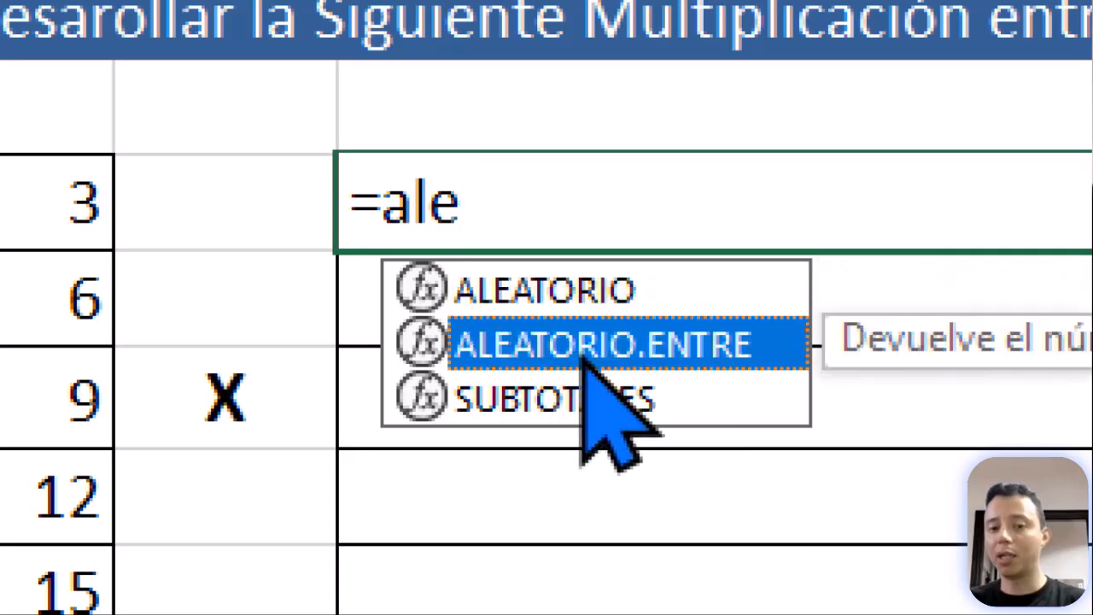
pyautogui.doubleClick(583, 356)
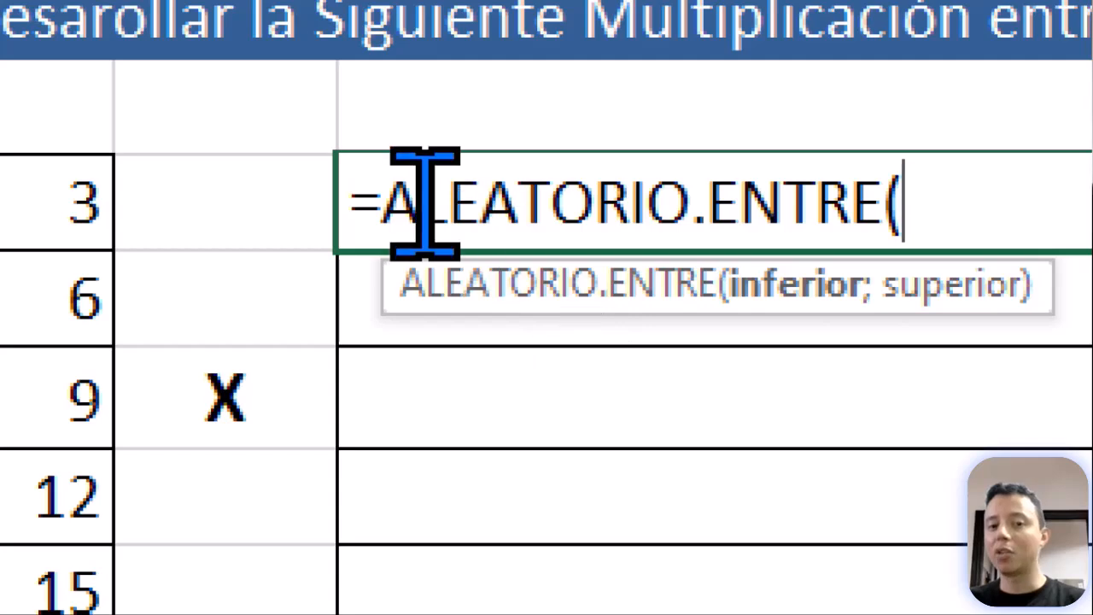
pyautogui.moveTo(480, 209); pyautogui.dragTo(945, 209)
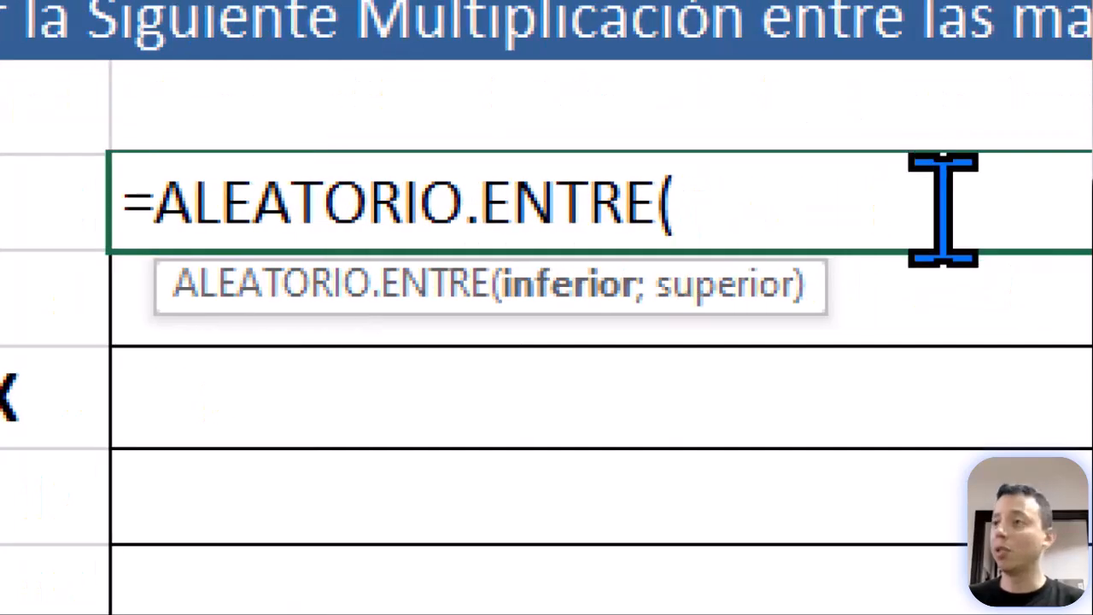
pyautogui.write('1')
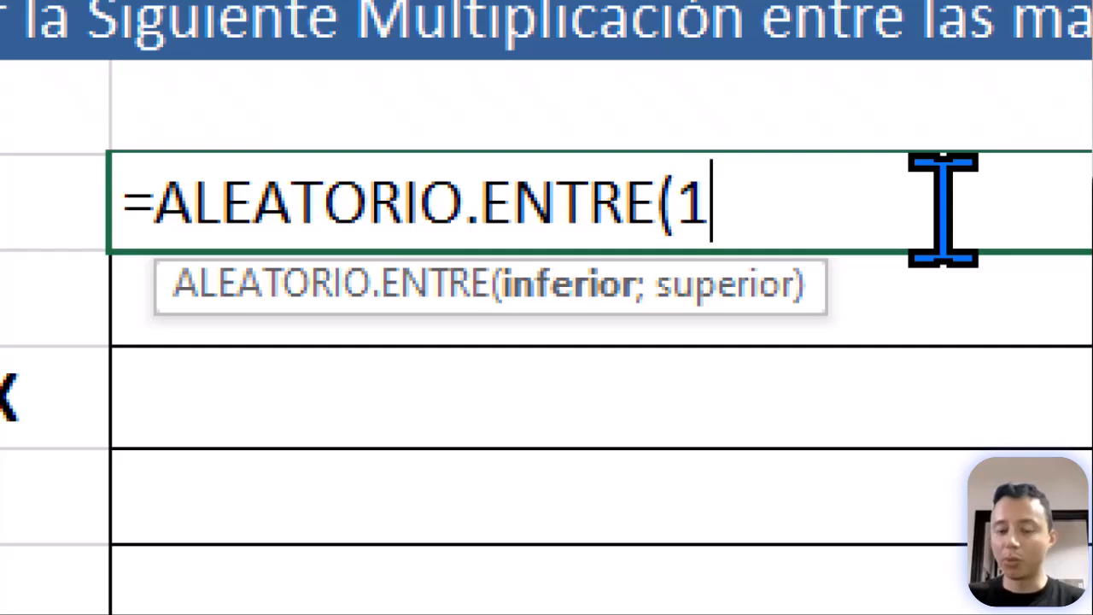
pyautogui.write(';')
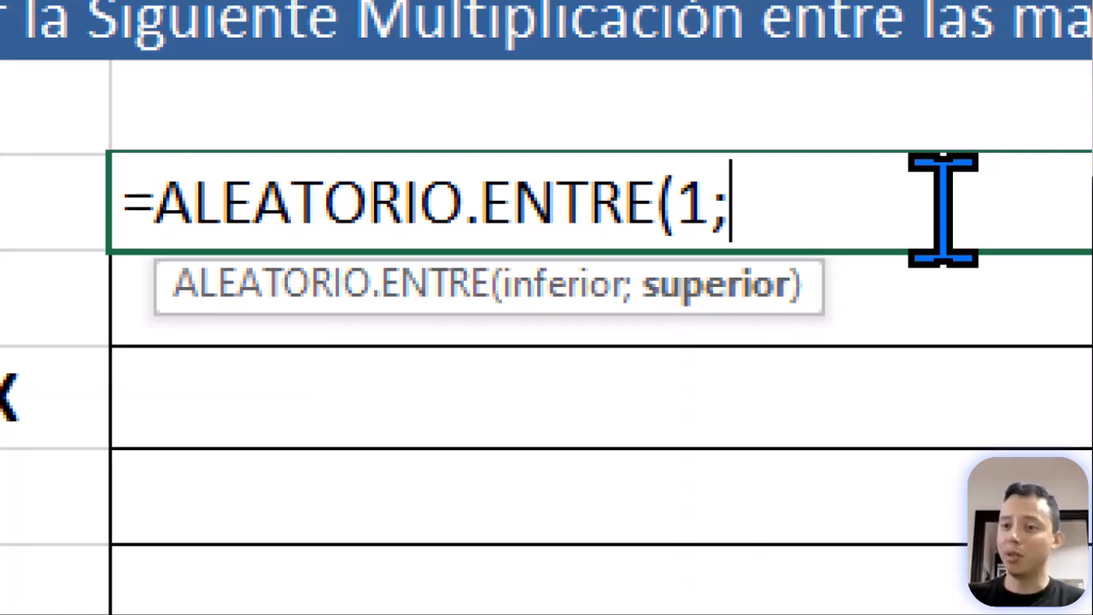
pyautogui.write('10')
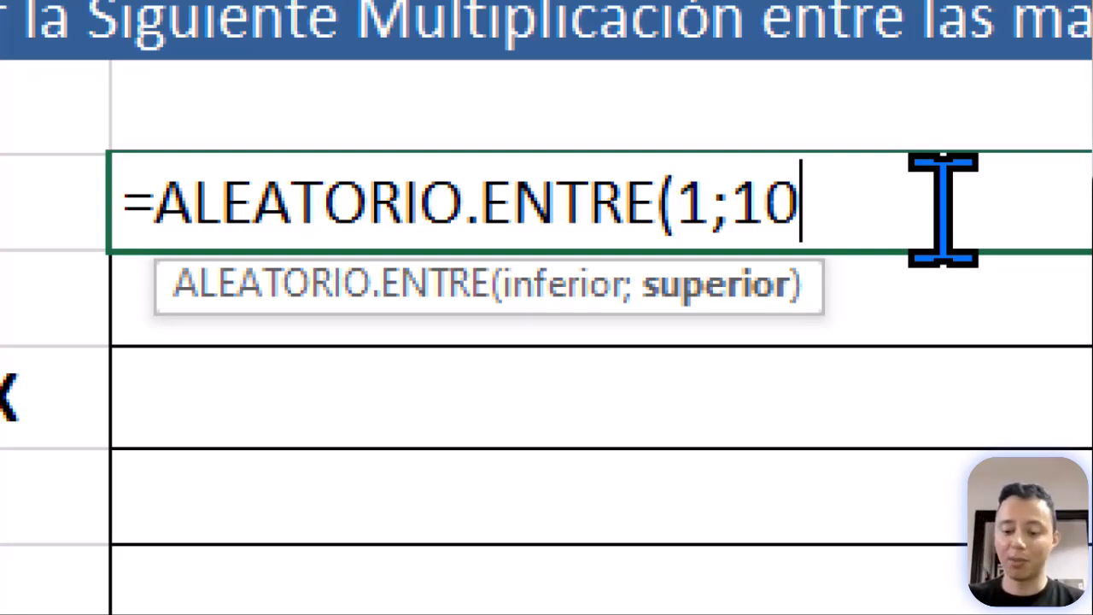
pyautogui.press('Return')
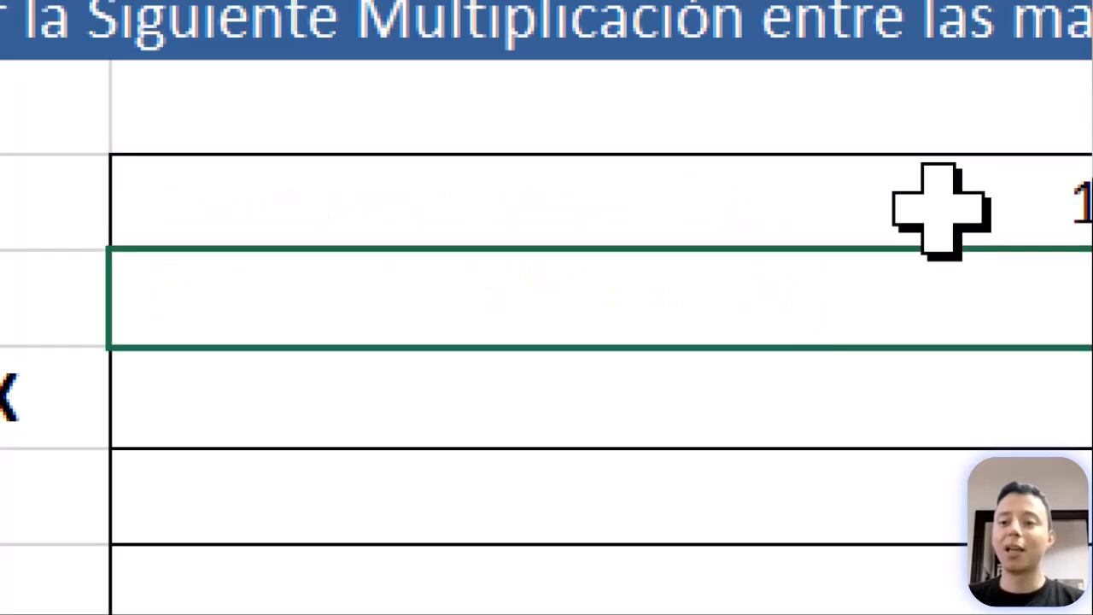
# Reopen the random-number formula in C73, retype its closing parenthesis, and review and re-enter it.
pyautogui.doubleClick(939, 209)
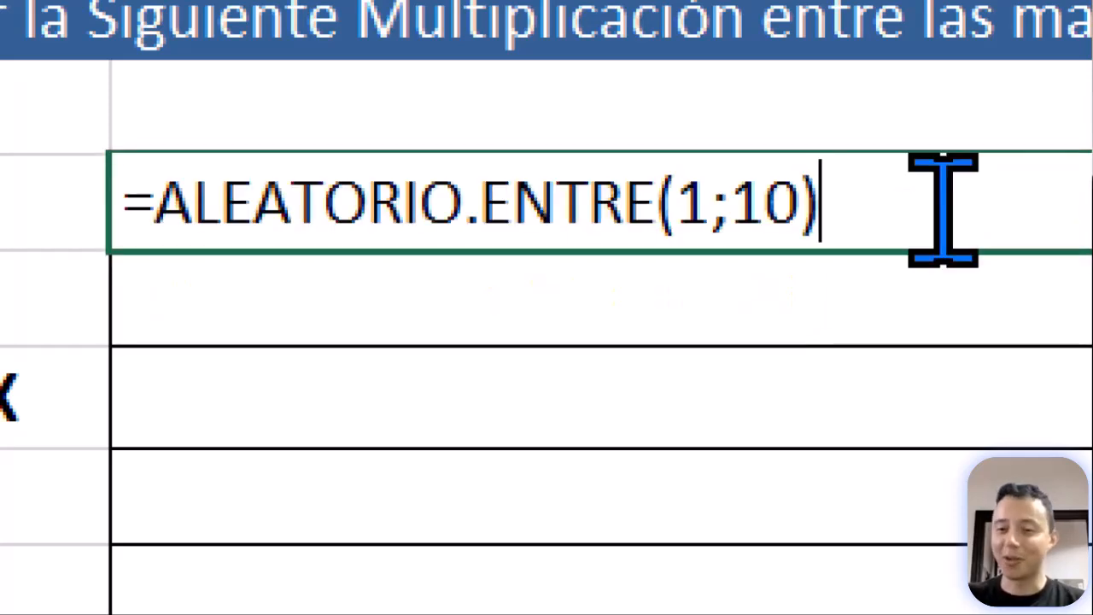
pyautogui.press('BackSpace')
pyautogui.write(')')
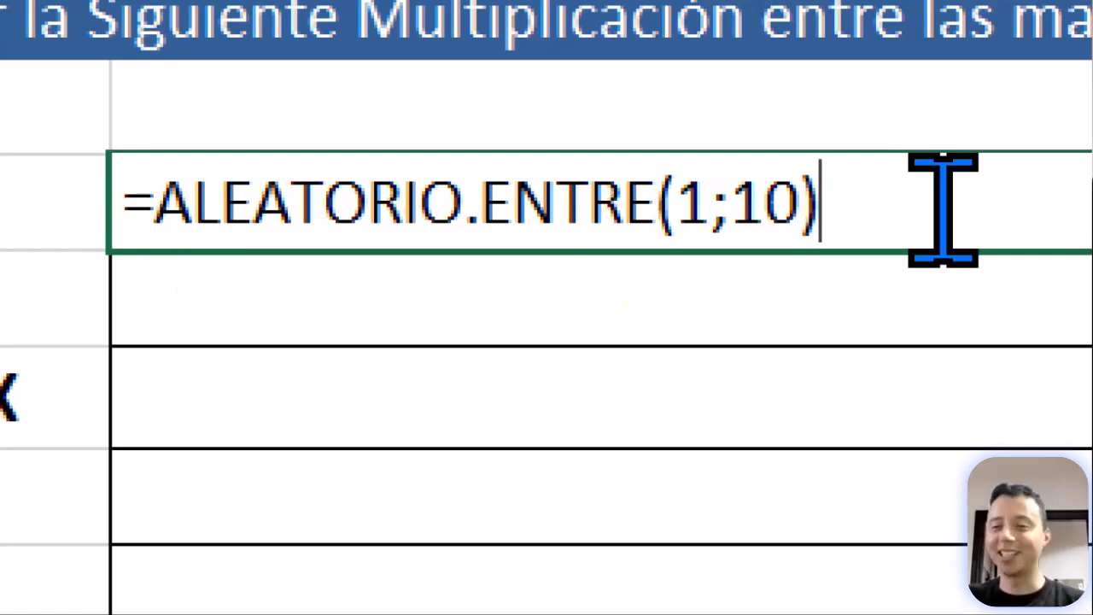
pyautogui.press('Return')
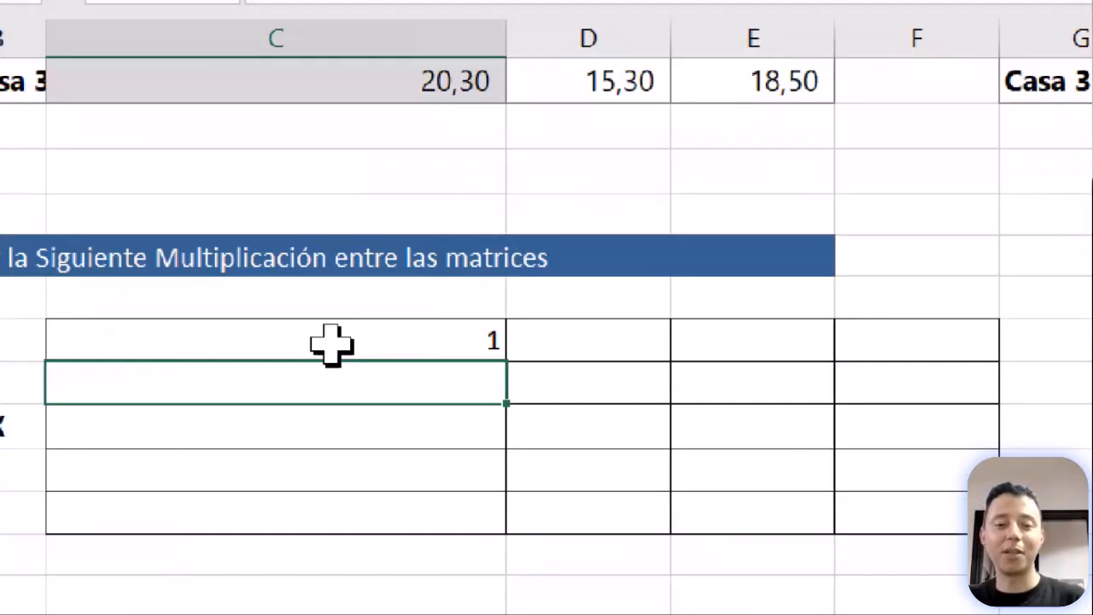
pyautogui.doubleClick(332, 344)
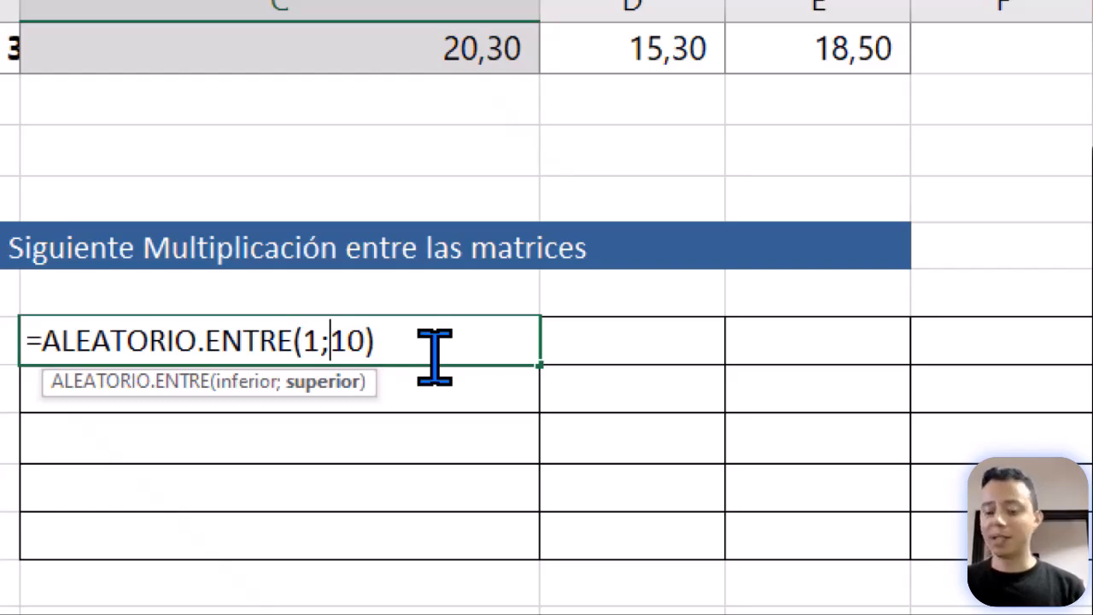
pyautogui.press('Return')
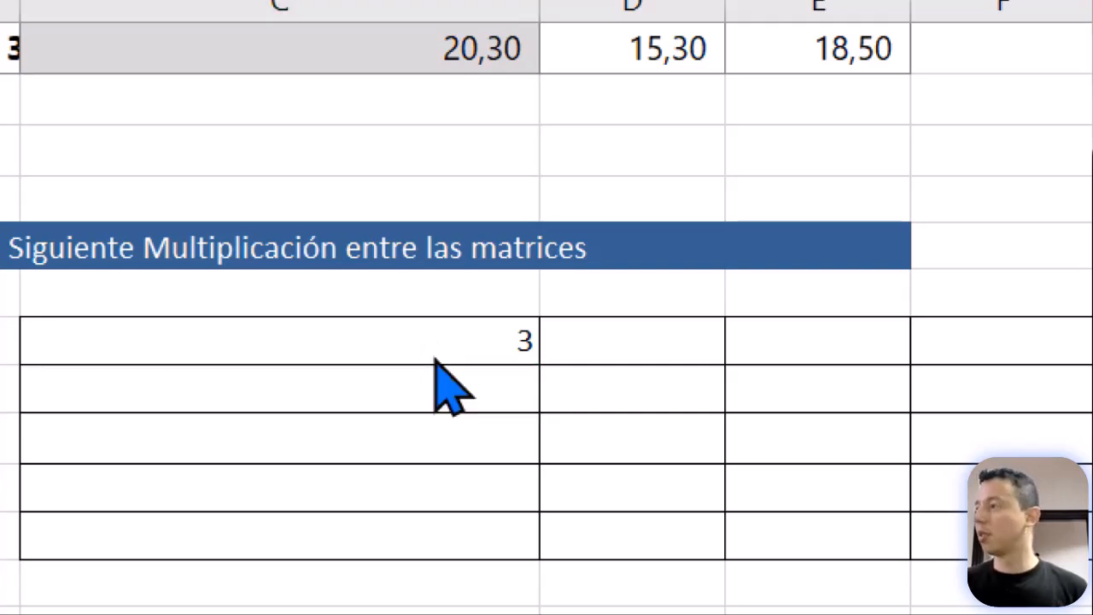
# Switch to Chrome's Teclado.jpg keyboard image and point out the F9 key with a temporary red box and arrow.
pyautogui.hotkey('alt', 'Tab')
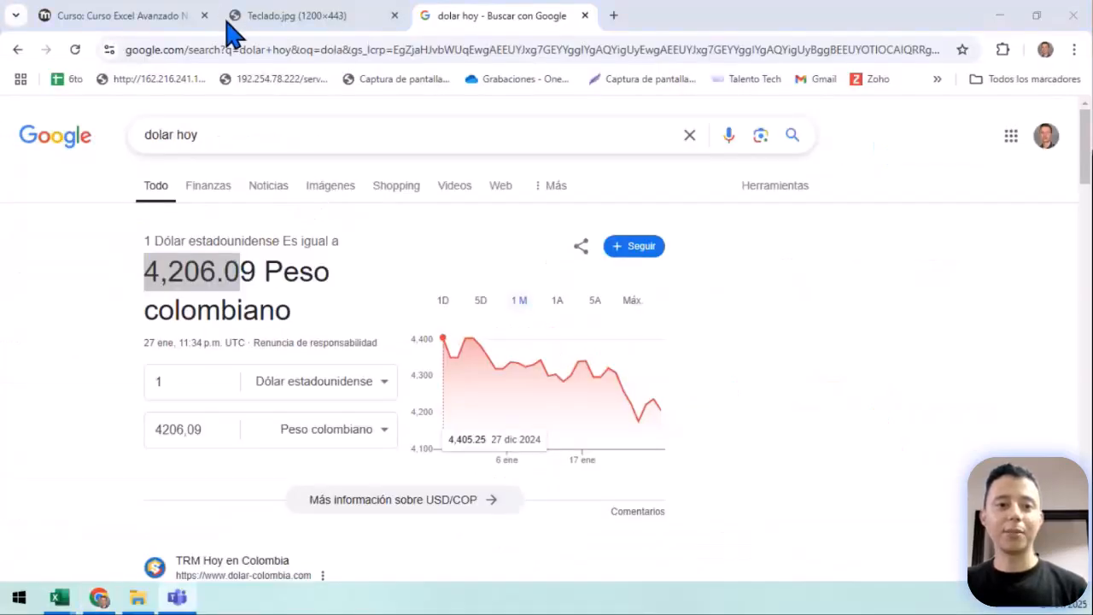
pyautogui.click(166, 18)
pyautogui.hotkey('ctrl', 'Tab')
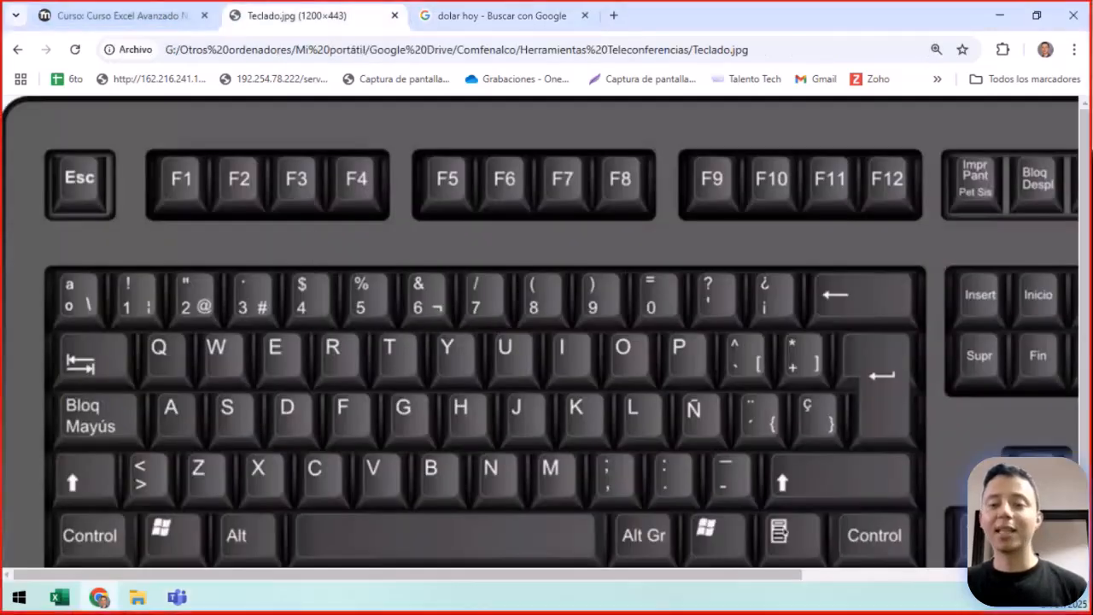
pyautogui.moveTo(673, 142); pyautogui.dragTo(744, 224)
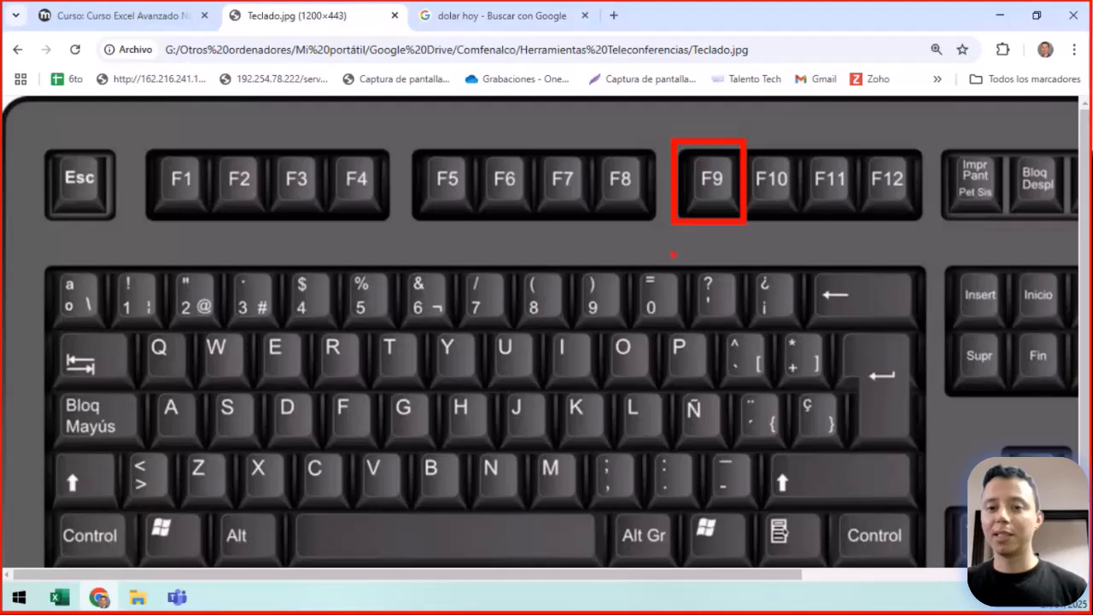
pyautogui.moveTo(669, 234); pyautogui.dragTo(536, 400)
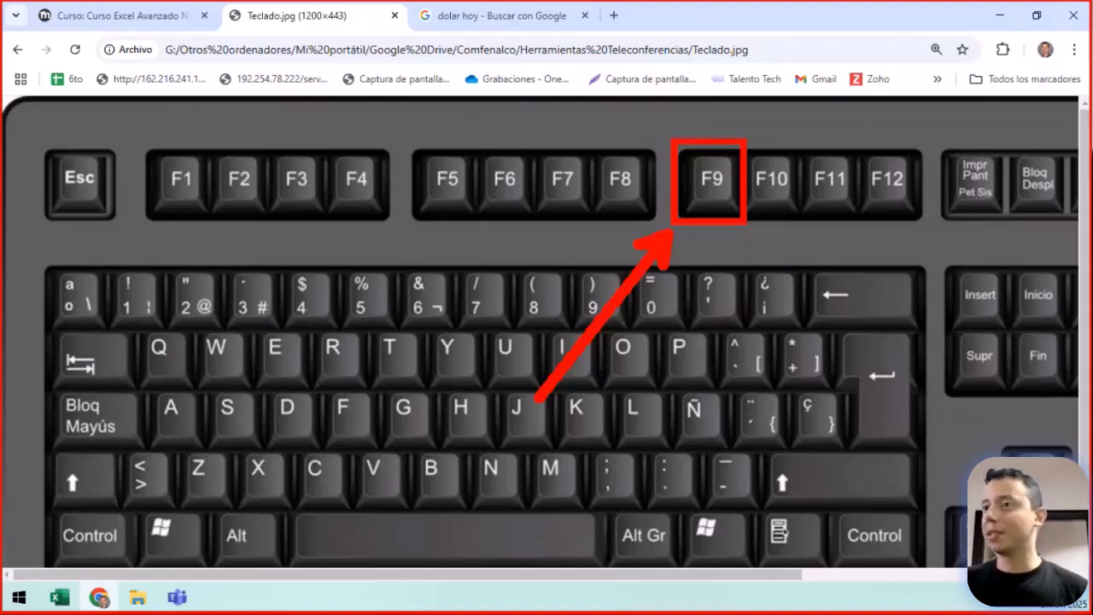
pyautogui.press('Escape')
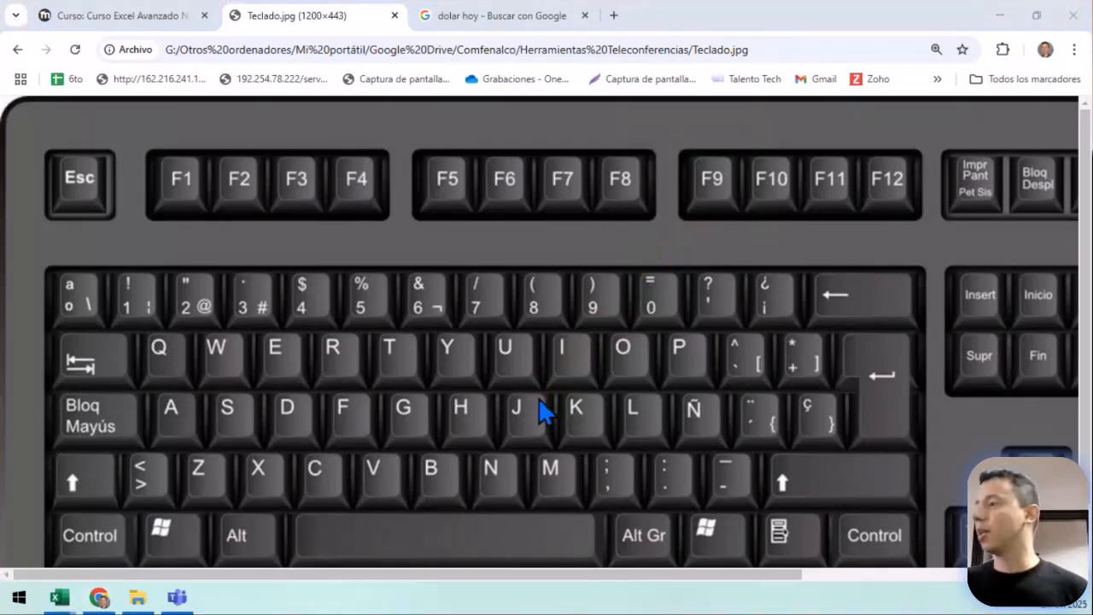
# Return to Excel, select the blank cell C78 below the matrix, and recalculate the sheet repeatedly to refresh C73's random number.
pyautogui.hotkey('alt', 'Tab')
pyautogui.click(417, 459)
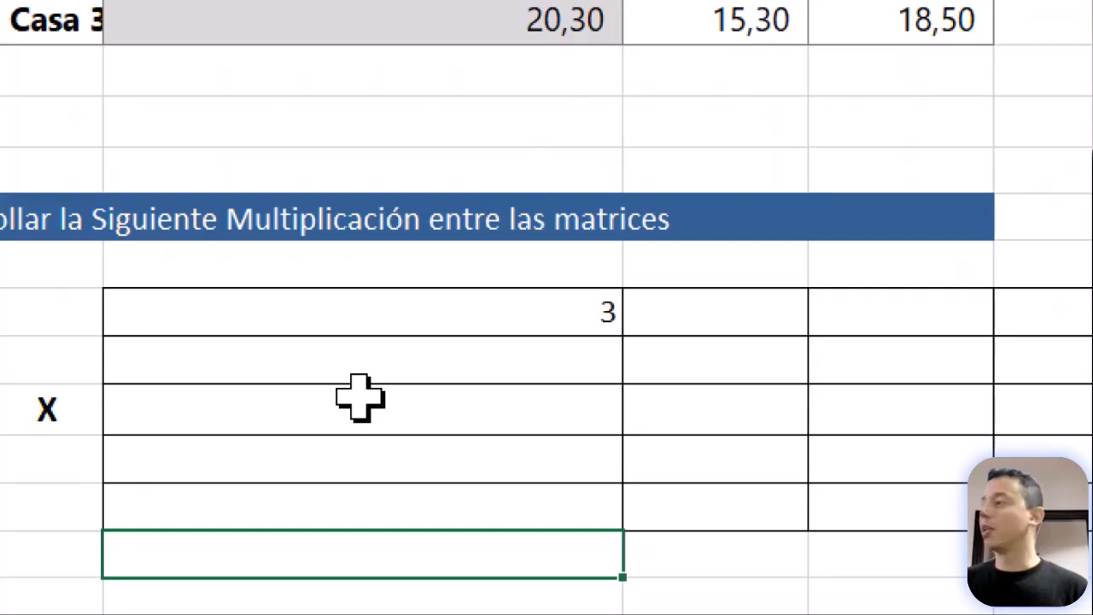
pyautogui.press('F9')
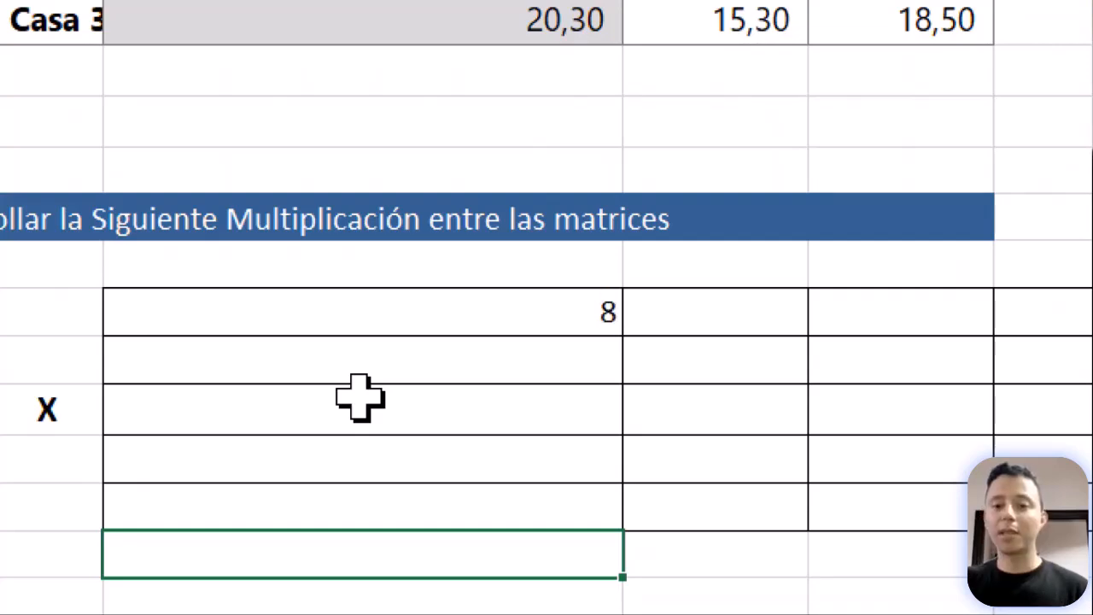
pyautogui.press('F9')
pyautogui.press('F9')
pyautogui.press('F9')
pyautogui.press('F9')
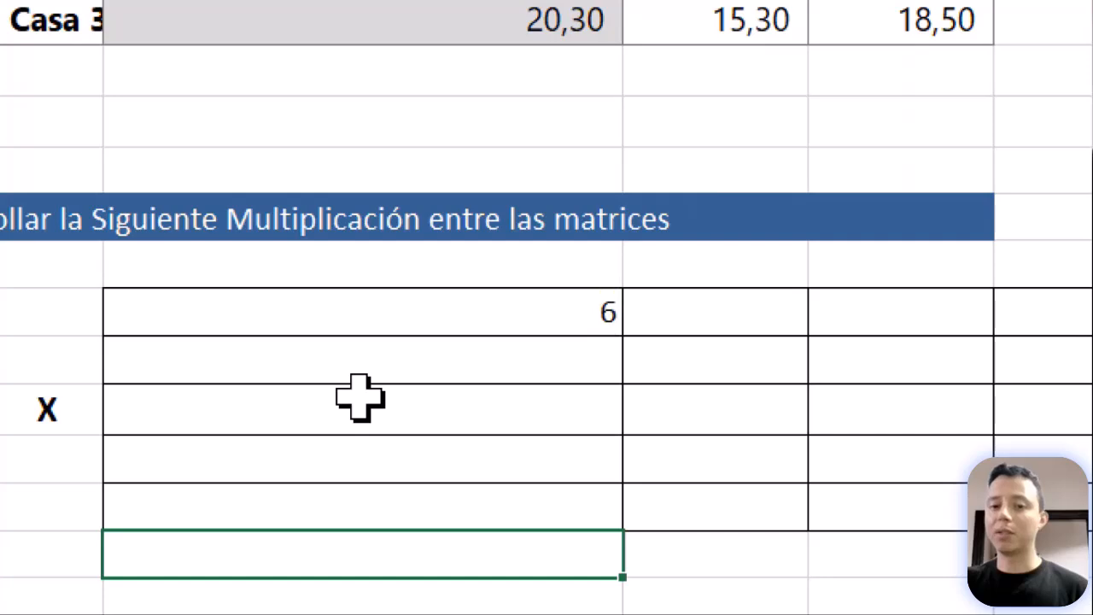
pyautogui.press('F9')
pyautogui.press('F9')
pyautogui.press('F9')
pyautogui.press('F9')
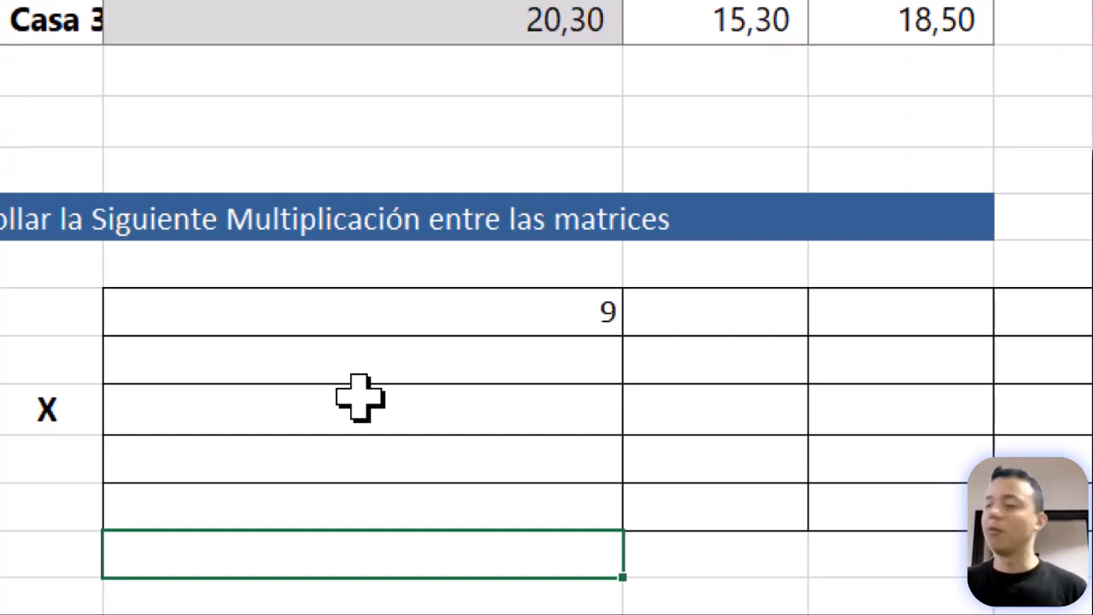
# Fill the random-number formula from C73 down to row 77 and across to column F.
pyautogui.click(461, 310)
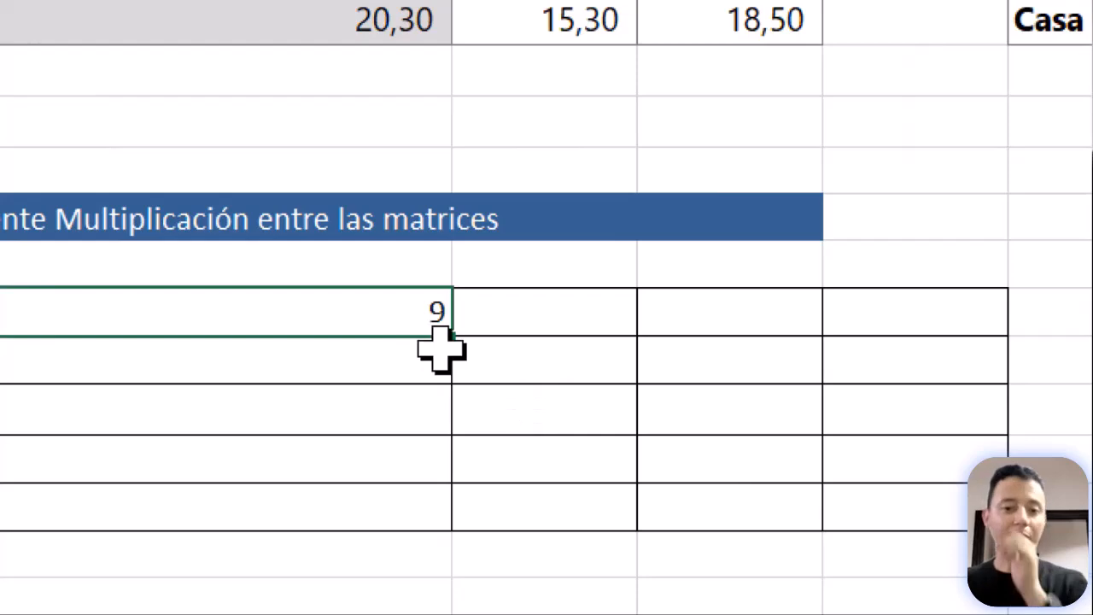
pyautogui.moveTo(451, 356); pyautogui.dragTo(453, 538)
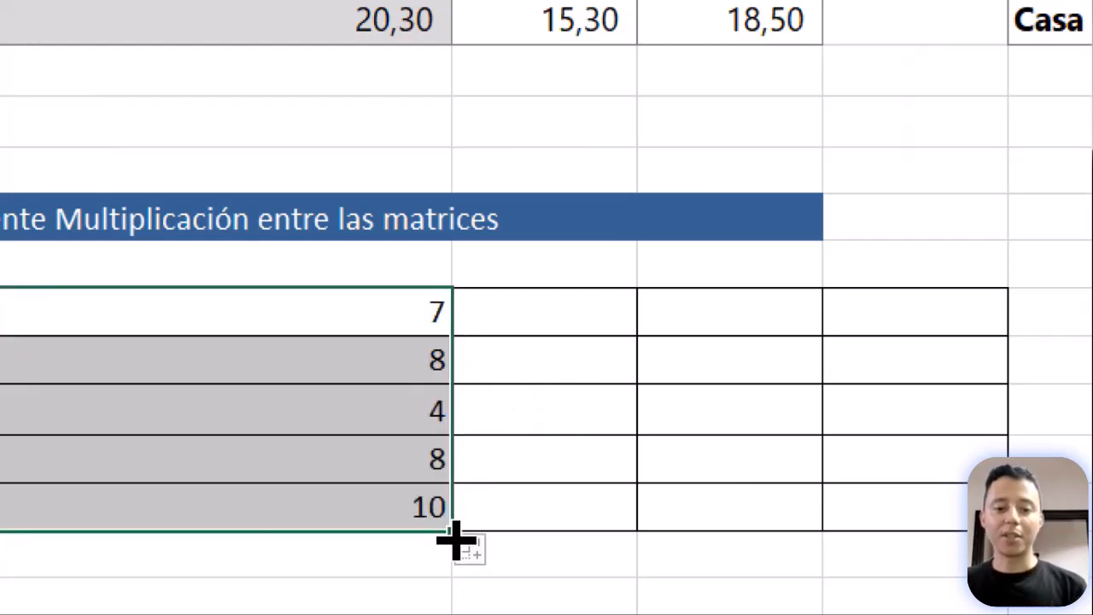
pyautogui.moveTo(580, 534); pyautogui.dragTo(941, 518)
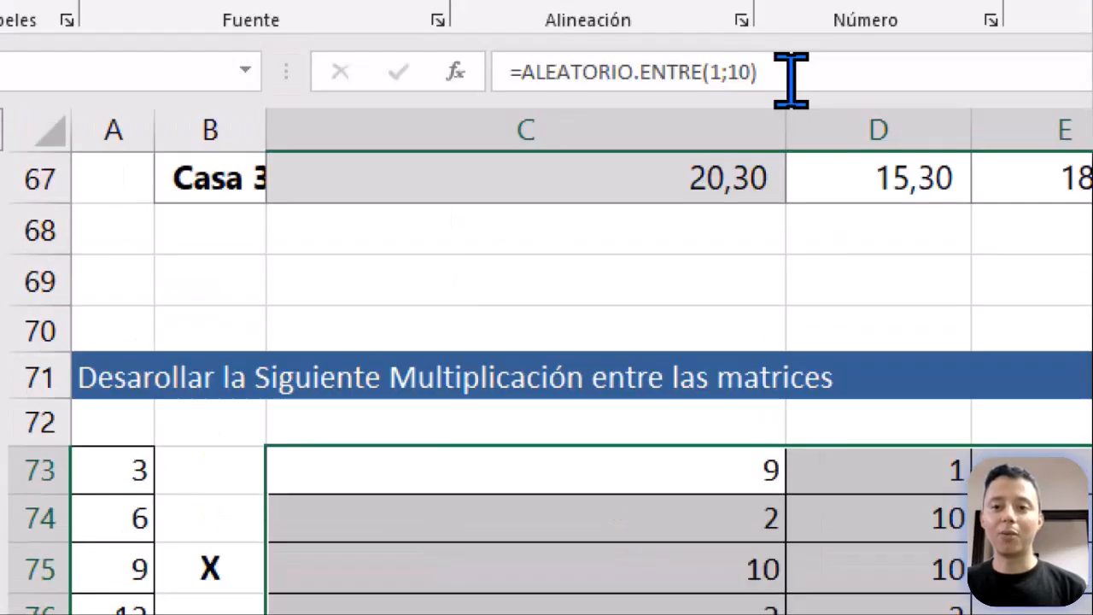
# Narrow column G and columns C to F to fit the matrix numbers, giving C to F equal widths.
pyautogui.moveTo(783, 126); pyautogui.dragTo(649, 128)
pyautogui.moveTo(516, 113); pyautogui.dragTo(432, 149)
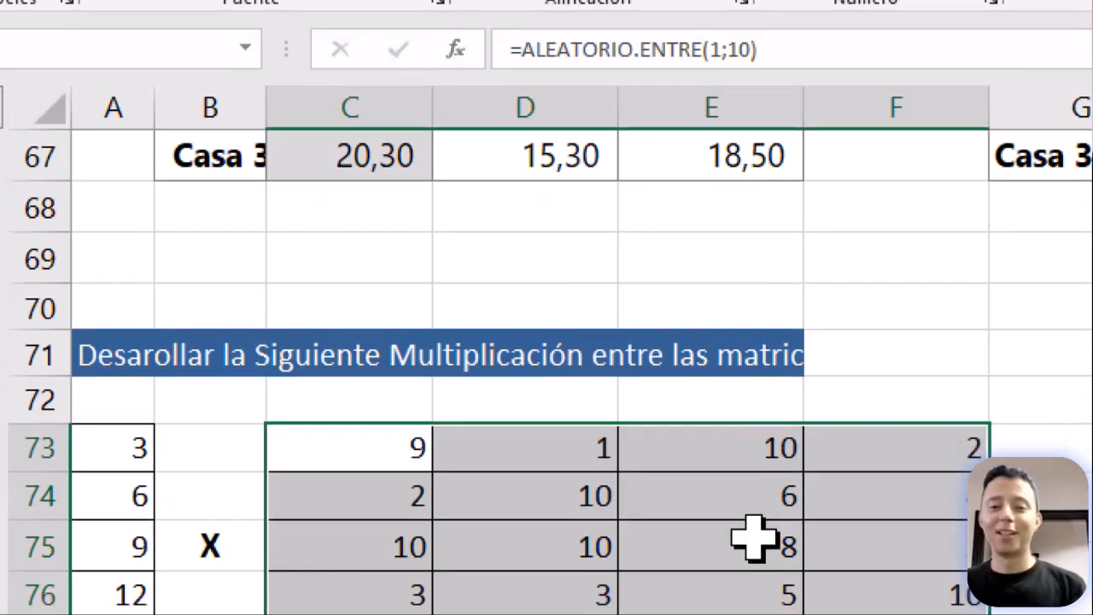
pyautogui.scroll(-1, 781, 567)
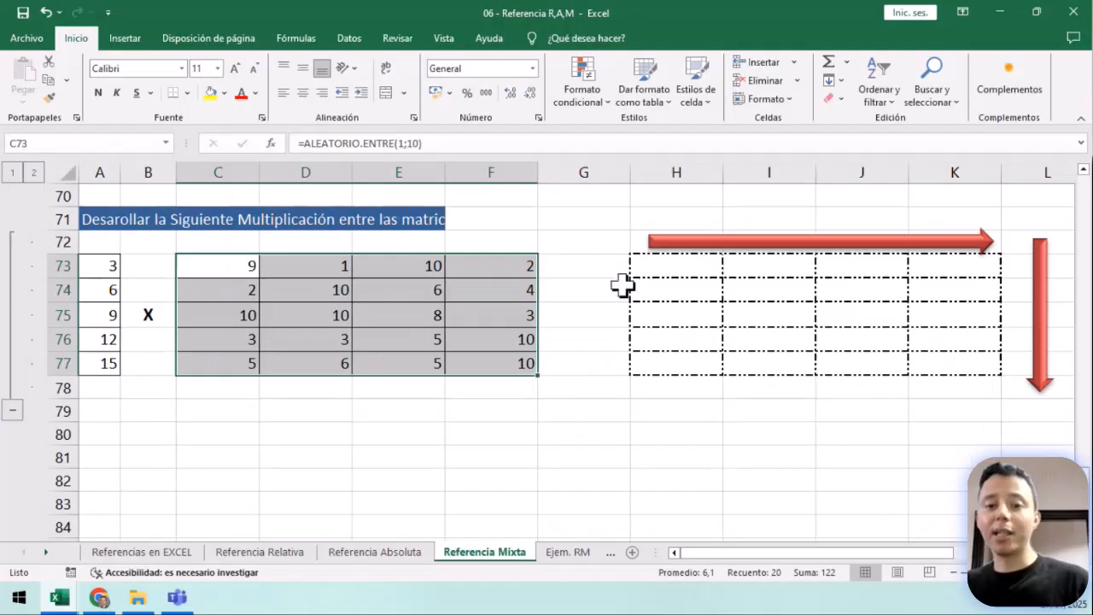
pyautogui.moveTo(723, 128); pyautogui.dragTo(722, 128)
pyautogui.moveTo(609, 176); pyautogui.dragTo(584, 175)
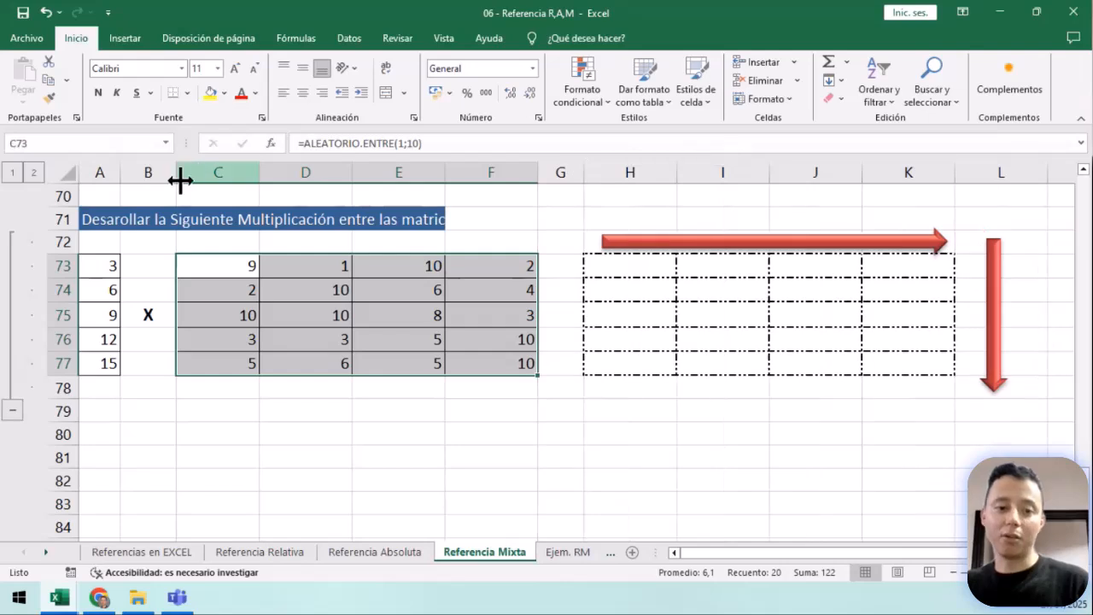
pyautogui.moveTo(231, 171); pyautogui.dragTo(483, 176)
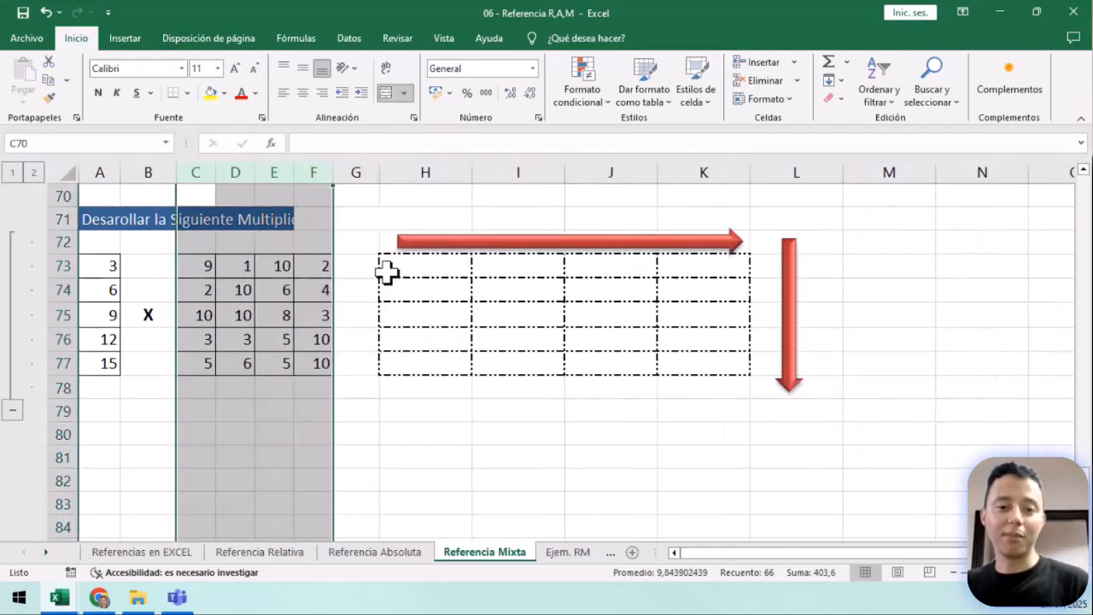
# Highlight the random-number matrix, select H73, and temporarily mark that cell and the fill direction across the dashed result matrix.
pyautogui.click(386, 272)
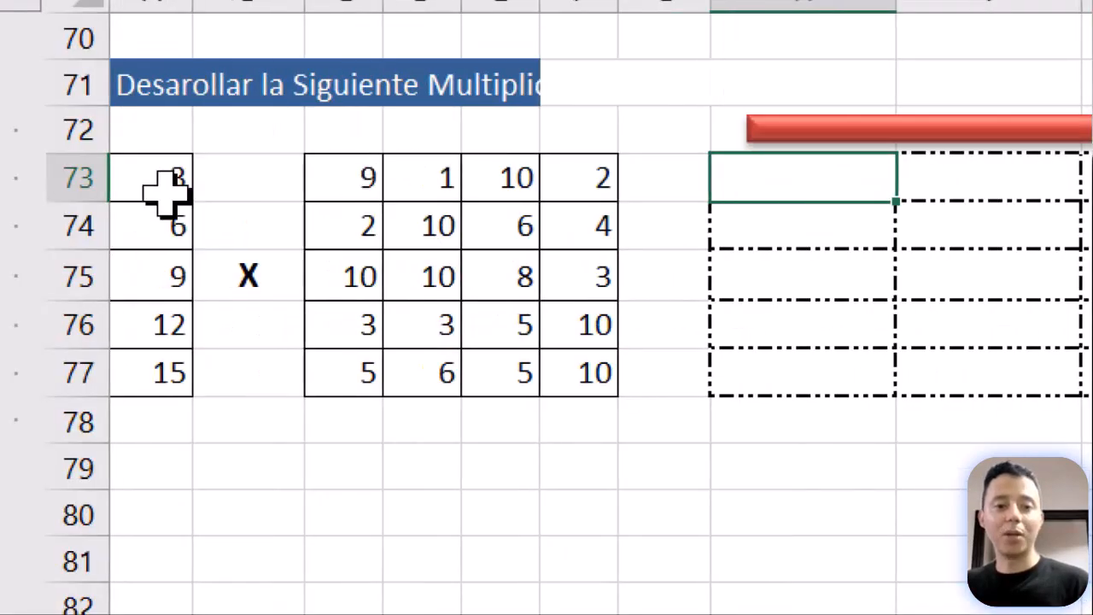
pyautogui.moveTo(349, 194); pyautogui.dragTo(597, 422)
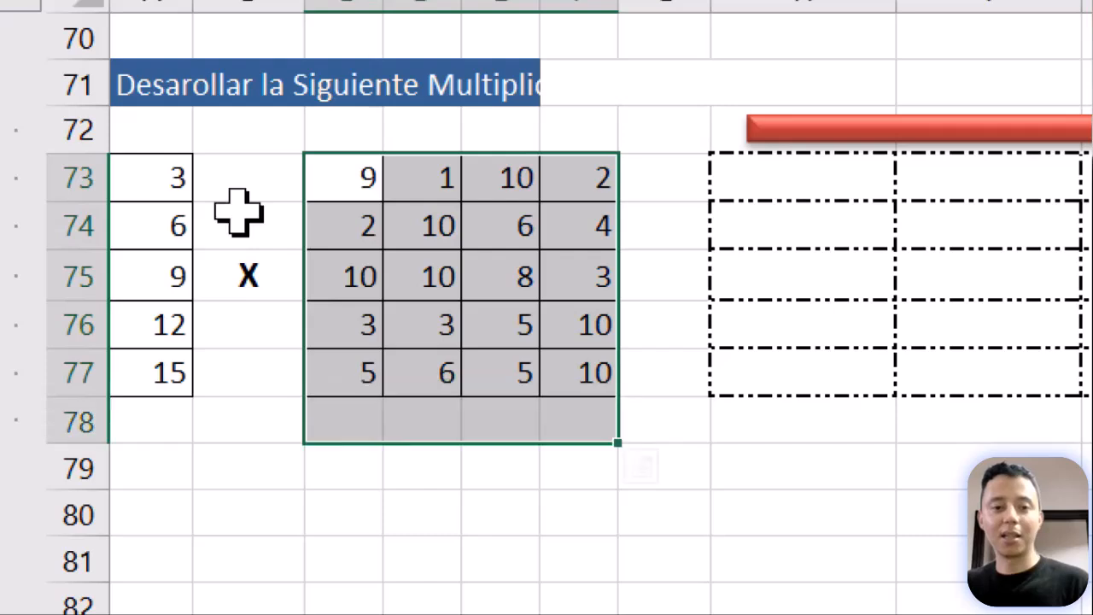
pyautogui.click(790, 184)
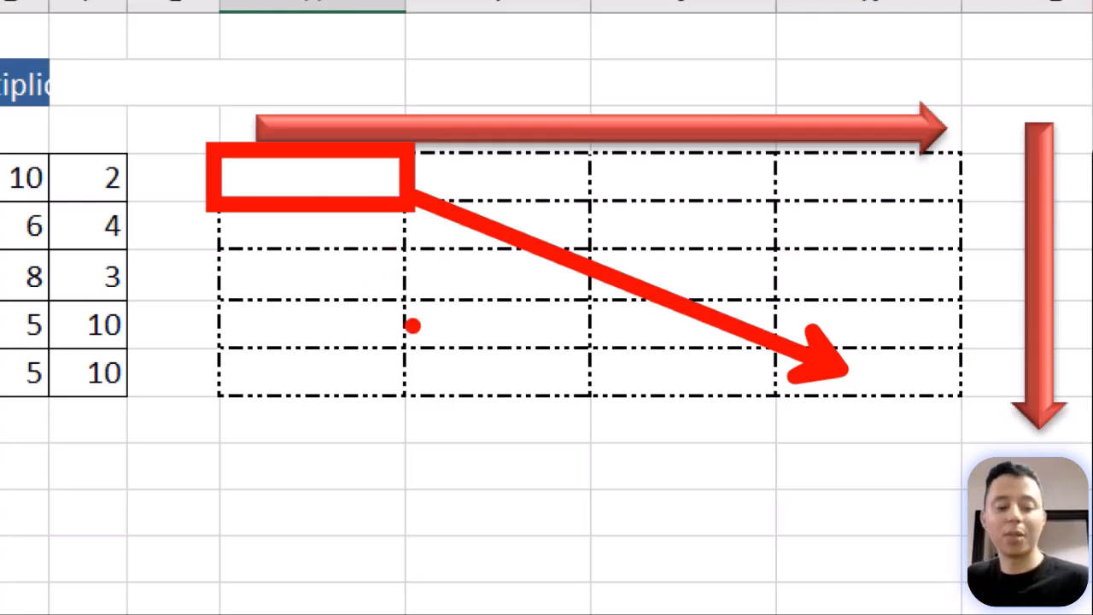
pyautogui.press('Escape')
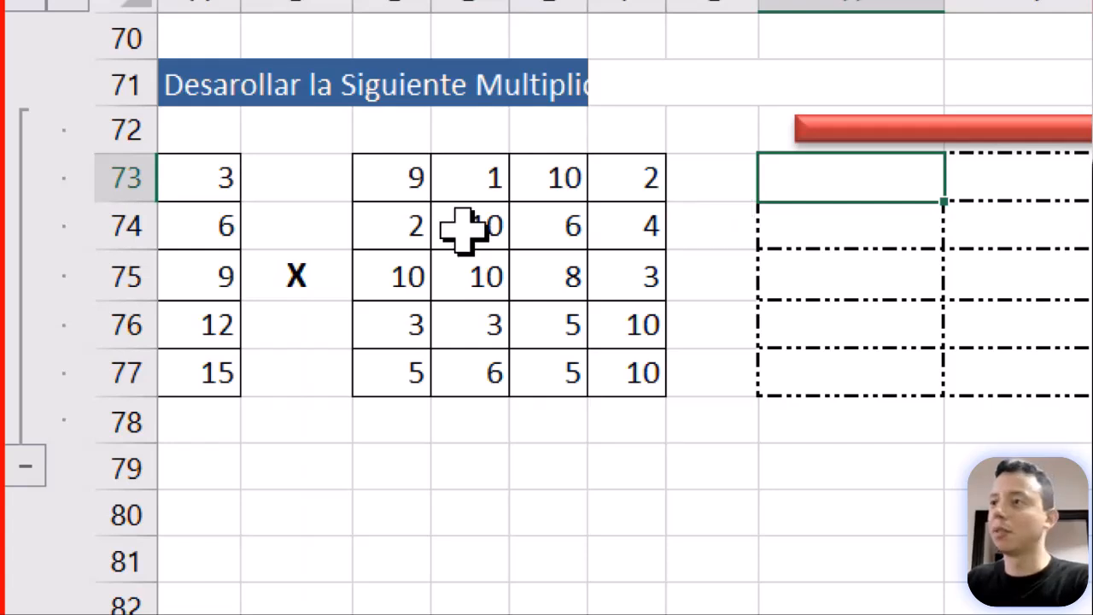
# Highlight the column of numbers in A73:A77 and the random-number matrix in C73:F77 as the two factors.
pyautogui.moveTo(217, 176); pyautogui.dragTo(218, 373)
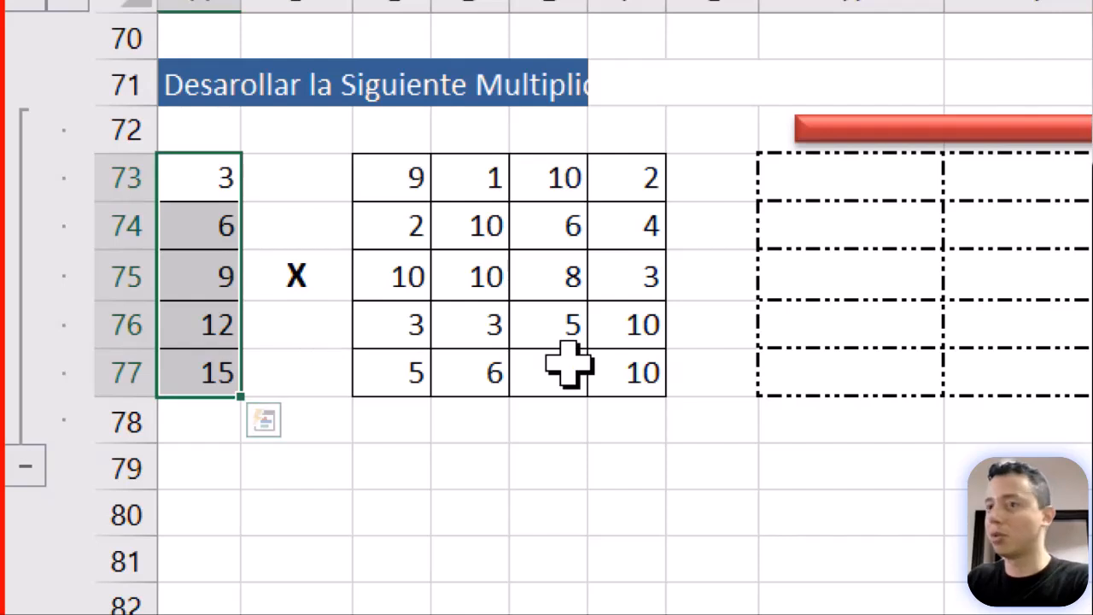
pyautogui.moveTo(390, 176); pyautogui.dragTo(620, 354)
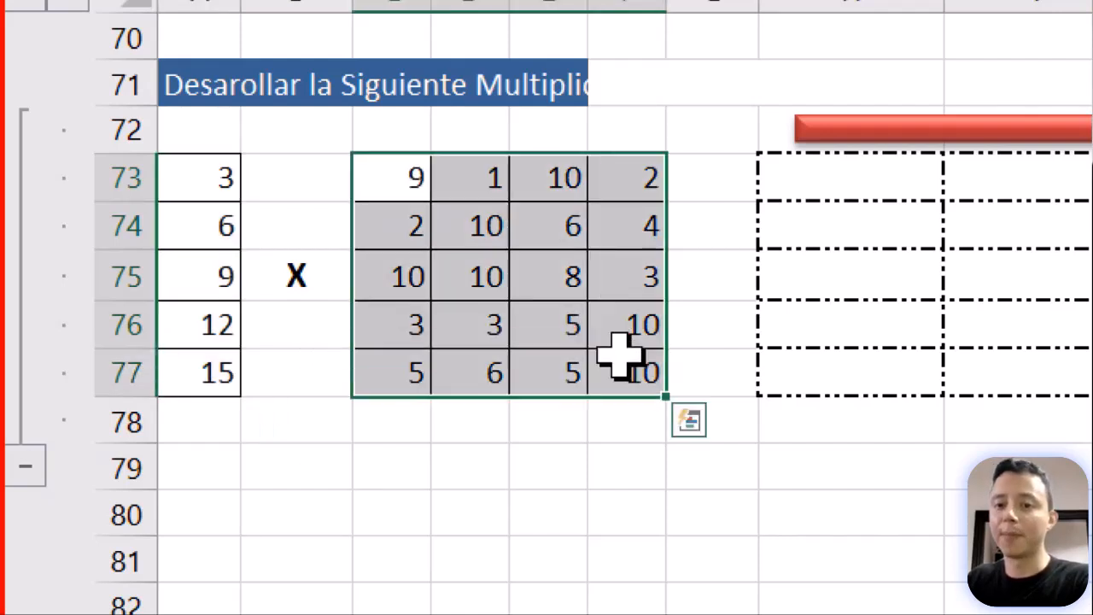
pyautogui.click(810, 196)
pyautogui.write('=')
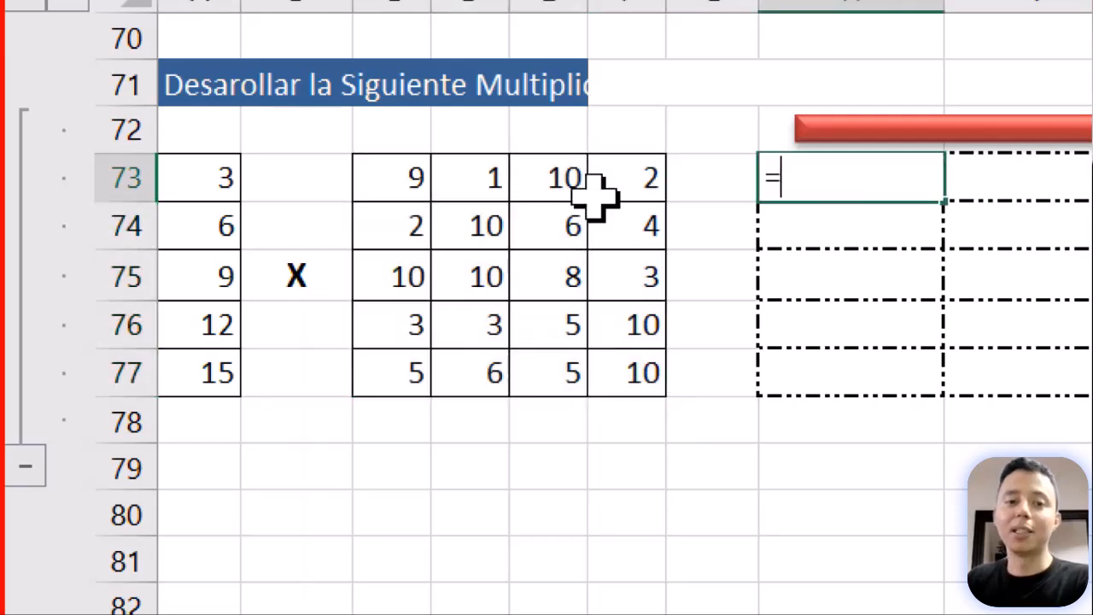
pyautogui.click(235, 175)
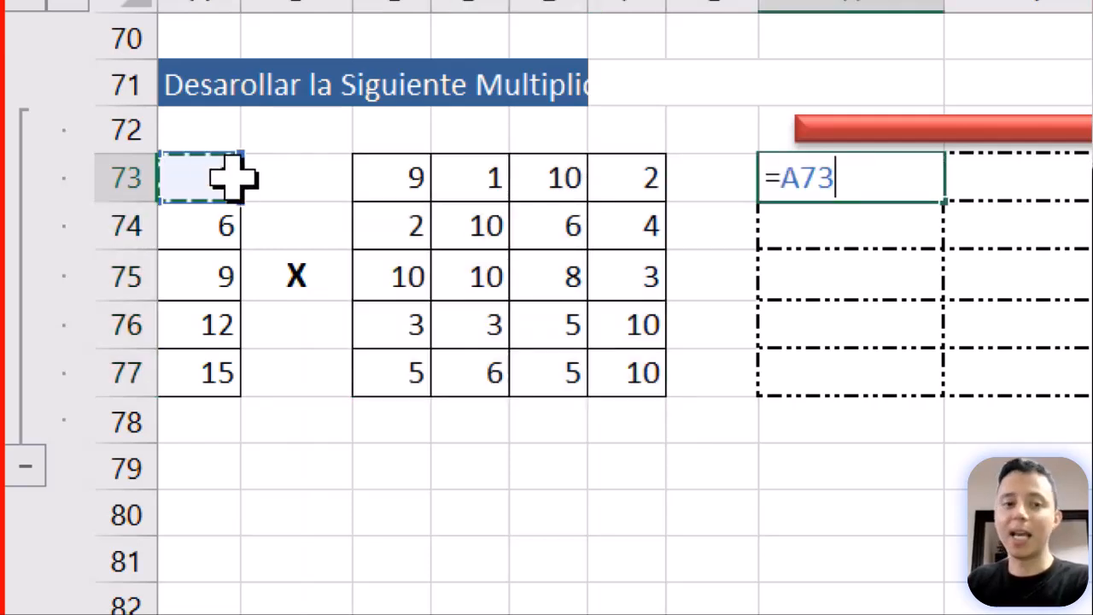
pyautogui.write('*')
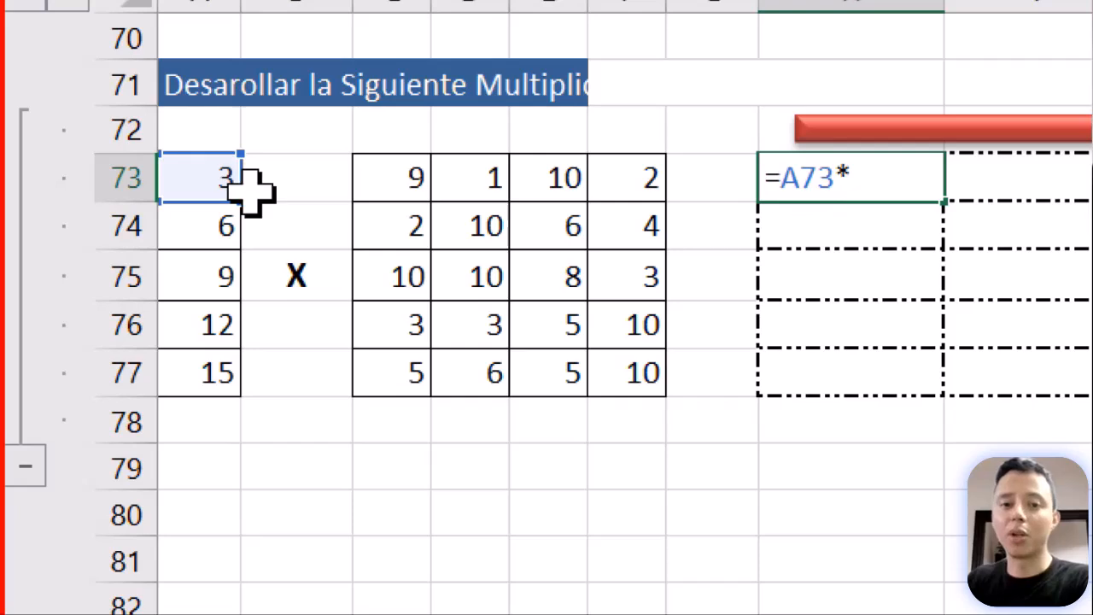
pyautogui.click(398, 179)
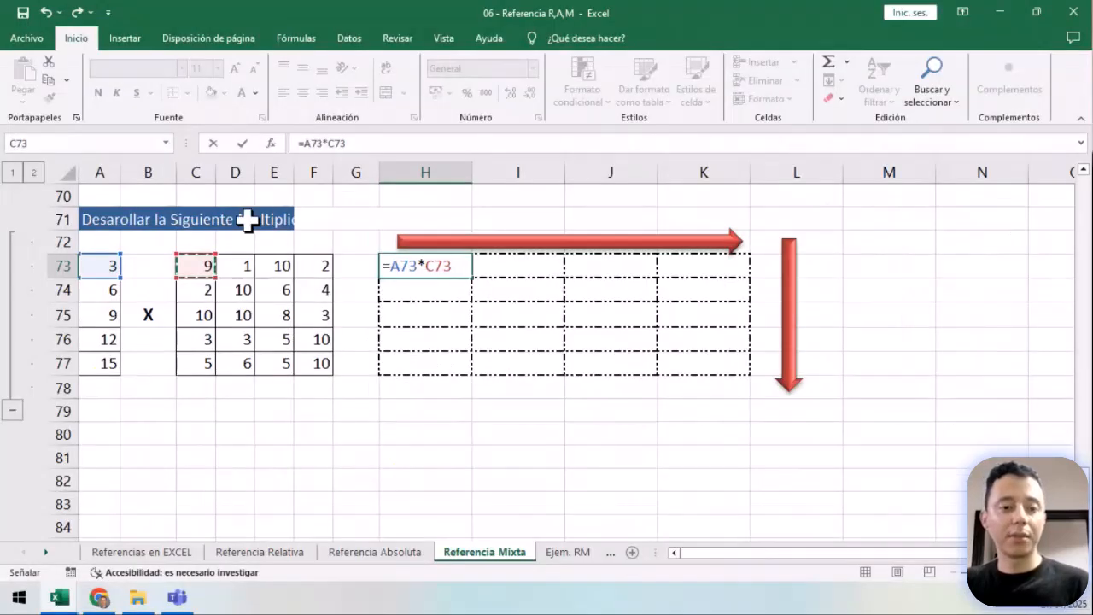
pyautogui.press('Escape')
# Narrow columns A, B and G around the two factors and widen column H for the formula.
pyautogui.moveTo(176, 172); pyautogui.dragTo(267, 181)
pyautogui.moveTo(282, 176); pyautogui.dragTo(273, 176)
pyautogui.click(198, 309)
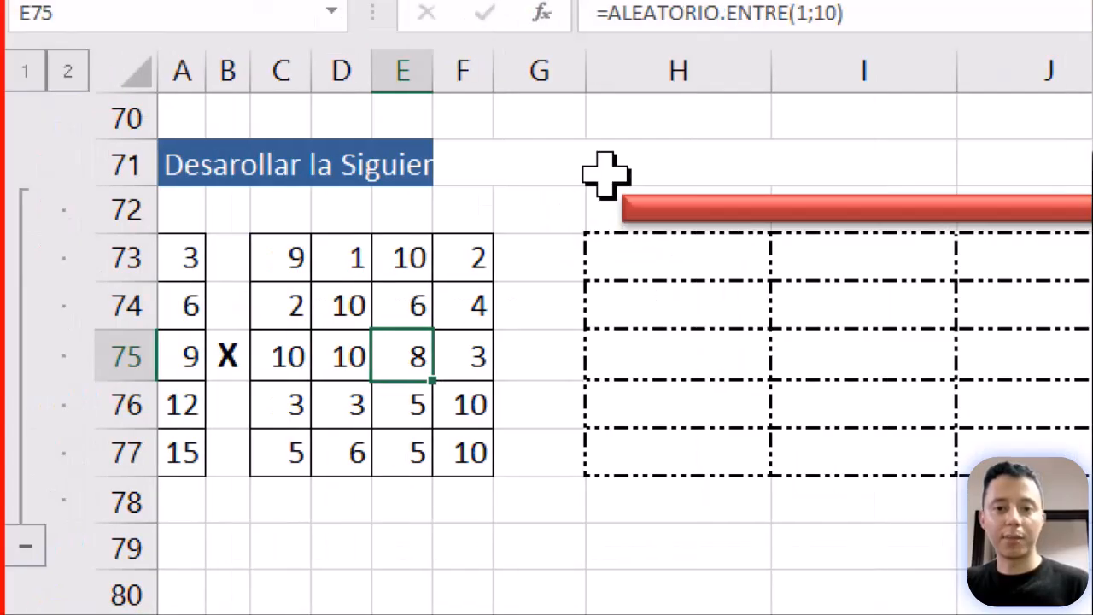
pyautogui.moveTo(583, 82); pyautogui.dragTo(522, 82)
pyautogui.moveTo(710, 71); pyautogui.dragTo(767, 92)
# Enter the product =A73*C73 in H73, keeping the formula open for editing.
pyautogui.click(664, 256)
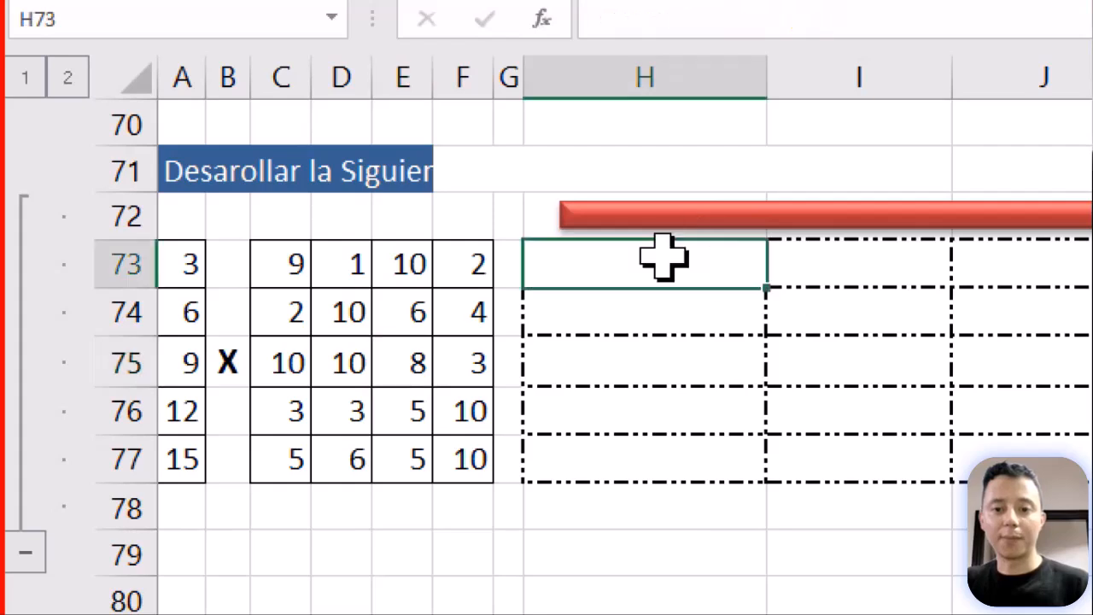
pyautogui.write('=')
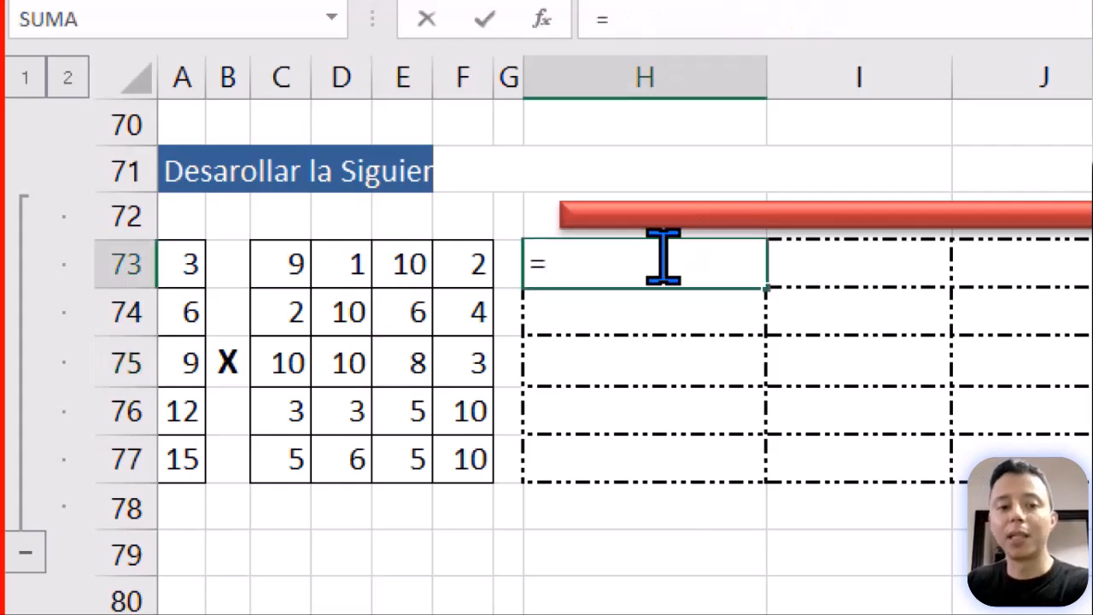
pyautogui.click(179, 258)
pyautogui.write('*')
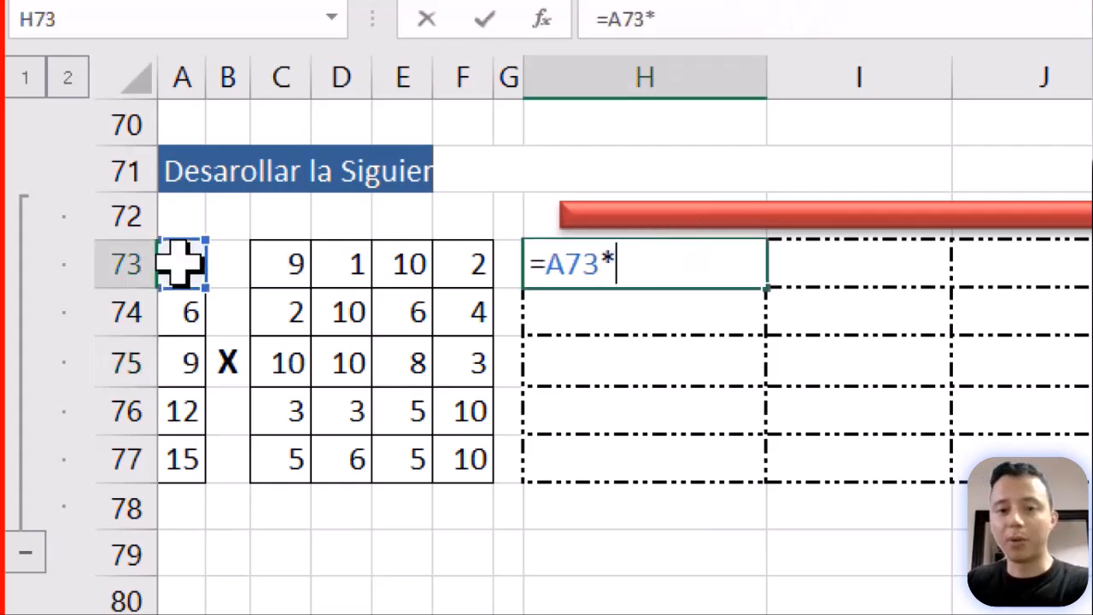
pyautogui.click(277, 277)
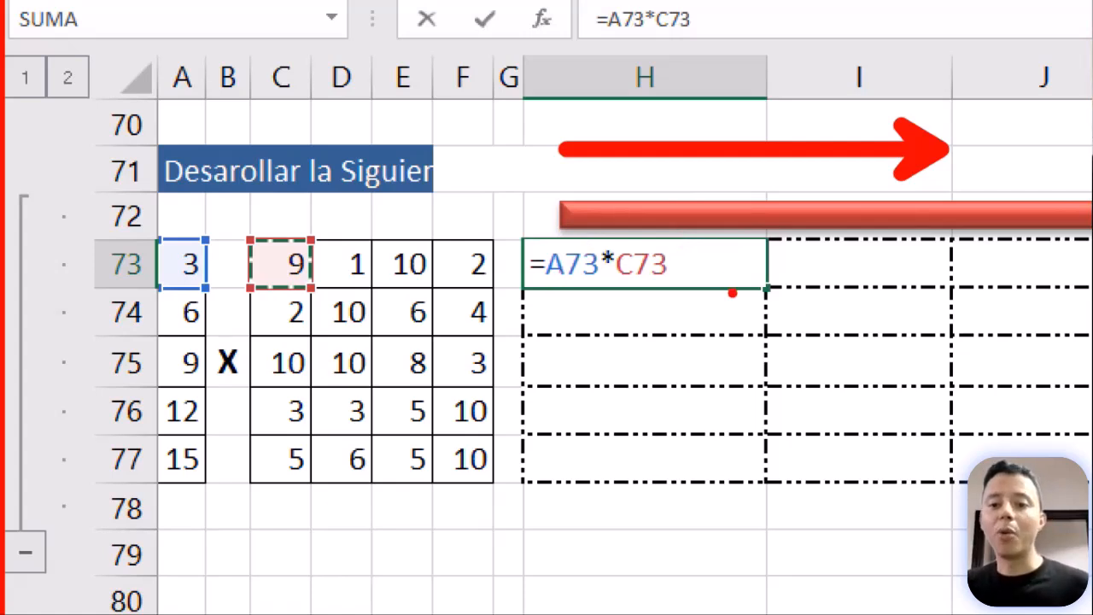
# Temporarily mark the fill from H73 to I73 with an arrow and label the formula's column letter A with NO.
pyautogui.moveTo(669, 287)
pyautogui.mouseDown()
pyautogui.moveTo(724, 350)
pyautogui.moveTo(832, 324)
pyautogui.moveTo(841, 291)
pyautogui.moveTo(854, 322)
pyautogui.mouseUp()
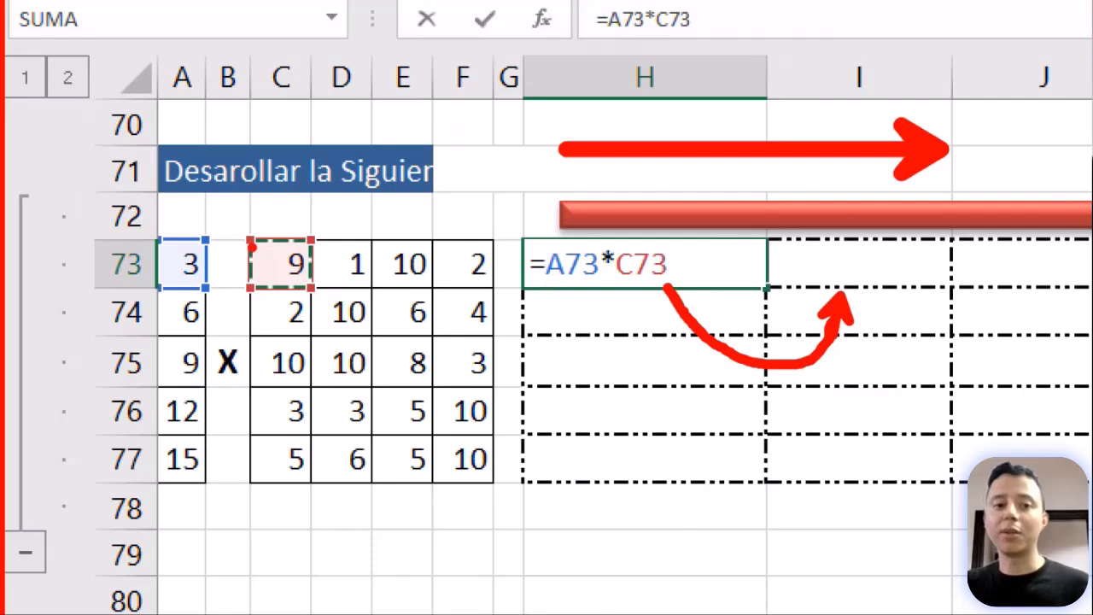
pyautogui.moveTo(235, 244)
pyautogui.mouseDown()
pyautogui.moveTo(222, 244)
pyautogui.moveTo(234, 258)
pyautogui.moveTo(218, 269)
pyautogui.mouseUp()
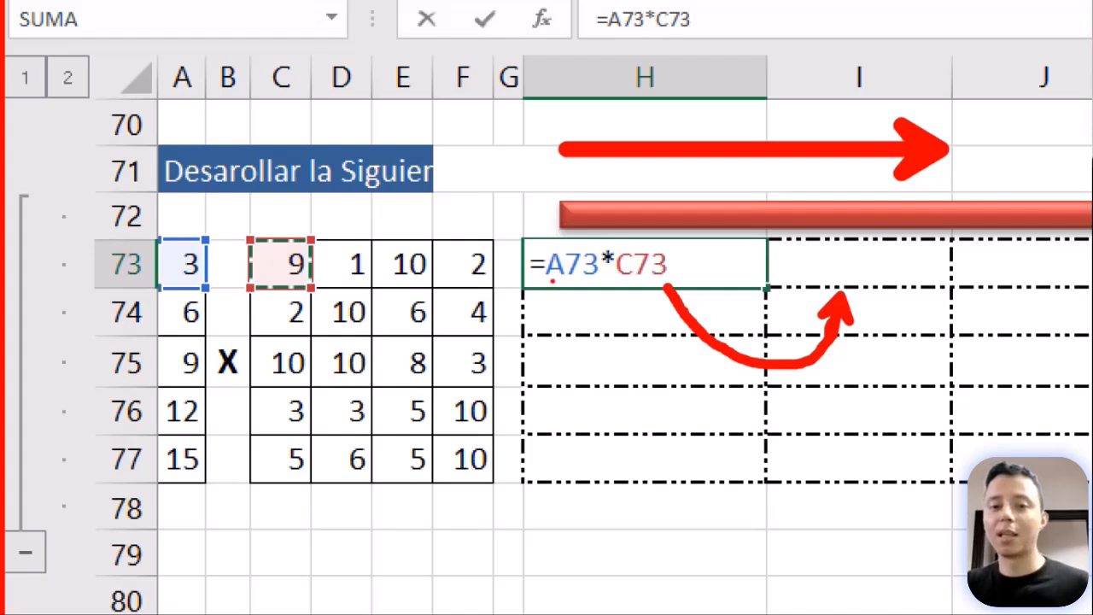
pyautogui.moveTo(553, 279)
pyautogui.mouseDown()
pyautogui.moveTo(552, 383)
pyautogui.moveTo(544, 376)
pyautogui.mouseUp()
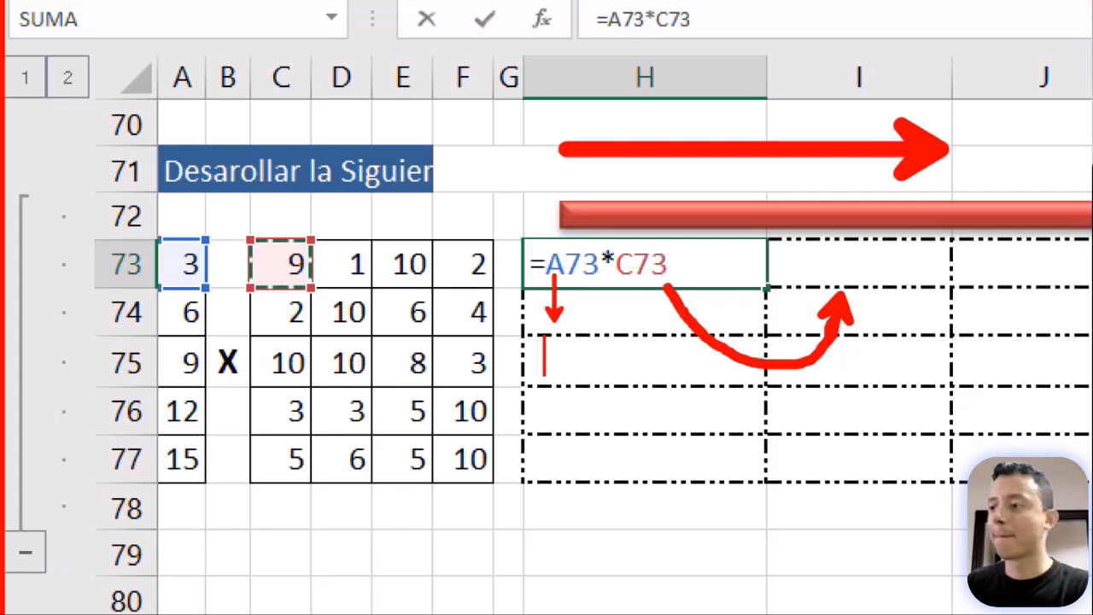
pyautogui.write('NO')
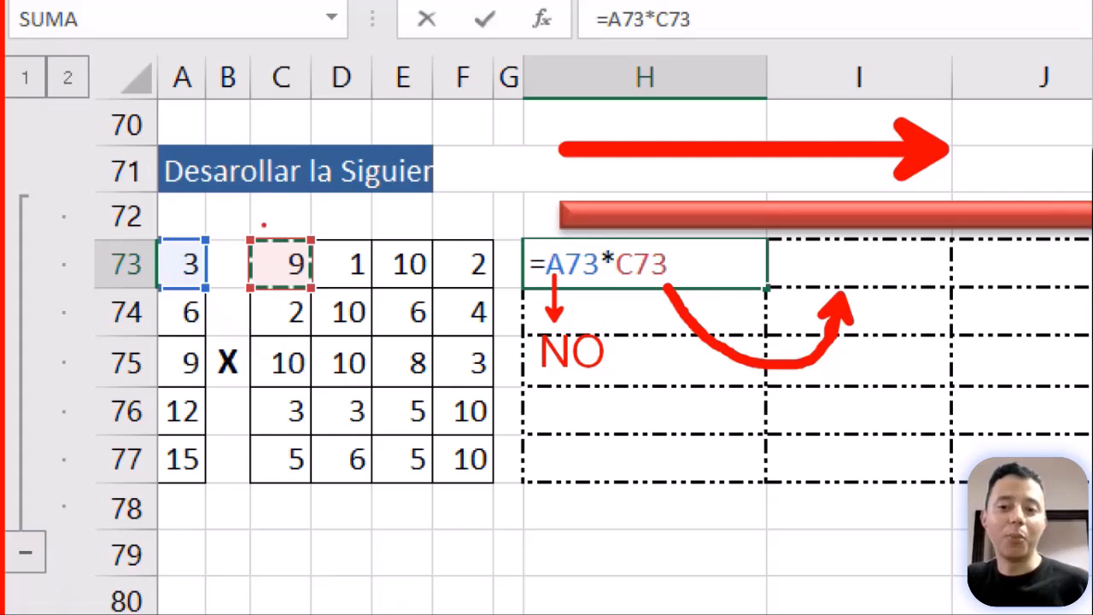
# Temporarily annotate I73 with the shifted reference B73 to illustrate filling without a locked column, and clear the note.
pyautogui.write('t')
pyautogui.write('b')
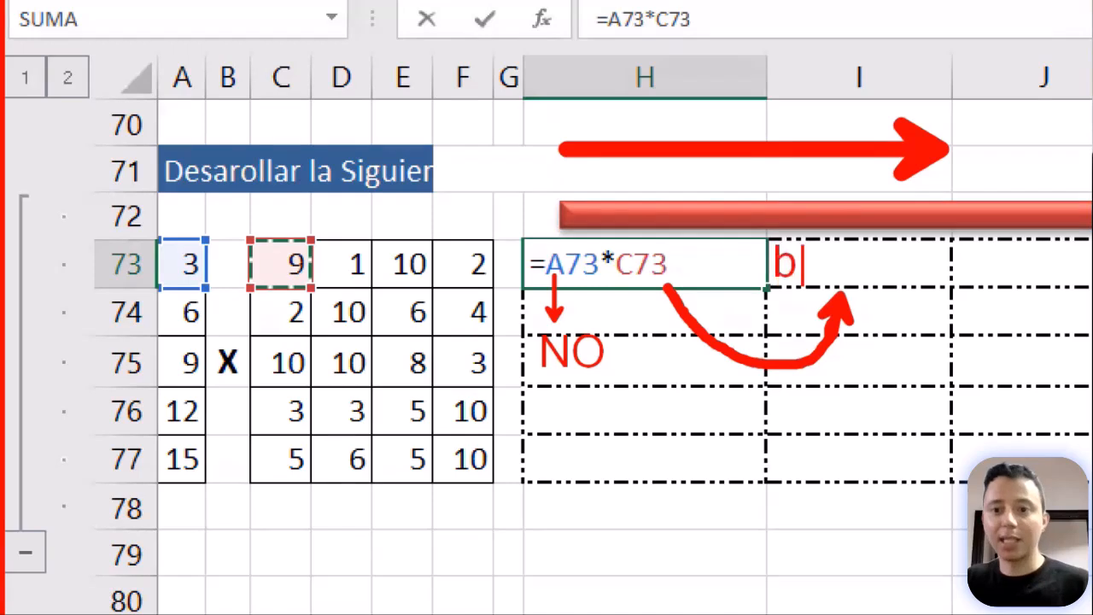
pyautogui.write('73')
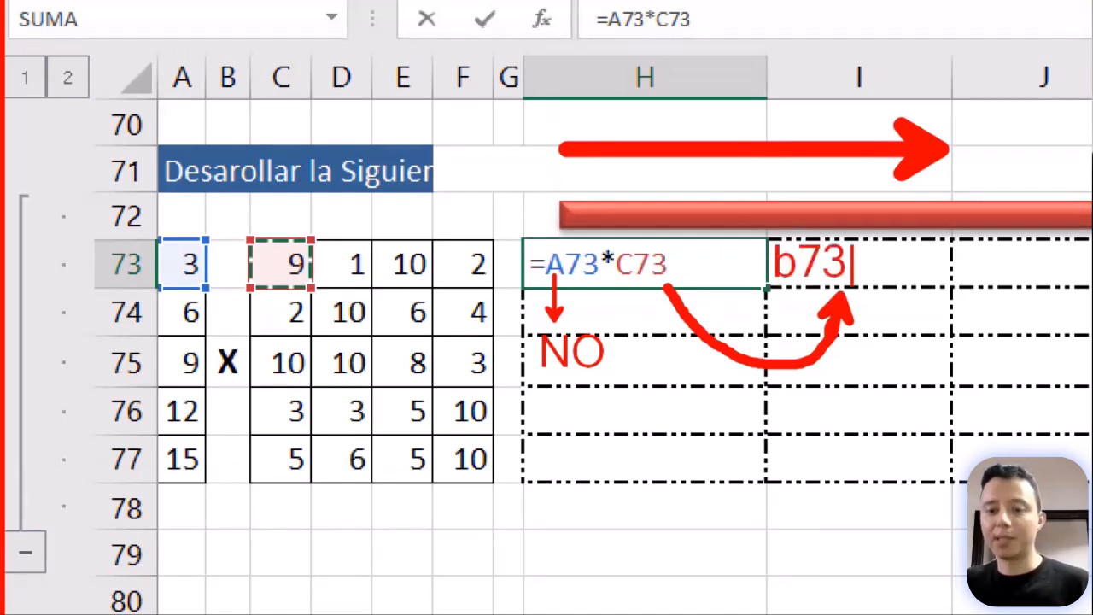
pyautogui.press('BackSpace')
pyautogui.press('BackSpace')
pyautogui.press('BackSpace')
pyautogui.write('B73')
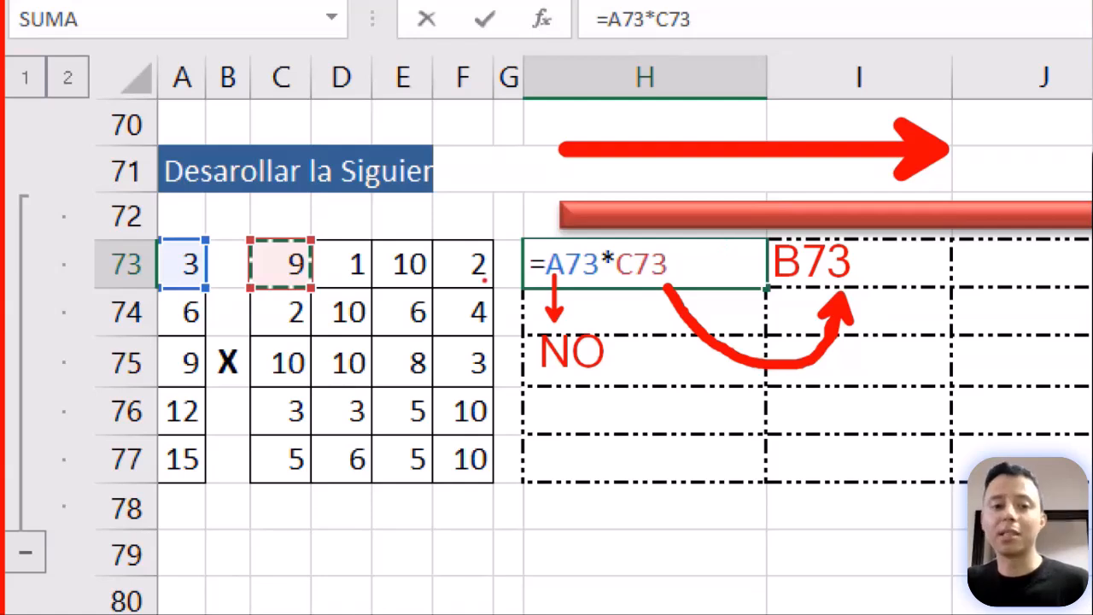
pyautogui.moveTo(230, 242); pyautogui.dragTo(217, 281)
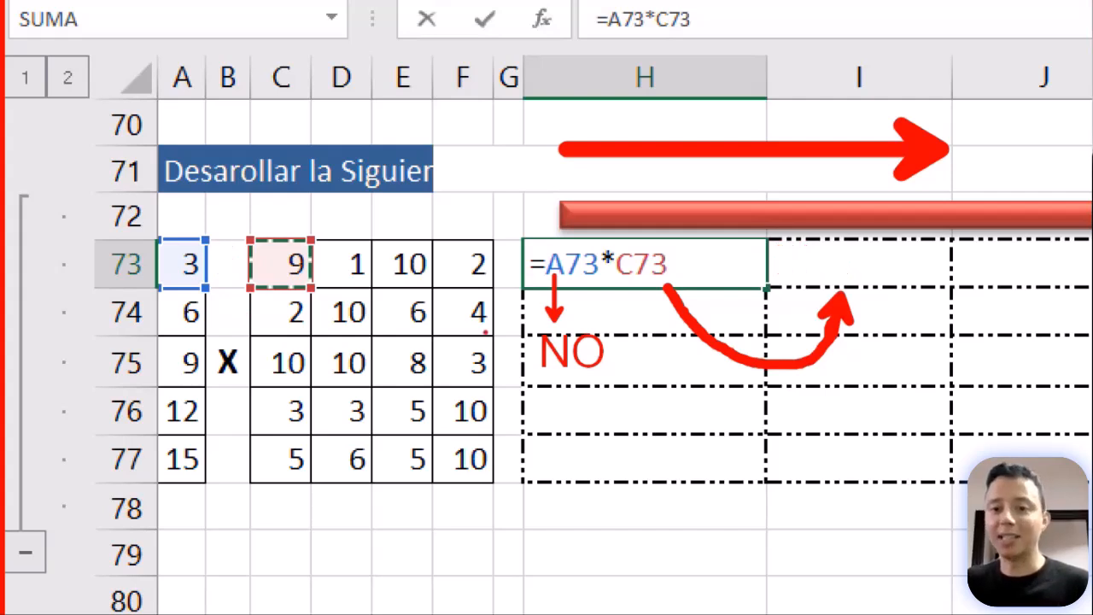
pyautogui.moveTo(781, 251); pyautogui.dragTo(781, 290)
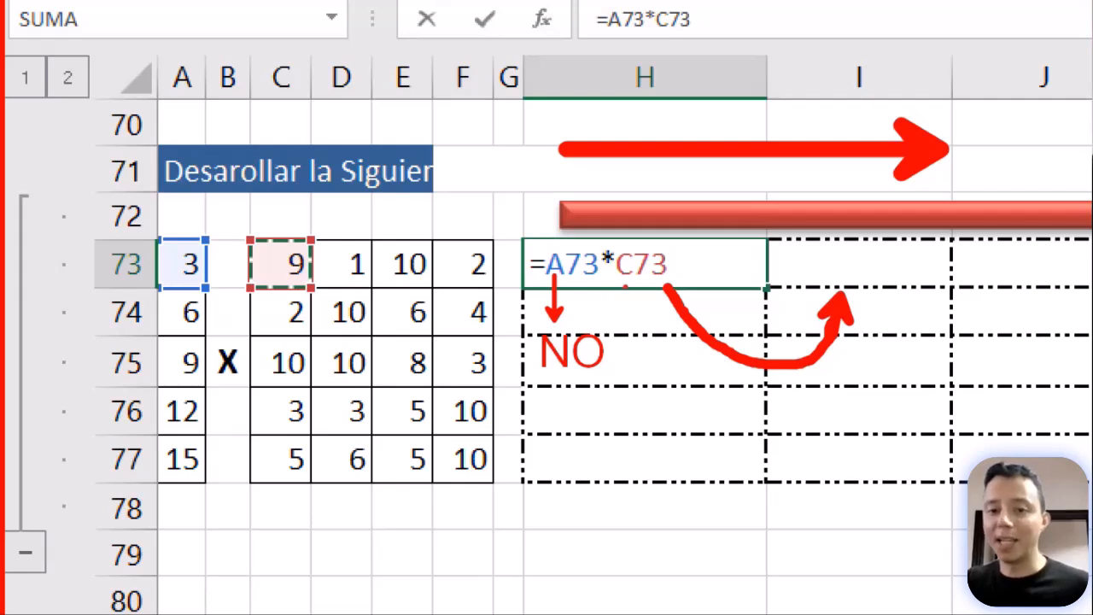
# Temporarily draw arrows from the formula's letter C and from C73 to D73, labelling the letter C with SI.
pyautogui.moveTo(619, 375)
pyautogui.mouseDown()
pyautogui.moveTo(625, 394)
pyautogui.moveTo(624, 292)
pyautogui.mouseUp()
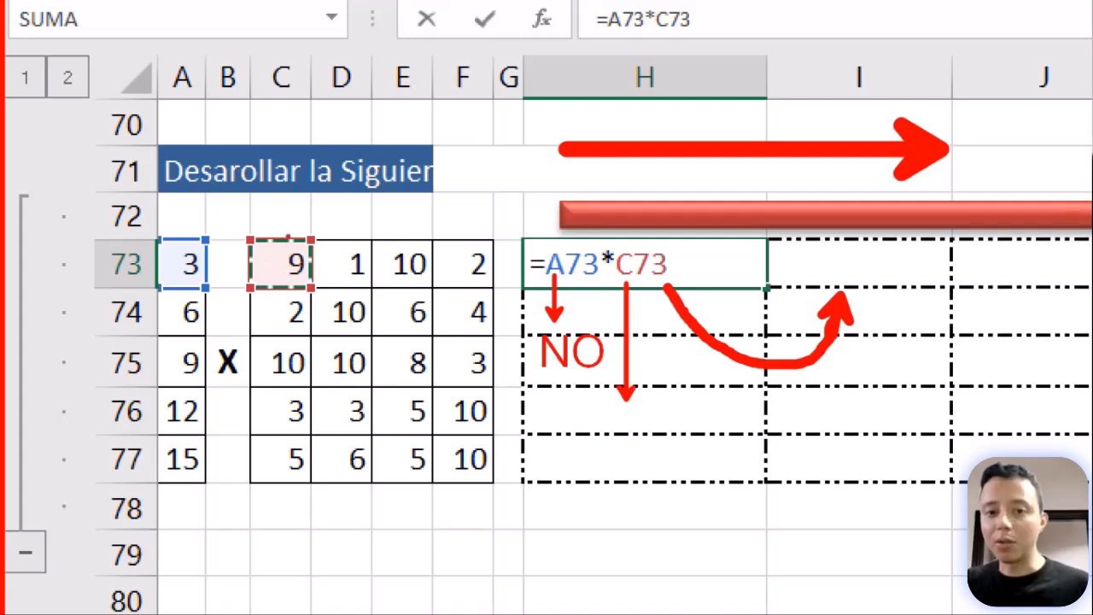
pyautogui.moveTo(289, 237)
pyautogui.mouseDown()
pyautogui.moveTo(314, 208)
pyautogui.moveTo(350, 226)
pyautogui.moveTo(342, 231)
pyautogui.mouseUp()
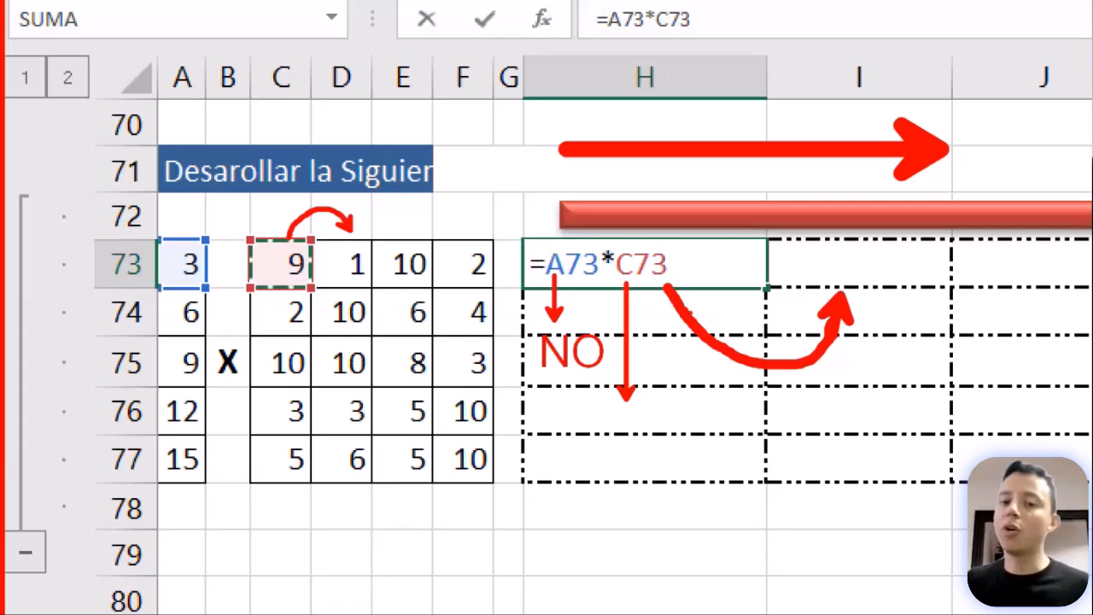
pyautogui.moveTo(619, 398); pyautogui.dragTo(618, 437)
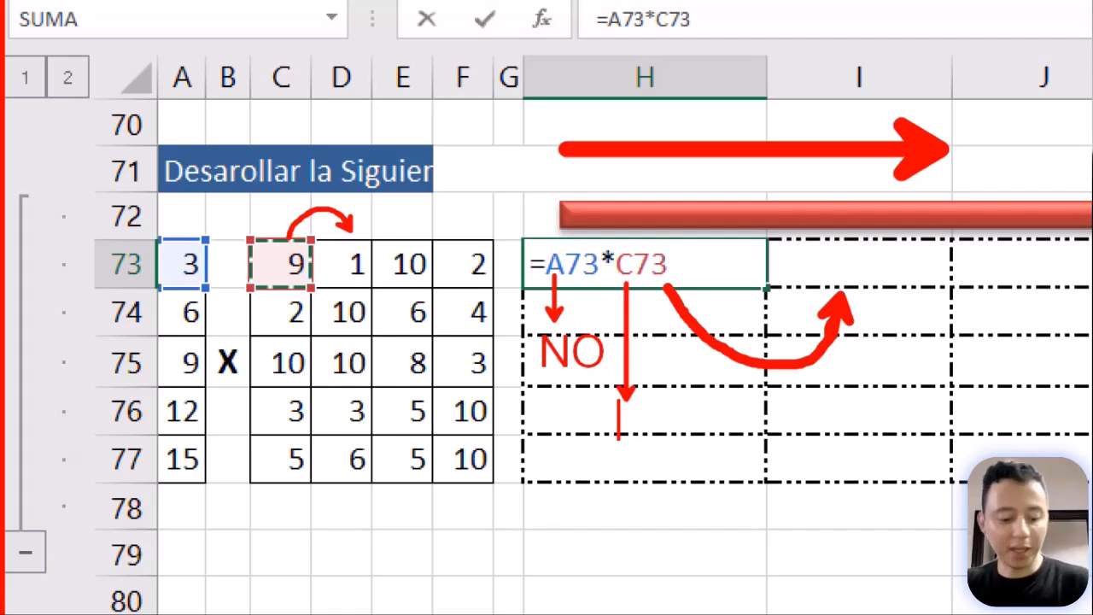
pyautogui.write('S')
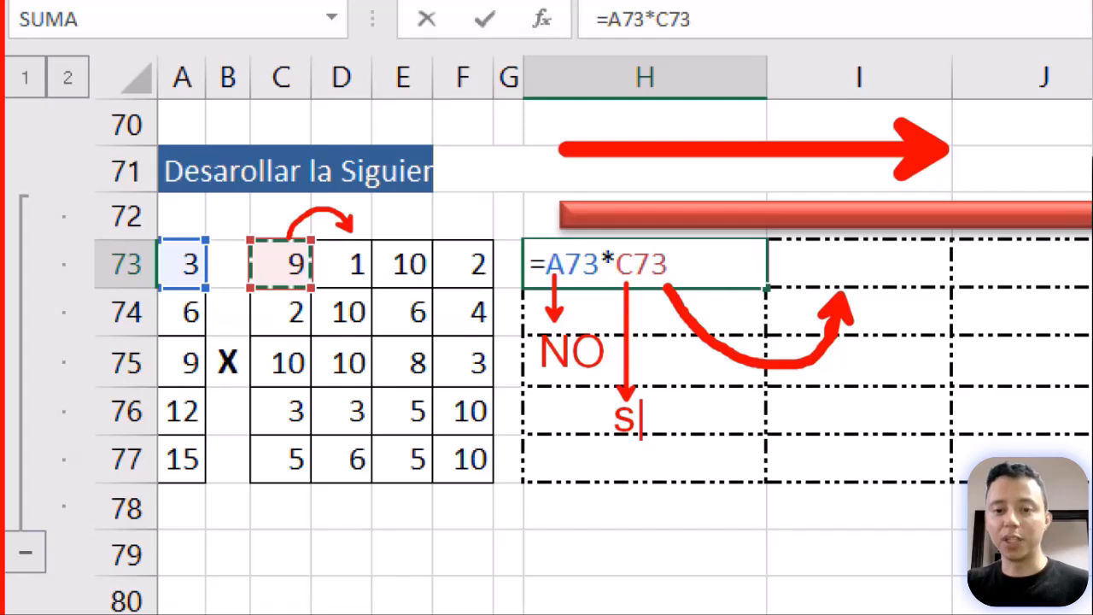
pyautogui.press('BackSpace')
pyautogui.write('SI')
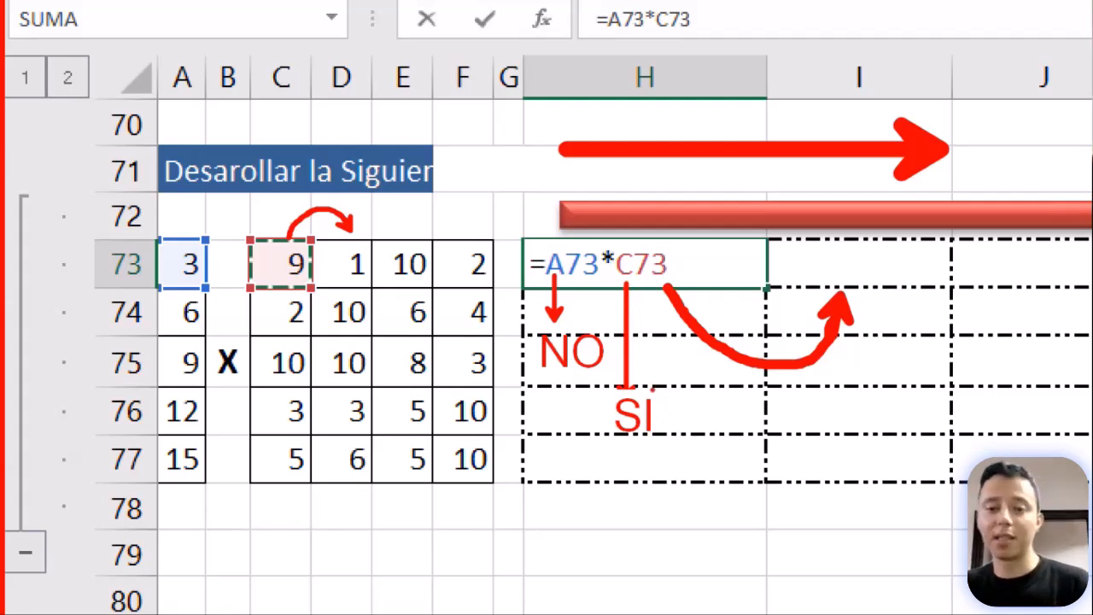
# Lock column A in the H73 formula as =$A73*C73 and fill it across to K73.
pyautogui.click(551, 267)
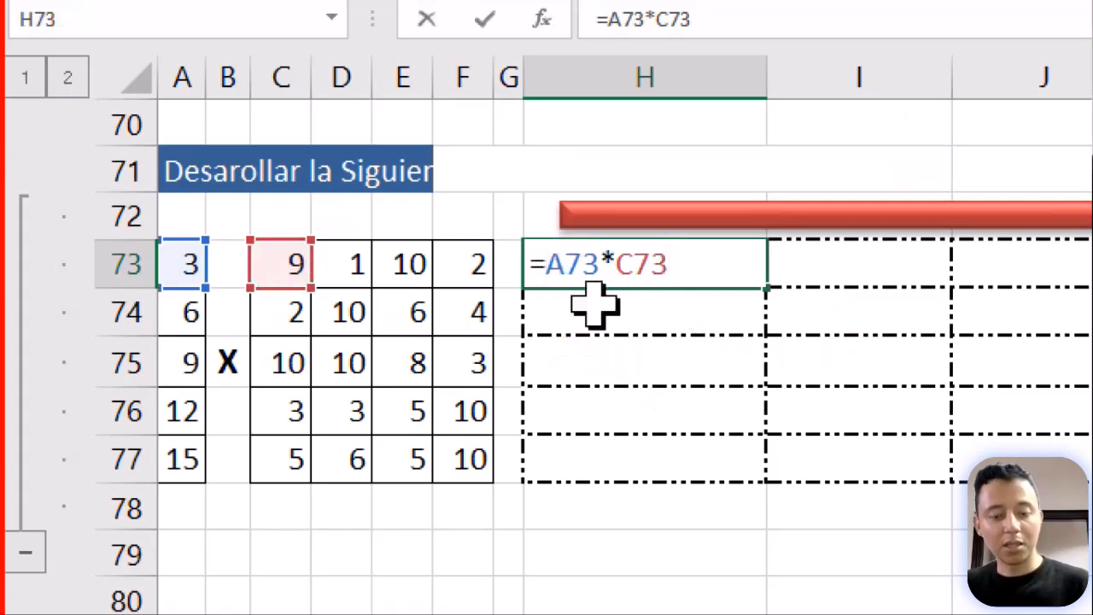
pyautogui.write('$')
pyautogui.moveTo(599, 267); pyautogui.dragTo(652, 266)
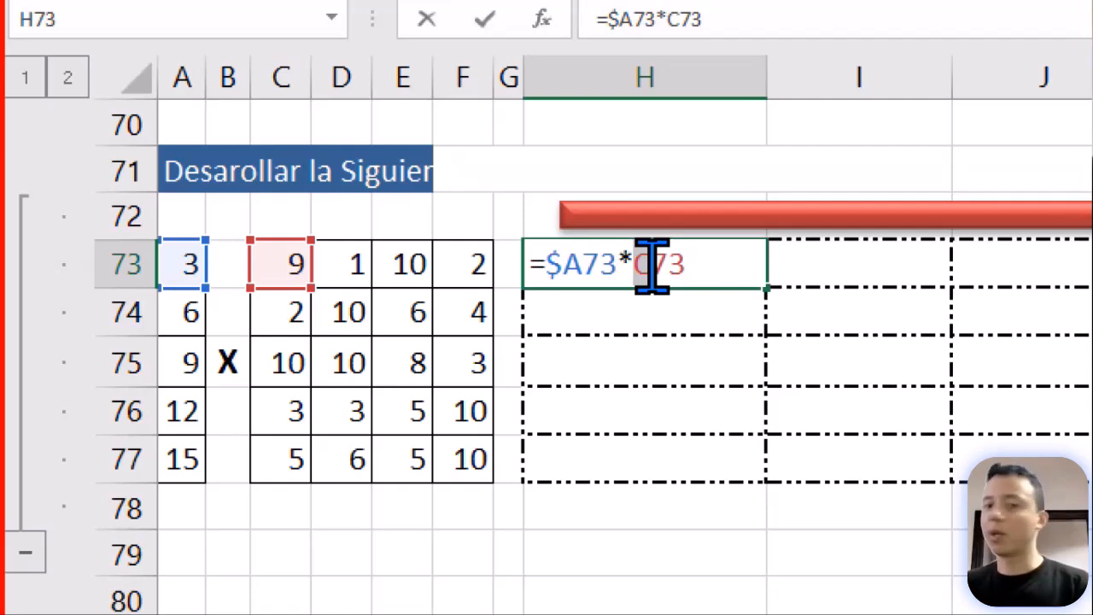
pyautogui.press('Return')
pyautogui.click(675, 273)
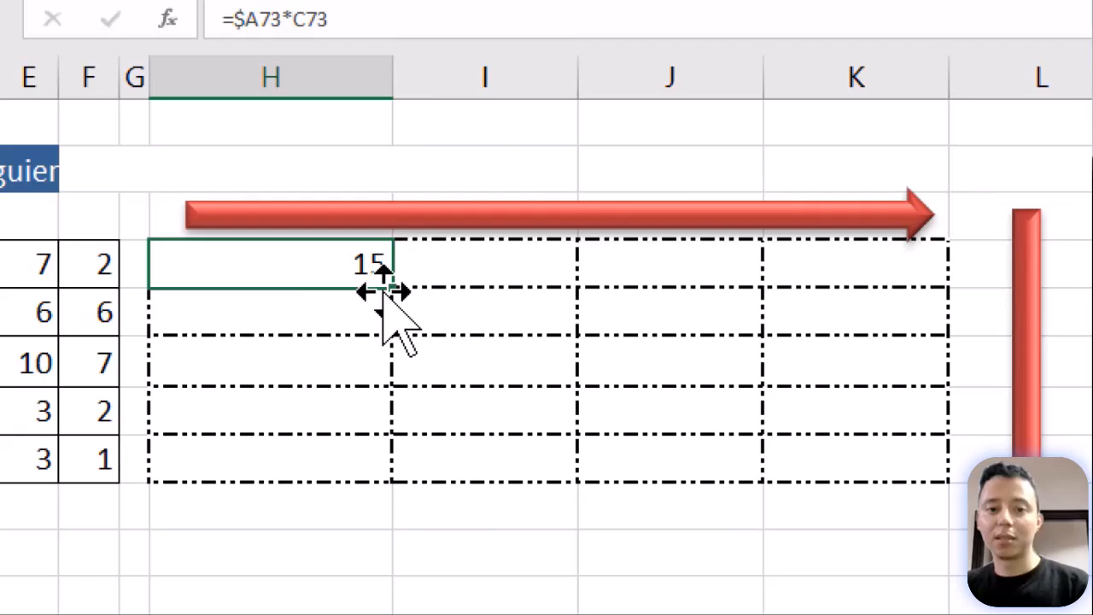
pyautogui.moveTo(395, 295); pyautogui.dragTo(897, 304)
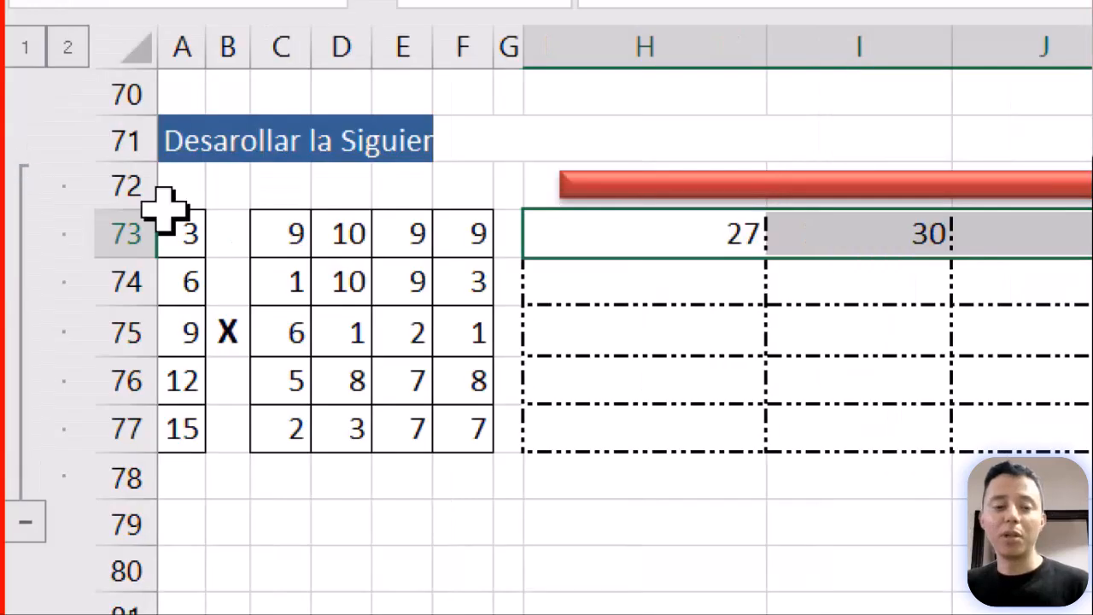
# Check the filled row against A73 and C73:F73, and inspect the references in K73's formula.
pyautogui.click(182, 229)
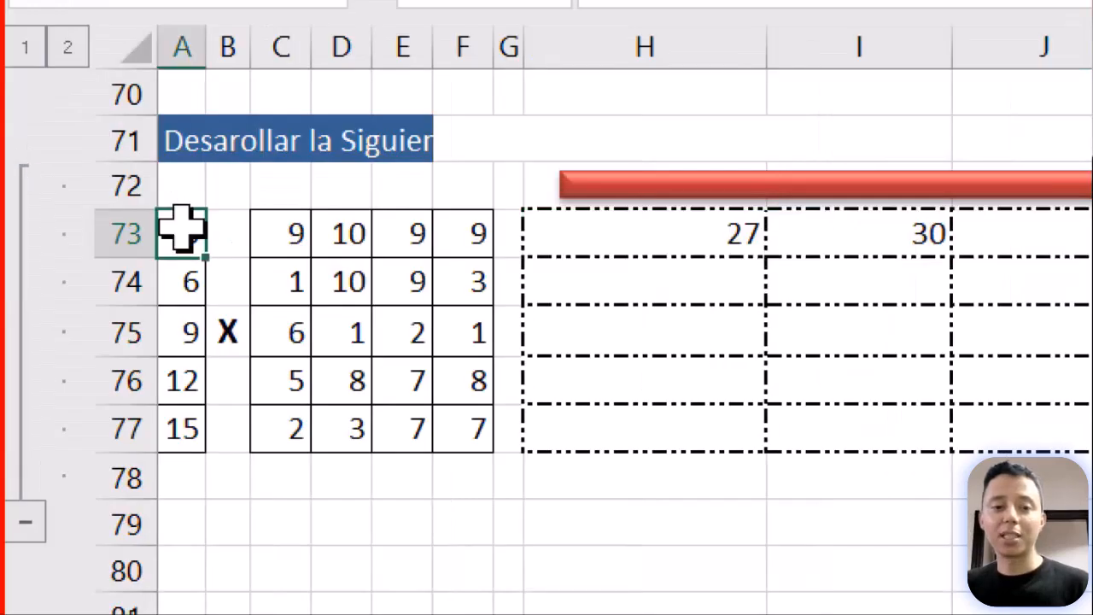
pyautogui.moveTo(281, 235); pyautogui.dragTo(478, 234)
pyautogui.click(864, 232)
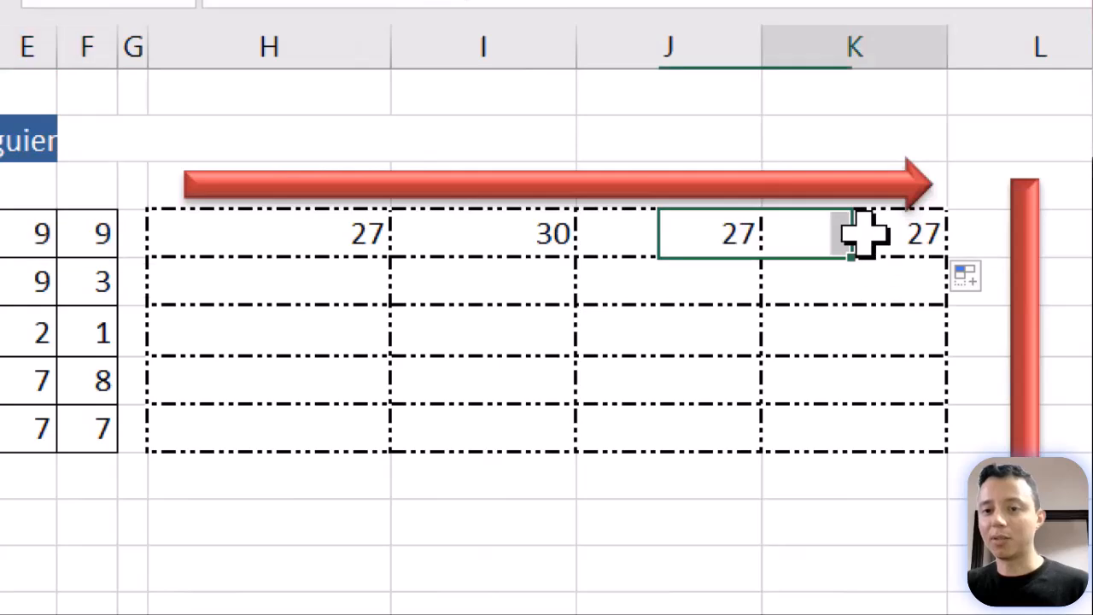
pyautogui.doubleClick(864, 232)
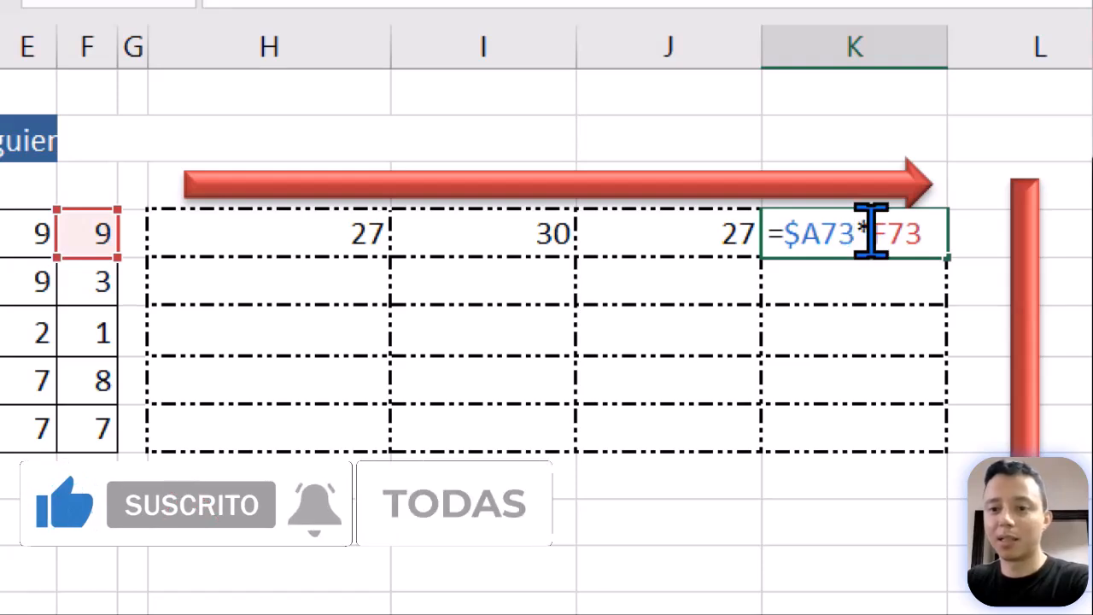
pyautogui.moveTo(870, 232); pyautogui.dragTo(936, 234)
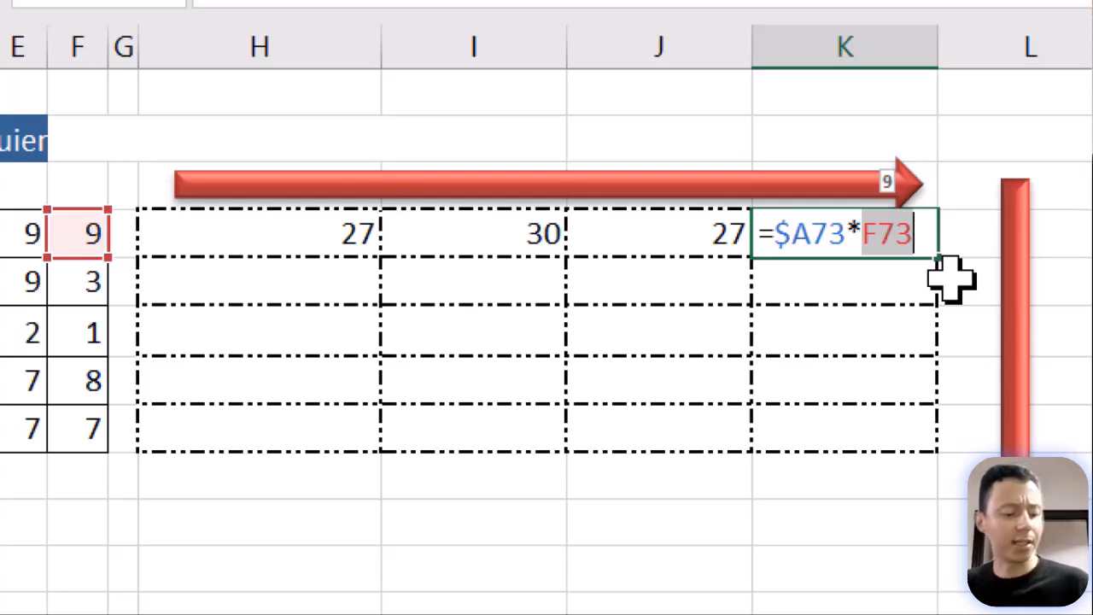
pyautogui.hotkey('ctrl', 'Return')
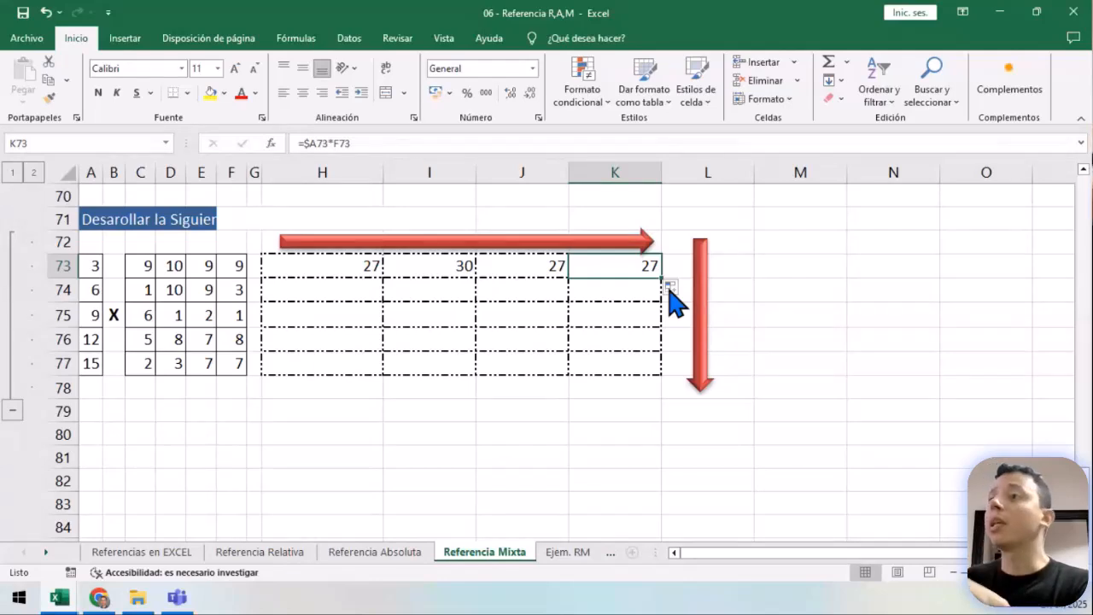
pyautogui.press('Down')
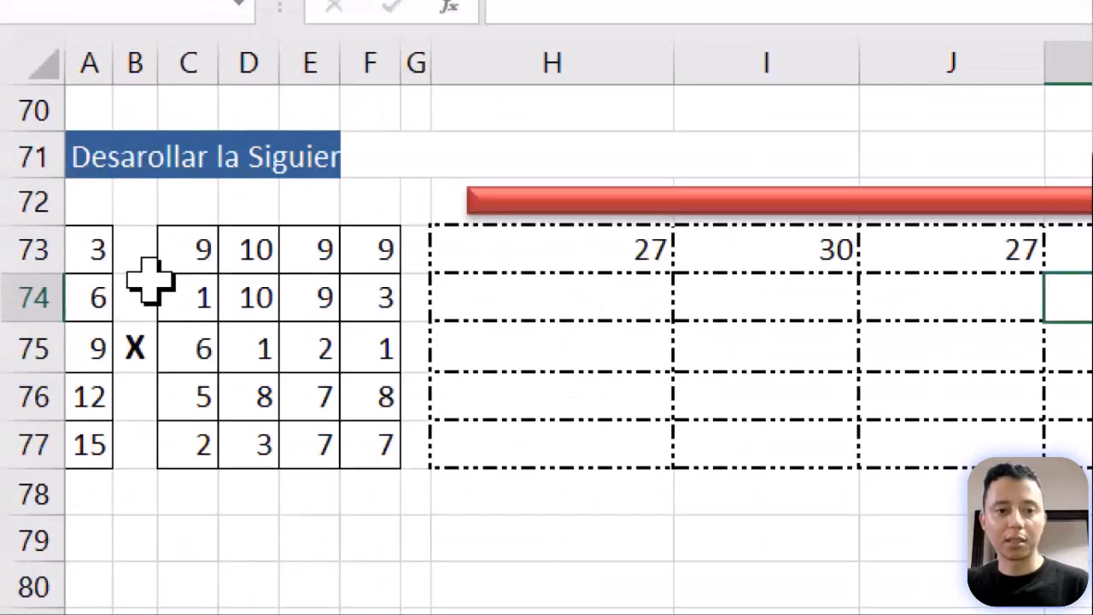
# Temporarily outline the random-number matrix C73:F77 in red, and inspect the references in H73's formula.
pyautogui.click(151, 268)
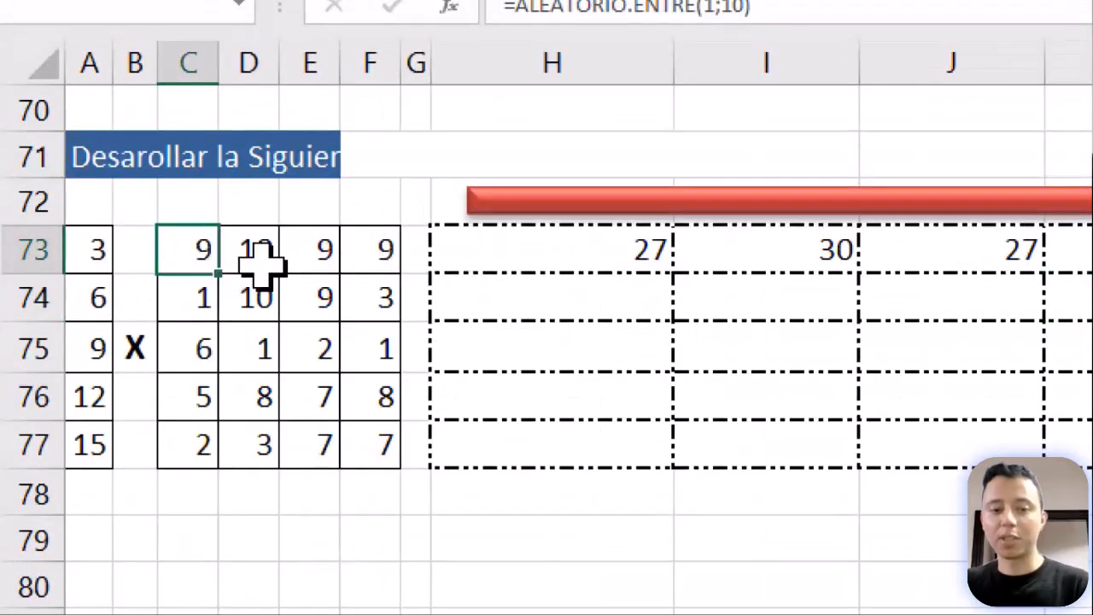
pyautogui.moveTo(200, 244); pyautogui.dragTo(367, 466)
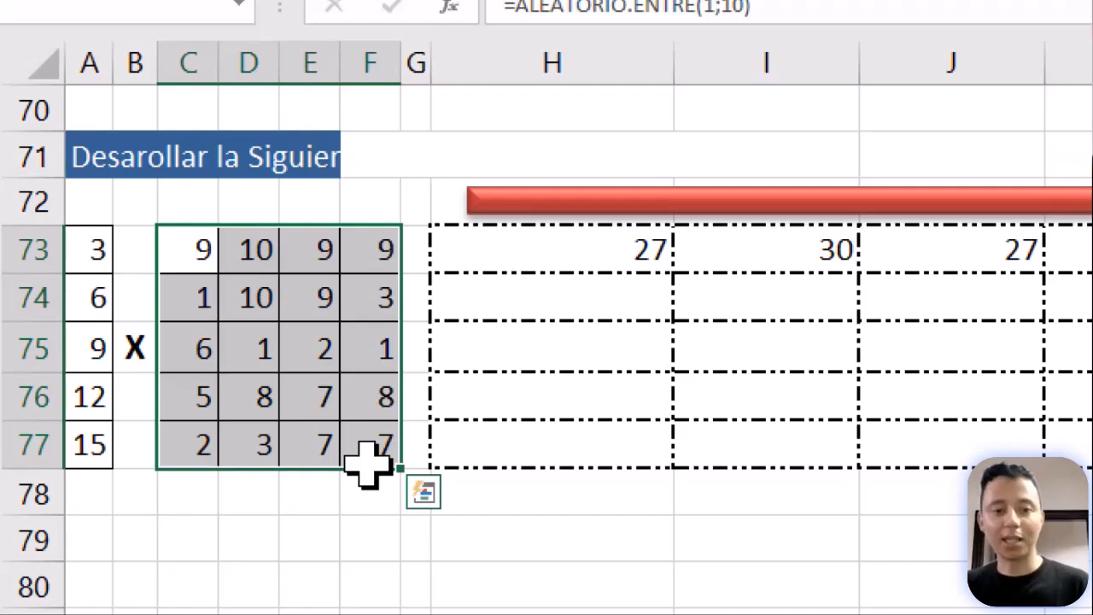
pyautogui.moveTo(156, 223)
pyautogui.mouseDown()
pyautogui.moveTo(378, 457)
pyautogui.moveTo(416, 477)
pyautogui.mouseUp()
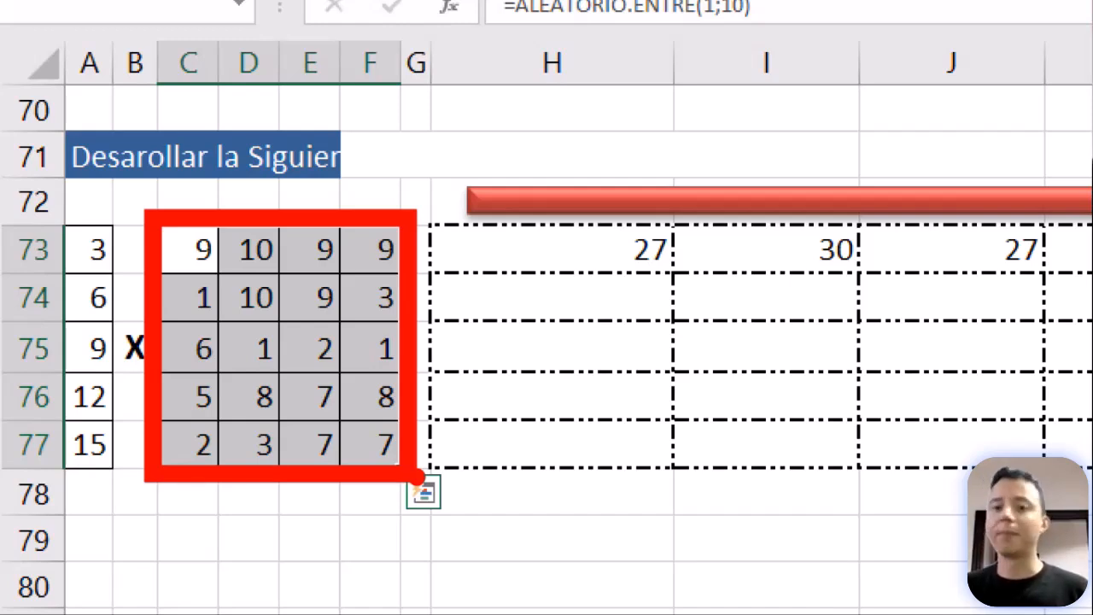
pyautogui.press('Escape')
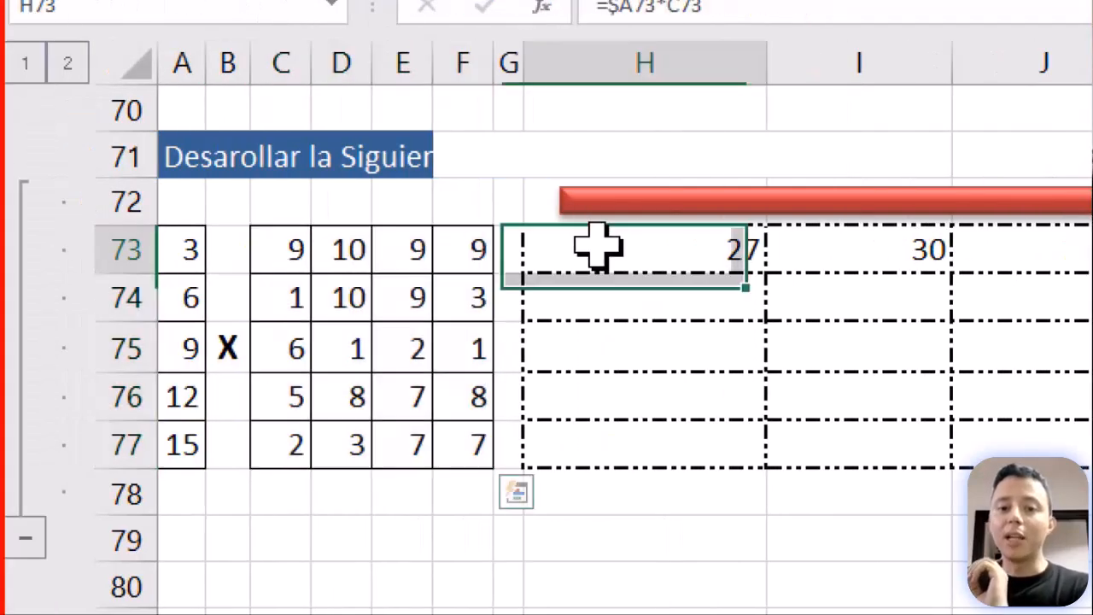
pyautogui.doubleClick(589, 247)
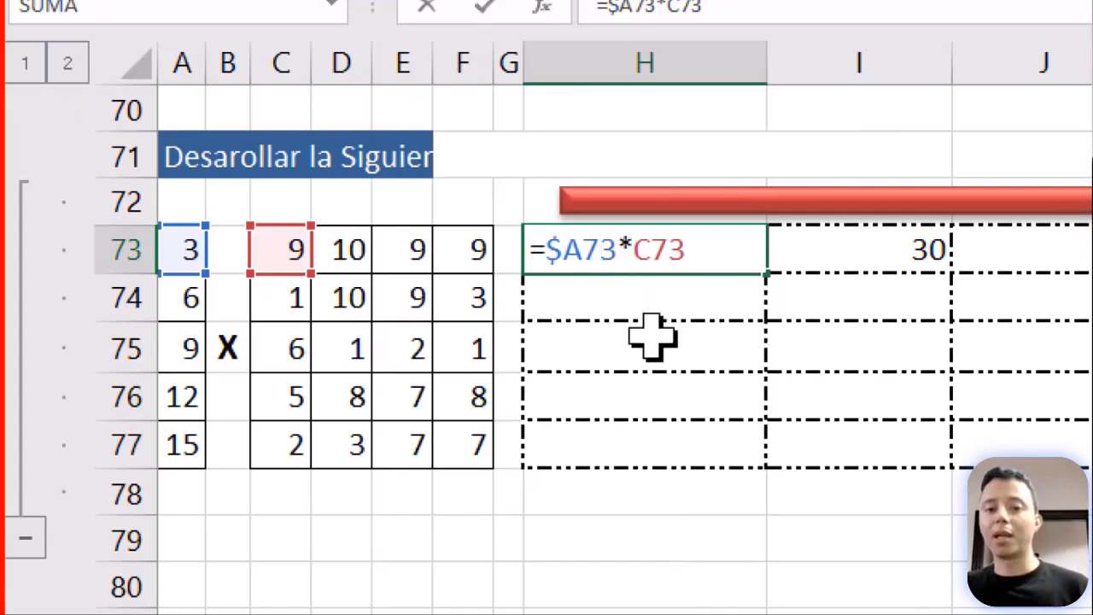
pyautogui.press('Escape')
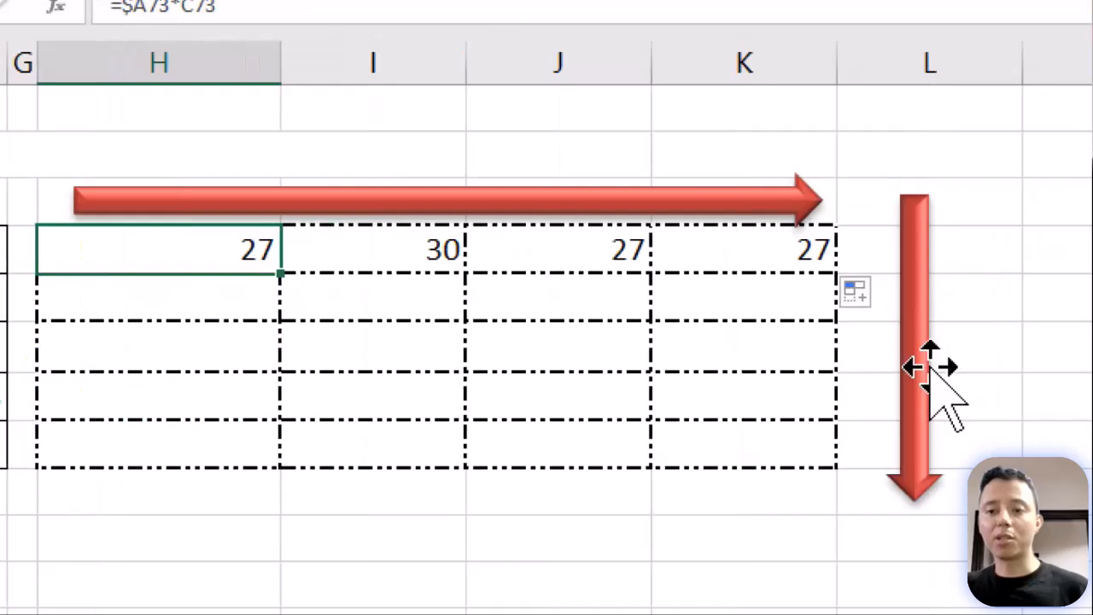
# Move the vertical red arrow over column G, between the random-number matrix and the result matrix.
pyautogui.moveTo(931, 367); pyautogui.dragTo(0, 444)
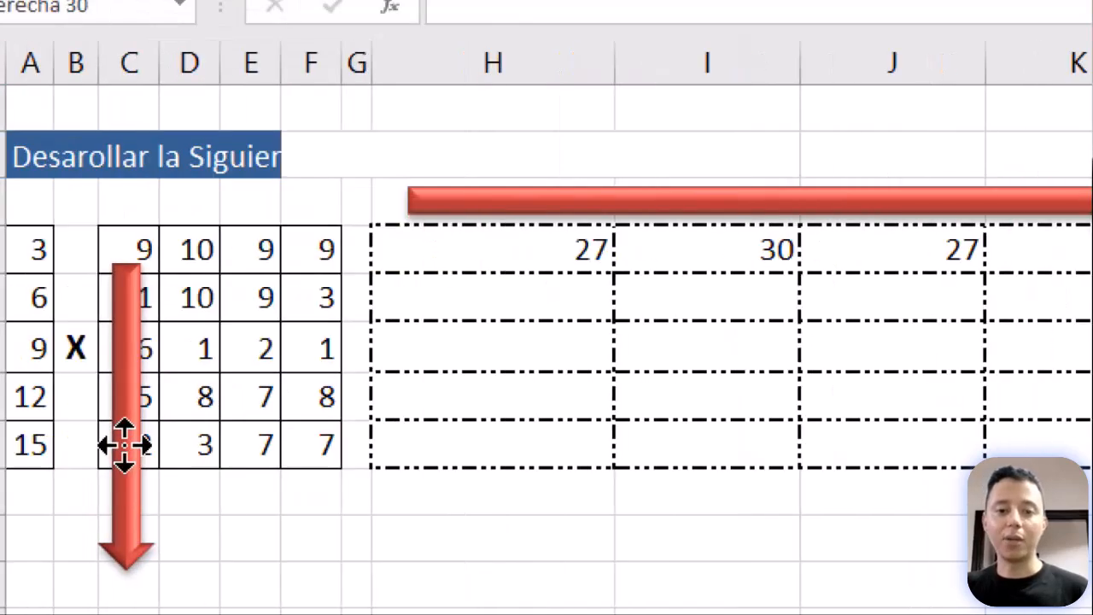
pyautogui.moveTo(124, 444); pyautogui.dragTo(363, 390)
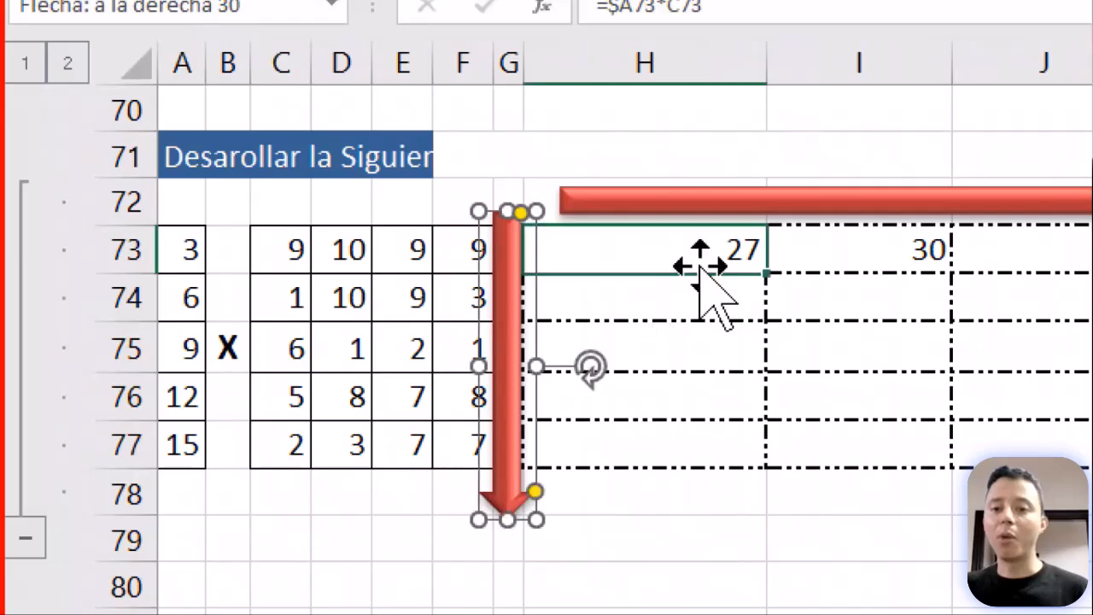
pyautogui.click(700, 256)
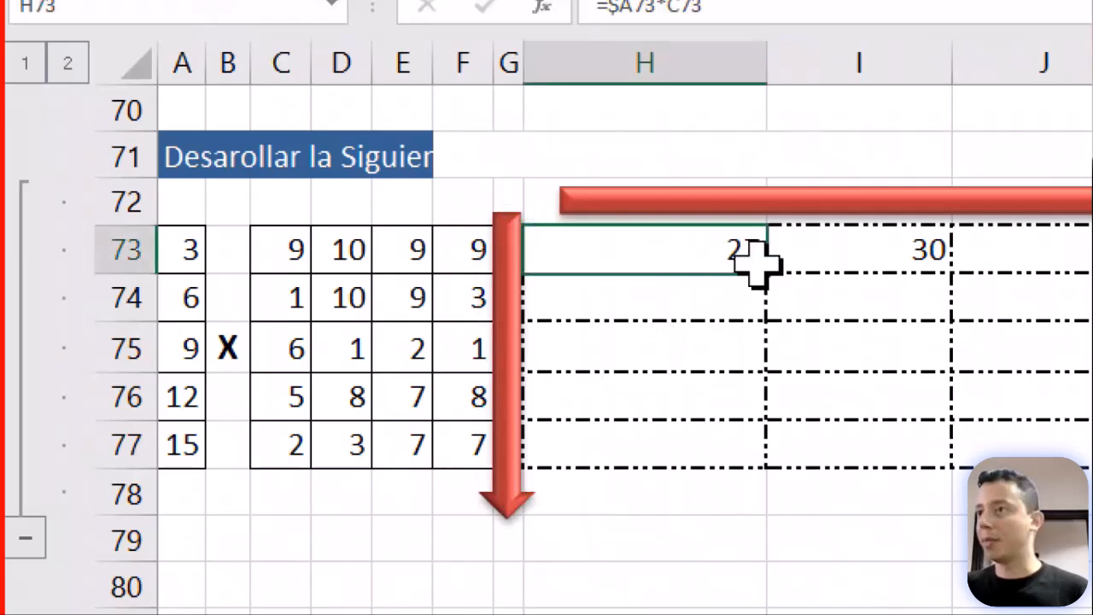
# Temporarily draw arrows down from $A73 in the H73 formula and from A73 to A74, labelling the row shift SI.
pyautogui.doubleClick(726, 246)
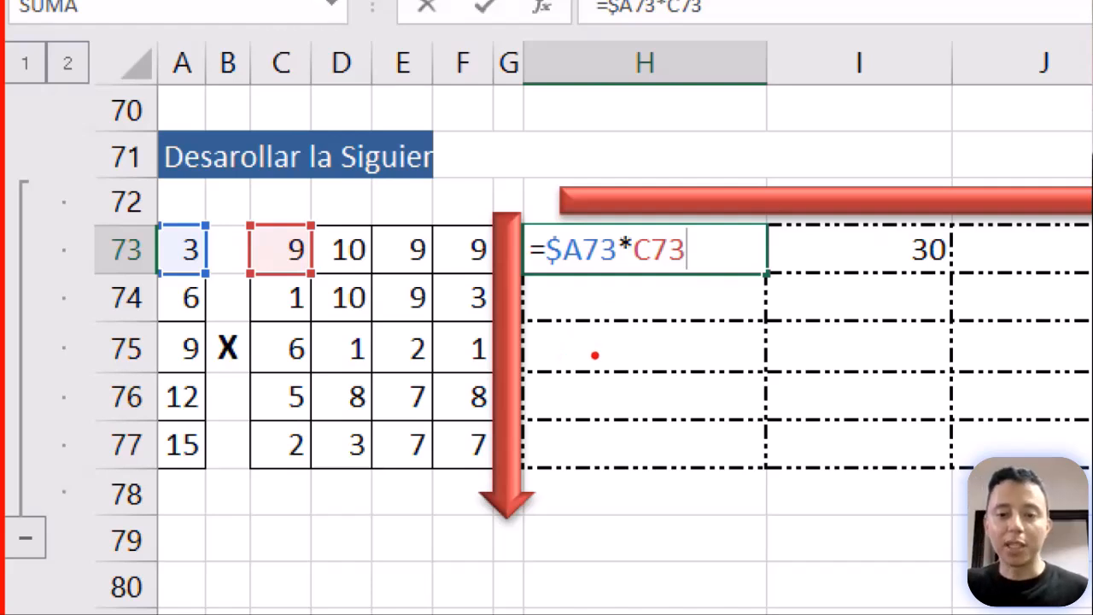
pyautogui.moveTo(598, 359); pyautogui.dragTo(600, 266)
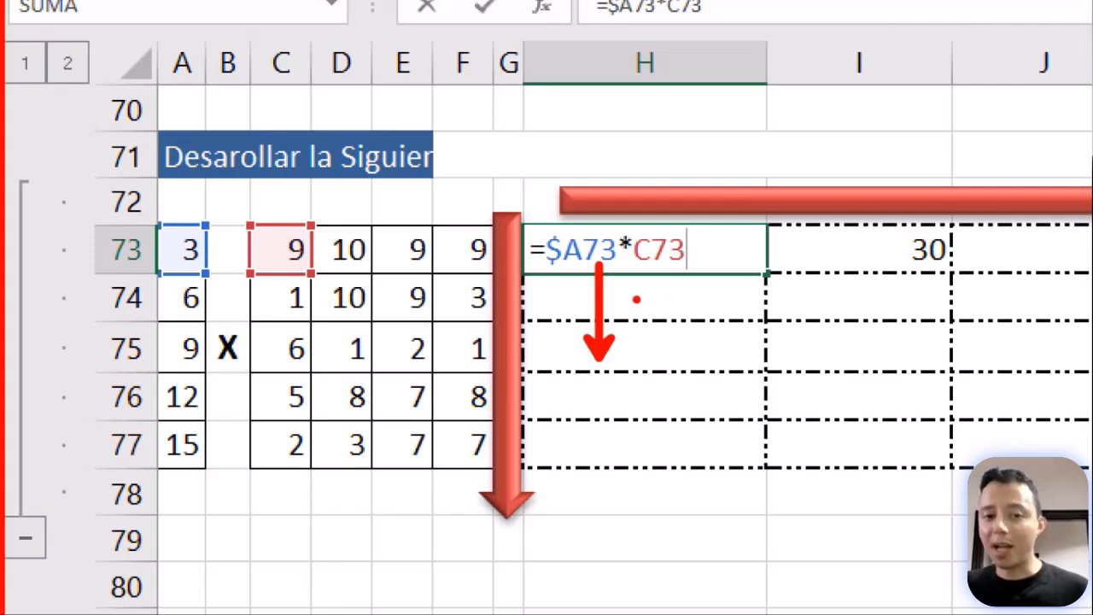
pyautogui.moveTo(207, 249)
pyautogui.mouseDown()
pyautogui.moveTo(250, 270)
pyautogui.moveTo(212, 299)
pyautogui.moveTo(240, 280)
pyautogui.moveTo(241, 304)
pyautogui.mouseUp()
pyautogui.moveTo(588, 376); pyautogui.dragTo(583, 417)
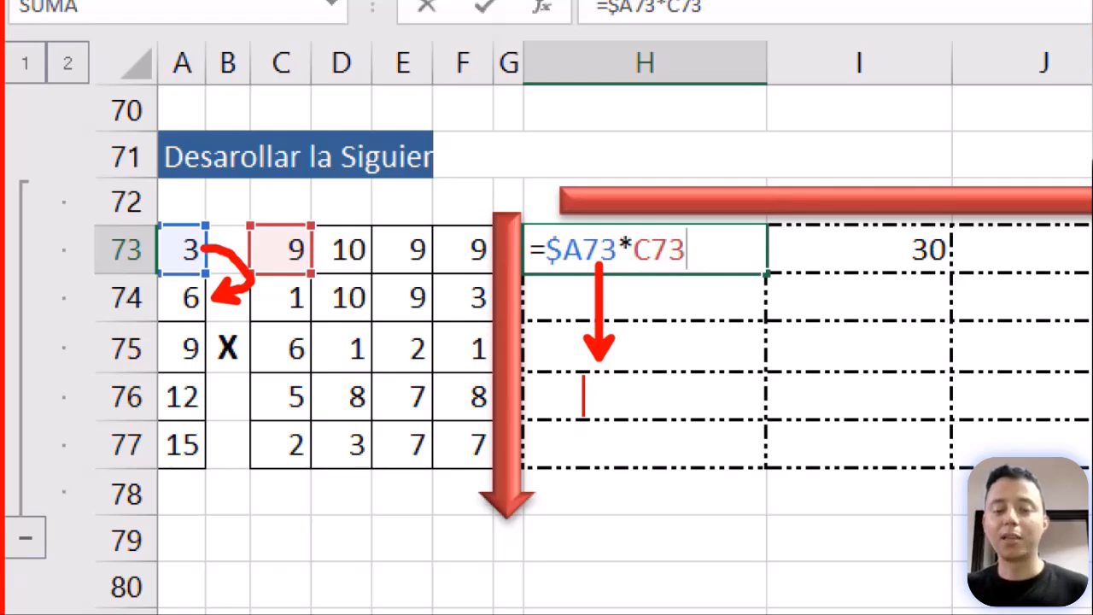
pyautogui.moveTo(604, 377); pyautogui.dragTo(580, 406)
pyautogui.moveTo(613, 377); pyautogui.dragTo(613, 408)
pyautogui.click(621, 367)
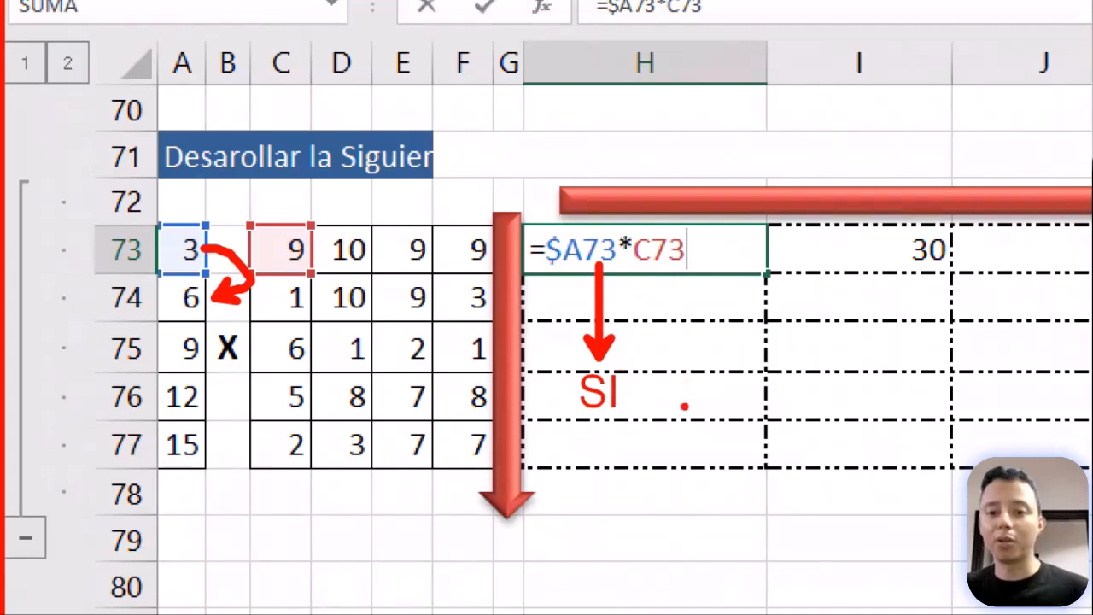
# Temporarily draw arrows down from C73 in the formula and from C73 to C74, labelled si, and clear all annotations.
pyautogui.moveTo(666, 316); pyautogui.dragTo(662, 406)
pyautogui.moveTo(661, 275); pyautogui.dragTo(663, 407)
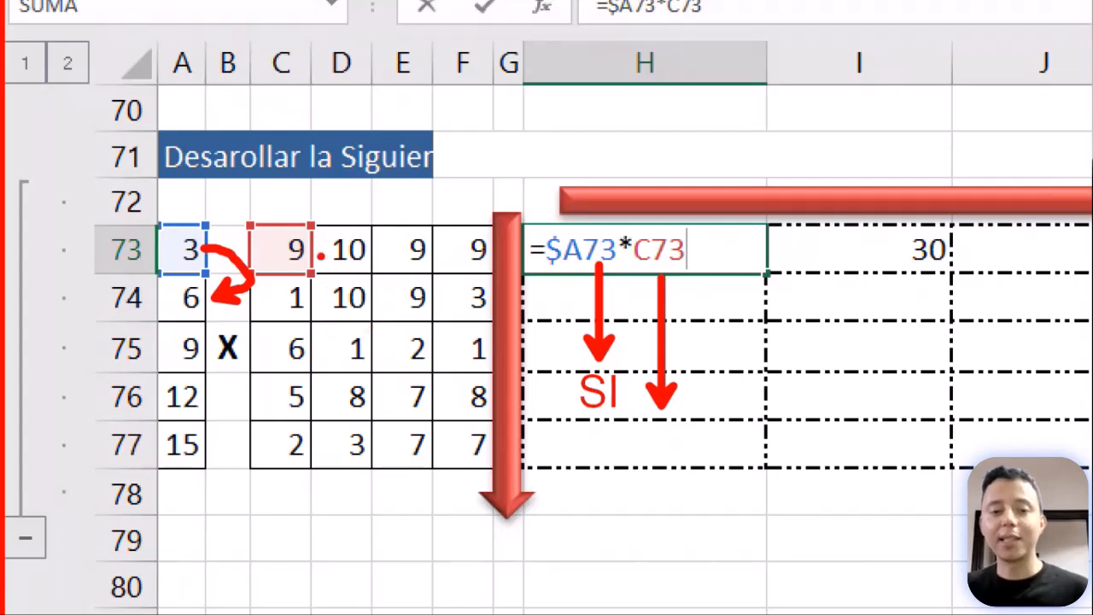
pyautogui.moveTo(314, 249)
pyautogui.mouseDown()
pyautogui.moveTo(337, 282)
pyautogui.moveTo(314, 299)
pyautogui.moveTo(330, 290)
pyautogui.mouseUp()
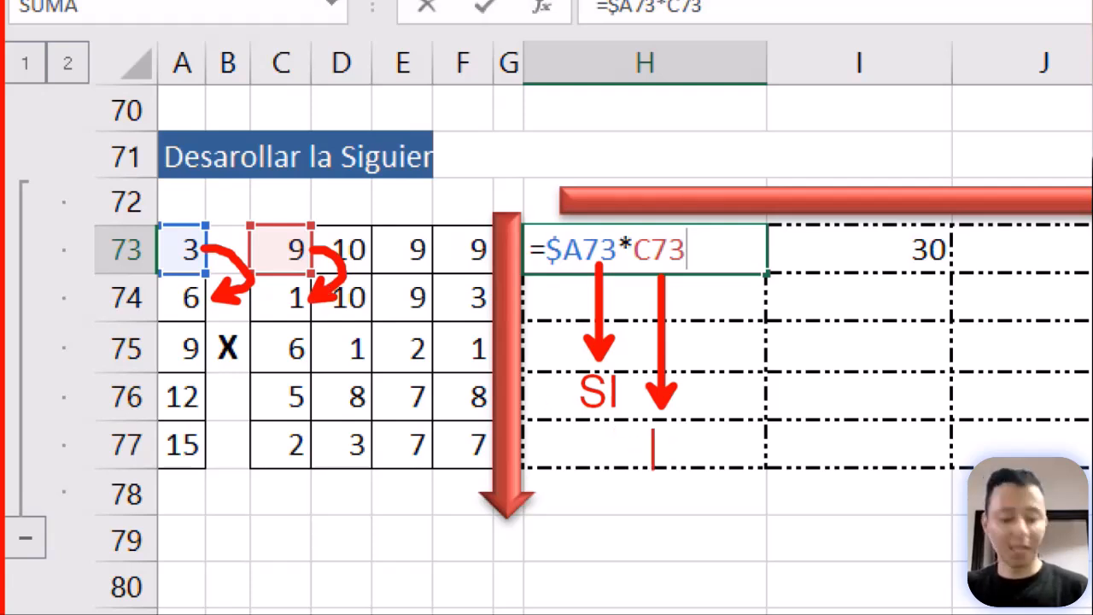
pyautogui.moveTo(664, 437); pyautogui.dragTo(649, 460)
pyautogui.moveTo(675, 441); pyautogui.dragTo(674, 461)
pyautogui.click(674, 431)
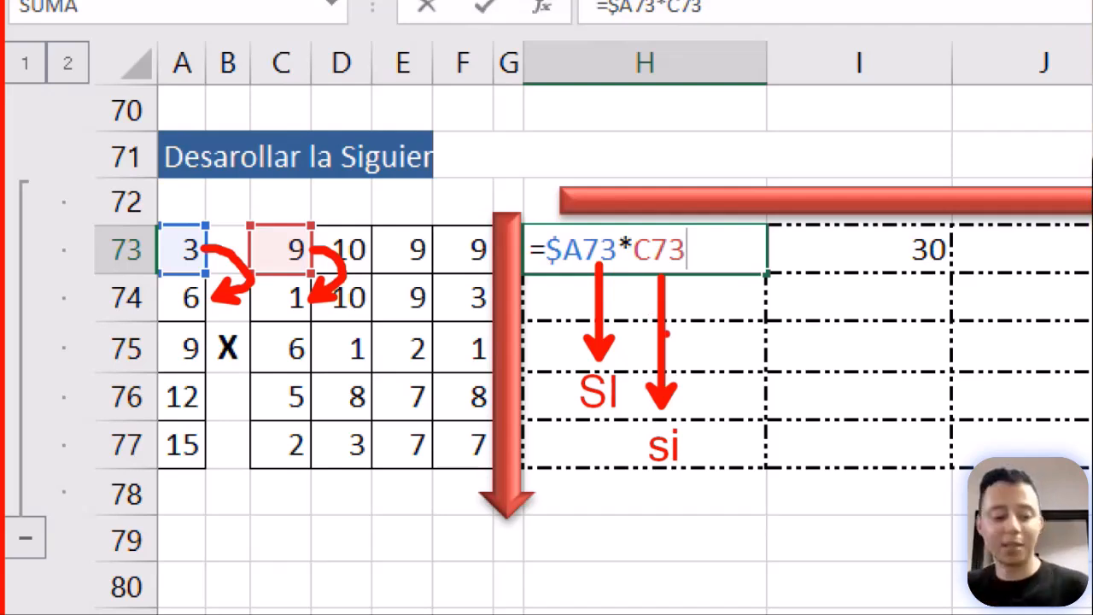
pyautogui.press('Escape')
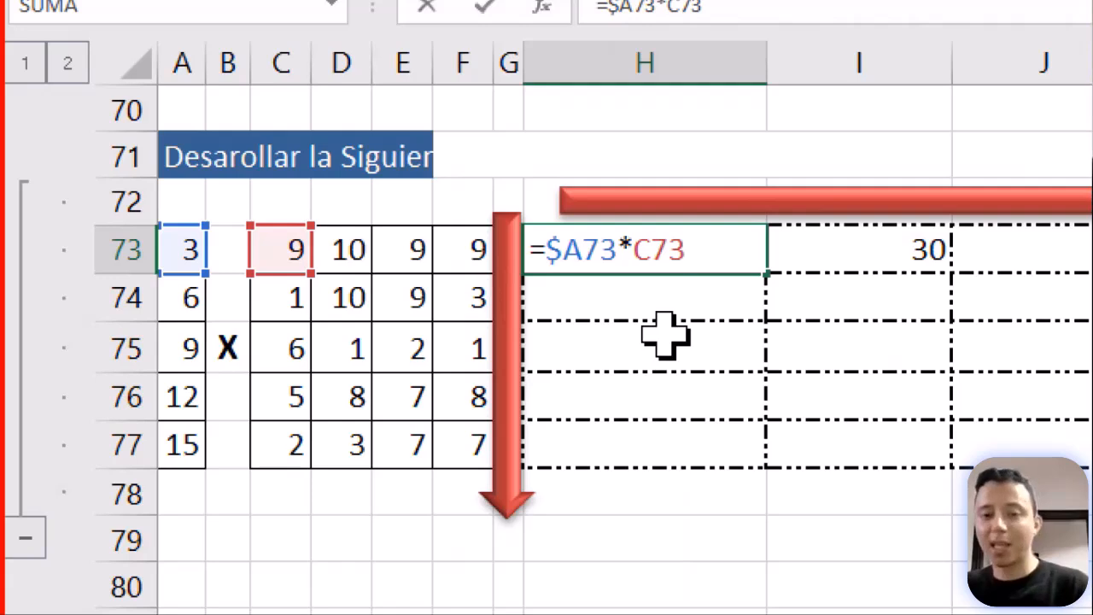
# Highlight the dollar sign in the H73 formula, keep =$A73*C73, and fill it down to H77.
pyautogui.doubleClick(555, 248)
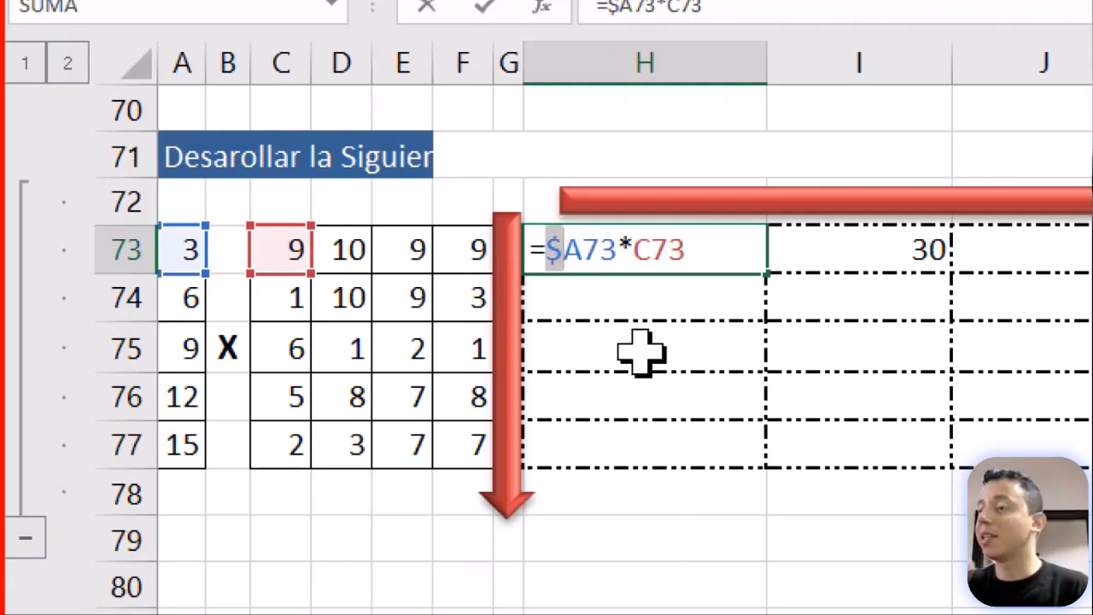
pyautogui.press('Return')
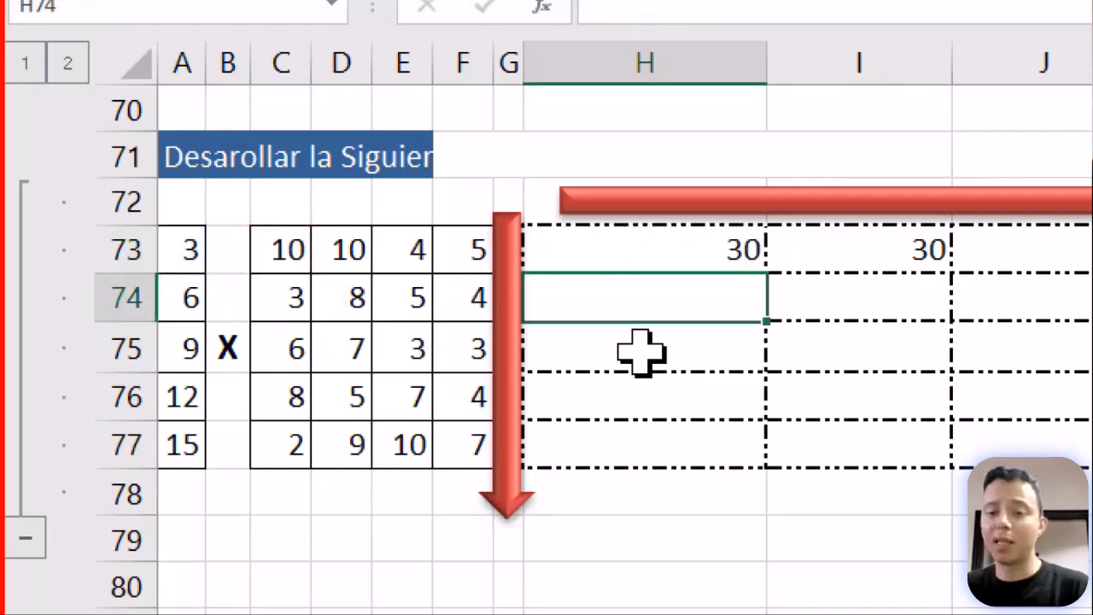
pyautogui.click(654, 255)
pyautogui.moveTo(768, 283); pyautogui.dragTo(727, 459)
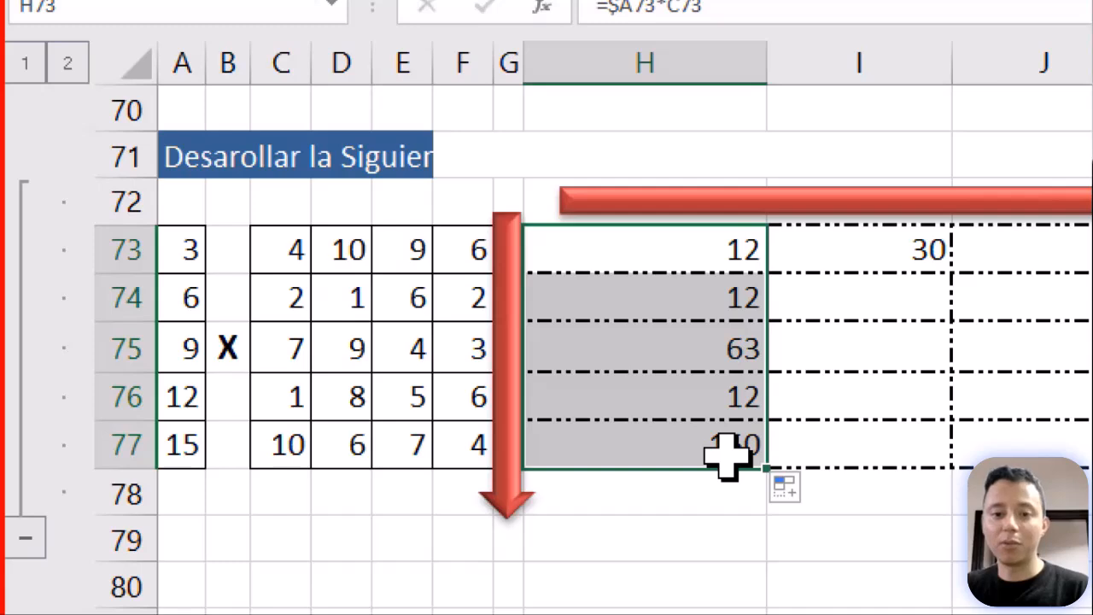
# Inspect the references in the filled formula in H77 and compare them with the original formula in H73.
pyautogui.doubleClick(577, 461)
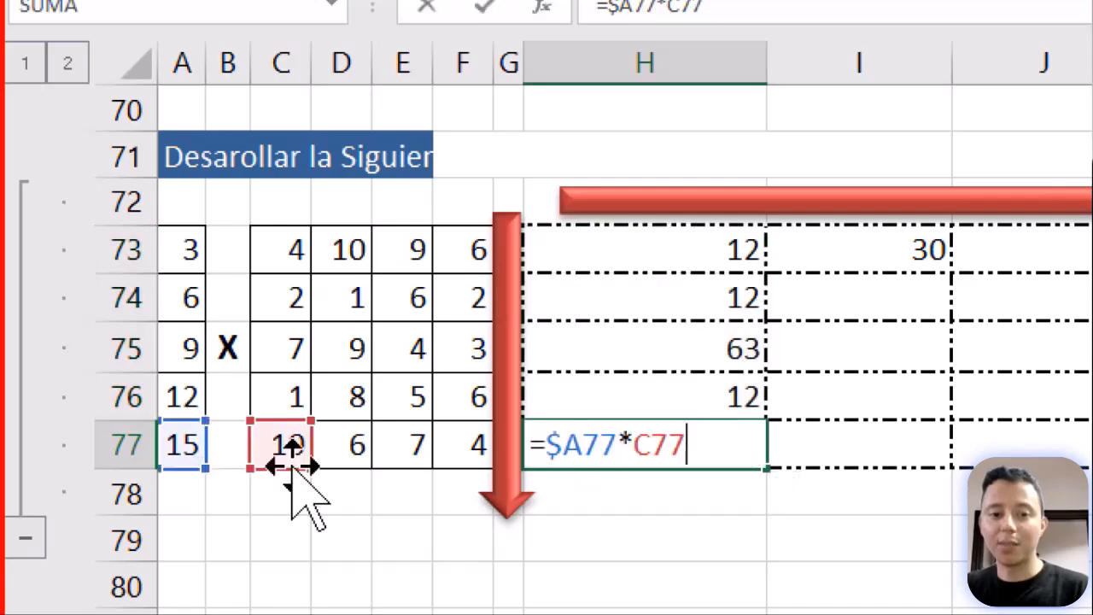
pyautogui.press('Return')
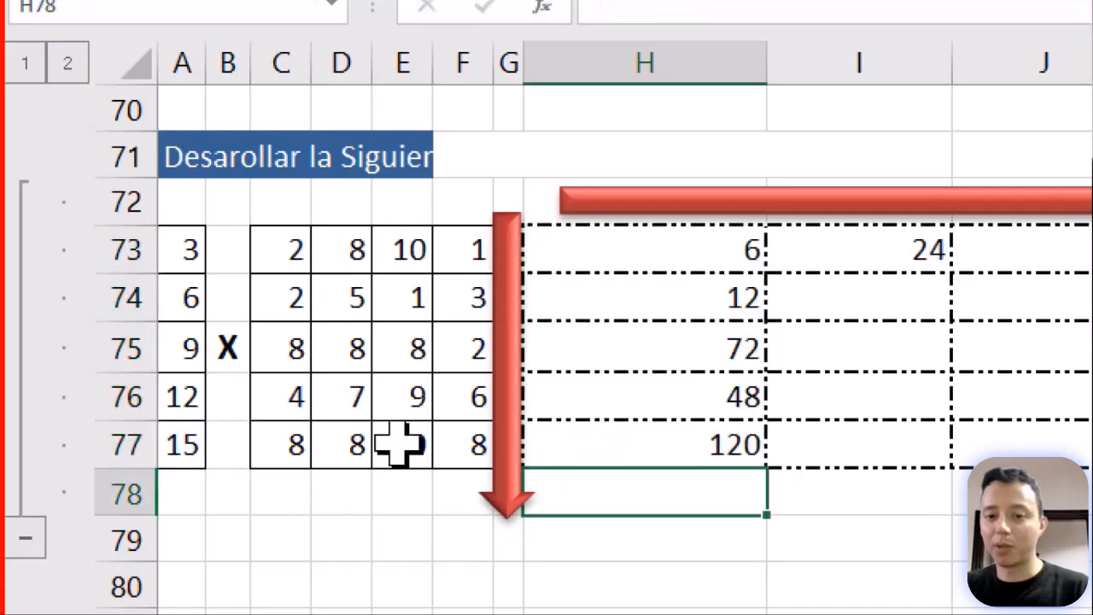
pyautogui.click(615, 435)
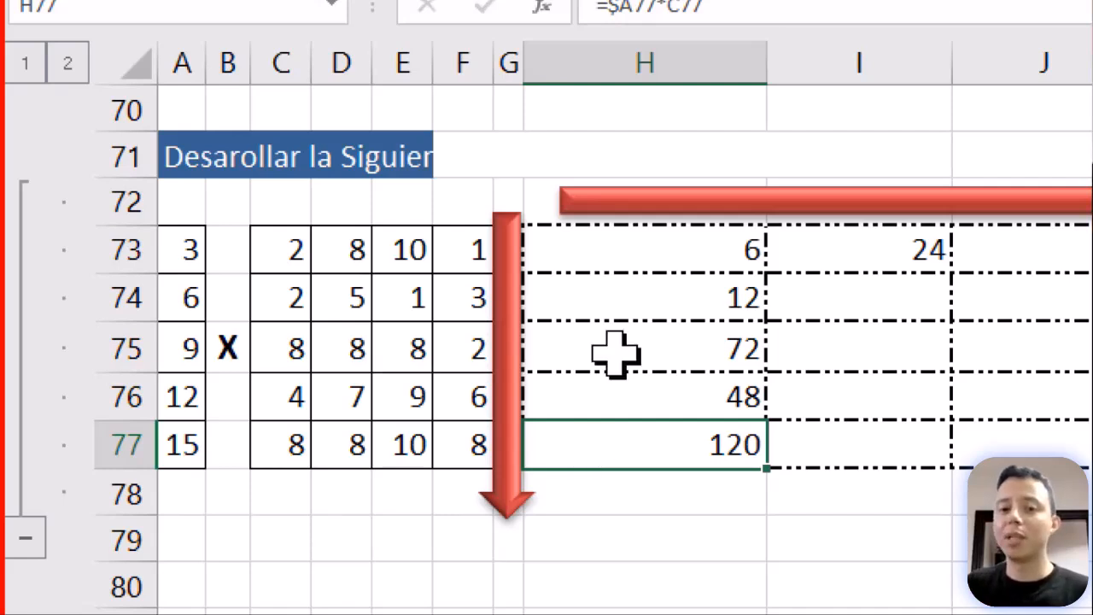
pyautogui.doubleClick(601, 248)
pyautogui.press('Return')
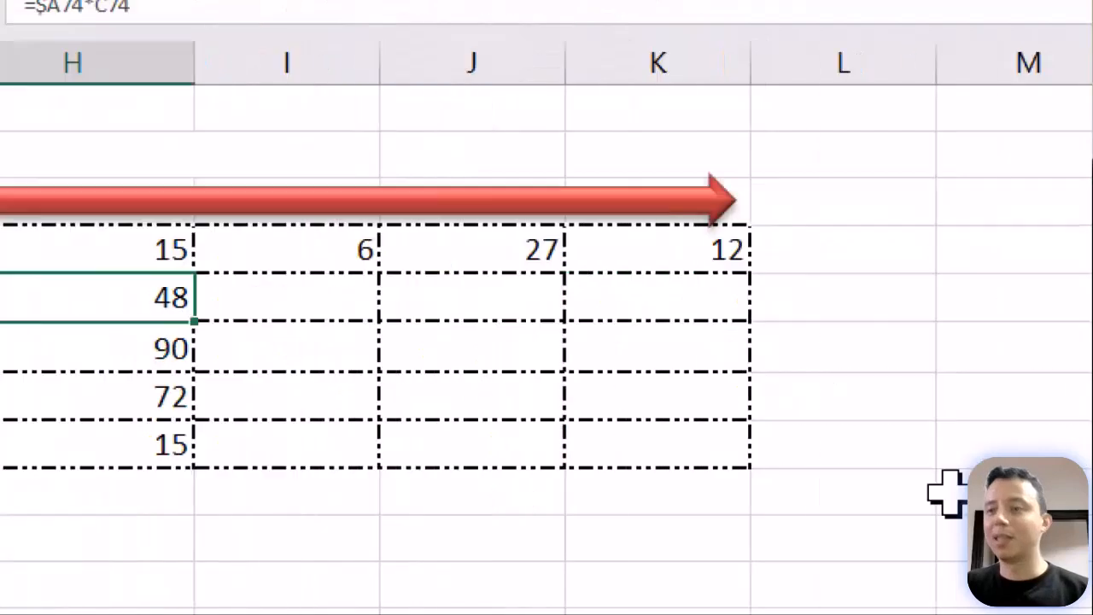
# Clear the filled results in I73:K73 and H74:H77, keeping only the formula in H73.
pyautogui.click(278, 254)
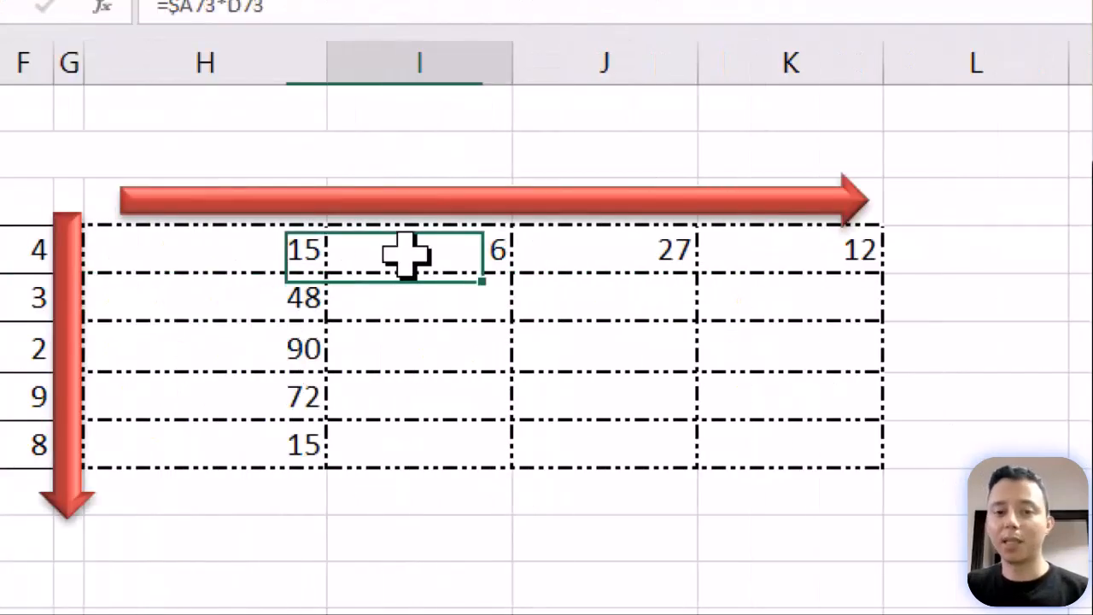
pyautogui.moveTo(406, 254); pyautogui.dragTo(790, 252)
pyautogui.press('Delete')
pyautogui.moveTo(245, 288); pyautogui.dragTo(246, 396)
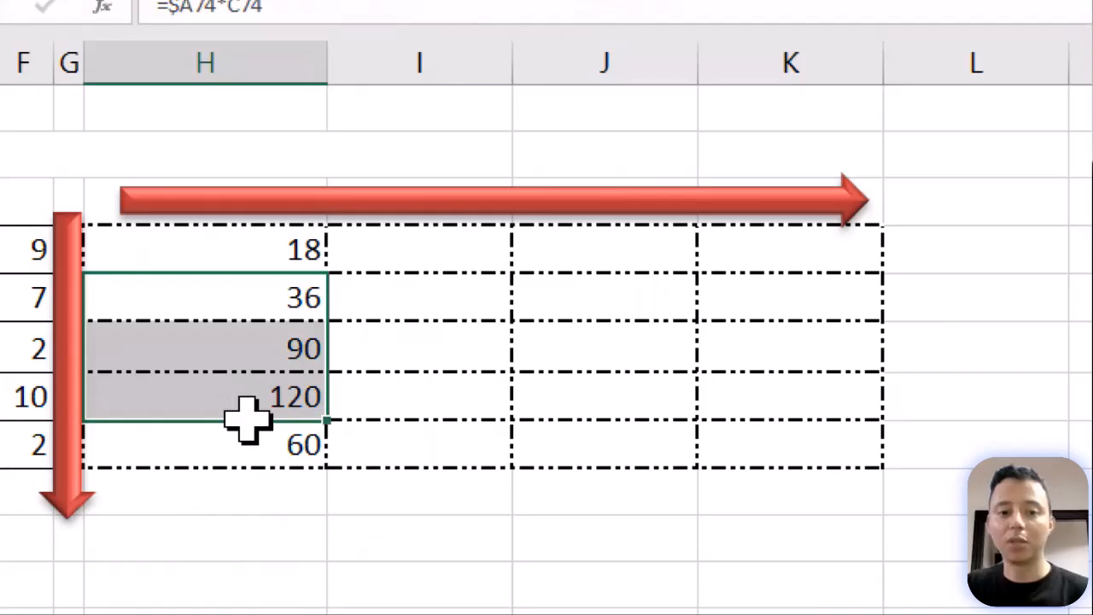
pyautogui.press('Delete')
pyautogui.click(261, 439)
pyautogui.press('Delete')
# Select H73:K77 and enter the formula =$A73*C73 into the whole range at once.
pyautogui.moveTo(249, 246); pyautogui.dragTo(822, 463)
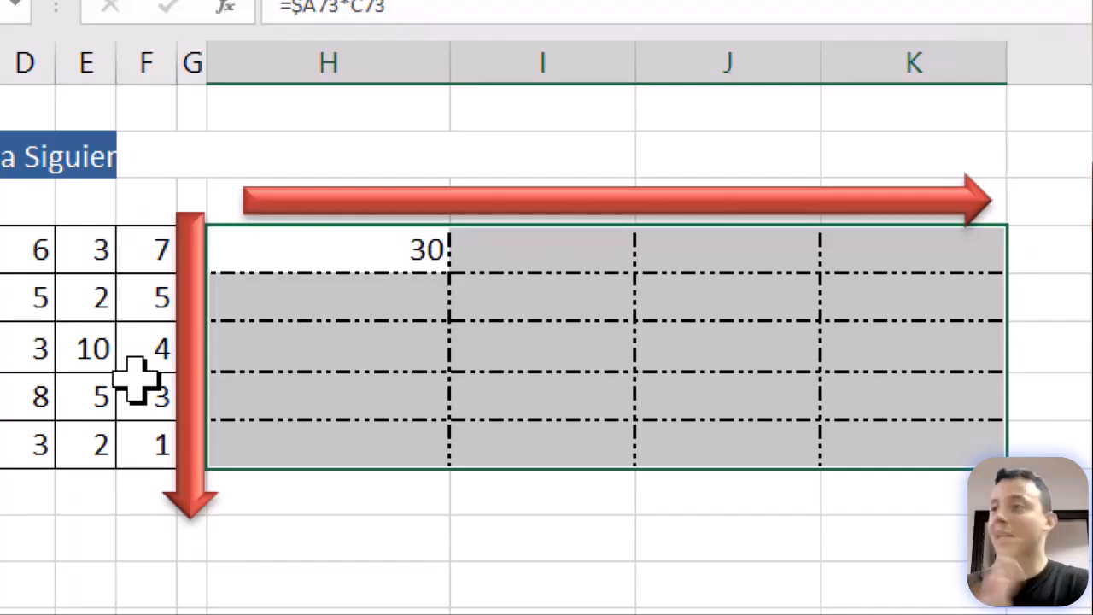
pyautogui.click(348, 448)
pyautogui.moveTo(354, 251); pyautogui.dragTo(858, 448)
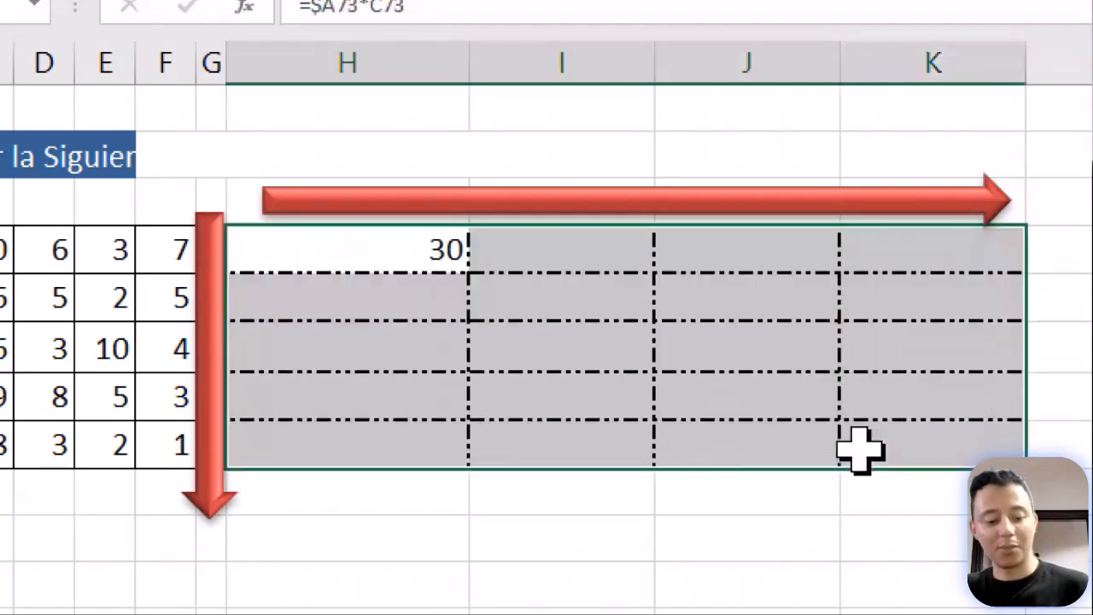
pyautogui.press('F2')
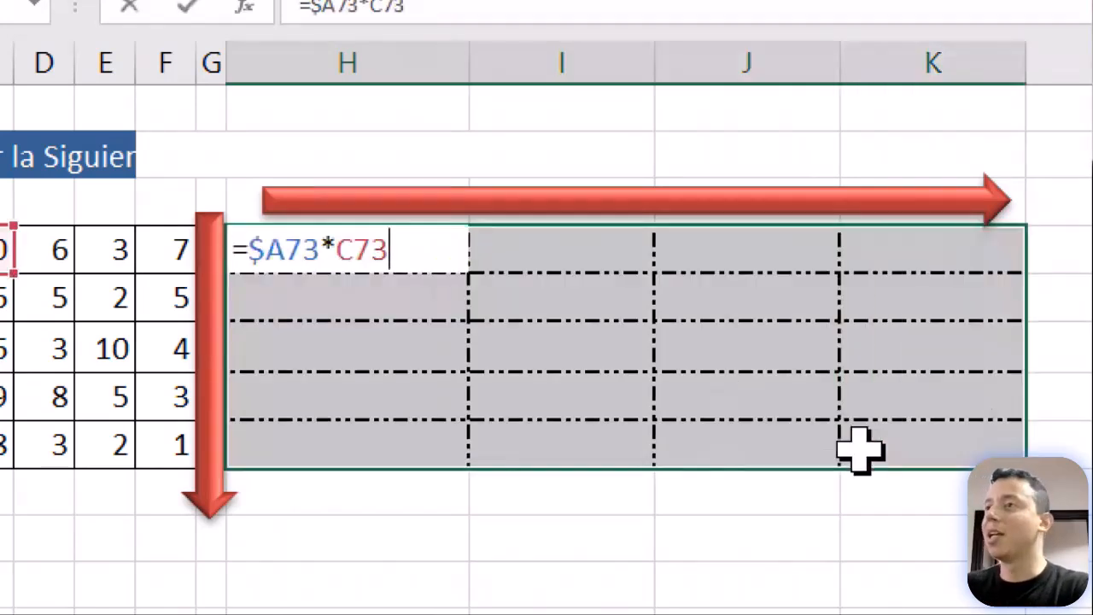
pyautogui.hotkey('ctrl', 'Return')
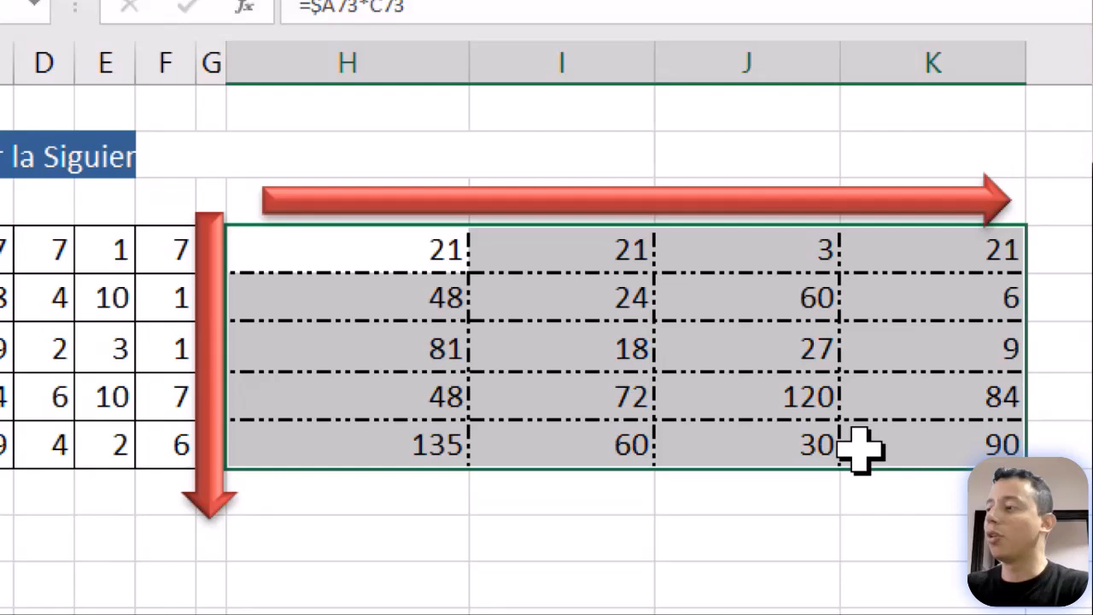
# Review the filled result matrix and check the references in H73's formula against A73 and C73.
pyautogui.click(419, 256)
pyautogui.moveTo(532, 261); pyautogui.dragTo(922, 468)
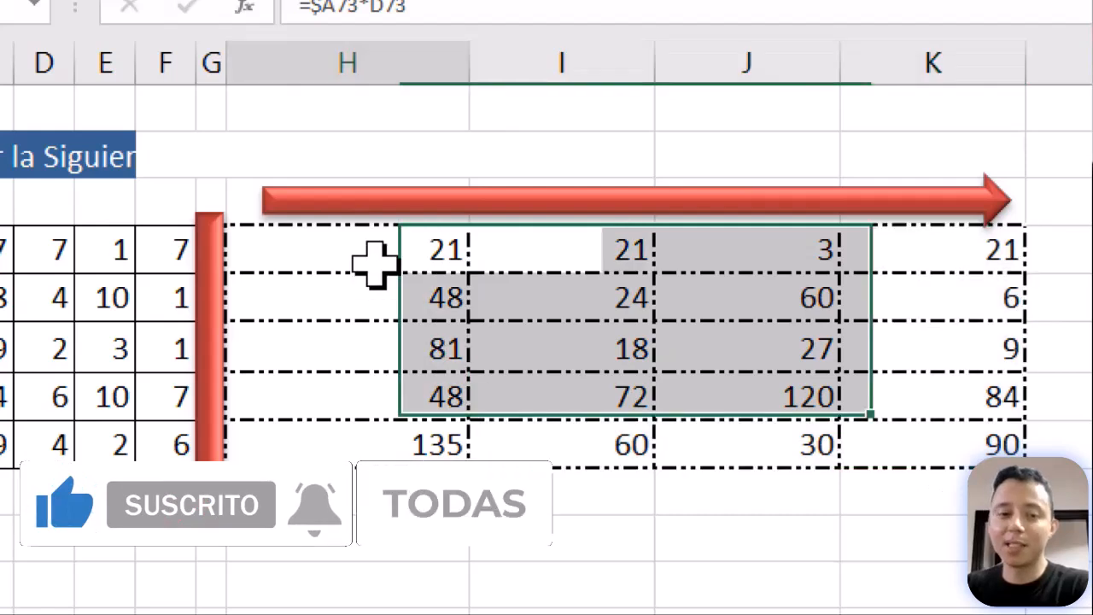
pyautogui.doubleClick(370, 261)
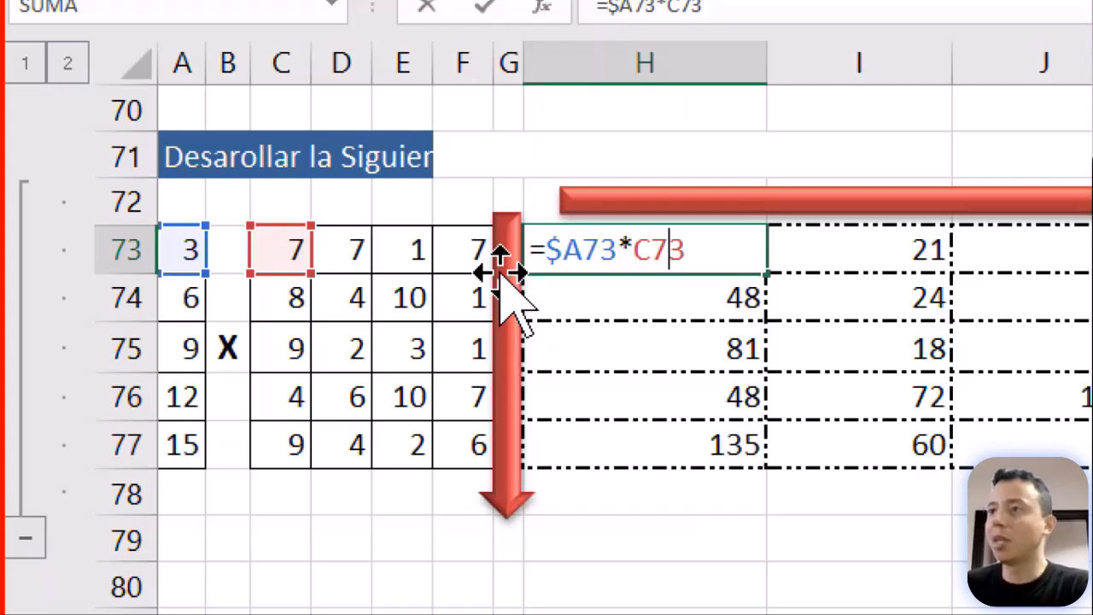
pyautogui.press('Return')
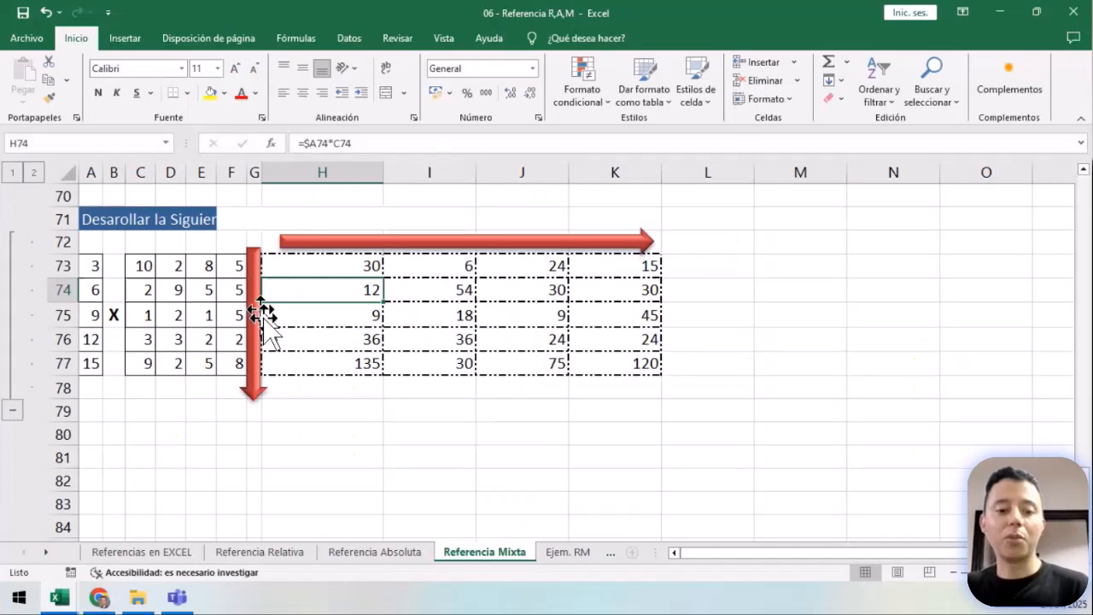
# Return to the start of the Referencia Relativa sheet to review relative references.
pyautogui.click(256, 552)
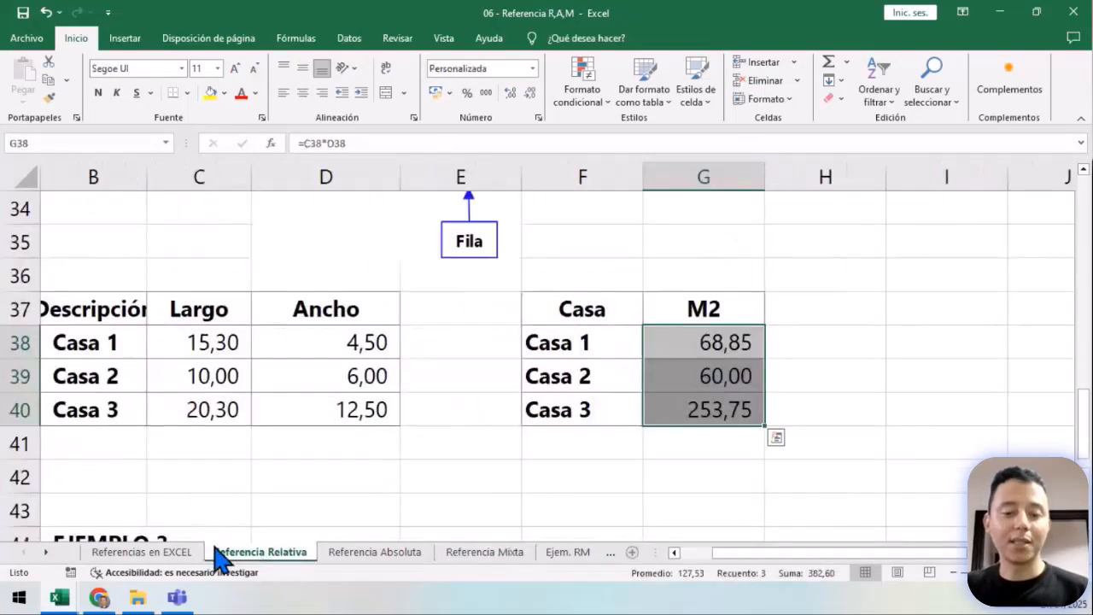
pyautogui.scroll(11, 293, 452)
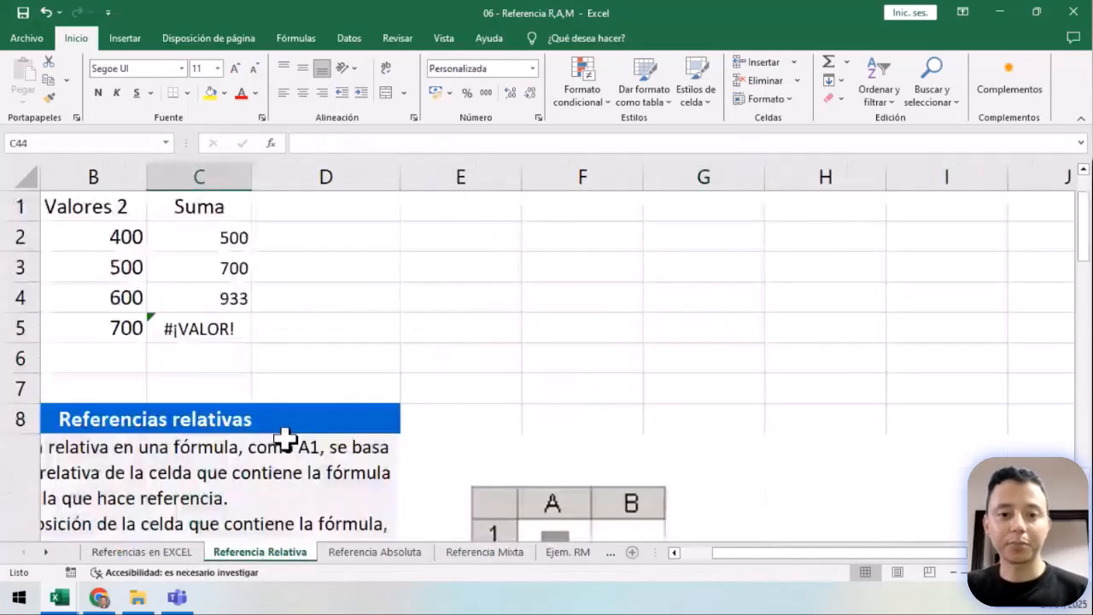
# Inspect the absolute reference $B$1 in the IVA formula of cell E4 on the Referencia Absoluta sheet.
pyautogui.click(388, 553)
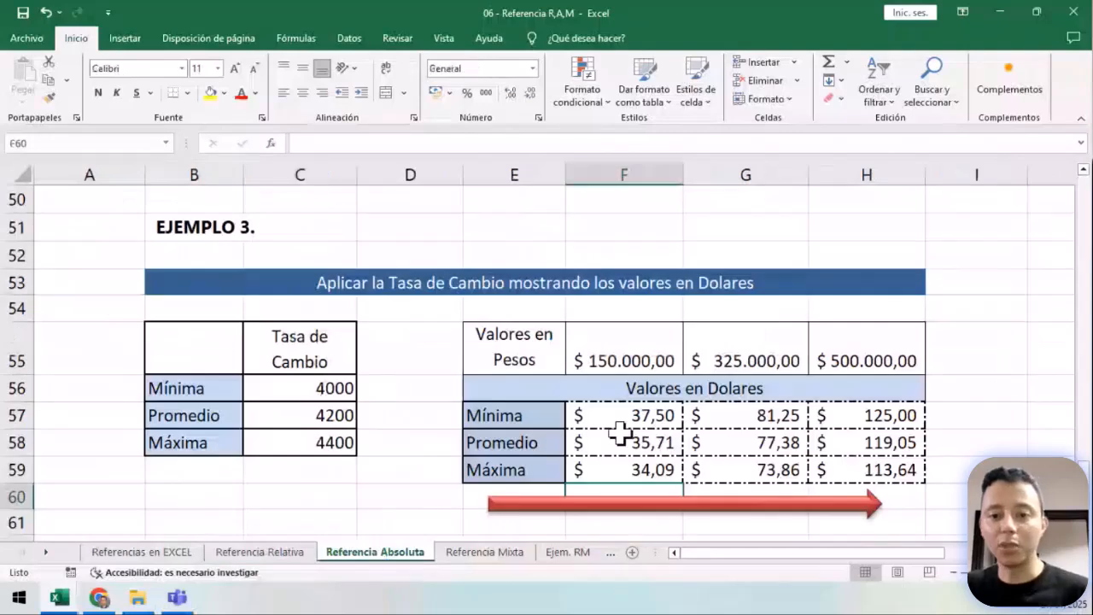
pyautogui.scroll(16, 400, 373)
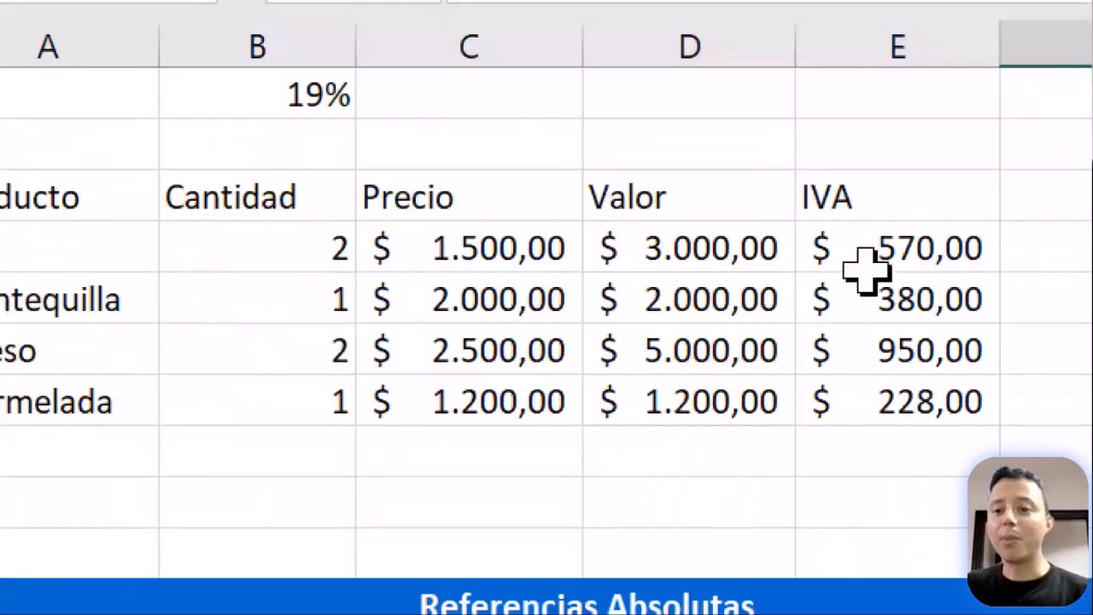
pyautogui.doubleClick(646, 266)
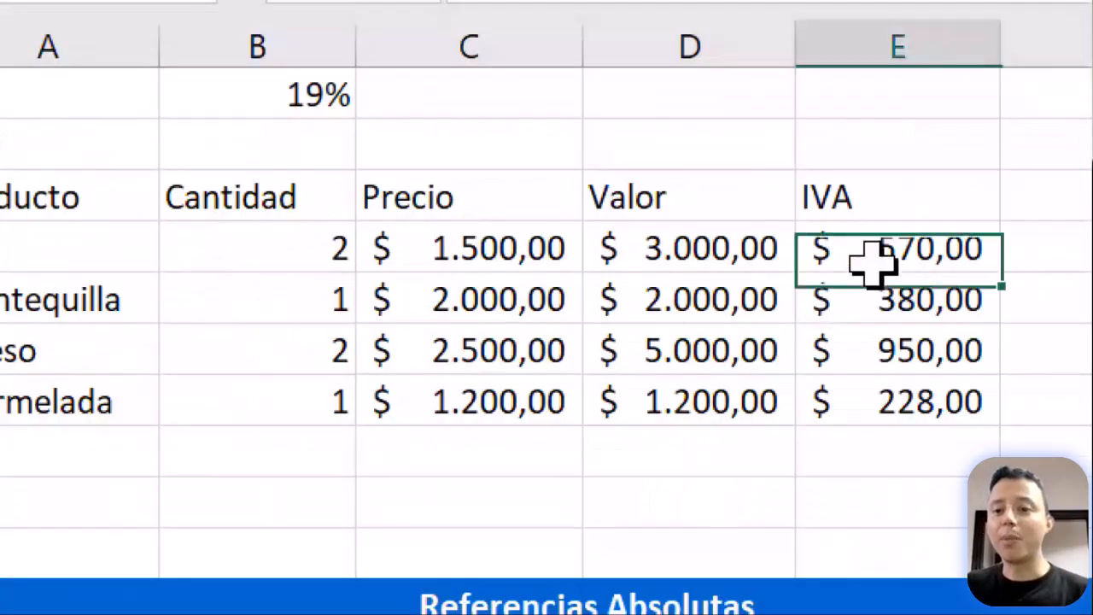
pyautogui.moveTo(877, 250); pyautogui.dragTo(954, 249)
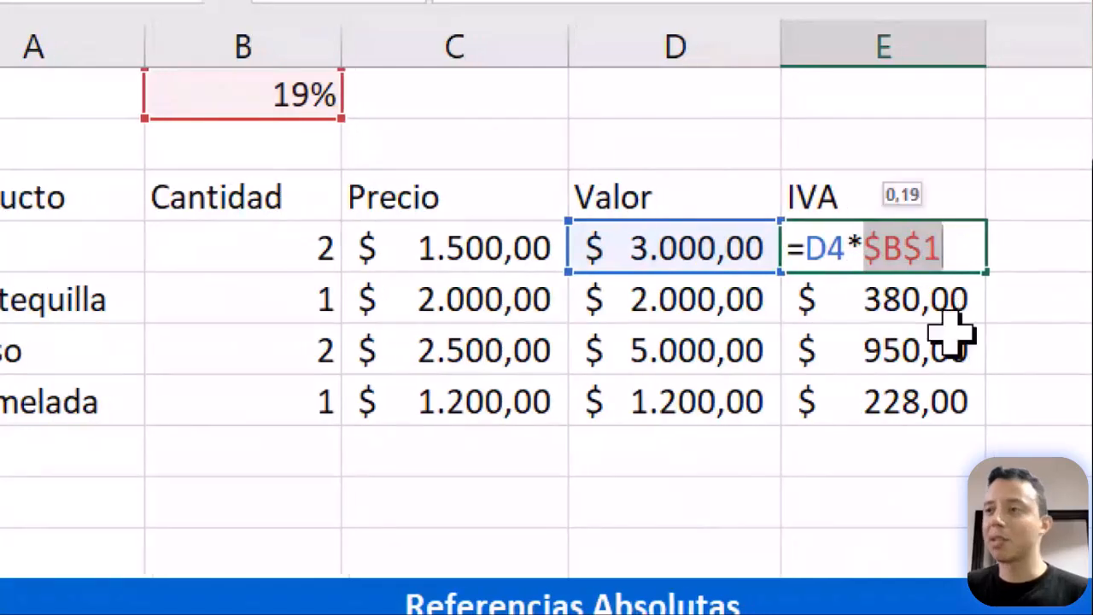
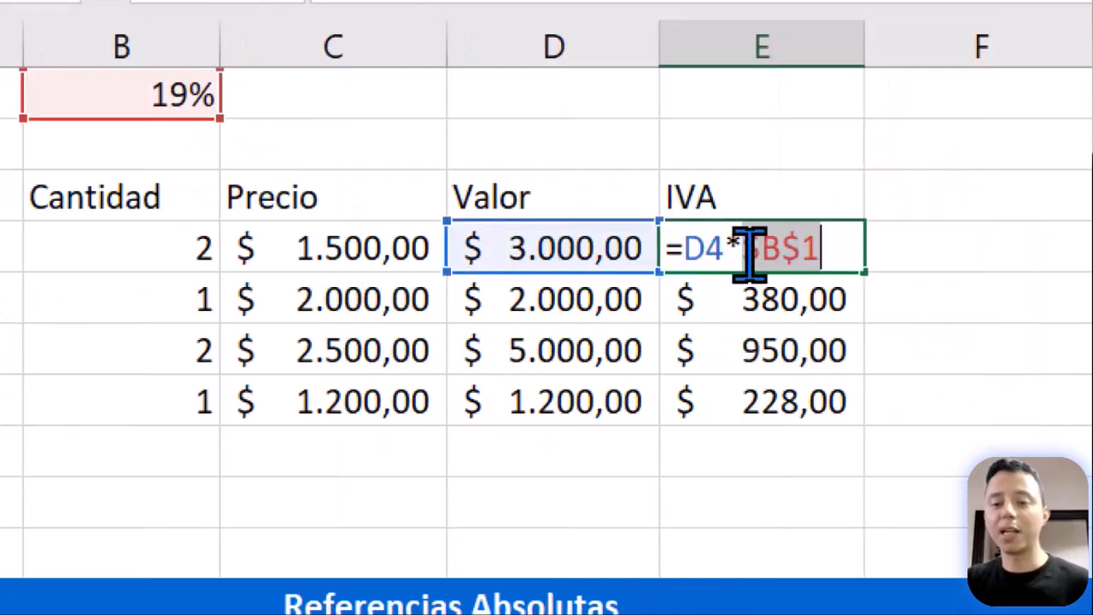
# Change the IVA formula in E4 to =D4*B$1 and fill it down through E7.
pyautogui.click(756, 250)
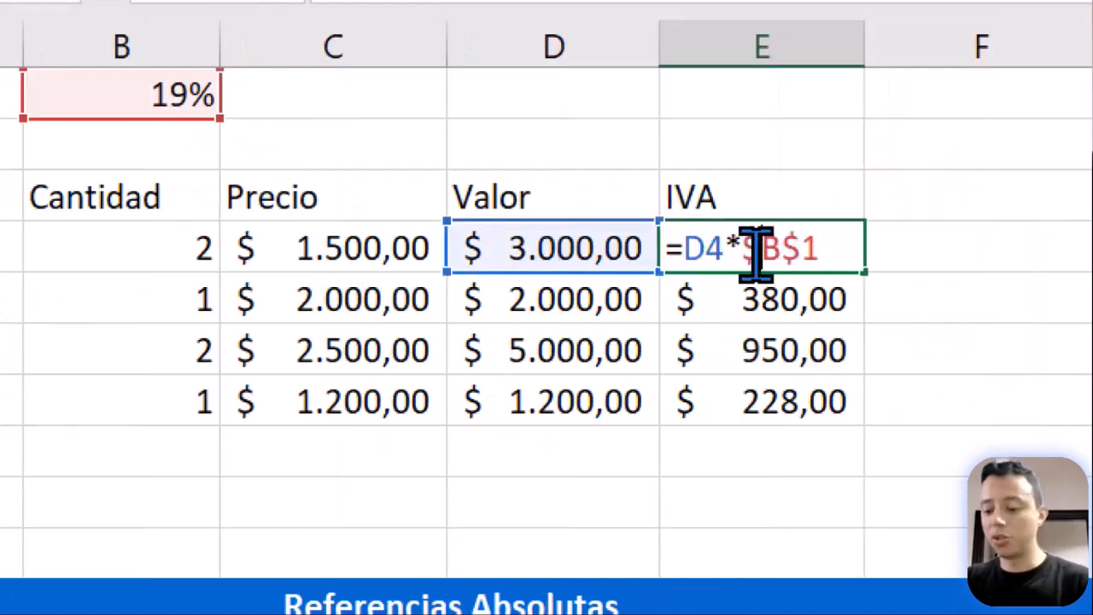
pyautogui.press('Delete')
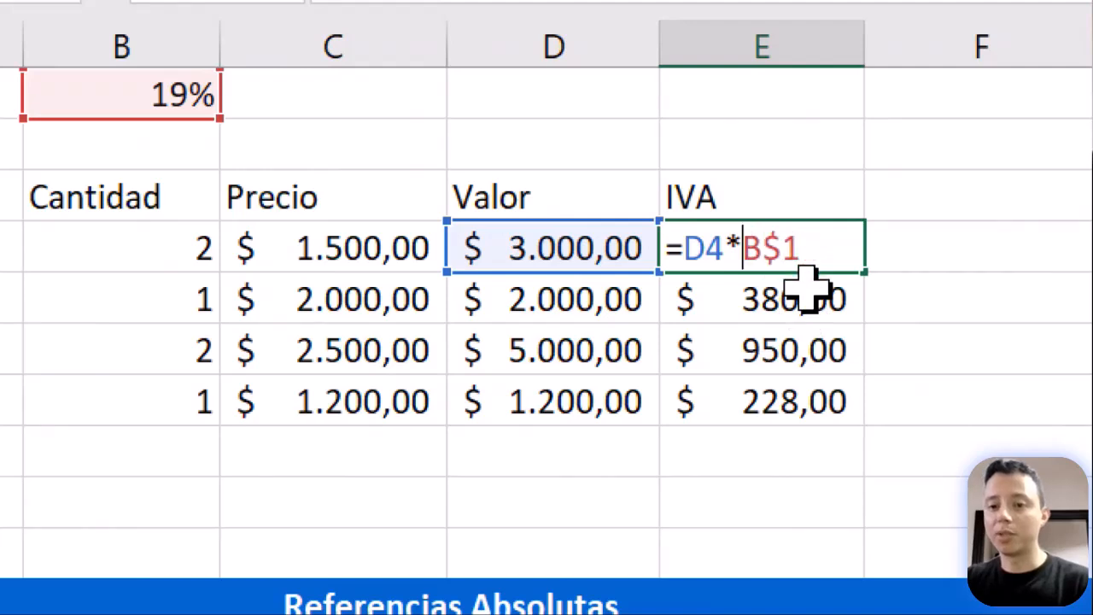
pyautogui.moveTo(765, 248); pyautogui.dragTo(842, 286)
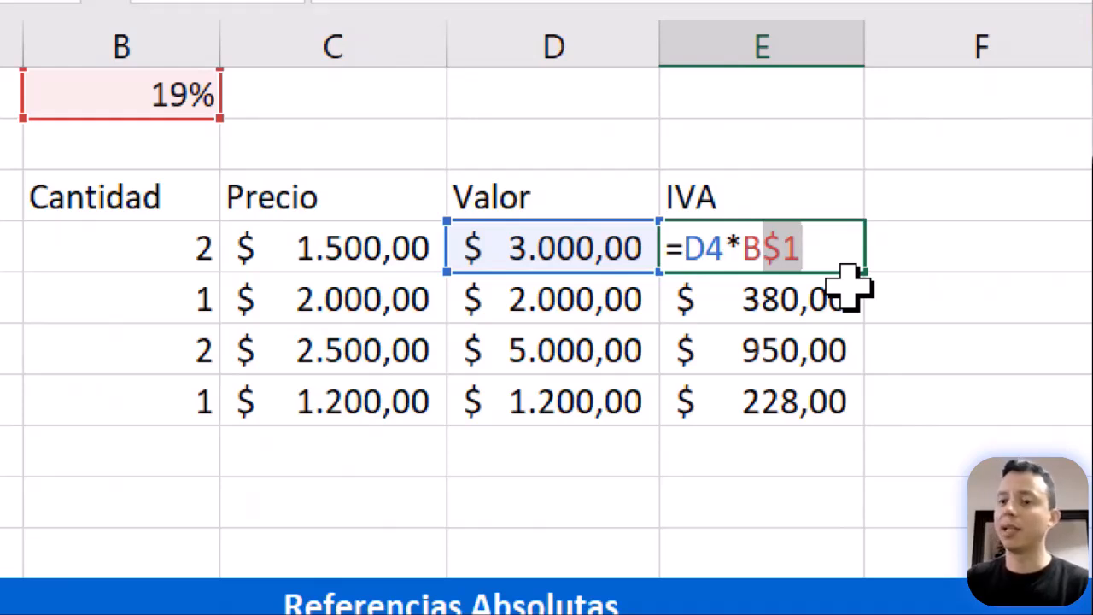
pyautogui.press('Return')
pyautogui.click(845, 263)
pyautogui.doubleClick(864, 272)
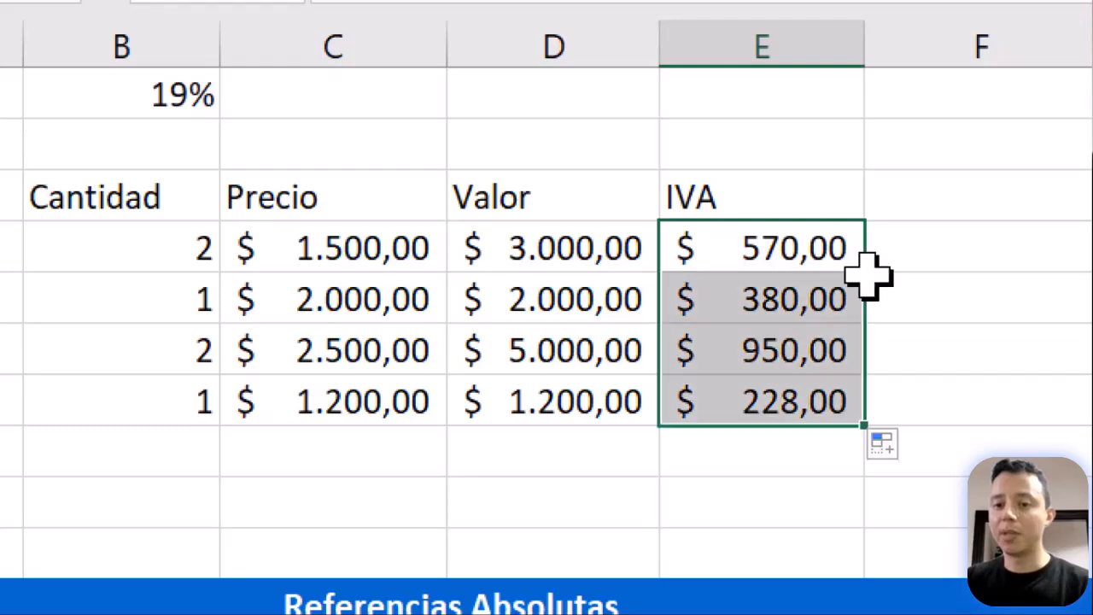
# Check the relative column of the B$1 reference in E4's formula.
pyautogui.doubleClick(769, 246)
pyautogui.moveTo(745, 243); pyautogui.dragTo(757, 243)
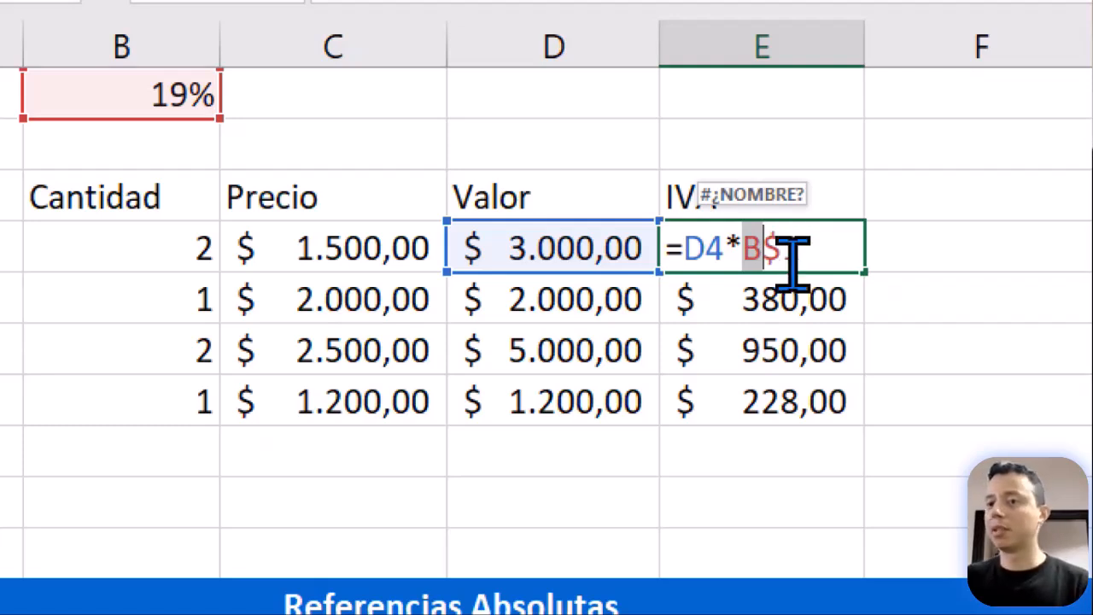
pyautogui.press('Return')
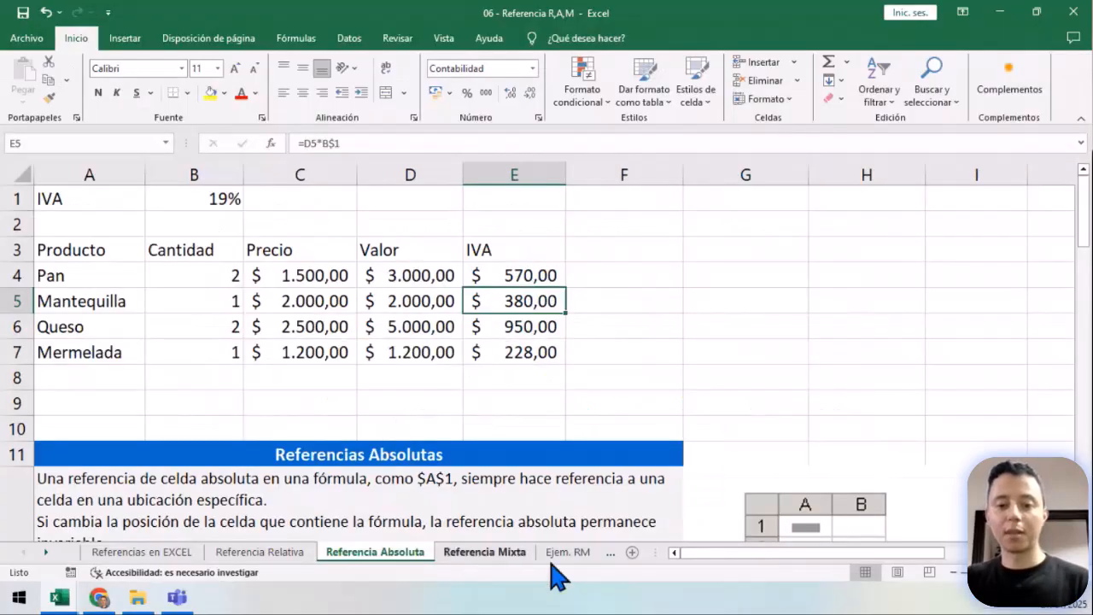
# Go to the Ejem. RM sheet and examine the product table in B2:C6 and its values in C3:C6.
pyautogui.click(502, 560)
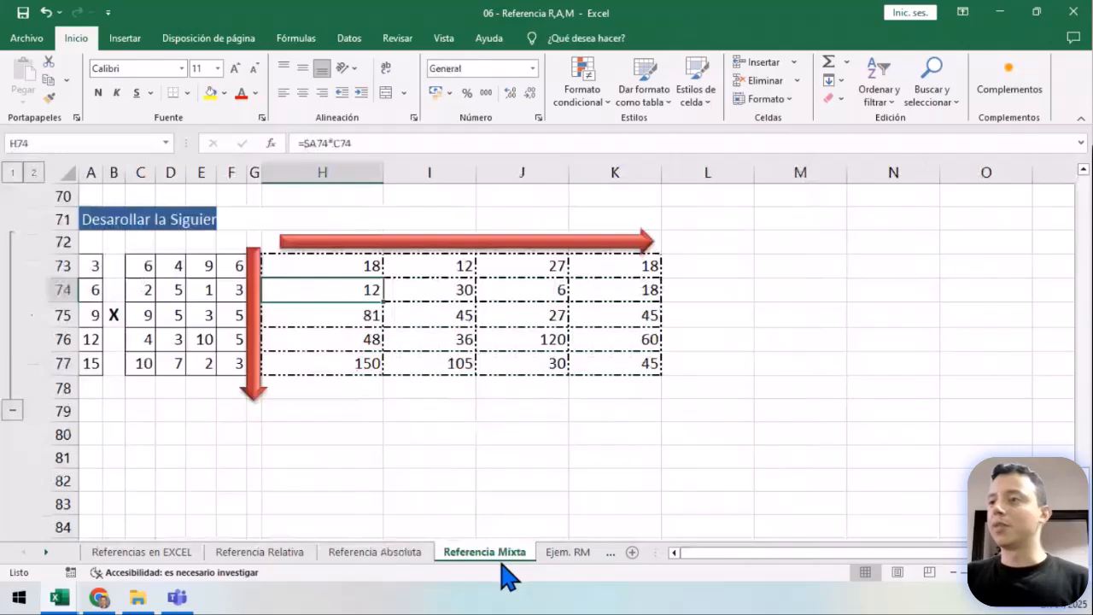
pyautogui.hotkey('ctrl', 'pagedown')
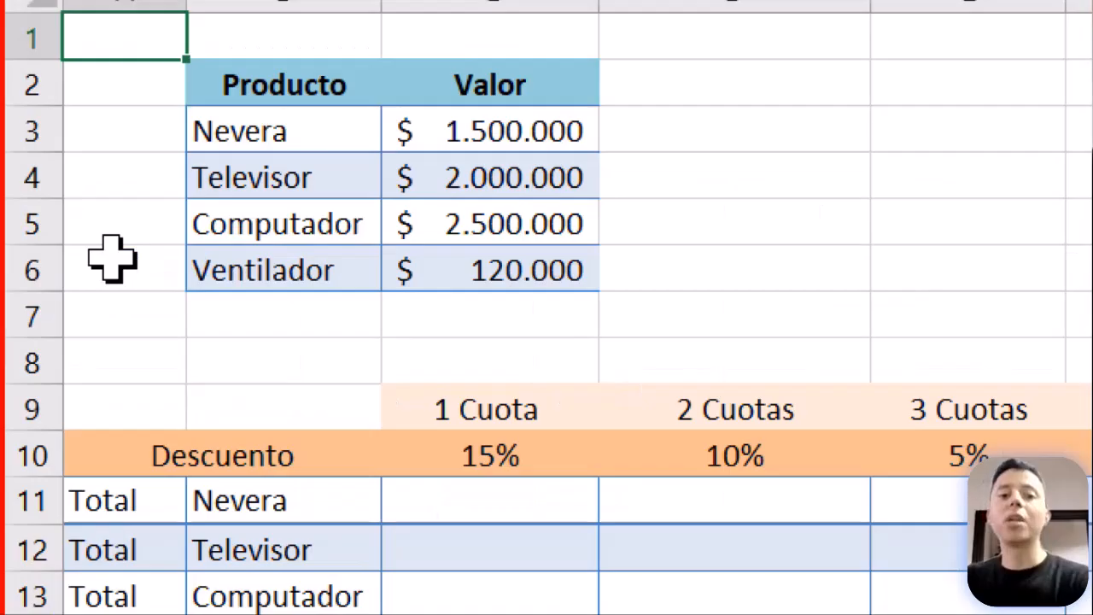
pyautogui.moveTo(290, 90); pyautogui.dragTo(465, 268)
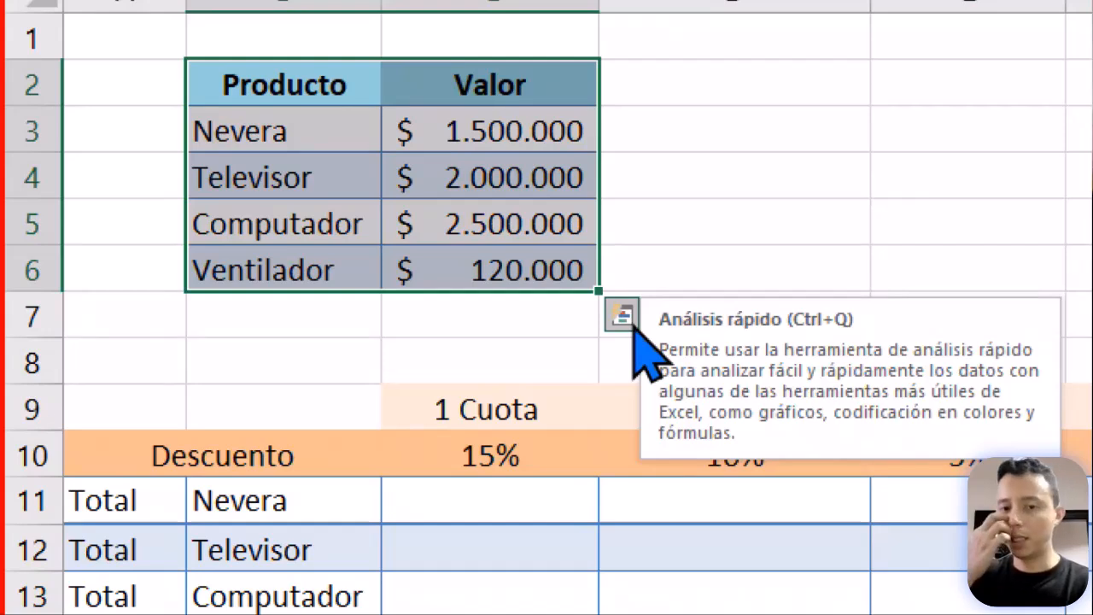
pyautogui.moveTo(512, 128); pyautogui.dragTo(509, 270)
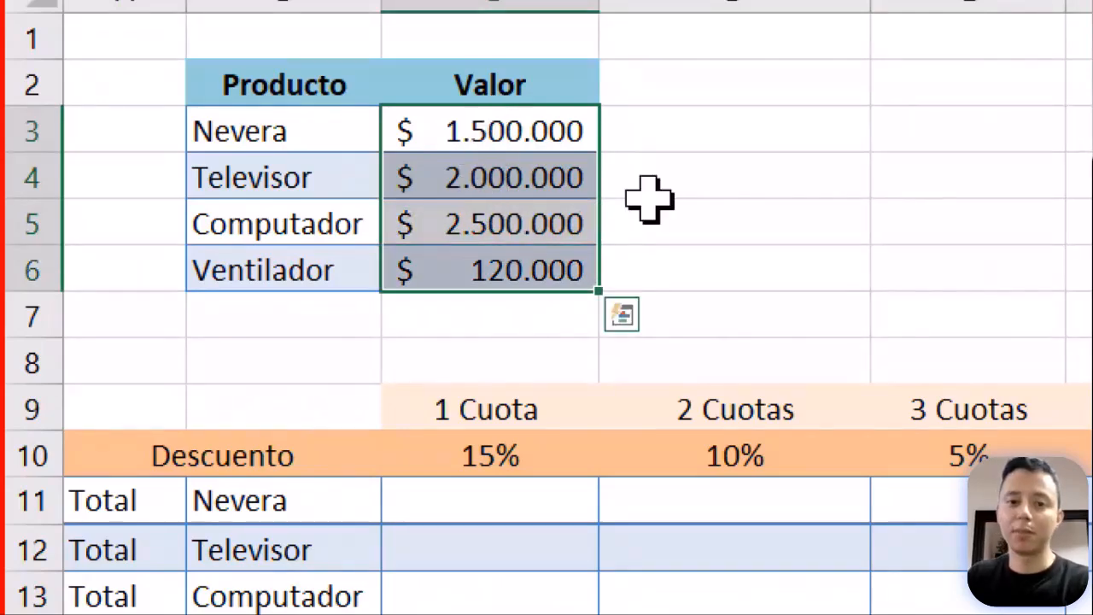
# Examine the installment discount percentages in row 10 and the empty totals beneath them against the product values in C3:C6.
pyautogui.scroll(-1, 649, 199)
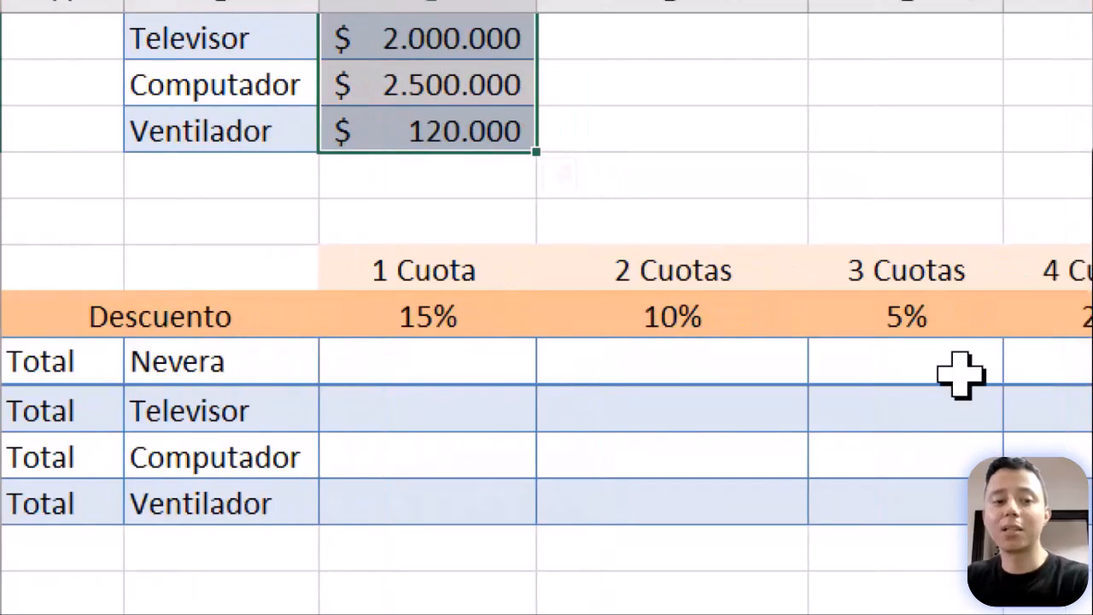
pyautogui.click(393, 266)
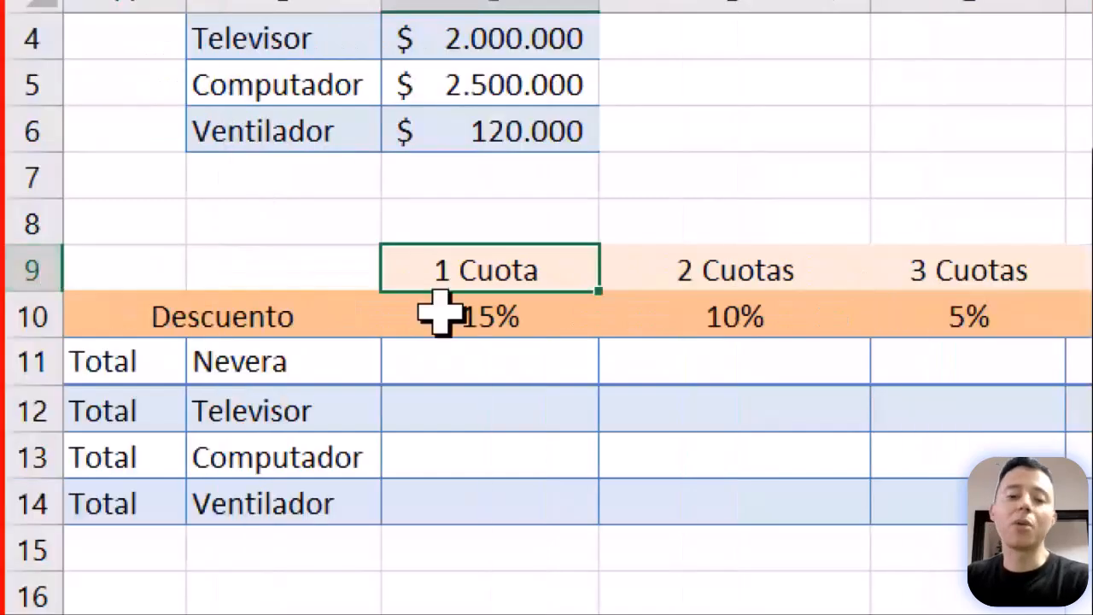
pyautogui.moveTo(78, 324); pyautogui.dragTo(105, 387)
pyautogui.moveTo(489, 388); pyautogui.dragTo(504, 502)
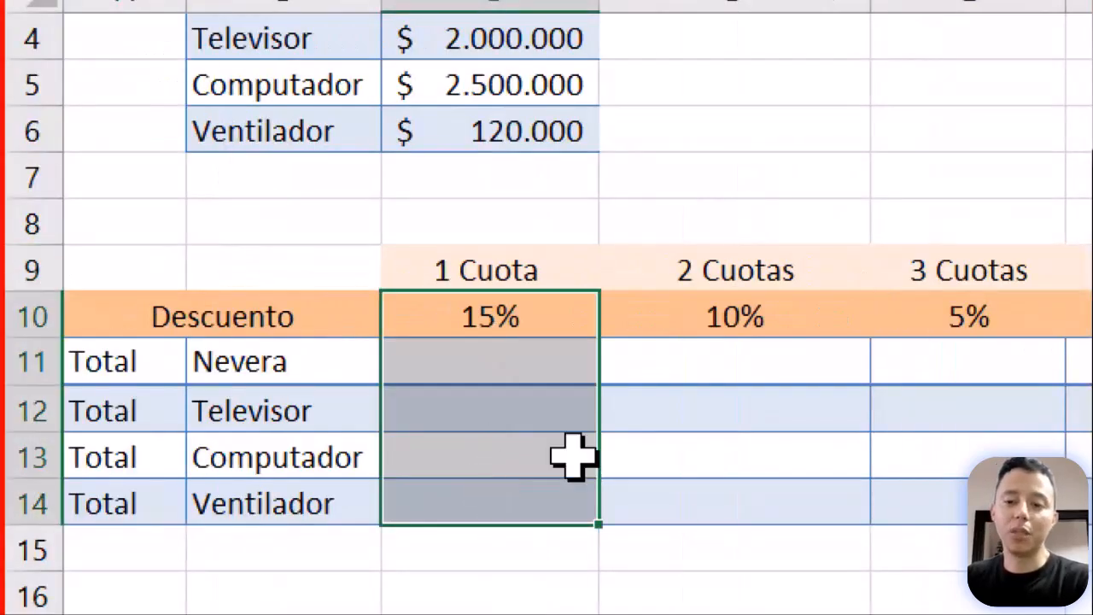
pyautogui.moveTo(736, 271); pyautogui.dragTo(726, 495)
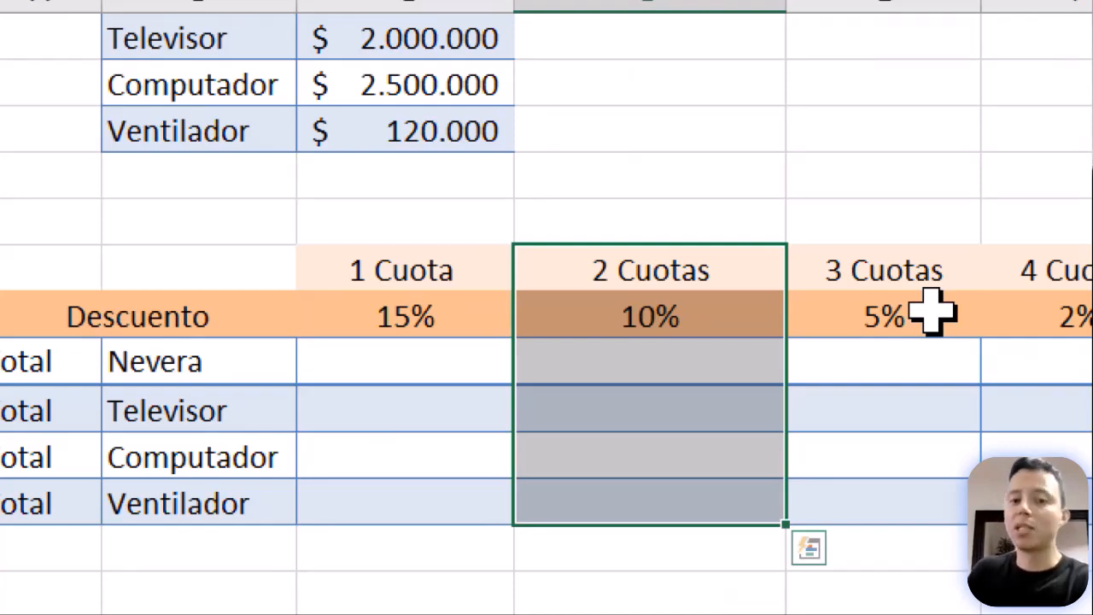
pyautogui.click(932, 314)
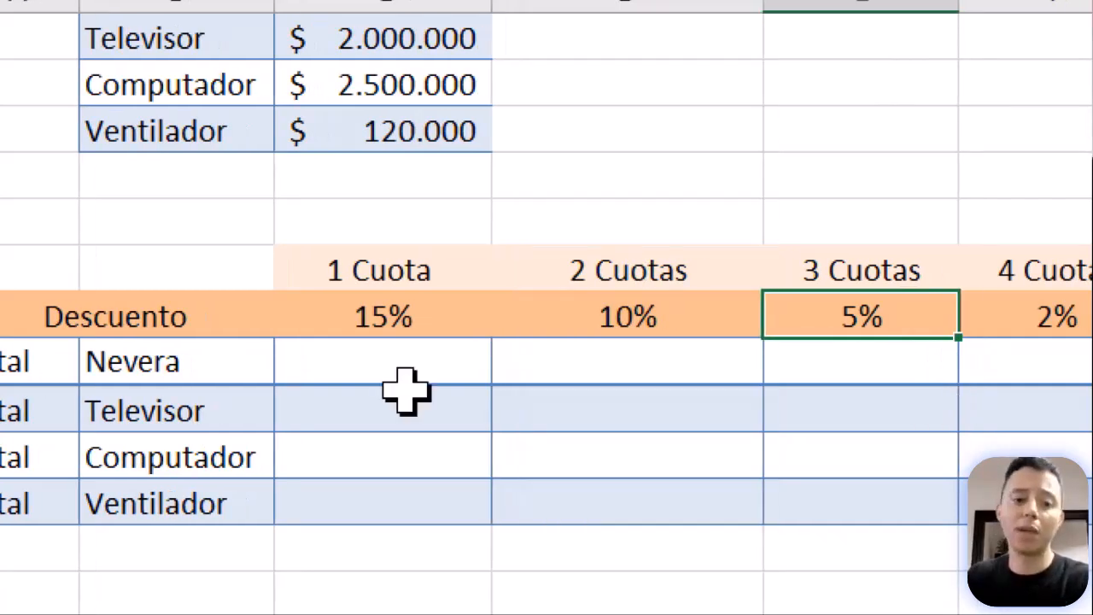
pyautogui.click(358, 410)
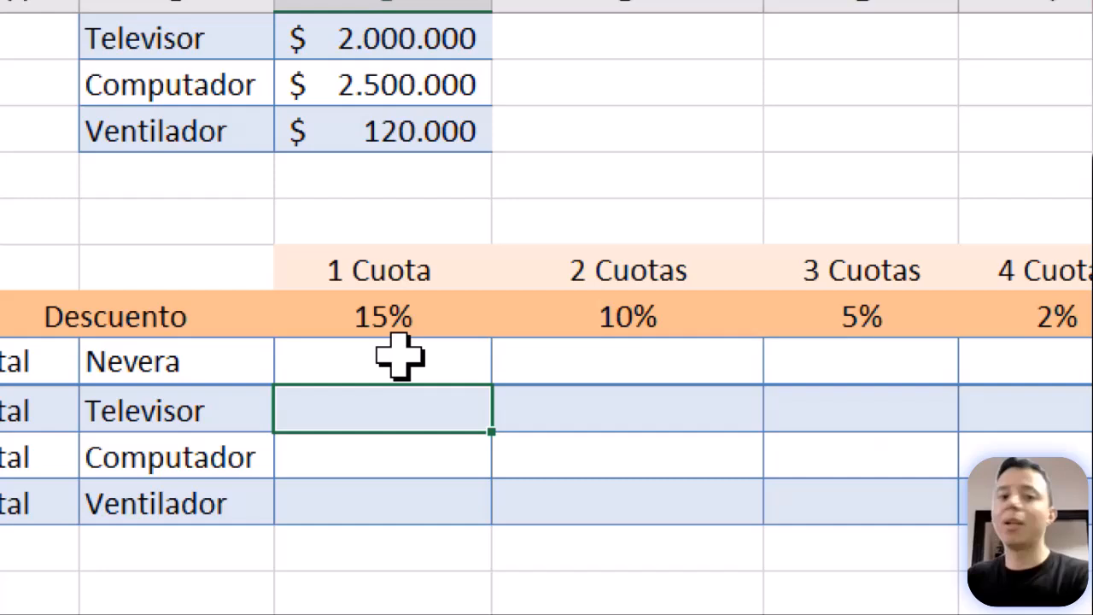
pyautogui.scroll(1, 261, 226)
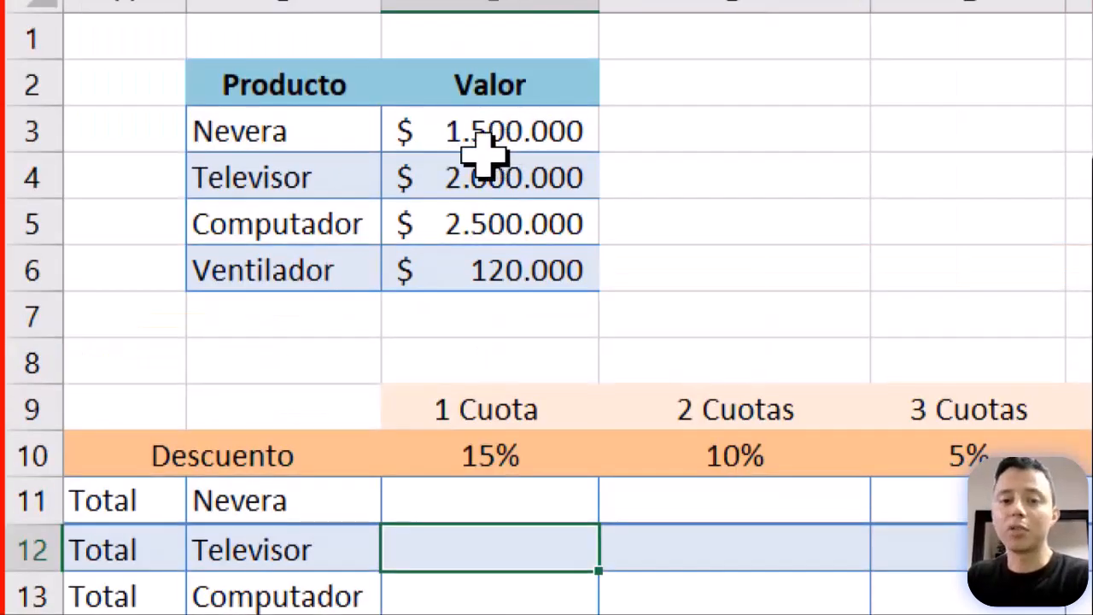
pyautogui.moveTo(485, 129); pyautogui.dragTo(524, 251)
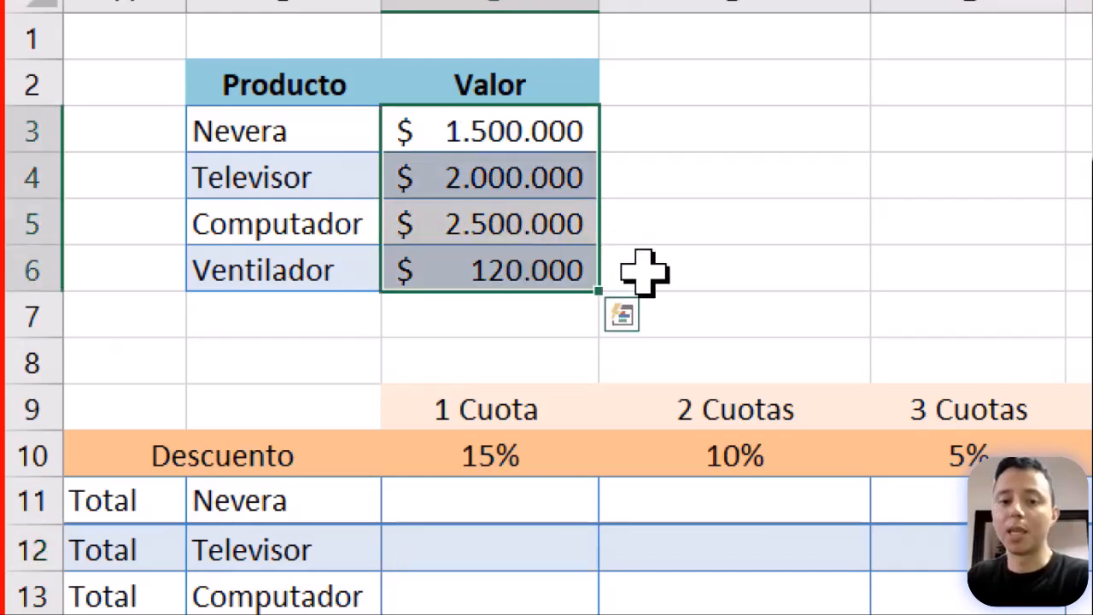
pyautogui.scroll(-1, 645, 275)
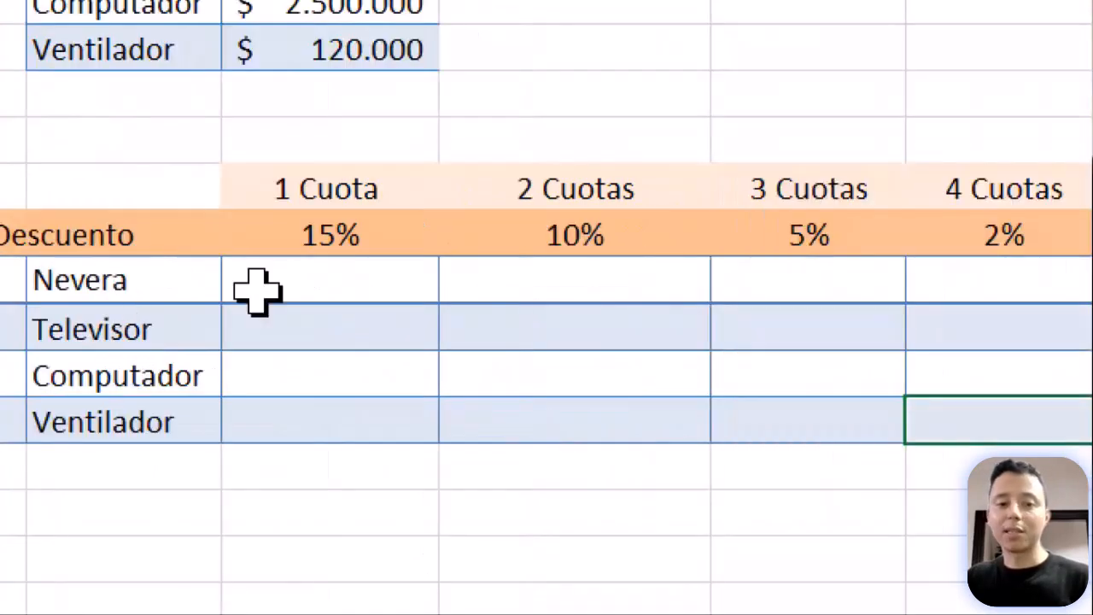
# Start the discount formula =C3*C10 in cell C11 for the Nevera with 1 Cuota.
pyautogui.click(416, 369)
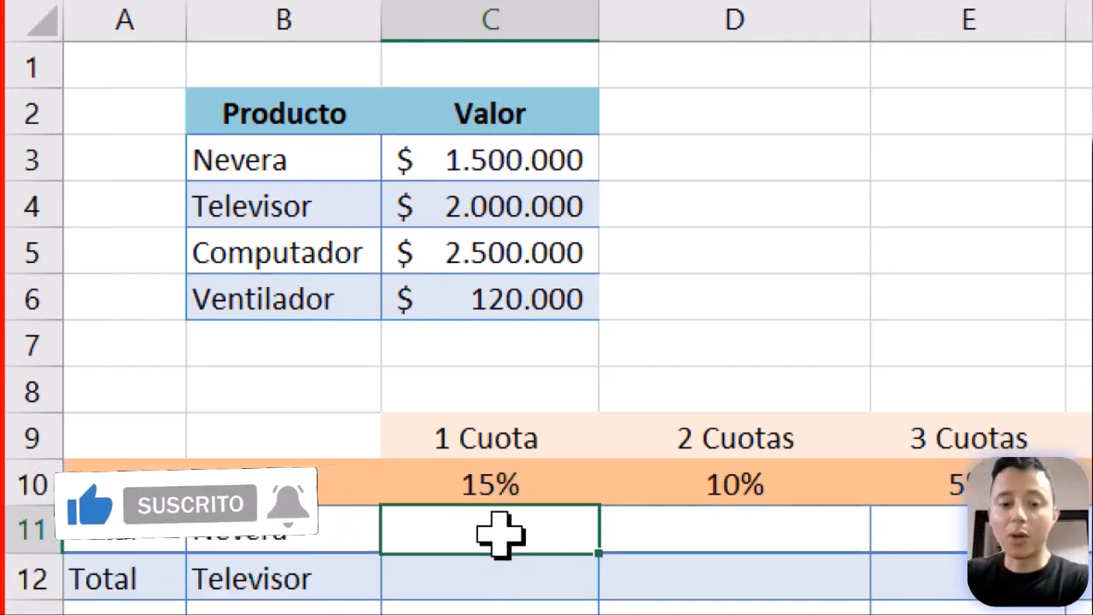
pyautogui.write('=')
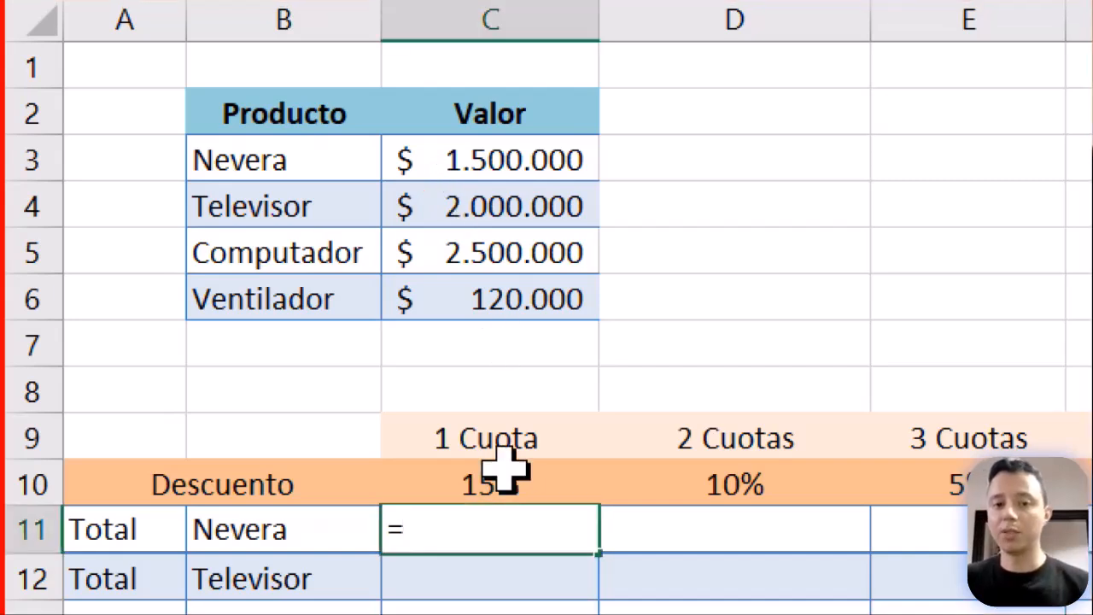
pyautogui.click(484, 166)
pyautogui.write('*')
pyautogui.click(531, 474)
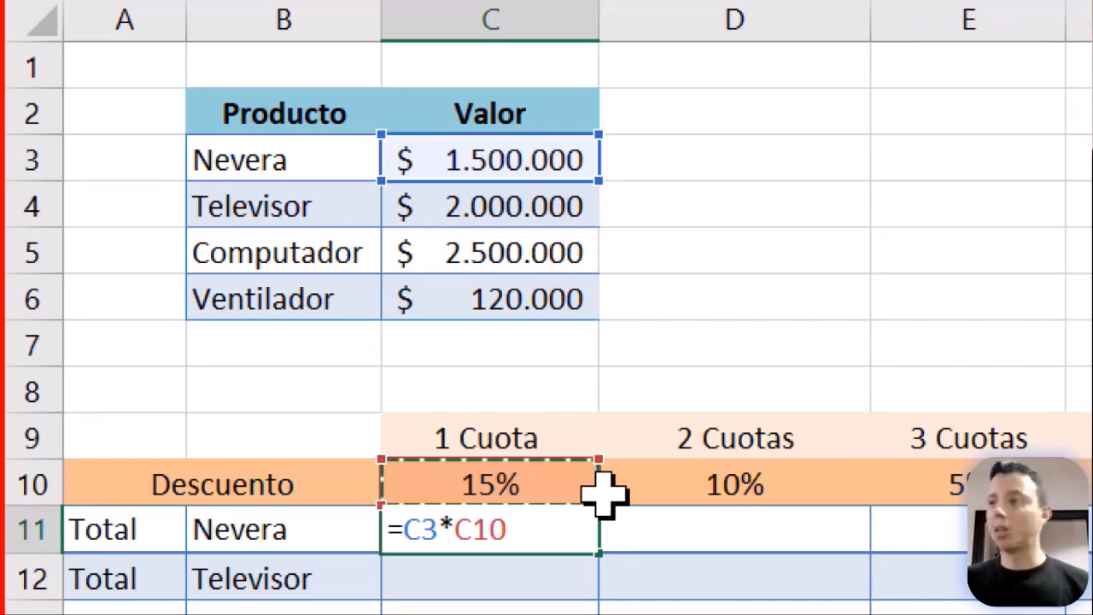
# Examine the C3 reference in C11's formula against the cells across and down the totals table.
pyautogui.moveTo(438, 529); pyautogui.dragTo(404, 529)
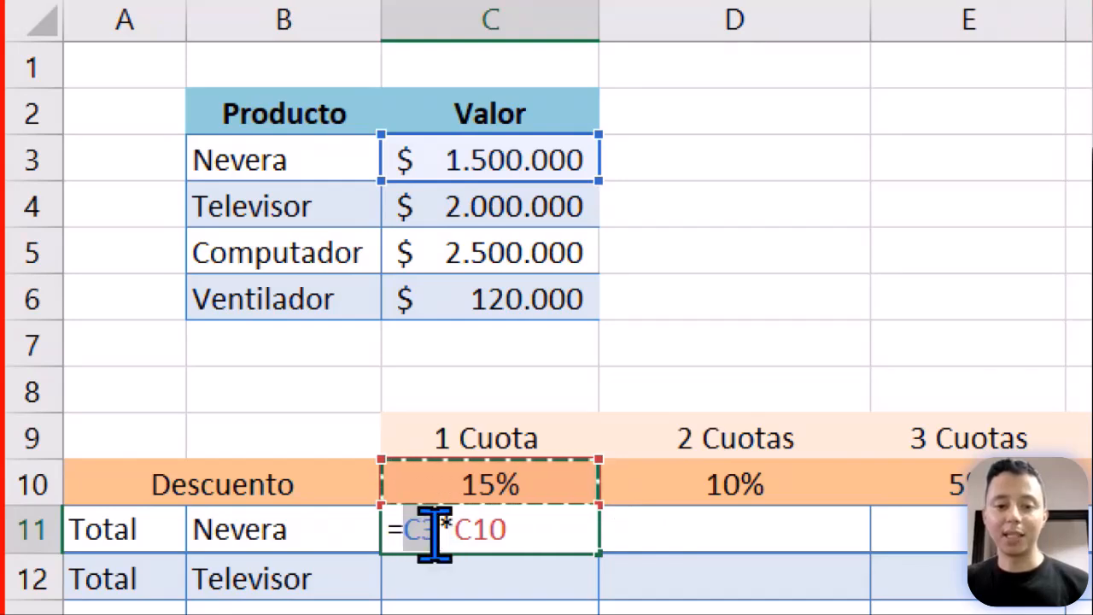
pyautogui.click(419, 529)
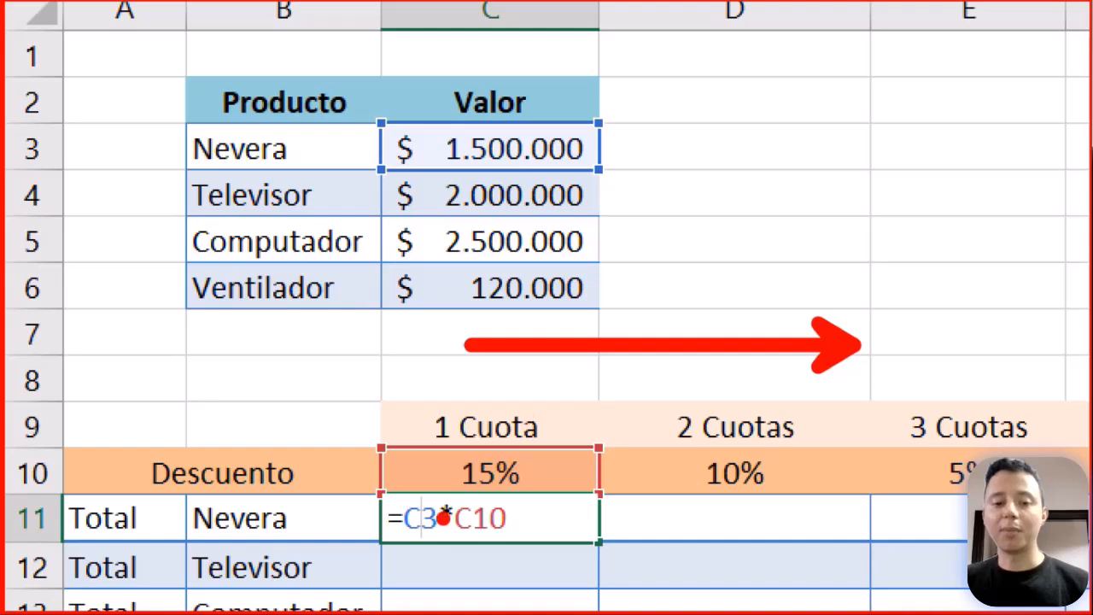
pyautogui.scroll(-1, 441, 536)
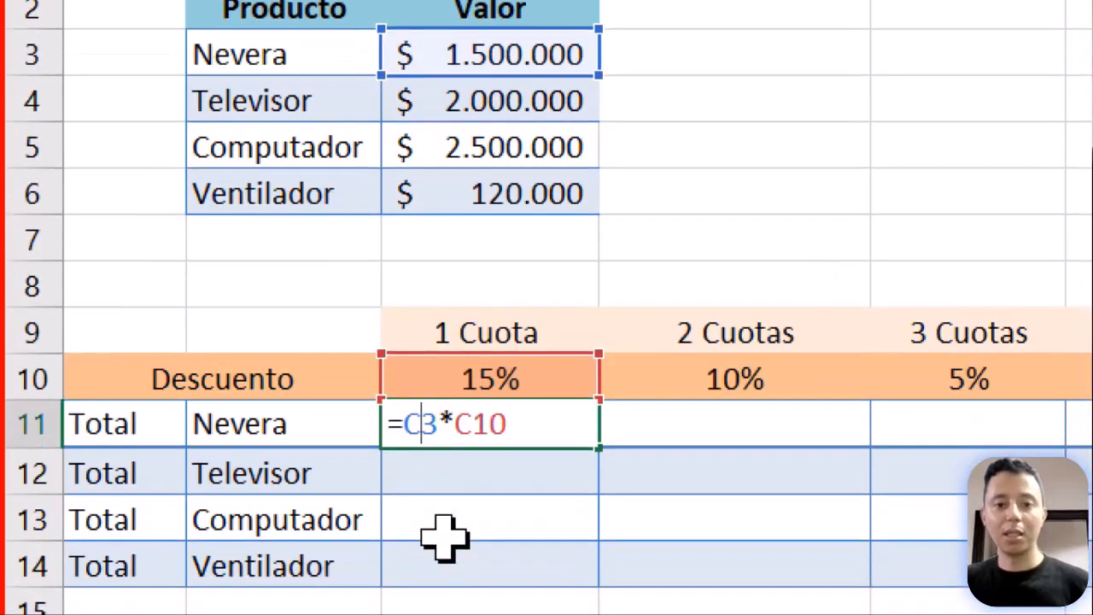
pyautogui.scroll(-1, 500, 386)
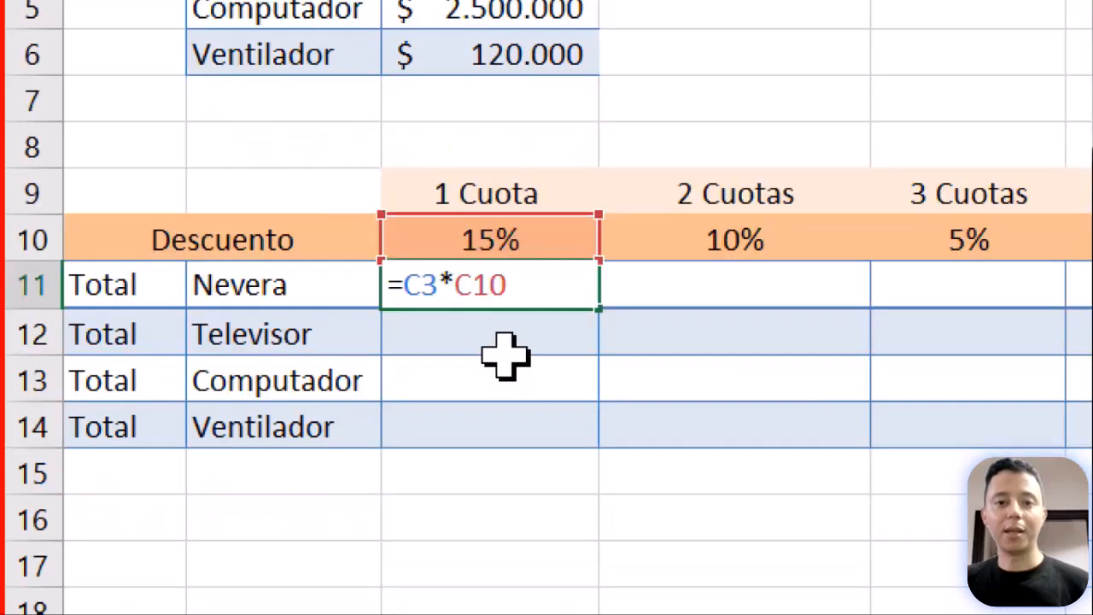
pyautogui.scroll(1, 787, 407)
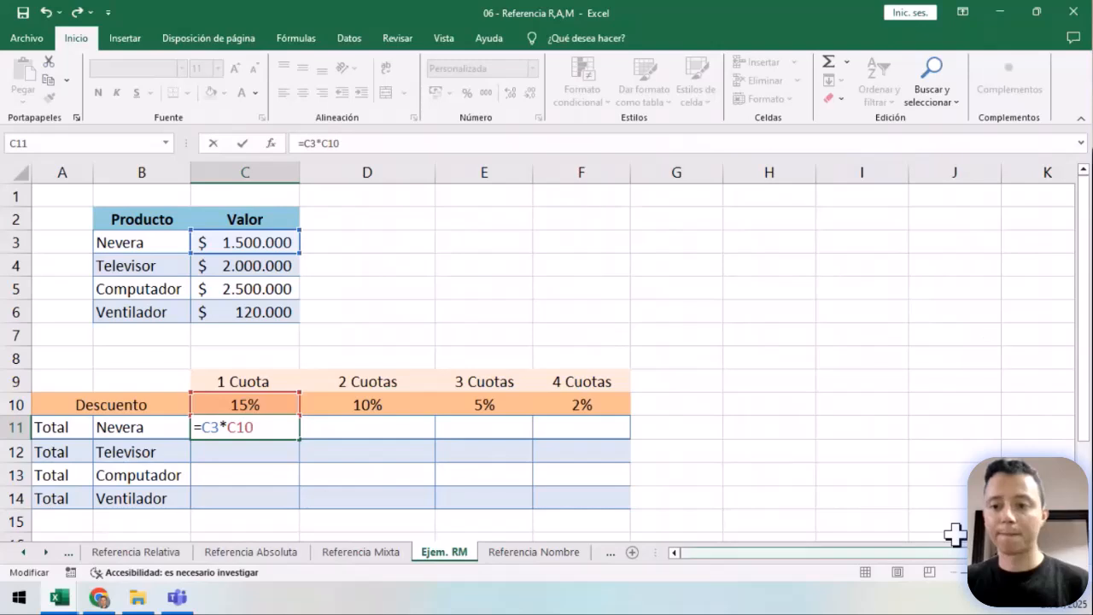
pyautogui.scroll(-1, 210, 404)
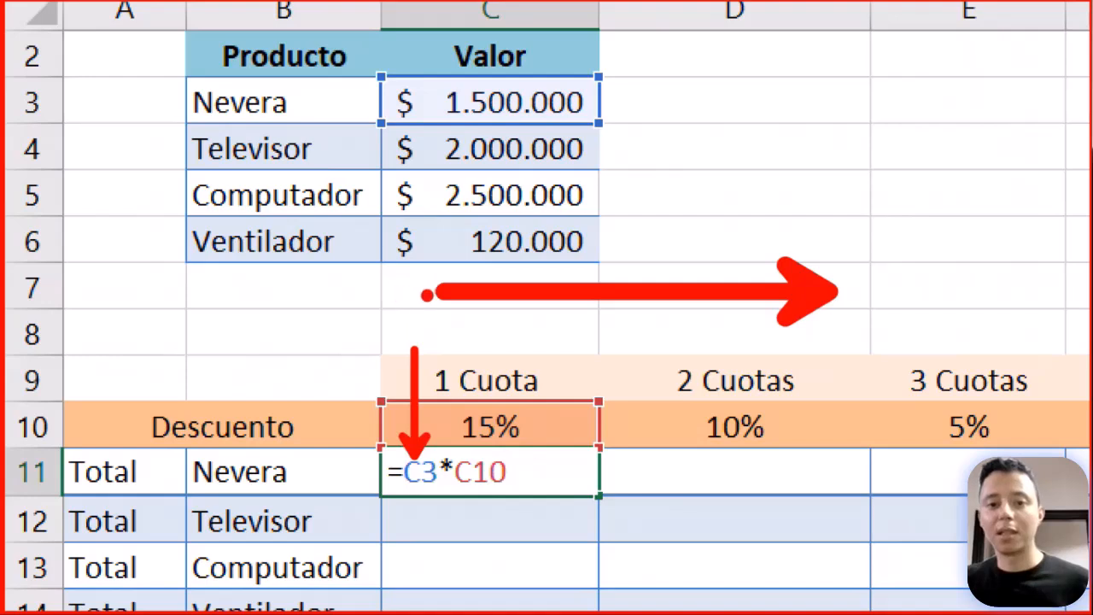
# Annotate the screen with a red rectangle over cell D3 and the note "NO" above the formula's C3 reference.
pyautogui.moveTo(621, 75)
pyautogui.mouseDown()
pyautogui.moveTo(790, 134)
pyautogui.moveTo(809, 118)
pyautogui.mouseUp()
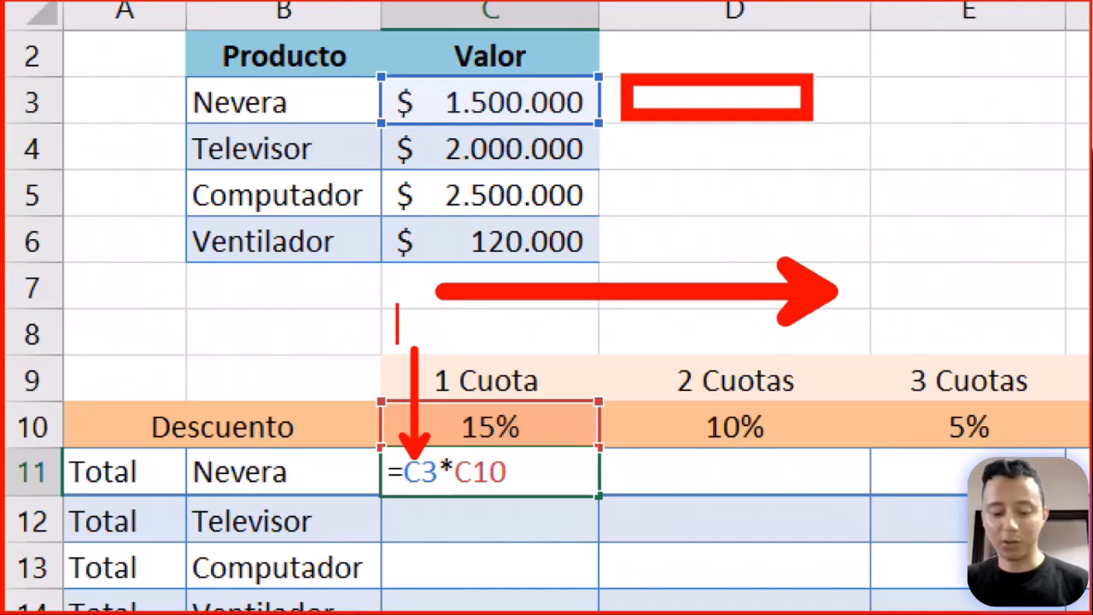
pyautogui.write('NO')
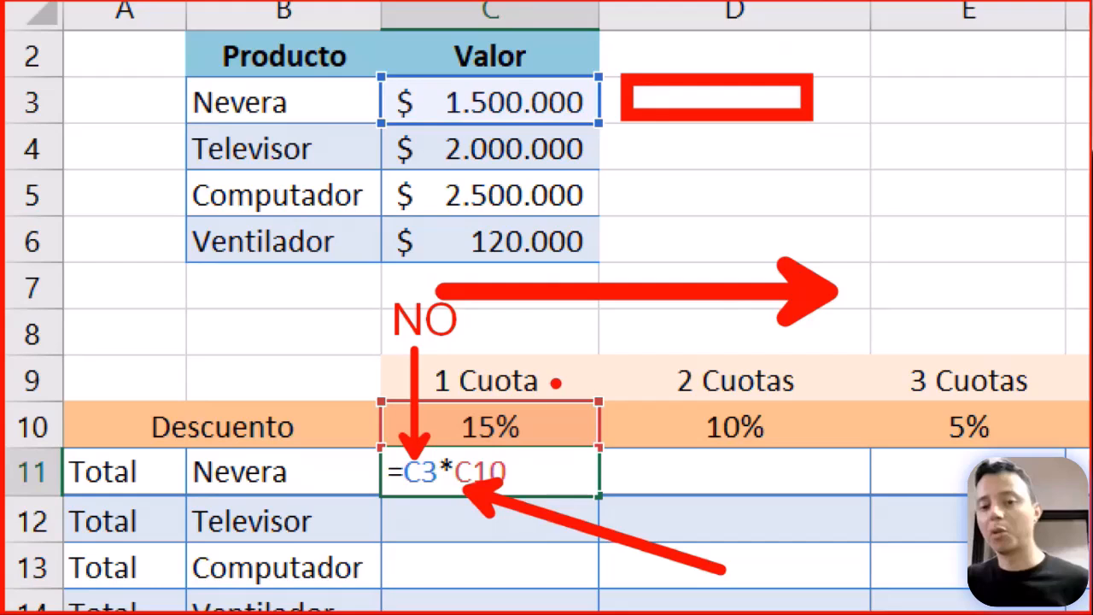
# Annotate the screen with a curved arrow from 1 Cuota to 2 Cuotas and the note "SI" for the formula's C10 reference.
pyautogui.moveTo(556, 384)
pyautogui.mouseDown()
pyautogui.moveTo(601, 338)
pyautogui.moveTo(680, 343)
pyautogui.moveTo(689, 367)
pyautogui.moveTo(689, 335)
pyautogui.mouseUp()
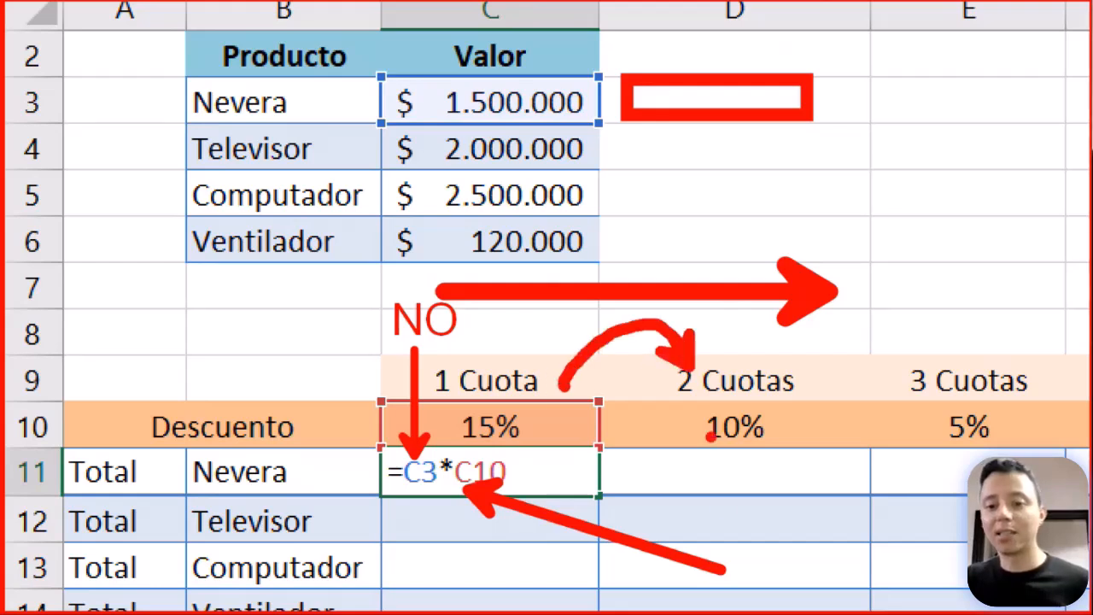
pyautogui.press('t')
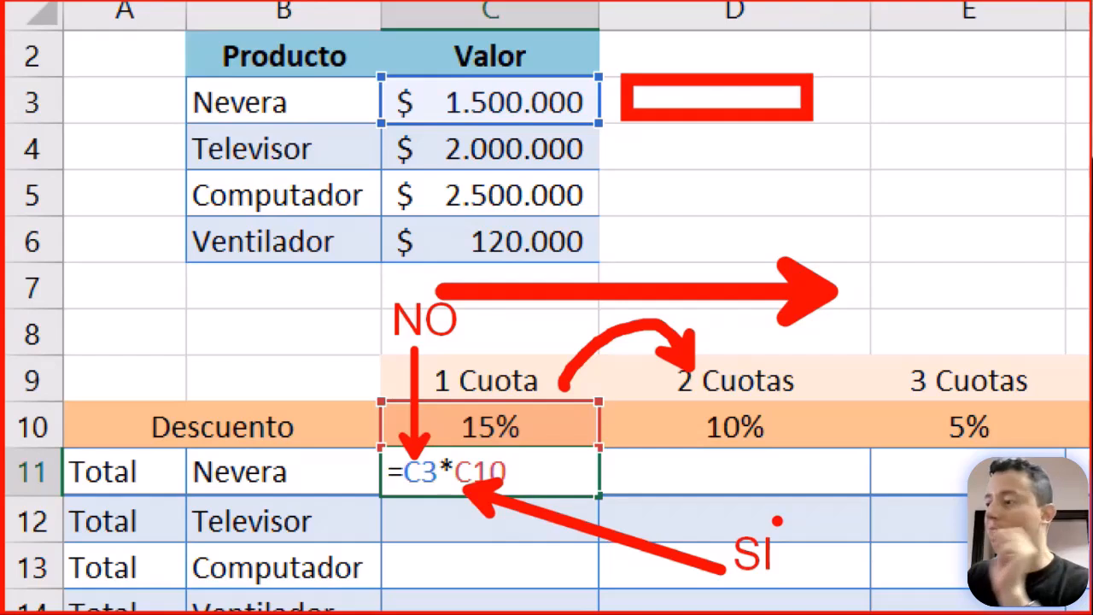
pyautogui.press('Escape')
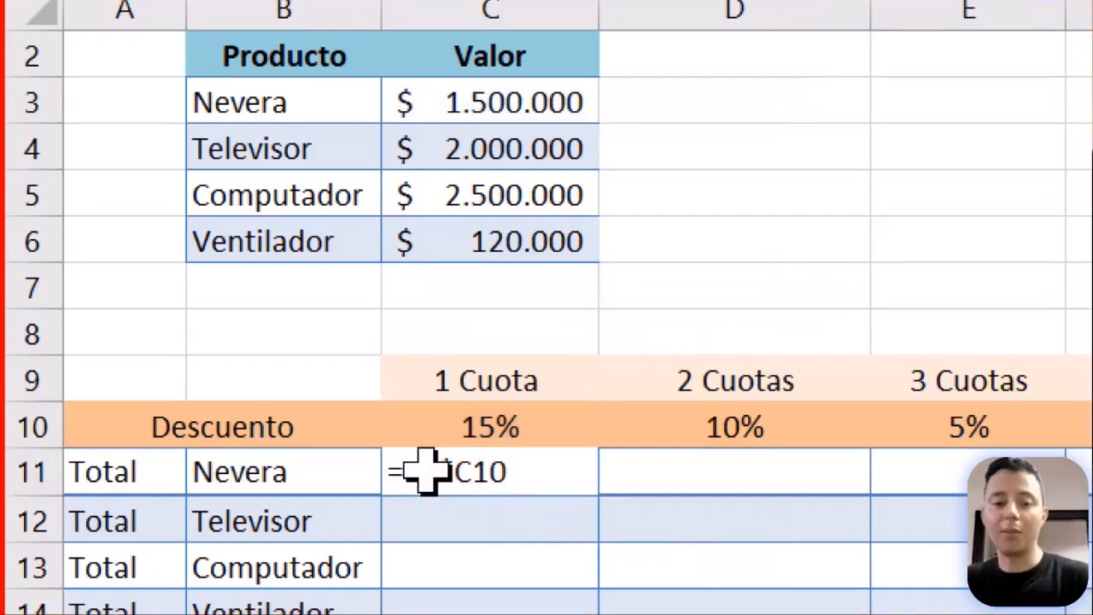
# Lock the column of the Nevera value reference in C11 as $C3 and highlight the formula's C10 reference.
pyautogui.doubleClick(406, 471)
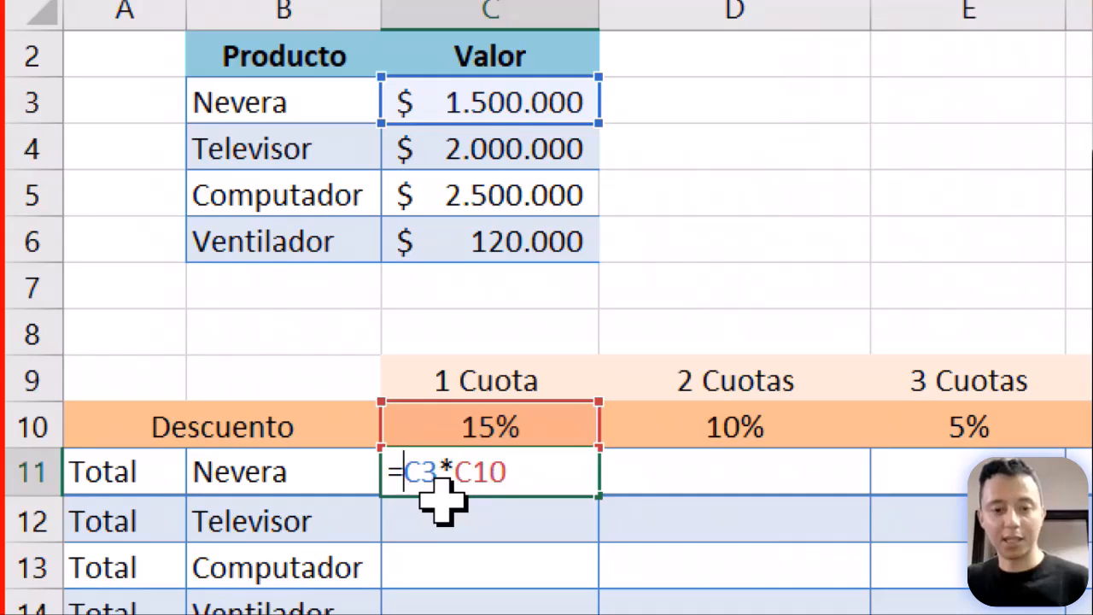
pyautogui.write('$')
pyautogui.moveTo(472, 473); pyautogui.dragTo(531, 473)
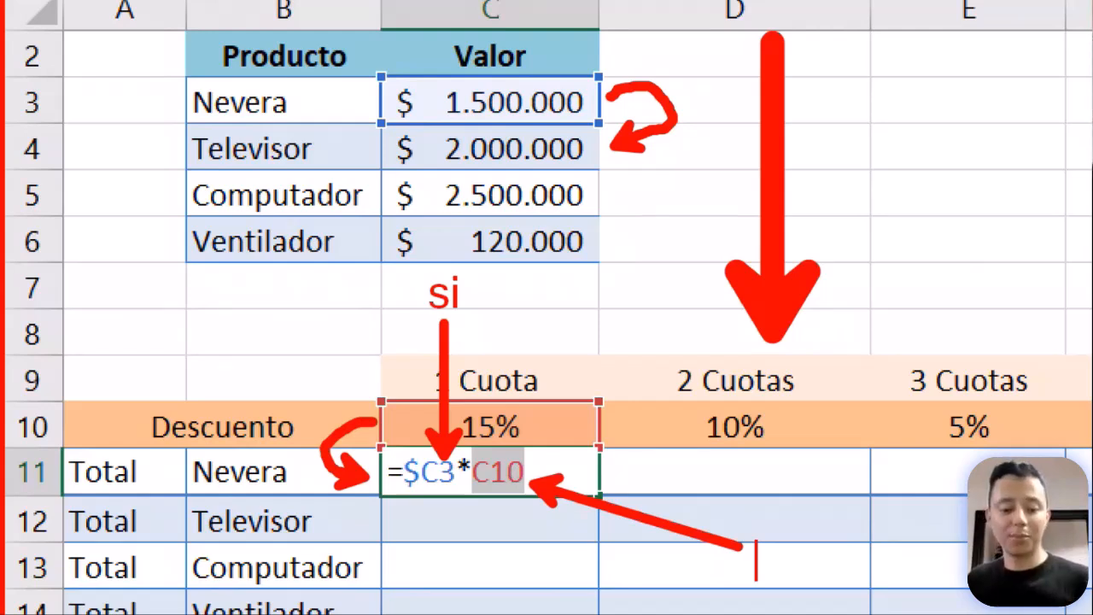
# Annotate the arrow pointing at the C10 reference with the note "NO", and close the annotation.
pyautogui.write('NO')
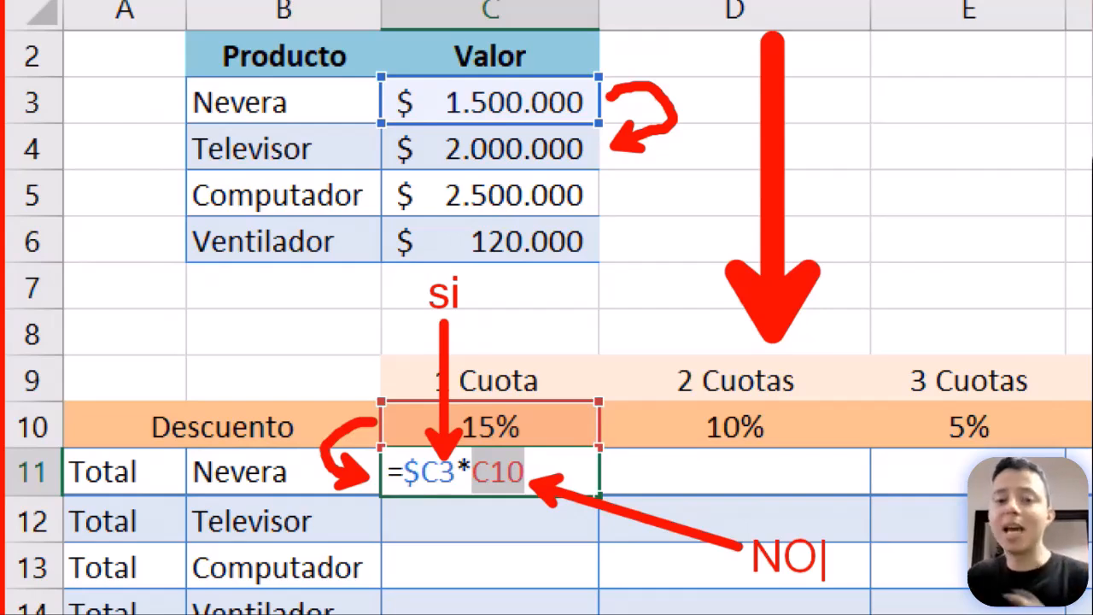
pyautogui.press('Escape')
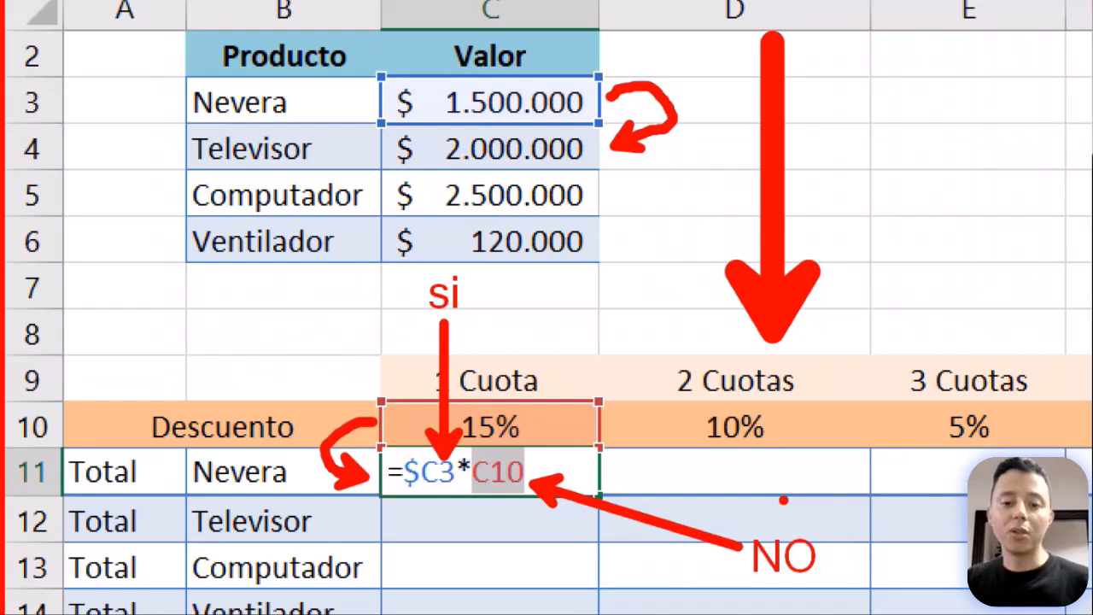
pyautogui.press('Escape')
# Start the formula =C3*C10 again in cell C11, taking the Nevera value and the 1 Cuota discount.
pyautogui.click(505, 522)
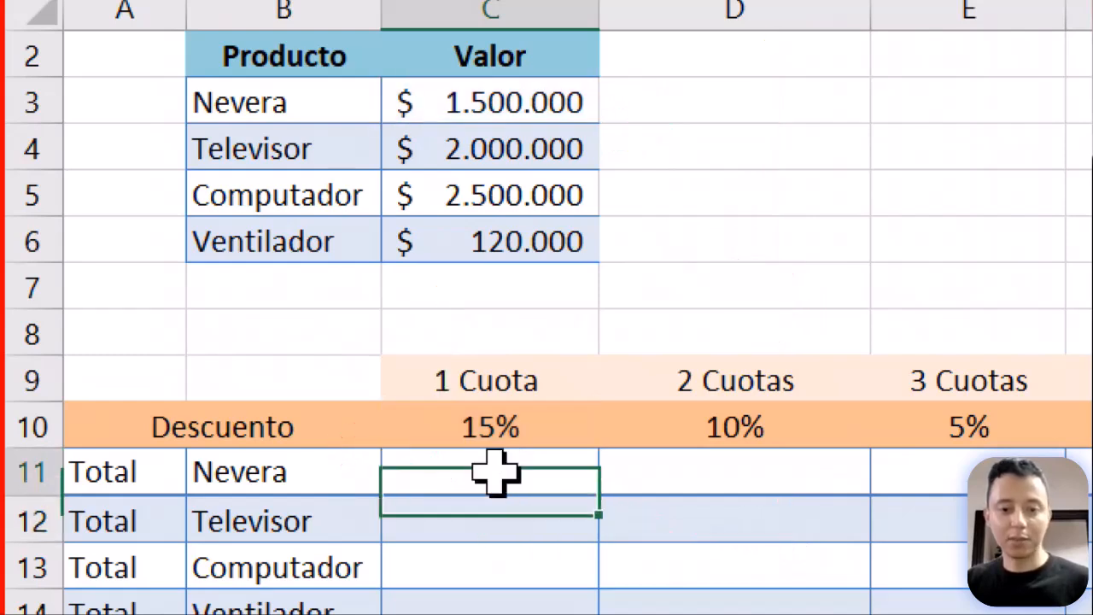
pyautogui.write('=')
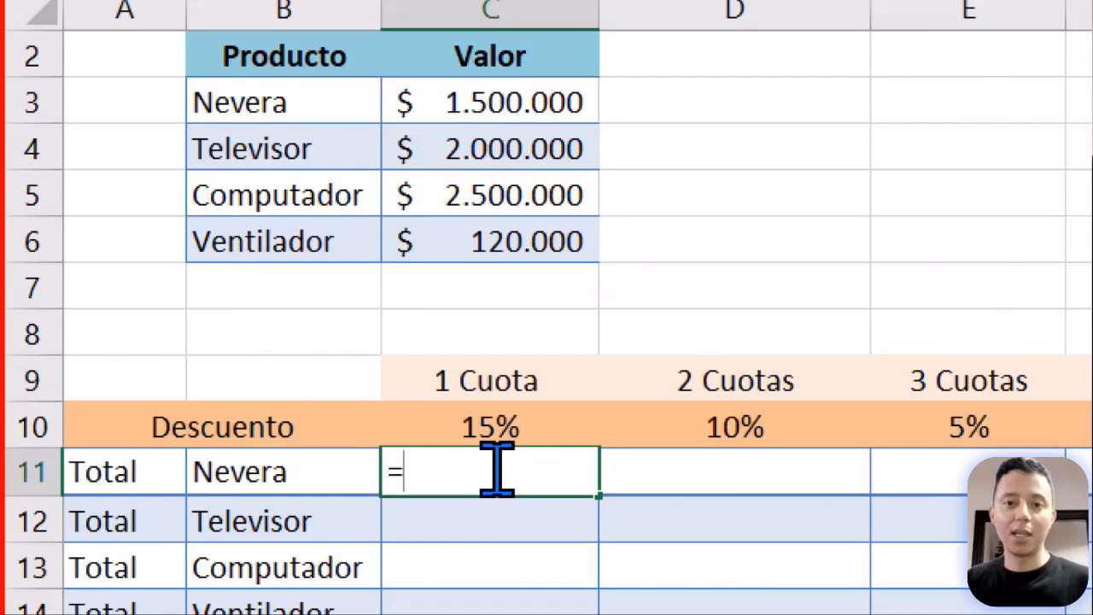
pyautogui.click(462, 106)
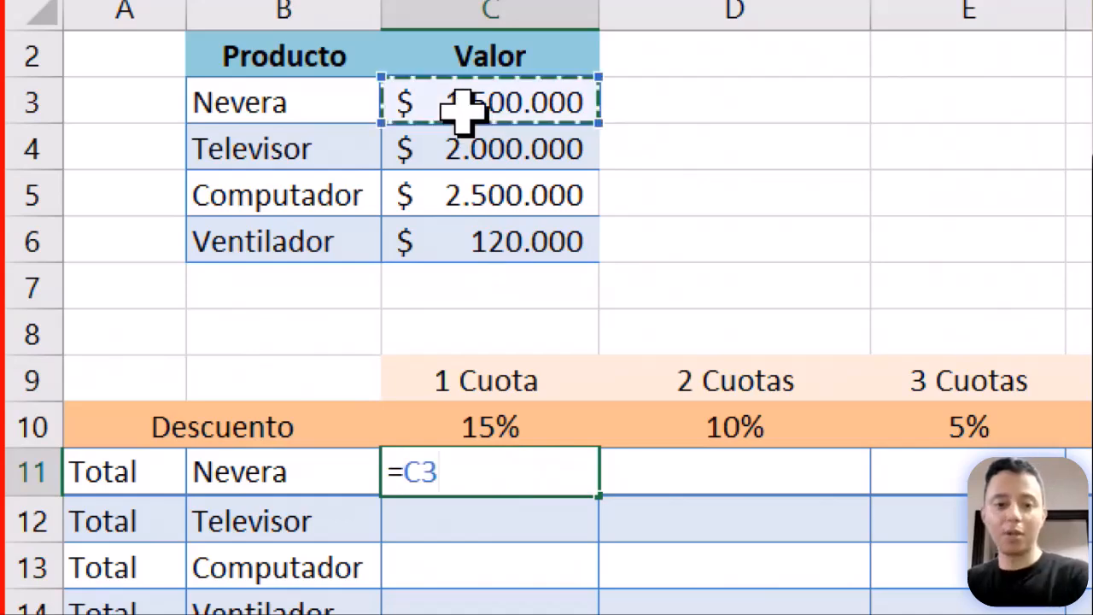
pyautogui.write('*')
pyautogui.click(395, 331)
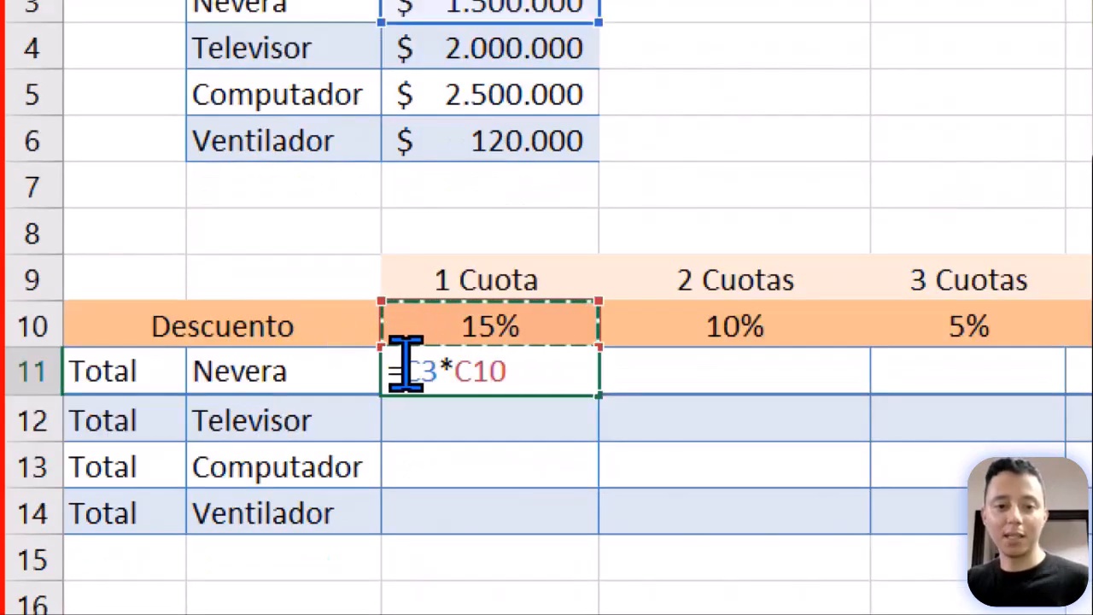
# Make the Nevera value reference in C11's formula column-absolute as $C3.
pyautogui.click(415, 370)
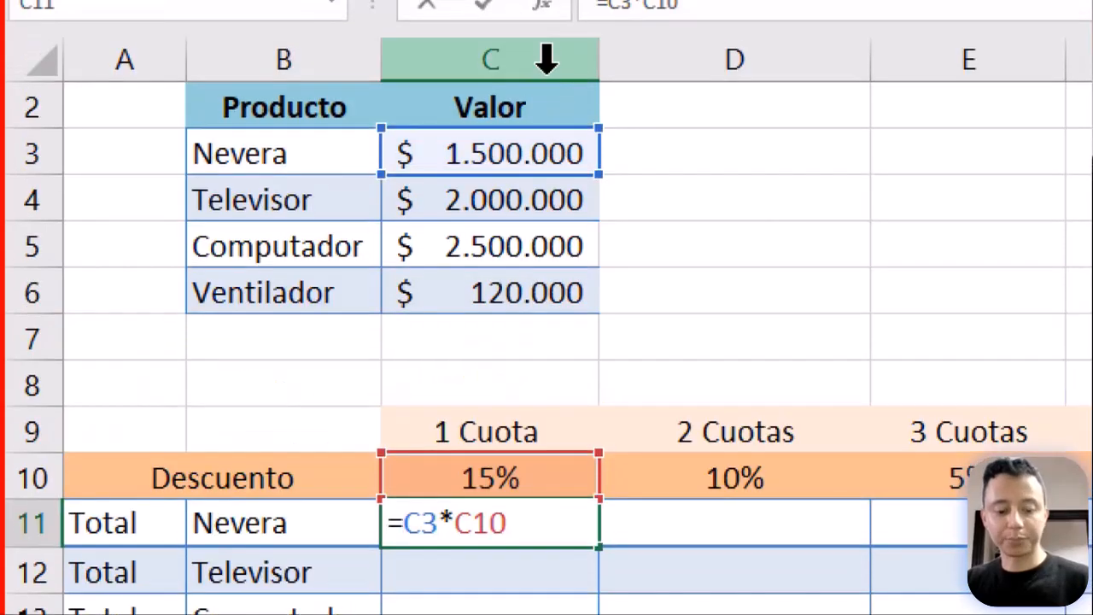
pyautogui.press('F4')
pyautogui.press('F4')
pyautogui.press('F4')
# Make the discount reference row-absolute as C$10 and enter the formula =$C3*C$10 in C11.
pyautogui.click(500, 526)
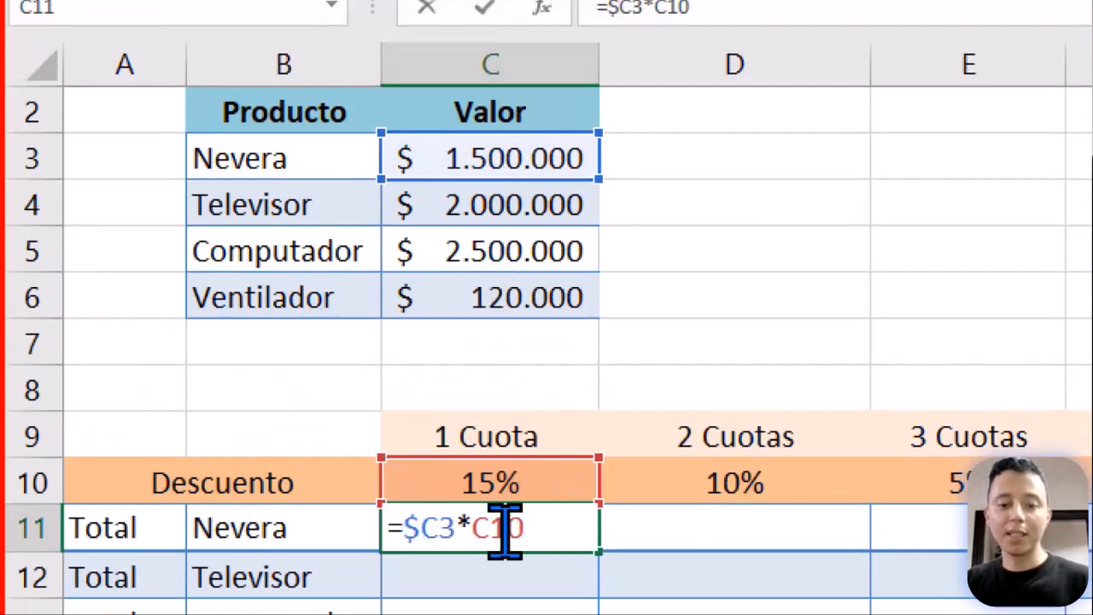
pyautogui.press('F4')
pyautogui.press('F4')
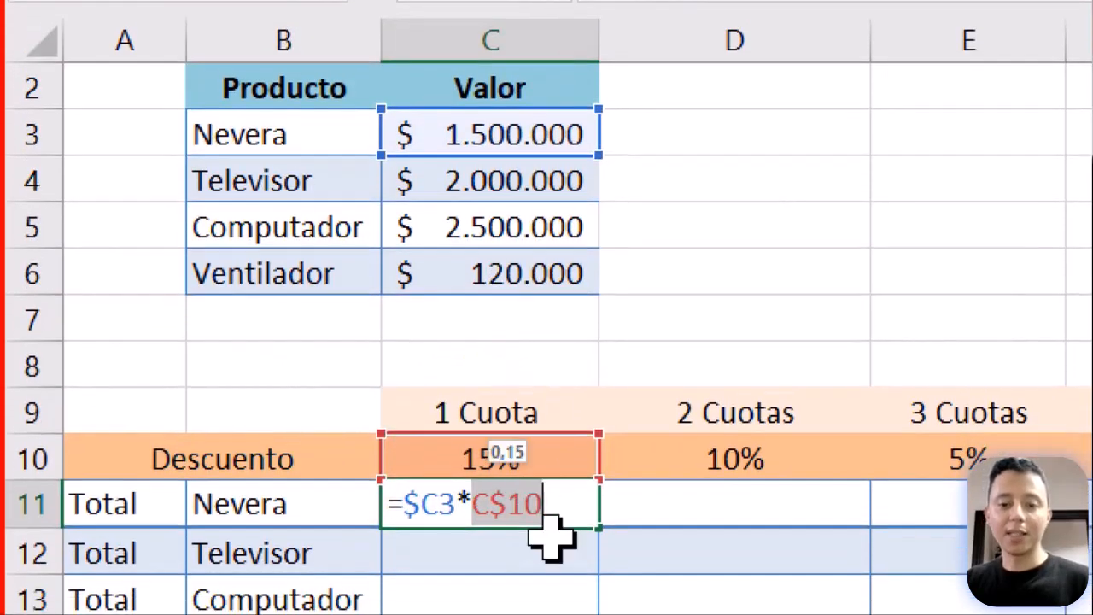
pyautogui.click(633, 498)
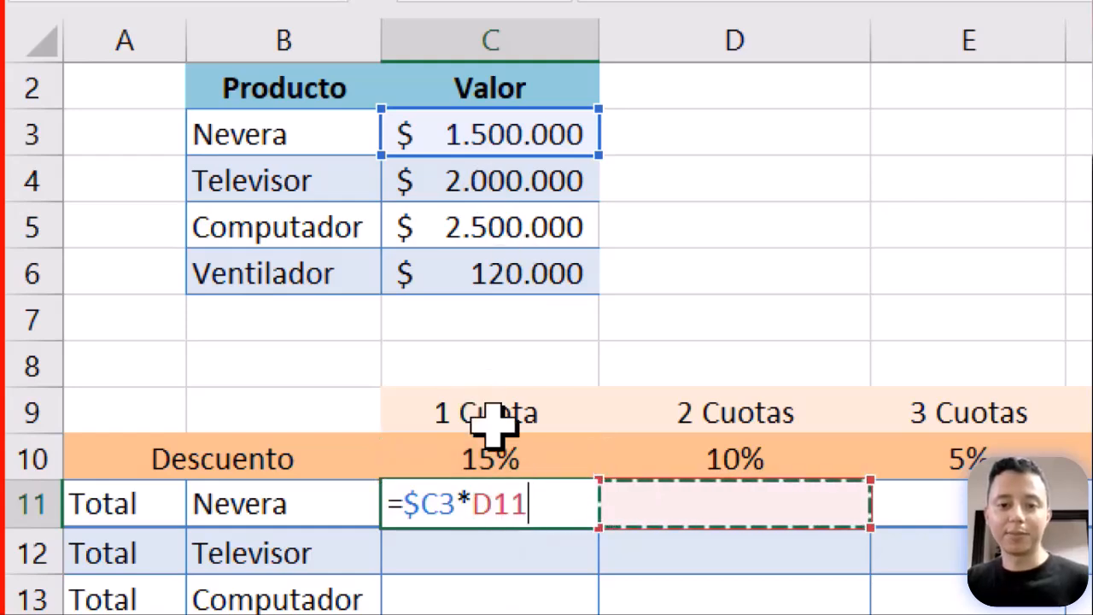
pyautogui.click(501, 459)
pyautogui.press('F4')
pyautogui.press('F4')
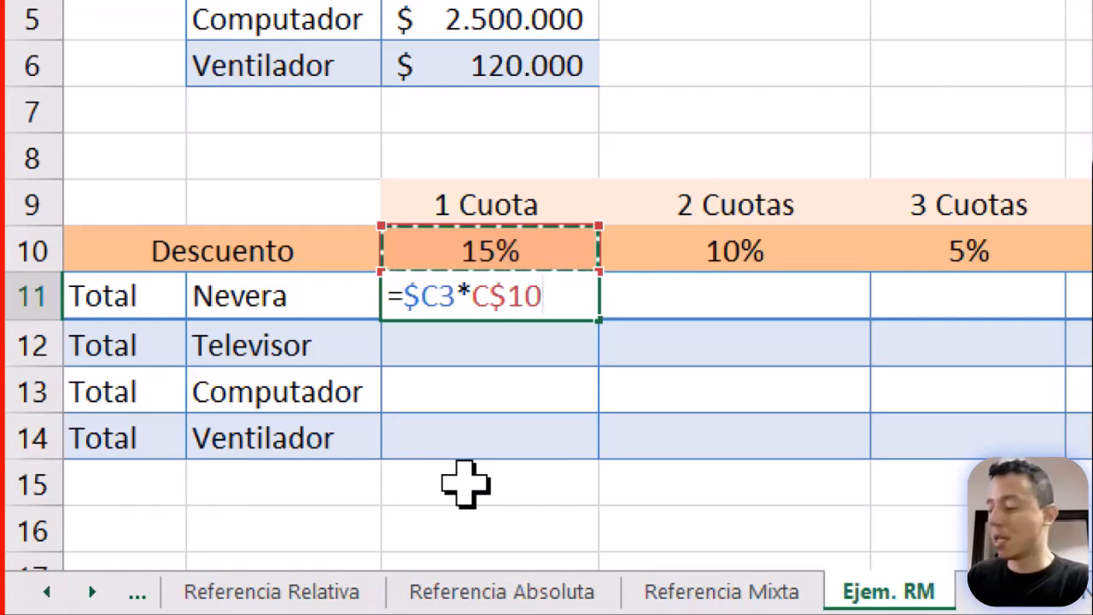
pyautogui.press('Return')
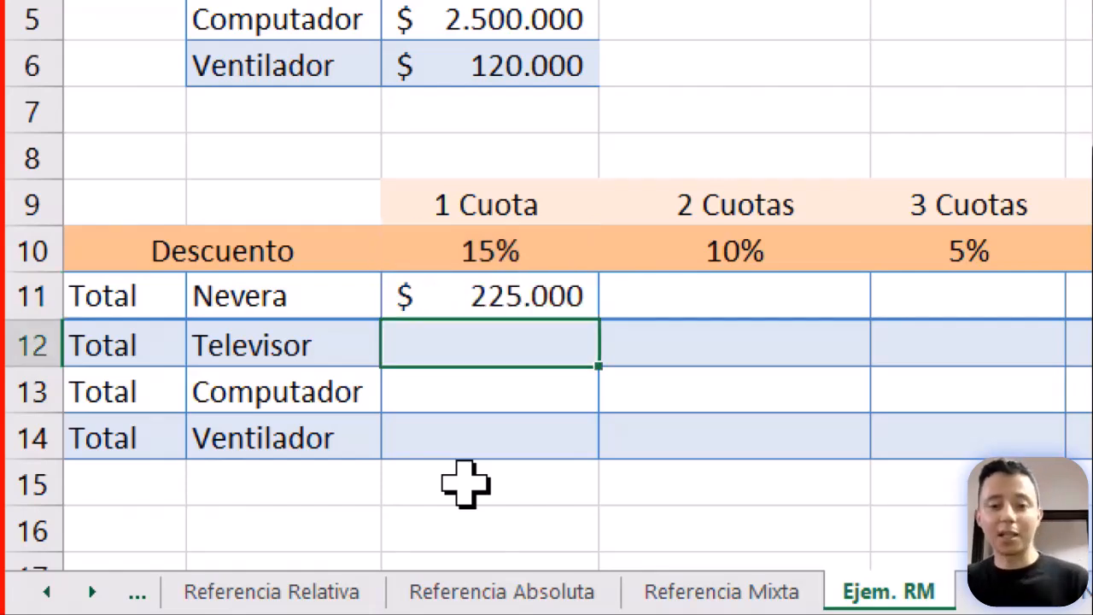
# Review the mixed references in the Nevera discount formula in C11.
pyautogui.doubleClick(500, 304)
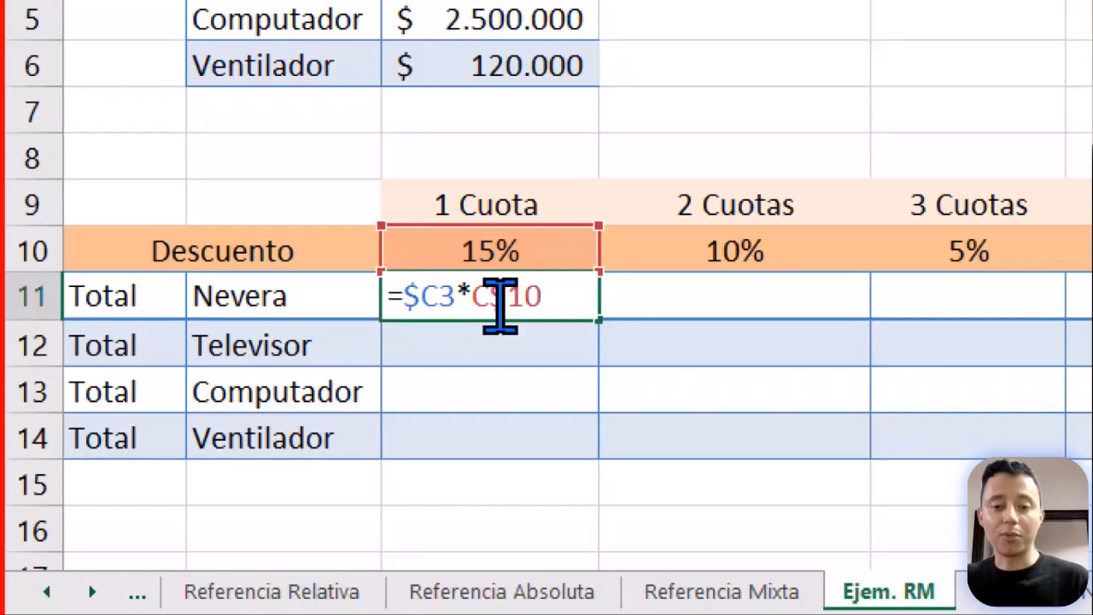
pyautogui.click(293, 450)
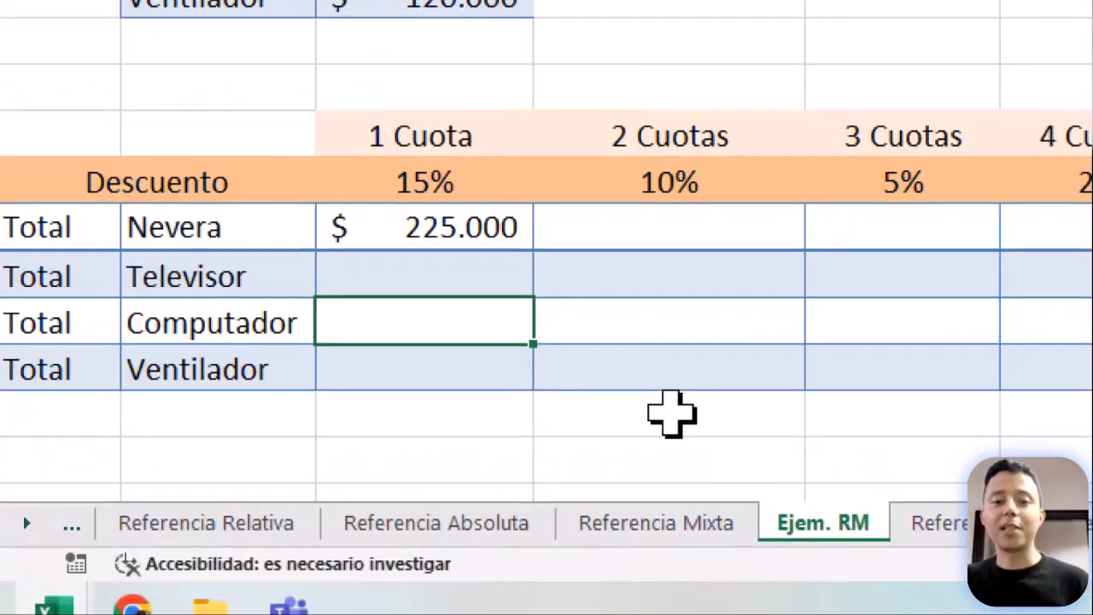
pyautogui.moveTo(290, 373); pyautogui.dragTo(355, 419)
# View the Teclado.jpg keyboard image in the browser and fill the totals range C11:F14 with the formula =$C3*C$10.
pyautogui.moveTo(350, 273); pyautogui.dragTo(871, 384)
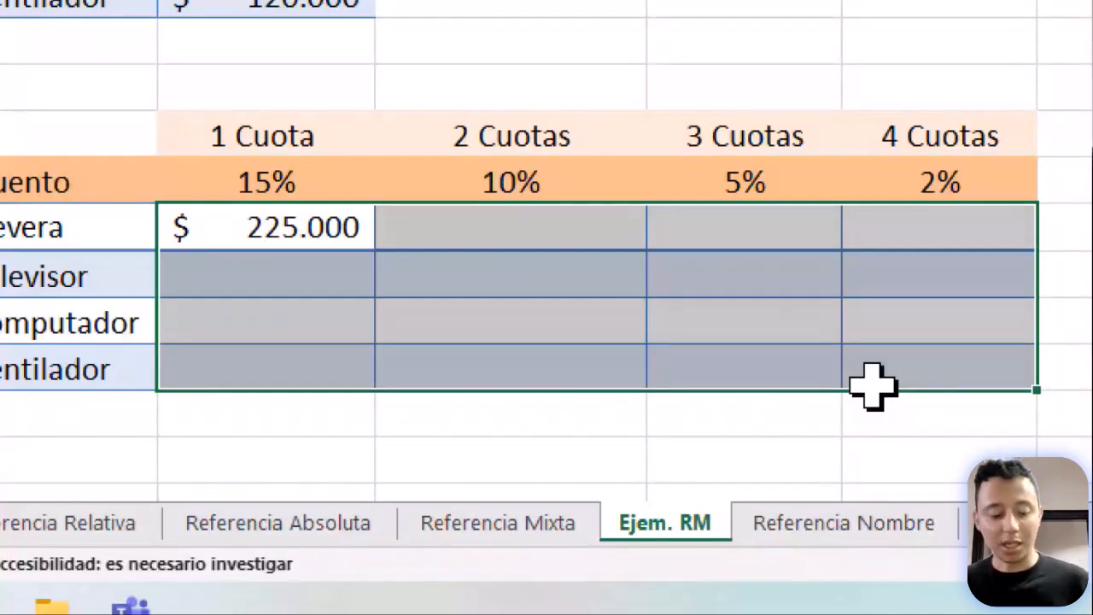
pyautogui.click(888, 413)
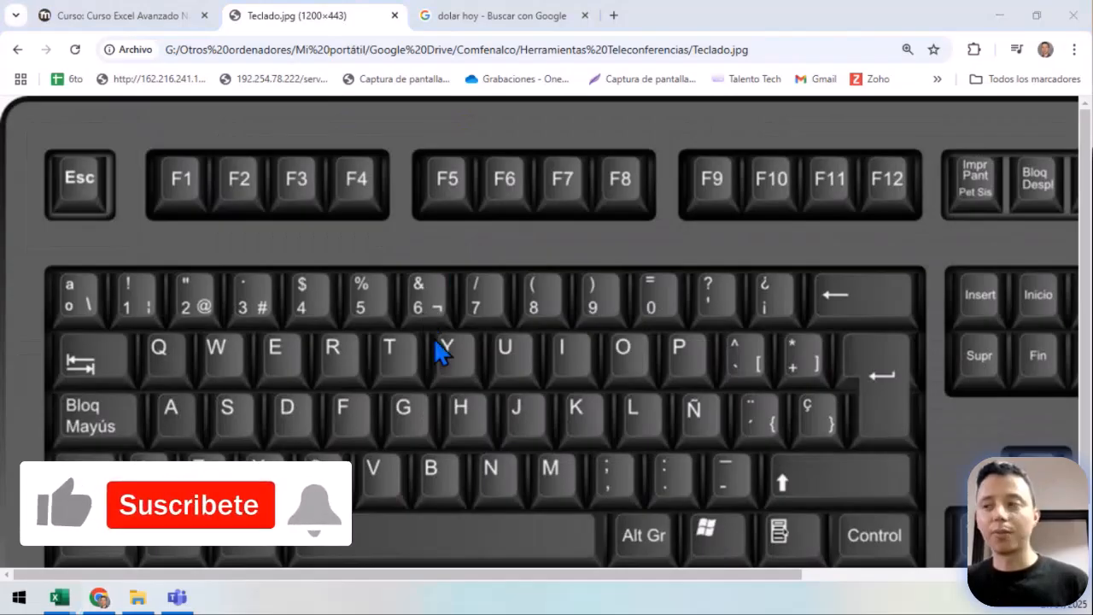
pyautogui.hotkey('alt', 'Tab')
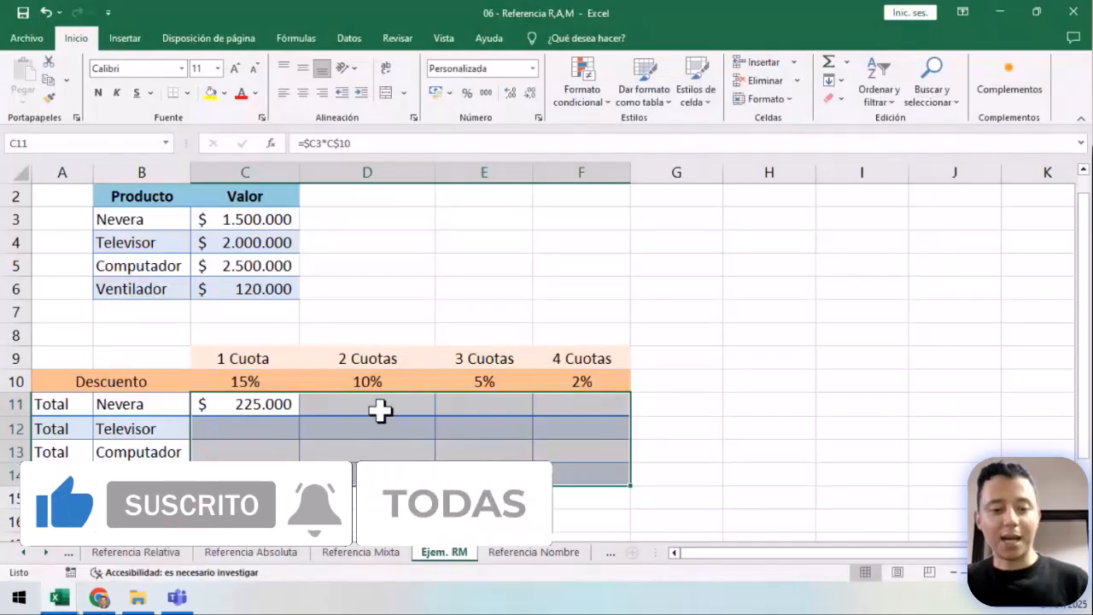
pyautogui.press('F2')
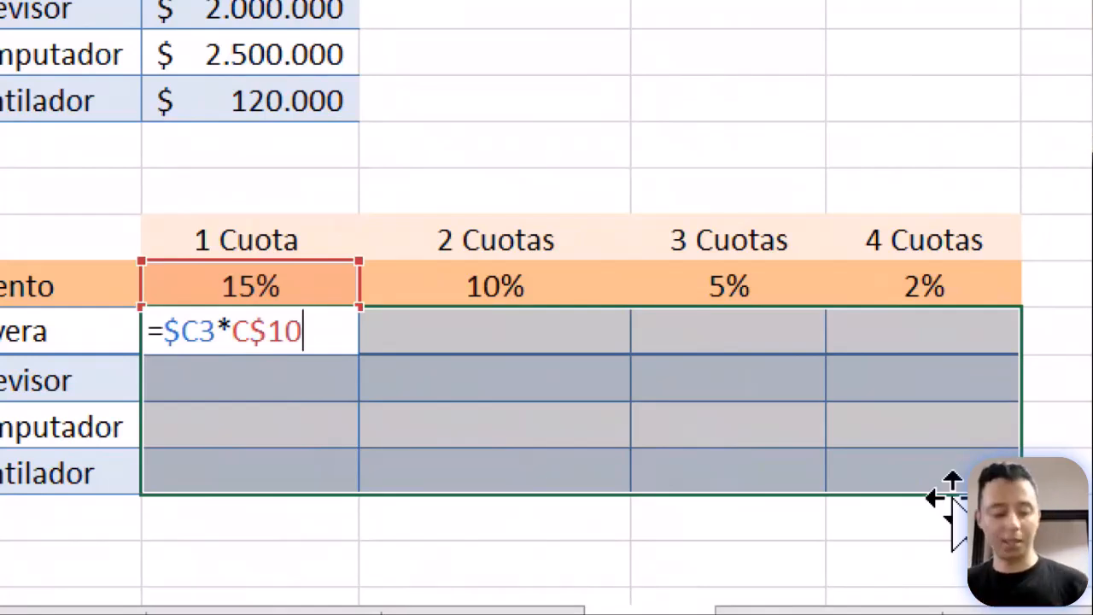
pyautogui.hotkey('ctrl', 'Return')
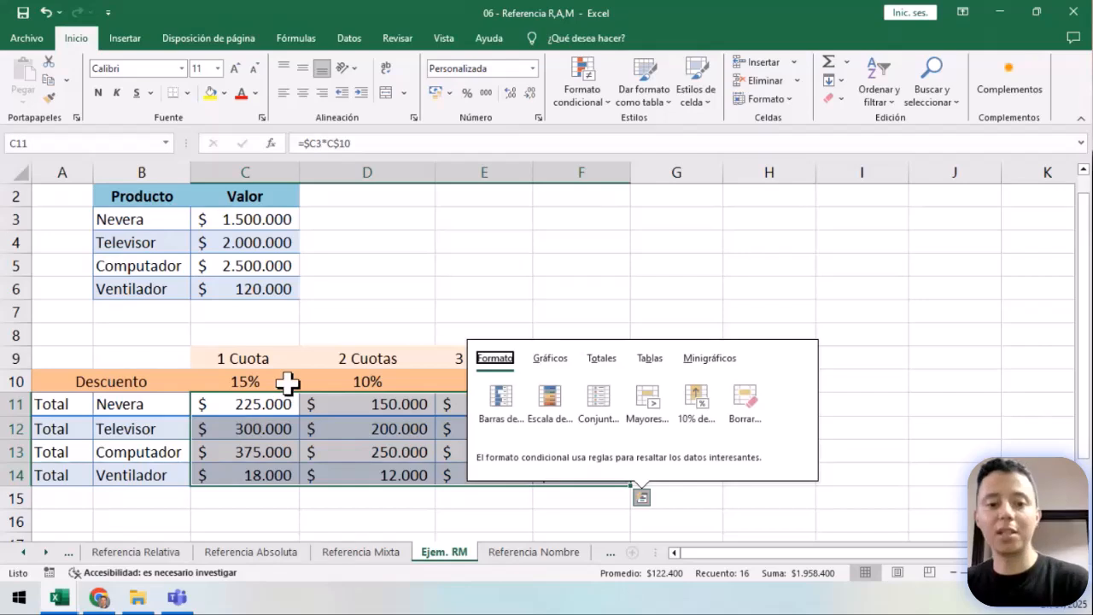
pyautogui.click(647, 145)
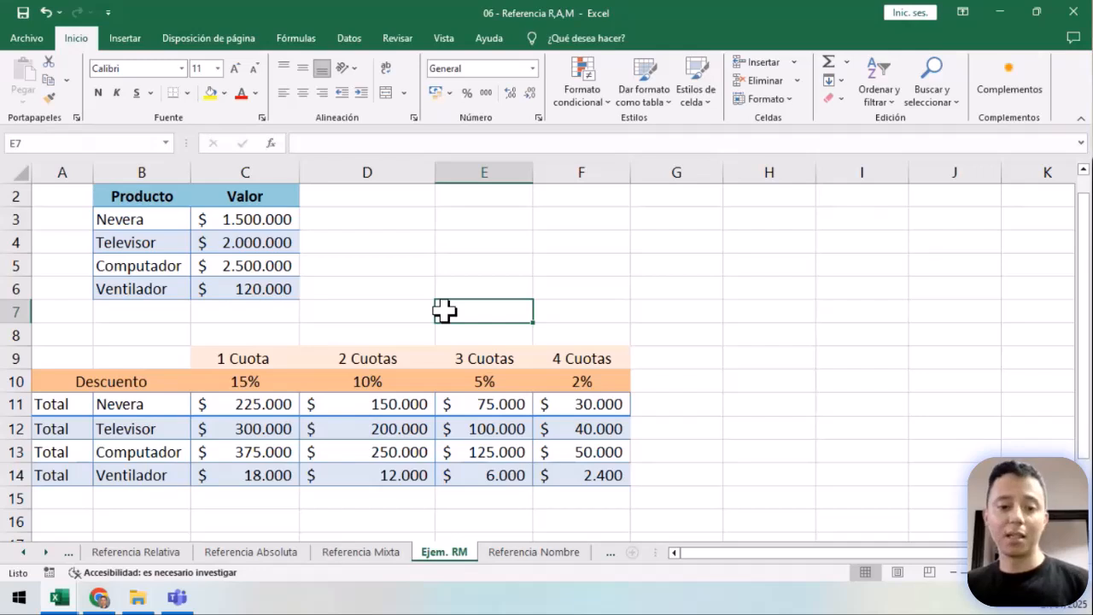
# Open the Referencia Absoluta sheet at the "Aplicar la Tasa de Cambio" exercise in row 53 and select cell F57.
pyautogui.click(279, 555)
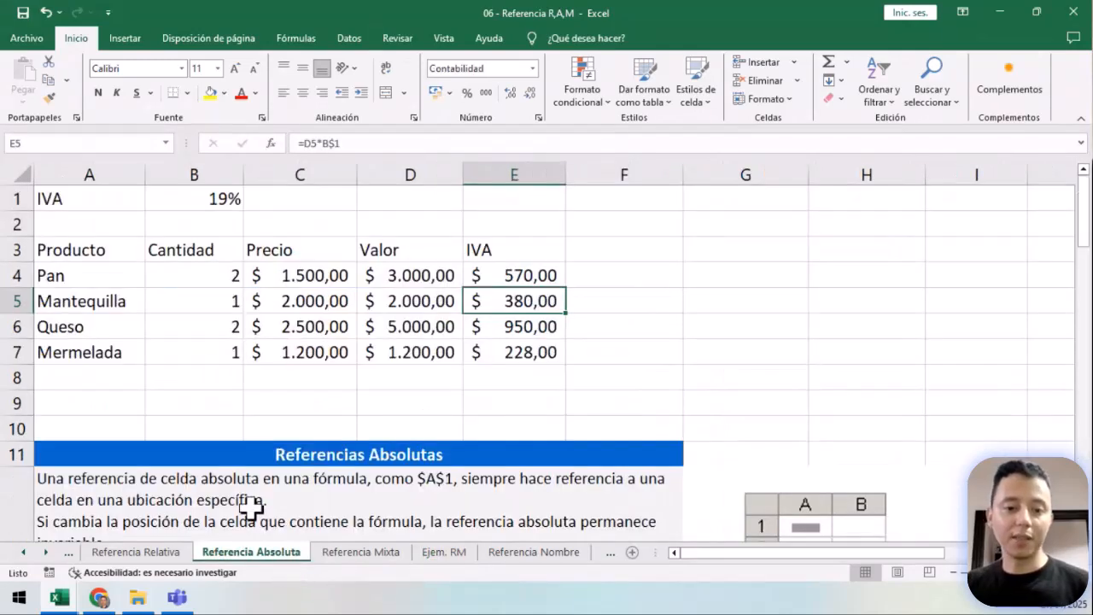
pyautogui.scroll(-14, 353, 408)
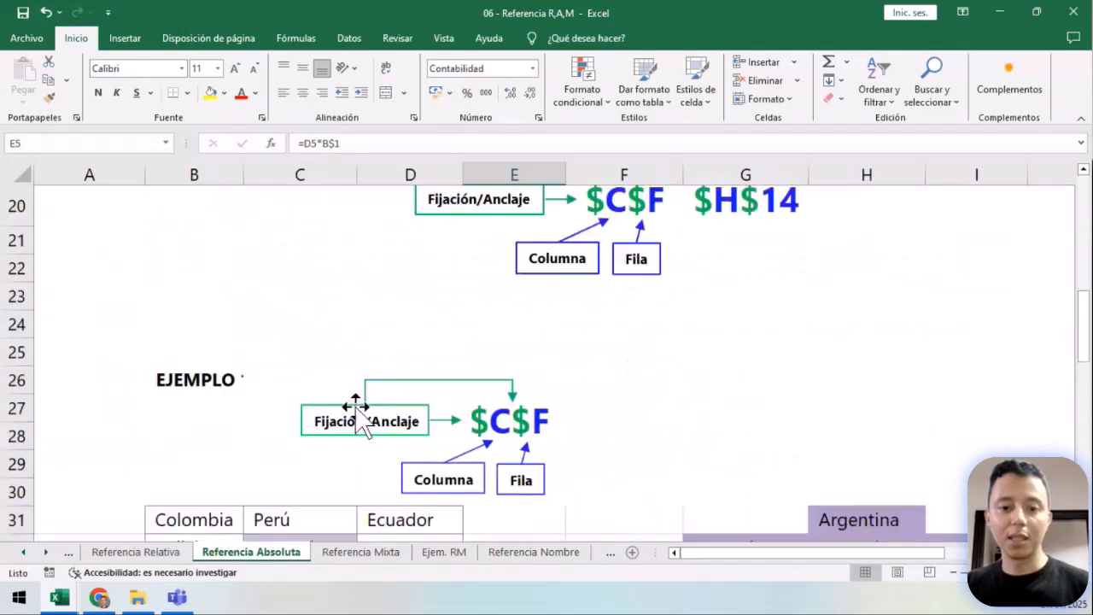
pyautogui.scroll(-2, 356, 409)
pyautogui.scroll(-2, 356, 410)
pyautogui.scroll(2, 356, 410)
pyautogui.scroll(-1, 432, 336)
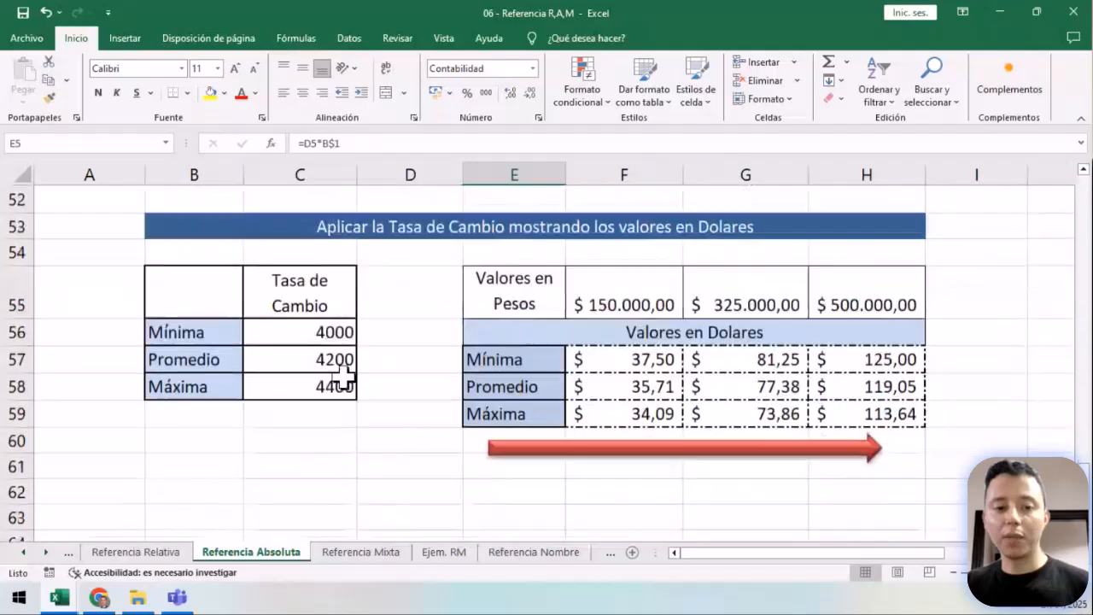
pyautogui.click(591, 364)
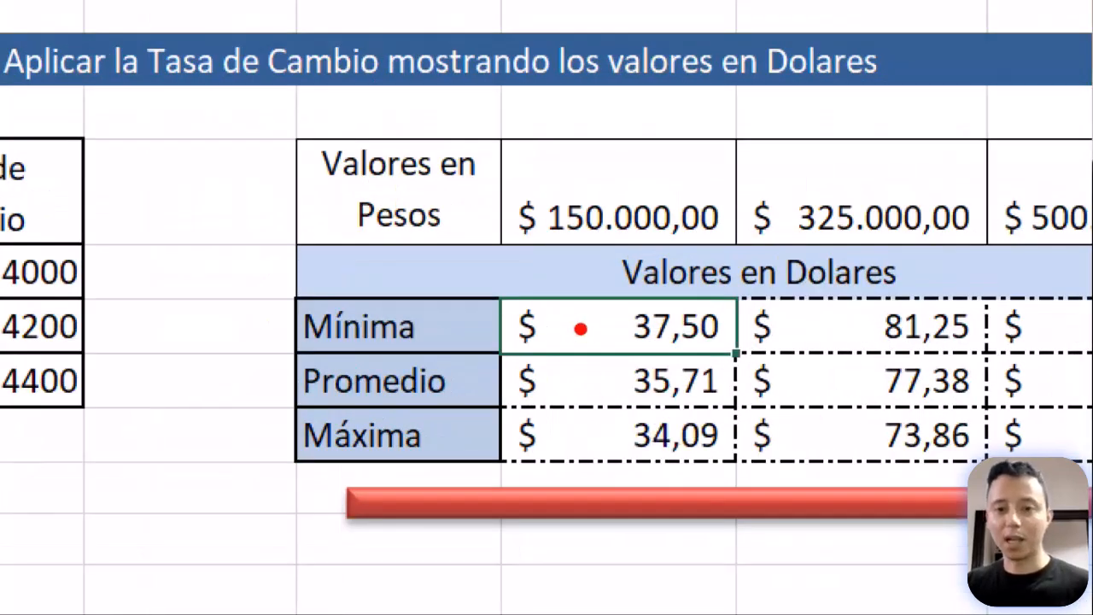
# Annotate the dollar values in F57:F59 with red strokes and draw a horizontal arrow beneath the table, and close the annotation.
pyautogui.moveTo(572, 326); pyautogui.dragTo(635, 337)
pyautogui.moveTo(568, 368); pyautogui.dragTo(638, 388)
pyautogui.moveTo(611, 429); pyautogui.dragTo(642, 435)
pyautogui.moveTo(915, 487); pyautogui.dragTo(493, 504)
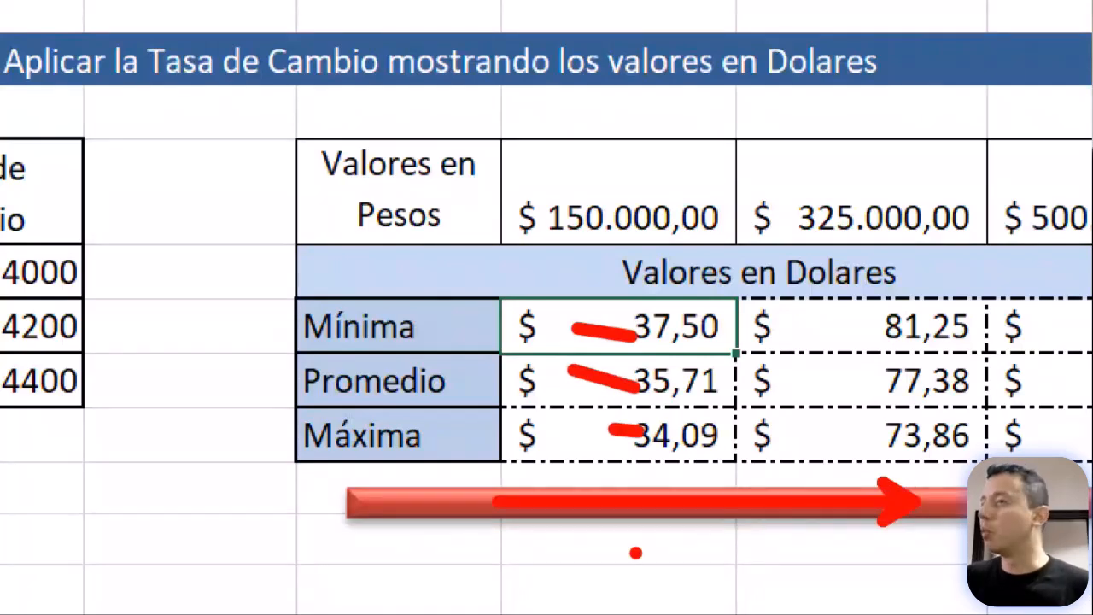
pyautogui.press('Escape')
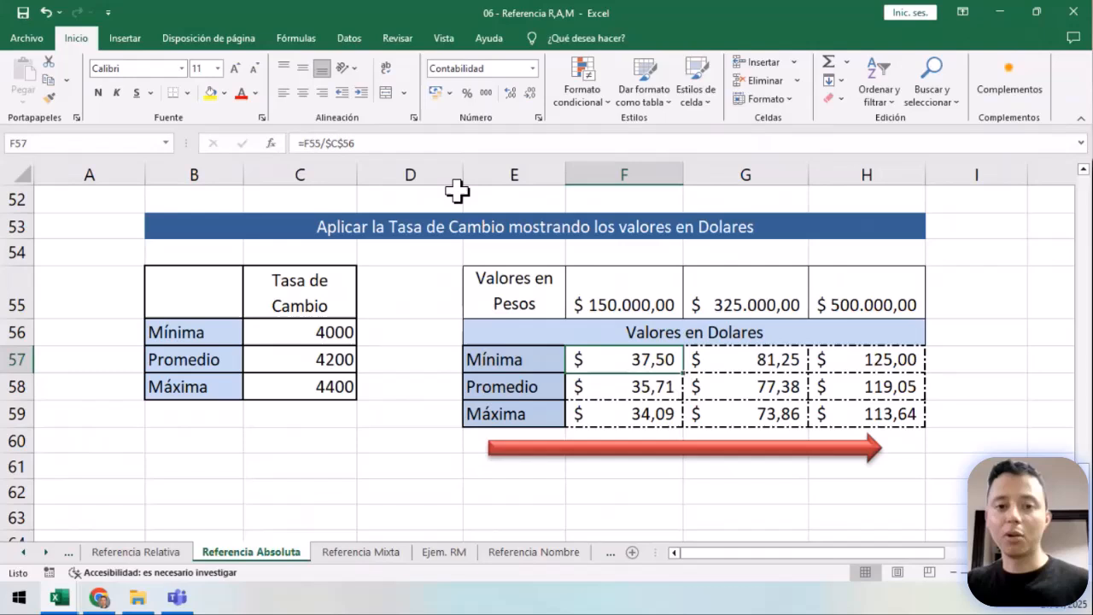
# Narrow columns C and D and delete the red arrow shape beneath the Valores en Dolares table.
pyautogui.moveTo(468, 181); pyautogui.dragTo(331, 176)
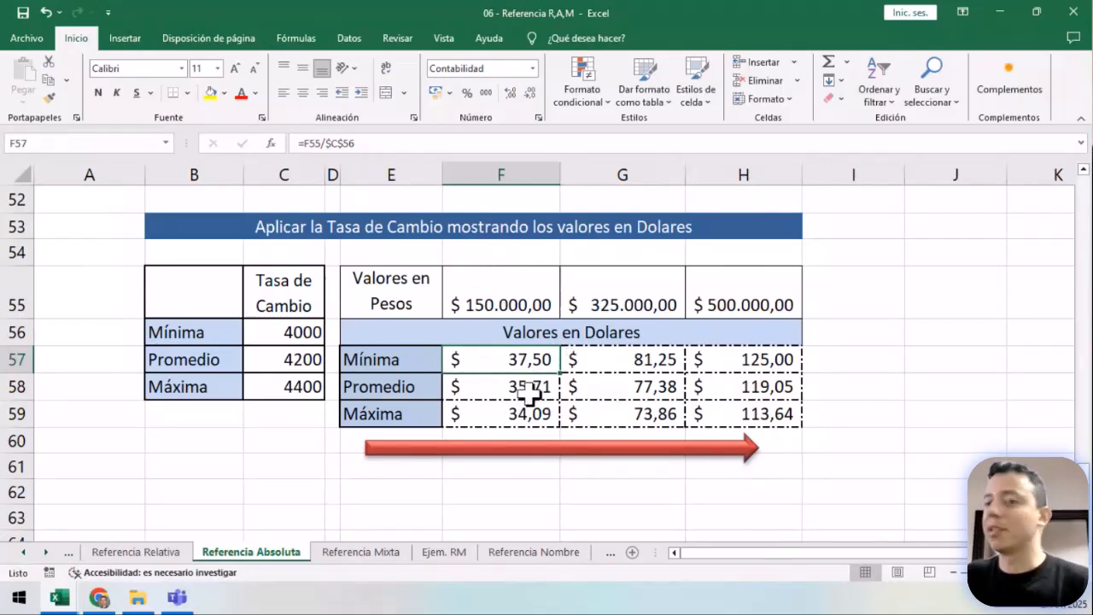
pyautogui.click(555, 446)
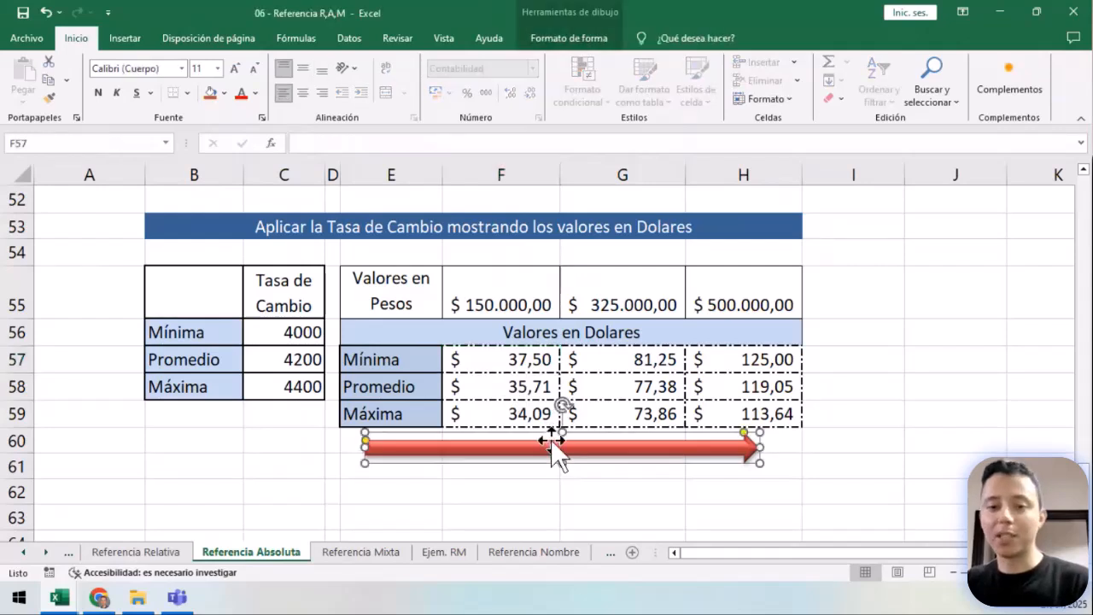
pyautogui.press('Delete')
# Clear the dollar values for Mínima, Promedio and Máxima in F57:H59.
pyautogui.moveTo(541, 370); pyautogui.dragTo(738, 416)
pyautogui.hotkey('ctrl', 'v')
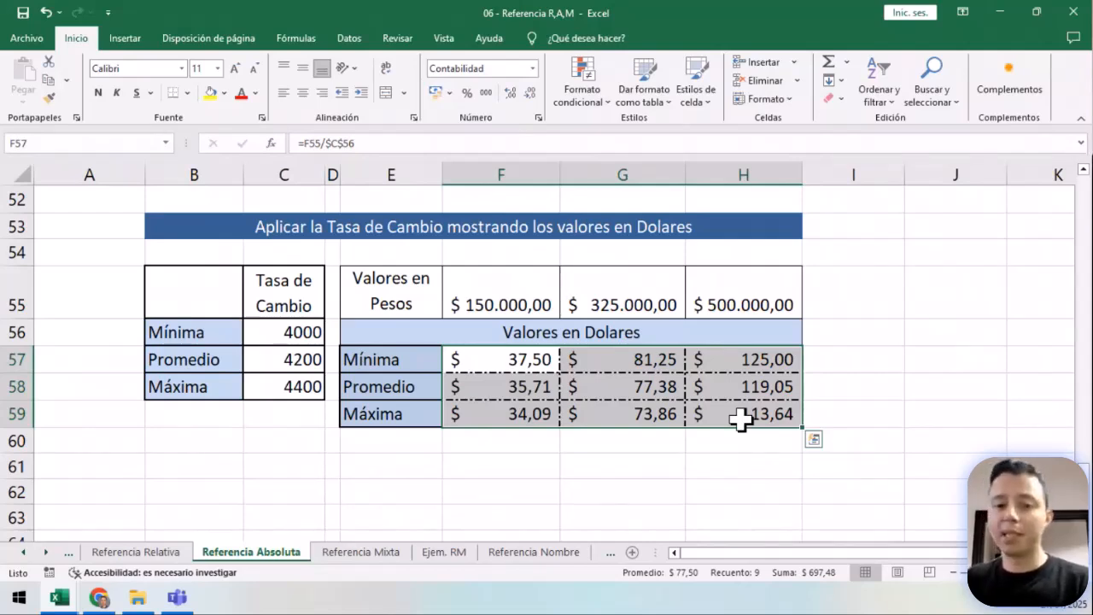
pyautogui.press('Delete')
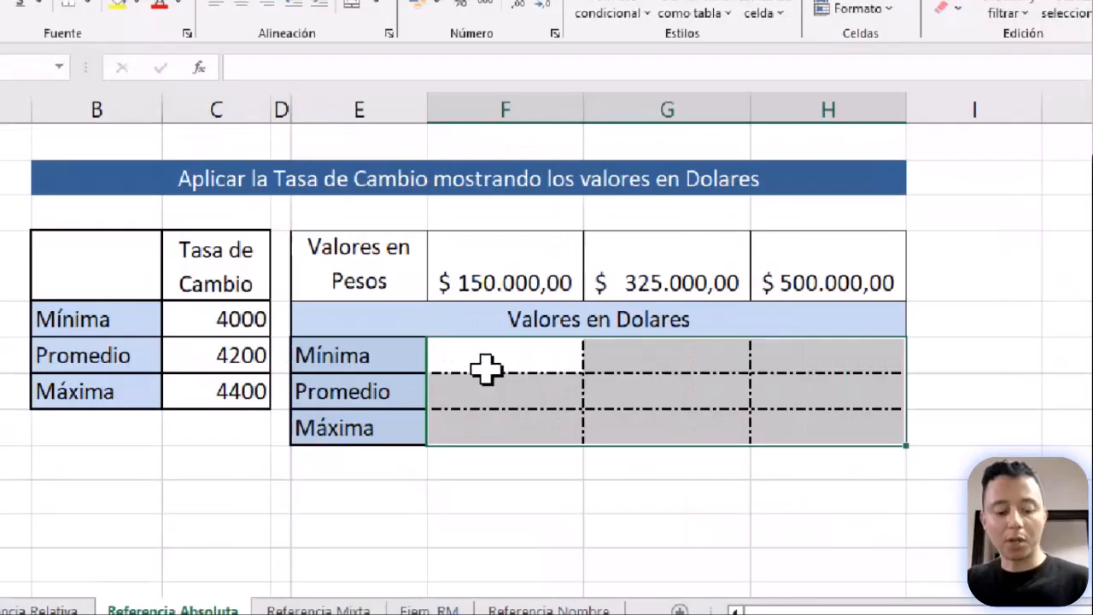
# Select F57:H59 and enter the formula =F55/C56 in F57, dividing the first peso value by the Mínima exchange rate.
pyautogui.click(478, 384)
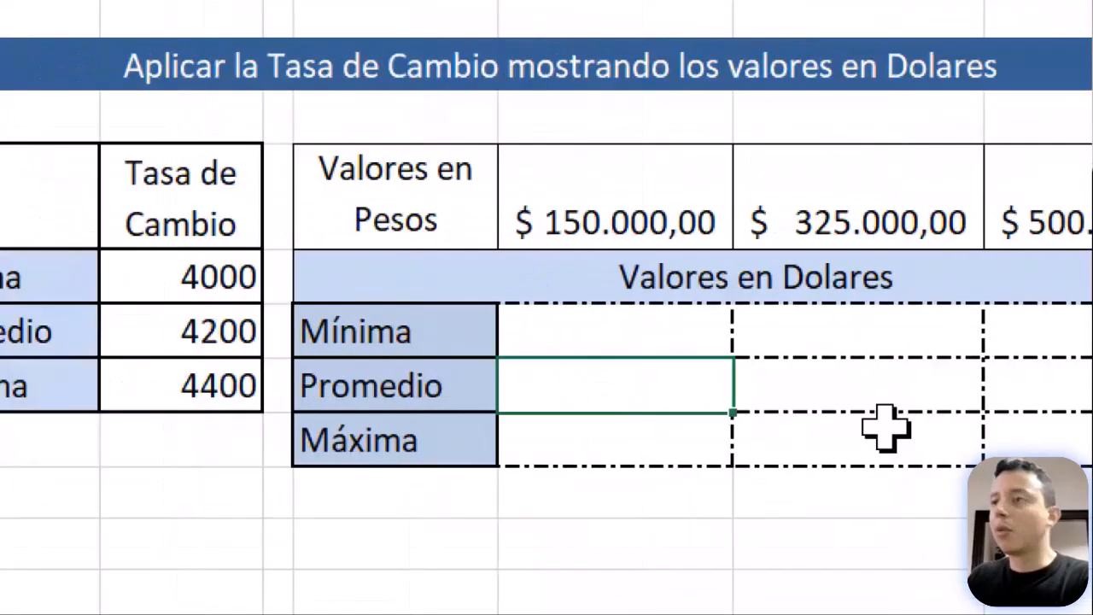
pyautogui.moveTo(657, 334); pyautogui.dragTo(759, 363)
pyautogui.moveTo(590, 365); pyautogui.dragTo(880, 480)
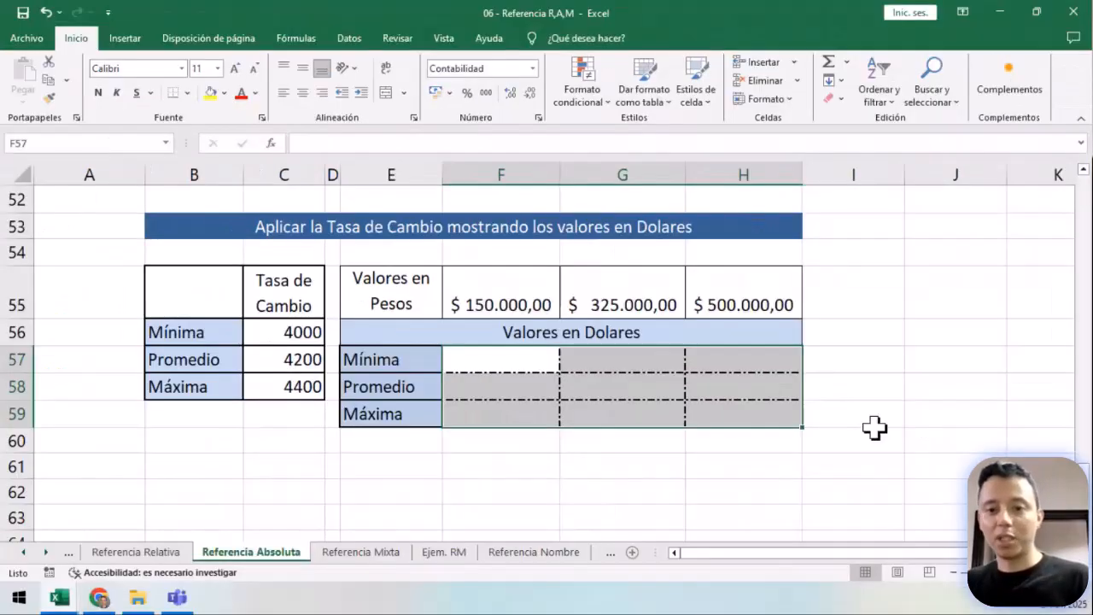
pyautogui.scroll(-1, 805, 397)
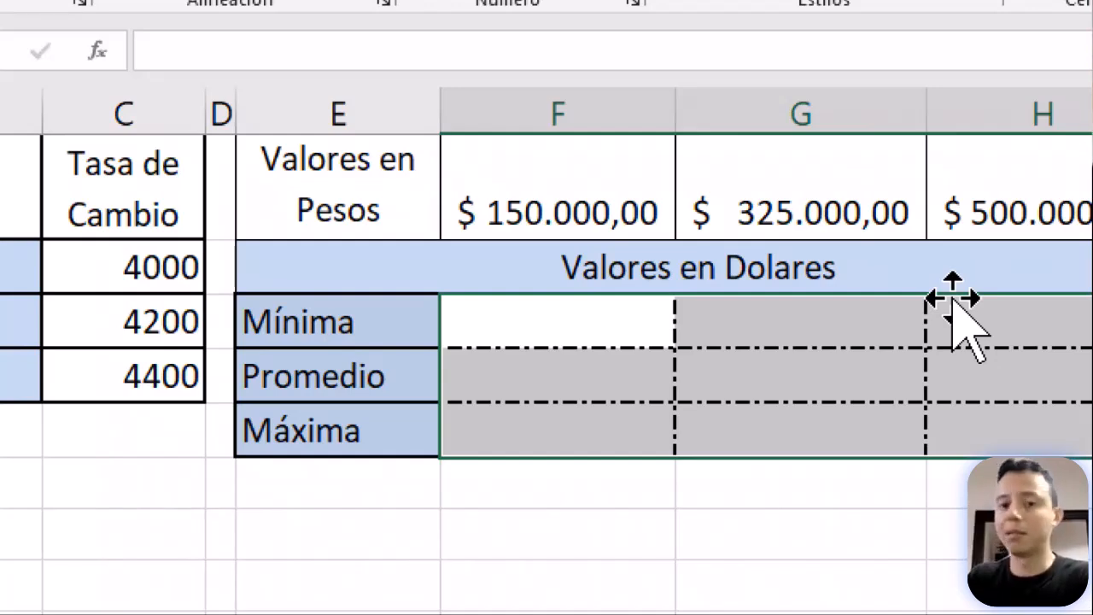
pyautogui.write('=')
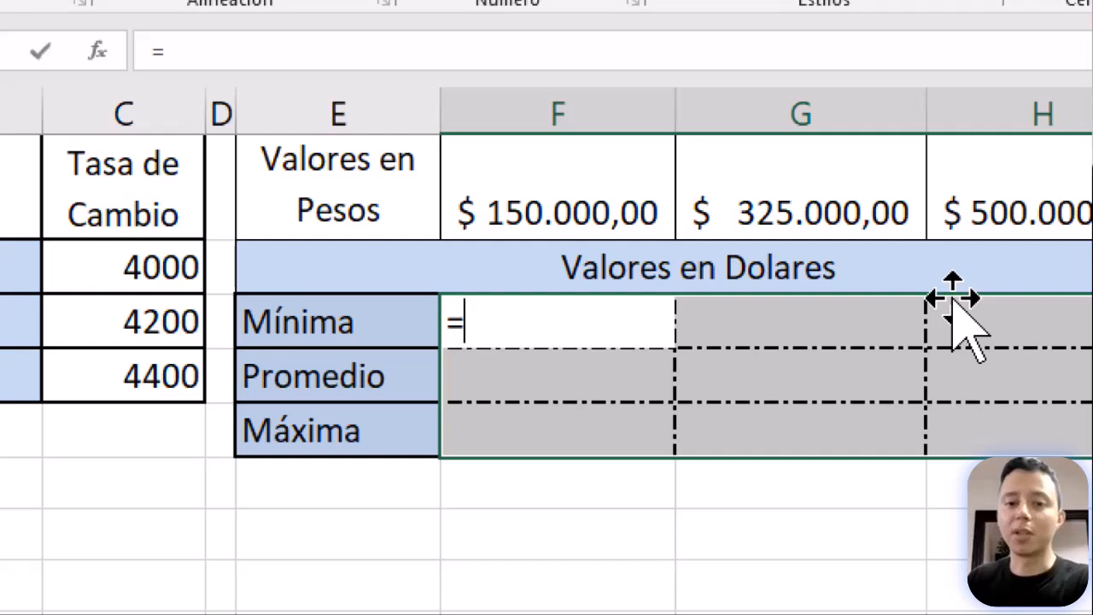
pyautogui.click(560, 214)
pyautogui.write('/')
pyautogui.click(155, 286)
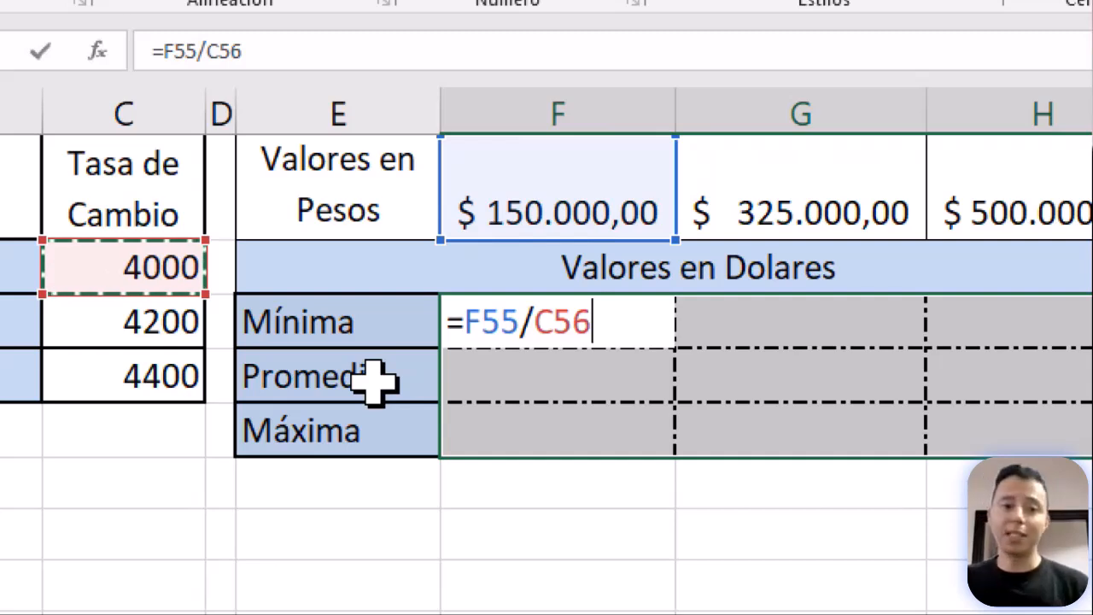
# Annotate copying rightward with a red arrow beneath the table, a curved arrow from column F to G, and "SI" under the F reference.
pyautogui.hotkey('ctrl', '2')
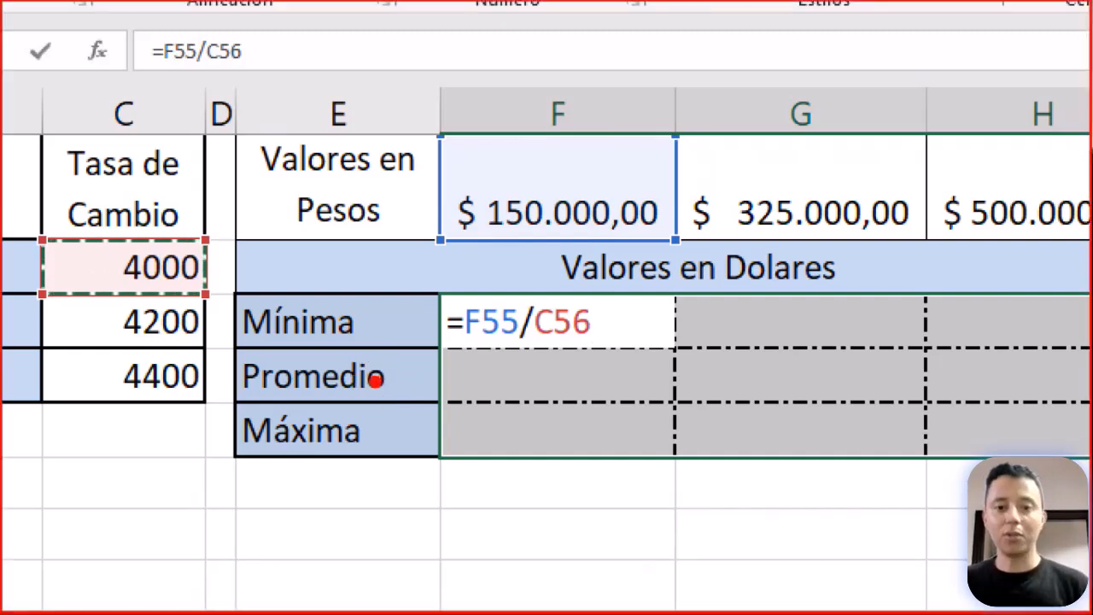
pyautogui.scroll(4, 611, 486)
pyautogui.moveTo(695, 506); pyautogui.dragTo(307, 503)
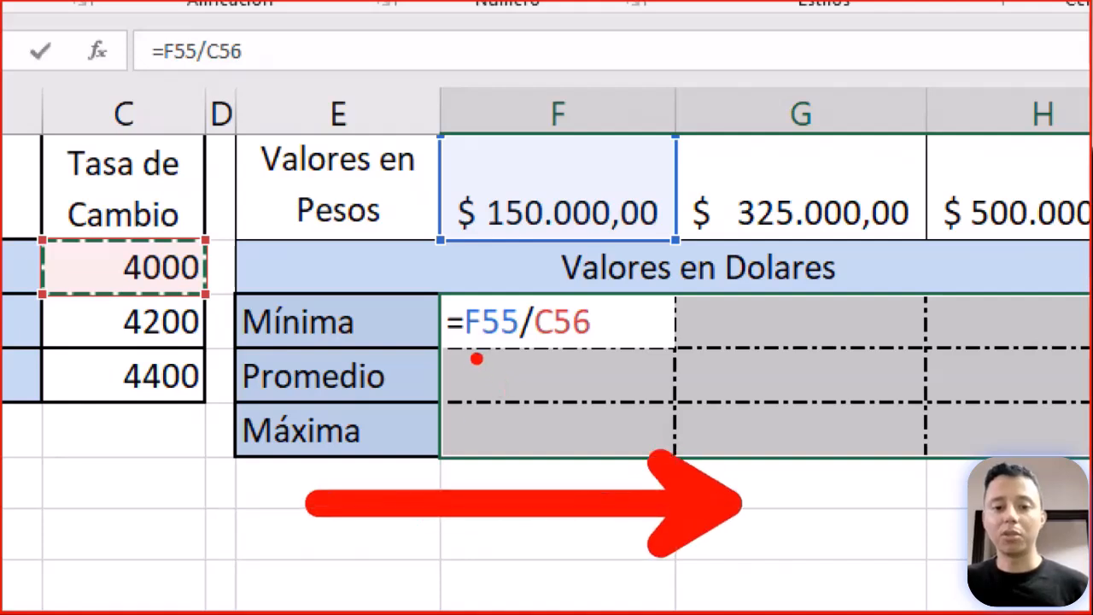
pyautogui.click(469, 340)
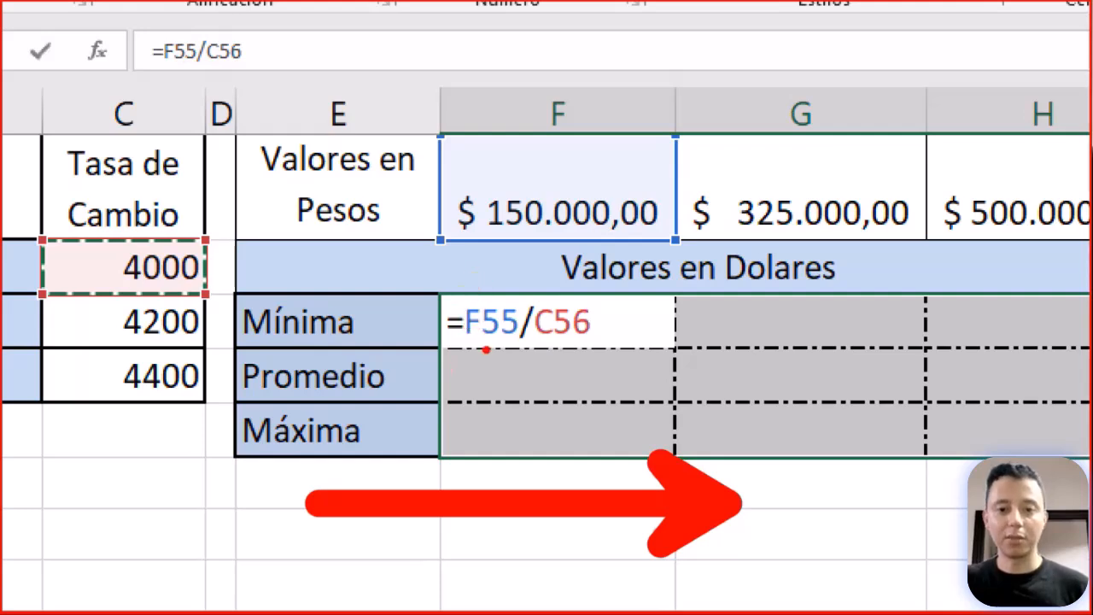
pyautogui.moveTo(465, 345); pyautogui.dragTo(468, 417)
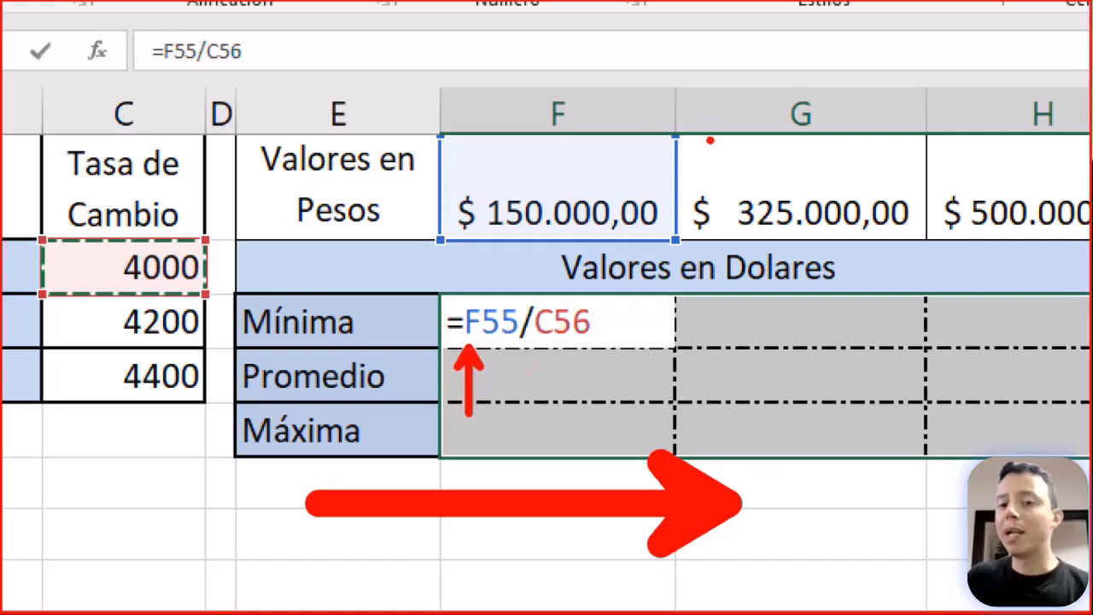
pyautogui.moveTo(616, 111)
pyautogui.mouseDown()
pyautogui.moveTo(674, 69)
pyautogui.moveTo(740, 107)
pyautogui.moveTo(715, 84)
pyautogui.moveTo(739, 109)
pyautogui.mouseUp()
pyautogui.hotkey('ctrl', 'z')
pyautogui.moveTo(693, 290)
pyautogui.mouseDown()
pyautogui.moveTo(726, 324)
pyautogui.moveTo(842, 331)
pyautogui.mouseUp()
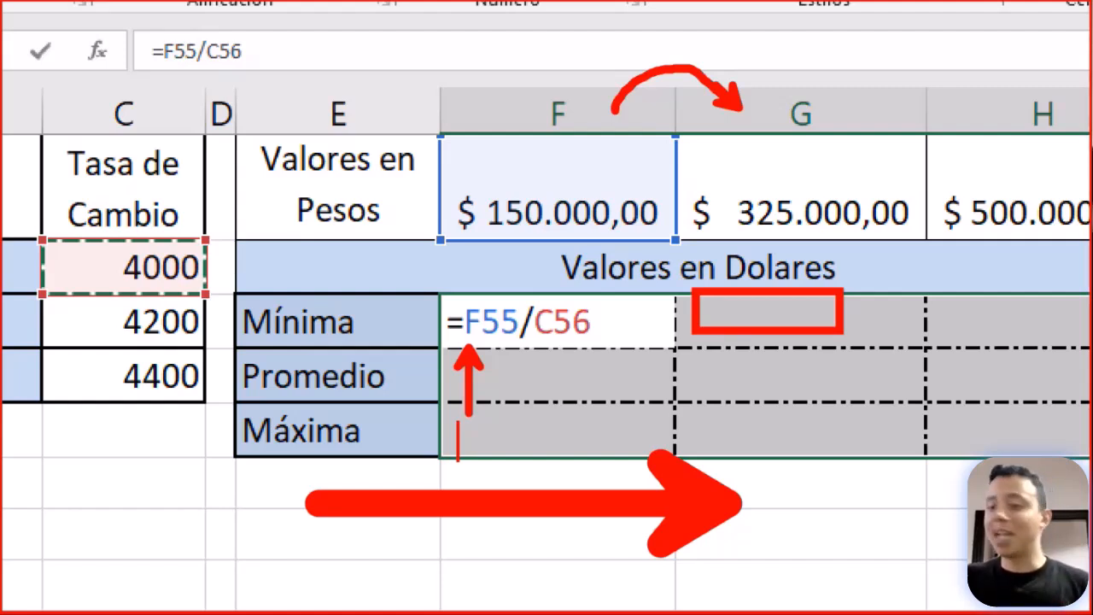
pyautogui.write('SI')
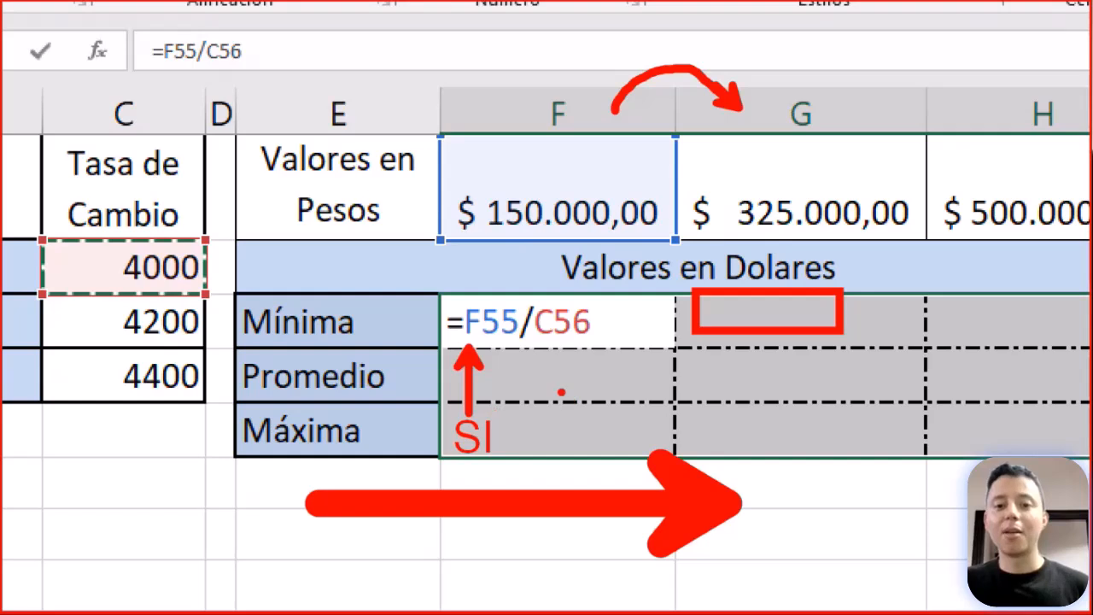
# Mark the C56 reference with a red arrow and "NO", trace the exchange rates in blue, and close the annotation.
pyautogui.moveTo(546, 346); pyautogui.dragTo(547, 398)
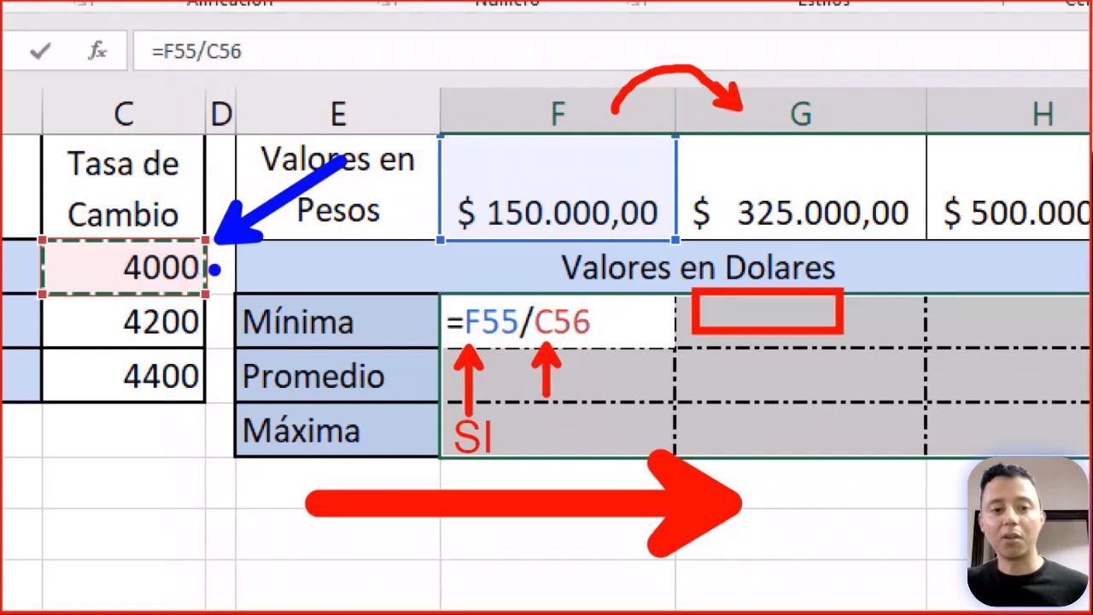
pyautogui.moveTo(222, 263); pyautogui.dragTo(222, 422)
pyautogui.press('r')
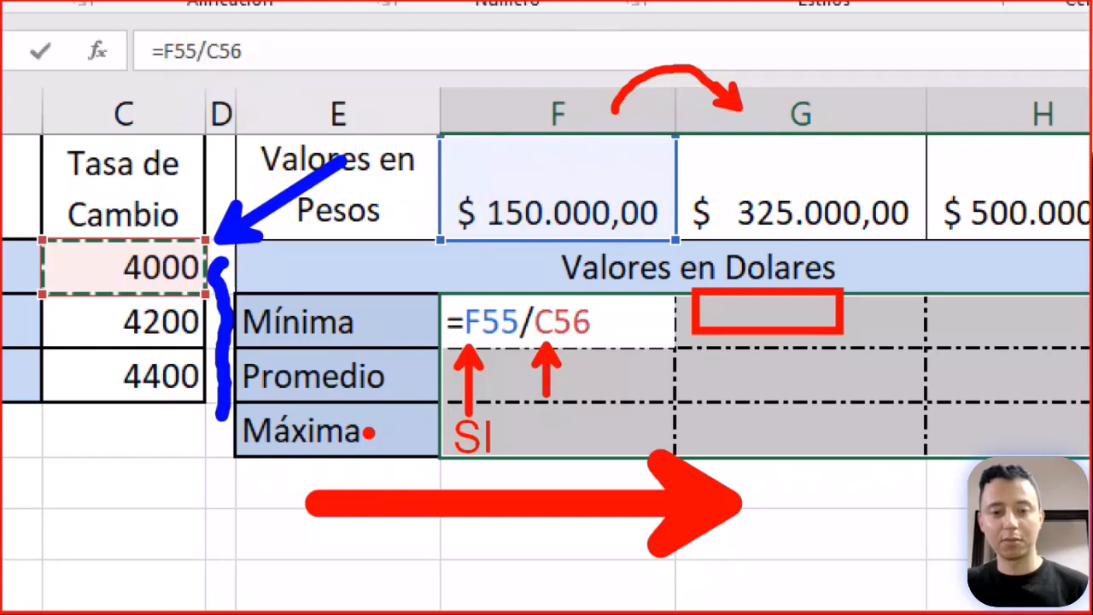
pyautogui.moveTo(539, 457); pyautogui.dragTo(537, 415)
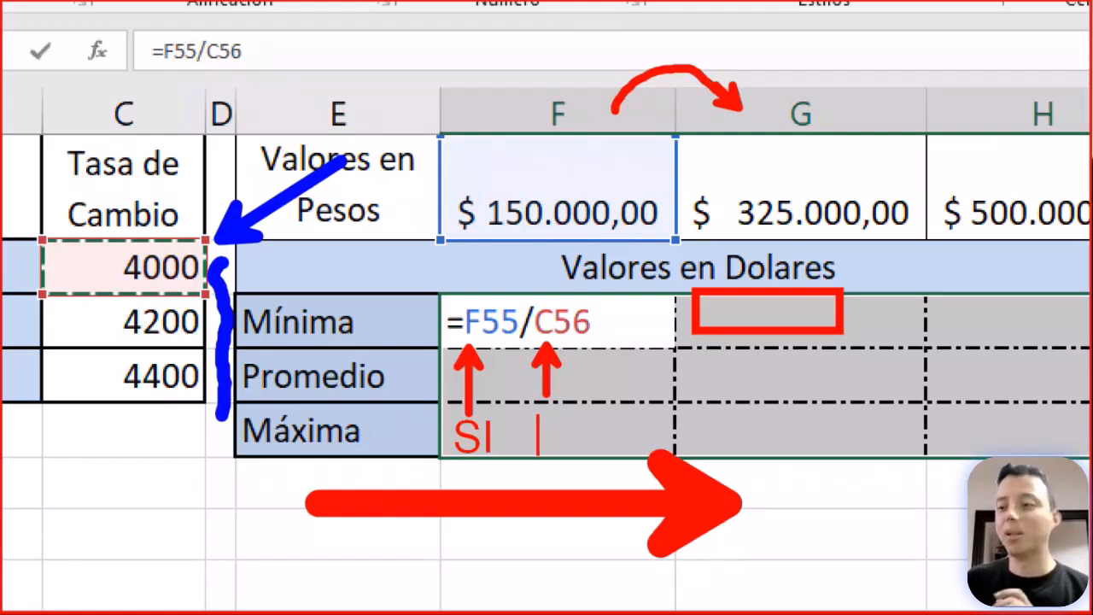
pyautogui.write('NO')
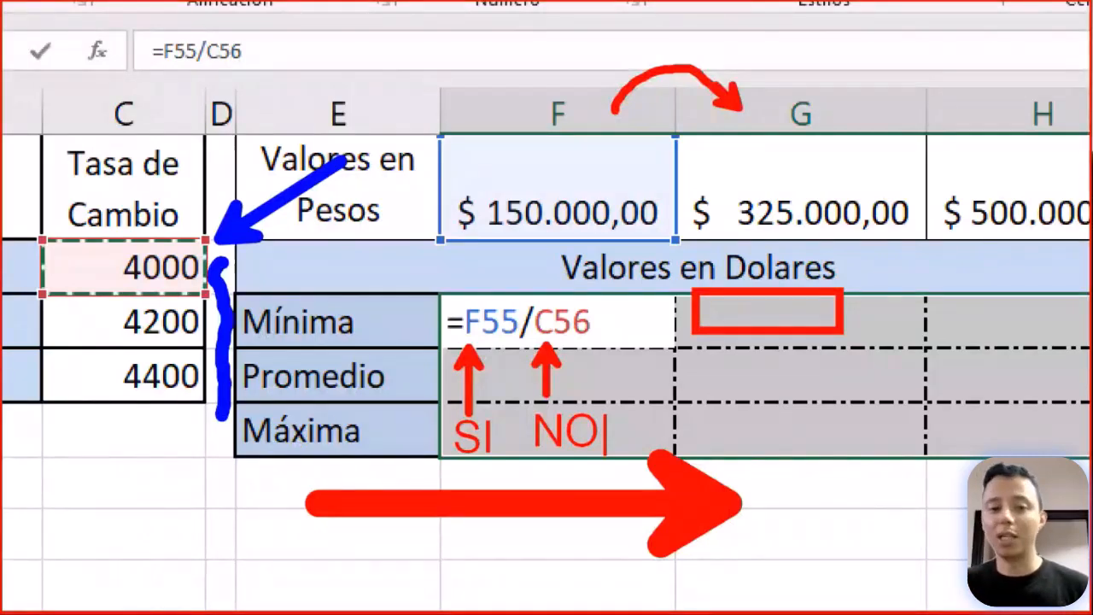
pyautogui.press('Escape')
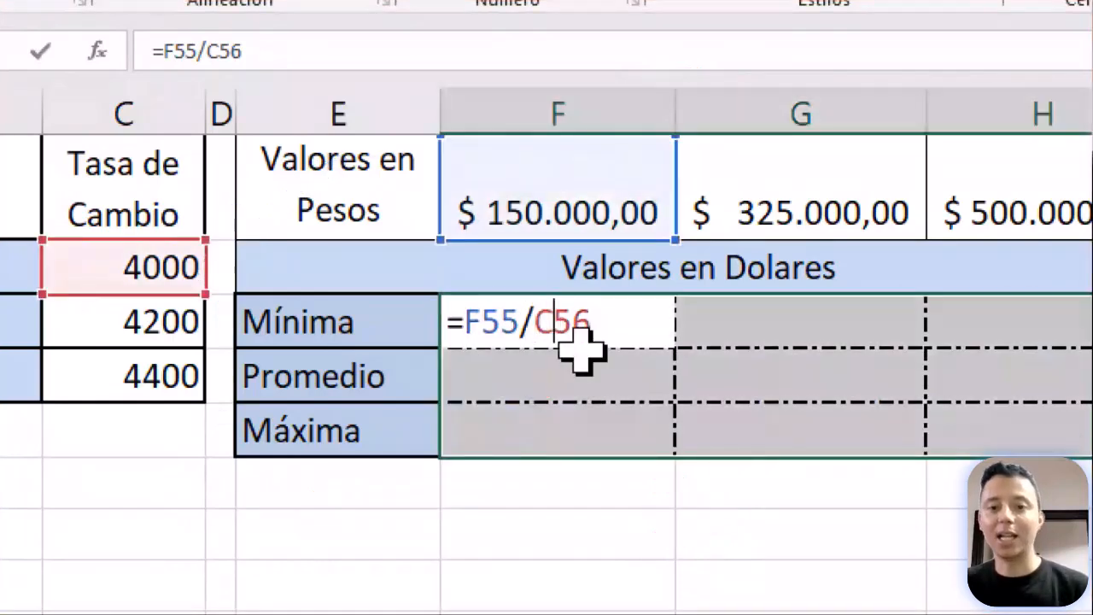
# Lock column C in the F57 formula so that it reads =F55/$C56.
pyautogui.write('$')
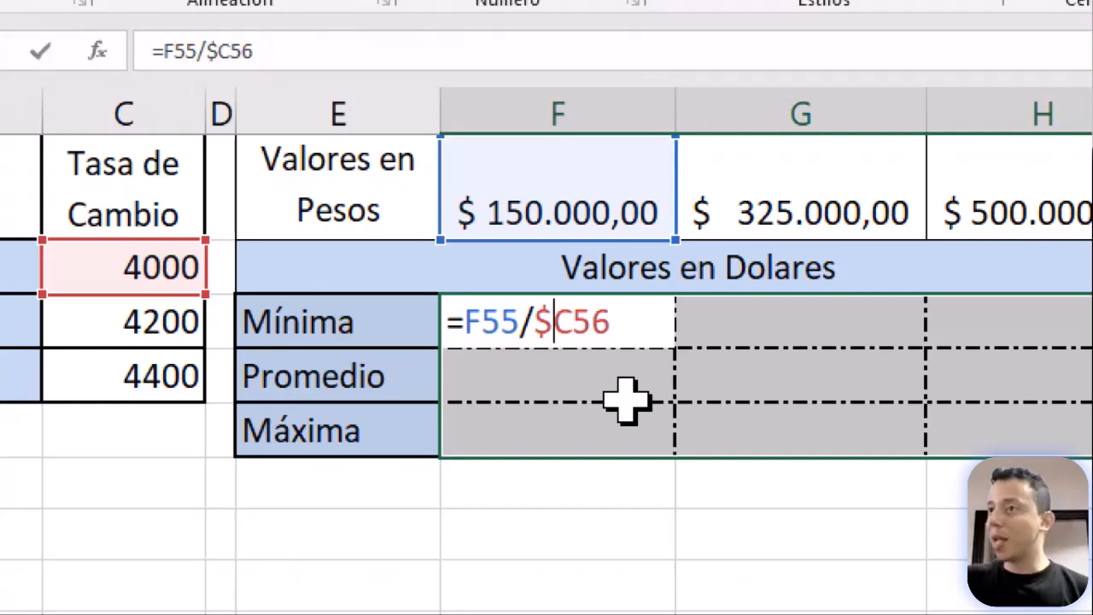
# Annotate copying downward with a large red down arrow, a curved arrow from row 55 to 56, and "NO" under the F55 row number.
pyautogui.hotkey('ctrl', '2')
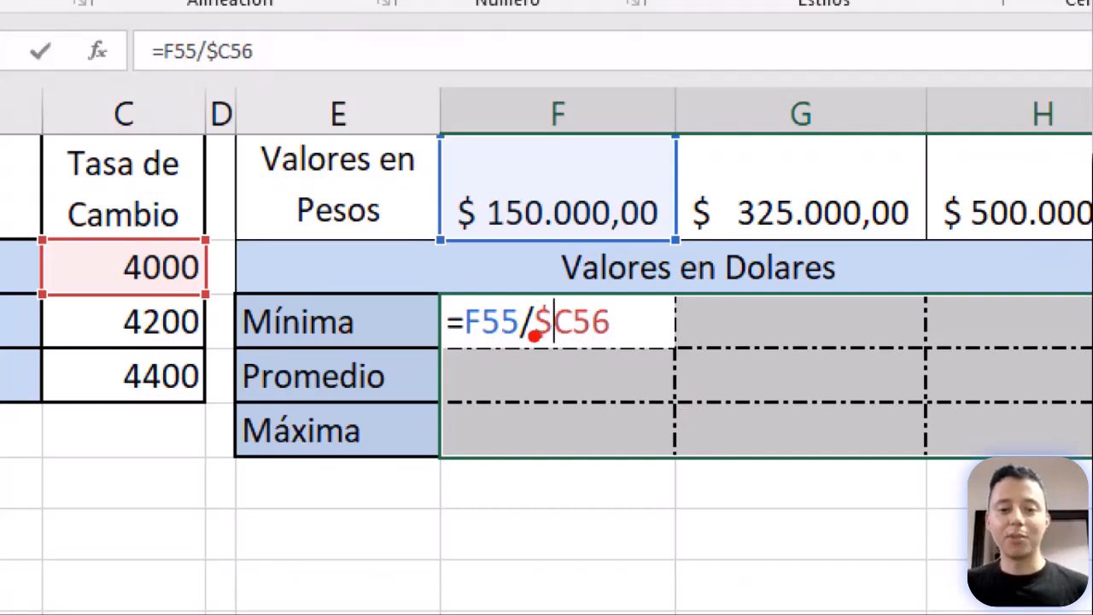
pyautogui.moveTo(495, 346); pyautogui.dragTo(495, 430)
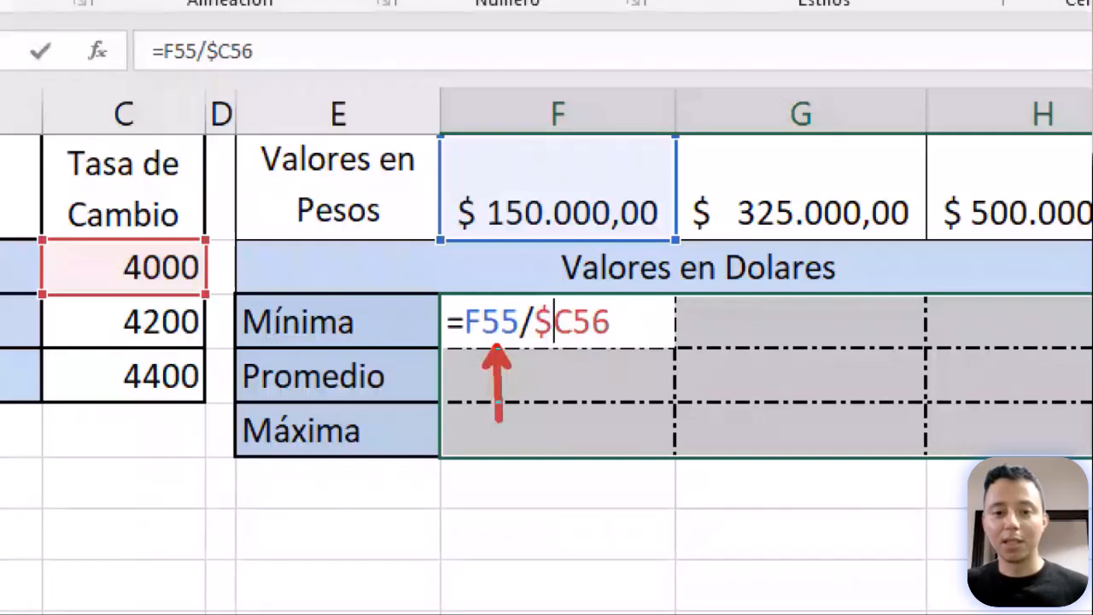
pyautogui.moveTo(941, 542); pyautogui.dragTo(939, 192)
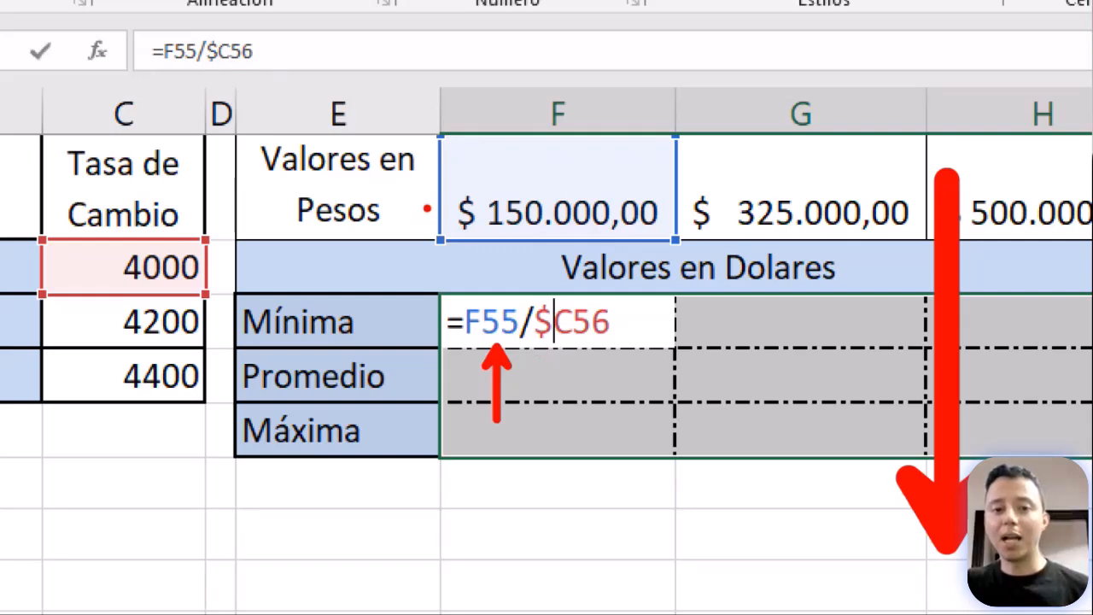
pyautogui.moveTo(426, 208)
pyautogui.mouseDown()
pyautogui.moveTo(401, 257)
pyautogui.moveTo(460, 272)
pyautogui.mouseUp()
pyautogui.moveTo(459, 272); pyautogui.dragTo(437, 283)
pyautogui.click(502, 448)
pyautogui.moveTo(513, 468)
pyautogui.mouseDown()
pyautogui.moveTo(513, 513)
pyautogui.moveTo(484, 499)
pyautogui.mouseUp()
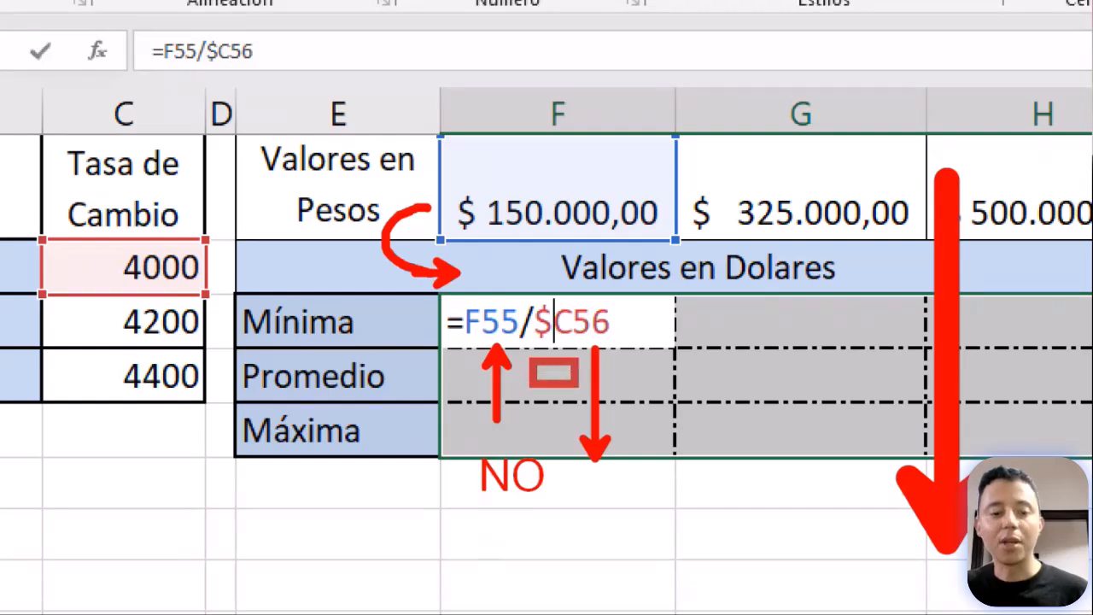
# Draw a curved red arrow from the 4000 rate to the 4200 rate and label the C56 row number "SI".
pyautogui.moveTo(208, 271)
pyautogui.mouseDown()
pyautogui.moveTo(251, 295)
pyautogui.moveTo(211, 312)
pyautogui.moveTo(231, 330)
pyautogui.mouseUp()
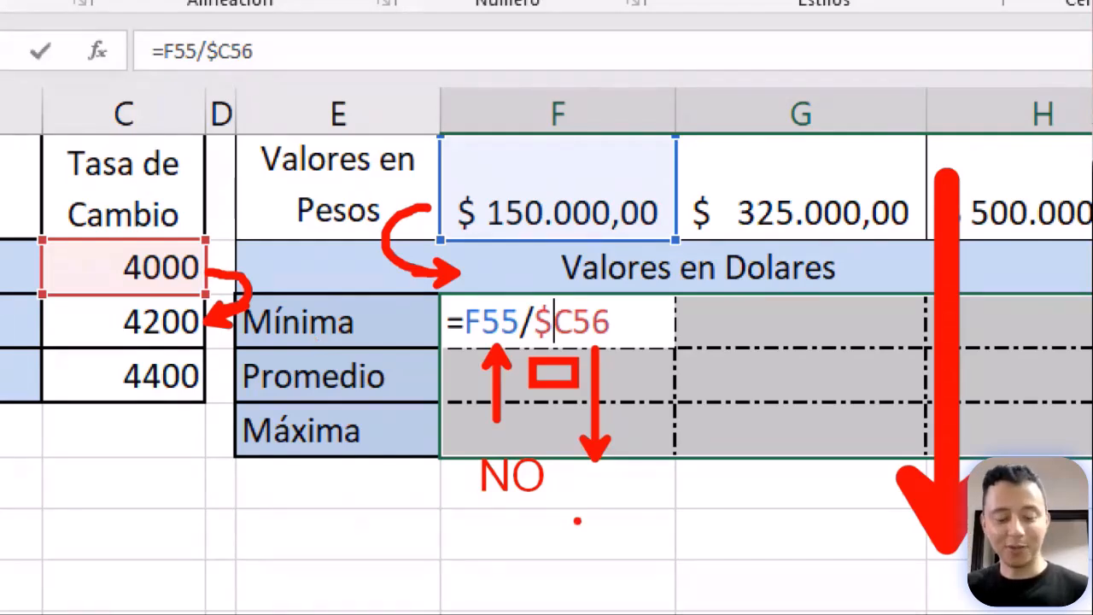
pyautogui.write('t')
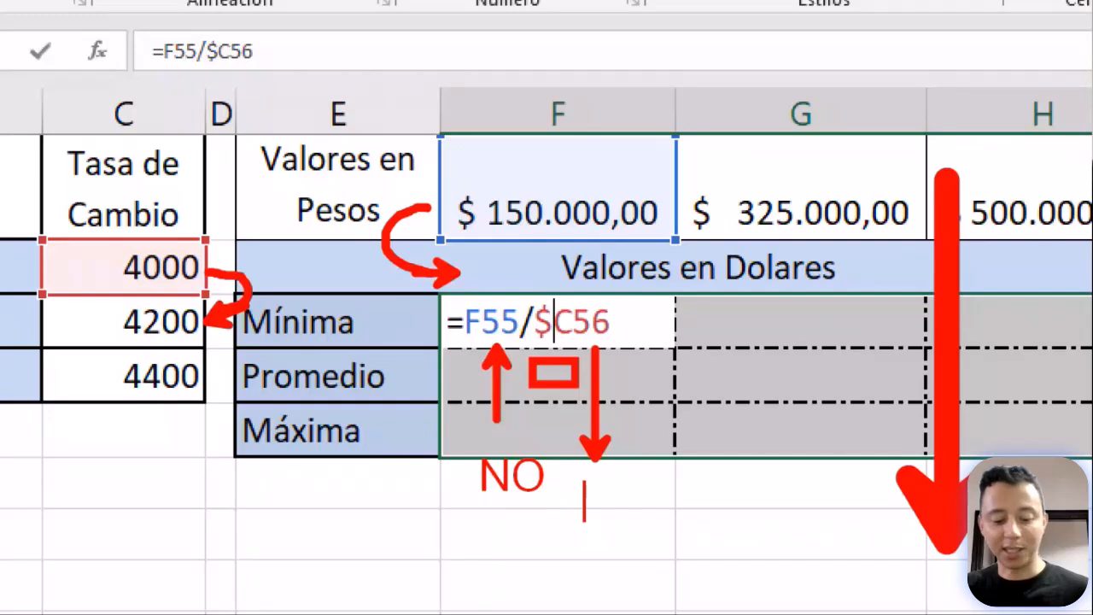
pyautogui.write('SI')
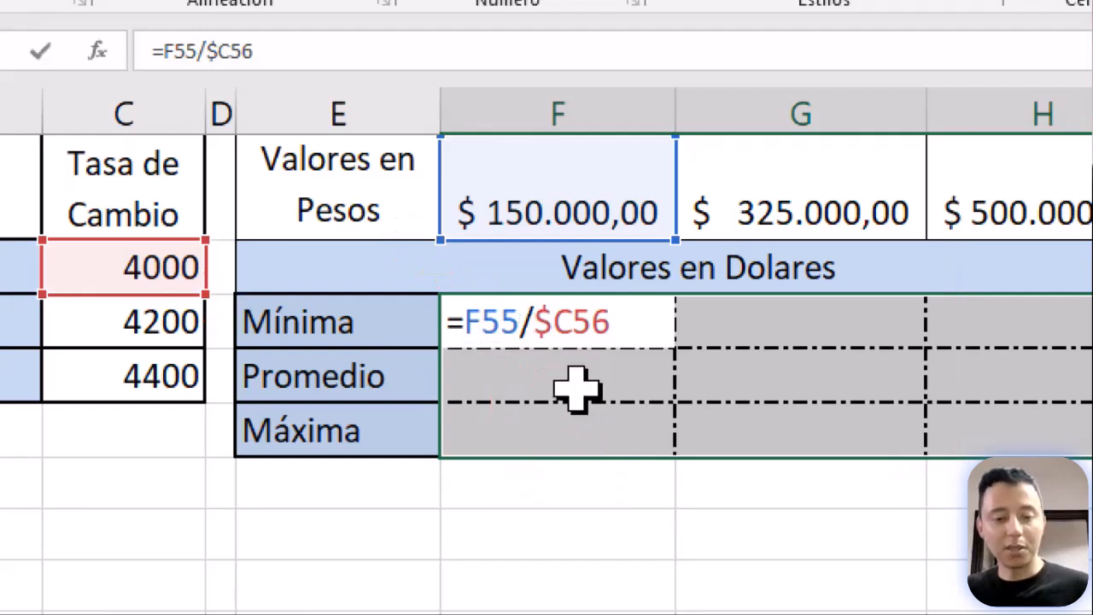
# Lock row 55 in the formula and fill F57:H59 with =F$55/$C56.
pyautogui.write('$')
pyautogui.moveTo(594, 329); pyautogui.dragTo(625, 332)
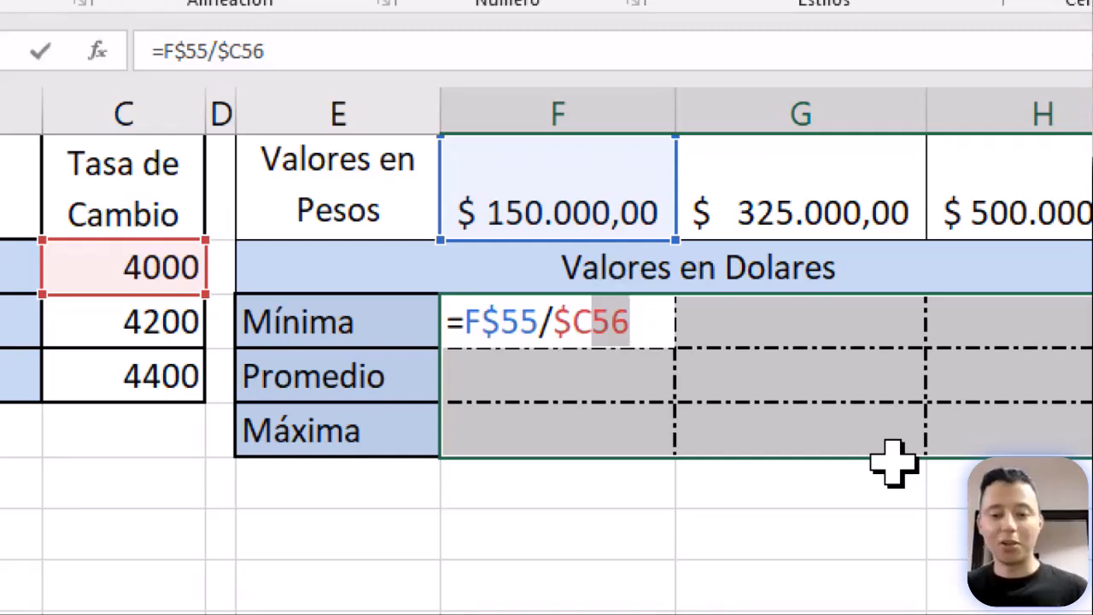
pyautogui.hotkey('ctrl', 'Return')
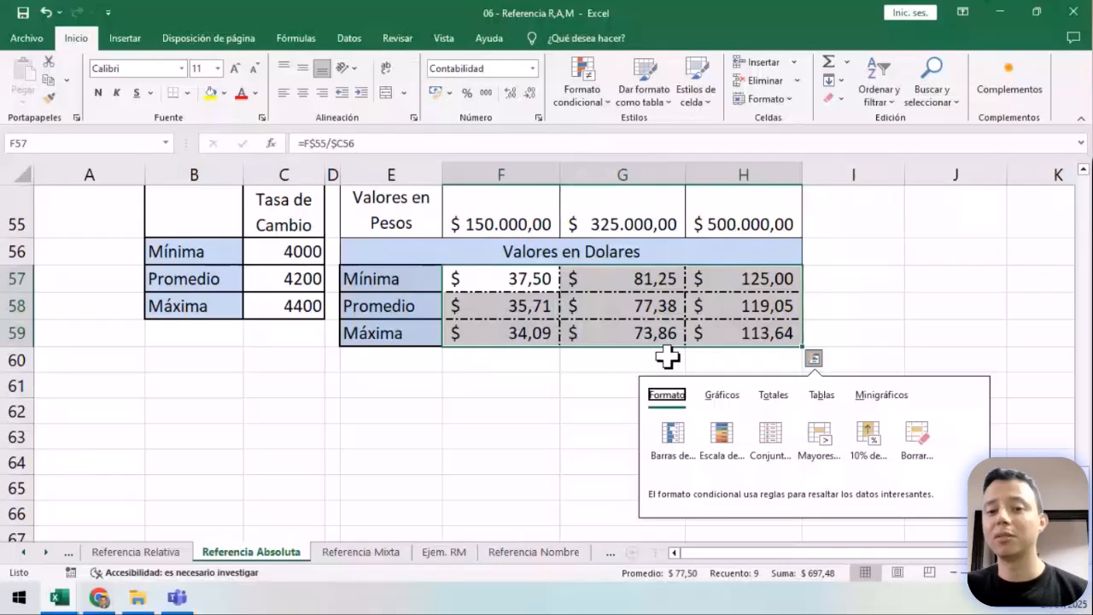
pyautogui.click(539, 363)
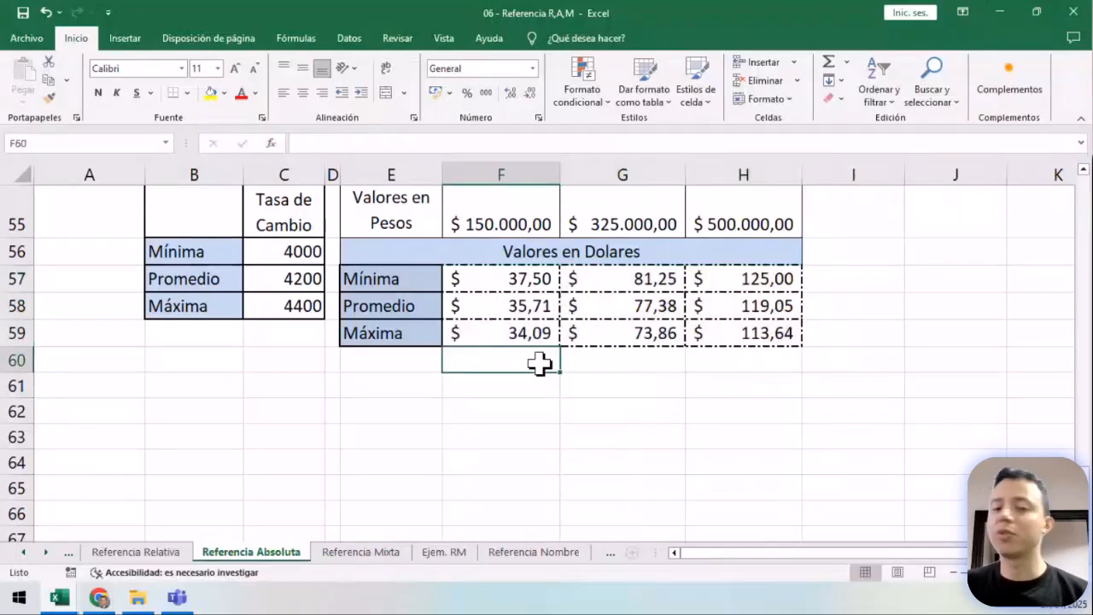
# Select the dollar values in F57:H59 for review, and view the Ejem. RM and Referencia Mixta sheets.
pyautogui.scroll(1, 536, 389)
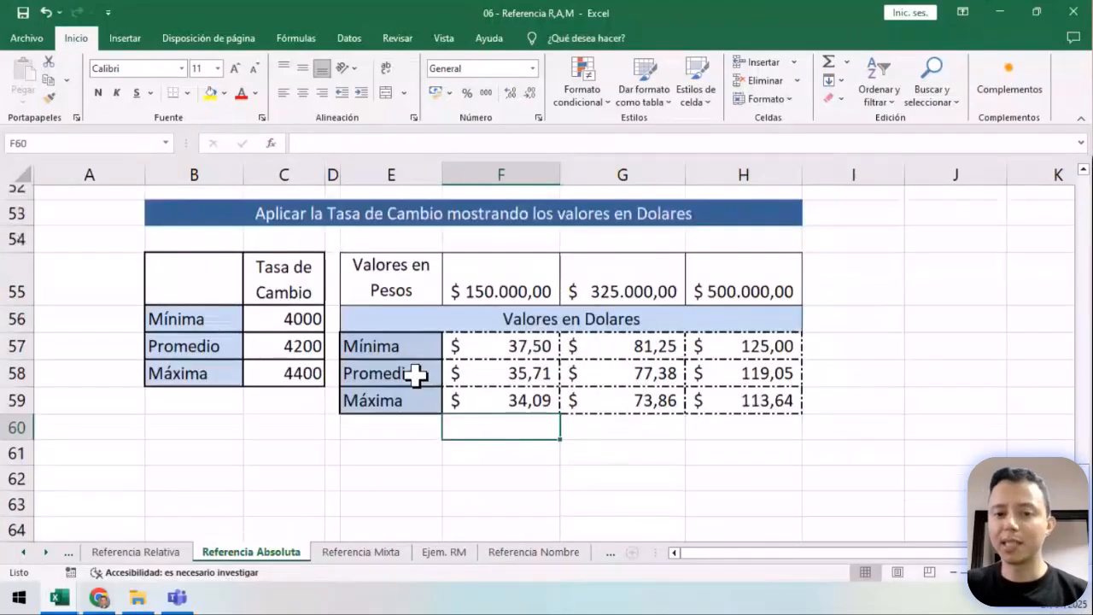
pyautogui.moveTo(504, 364); pyautogui.dragTo(732, 414)
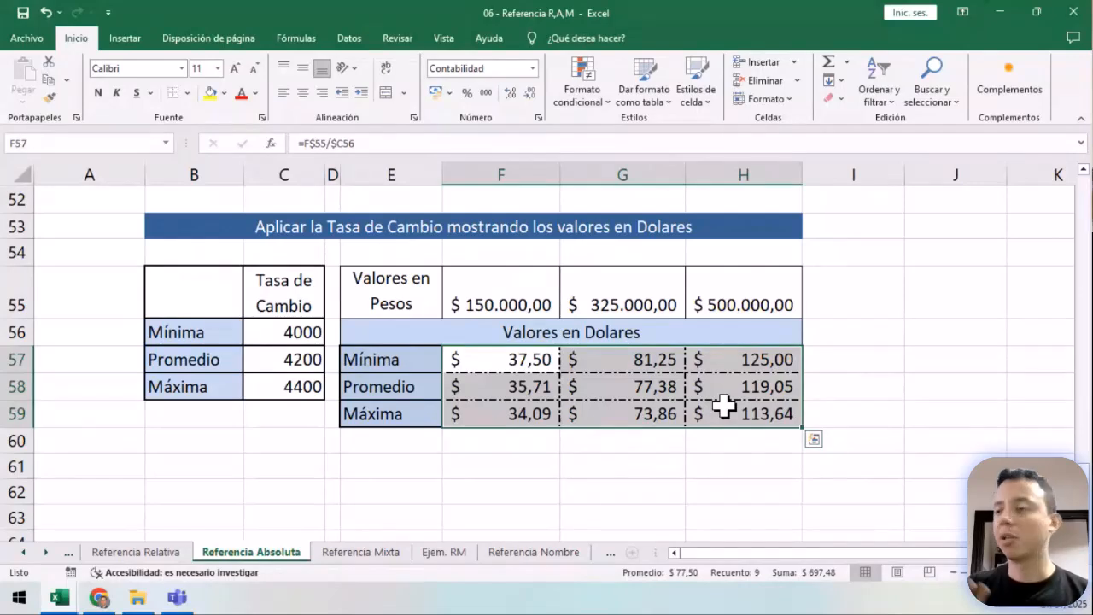
pyautogui.click(453, 552)
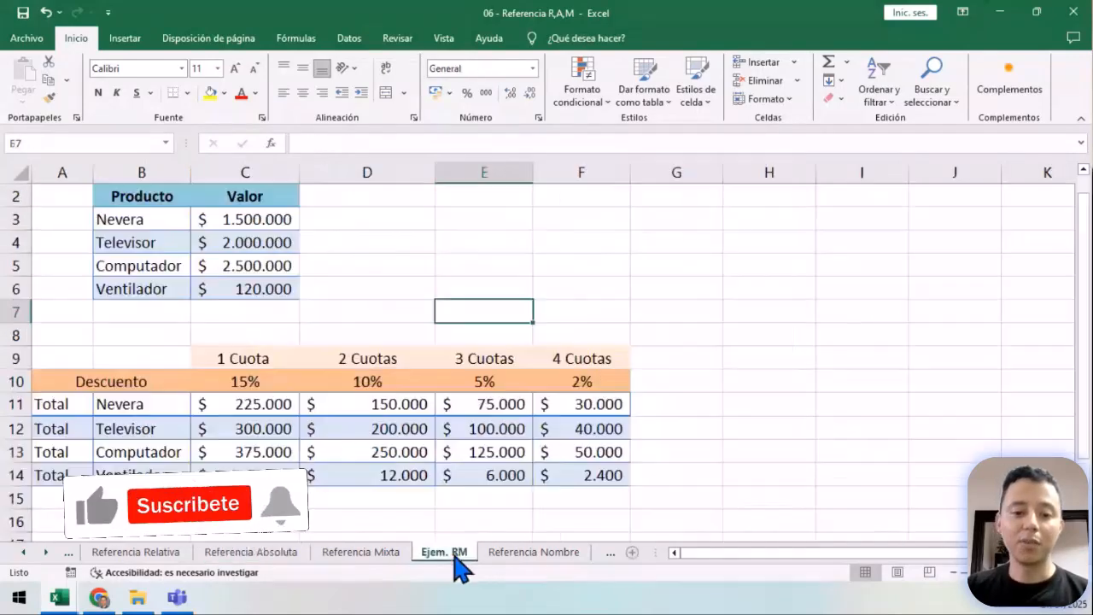
pyautogui.click(405, 555)
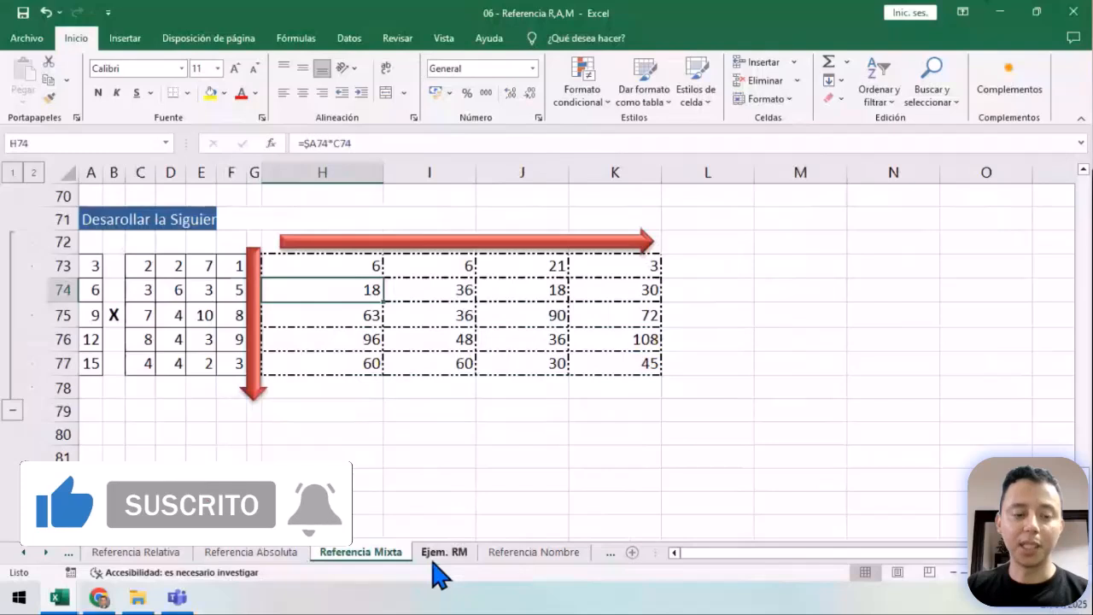